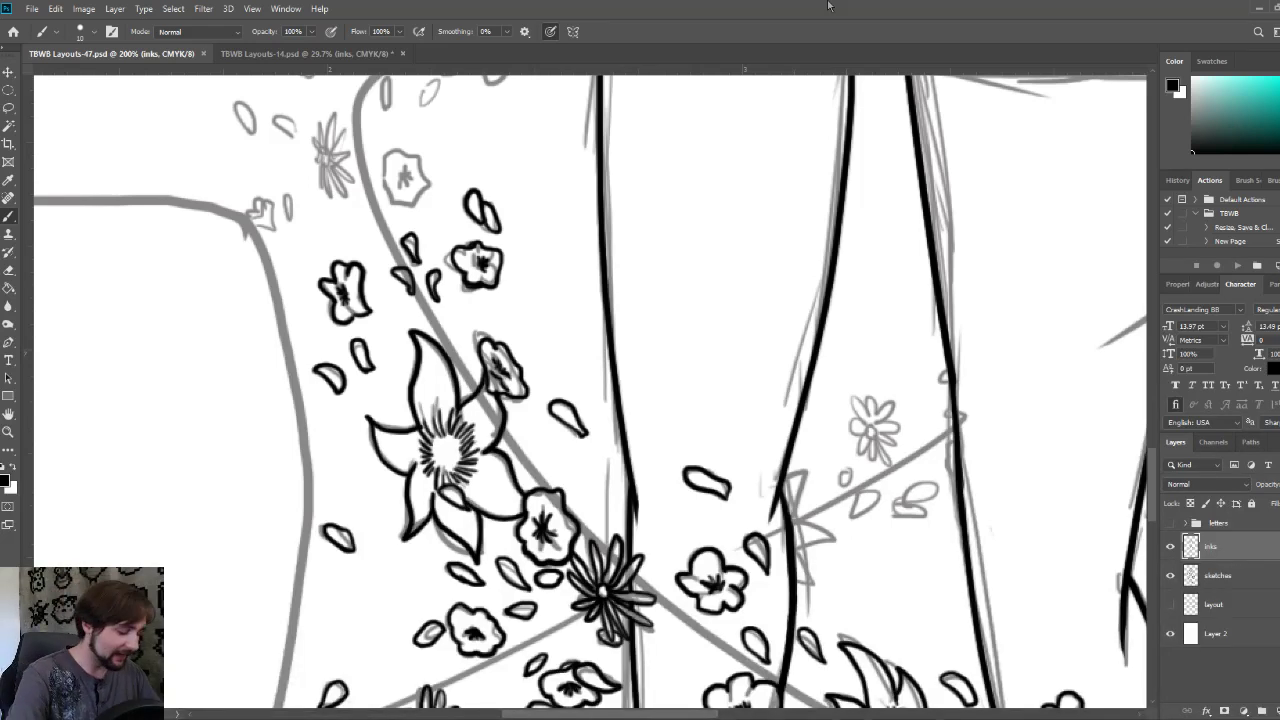
- Ink the pointed petals of the half-hidden flower emerging from behind the inner leg outline, following the grey sketch
{"action": "left_click_drag", "start_coordinate": [681, 439], "coordinate": [524, 387]}
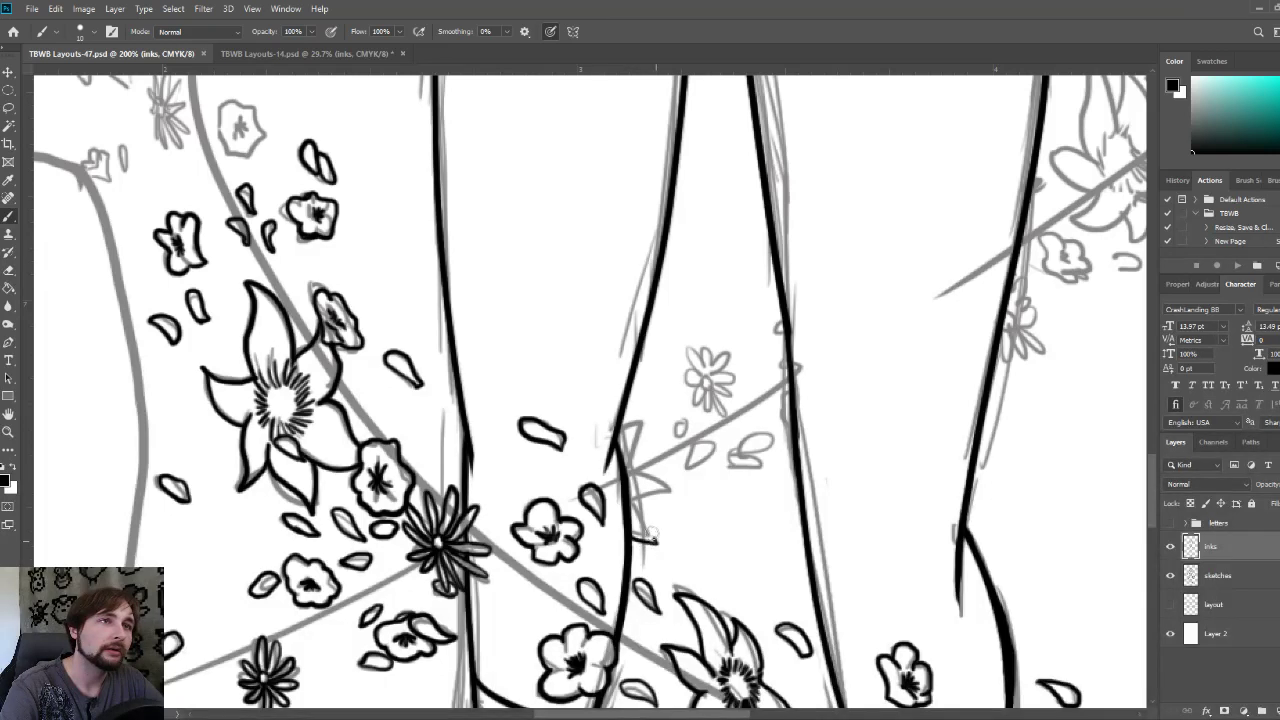
{"action": "left_click_drag", "start_coordinate": [630, 535], "coordinate": [655, 545]}
{"action": "left_click_drag", "start_coordinate": [655, 545], "coordinate": [633, 497]}
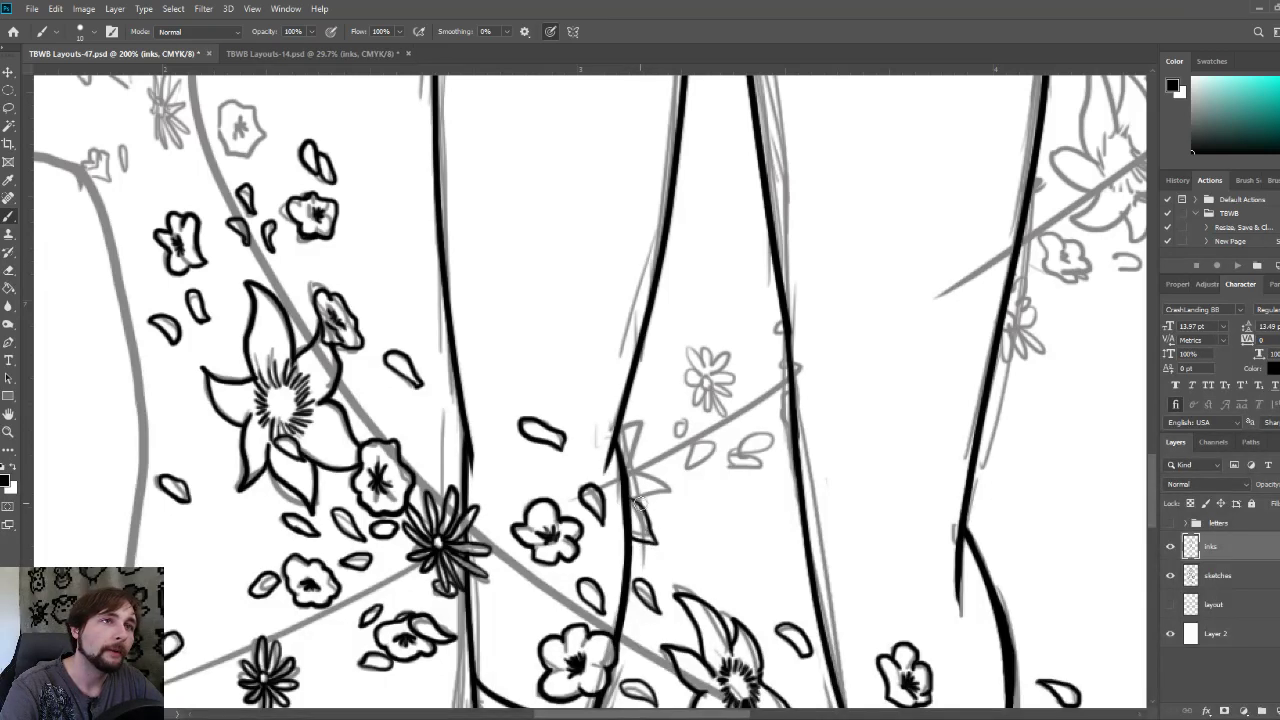
{"action": "left_click_drag", "start_coordinate": [634, 500], "coordinate": [678, 488]}
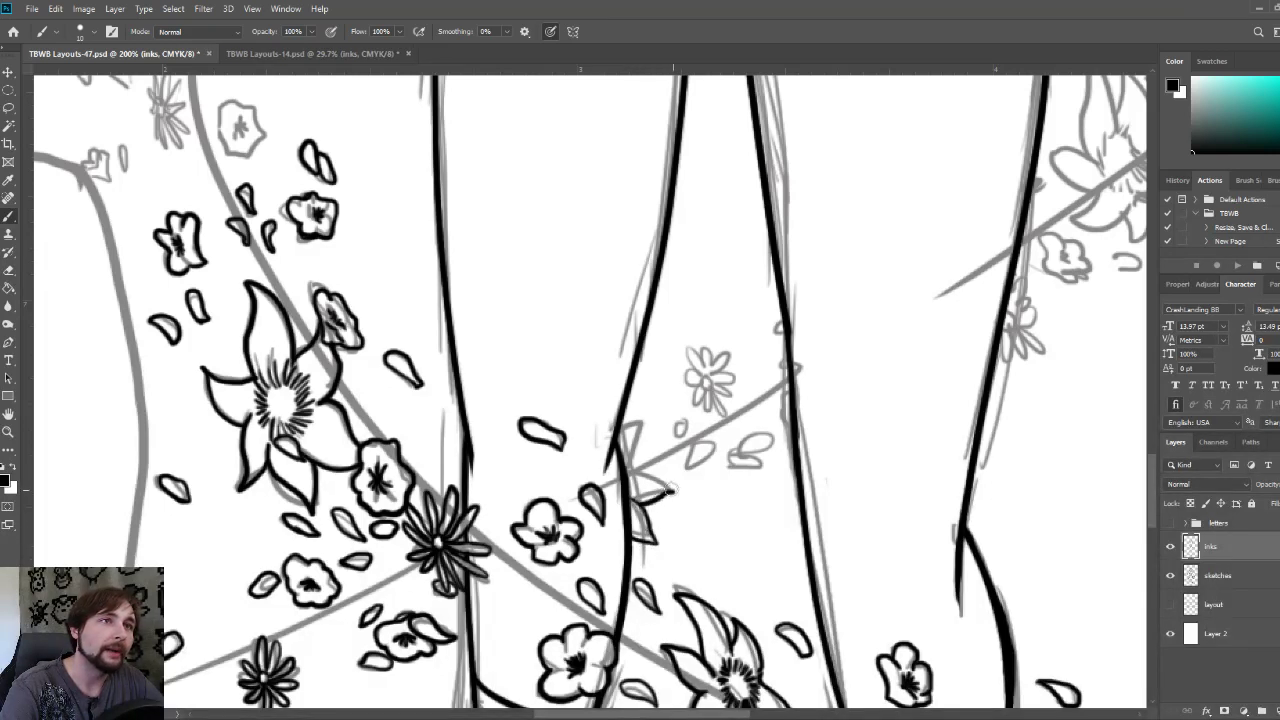
{"action": "left_click_drag", "start_coordinate": [678, 488], "coordinate": [632, 476]}
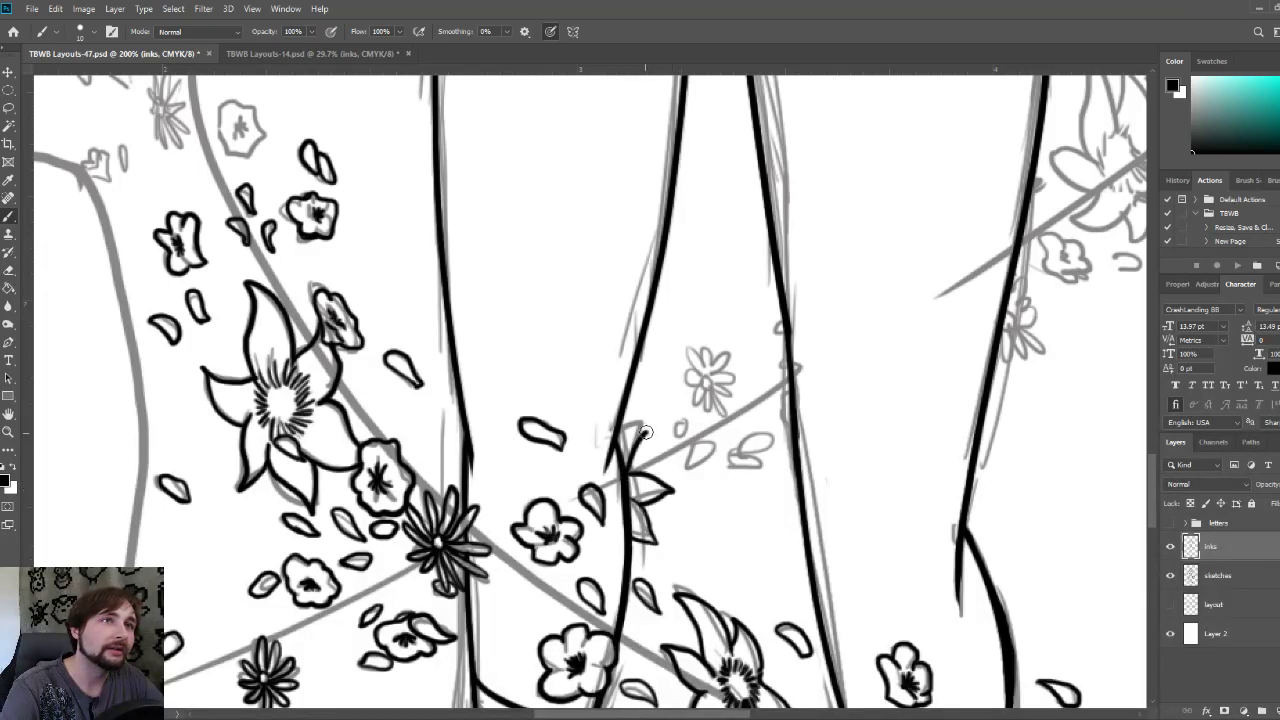
{"action": "left_click_drag", "start_coordinate": [632, 458], "coordinate": [627, 440]}
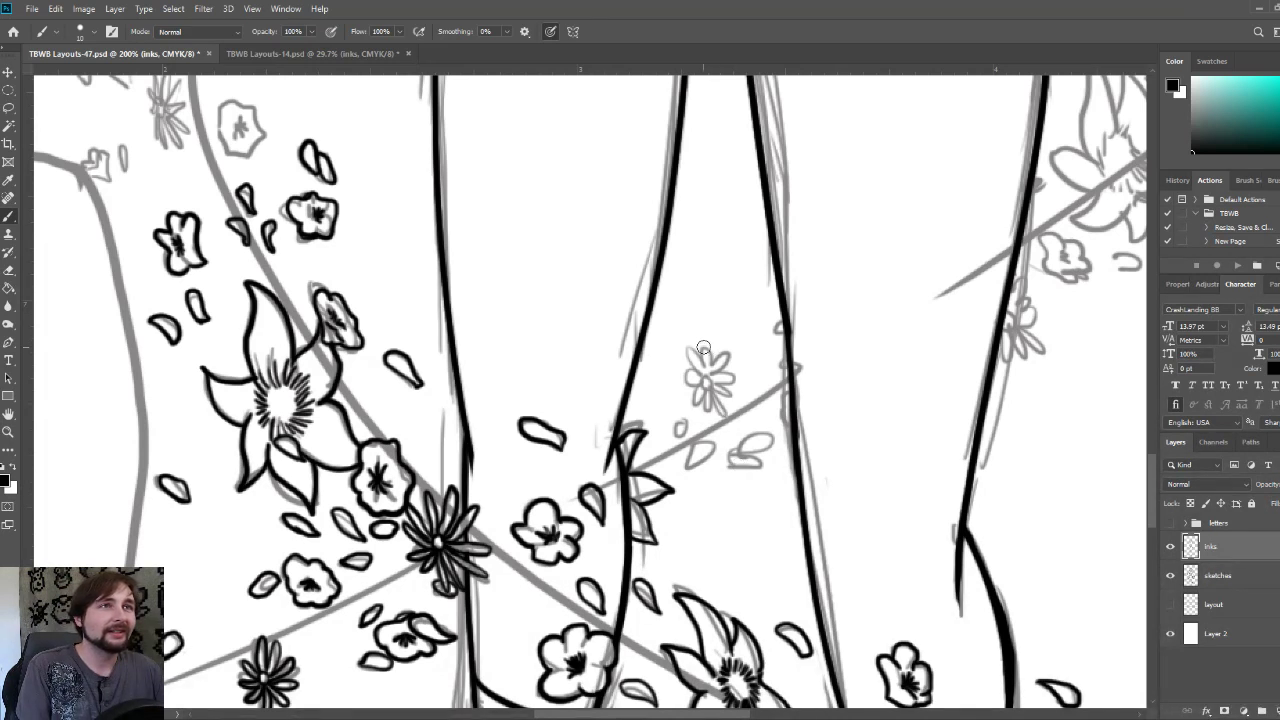
- Ink the small daisy sketched between the two legs, tracing its narrow petals and round center
{"action": "mouse_move", "coordinate": [709, 381]}
{"action": "left_mouse_down"}
{"action": "mouse_move", "coordinate": [706, 348]}
{"action": "mouse_move", "coordinate": [708, 381]}
{"action": "mouse_move", "coordinate": [680, 378]}
{"action": "left_mouse_up"}
{"action": "mouse_move", "coordinate": [680, 379]}
{"action": "left_mouse_down"}
{"action": "mouse_move", "coordinate": [704, 385]}
{"action": "mouse_move", "coordinate": [685, 395]}
{"action": "left_mouse_up"}
{"action": "mouse_move", "coordinate": [685, 396]}
{"action": "left_mouse_down"}
{"action": "mouse_move", "coordinate": [705, 389]}
{"action": "mouse_move", "coordinate": [718, 414]}
{"action": "mouse_move", "coordinate": [734, 388]}
{"action": "left_mouse_up"}
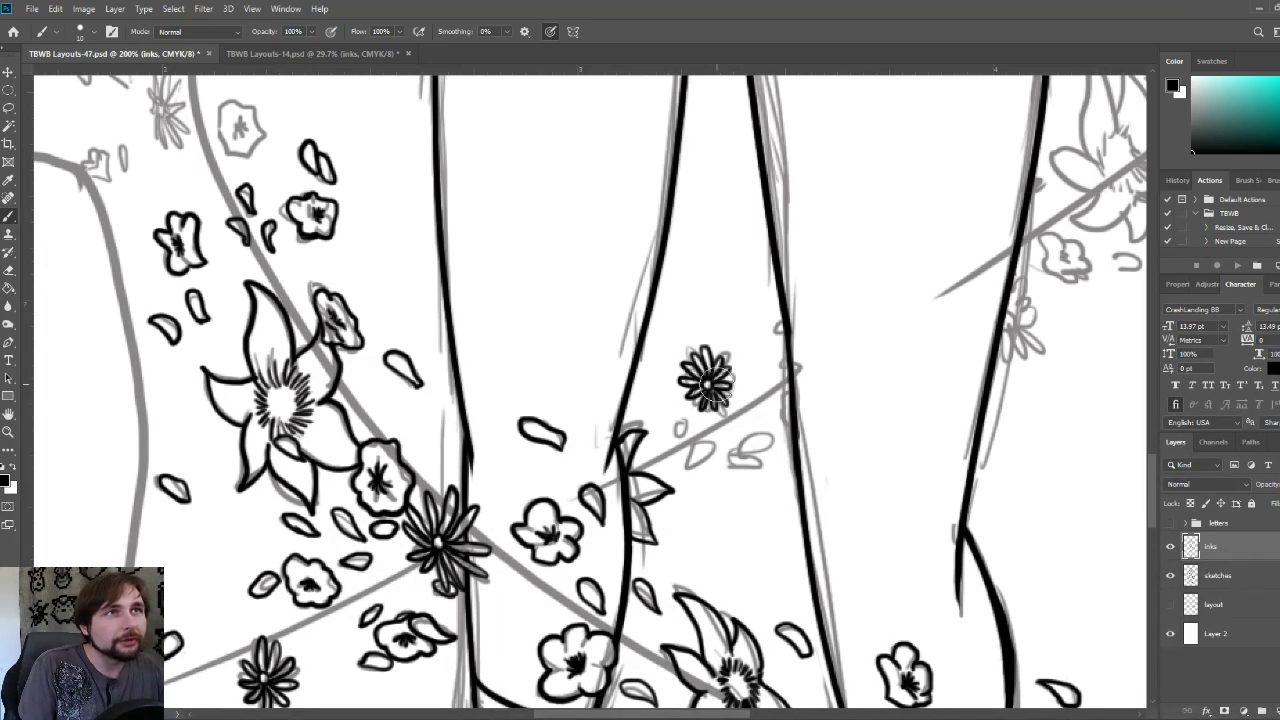
{"action": "left_click_drag", "start_coordinate": [706, 378], "coordinate": [724, 376]}
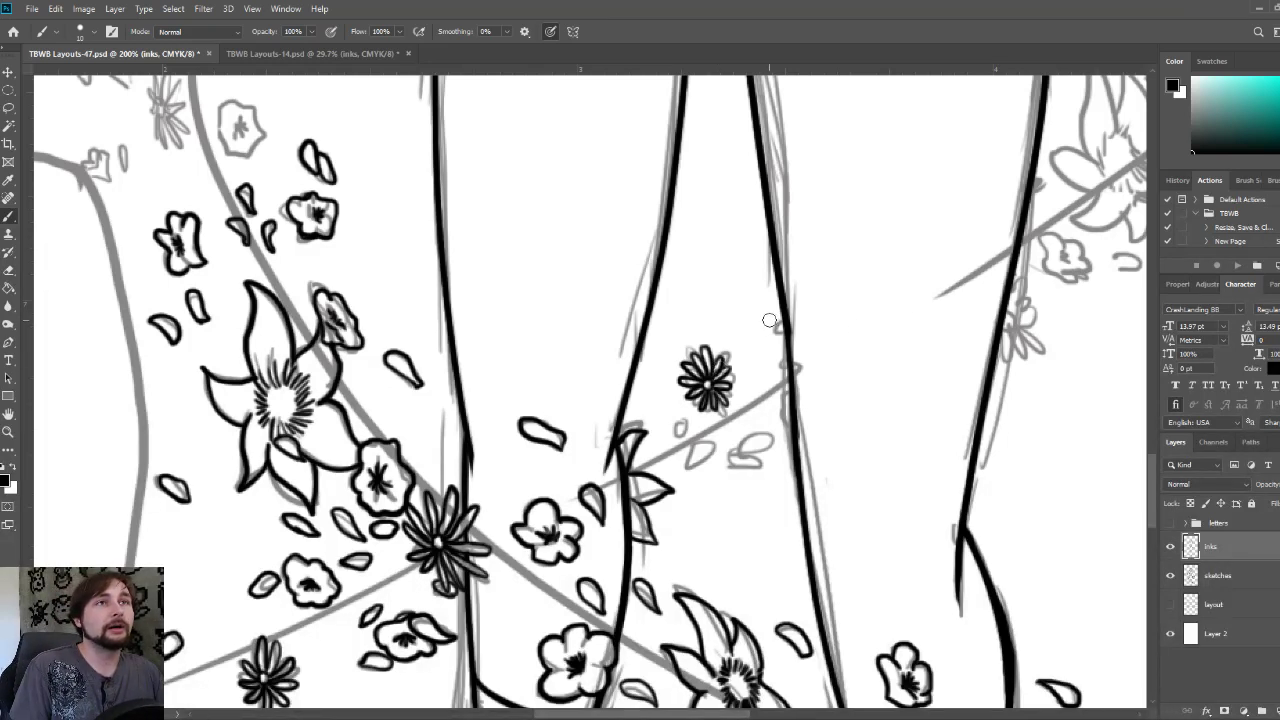
- Ink the loose petals beneath the daisy between the legs and the partial petals tucked against the adjacent leg outline
{"action": "mouse_move", "coordinate": [786, 321]}
{"action": "left_mouse_down"}
{"action": "mouse_move", "coordinate": [770, 330]}
{"action": "mouse_move", "coordinate": [790, 332]}
{"action": "left_mouse_up"}
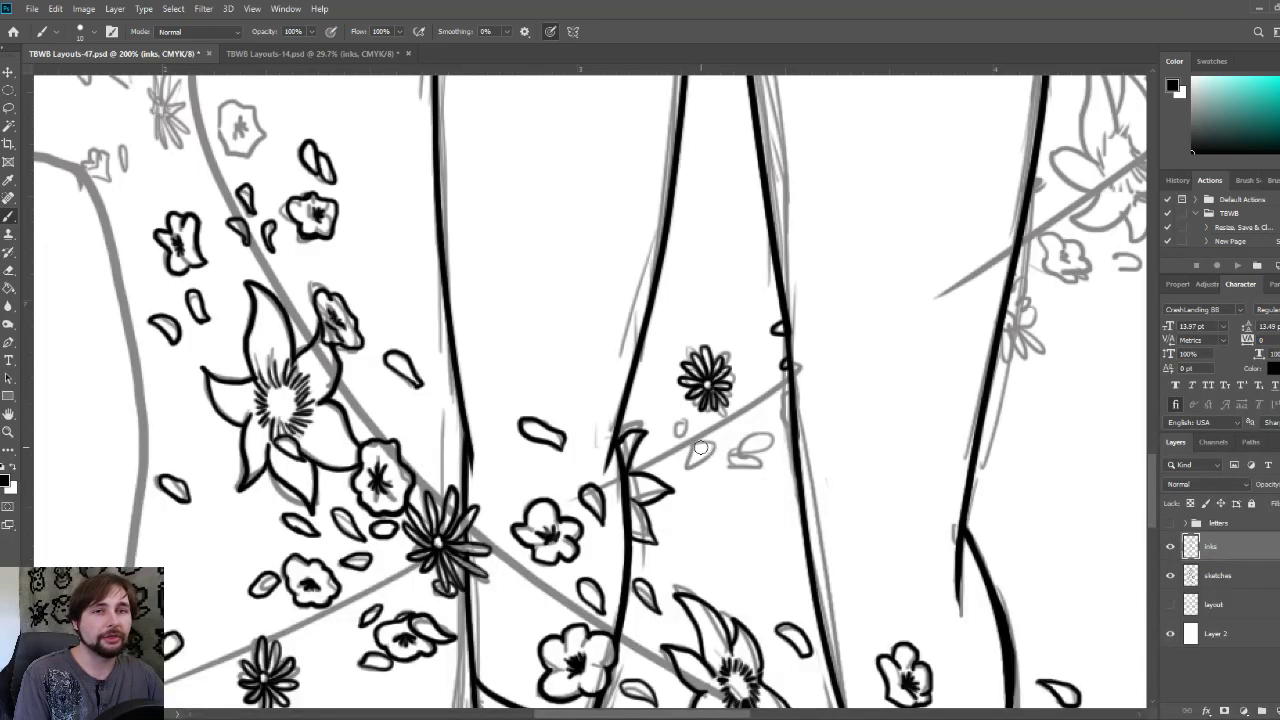
{"action": "mouse_move", "coordinate": [705, 442]}
{"action": "left_mouse_down"}
{"action": "mouse_move", "coordinate": [684, 468]}
{"action": "mouse_move", "coordinate": [714, 441]}
{"action": "mouse_move", "coordinate": [752, 436]}
{"action": "mouse_move", "coordinate": [779, 444]}
{"action": "mouse_move", "coordinate": [728, 460]}
{"action": "mouse_move", "coordinate": [760, 468]}
{"action": "mouse_move", "coordinate": [775, 452]}
{"action": "mouse_move", "coordinate": [760, 447]}
{"action": "left_mouse_up"}
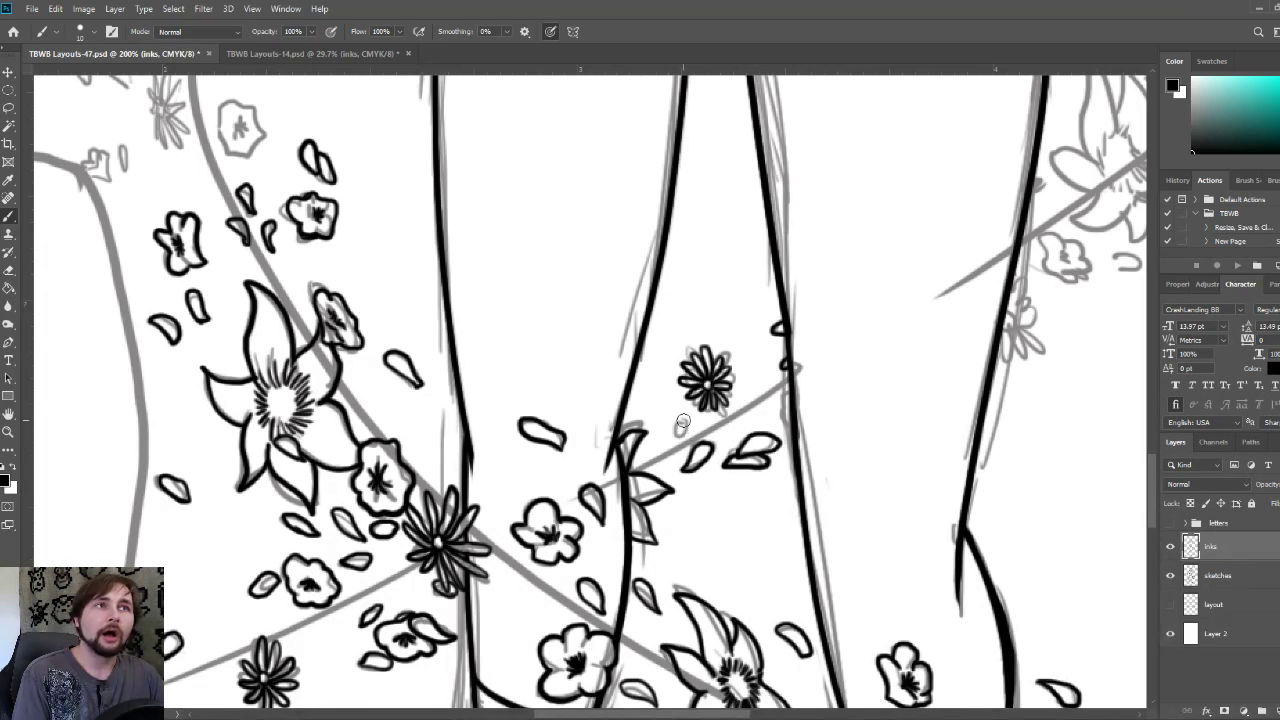
{"action": "mouse_move", "coordinate": [686, 416]}
{"action": "left_mouse_down"}
{"action": "mouse_move", "coordinate": [665, 440]}
{"action": "mouse_move", "coordinate": [679, 431]}
{"action": "left_mouse_up"}
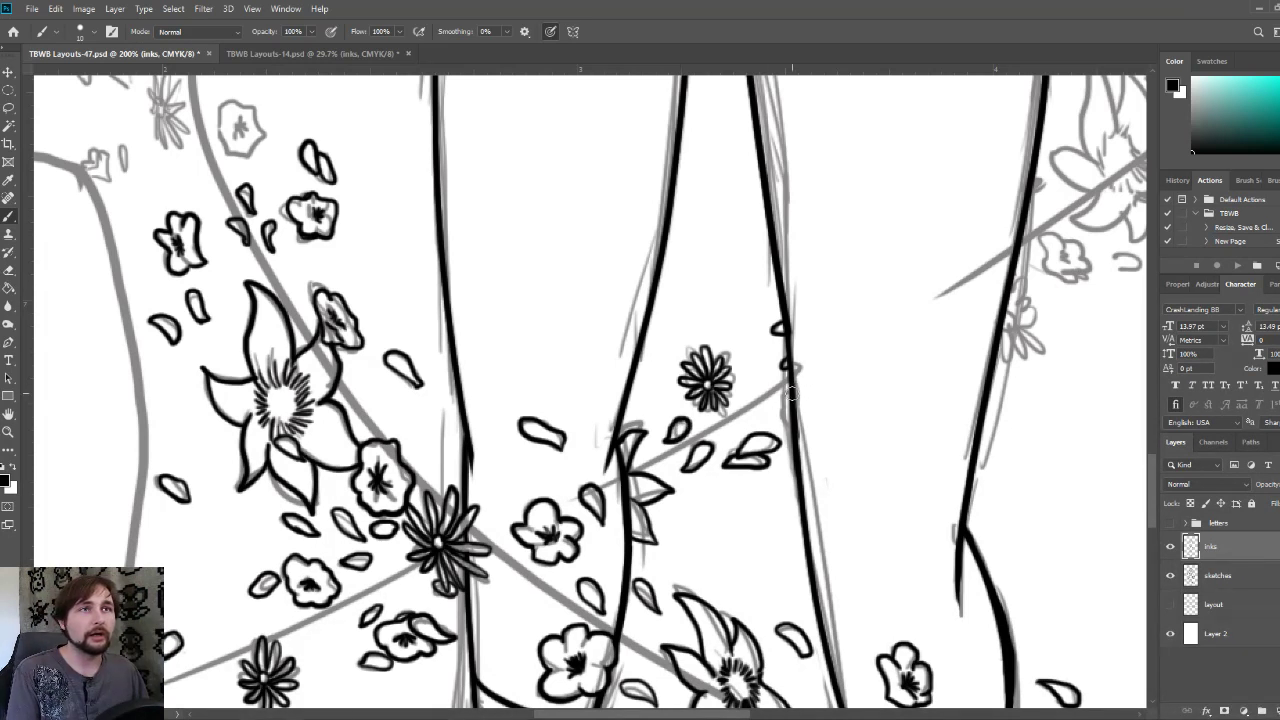
{"action": "mouse_move", "coordinate": [790, 394]}
{"action": "left_mouse_down"}
{"action": "mouse_move", "coordinate": [786, 440]}
{"action": "mouse_move", "coordinate": [797, 432]}
{"action": "left_mouse_up"}
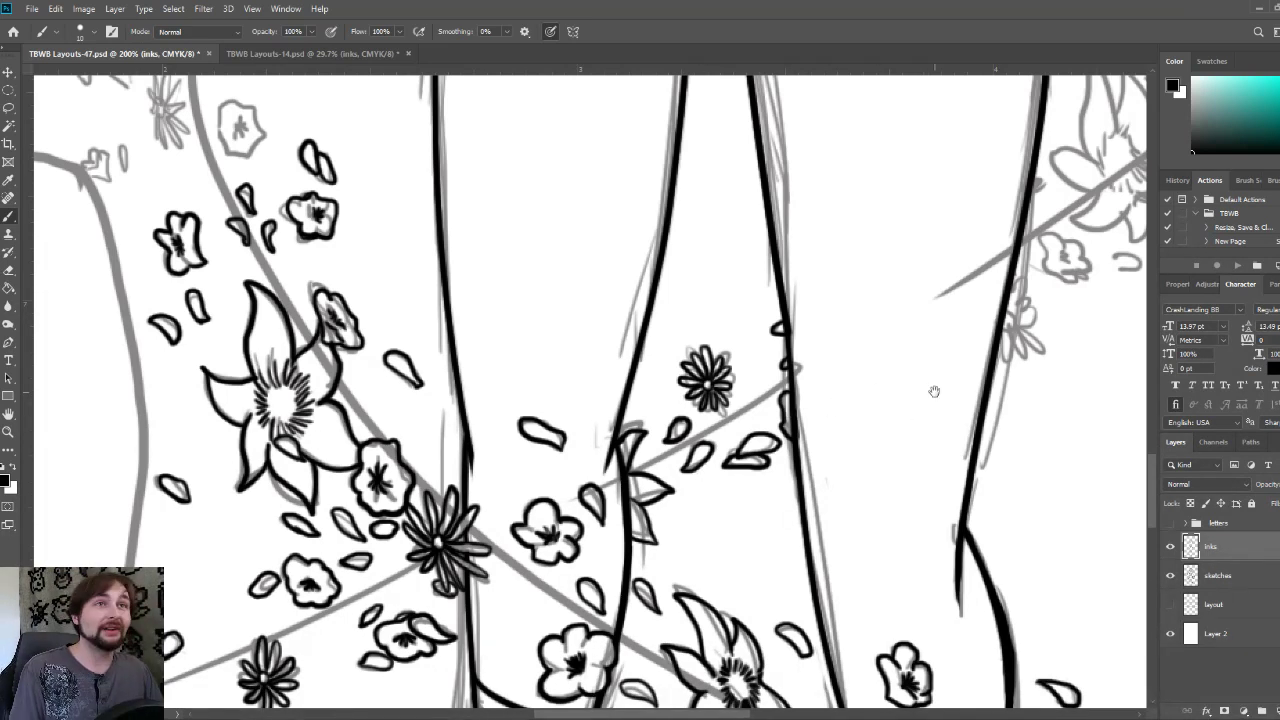
- Ink the daisy and small petal on the leg's outer edge, plus the small blossom and two loose petals beside them
{"action": "mouse_move", "coordinate": [931, 391]}
{"action": "left_mouse_down"}
{"action": "mouse_move", "coordinate": [589, 475]}
{"action": "mouse_move", "coordinate": [645, 476]}
{"action": "left_mouse_up"}
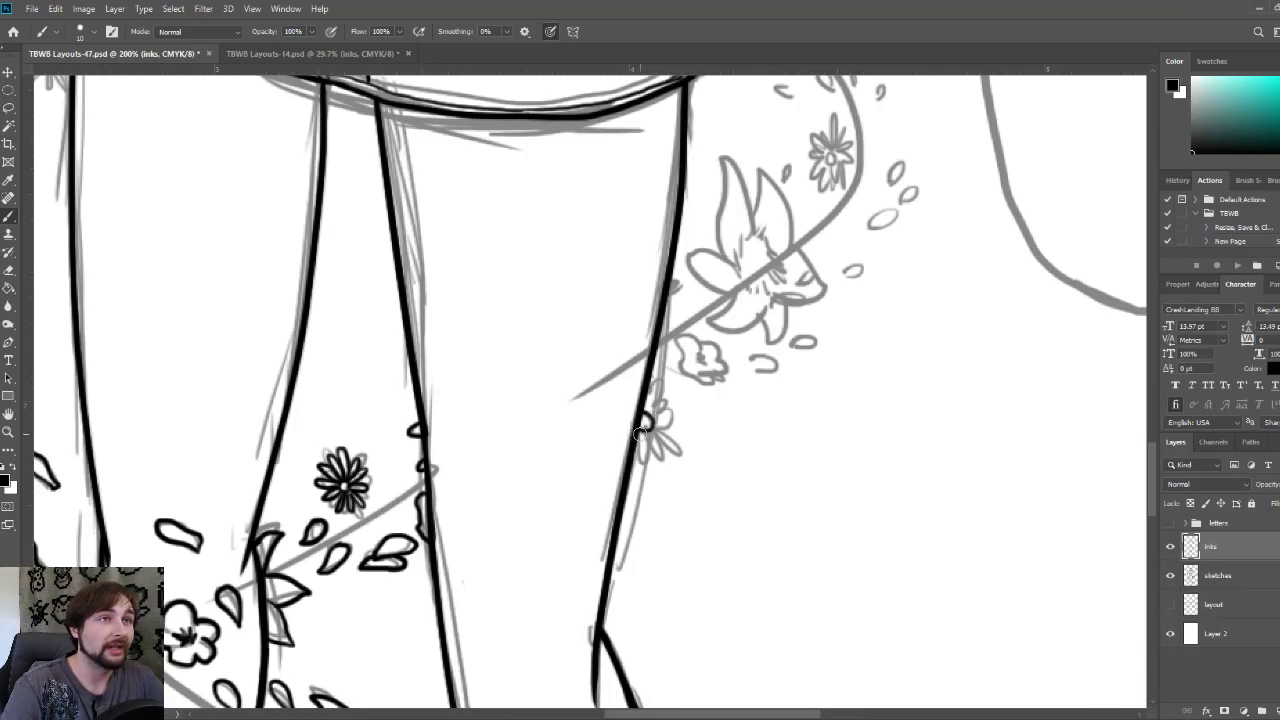
{"action": "mouse_move", "coordinate": [640, 432]}
{"action": "left_mouse_down"}
{"action": "mouse_move", "coordinate": [640, 470]}
{"action": "mouse_move", "coordinate": [648, 436]}
{"action": "mouse_move", "coordinate": [680, 426]}
{"action": "mouse_move", "coordinate": [652, 420]}
{"action": "mouse_move", "coordinate": [660, 402]}
{"action": "mouse_move", "coordinate": [640, 408]}
{"action": "mouse_move", "coordinate": [643, 382]}
{"action": "mouse_move", "coordinate": [647, 412]}
{"action": "mouse_move", "coordinate": [665, 395]}
{"action": "mouse_move", "coordinate": [660, 408]}
{"action": "left_mouse_up"}
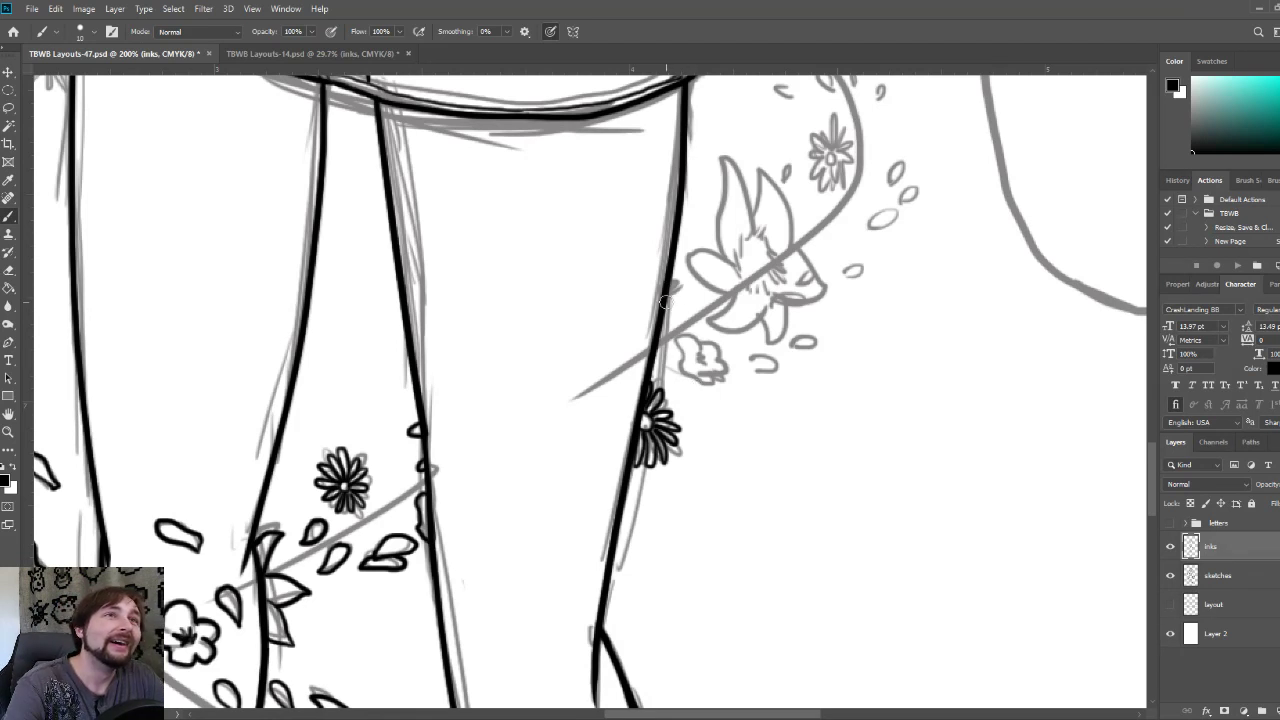
{"action": "left_click_drag", "start_coordinate": [662, 300], "coordinate": [674, 280]}
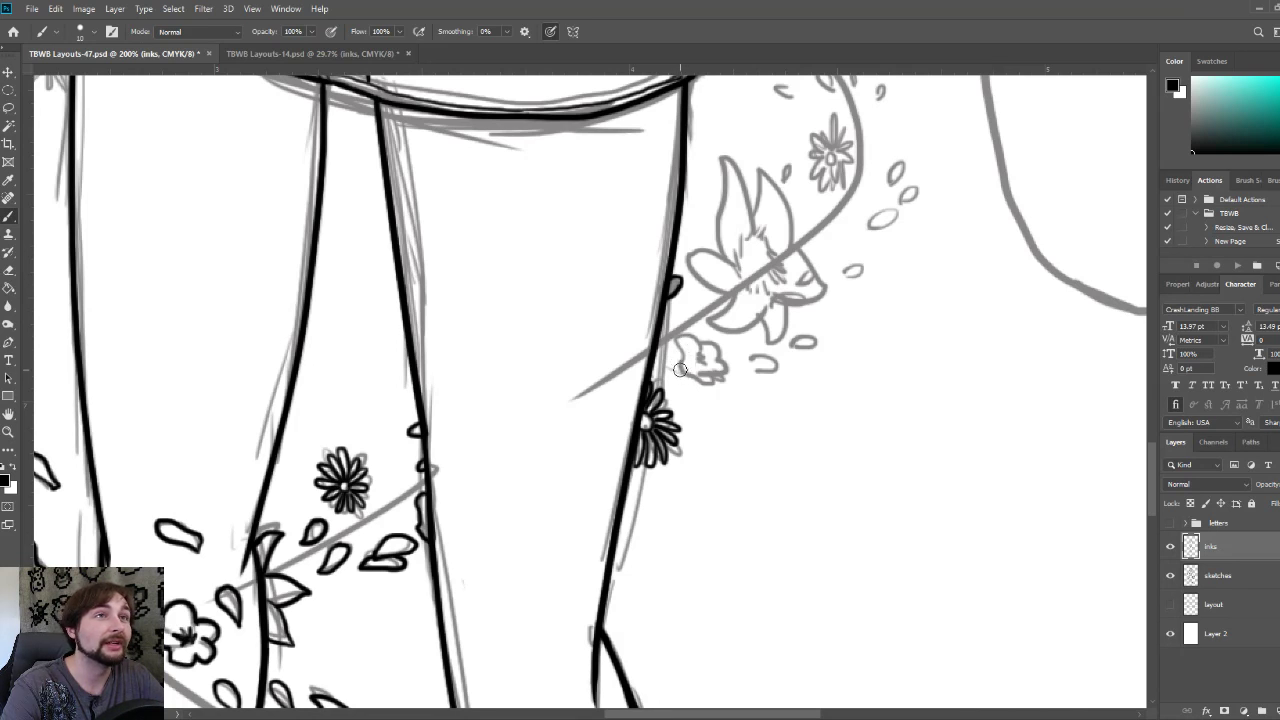
{"action": "mouse_move", "coordinate": [681, 374]}
{"action": "left_mouse_down"}
{"action": "mouse_move", "coordinate": [679, 340]}
{"action": "mouse_move", "coordinate": [696, 336]}
{"action": "mouse_move", "coordinate": [724, 377]}
{"action": "mouse_move", "coordinate": [683, 368]}
{"action": "mouse_move", "coordinate": [719, 381]}
{"action": "mouse_move", "coordinate": [722, 369]}
{"action": "mouse_move", "coordinate": [704, 377]}
{"action": "mouse_move", "coordinate": [693, 352]}
{"action": "mouse_move", "coordinate": [775, 358]}
{"action": "mouse_move", "coordinate": [745, 369]}
{"action": "mouse_move", "coordinate": [795, 347]}
{"action": "left_mouse_up"}
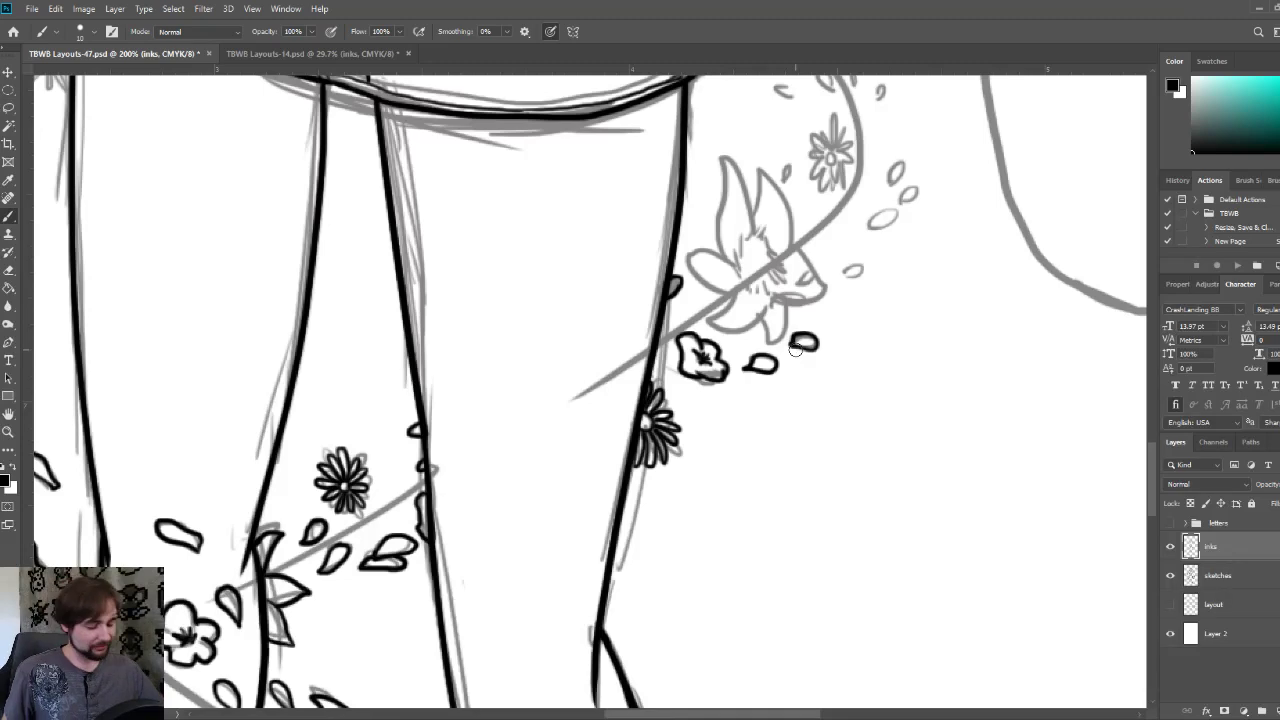
- Ink the round blossom, the partial blossom and petal at the grey border's corner, and the narrow daisy along the opposite flower trail
{"action": "mouse_move", "coordinate": [699, 290]}
{"action": "left_mouse_down"}
{"action": "mouse_move", "coordinate": [870, 417]}
{"action": "mouse_move", "coordinate": [990, 441]}
{"action": "mouse_move", "coordinate": [902, 442]}
{"action": "left_mouse_up"}
{"action": "left_click_drag", "start_coordinate": [785, 449], "coordinate": [706, 463]}
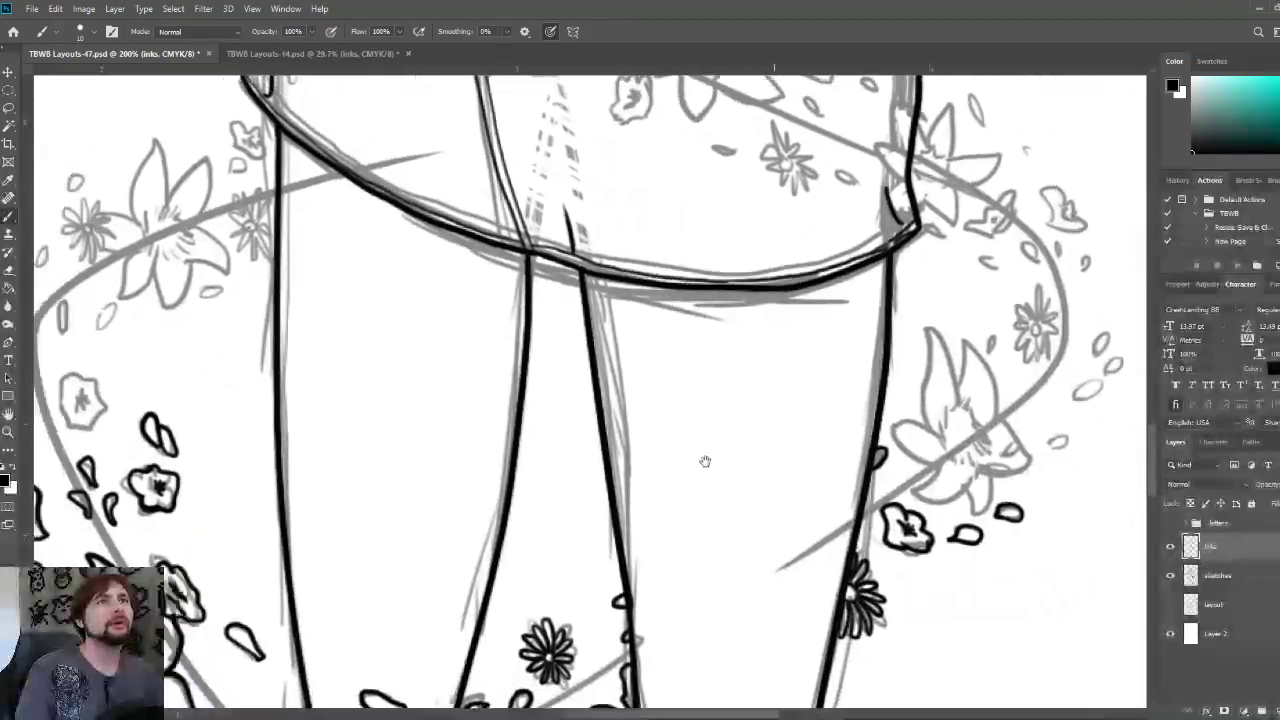
{"action": "mouse_move", "coordinate": [370, 459]}
{"action": "left_mouse_down"}
{"action": "mouse_move", "coordinate": [647, 421]}
{"action": "mouse_move", "coordinate": [719, 466]}
{"action": "mouse_move", "coordinate": [708, 504]}
{"action": "left_mouse_up"}
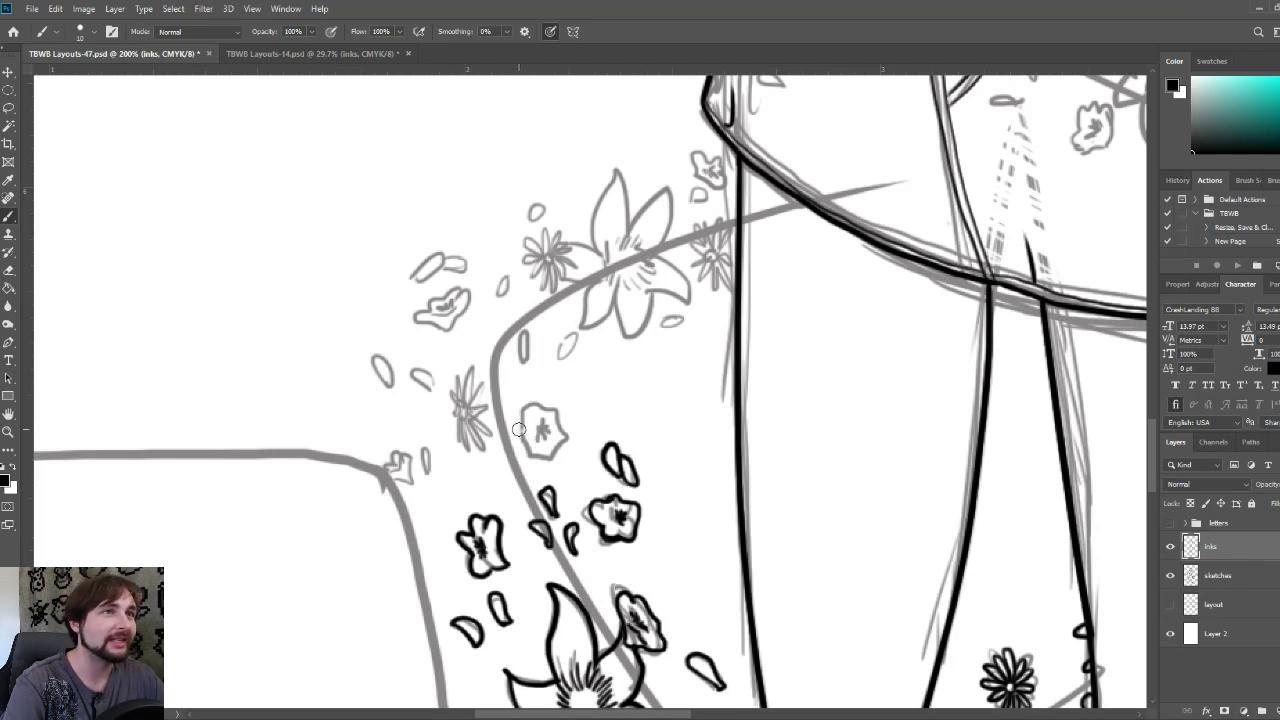
{"action": "mouse_move", "coordinate": [524, 417]}
{"action": "left_mouse_down"}
{"action": "mouse_move", "coordinate": [528, 456]}
{"action": "mouse_move", "coordinate": [550, 462]}
{"action": "mouse_move", "coordinate": [568, 442]}
{"action": "mouse_move", "coordinate": [545, 404]}
{"action": "mouse_move", "coordinate": [524, 416]}
{"action": "mouse_move", "coordinate": [544, 432]}
{"action": "left_mouse_up"}
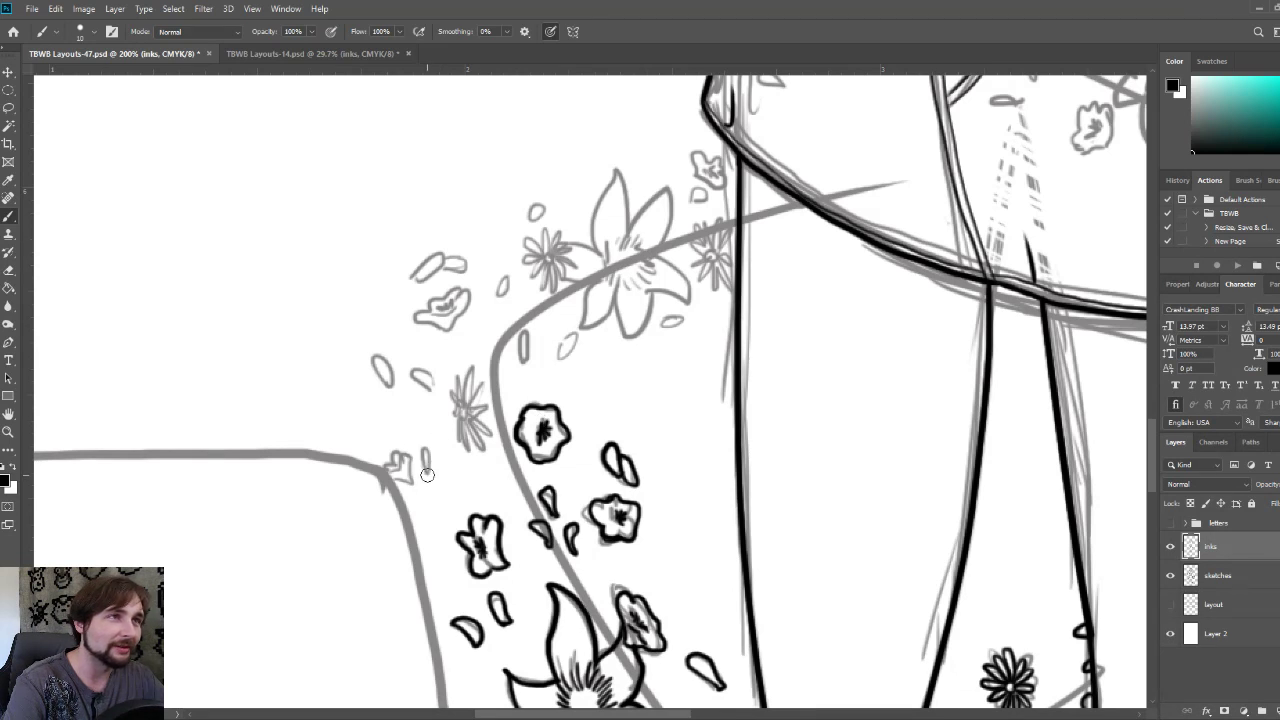
{"action": "mouse_move", "coordinate": [430, 472]}
{"action": "left_mouse_down"}
{"action": "mouse_move", "coordinate": [425, 448]}
{"action": "mouse_move", "coordinate": [432, 478]}
{"action": "mouse_move", "coordinate": [426, 462]}
{"action": "mouse_move", "coordinate": [389, 486]}
{"action": "mouse_move", "coordinate": [414, 486]}
{"action": "mouse_move", "coordinate": [403, 456]}
{"action": "mouse_move", "coordinate": [388, 476]}
{"action": "mouse_move", "coordinate": [402, 440]}
{"action": "mouse_move", "coordinate": [408, 464]}
{"action": "mouse_move", "coordinate": [395, 470]}
{"action": "mouse_move", "coordinate": [402, 460]}
{"action": "left_mouse_up"}
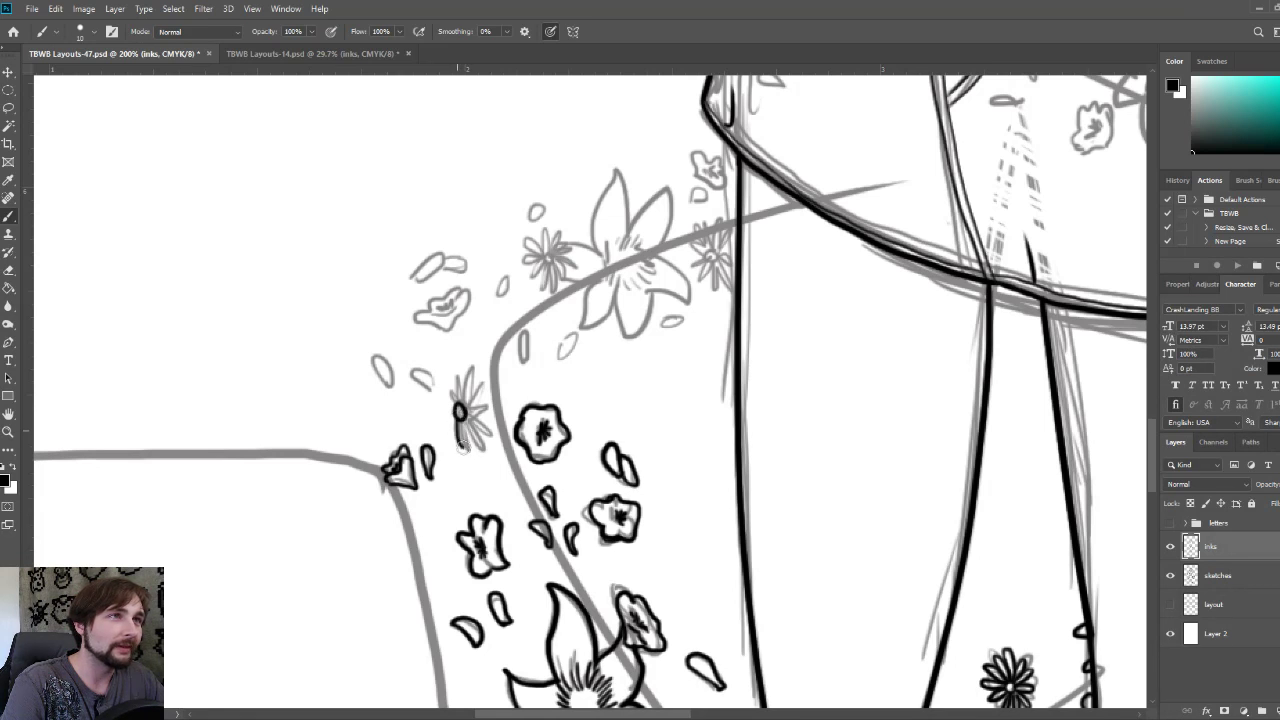
{"action": "mouse_move", "coordinate": [460, 410]}
{"action": "left_mouse_down"}
{"action": "mouse_move", "coordinate": [488, 442]}
{"action": "mouse_move", "coordinate": [472, 428]}
{"action": "mouse_move", "coordinate": [492, 426]}
{"action": "left_mouse_up"}
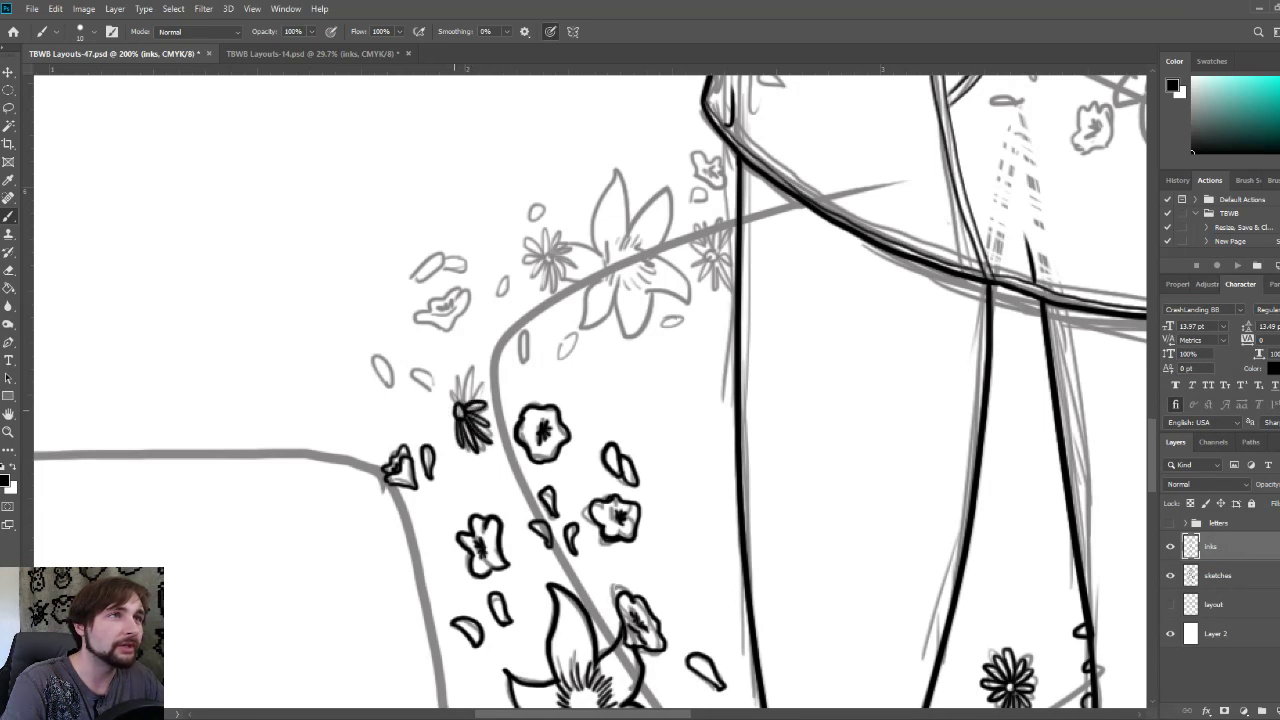
{"action": "mouse_move", "coordinate": [466, 400]}
{"action": "left_mouse_down"}
{"action": "mouse_move", "coordinate": [470, 376]}
{"action": "mouse_move", "coordinate": [488, 392]}
{"action": "left_mouse_up"}
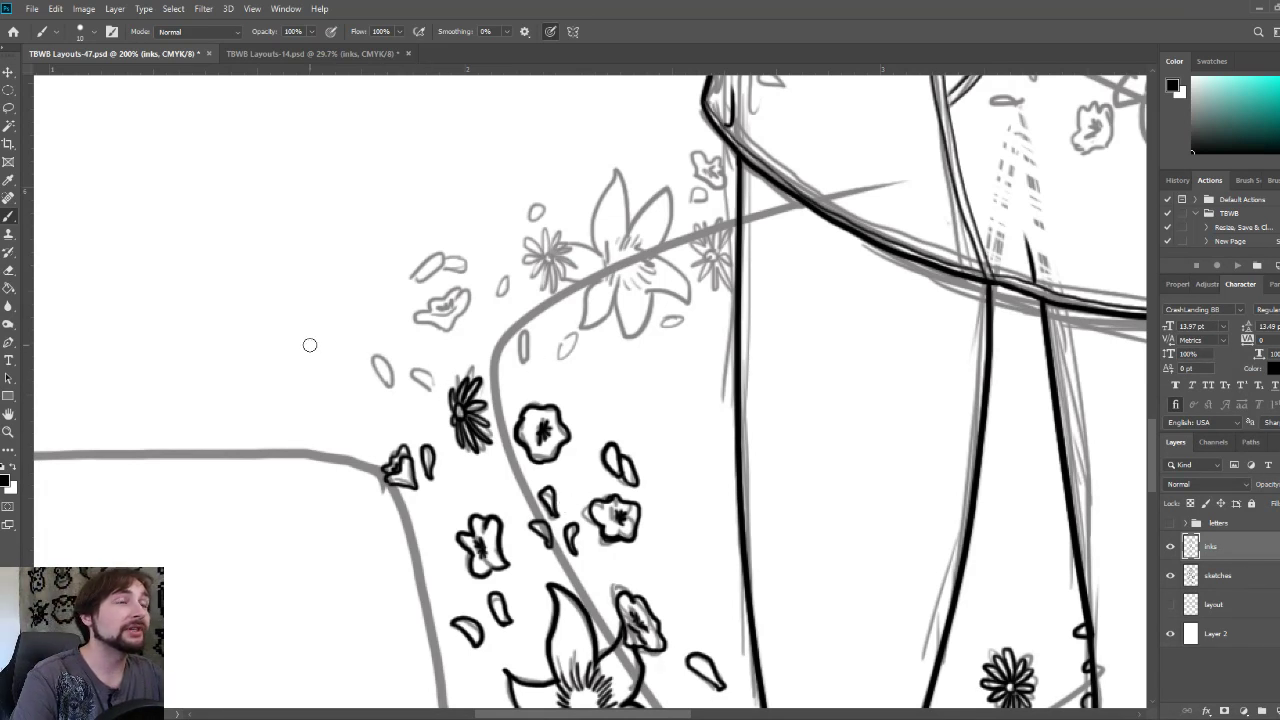
- Ink the loose petals above the narrow daisy and the round blossom, including the thin one beside the curved guide line
{"action": "mouse_move", "coordinate": [208, 287]}
{"action": "left_mouse_down"}
{"action": "mouse_move", "coordinate": [328, 389]}
{"action": "mouse_move", "coordinate": [356, 382]}
{"action": "mouse_move", "coordinate": [373, 317]}
{"action": "mouse_move", "coordinate": [358, 290]}
{"action": "mouse_move", "coordinate": [284, 252]}
{"action": "mouse_move", "coordinate": [281, 280]}
{"action": "mouse_move", "coordinate": [306, 324]}
{"action": "mouse_move", "coordinate": [329, 341]}
{"action": "mouse_move", "coordinate": [346, 296]}
{"action": "left_mouse_up"}
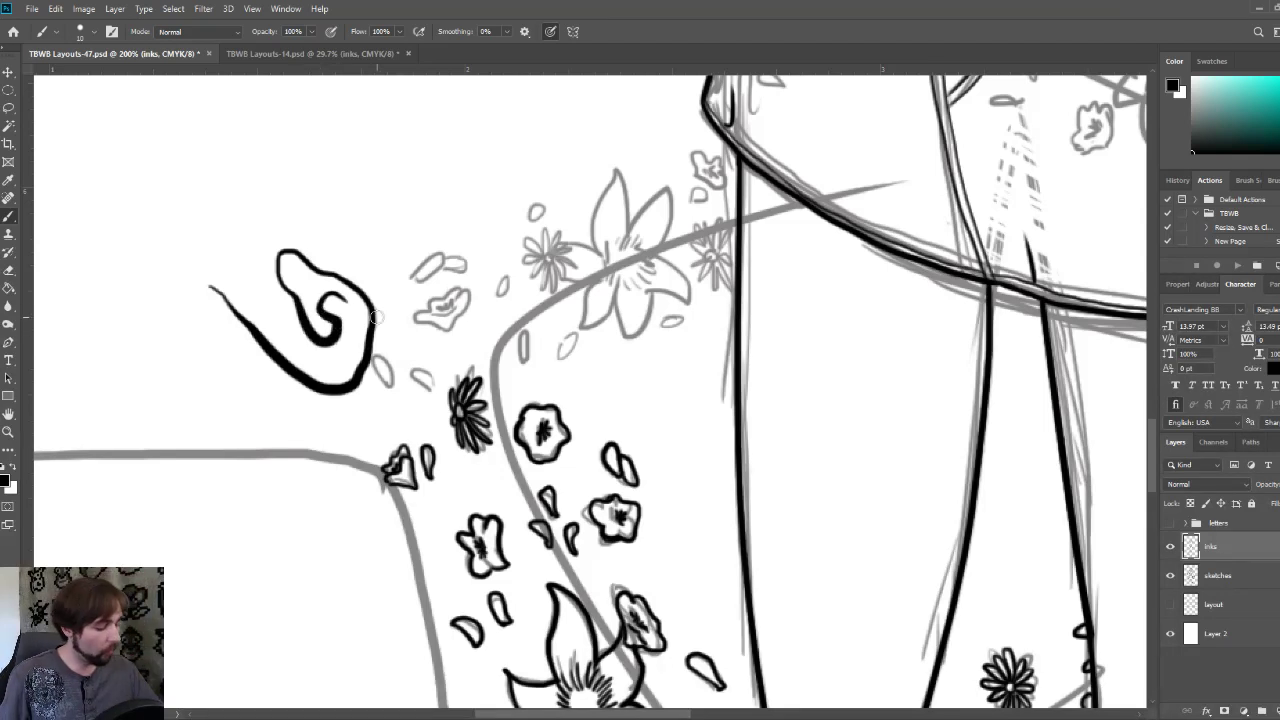
{"action": "key", "text": "ctrl+z"}
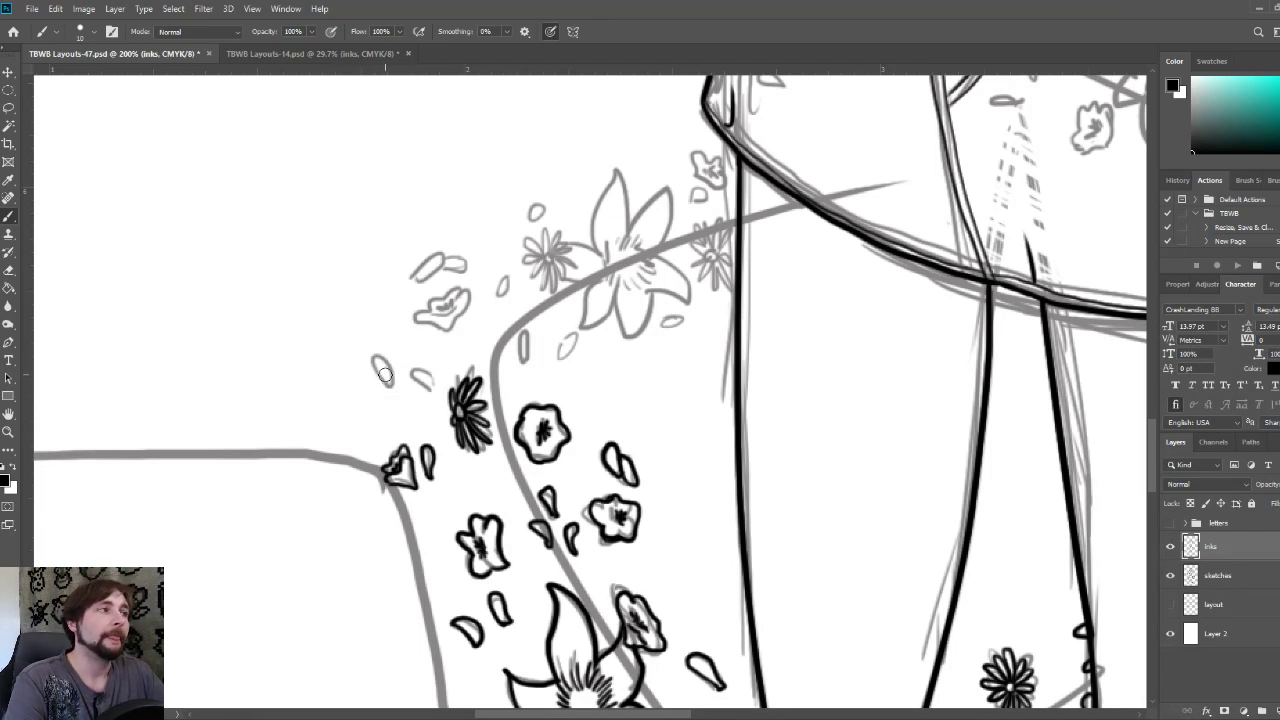
{"action": "mouse_move", "coordinate": [389, 388]}
{"action": "left_mouse_down"}
{"action": "mouse_move", "coordinate": [370, 358]}
{"action": "mouse_move", "coordinate": [390, 358]}
{"action": "mouse_move", "coordinate": [390, 388]}
{"action": "mouse_move", "coordinate": [408, 372]}
{"action": "mouse_move", "coordinate": [433, 375]}
{"action": "mouse_move", "coordinate": [432, 390]}
{"action": "left_mouse_up"}
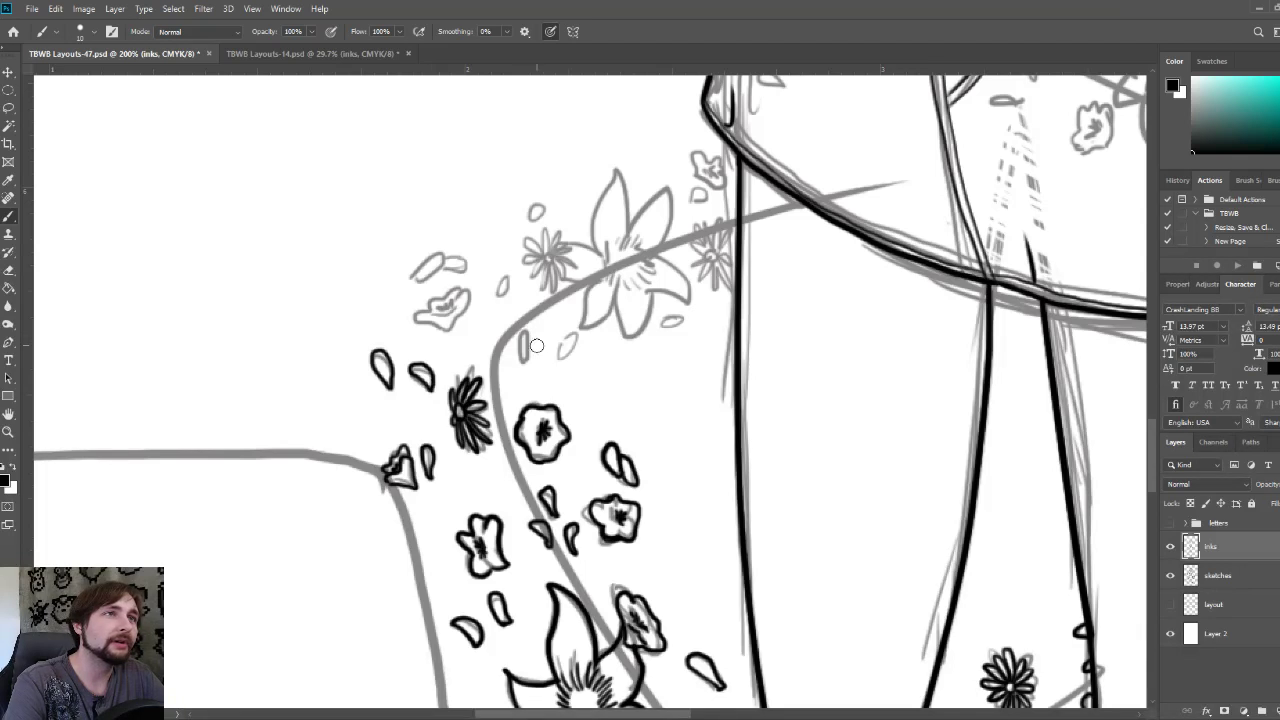
{"action": "mouse_move", "coordinate": [520, 358]}
{"action": "left_mouse_down"}
{"action": "mouse_move", "coordinate": [524, 328]}
{"action": "mouse_move", "coordinate": [536, 346]}
{"action": "mouse_move", "coordinate": [520, 366]}
{"action": "mouse_move", "coordinate": [576, 336]}
{"action": "mouse_move", "coordinate": [558, 358]}
{"action": "left_mouse_up"}
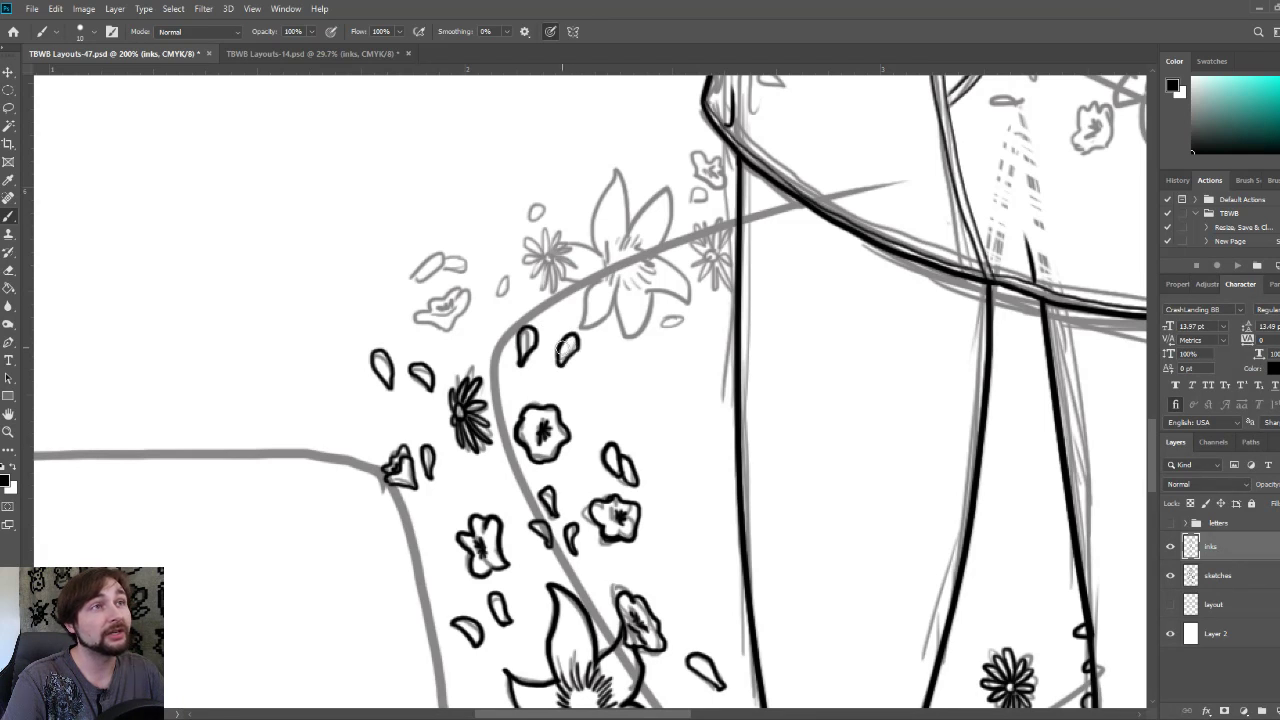
{"action": "mouse_move", "coordinate": [496, 300]}
{"action": "left_mouse_down"}
{"action": "mouse_move", "coordinate": [502, 270]}
{"action": "mouse_move", "coordinate": [494, 304]}
{"action": "left_mouse_up"}
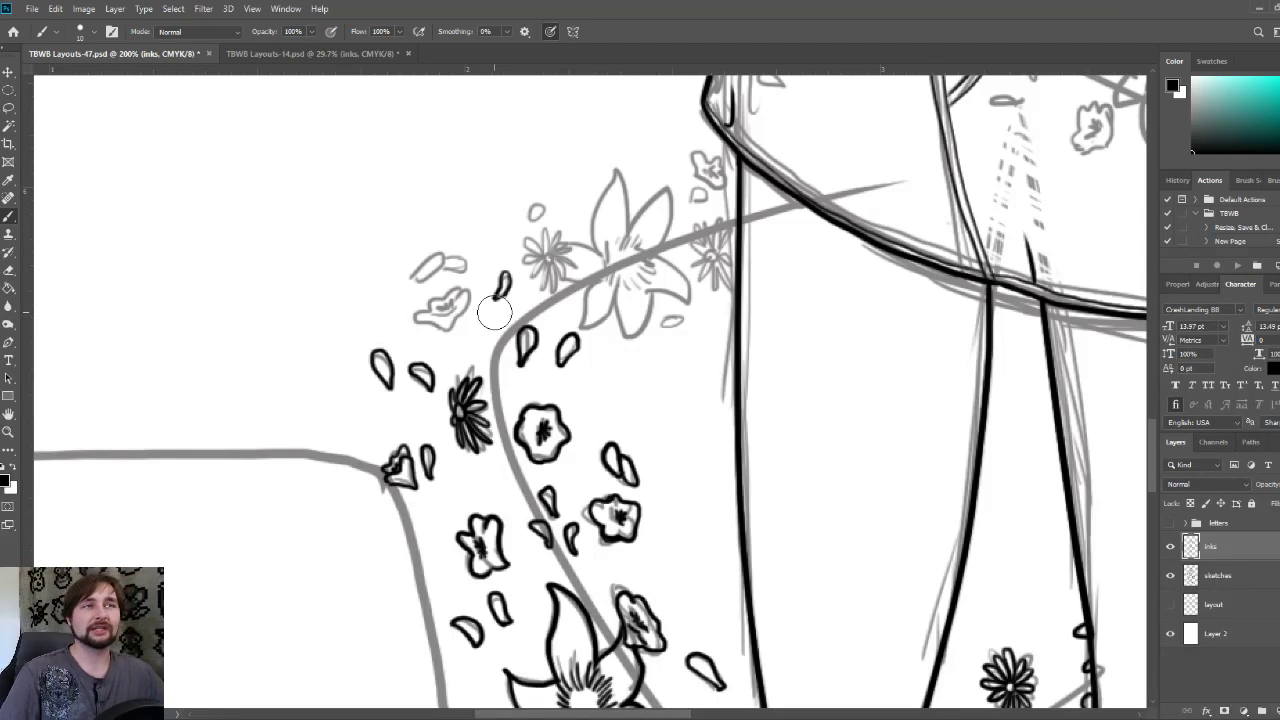
{"action": "key", "text": "bracketleft"}
{"action": "key", "text": "bracketleft"}
{"action": "key", "text": "bracketleft"}
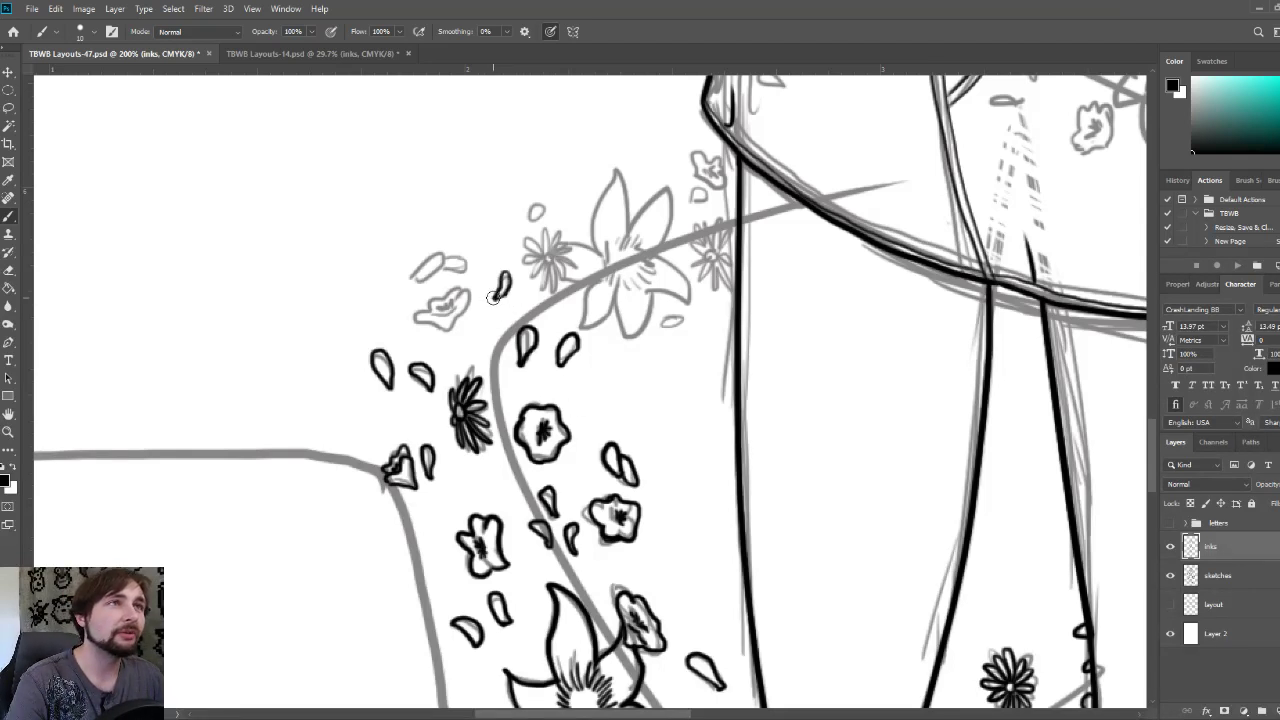
{"action": "left_click_drag", "start_coordinate": [495, 297], "coordinate": [505, 278]}
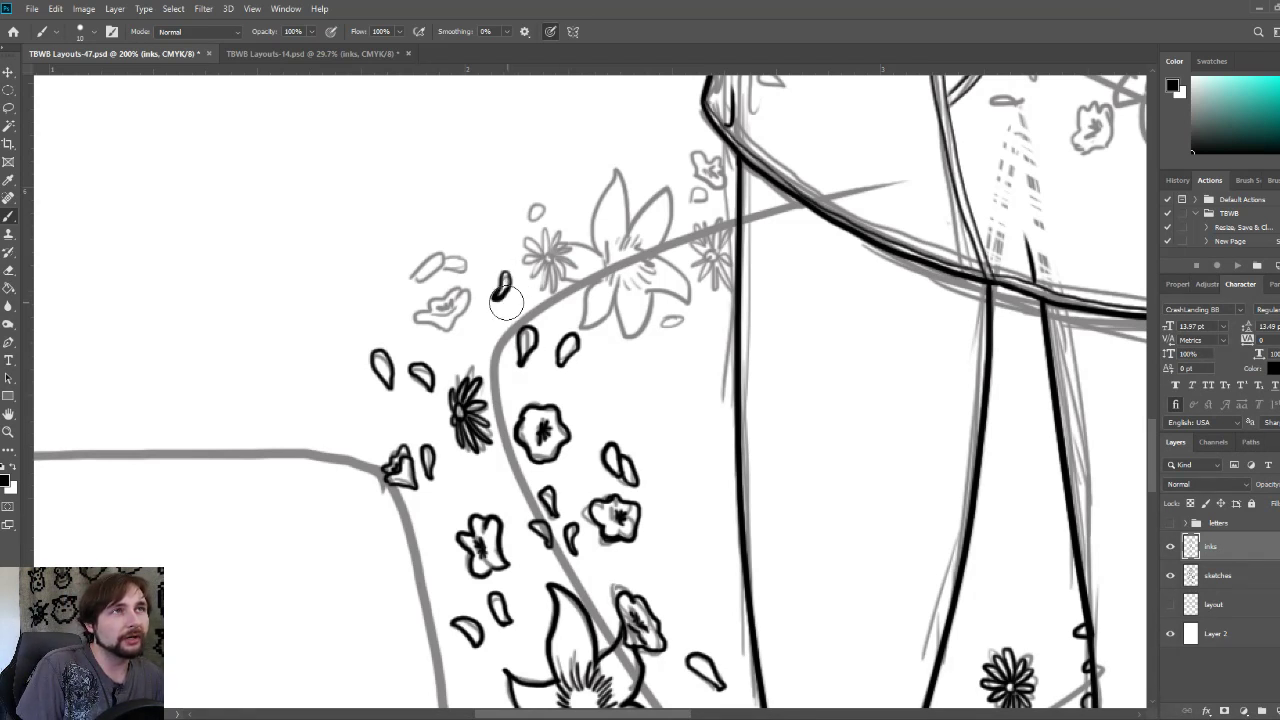
{"action": "key", "text": "ctrl+z"}
- Reduce the brush to a fine tip and ink the side-view blossom with the two overlapping petals above it
{"action": "key", "text": "bracketleft"}
{"action": "key", "text": "bracketleft"}
{"action": "key", "text": "bracketleft"}
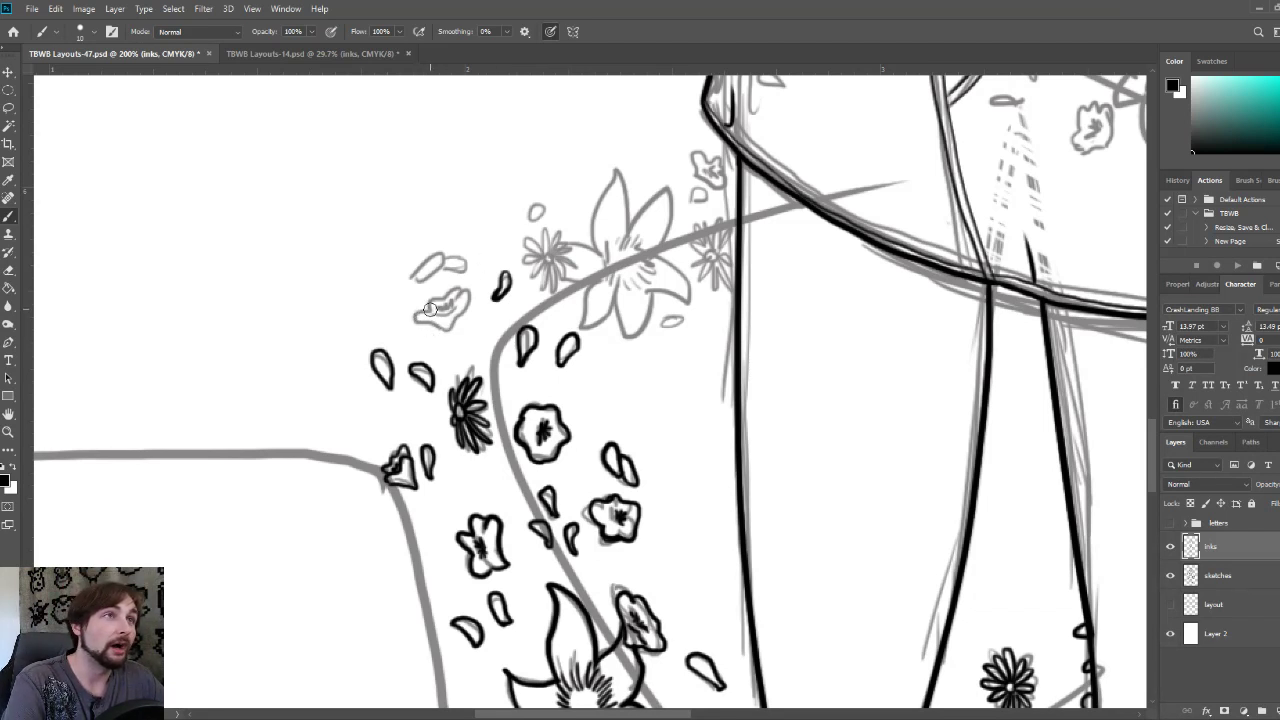
{"action": "mouse_move", "coordinate": [430, 309]}
{"action": "left_mouse_down"}
{"action": "mouse_move", "coordinate": [410, 316]}
{"action": "mouse_move", "coordinate": [435, 330]}
{"action": "mouse_move", "coordinate": [470, 306]}
{"action": "mouse_move", "coordinate": [432, 297]}
{"action": "mouse_move", "coordinate": [462, 291]}
{"action": "mouse_move", "coordinate": [444, 312]}
{"action": "mouse_move", "coordinate": [450, 256]}
{"action": "mouse_move", "coordinate": [432, 282]}
{"action": "mouse_move", "coordinate": [414, 278]}
{"action": "mouse_move", "coordinate": [472, 262]}
{"action": "mouse_move", "coordinate": [461, 250]}
{"action": "left_mouse_up"}
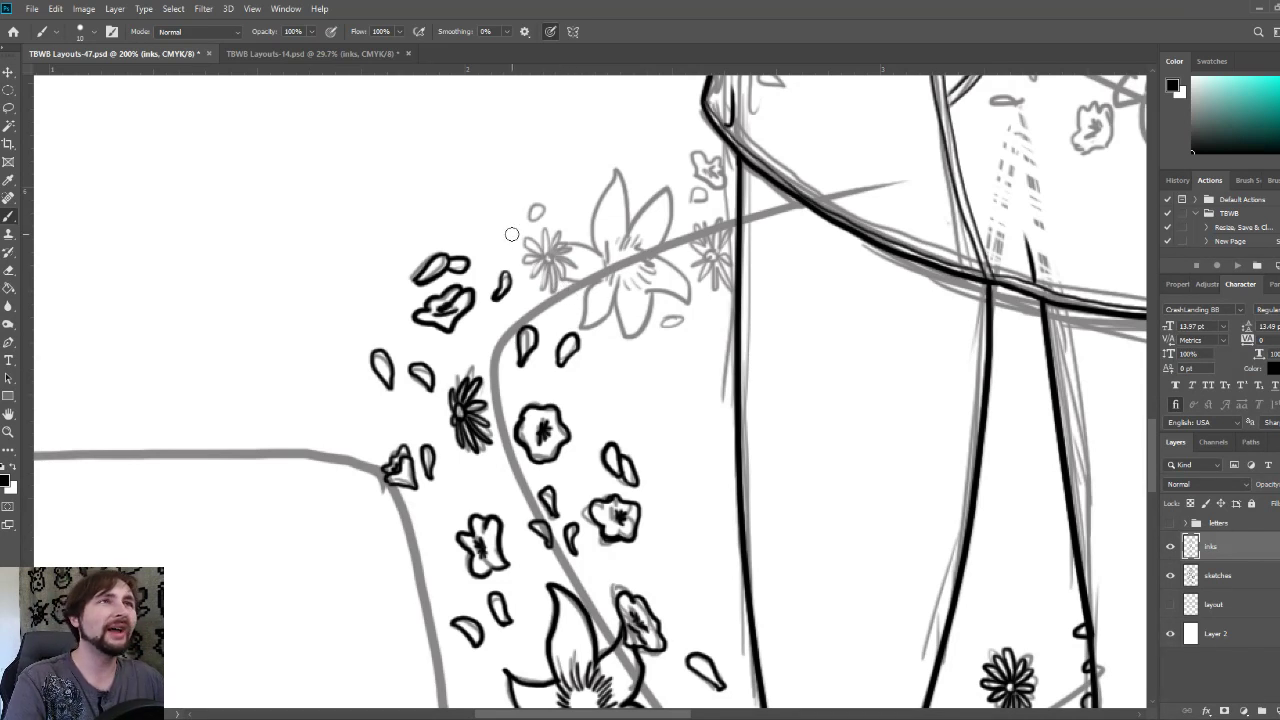
- Ink the small daisy beside the large pointed-petal flower and the single loose petal above it
{"action": "mouse_move", "coordinate": [551, 256]}
{"action": "left_mouse_down"}
{"action": "mouse_move", "coordinate": [551, 294]}
{"action": "mouse_move", "coordinate": [563, 286]}
{"action": "mouse_move", "coordinate": [553, 258]}
{"action": "mouse_move", "coordinate": [572, 248]}
{"action": "mouse_move", "coordinate": [543, 226]}
{"action": "left_mouse_up"}
{"action": "mouse_move", "coordinate": [553, 258]}
{"action": "left_mouse_down"}
{"action": "mouse_move", "coordinate": [524, 232]}
{"action": "mouse_move", "coordinate": [536, 247]}
{"action": "mouse_move", "coordinate": [516, 254]}
{"action": "mouse_move", "coordinate": [522, 280]}
{"action": "mouse_move", "coordinate": [540, 290]}
{"action": "left_mouse_up"}
{"action": "mouse_move", "coordinate": [532, 219]}
{"action": "left_mouse_down"}
{"action": "mouse_move", "coordinate": [543, 203]}
{"action": "mouse_move", "coordinate": [527, 216]}
{"action": "left_mouse_up"}
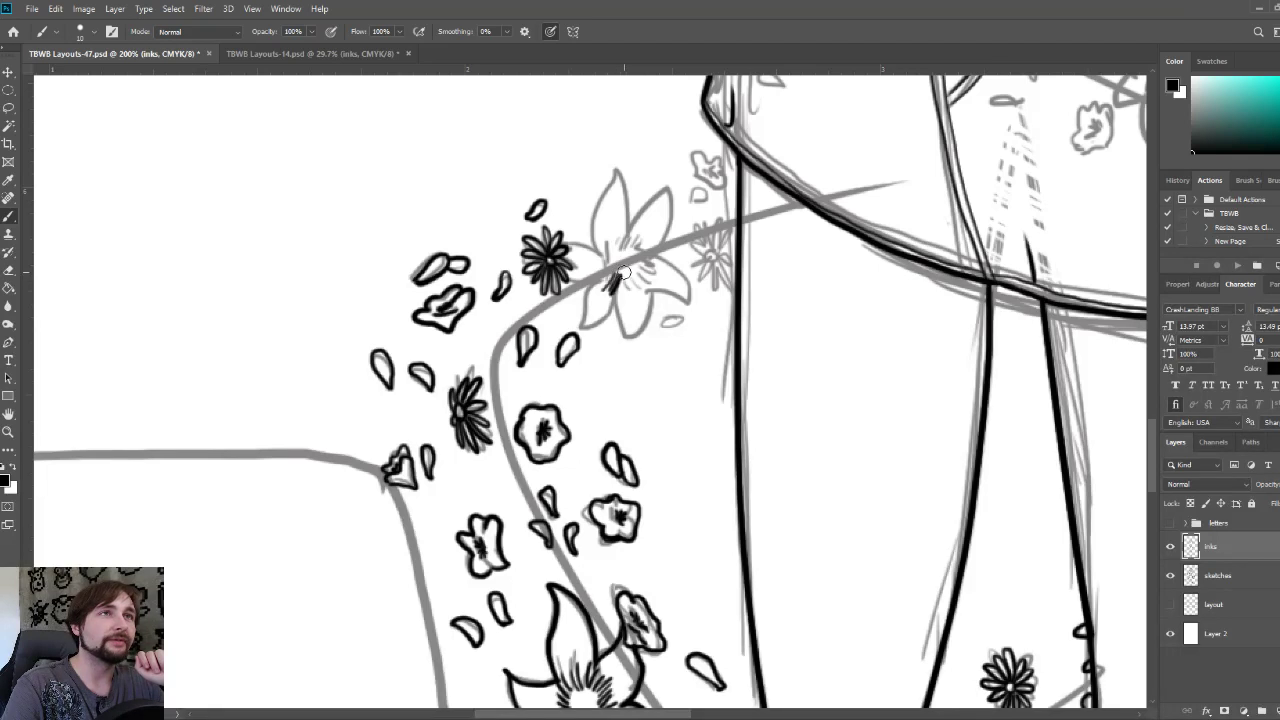
- Ink the large flower's radiating center strokes and six pointed petals, plus the loose petal beneath it
{"action": "mouse_move", "coordinate": [637, 279]}
{"action": "left_mouse_down"}
{"action": "mouse_move", "coordinate": [601, 254]}
{"action": "mouse_move", "coordinate": [615, 270]}
{"action": "mouse_move", "coordinate": [600, 279]}
{"action": "mouse_move", "coordinate": [633, 237]}
{"action": "mouse_move", "coordinate": [645, 259]}
{"action": "mouse_move", "coordinate": [606, 262]}
{"action": "left_mouse_up"}
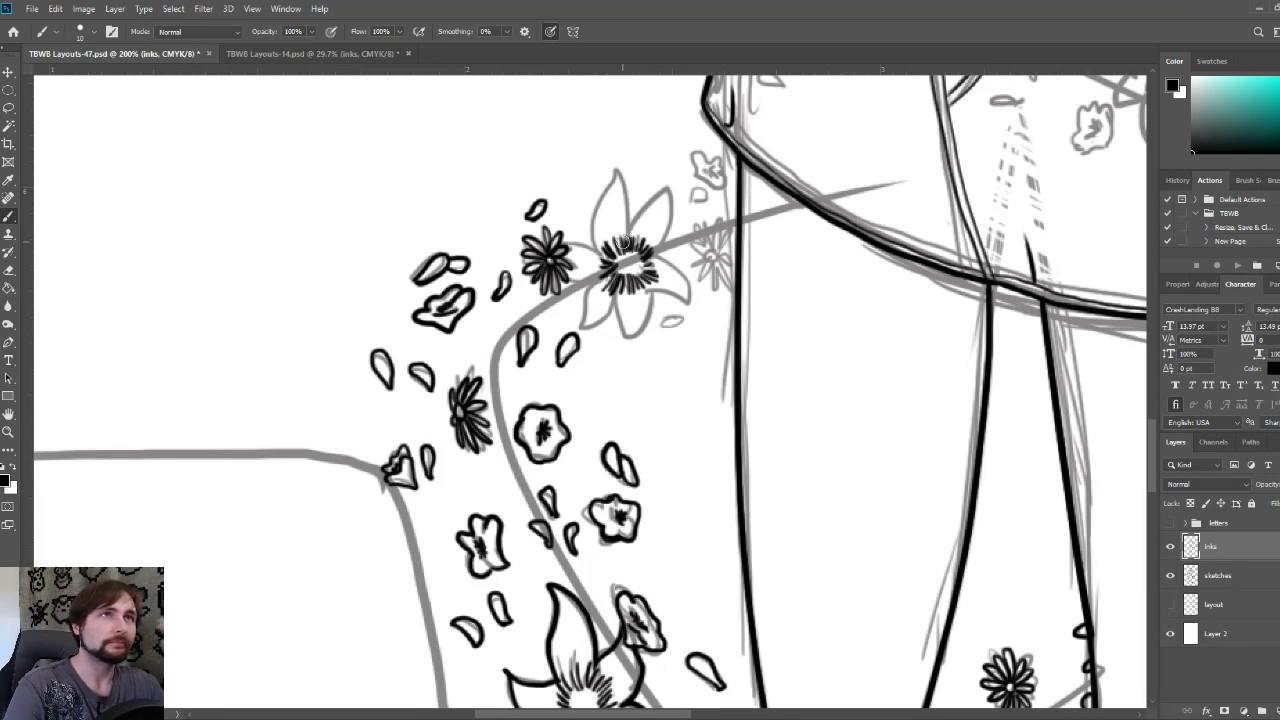
{"action": "mouse_move", "coordinate": [600, 256]}
{"action": "left_mouse_down"}
{"action": "mouse_move", "coordinate": [610, 182]}
{"action": "mouse_move", "coordinate": [630, 244]}
{"action": "mouse_move", "coordinate": [660, 200]}
{"action": "mouse_move", "coordinate": [658, 264]}
{"action": "mouse_move", "coordinate": [688, 302]}
{"action": "mouse_move", "coordinate": [698, 296]}
{"action": "mouse_move", "coordinate": [662, 254]}
{"action": "left_mouse_up"}
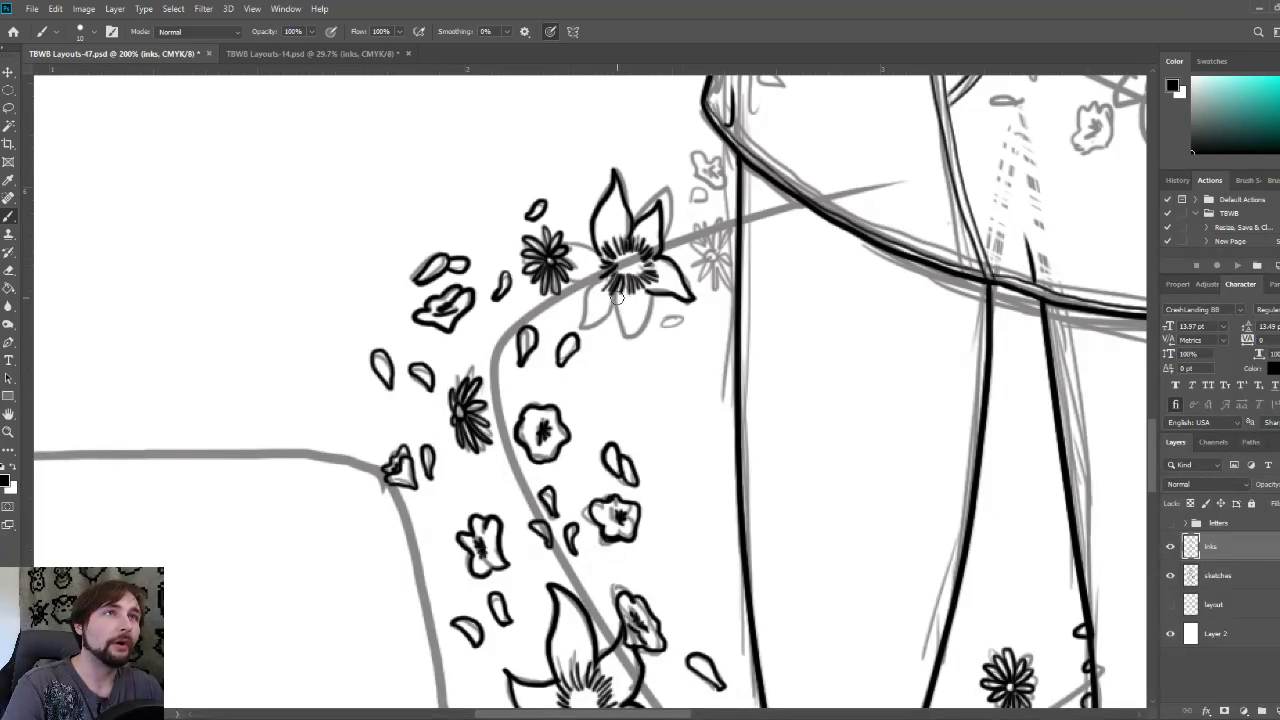
{"action": "mouse_move", "coordinate": [612, 288]}
{"action": "left_mouse_down"}
{"action": "mouse_move", "coordinate": [628, 336]}
{"action": "mouse_move", "coordinate": [648, 292]}
{"action": "mouse_move", "coordinate": [611, 287]}
{"action": "mouse_move", "coordinate": [603, 313]}
{"action": "mouse_move", "coordinate": [578, 316]}
{"action": "mouse_move", "coordinate": [607, 276]}
{"action": "mouse_move", "coordinate": [570, 272]}
{"action": "mouse_move", "coordinate": [565, 257]}
{"action": "mouse_move", "coordinate": [597, 255]}
{"action": "left_mouse_up"}
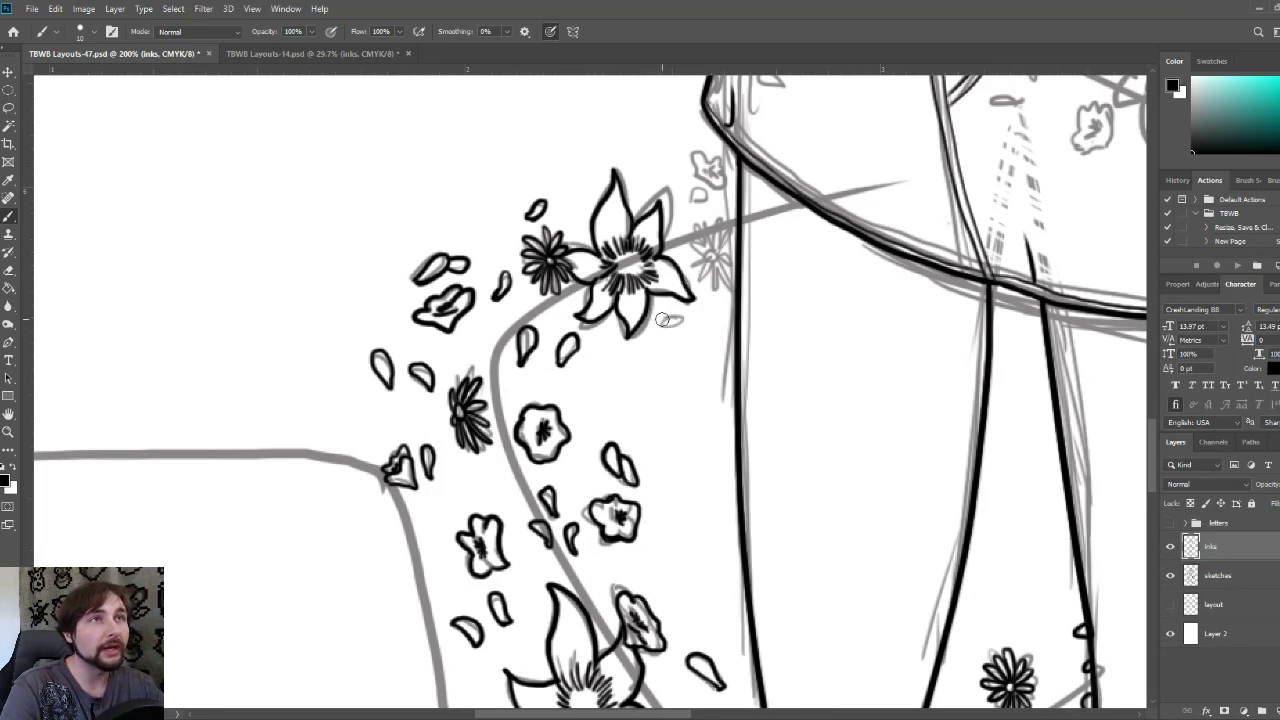
{"action": "left_click_drag", "start_coordinate": [660, 322], "coordinate": [675, 327]}
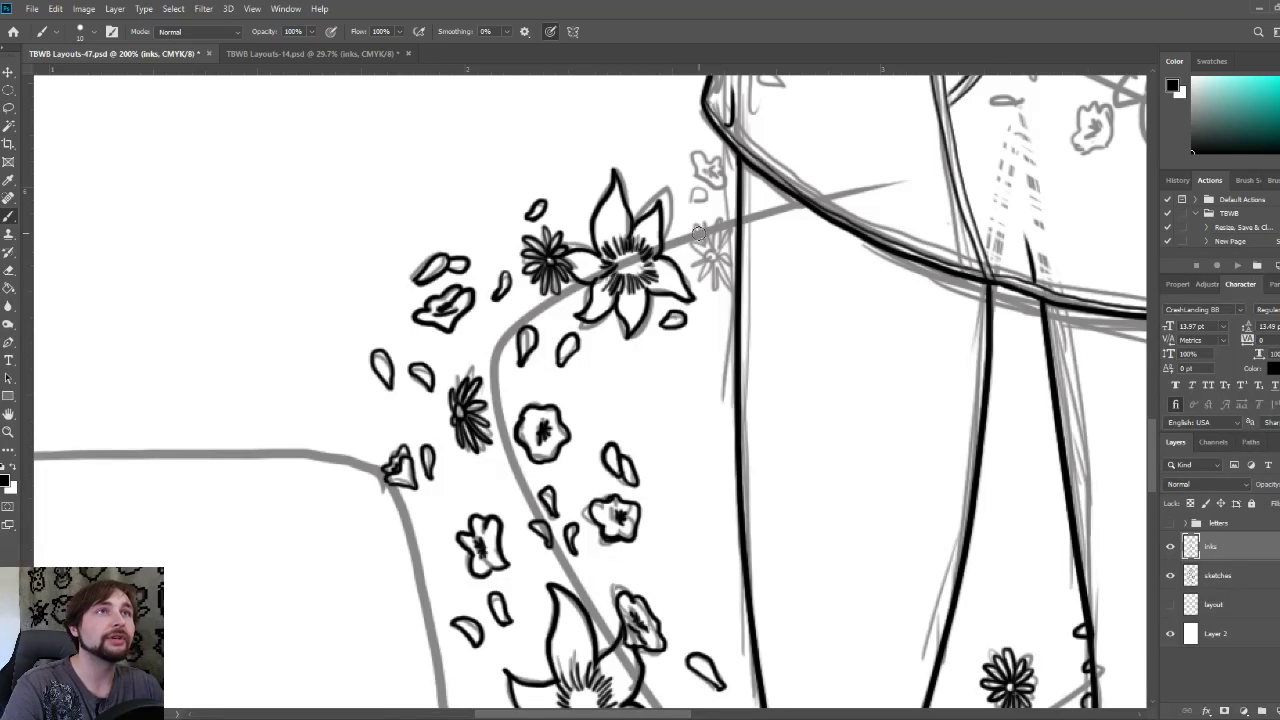
- Ink the loose petal, the small round blossom and the daisy tucked against the leg beneath the skirt's corner
{"action": "mouse_move", "coordinate": [692, 203]}
{"action": "left_mouse_down"}
{"action": "mouse_move", "coordinate": [708, 187]}
{"action": "mouse_move", "coordinate": [691, 204]}
{"action": "left_mouse_up"}
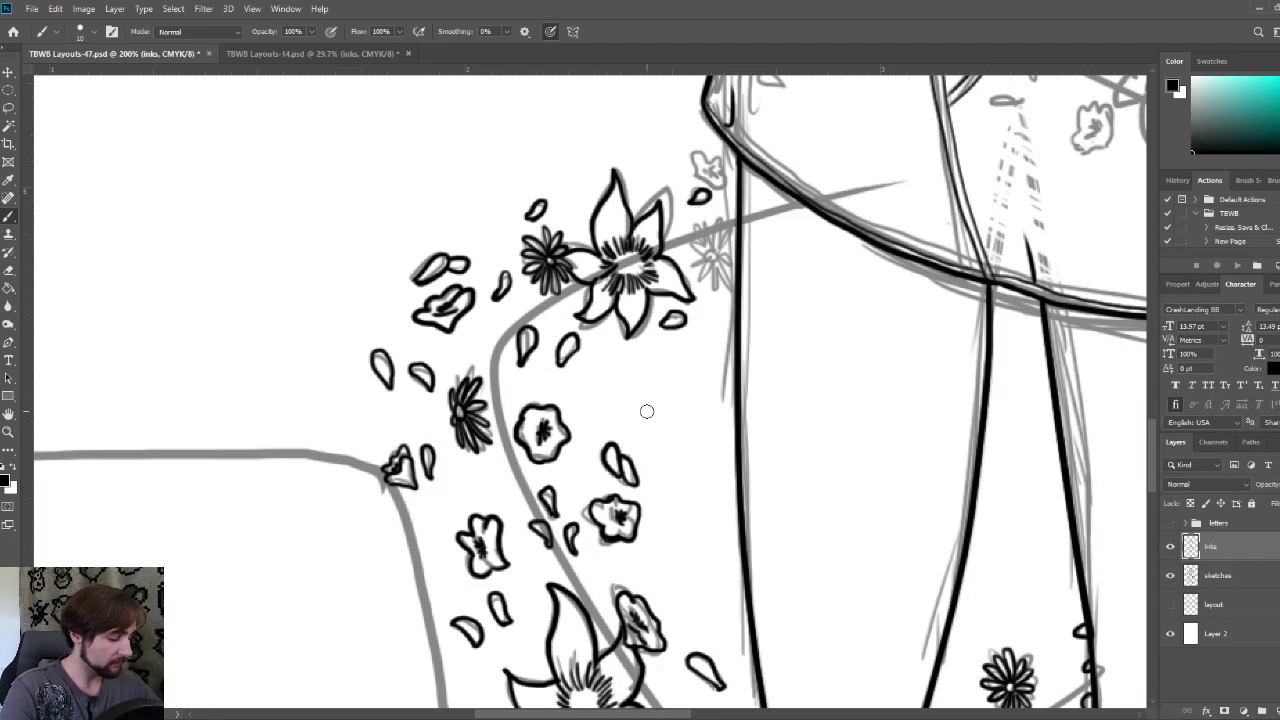
{"action": "left_click_drag", "start_coordinate": [706, 360], "coordinate": [679, 453]}
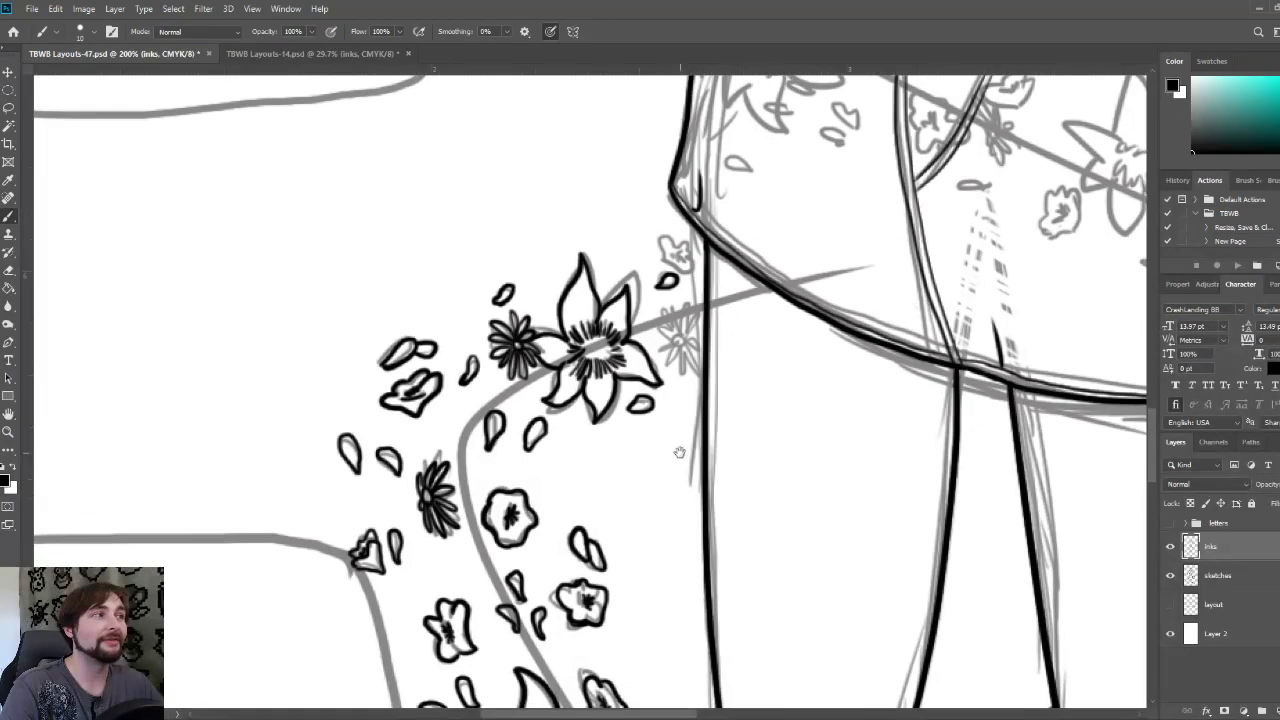
{"action": "mouse_move", "coordinate": [662, 261]}
{"action": "left_mouse_down"}
{"action": "mouse_move", "coordinate": [696, 262]}
{"action": "mouse_move", "coordinate": [656, 238]}
{"action": "mouse_move", "coordinate": [675, 258]}
{"action": "left_mouse_up"}
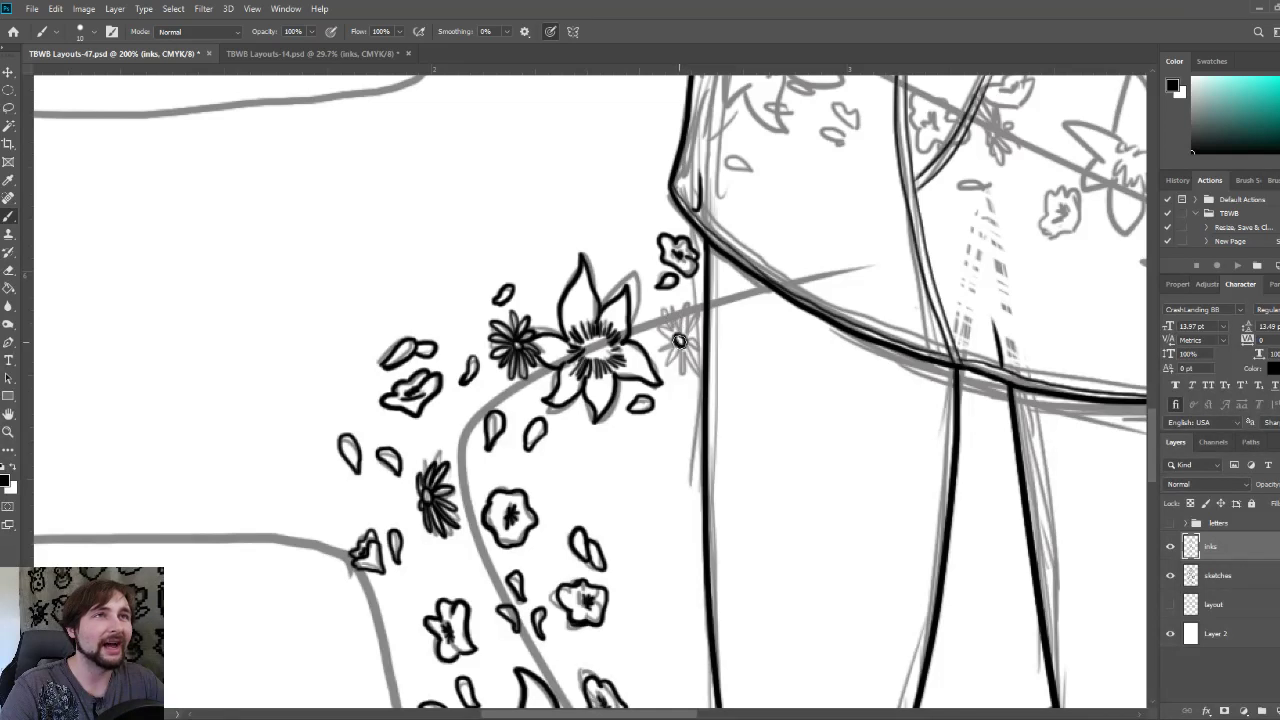
{"action": "mouse_move", "coordinate": [670, 338]}
{"action": "left_mouse_down"}
{"action": "mouse_move", "coordinate": [690, 294]}
{"action": "mouse_move", "coordinate": [662, 317]}
{"action": "left_mouse_up"}
{"action": "mouse_move", "coordinate": [662, 317]}
{"action": "left_mouse_down"}
{"action": "mouse_move", "coordinate": [670, 339]}
{"action": "mouse_move", "coordinate": [655, 336]}
{"action": "mouse_move", "coordinate": [690, 376]}
{"action": "left_mouse_up"}
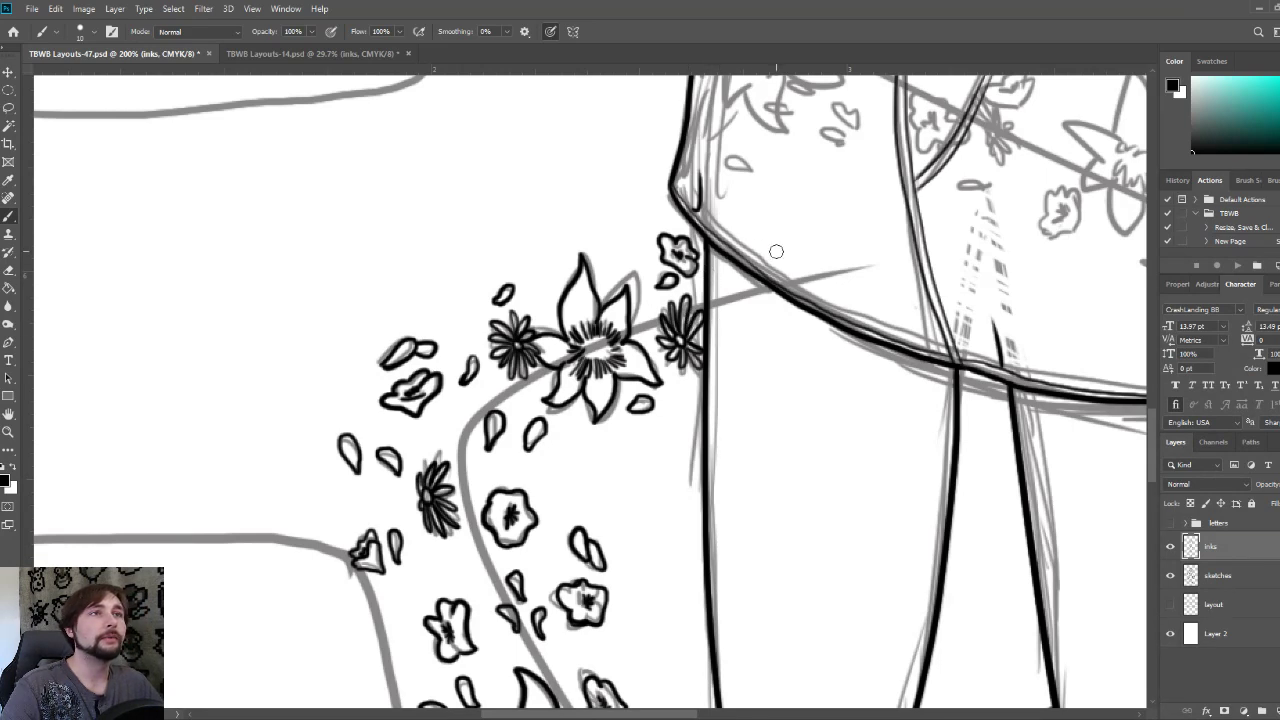
- Try darkening the sketch lines with a duplicate of the sketches layer, delete the duplicate and reselect the inks layer
{"action": "left_click_drag", "start_coordinate": [794, 436], "coordinate": [637, 256]}
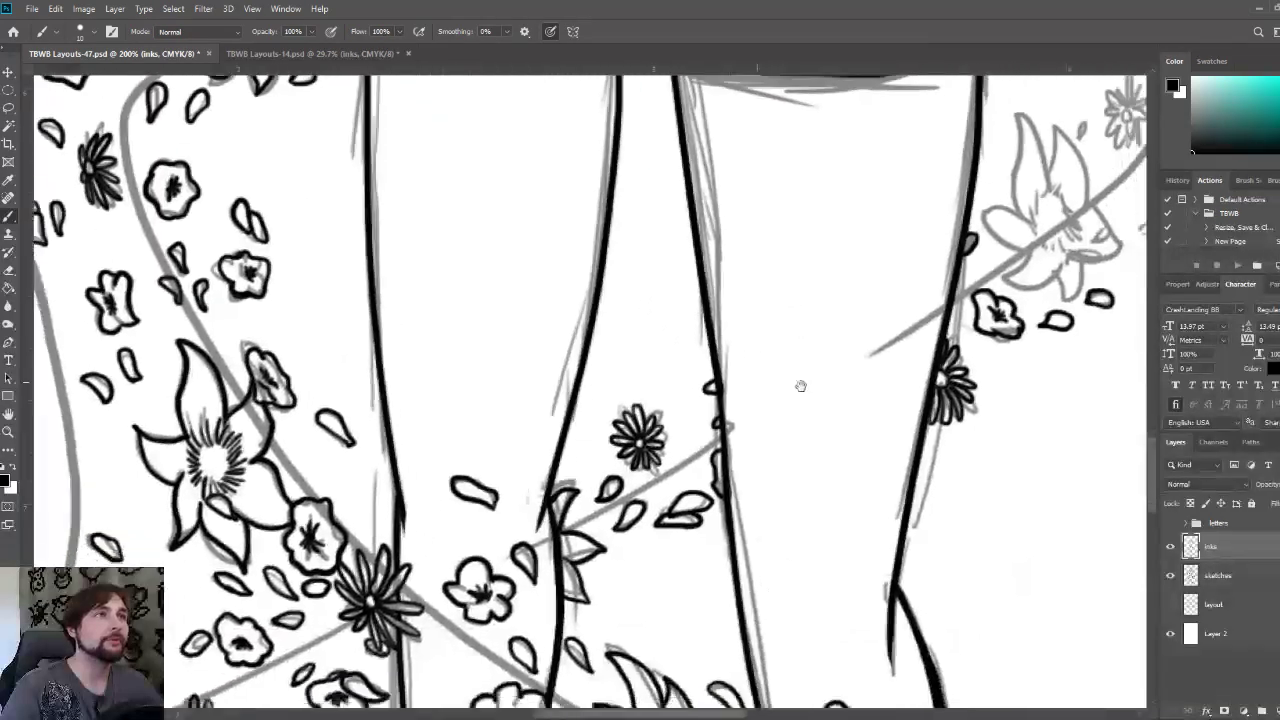
{"action": "left_click_drag", "start_coordinate": [800, 386], "coordinate": [760, 344]}
{"action": "left_click_drag", "start_coordinate": [840, 387], "coordinate": [443, 634]}
{"action": "left_click_drag", "start_coordinate": [697, 403], "coordinate": [685, 407]}
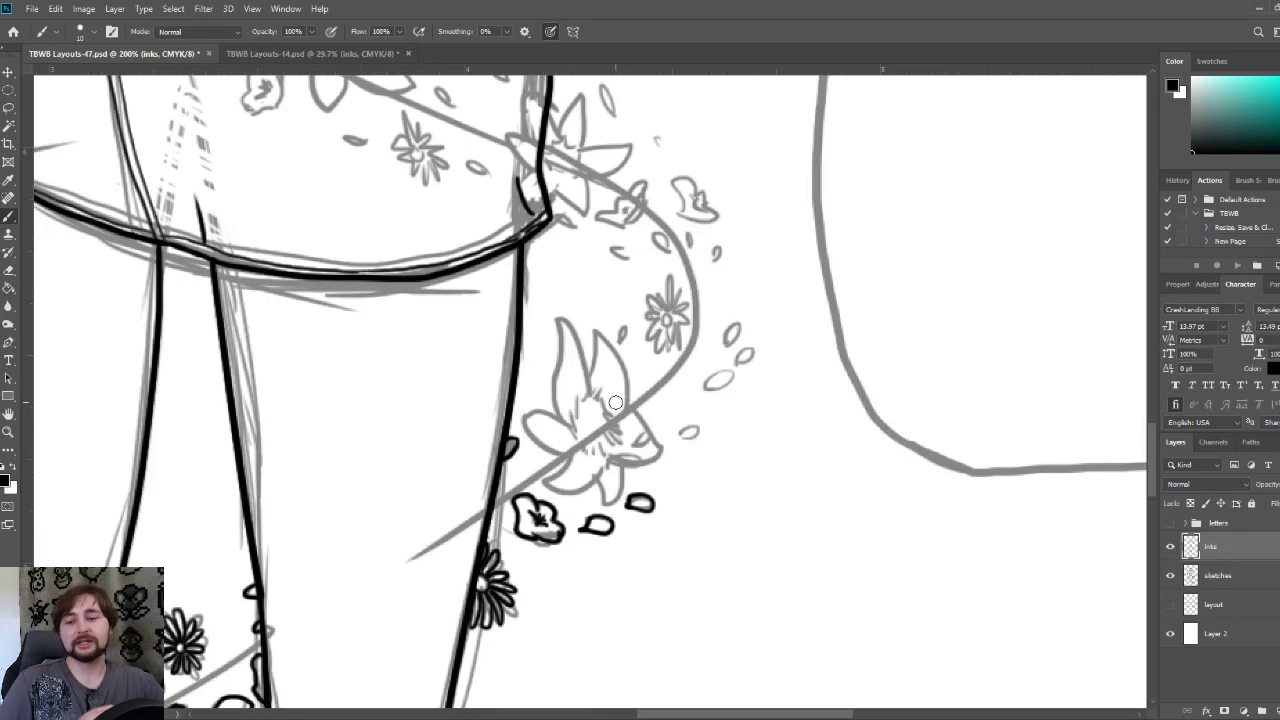
{"action": "left_click", "coordinate": [1225, 571]}
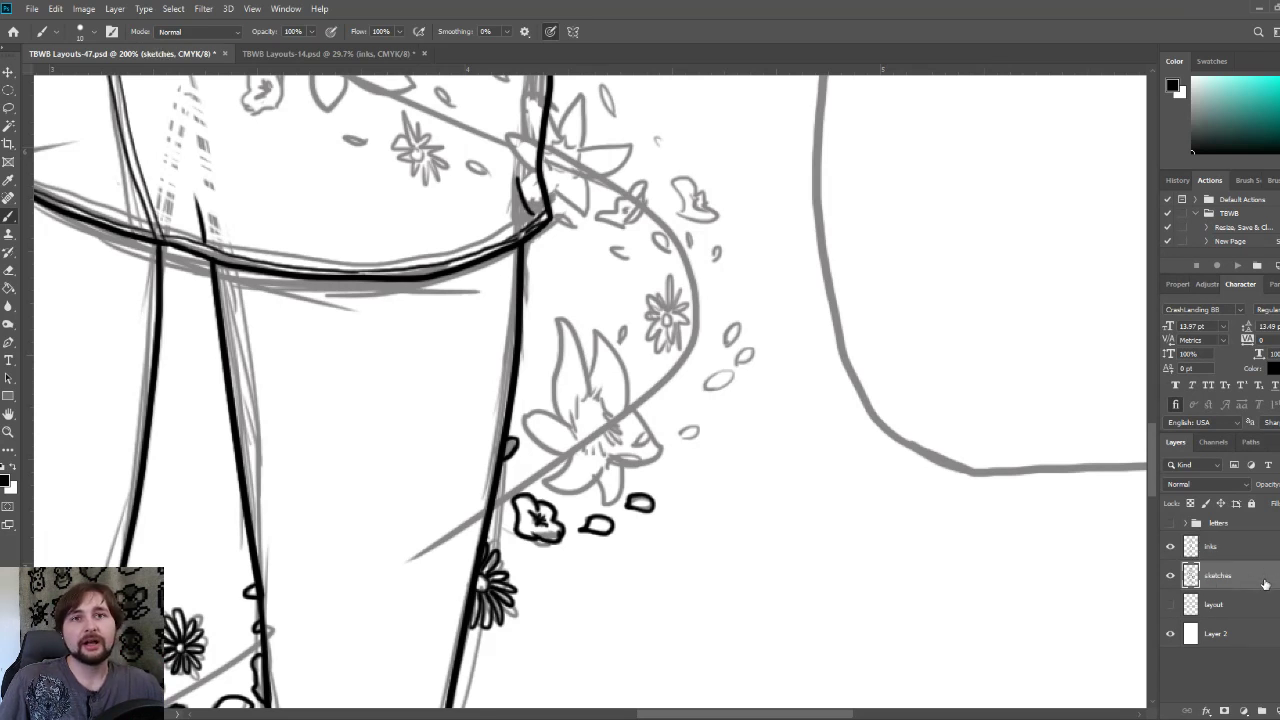
{"action": "left_click_drag", "start_coordinate": [1264, 582], "coordinate": [1278, 710]}
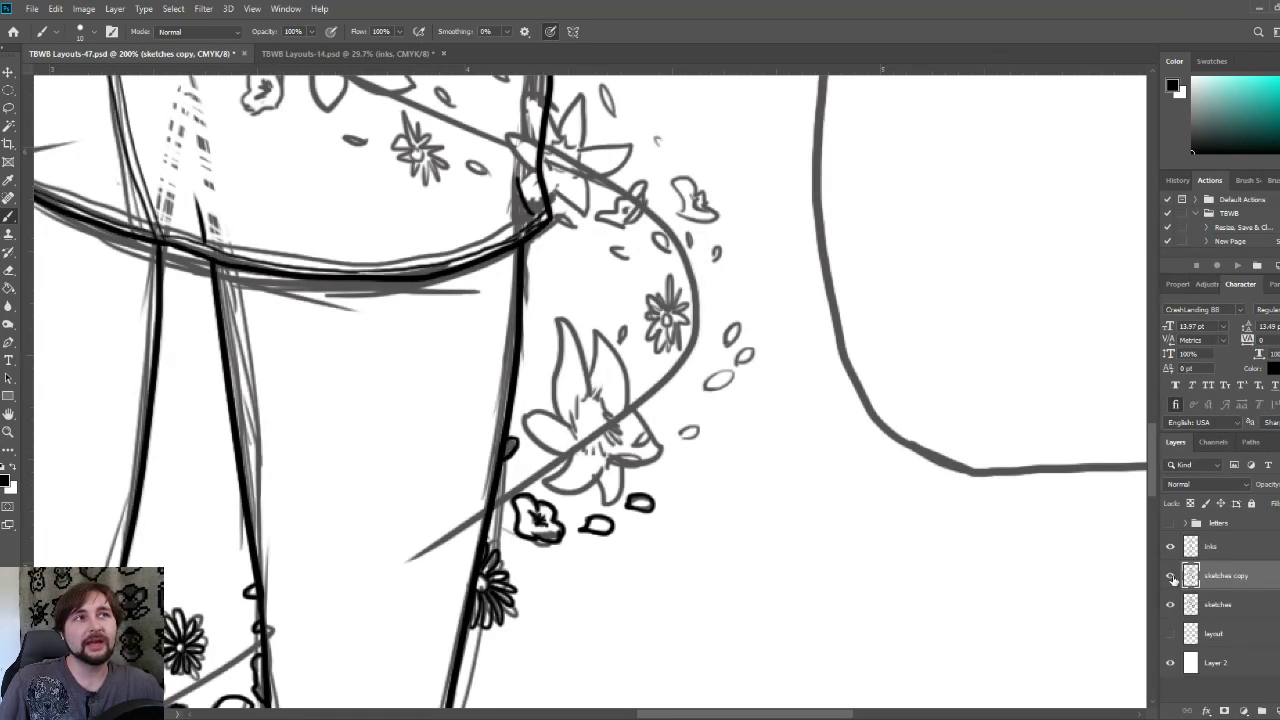
{"action": "left_click", "coordinate": [1171, 577]}
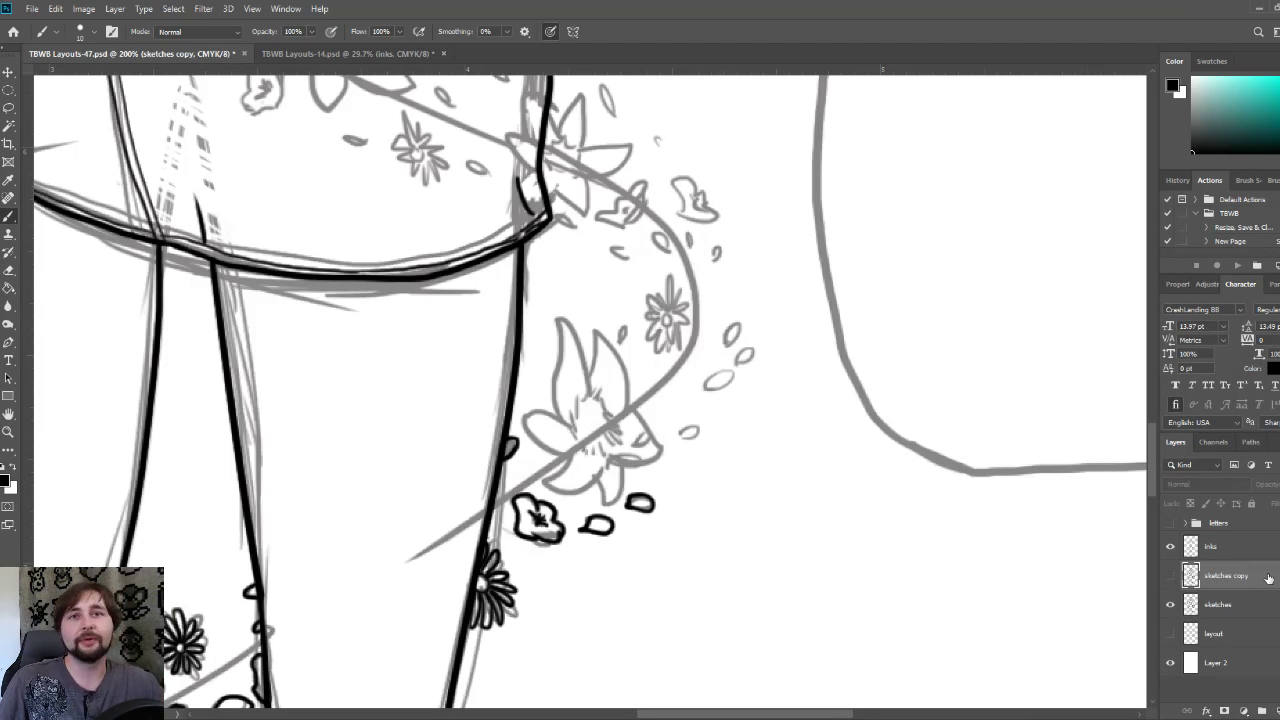
{"action": "left_click_drag", "start_coordinate": [1271, 584], "coordinate": [1279, 710]}
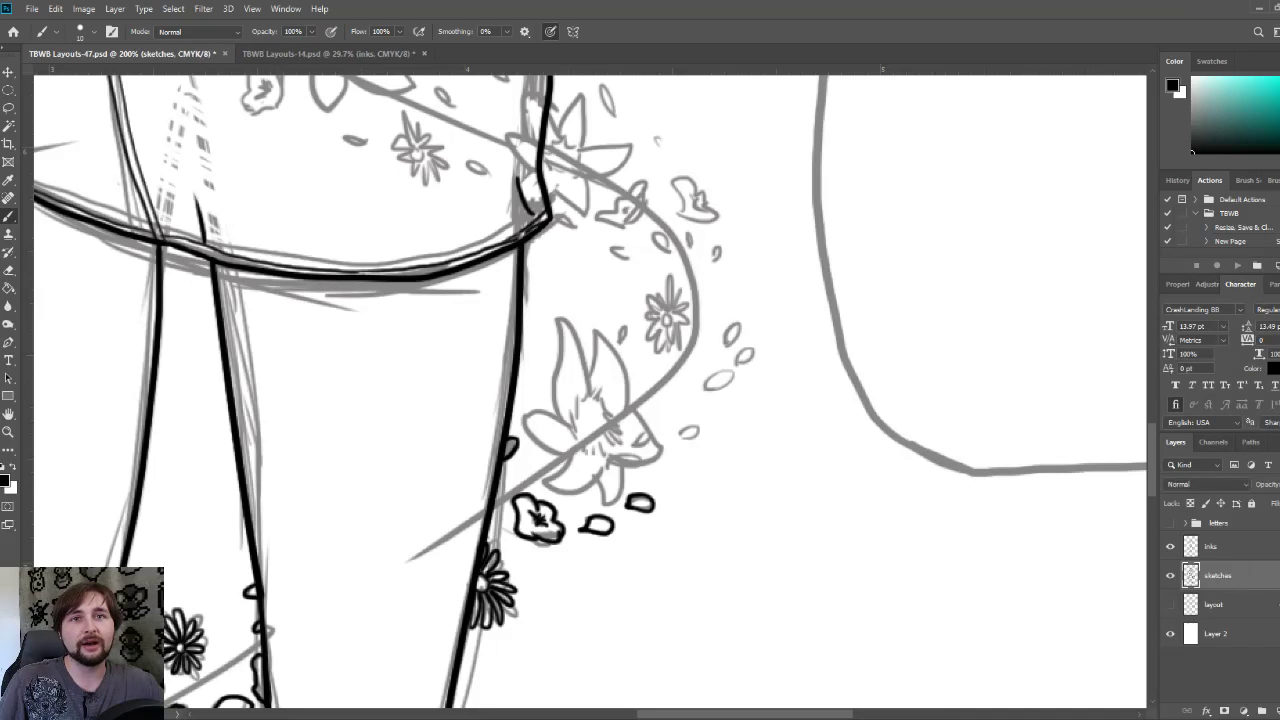
{"action": "left_click", "coordinate": [1258, 542]}
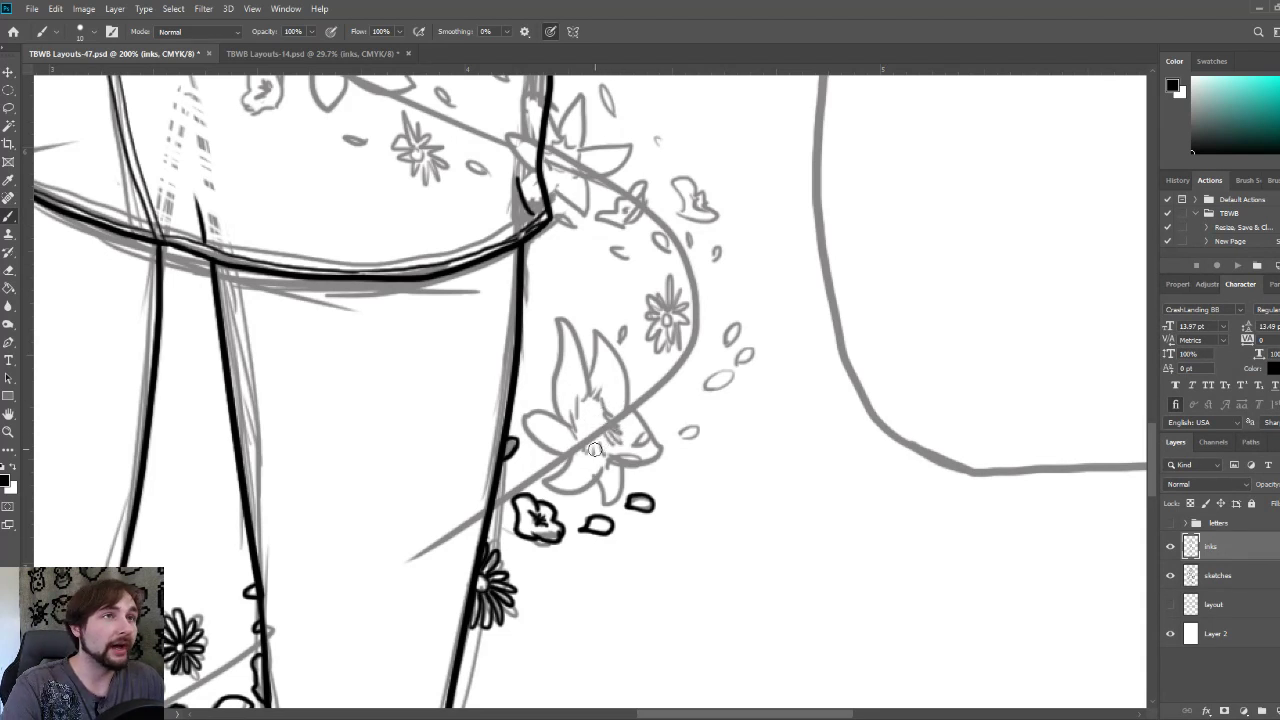
- Ink the large flower outside the other leg, with its radiating center strokes, pointed petals and the loose petals behind its tips
{"action": "left_click_drag", "start_coordinate": [586, 440], "coordinate": [589, 455]}
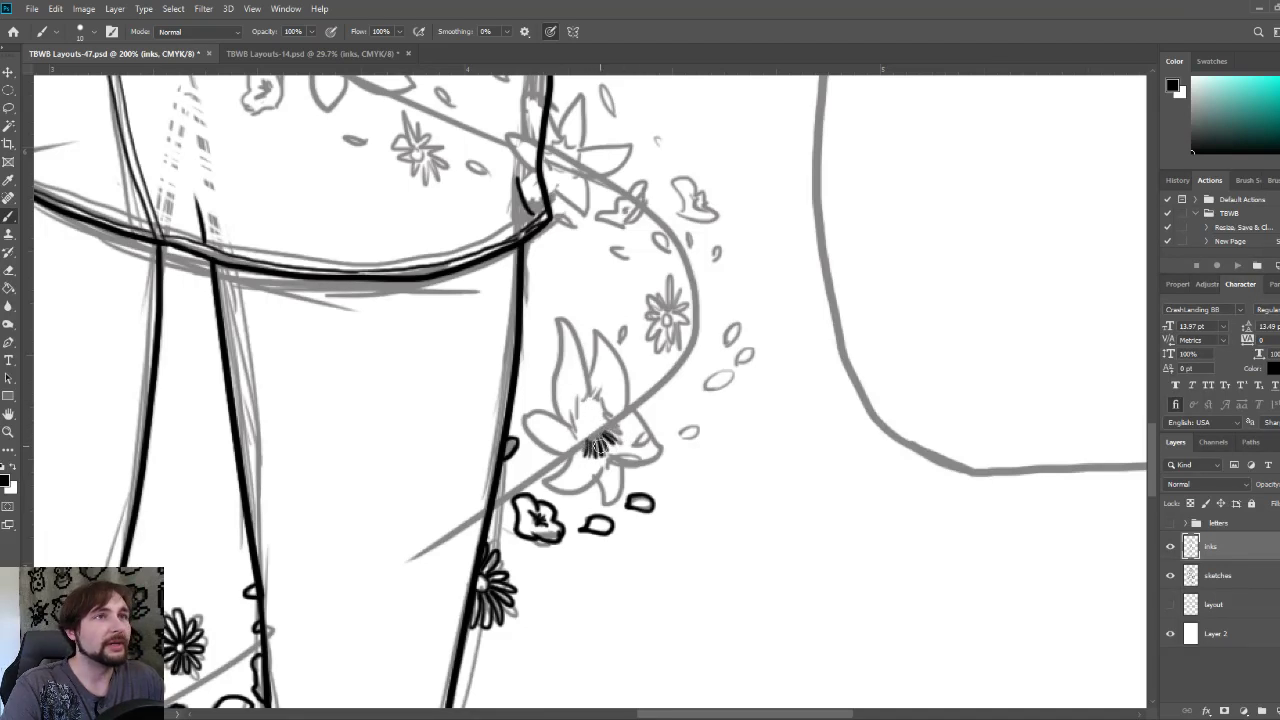
{"action": "mouse_move", "coordinate": [585, 441]}
{"action": "left_mouse_down"}
{"action": "mouse_move", "coordinate": [573, 448]}
{"action": "mouse_move", "coordinate": [572, 419]}
{"action": "mouse_move", "coordinate": [600, 395]}
{"action": "mouse_move", "coordinate": [618, 432]}
{"action": "mouse_move", "coordinate": [592, 414]}
{"action": "mouse_move", "coordinate": [563, 421]}
{"action": "mouse_move", "coordinate": [562, 322]}
{"action": "mouse_move", "coordinate": [594, 378]}
{"action": "mouse_move", "coordinate": [600, 362]}
{"action": "mouse_move", "coordinate": [632, 385]}
{"action": "mouse_move", "coordinate": [628, 420]}
{"action": "mouse_move", "coordinate": [524, 414]}
{"action": "mouse_move", "coordinate": [542, 462]}
{"action": "mouse_move", "coordinate": [570, 467]}
{"action": "mouse_move", "coordinate": [587, 452]}
{"action": "left_mouse_up"}
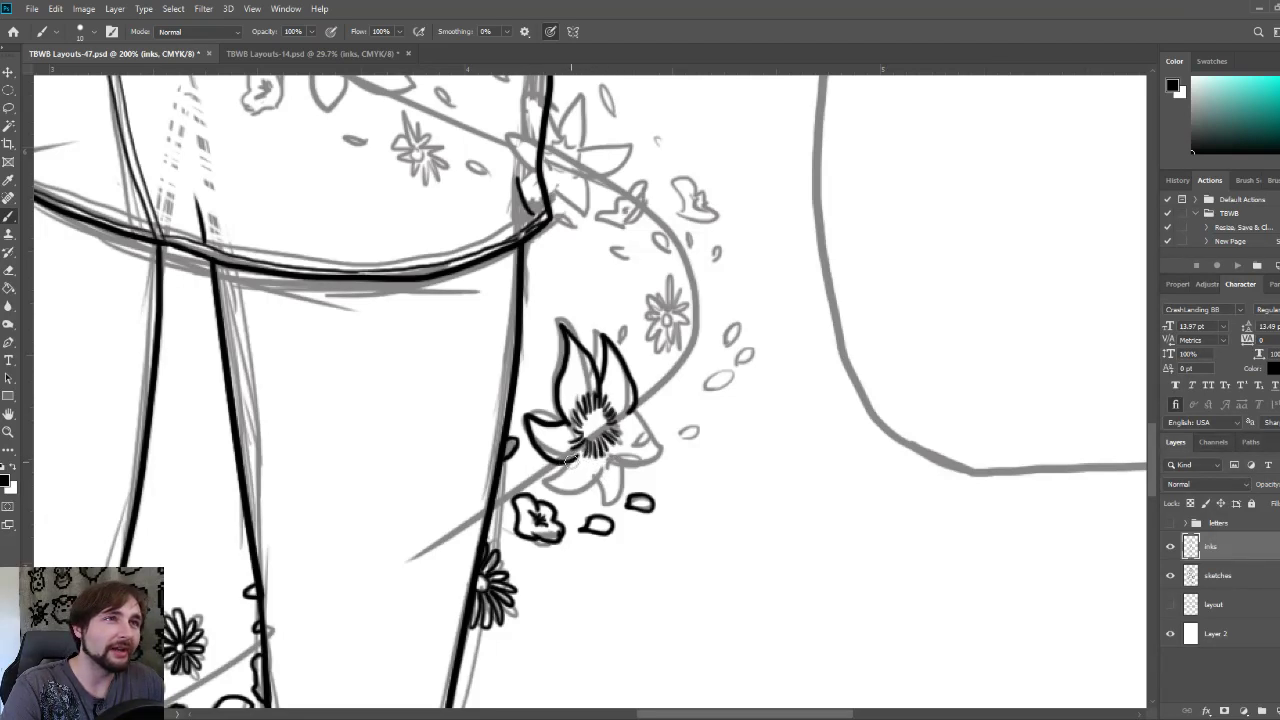
{"action": "mouse_move", "coordinate": [568, 460]}
{"action": "left_mouse_down"}
{"action": "mouse_move", "coordinate": [545, 480]}
{"action": "mouse_move", "coordinate": [585, 494]}
{"action": "mouse_move", "coordinate": [618, 462]}
{"action": "mouse_move", "coordinate": [603, 476]}
{"action": "mouse_move", "coordinate": [606, 504]}
{"action": "mouse_move", "coordinate": [628, 472]}
{"action": "mouse_move", "coordinate": [624, 451]}
{"action": "left_mouse_up"}
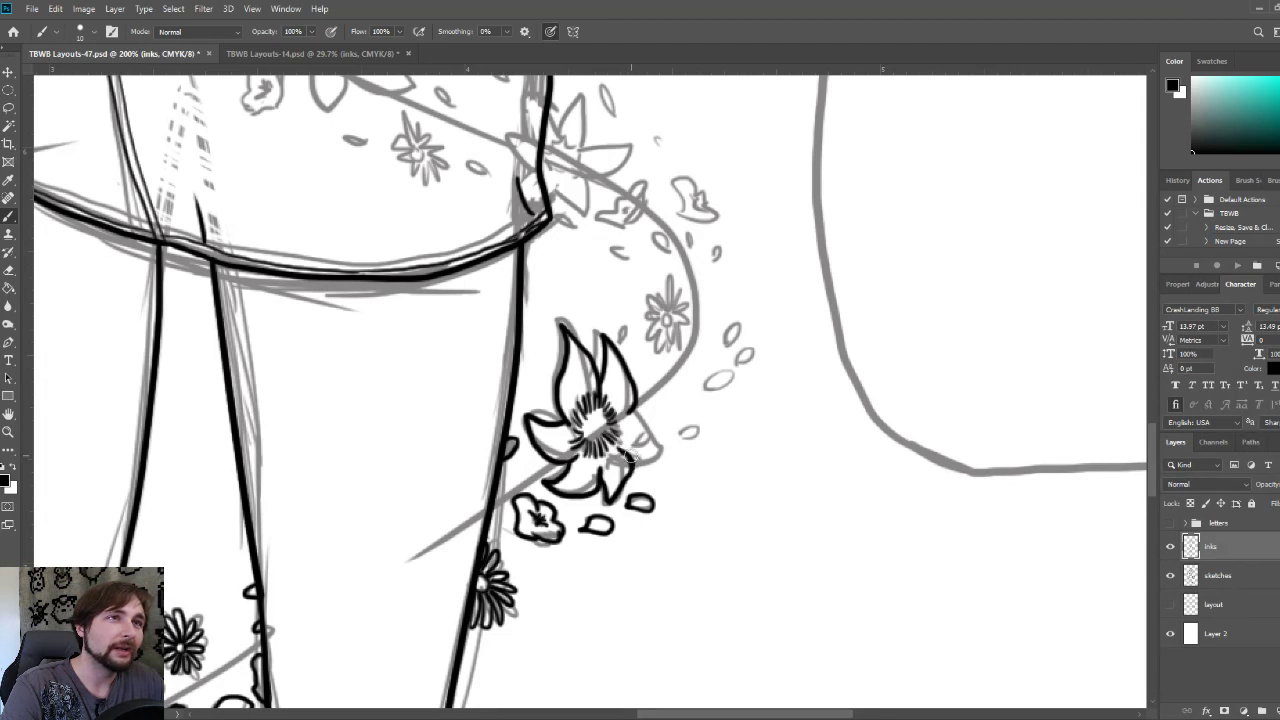
{"action": "mouse_move", "coordinate": [628, 454]}
{"action": "left_mouse_down"}
{"action": "mouse_move", "coordinate": [660, 448]}
{"action": "mouse_move", "coordinate": [616, 412]}
{"action": "left_mouse_up"}
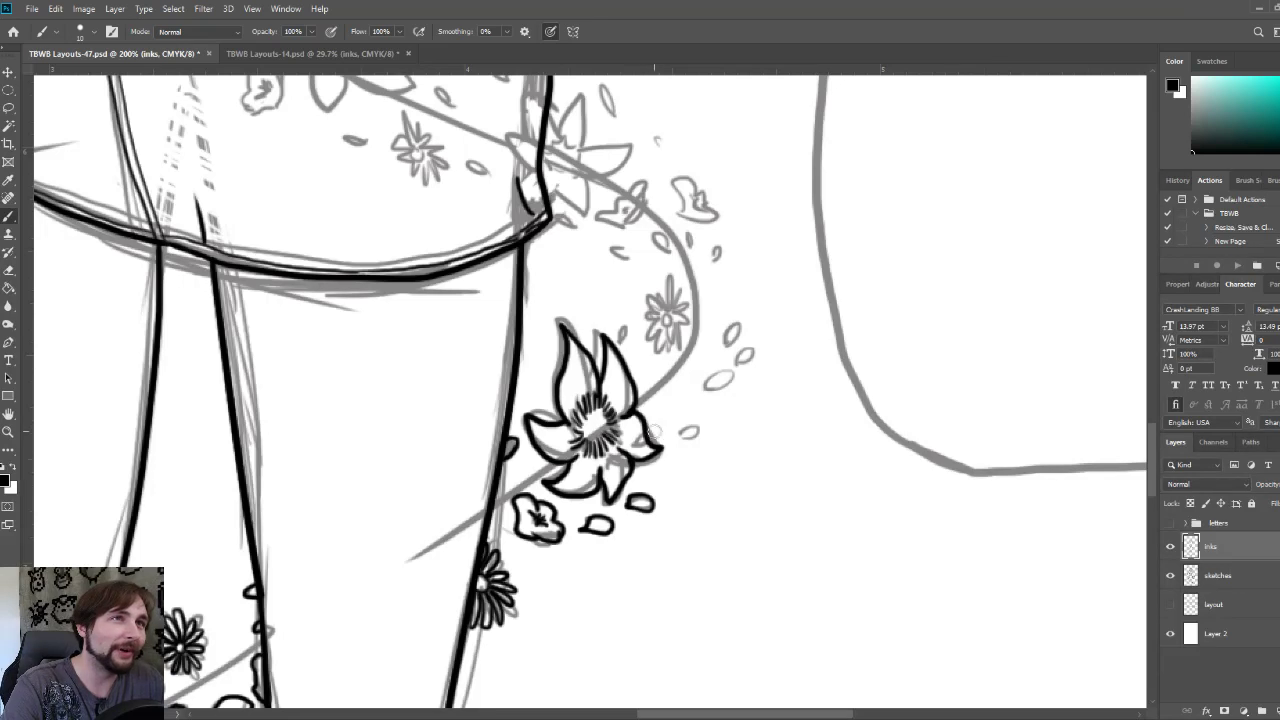
{"action": "mouse_move", "coordinate": [614, 350]}
{"action": "left_mouse_down"}
{"action": "mouse_move", "coordinate": [624, 328]}
{"action": "mouse_move", "coordinate": [623, 350]}
{"action": "left_mouse_up"}
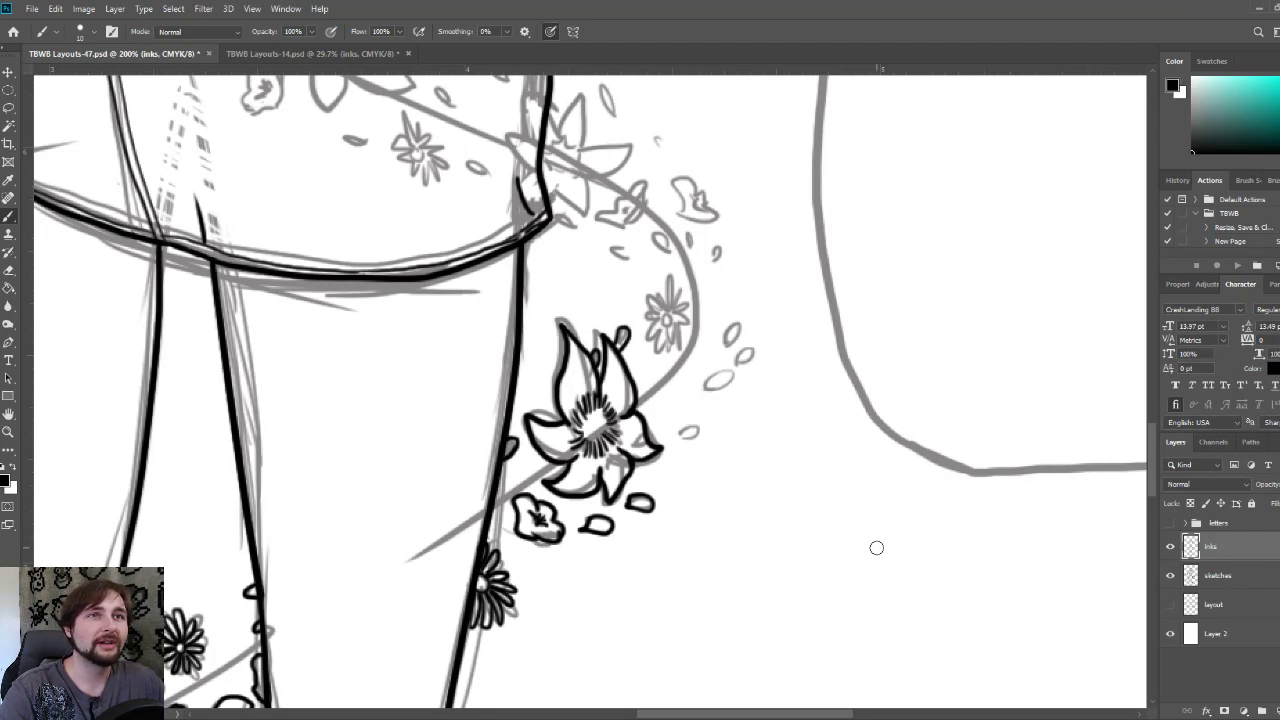
- Draw a jagged doodle enclosed in an oval on the blank area and undo it
{"action": "mouse_move", "coordinate": [886, 567]}
{"action": "left_mouse_down"}
{"action": "mouse_move", "coordinate": [839, 436]}
{"action": "mouse_move", "coordinate": [825, 431]}
{"action": "mouse_move", "coordinate": [811, 459]}
{"action": "mouse_move", "coordinate": [799, 422]}
{"action": "mouse_move", "coordinate": [820, 346]}
{"action": "mouse_move", "coordinate": [819, 390]}
{"action": "mouse_move", "coordinate": [916, 371]}
{"action": "mouse_move", "coordinate": [1002, 380]}
{"action": "mouse_move", "coordinate": [947, 552]}
{"action": "mouse_move", "coordinate": [950, 444]}
{"action": "mouse_move", "coordinate": [933, 433]}
{"action": "mouse_move", "coordinate": [912, 506]}
{"action": "mouse_move", "coordinate": [911, 448]}
{"action": "mouse_move", "coordinate": [879, 447]}
{"action": "mouse_move", "coordinate": [907, 543]}
{"action": "mouse_move", "coordinate": [865, 476]}
{"action": "mouse_move", "coordinate": [890, 560]}
{"action": "left_mouse_up"}
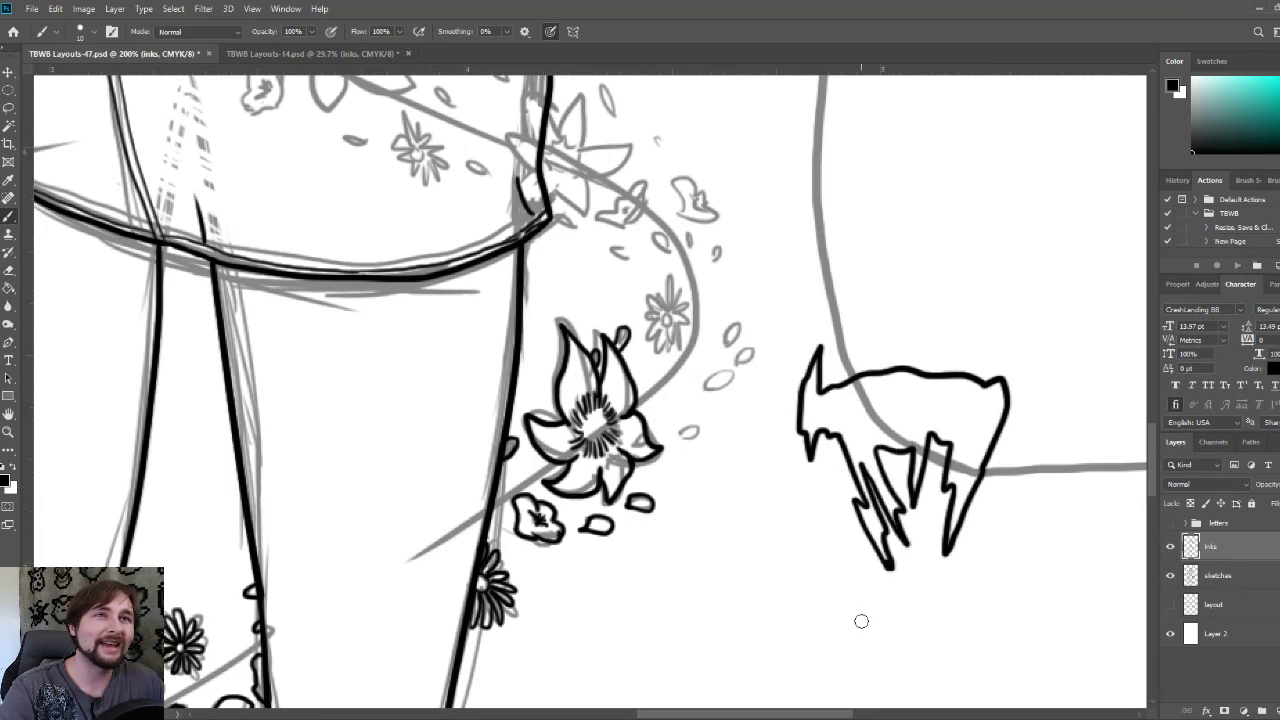
{"action": "mouse_move", "coordinate": [869, 637]}
{"action": "left_mouse_down"}
{"action": "mouse_move", "coordinate": [779, 399]}
{"action": "mouse_move", "coordinate": [906, 279]}
{"action": "mouse_move", "coordinate": [1038, 441]}
{"action": "mouse_move", "coordinate": [948, 631]}
{"action": "mouse_move", "coordinate": [862, 615]}
{"action": "left_mouse_up"}
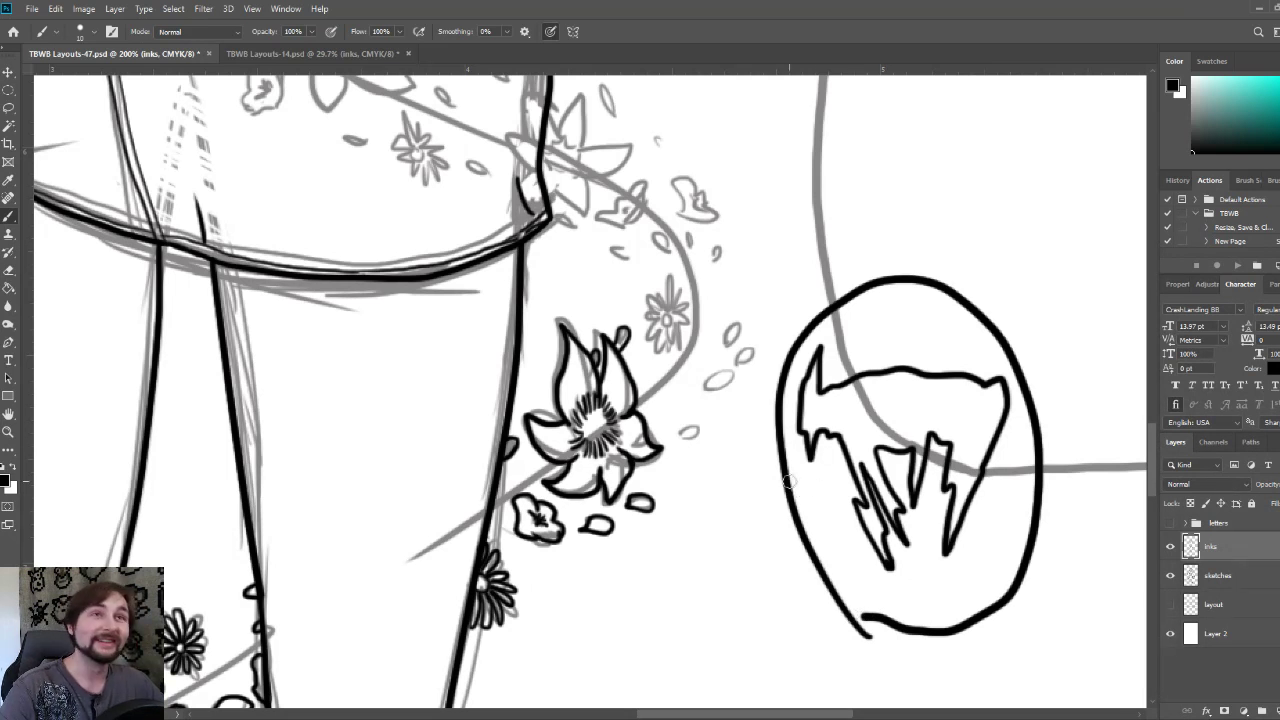
{"action": "key", "text": "ctrl+z"}
{"action": "key", "text": "ctrl+z"}
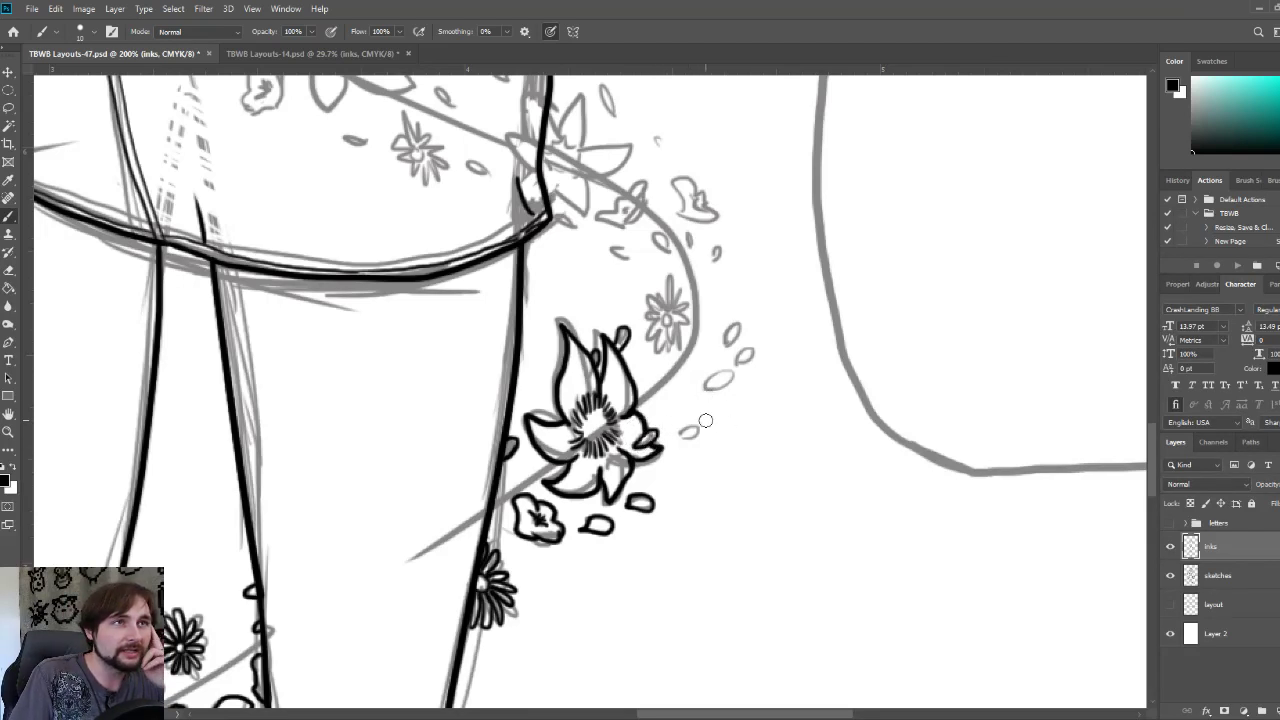
- Ink the daisy above the large flower and the scattered loose petals below, beside and above it
{"action": "mouse_move", "coordinate": [678, 438]}
{"action": "left_mouse_down"}
{"action": "mouse_move", "coordinate": [696, 436]}
{"action": "mouse_move", "coordinate": [682, 440]}
{"action": "left_mouse_up"}
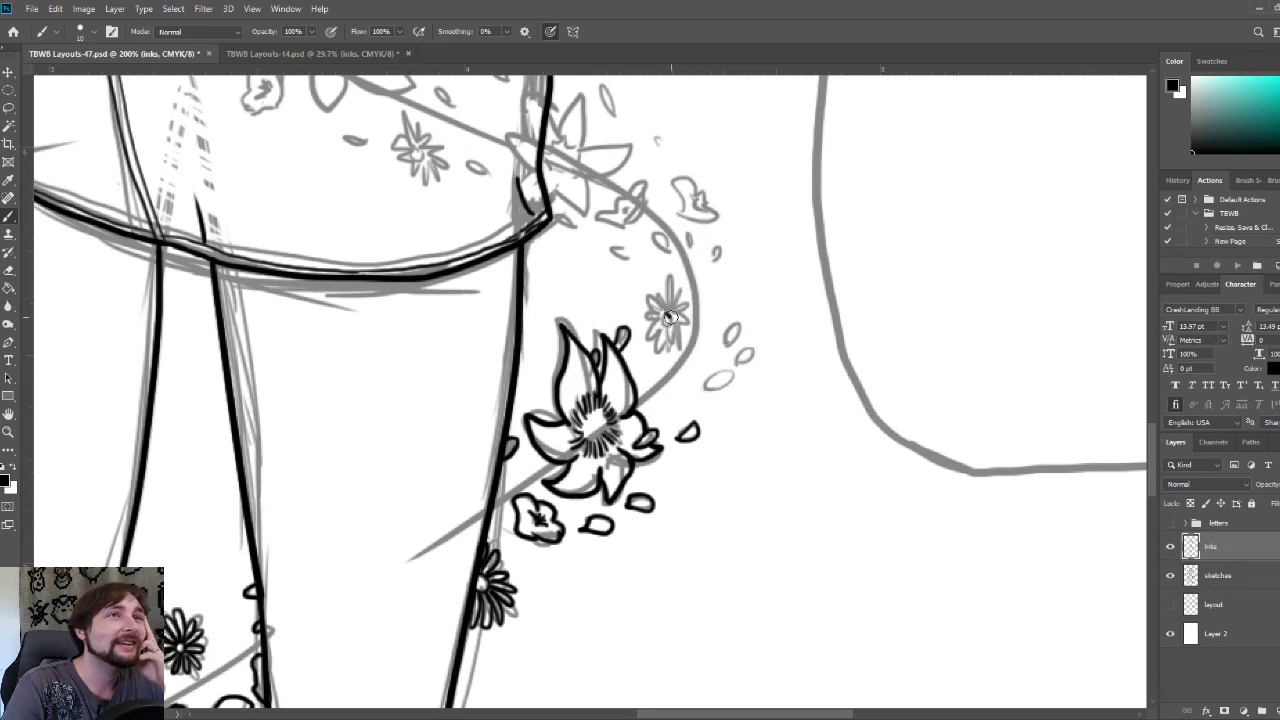
{"action": "mouse_move", "coordinate": [668, 318]}
{"action": "left_mouse_down"}
{"action": "mouse_move", "coordinate": [657, 289]}
{"action": "mouse_move", "coordinate": [663, 318]}
{"action": "mouse_move", "coordinate": [650, 302]}
{"action": "mouse_move", "coordinate": [666, 320]}
{"action": "mouse_move", "coordinate": [652, 319]}
{"action": "mouse_move", "coordinate": [684, 320]}
{"action": "left_mouse_up"}
{"action": "mouse_move", "coordinate": [690, 312]}
{"action": "left_mouse_down"}
{"action": "mouse_move", "coordinate": [674, 318]}
{"action": "mouse_move", "coordinate": [686, 292]}
{"action": "left_mouse_up"}
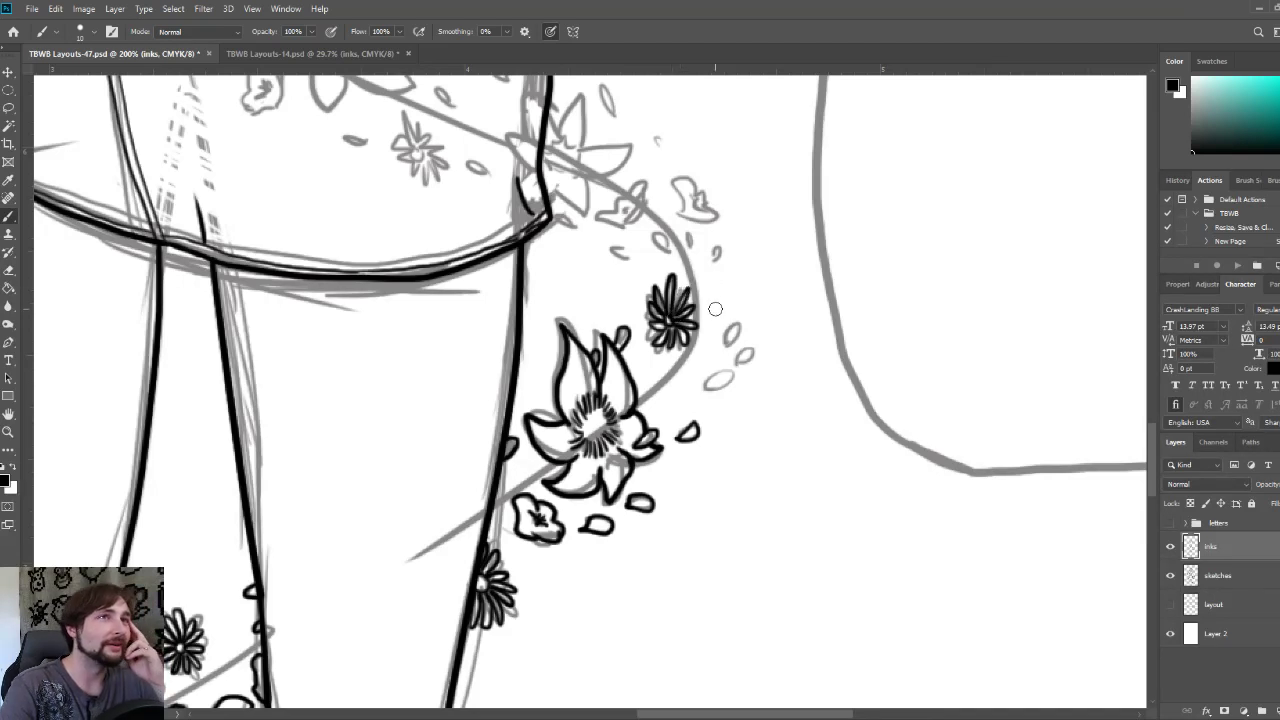
{"action": "left_click_drag", "start_coordinate": [679, 287], "coordinate": [675, 316]}
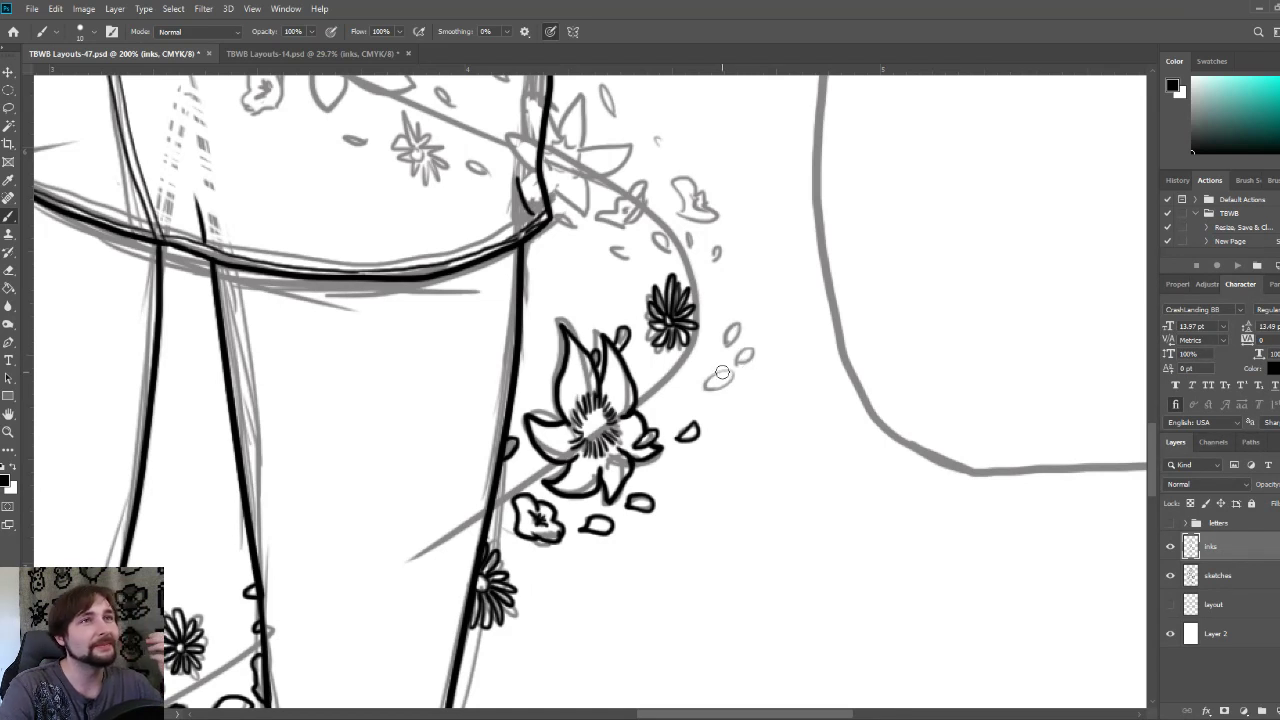
{"action": "mouse_move", "coordinate": [705, 390]}
{"action": "left_mouse_down"}
{"action": "mouse_move", "coordinate": [726, 366]}
{"action": "mouse_move", "coordinate": [730, 390]}
{"action": "mouse_move", "coordinate": [716, 394]}
{"action": "mouse_move", "coordinate": [738, 323]}
{"action": "mouse_move", "coordinate": [727, 344]}
{"action": "left_mouse_up"}
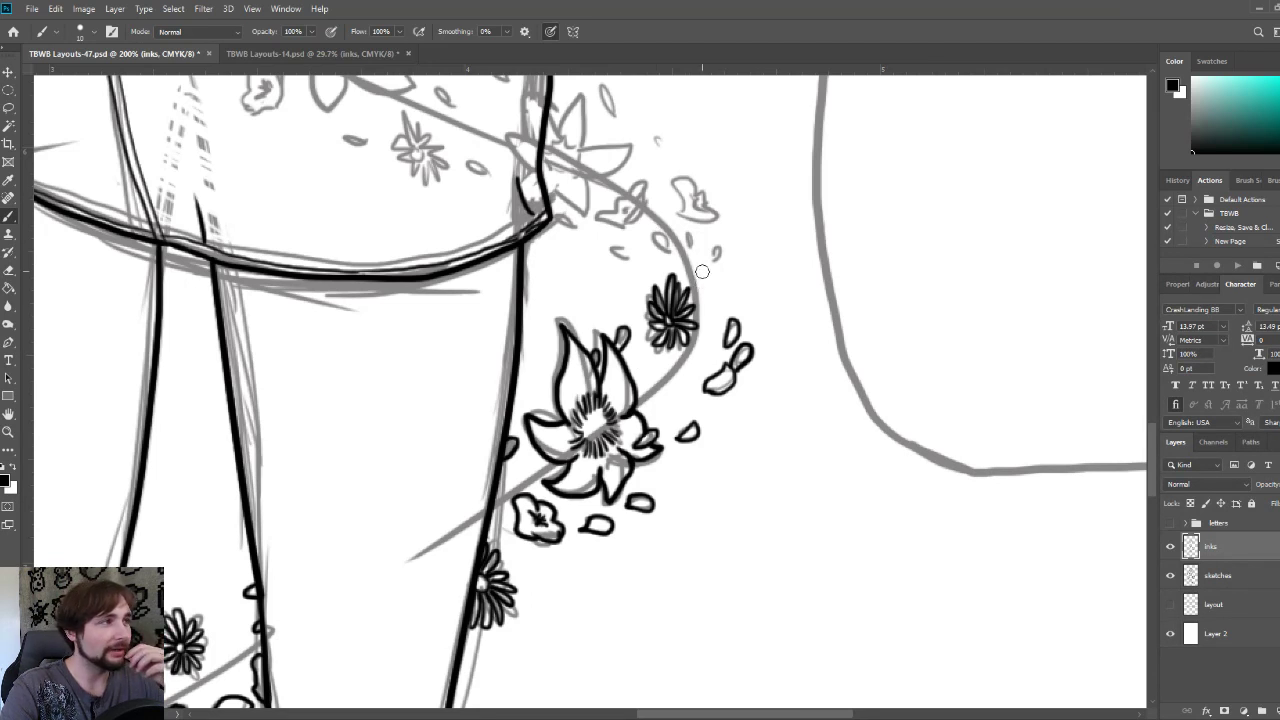
{"action": "mouse_move", "coordinate": [715, 265]}
{"action": "left_mouse_down"}
{"action": "mouse_move", "coordinate": [716, 246]}
{"action": "mouse_move", "coordinate": [727, 262]}
{"action": "mouse_move", "coordinate": [695, 228]}
{"action": "mouse_move", "coordinate": [686, 246]}
{"action": "mouse_move", "coordinate": [653, 231]}
{"action": "mouse_move", "coordinate": [669, 255]}
{"action": "mouse_move", "coordinate": [631, 254]}
{"action": "left_mouse_up"}
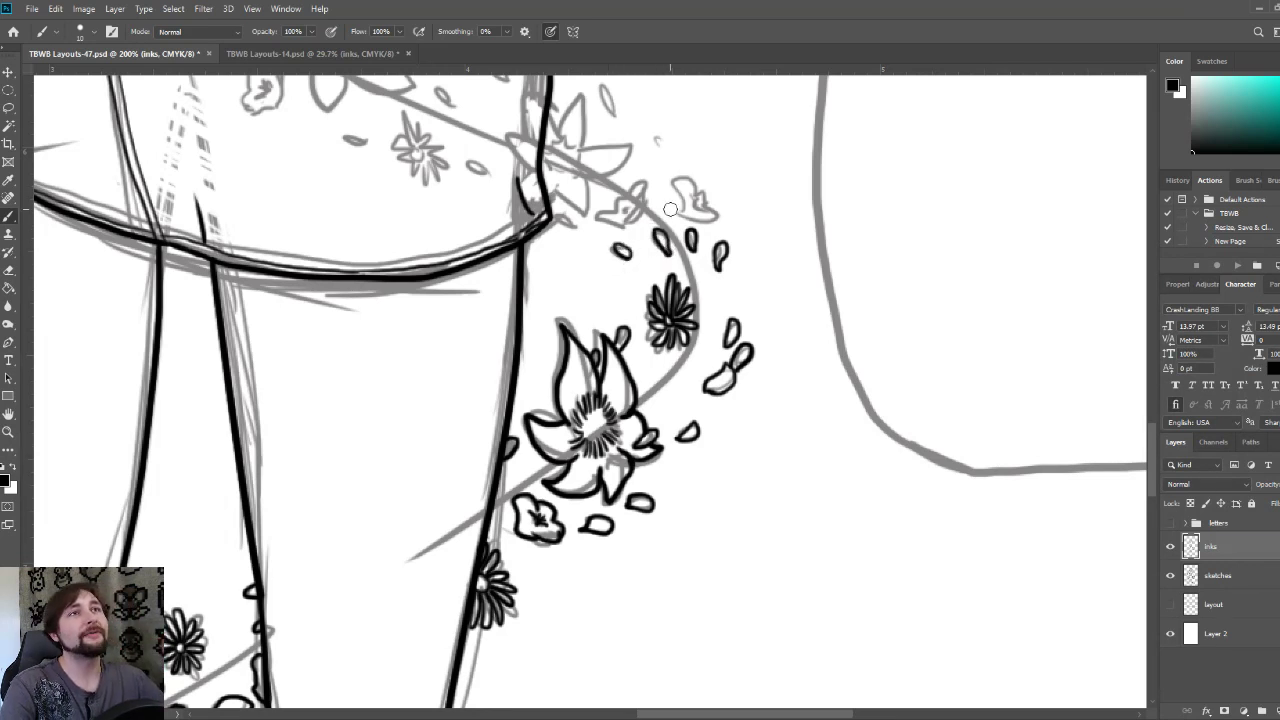
- Ink the two side-view blossoms above the daisy and the pair of loose petals above them
{"action": "mouse_move", "coordinate": [682, 218]}
{"action": "left_mouse_down"}
{"action": "mouse_move", "coordinate": [680, 178]}
{"action": "mouse_move", "coordinate": [707, 203]}
{"action": "mouse_move", "coordinate": [696, 219]}
{"action": "mouse_move", "coordinate": [710, 205]}
{"action": "mouse_move", "coordinate": [694, 200]}
{"action": "mouse_move", "coordinate": [705, 208]}
{"action": "left_mouse_up"}
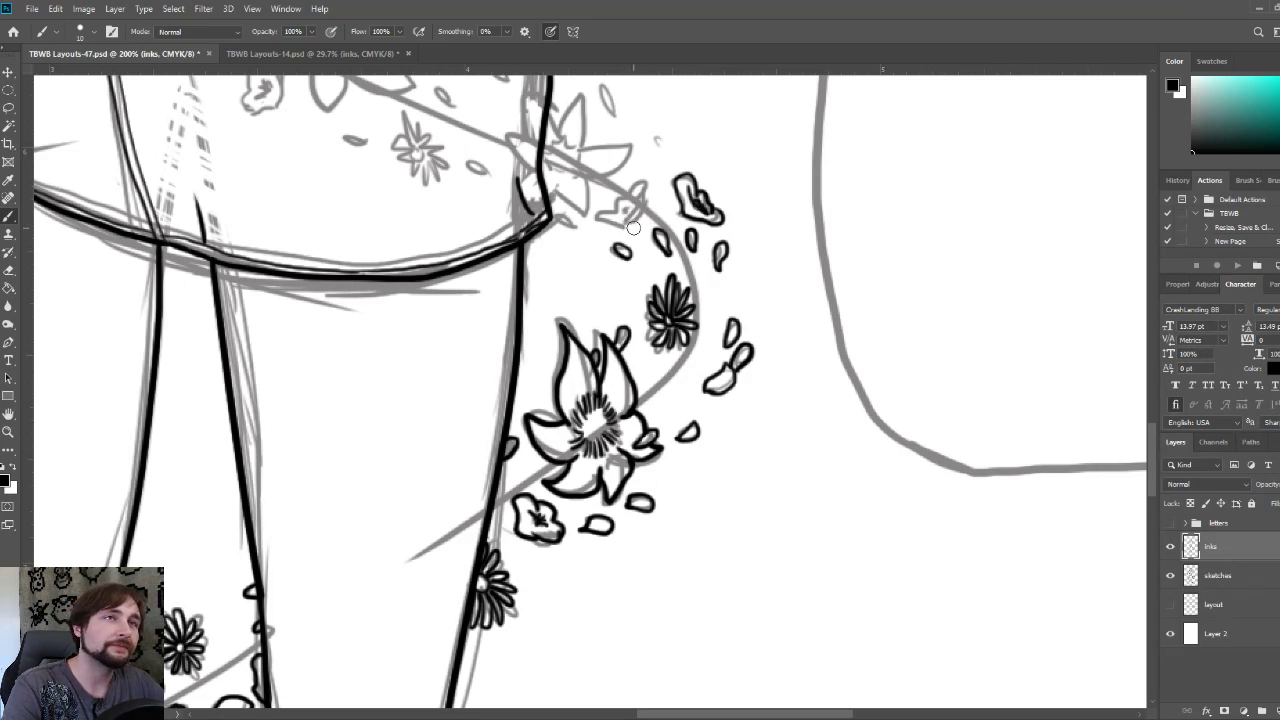
{"action": "mouse_move", "coordinate": [624, 229]}
{"action": "left_mouse_down"}
{"action": "mouse_move", "coordinate": [600, 217]}
{"action": "mouse_move", "coordinate": [639, 200]}
{"action": "mouse_move", "coordinate": [634, 180]}
{"action": "mouse_move", "coordinate": [648, 202]}
{"action": "left_mouse_up"}
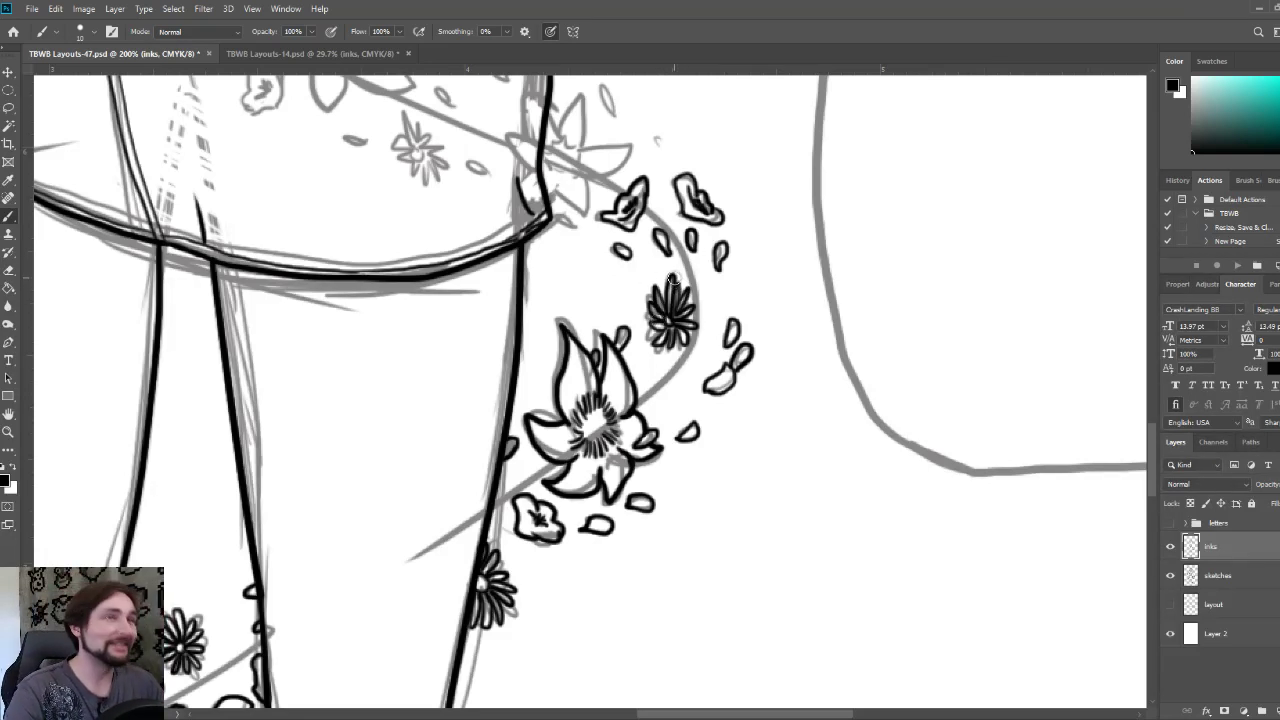
{"action": "left_click_drag", "start_coordinate": [663, 197], "coordinate": [705, 315]}
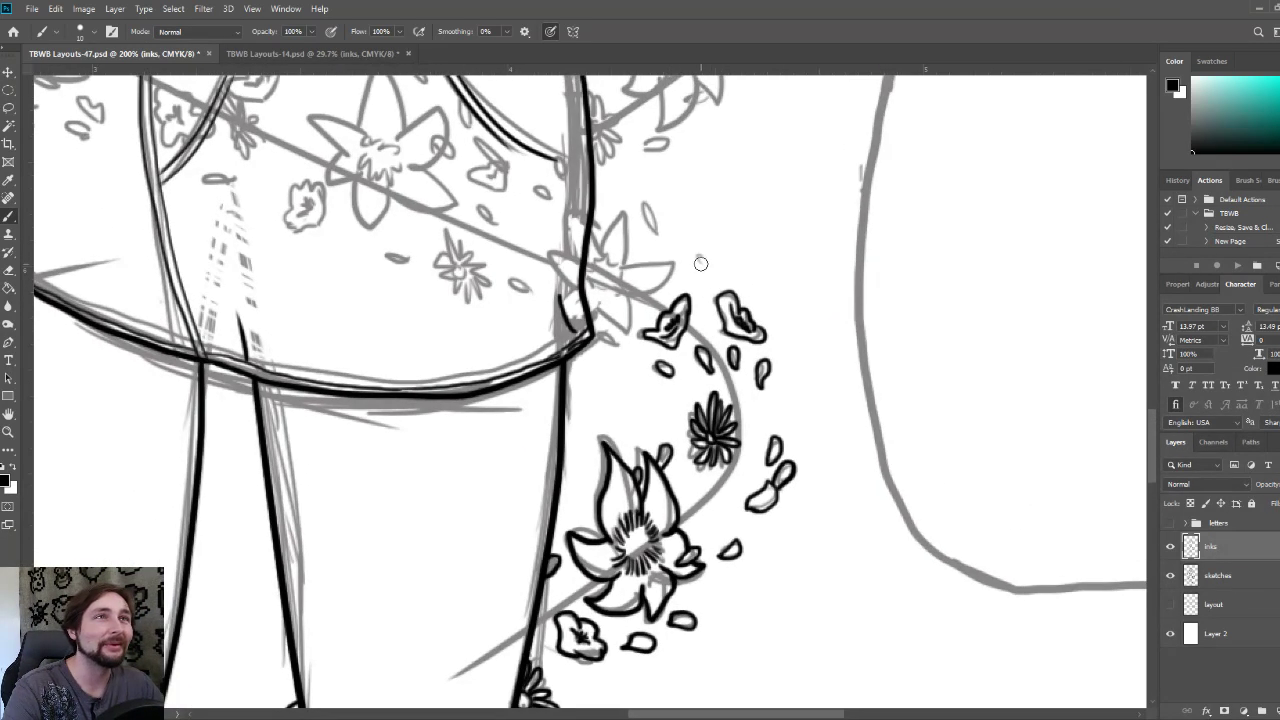
{"action": "mouse_move", "coordinate": [700, 263]}
{"action": "left_mouse_down"}
{"action": "mouse_move", "coordinate": [681, 231]}
{"action": "mouse_move", "coordinate": [700, 262]}
{"action": "left_mouse_up"}
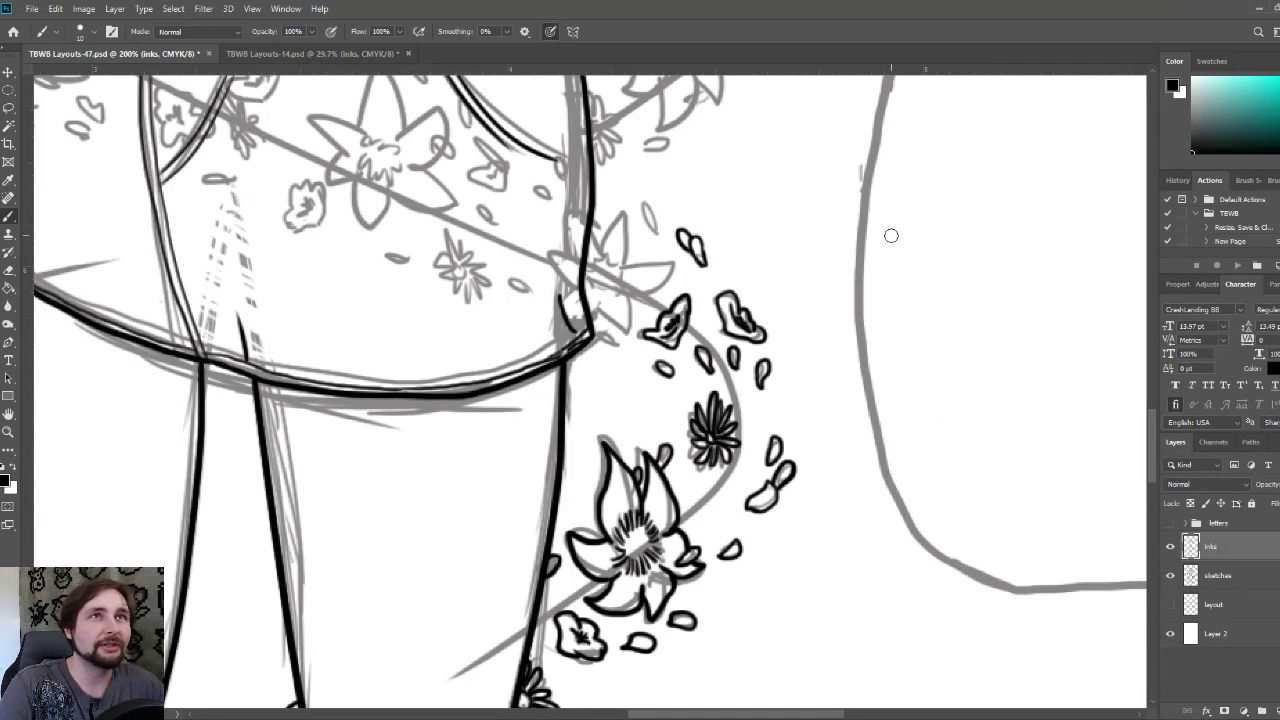
- Draw a blocky exclamation mark on the blank area, trim its overshooting lines, and remove the whole doodle
{"action": "left_click_drag", "start_coordinate": [888, 234], "coordinate": [920, 435]}
{"action": "mouse_move", "coordinate": [970, 228]}
{"action": "left_mouse_down"}
{"action": "mouse_move", "coordinate": [945, 434]}
{"action": "mouse_move", "coordinate": [907, 427]}
{"action": "left_mouse_up"}
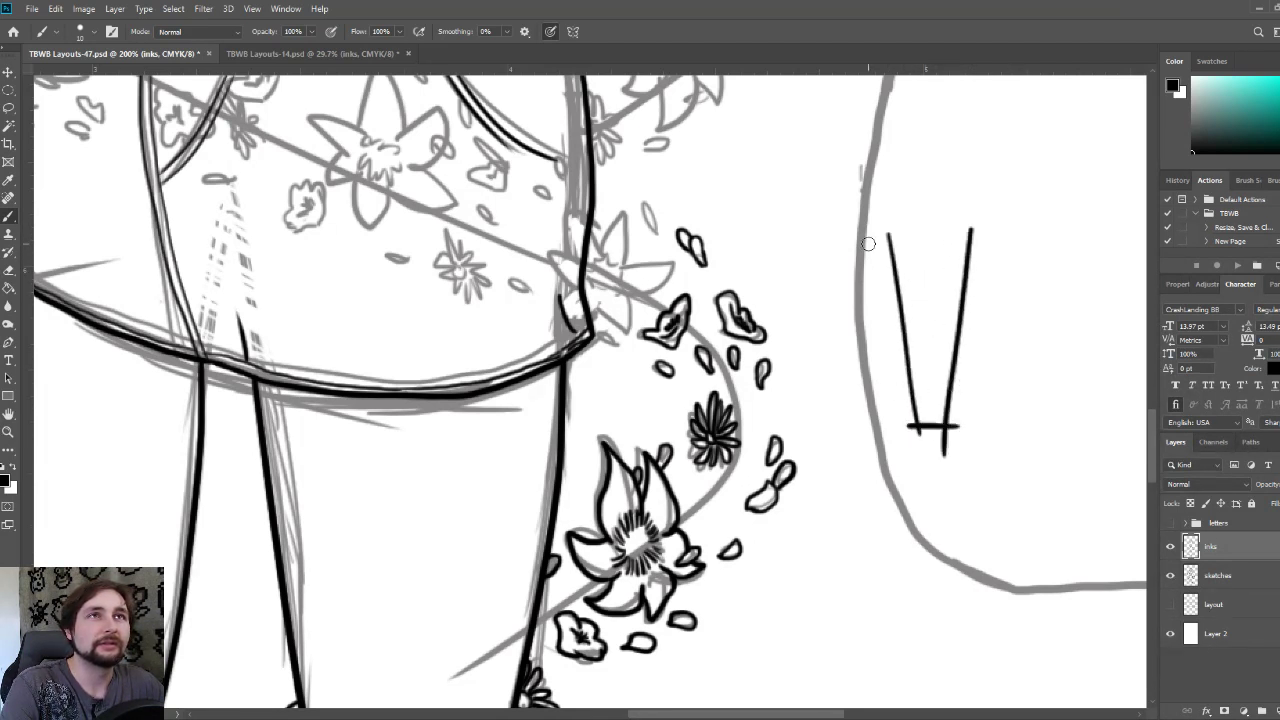
{"action": "left_click_drag", "start_coordinate": [884, 237], "coordinate": [1013, 253]}
{"action": "left_click_drag", "start_coordinate": [906, 386], "coordinate": [960, 377]}
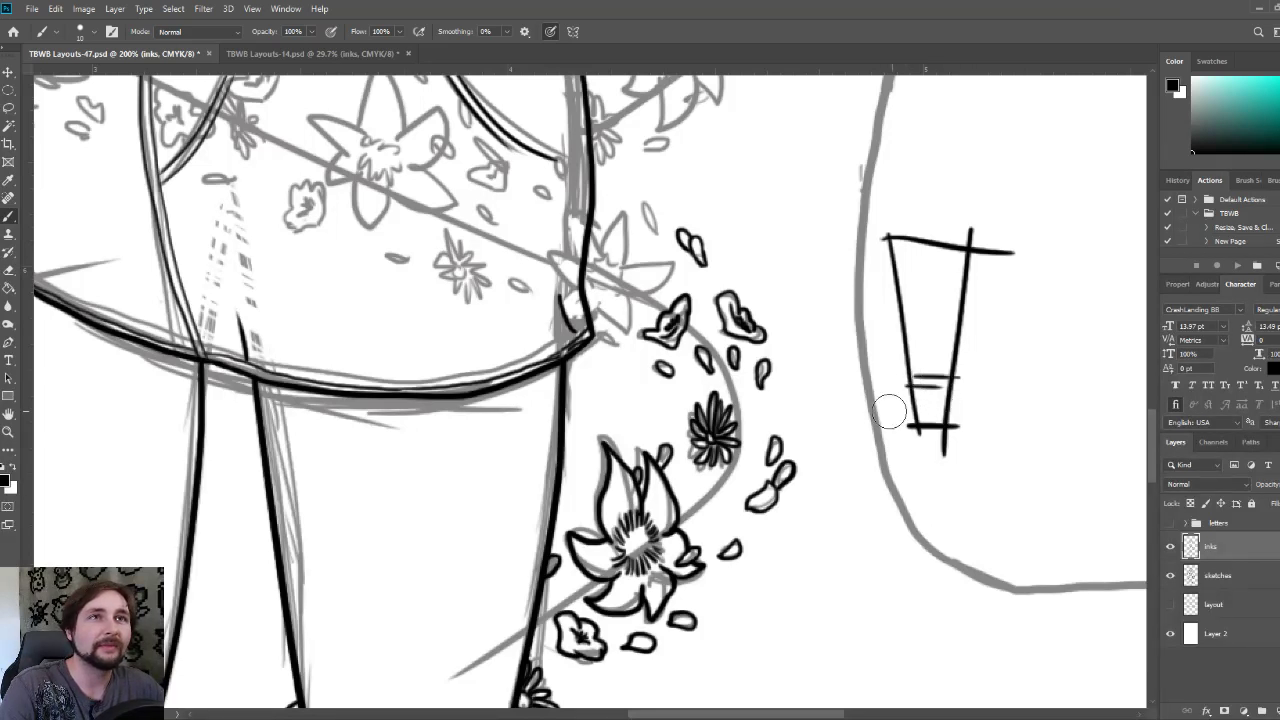
{"action": "left_click_drag", "start_coordinate": [944, 384], "coordinate": [962, 385]}
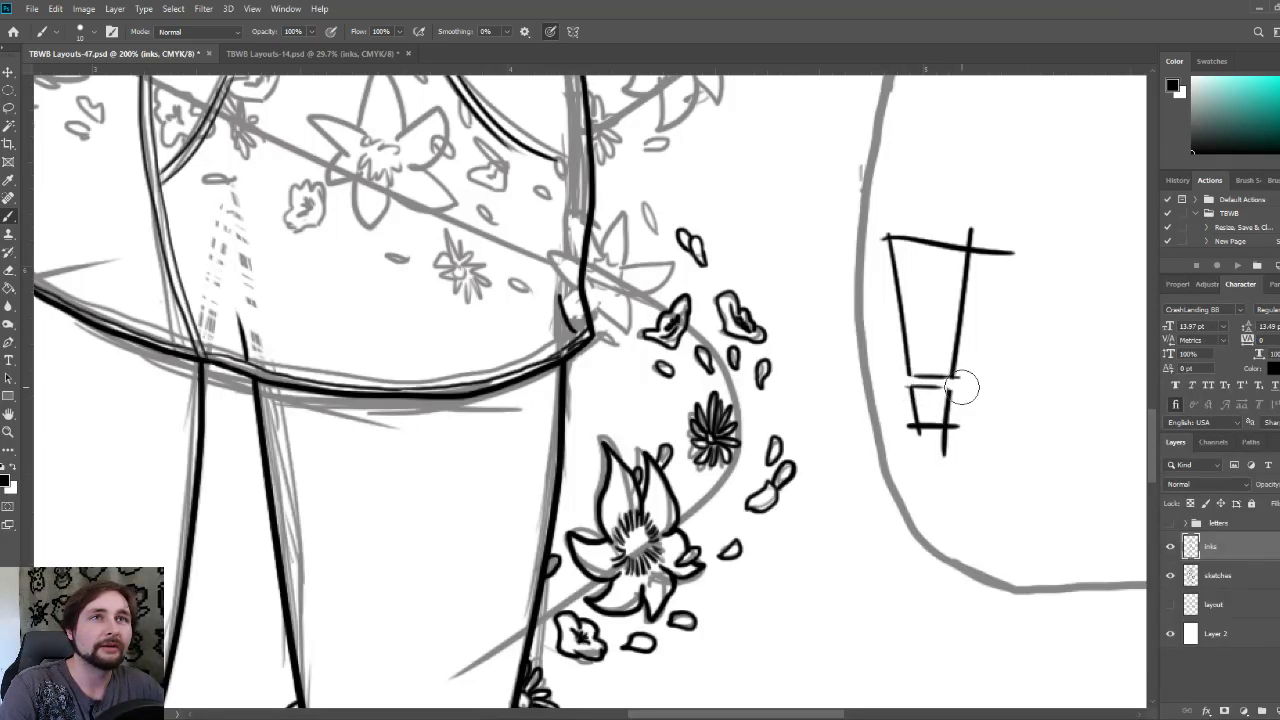
{"action": "mouse_move", "coordinate": [962, 445]}
{"action": "left_mouse_down"}
{"action": "mouse_move", "coordinate": [946, 452]}
{"action": "mouse_move", "coordinate": [929, 429]}
{"action": "left_mouse_up"}
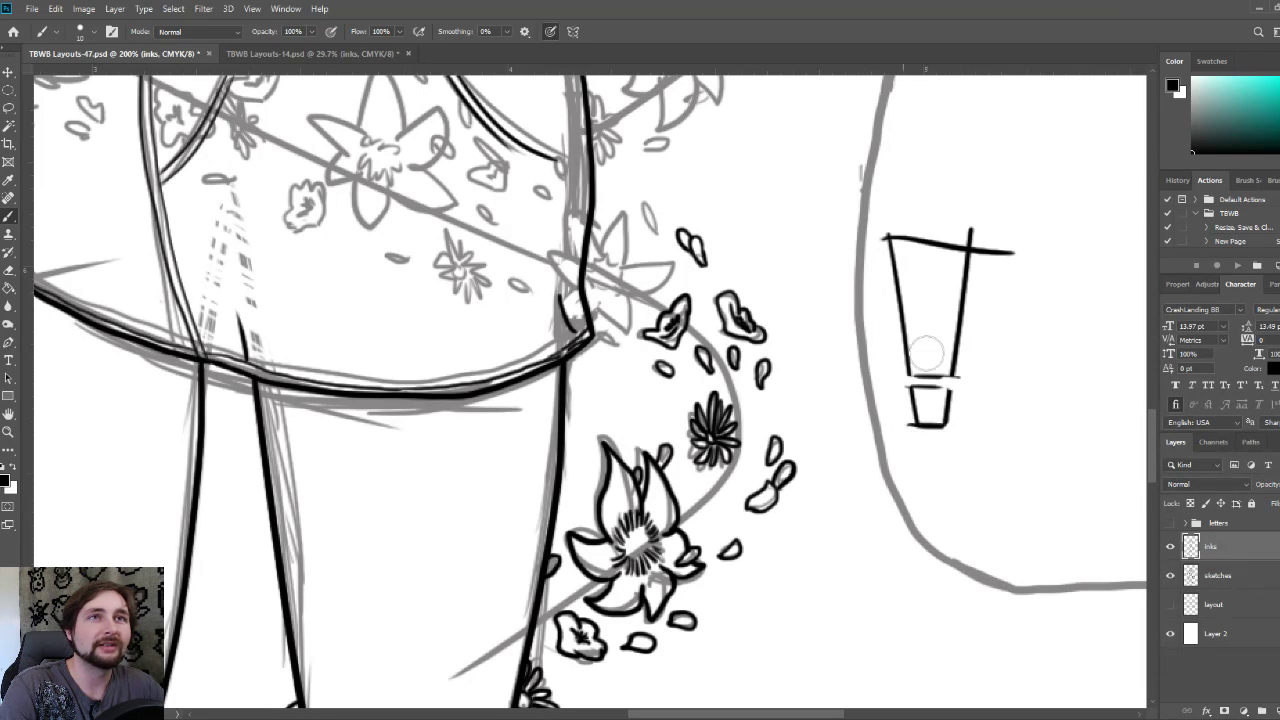
{"action": "mouse_move", "coordinate": [1010, 245]}
{"action": "left_mouse_down"}
{"action": "mouse_move", "coordinate": [989, 229]}
{"action": "mouse_move", "coordinate": [991, 269]}
{"action": "left_mouse_up"}
{"action": "left_click_drag", "start_coordinate": [897, 215], "coordinate": [878, 239]}
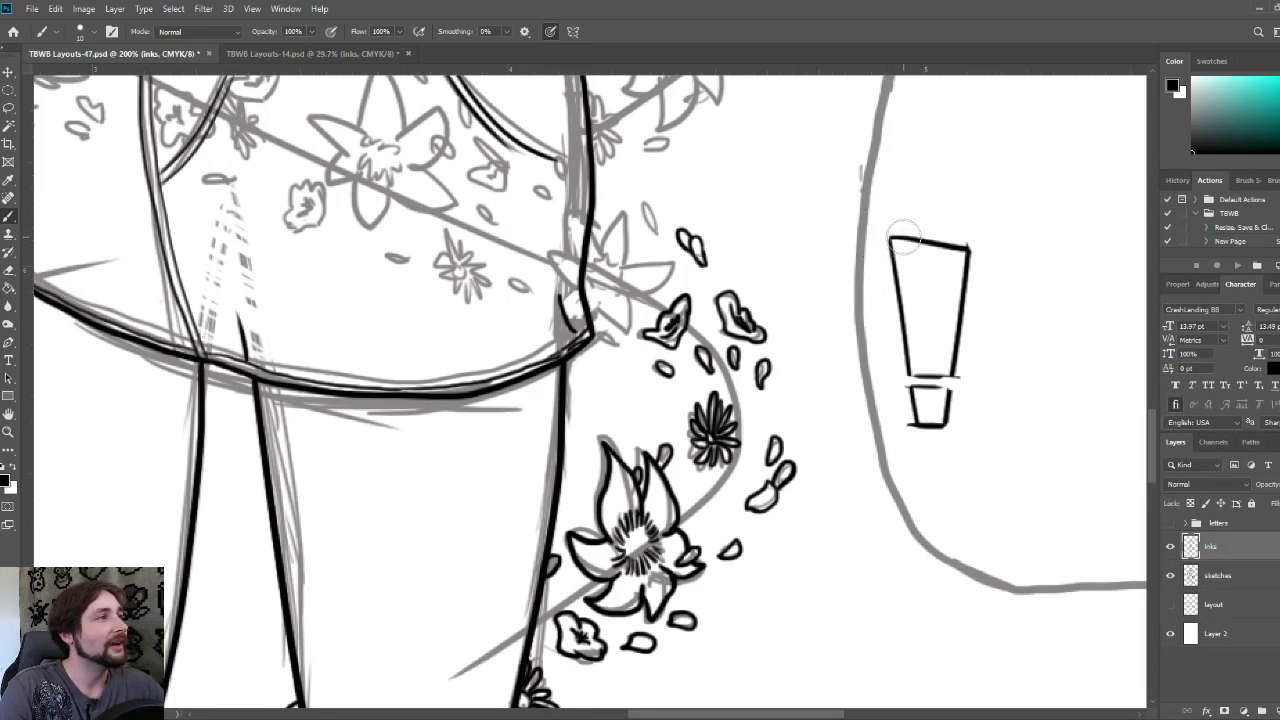
{"action": "mouse_move", "coordinate": [903, 223]}
{"action": "left_mouse_down"}
{"action": "mouse_move", "coordinate": [898, 266]}
{"action": "mouse_move", "coordinate": [895, 228]}
{"action": "mouse_move", "coordinate": [976, 246]}
{"action": "mouse_move", "coordinate": [943, 386]}
{"action": "mouse_move", "coordinate": [886, 271]}
{"action": "left_mouse_up"}
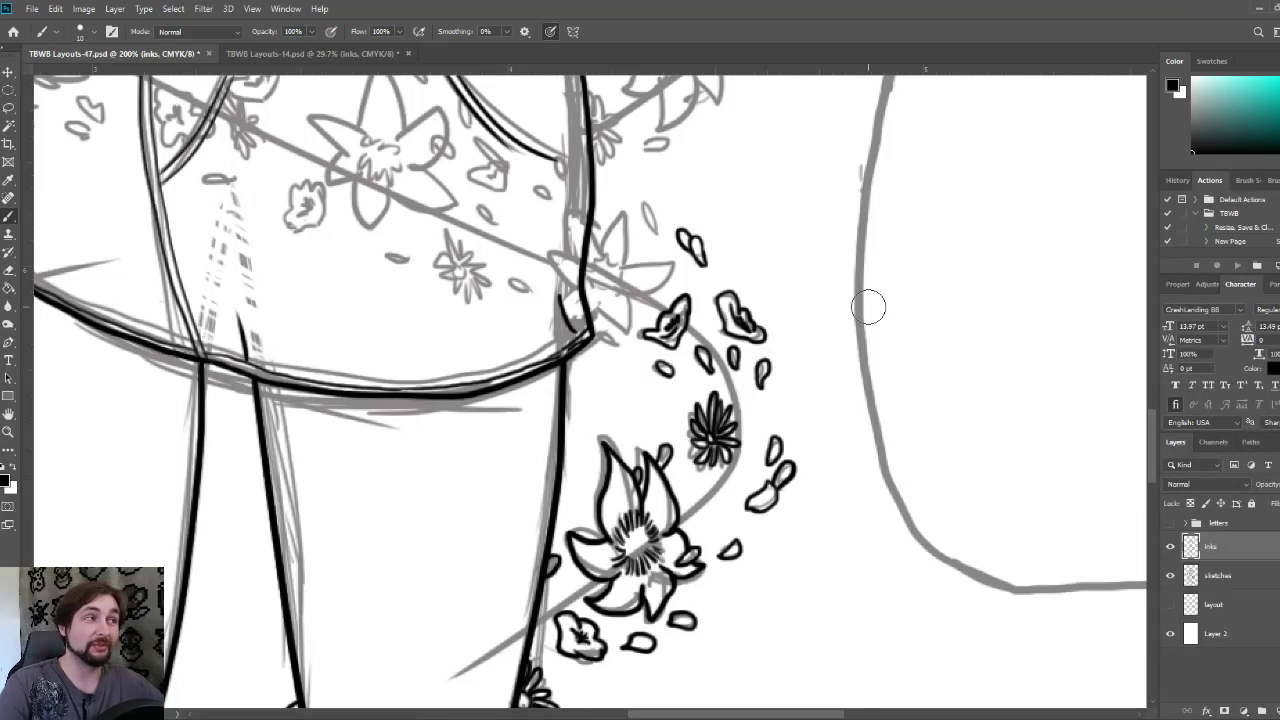
{"action": "key", "text": "bracketleft"}
{"action": "key", "text": "bracketleft"}
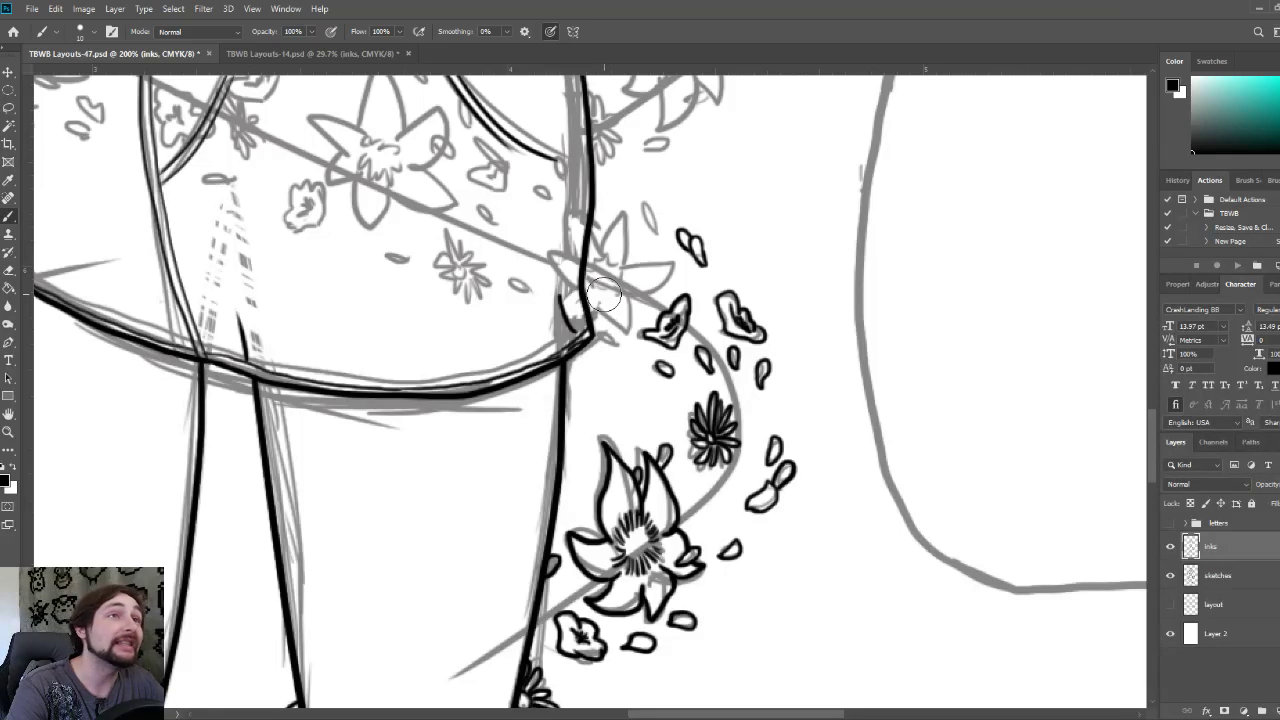
- Clear the skirt outline where the large flower overlaps its right edge, and ink that flower with its stamens and adjacent petals
{"action": "mouse_move", "coordinate": [603, 293]}
{"action": "left_mouse_down"}
{"action": "mouse_move", "coordinate": [562, 300]}
{"action": "mouse_move", "coordinate": [590, 268]}
{"action": "mouse_move", "coordinate": [580, 277]}
{"action": "mouse_move", "coordinate": [592, 280]}
{"action": "left_mouse_up"}
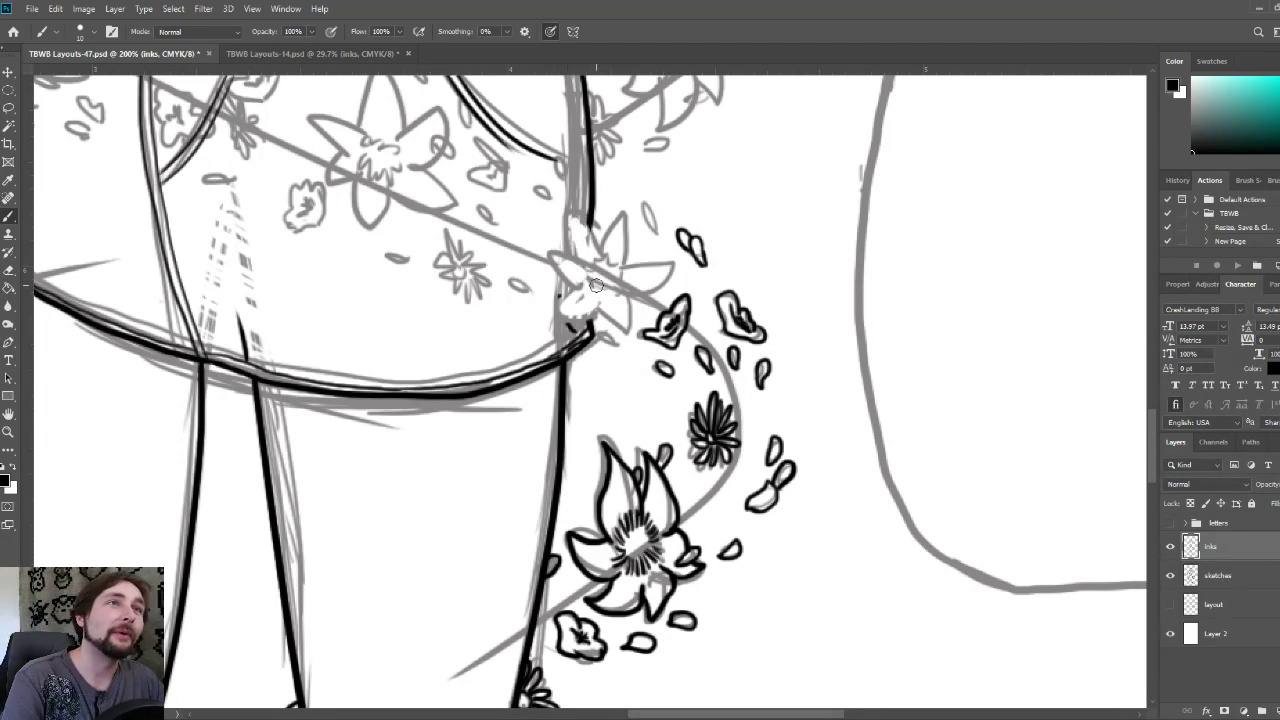
{"action": "left_click_drag", "start_coordinate": [596, 283], "coordinate": [593, 294]}
{"action": "left_click_drag", "start_coordinate": [602, 288], "coordinate": [606, 299]}
{"action": "left_click_drag", "start_coordinate": [609, 288], "coordinate": [618, 296]}
{"action": "mouse_move", "coordinate": [616, 285]}
{"action": "left_mouse_down"}
{"action": "mouse_move", "coordinate": [597, 255]}
{"action": "mouse_move", "coordinate": [624, 272]}
{"action": "mouse_move", "coordinate": [569, 209]}
{"action": "mouse_move", "coordinate": [599, 255]}
{"action": "mouse_move", "coordinate": [572, 265]}
{"action": "mouse_move", "coordinate": [592, 268]}
{"action": "mouse_move", "coordinate": [548, 248]}
{"action": "mouse_move", "coordinate": [562, 282]}
{"action": "mouse_move", "coordinate": [583, 284]}
{"action": "mouse_move", "coordinate": [550, 305]}
{"action": "mouse_move", "coordinate": [590, 316]}
{"action": "mouse_move", "coordinate": [608, 302]}
{"action": "mouse_move", "coordinate": [601, 311]}
{"action": "mouse_move", "coordinate": [632, 340]}
{"action": "mouse_move", "coordinate": [642, 290]}
{"action": "mouse_move", "coordinate": [631, 293]}
{"action": "mouse_move", "coordinate": [669, 261]}
{"action": "mouse_move", "coordinate": [620, 210]}
{"action": "mouse_move", "coordinate": [631, 240]}
{"action": "mouse_move", "coordinate": [652, 207]}
{"action": "mouse_move", "coordinate": [660, 229]}
{"action": "mouse_move", "coordinate": [599, 197]}
{"action": "left_mouse_up"}
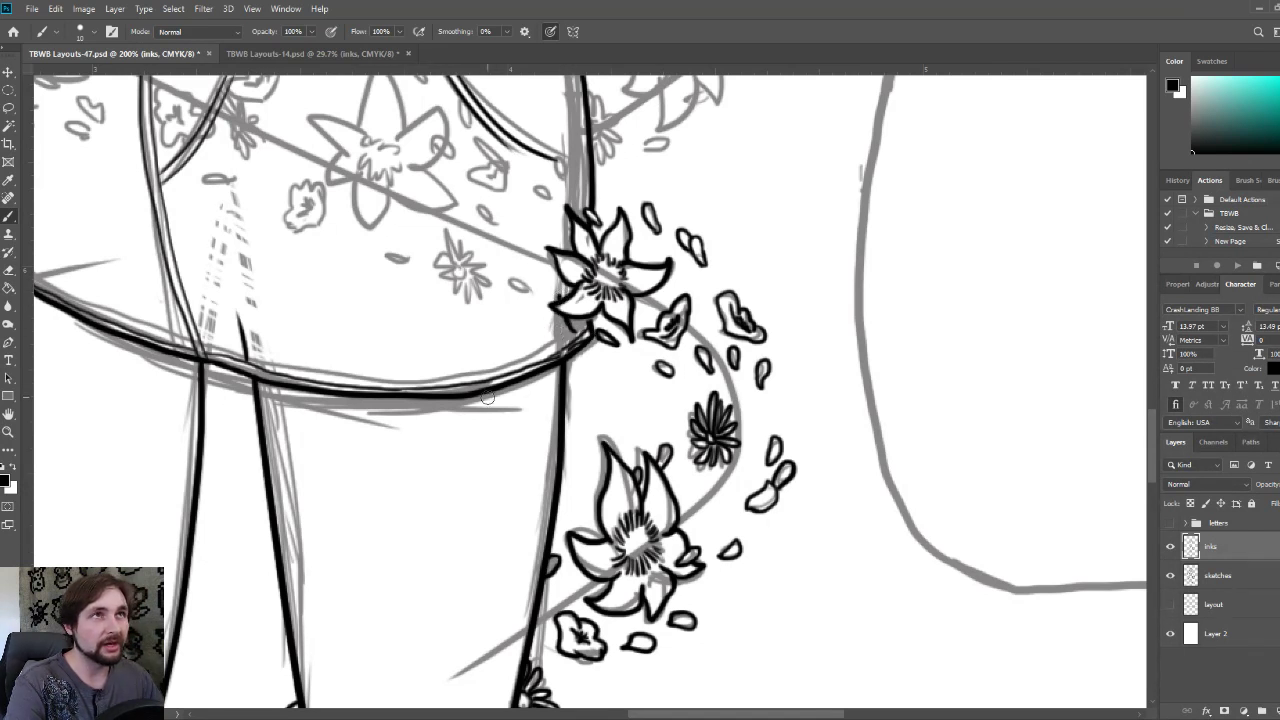
- Ink the small side-view blossom and the loose petals around it between the skirt's right pocket and the edge flower
{"action": "left_click_drag", "start_coordinate": [508, 240], "coordinate": [647, 367]}
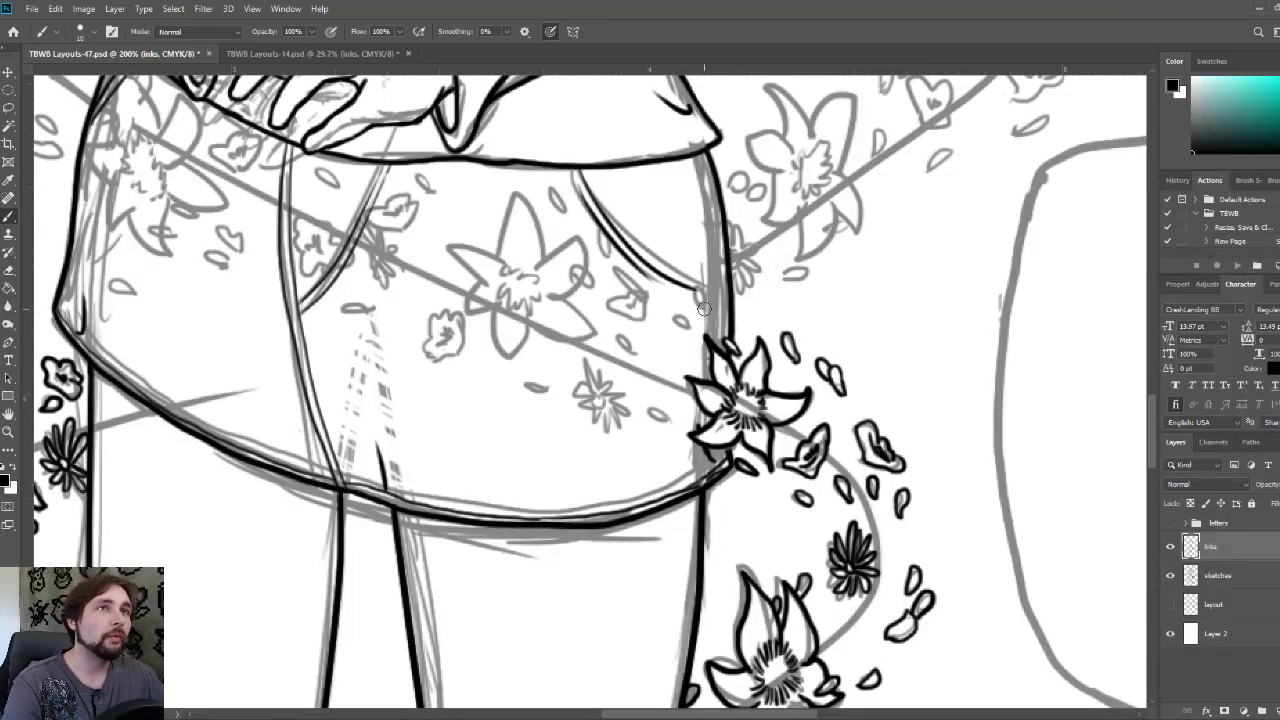
{"action": "mouse_move", "coordinate": [704, 309]}
{"action": "left_mouse_down"}
{"action": "mouse_move", "coordinate": [702, 287]}
{"action": "mouse_move", "coordinate": [707, 303]}
{"action": "left_mouse_up"}
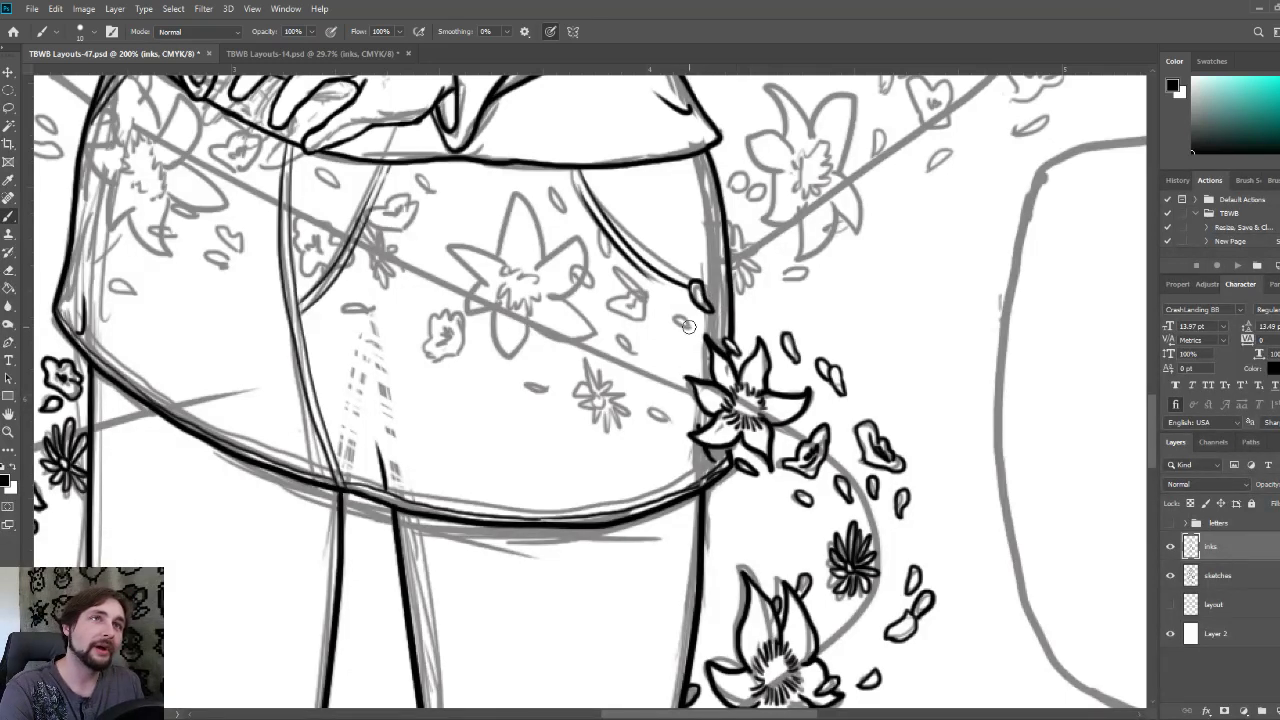
{"action": "left_click_drag", "start_coordinate": [675, 318], "coordinate": [692, 326]}
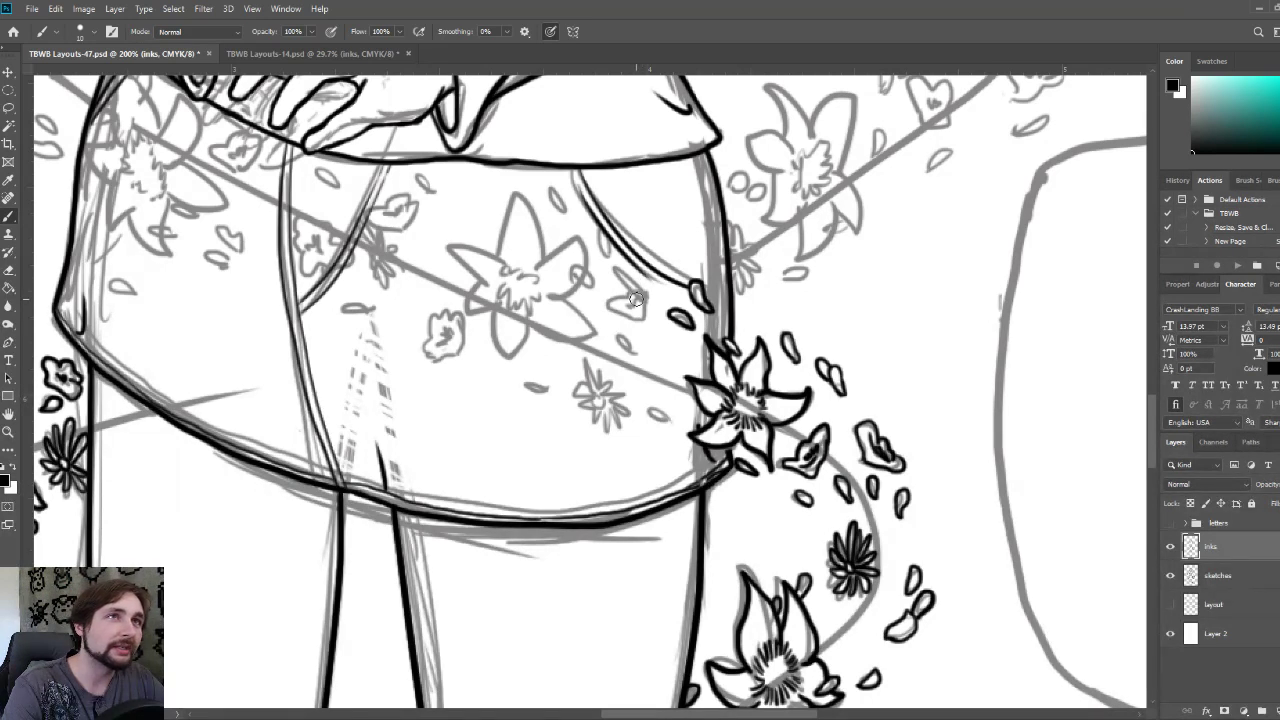
{"action": "mouse_move", "coordinate": [634, 298]}
{"action": "left_mouse_down"}
{"action": "mouse_move", "coordinate": [637, 287]}
{"action": "mouse_move", "coordinate": [605, 302]}
{"action": "mouse_move", "coordinate": [614, 320]}
{"action": "mouse_move", "coordinate": [645, 322]}
{"action": "mouse_move", "coordinate": [644, 290]}
{"action": "mouse_move", "coordinate": [630, 304]}
{"action": "left_mouse_up"}
{"action": "mouse_move", "coordinate": [635, 352]}
{"action": "left_mouse_down"}
{"action": "mouse_move", "coordinate": [628, 338]}
{"action": "mouse_move", "coordinate": [636, 350]}
{"action": "left_mouse_up"}
{"action": "left_click_drag", "start_coordinate": [664, 420], "coordinate": [640, 418]}
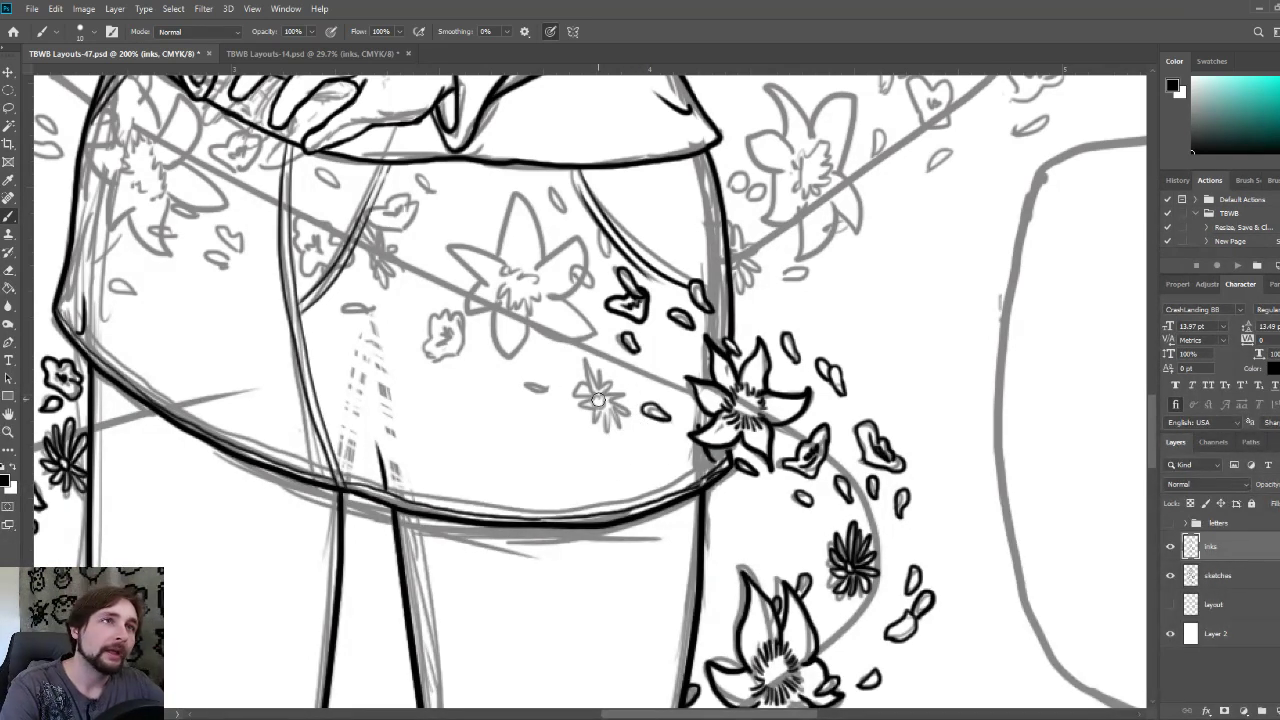
- Ink the daisy on the lower right of the skirt, the petals by the right pocket and the one beside the daisy
{"action": "mouse_move", "coordinate": [596, 396]}
{"action": "left_mouse_down"}
{"action": "mouse_move", "coordinate": [592, 362]}
{"action": "mouse_move", "coordinate": [600, 400]}
{"action": "mouse_move", "coordinate": [606, 368]}
{"action": "mouse_move", "coordinate": [600, 400]}
{"action": "mouse_move", "coordinate": [630, 396]}
{"action": "mouse_move", "coordinate": [602, 402]}
{"action": "mouse_move", "coordinate": [616, 424]}
{"action": "mouse_move", "coordinate": [604, 402]}
{"action": "mouse_move", "coordinate": [606, 434]}
{"action": "mouse_move", "coordinate": [598, 408]}
{"action": "mouse_move", "coordinate": [588, 430]}
{"action": "mouse_move", "coordinate": [598, 402]}
{"action": "mouse_move", "coordinate": [578, 398]}
{"action": "mouse_move", "coordinate": [592, 395]}
{"action": "mouse_move", "coordinate": [580, 366]}
{"action": "left_mouse_up"}
{"action": "left_click_drag", "start_coordinate": [580, 366], "coordinate": [592, 378]}
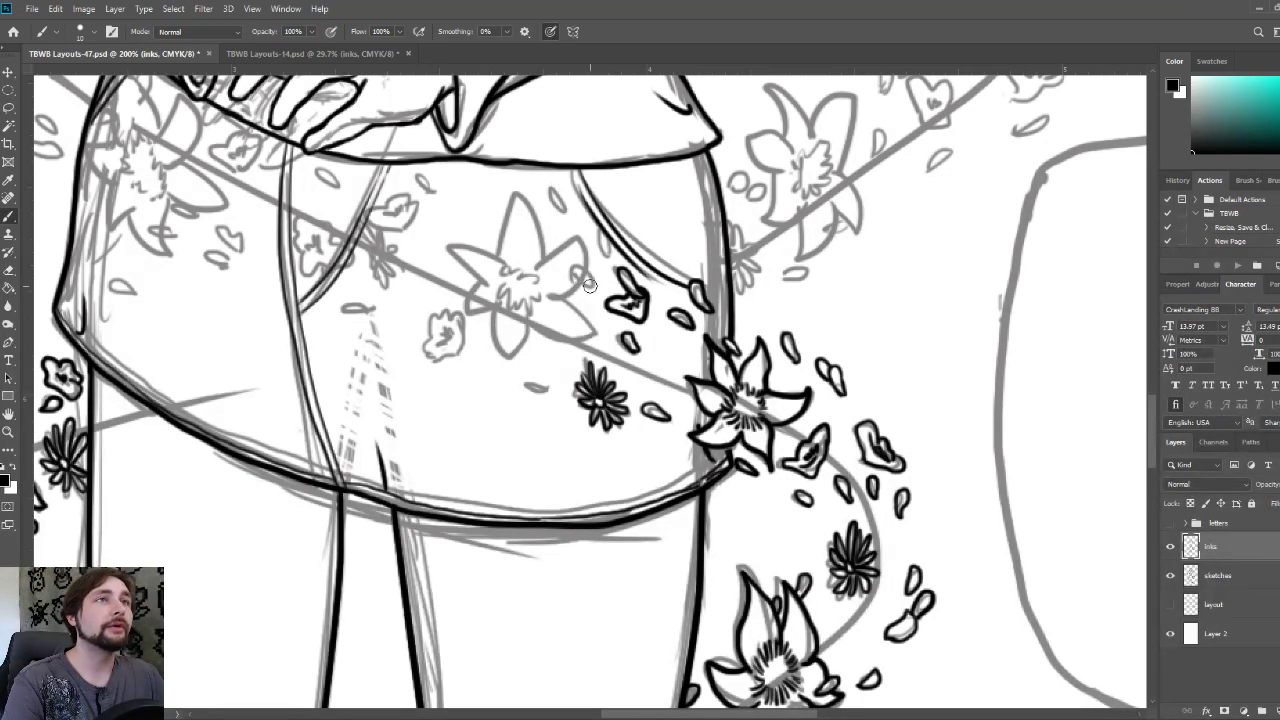
{"action": "mouse_move", "coordinate": [589, 286]}
{"action": "left_mouse_down"}
{"action": "mouse_move", "coordinate": [574, 268]}
{"action": "mouse_move", "coordinate": [590, 288]}
{"action": "mouse_move", "coordinate": [580, 280]}
{"action": "mouse_move", "coordinate": [598, 228]}
{"action": "mouse_move", "coordinate": [612, 256]}
{"action": "mouse_move", "coordinate": [600, 213]}
{"action": "left_mouse_up"}
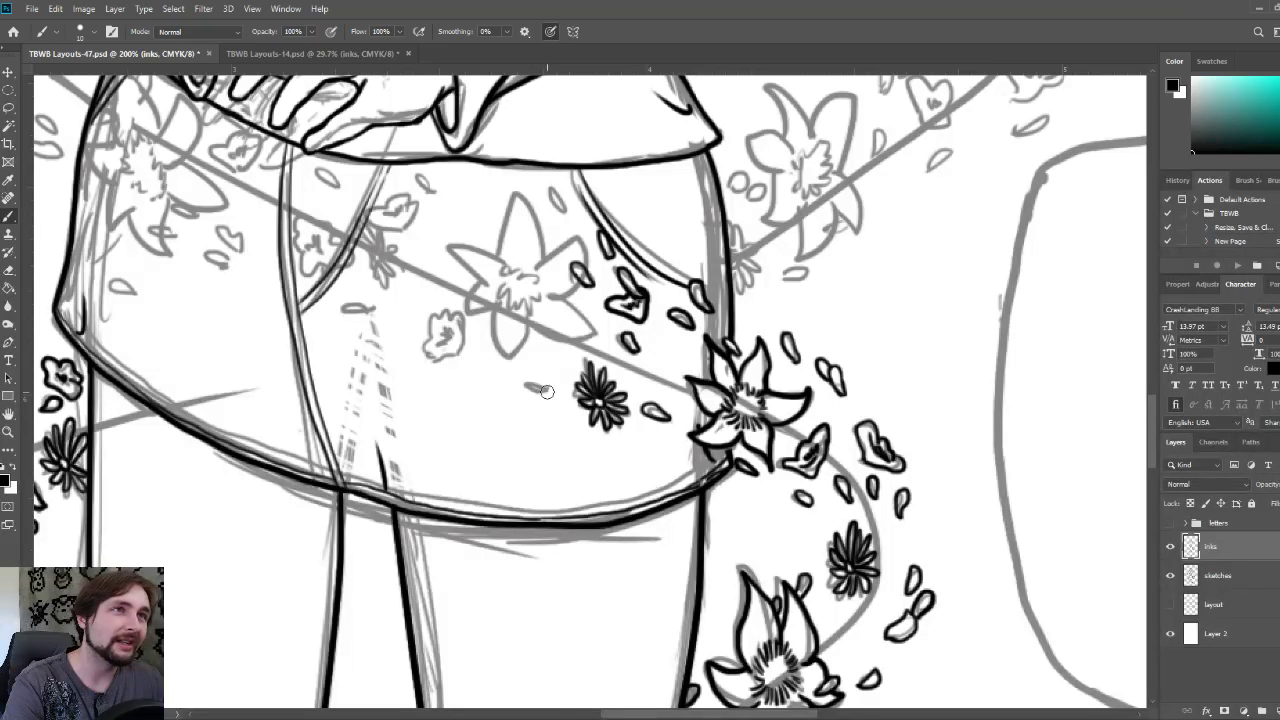
{"action": "mouse_move", "coordinate": [547, 391]}
{"action": "left_mouse_down"}
{"action": "mouse_move", "coordinate": [520, 377]}
{"action": "mouse_move", "coordinate": [547, 391]}
{"action": "left_mouse_up"}
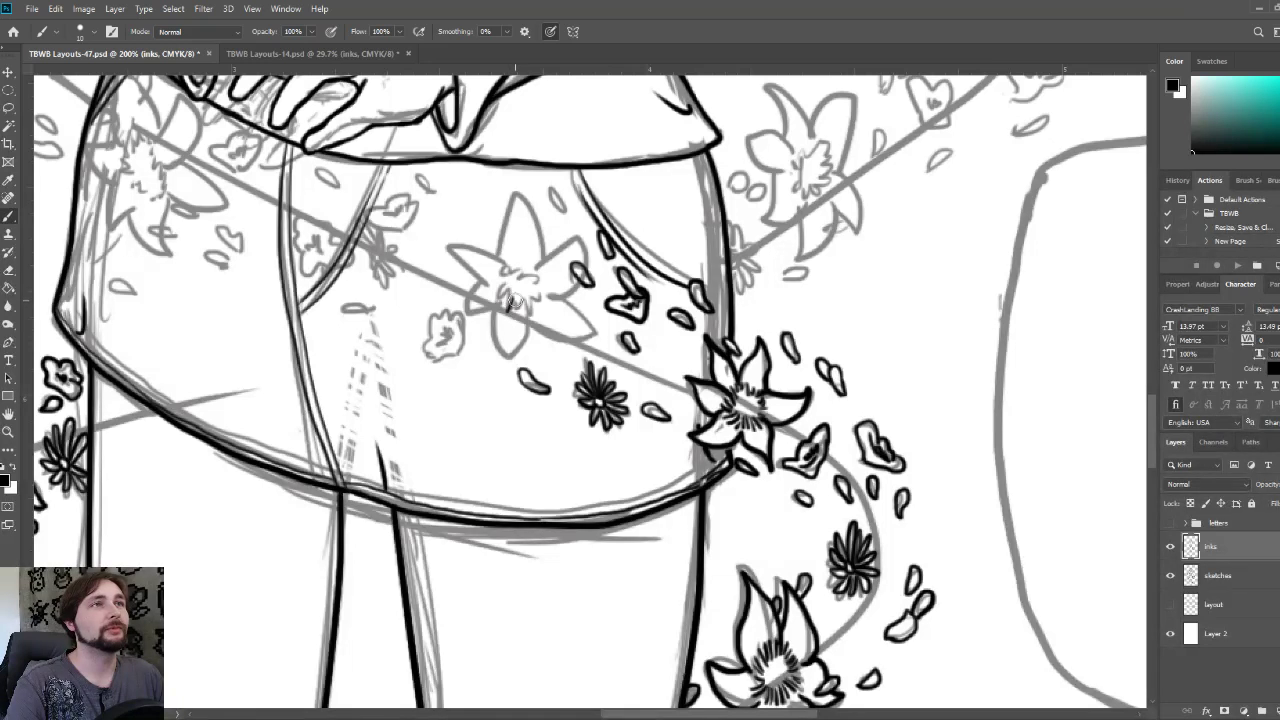
- Ink the large flower in the middle of the skirt with its stamens, the loose petal above it and the small blossom beside it
{"action": "mouse_move", "coordinate": [519, 305]}
{"action": "left_mouse_down"}
{"action": "mouse_move", "coordinate": [538, 294]}
{"action": "mouse_move", "coordinate": [524, 273]}
{"action": "mouse_move", "coordinate": [503, 305]}
{"action": "mouse_move", "coordinate": [518, 258]}
{"action": "left_mouse_up"}
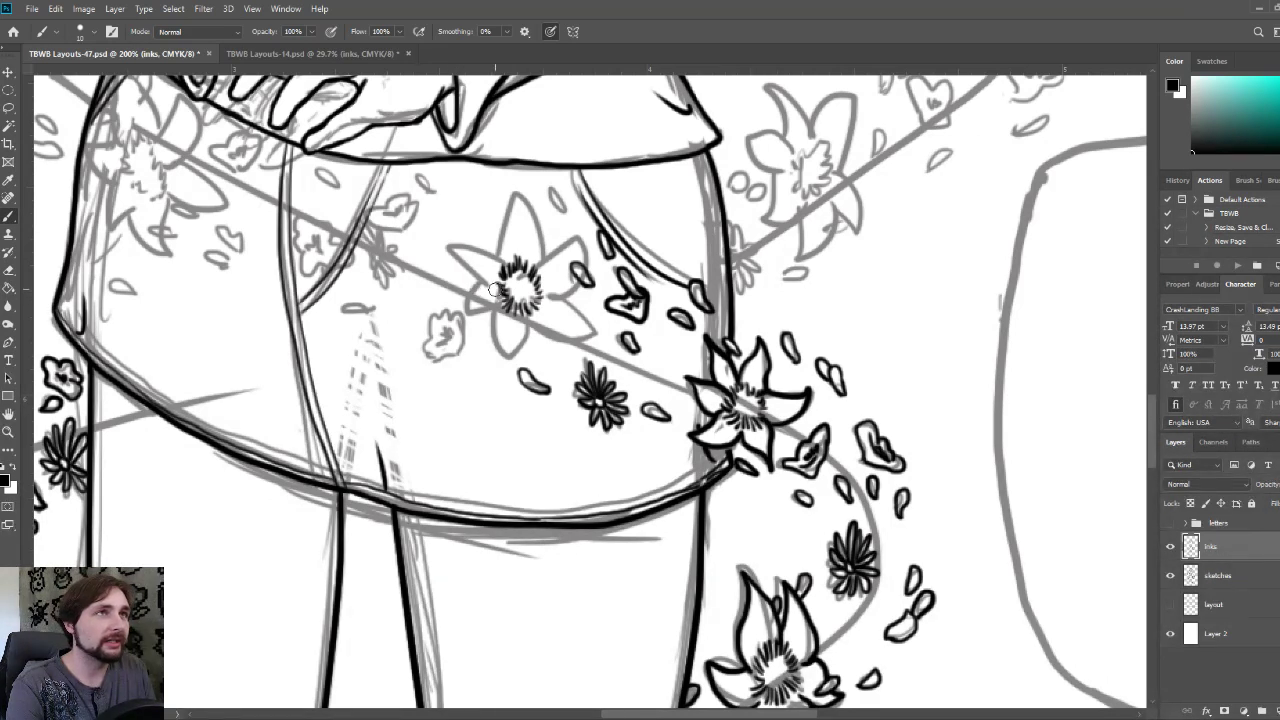
{"action": "mouse_move", "coordinate": [493, 290]}
{"action": "left_mouse_down"}
{"action": "mouse_move", "coordinate": [443, 247]}
{"action": "mouse_move", "coordinate": [504, 267]}
{"action": "mouse_move", "coordinate": [493, 262]}
{"action": "mouse_move", "coordinate": [510, 195]}
{"action": "mouse_move", "coordinate": [545, 264]}
{"action": "left_mouse_up"}
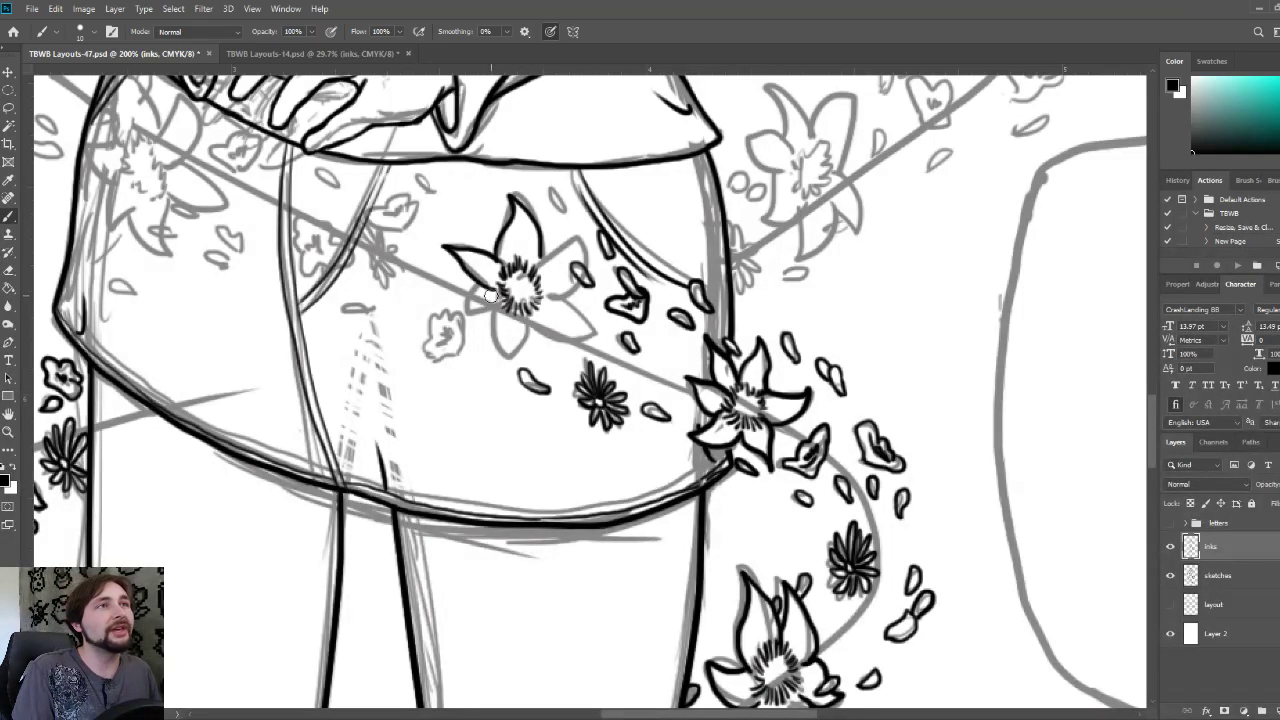
{"action": "mouse_move", "coordinate": [488, 286]}
{"action": "left_mouse_down"}
{"action": "mouse_move", "coordinate": [475, 323]}
{"action": "mouse_move", "coordinate": [498, 306]}
{"action": "mouse_move", "coordinate": [505, 369]}
{"action": "mouse_move", "coordinate": [528, 317]}
{"action": "mouse_move", "coordinate": [568, 325]}
{"action": "mouse_move", "coordinate": [624, 310]}
{"action": "mouse_move", "coordinate": [595, 355]}
{"action": "mouse_move", "coordinate": [573, 358]}
{"action": "mouse_move", "coordinate": [531, 325]}
{"action": "mouse_move", "coordinate": [604, 331]}
{"action": "mouse_move", "coordinate": [546, 296]}
{"action": "mouse_move", "coordinate": [583, 288]}
{"action": "mouse_move", "coordinate": [589, 244]}
{"action": "mouse_move", "coordinate": [537, 270]}
{"action": "mouse_move", "coordinate": [564, 256]}
{"action": "left_mouse_up"}
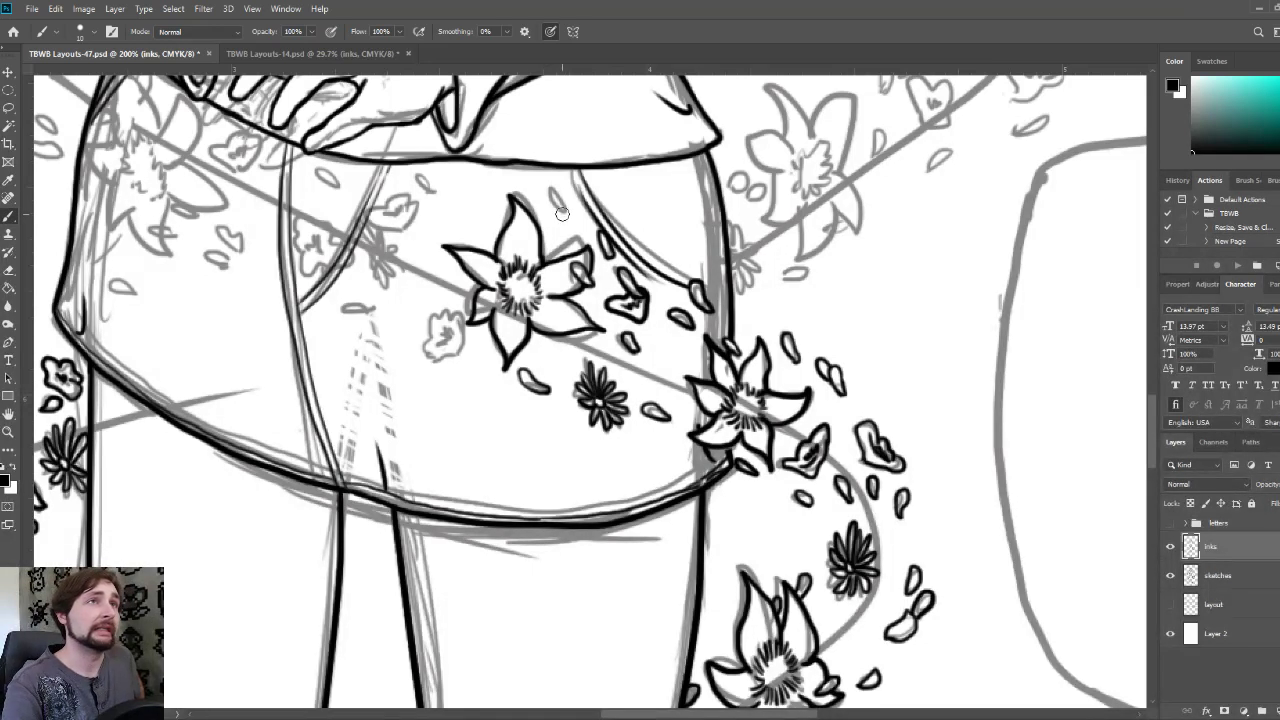
{"action": "mouse_move", "coordinate": [564, 210]}
{"action": "left_mouse_down"}
{"action": "mouse_move", "coordinate": [545, 182]}
{"action": "mouse_move", "coordinate": [567, 205]}
{"action": "mouse_move", "coordinate": [553, 196]}
{"action": "left_mouse_up"}
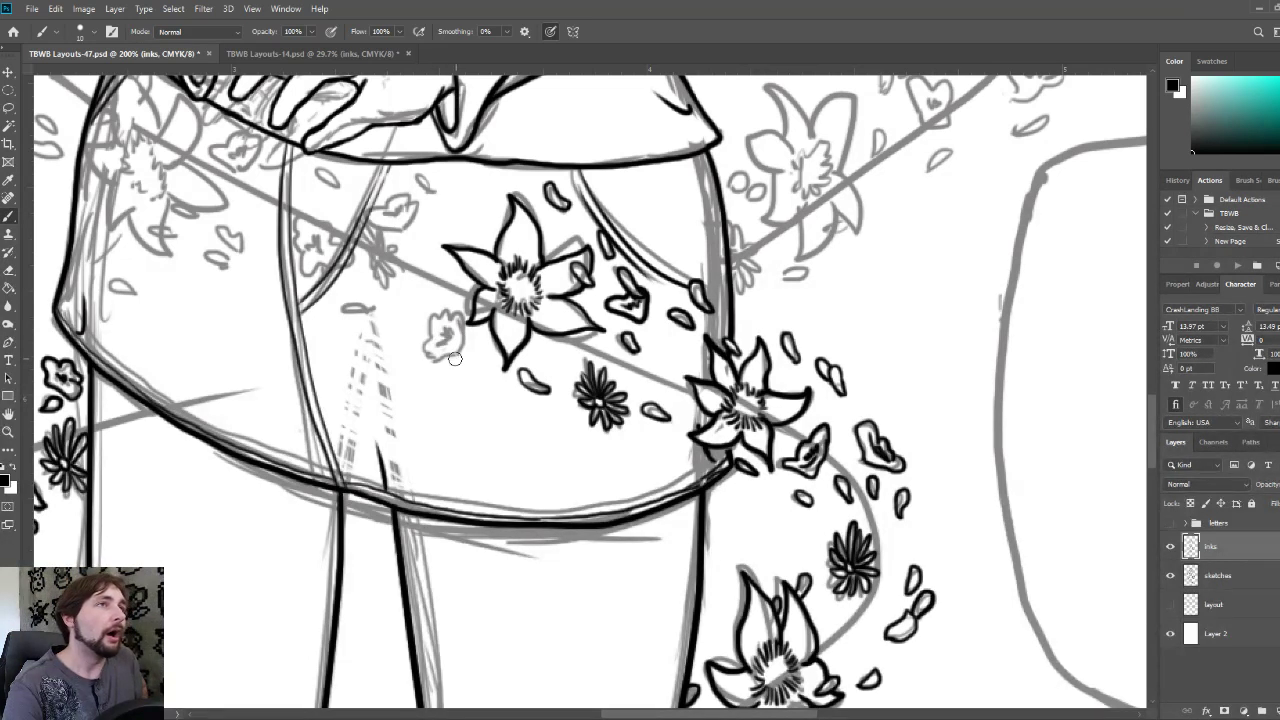
{"action": "mouse_move", "coordinate": [456, 354]}
{"action": "left_mouse_down"}
{"action": "mouse_move", "coordinate": [423, 346]}
{"action": "mouse_move", "coordinate": [436, 313]}
{"action": "mouse_move", "coordinate": [466, 314]}
{"action": "mouse_move", "coordinate": [468, 356]}
{"action": "mouse_move", "coordinate": [444, 356]}
{"action": "mouse_move", "coordinate": [451, 334]}
{"action": "left_mouse_up"}
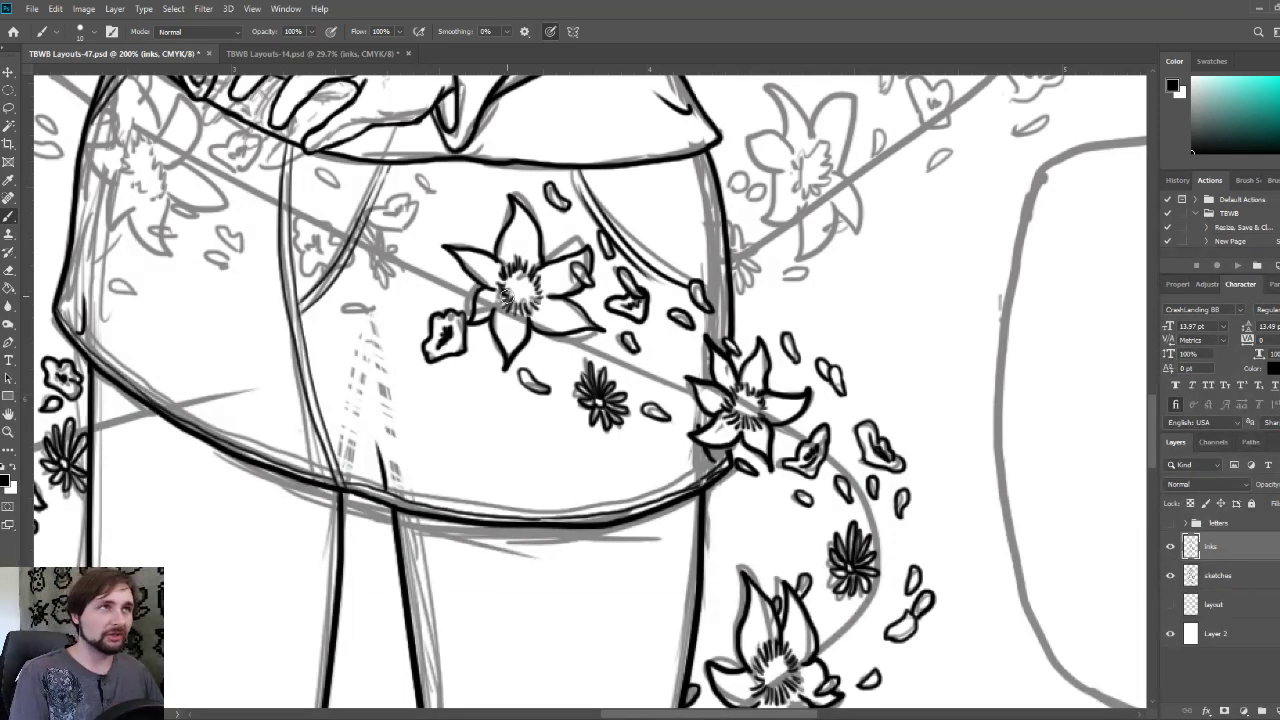
- Ink the two small blossoms, the daisy between them and the surrounding loose petals around the skirt's left pocket
{"action": "left_click_drag", "start_coordinate": [568, 331], "coordinate": [666, 426]}
{"action": "left_click", "coordinate": [666, 426]}
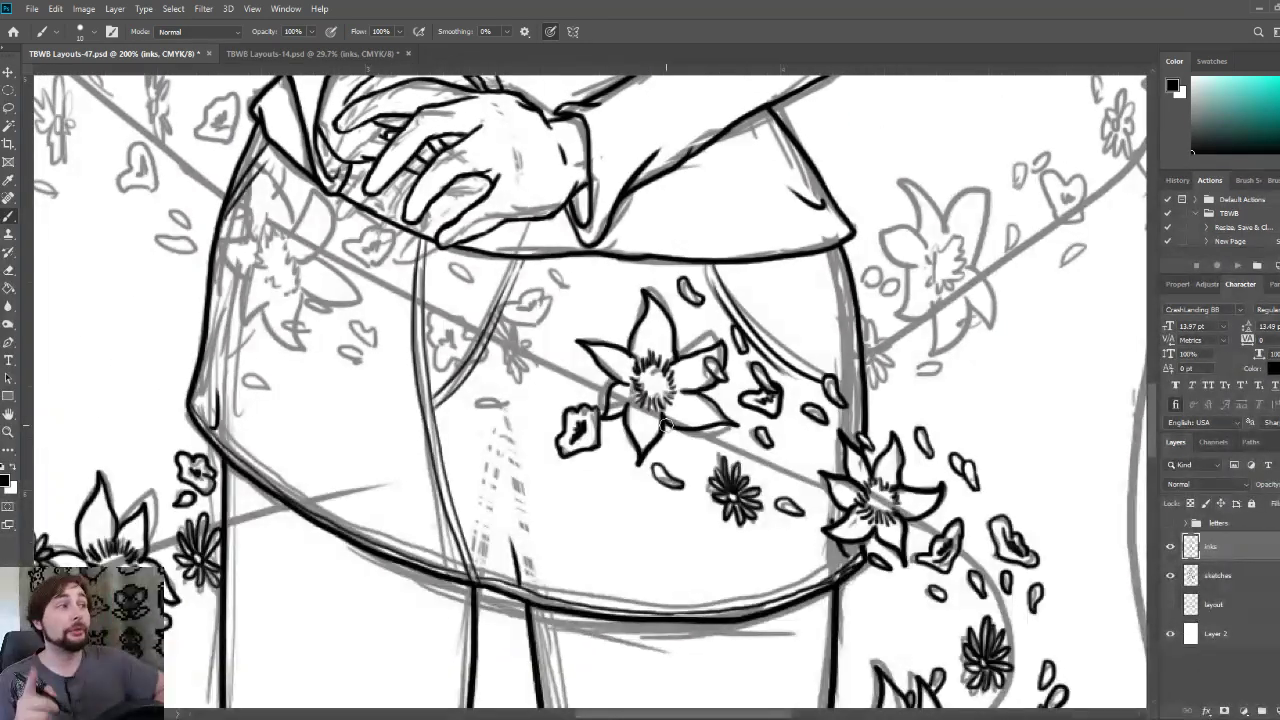
{"action": "left_click", "coordinate": [666, 426]}
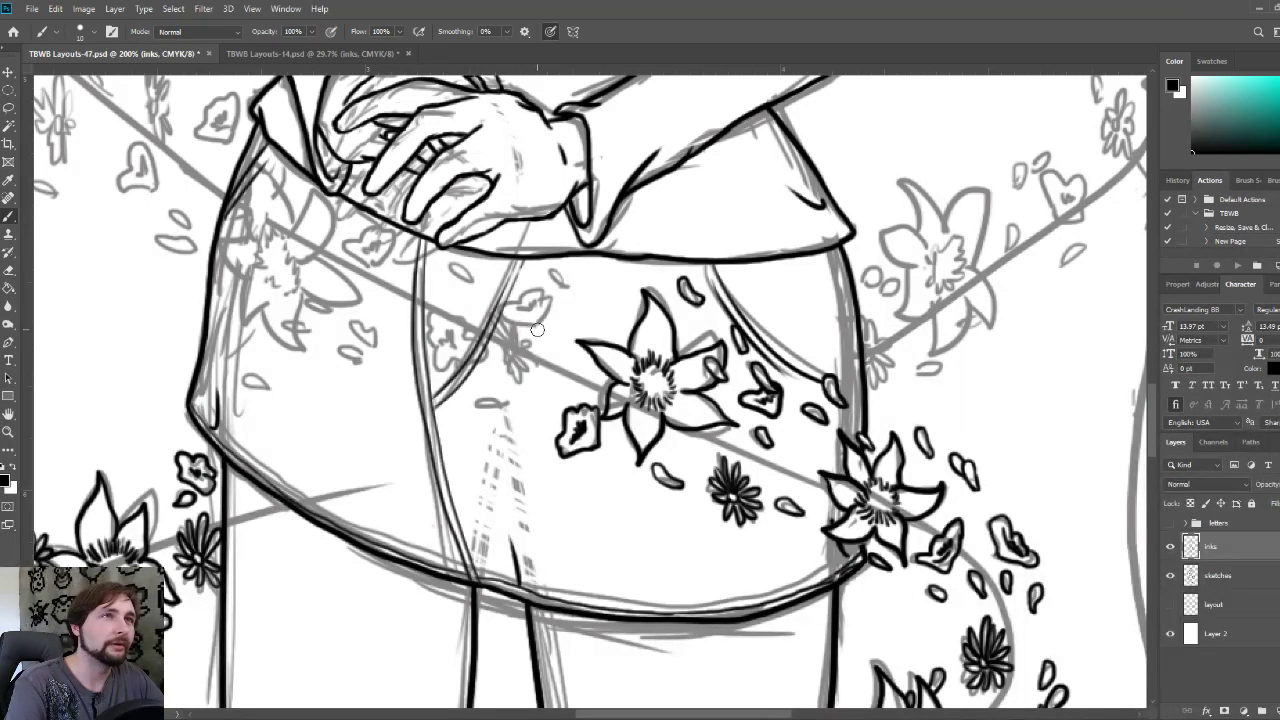
{"action": "mouse_move", "coordinate": [537, 327]}
{"action": "left_mouse_down"}
{"action": "mouse_move", "coordinate": [503, 306]}
{"action": "mouse_move", "coordinate": [543, 291]}
{"action": "mouse_move", "coordinate": [549, 303]}
{"action": "mouse_move", "coordinate": [512, 316]}
{"action": "mouse_move", "coordinate": [538, 312]}
{"action": "mouse_move", "coordinate": [540, 298]}
{"action": "mouse_move", "coordinate": [553, 305]}
{"action": "mouse_move", "coordinate": [538, 325]}
{"action": "mouse_move", "coordinate": [570, 285]}
{"action": "mouse_move", "coordinate": [563, 268]}
{"action": "mouse_move", "coordinate": [559, 280]}
{"action": "left_mouse_up"}
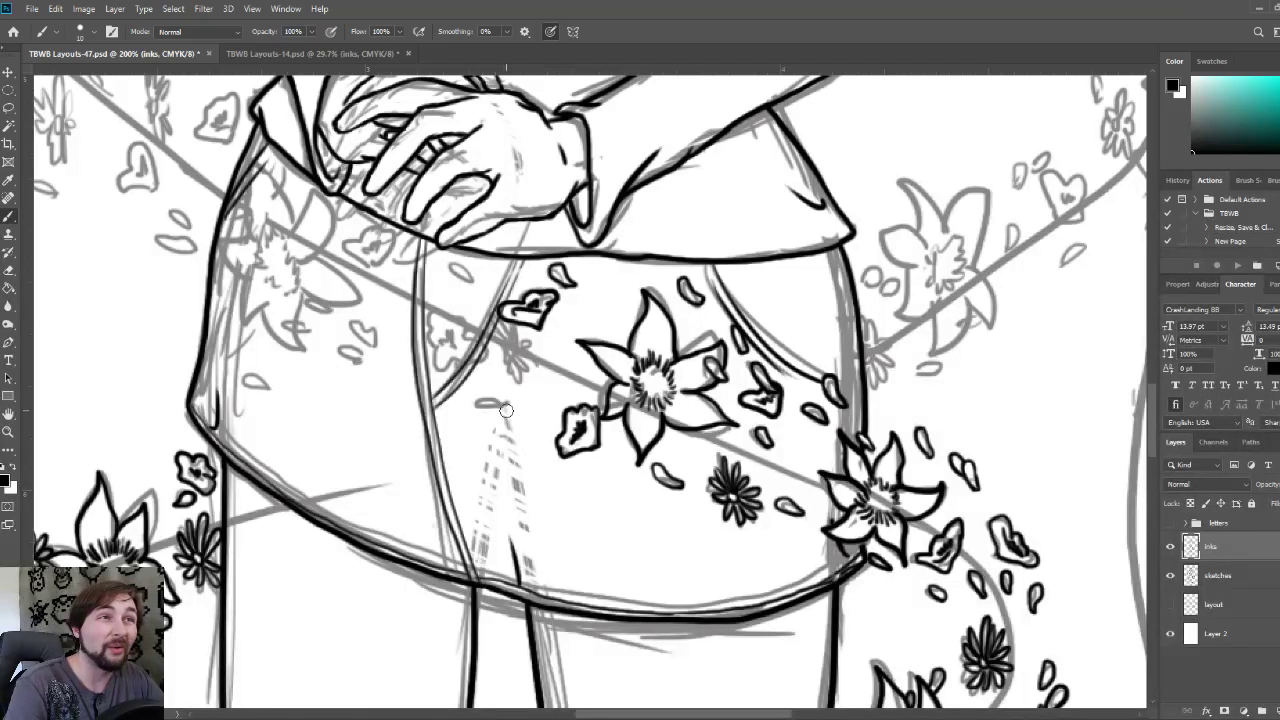
{"action": "mouse_move", "coordinate": [493, 405]}
{"action": "left_mouse_down"}
{"action": "mouse_move", "coordinate": [496, 392]}
{"action": "mouse_move", "coordinate": [512, 400]}
{"action": "mouse_move", "coordinate": [510, 412]}
{"action": "mouse_move", "coordinate": [500, 405]}
{"action": "left_mouse_up"}
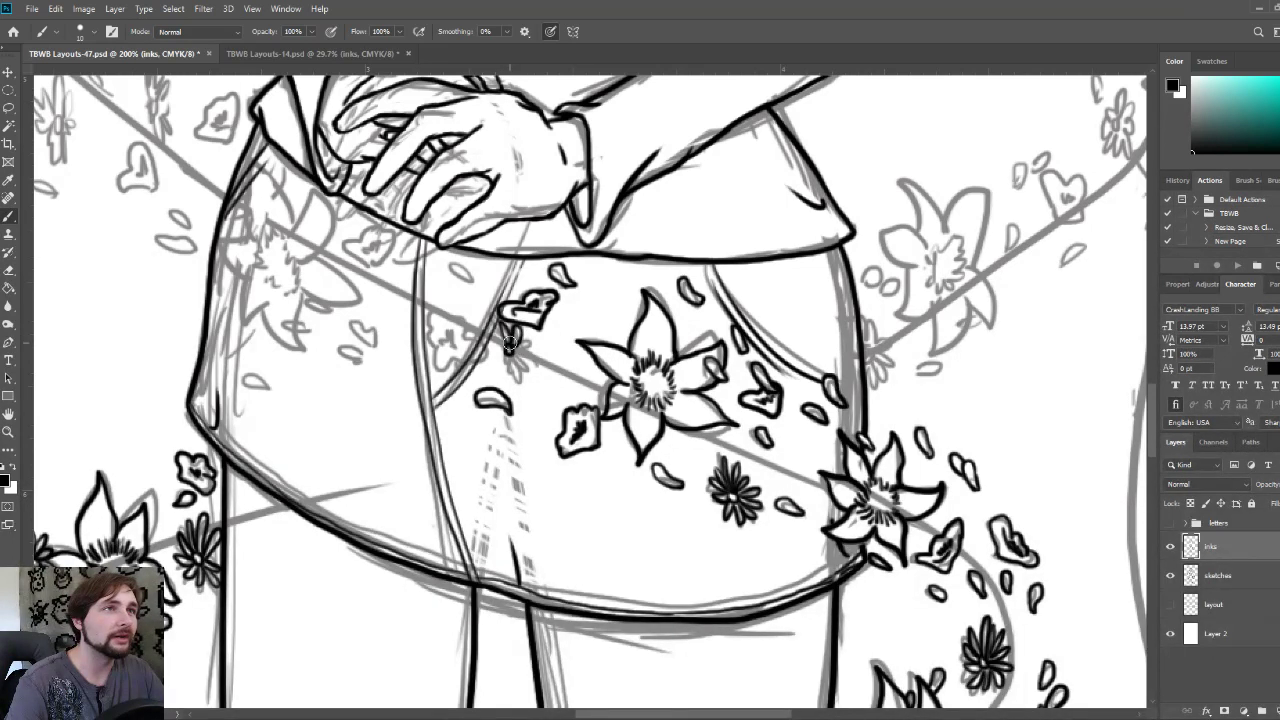
{"action": "mouse_move", "coordinate": [492, 334]}
{"action": "left_mouse_down"}
{"action": "mouse_move", "coordinate": [516, 370]}
{"action": "mouse_move", "coordinate": [524, 350]}
{"action": "mouse_move", "coordinate": [538, 356]}
{"action": "mouse_move", "coordinate": [515, 350]}
{"action": "mouse_move", "coordinate": [522, 339]}
{"action": "left_mouse_up"}
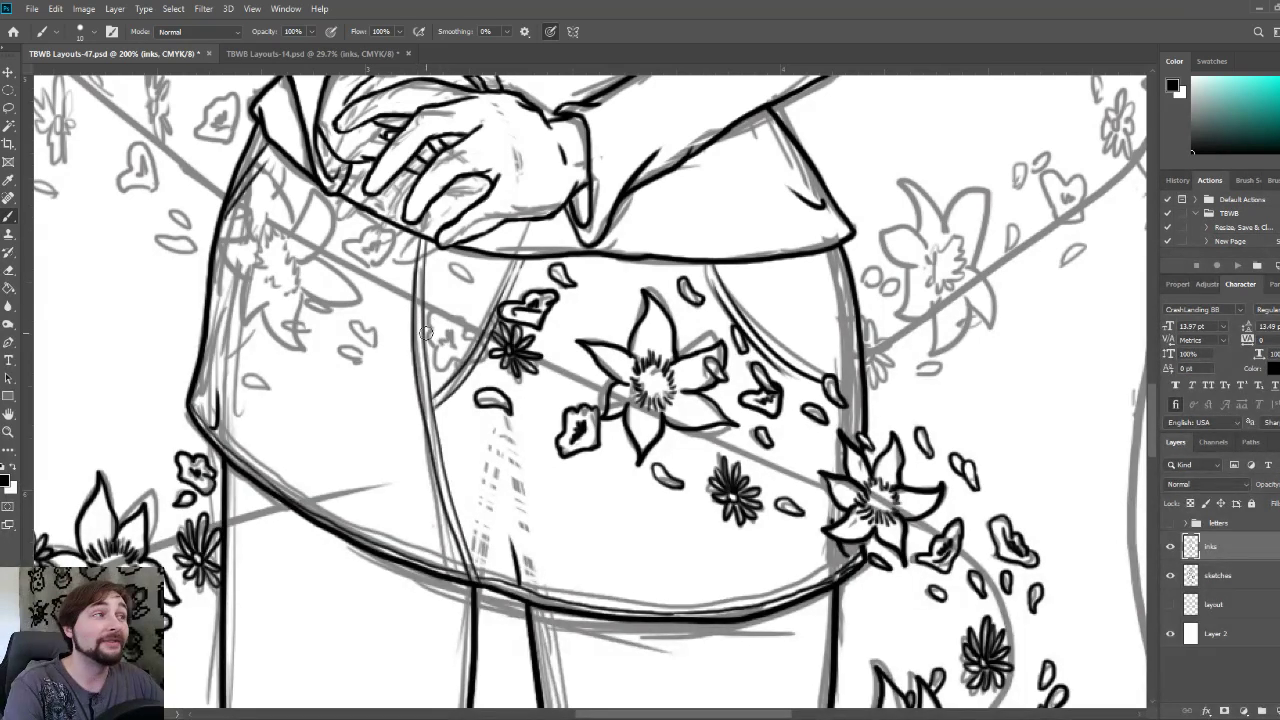
{"action": "mouse_move", "coordinate": [433, 345]}
{"action": "left_mouse_down"}
{"action": "mouse_move", "coordinate": [462, 362]}
{"action": "mouse_move", "coordinate": [478, 335]}
{"action": "mouse_move", "coordinate": [456, 312]}
{"action": "mouse_move", "coordinate": [425, 322]}
{"action": "mouse_move", "coordinate": [430, 349]}
{"action": "mouse_move", "coordinate": [453, 345]}
{"action": "mouse_move", "coordinate": [452, 326]}
{"action": "left_mouse_up"}
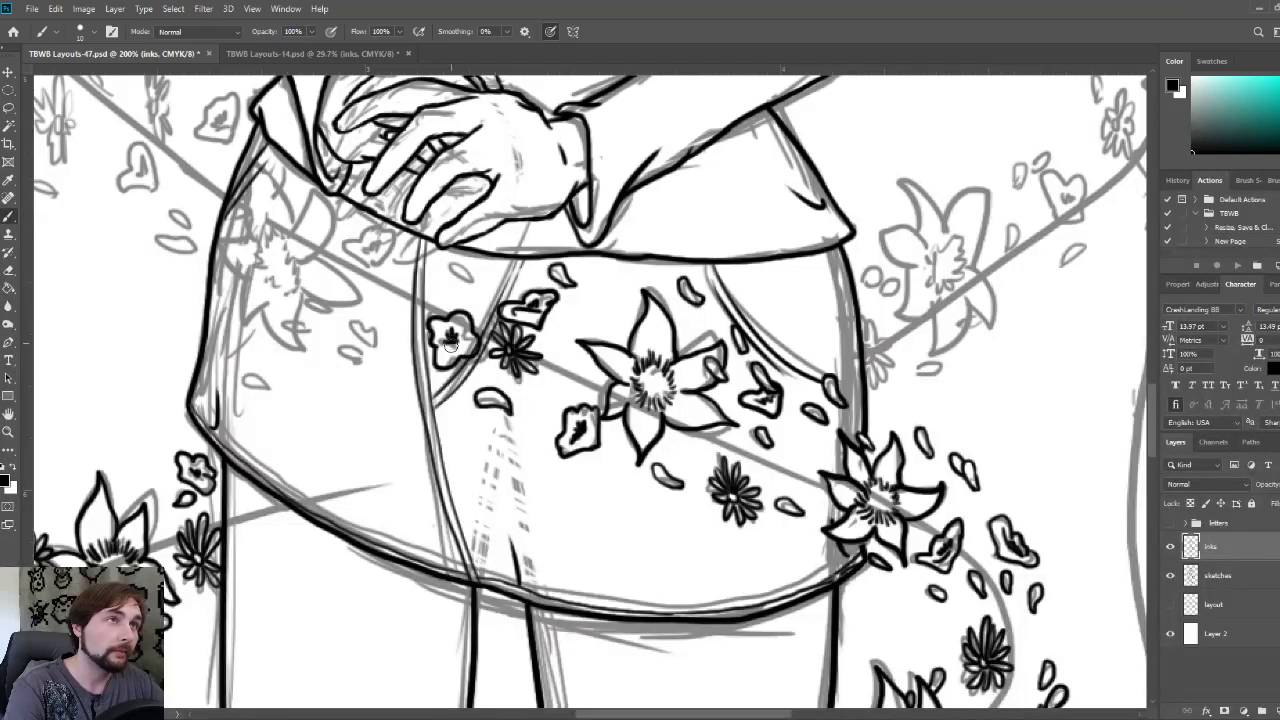
{"action": "mouse_move", "coordinate": [470, 283]}
{"action": "left_mouse_down"}
{"action": "mouse_move", "coordinate": [468, 271]}
{"action": "mouse_move", "coordinate": [474, 281]}
{"action": "left_mouse_up"}
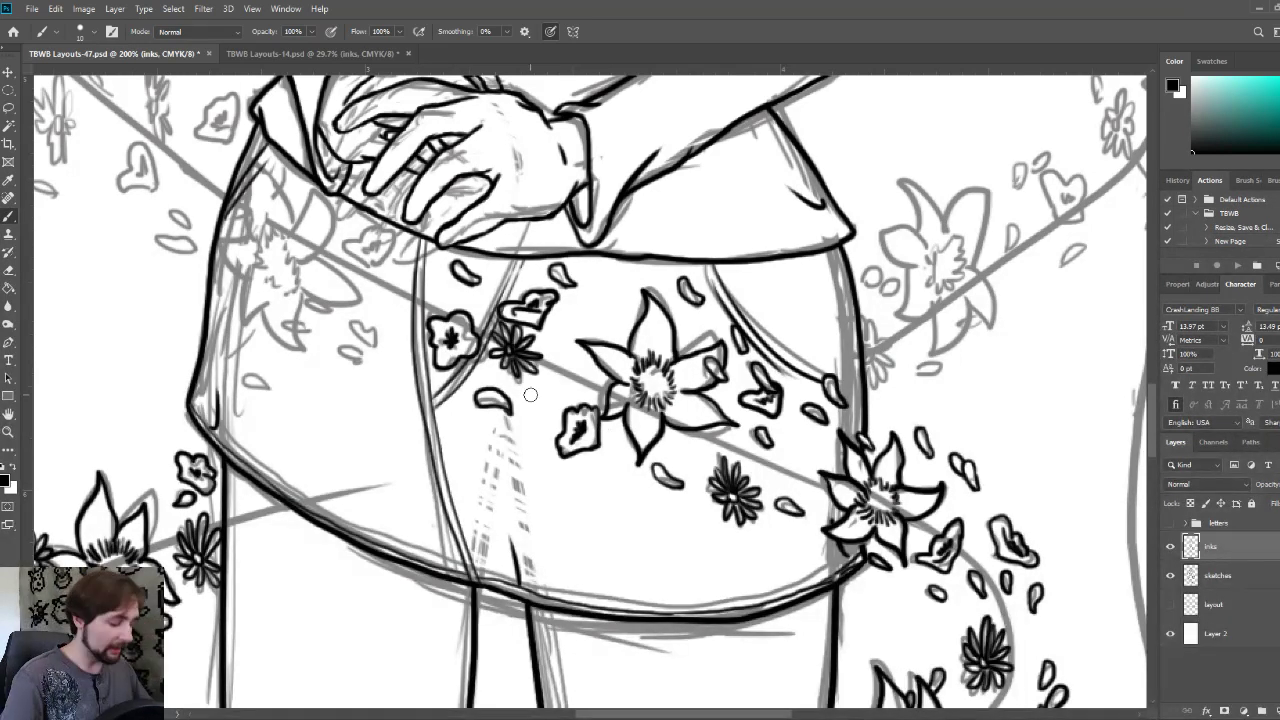
- Ink the blossom below the clasped hands, the loose petals and the large flower on the left side of the skirt
{"action": "left_click_drag", "start_coordinate": [476, 367], "coordinate": [611, 419]}
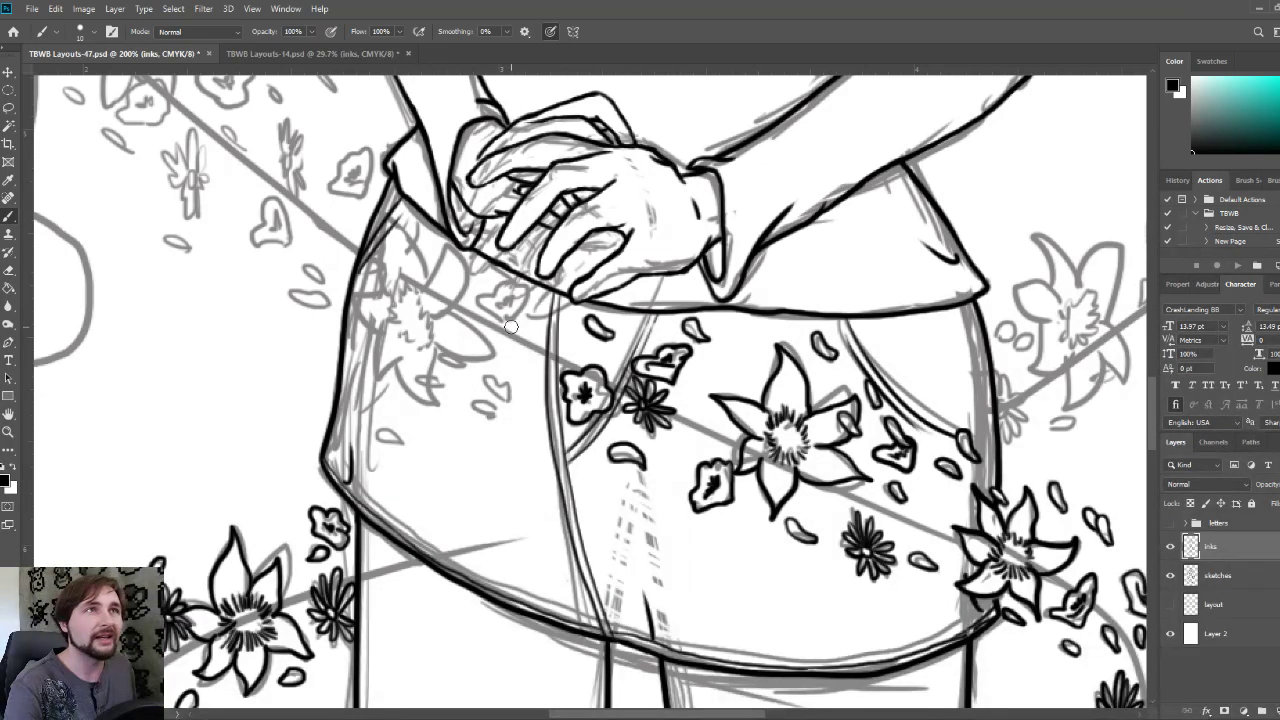
{"action": "mouse_move", "coordinate": [503, 323]}
{"action": "left_mouse_down"}
{"action": "mouse_move", "coordinate": [478, 300]}
{"action": "mouse_move", "coordinate": [530, 288]}
{"action": "mouse_move", "coordinate": [526, 312]}
{"action": "mouse_move", "coordinate": [497, 318]}
{"action": "mouse_move", "coordinate": [512, 298]}
{"action": "left_mouse_up"}
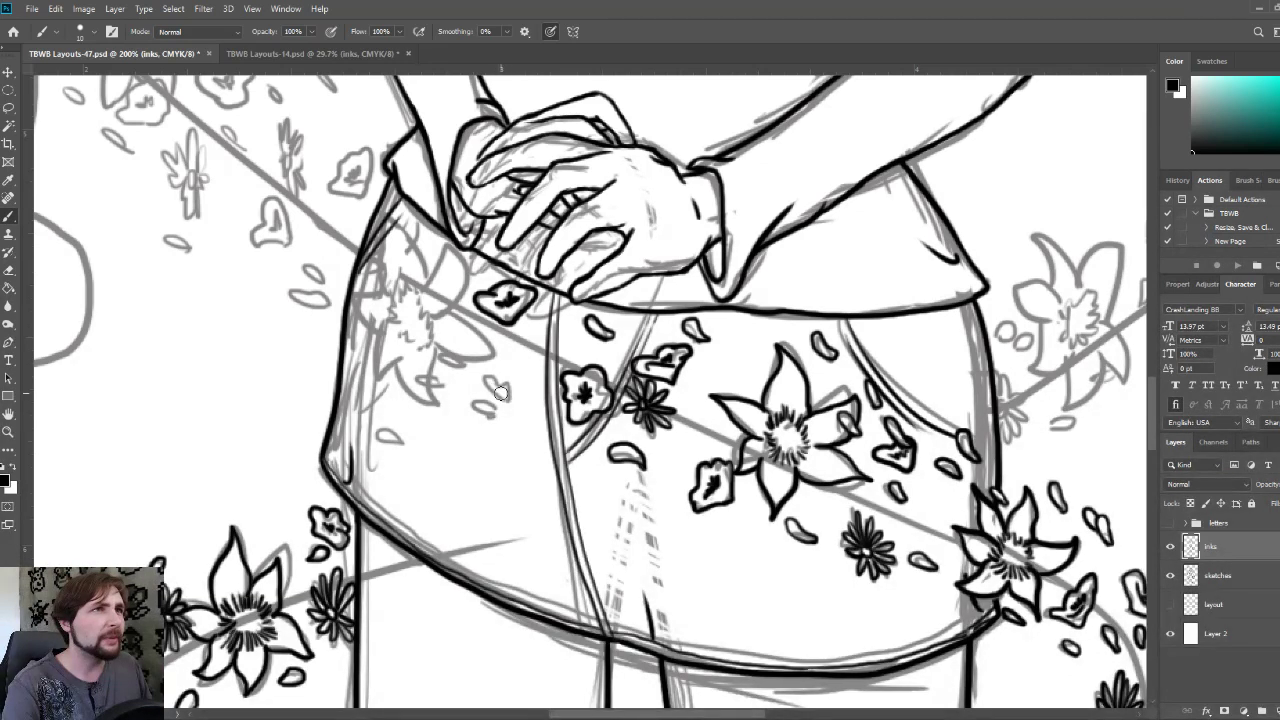
{"action": "left_click_drag", "start_coordinate": [492, 383], "coordinate": [512, 395]}
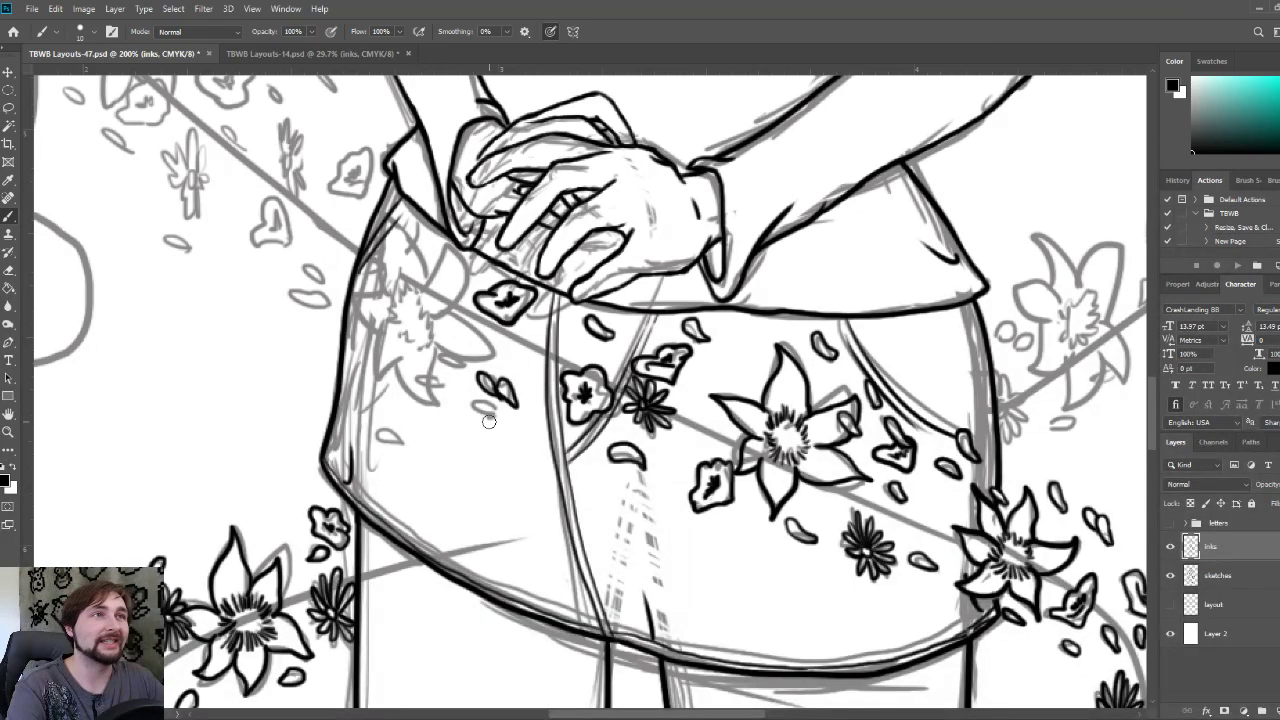
{"action": "mouse_move", "coordinate": [496, 418]}
{"action": "left_mouse_down"}
{"action": "mouse_move", "coordinate": [473, 403]}
{"action": "mouse_move", "coordinate": [501, 416]}
{"action": "left_mouse_up"}
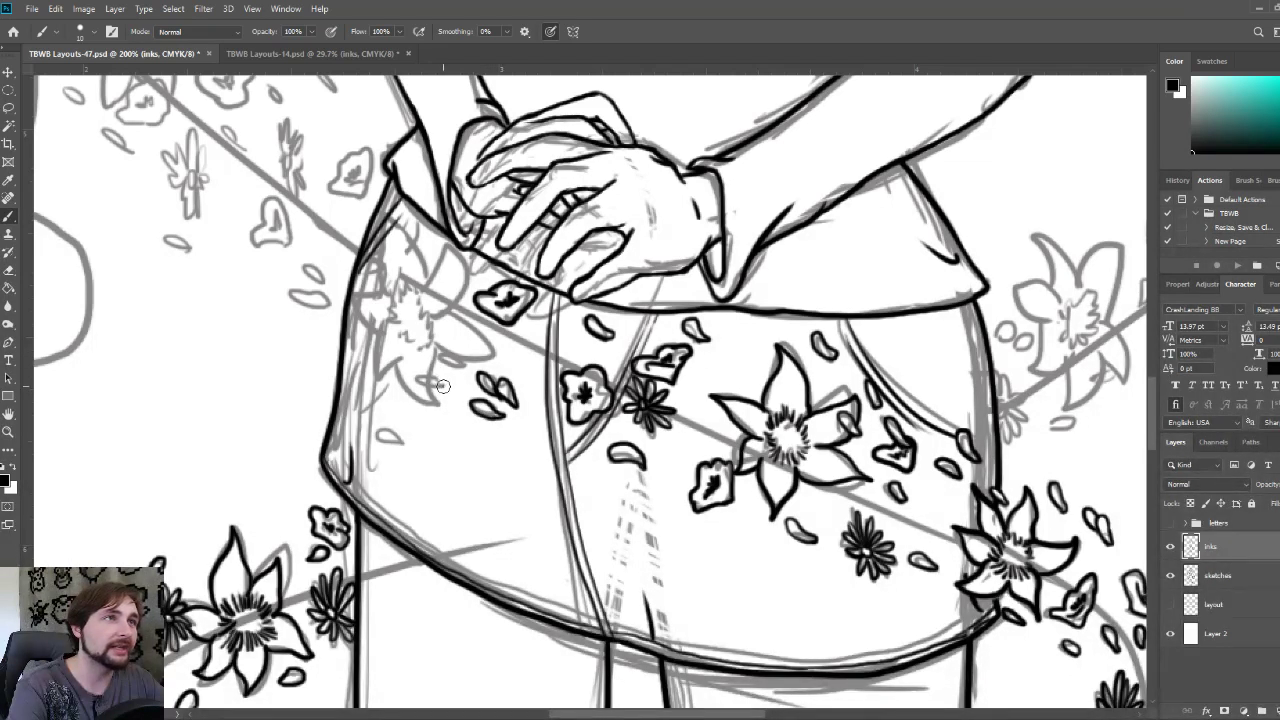
{"action": "mouse_move", "coordinate": [442, 386]}
{"action": "left_mouse_down"}
{"action": "mouse_move", "coordinate": [424, 375]}
{"action": "mouse_move", "coordinate": [445, 385]}
{"action": "mouse_move", "coordinate": [449, 350]}
{"action": "mouse_move", "coordinate": [462, 367]}
{"action": "mouse_move", "coordinate": [447, 359]}
{"action": "left_mouse_up"}
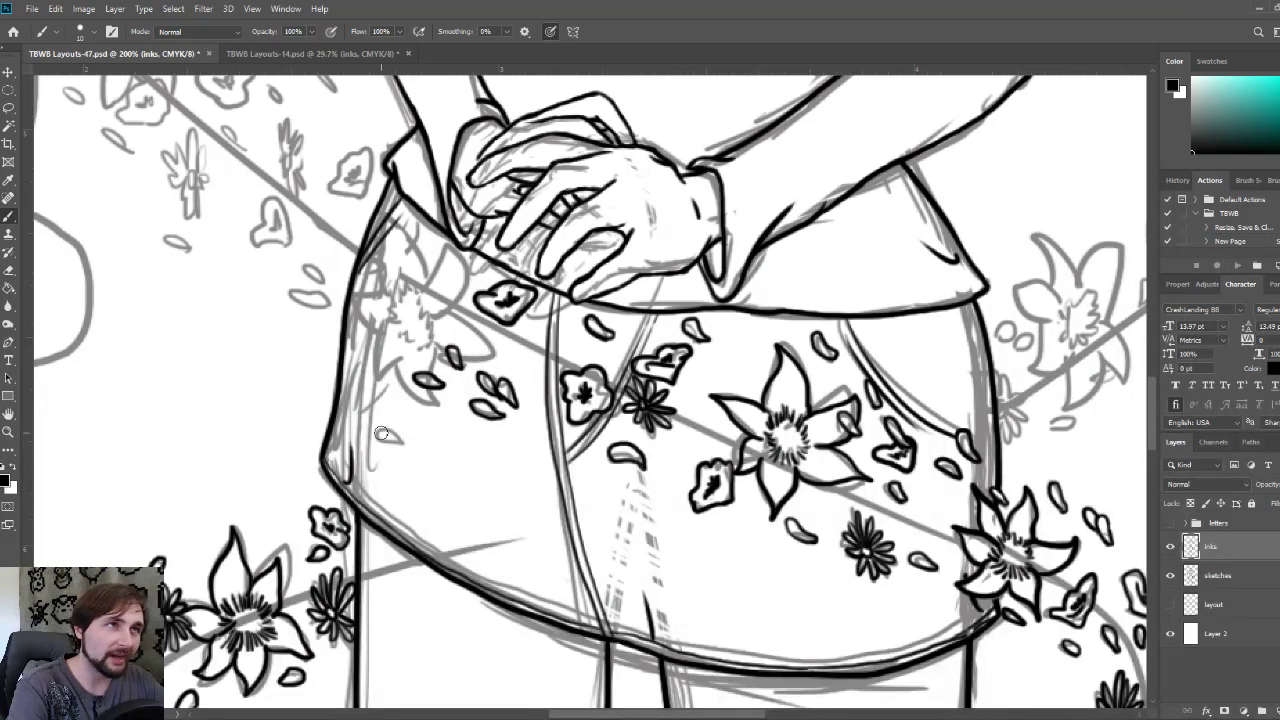
{"action": "mouse_move", "coordinate": [403, 444]}
{"action": "left_mouse_down"}
{"action": "mouse_move", "coordinate": [383, 432]}
{"action": "mouse_move", "coordinate": [399, 432]}
{"action": "left_mouse_up"}
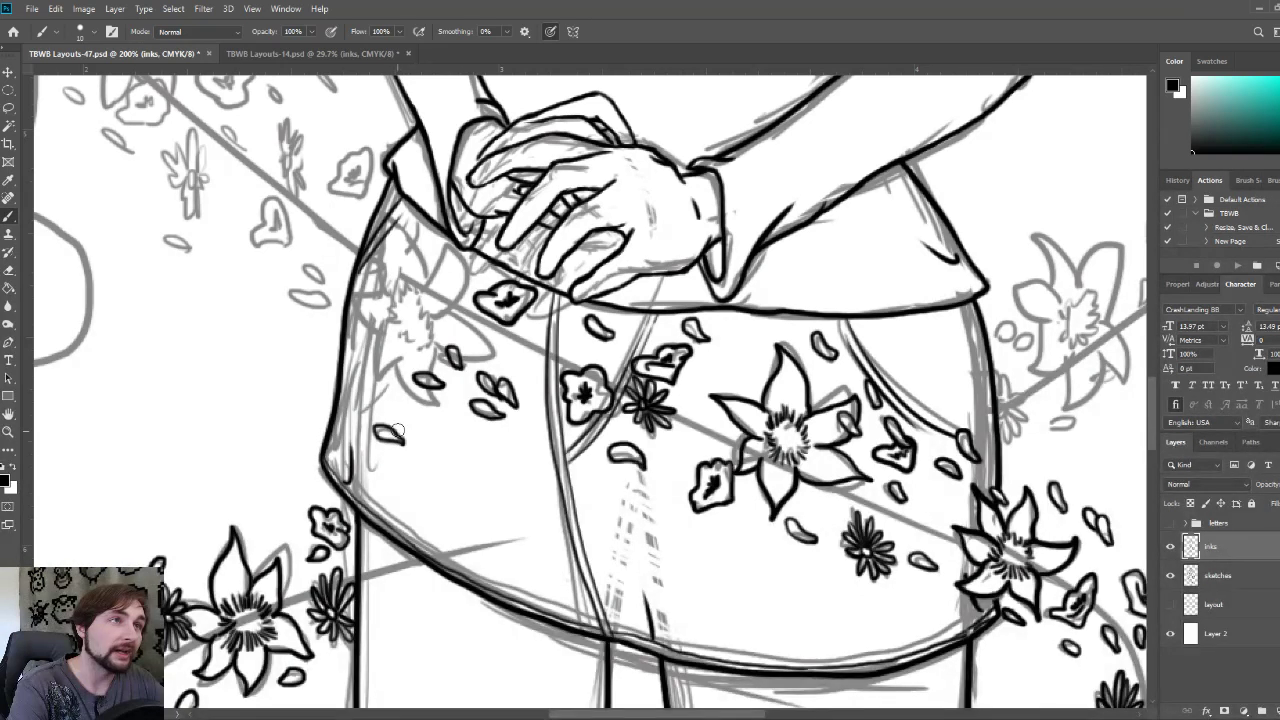
{"action": "mouse_move", "coordinate": [400, 325]}
{"action": "left_mouse_down"}
{"action": "mouse_move", "coordinate": [422, 310]}
{"action": "mouse_move", "coordinate": [402, 323]}
{"action": "mouse_move", "coordinate": [395, 311]}
{"action": "mouse_move", "coordinate": [404, 284]}
{"action": "mouse_move", "coordinate": [418, 297]}
{"action": "mouse_move", "coordinate": [442, 284]}
{"action": "mouse_move", "coordinate": [423, 290]}
{"action": "mouse_move", "coordinate": [448, 241]}
{"action": "mouse_move", "coordinate": [465, 282]}
{"action": "mouse_move", "coordinate": [440, 314]}
{"action": "mouse_move", "coordinate": [488, 347]}
{"action": "mouse_move", "coordinate": [451, 342]}
{"action": "mouse_move", "coordinate": [445, 355]}
{"action": "mouse_move", "coordinate": [441, 345]}
{"action": "mouse_move", "coordinate": [466, 353]}
{"action": "mouse_move", "coordinate": [442, 360]}
{"action": "mouse_move", "coordinate": [428, 344]}
{"action": "mouse_move", "coordinate": [440, 404]}
{"action": "mouse_move", "coordinate": [412, 399]}
{"action": "mouse_move", "coordinate": [393, 350]}
{"action": "mouse_move", "coordinate": [381, 381]}
{"action": "mouse_move", "coordinate": [373, 336]}
{"action": "mouse_move", "coordinate": [385, 310]}
{"action": "mouse_move", "coordinate": [379, 322]}
{"action": "mouse_move", "coordinate": [350, 292]}
{"action": "mouse_move", "coordinate": [396, 294]}
{"action": "mouse_move", "coordinate": [379, 234]}
{"action": "mouse_move", "coordinate": [420, 272]}
{"action": "left_mouse_up"}
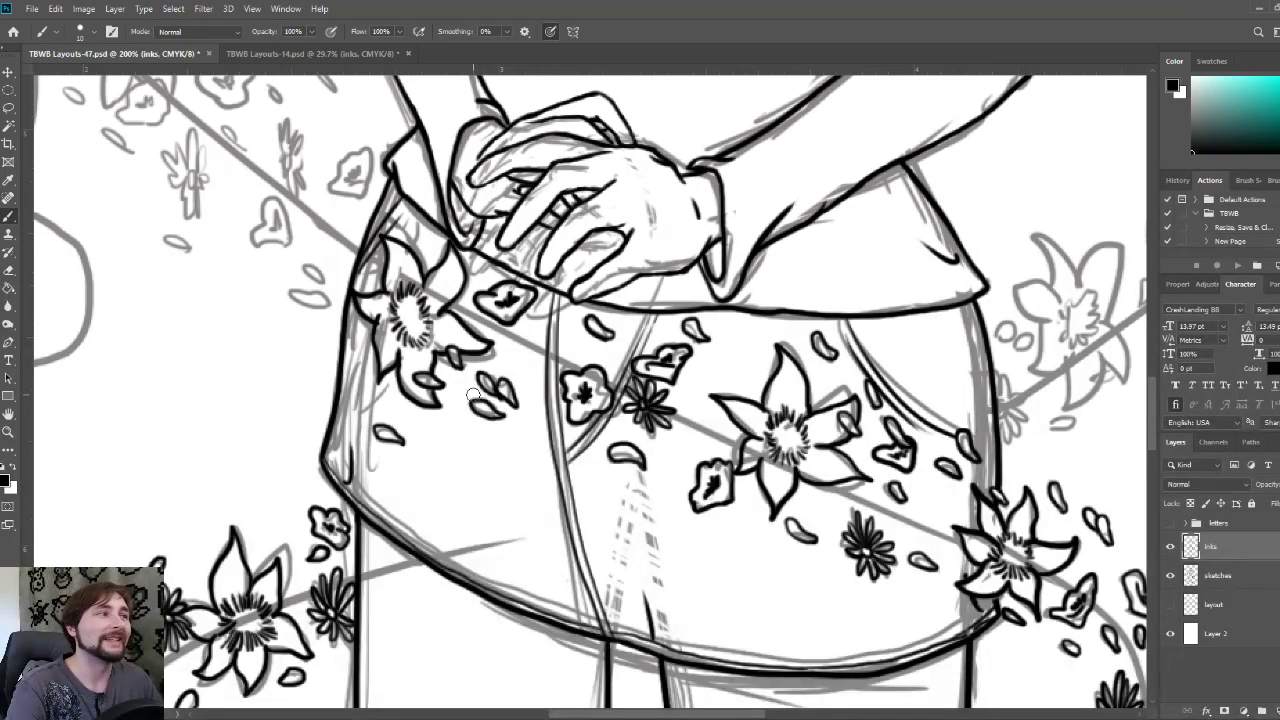
- Ink the blossom beside the shirt's left corner, the two loose petals outside the skirt and the narrow daisy next to the blossom
{"action": "mouse_move", "coordinate": [466, 393]}
{"action": "left_mouse_down"}
{"action": "mouse_move", "coordinate": [548, 492]}
{"action": "mouse_move", "coordinate": [609, 519]}
{"action": "left_mouse_up"}
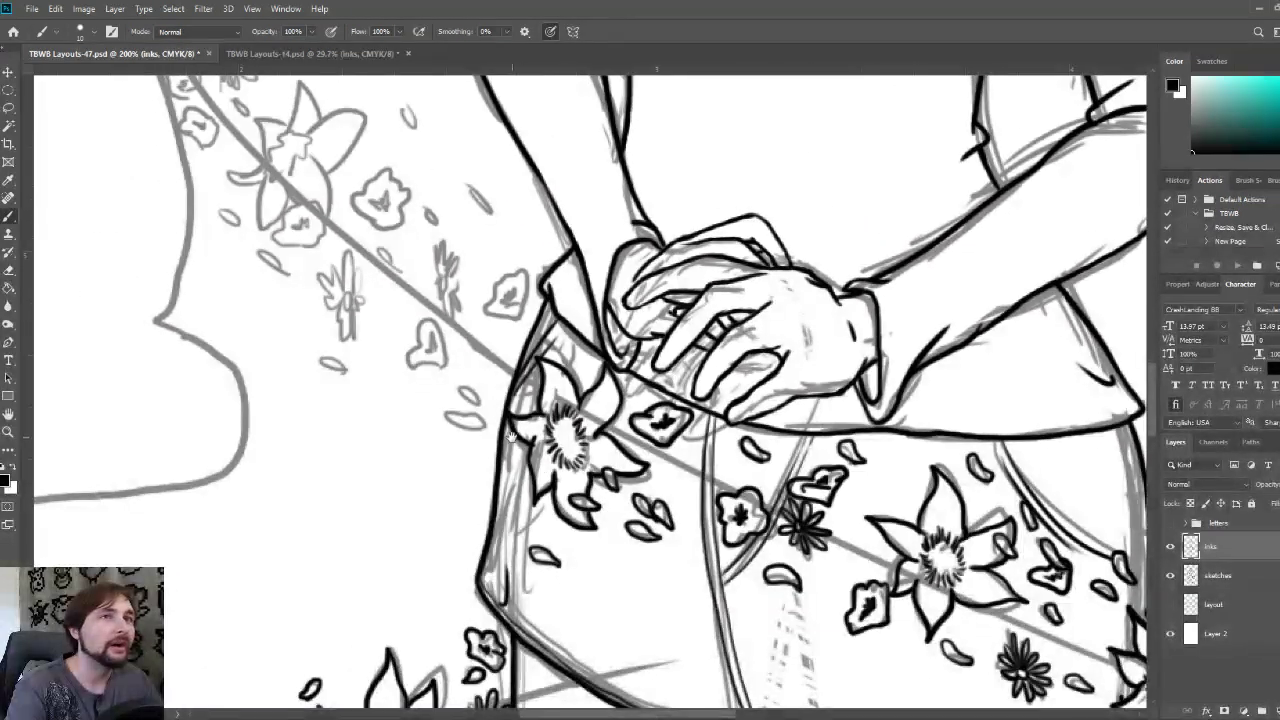
{"action": "left_click_drag", "start_coordinate": [516, 443], "coordinate": [593, 462]}
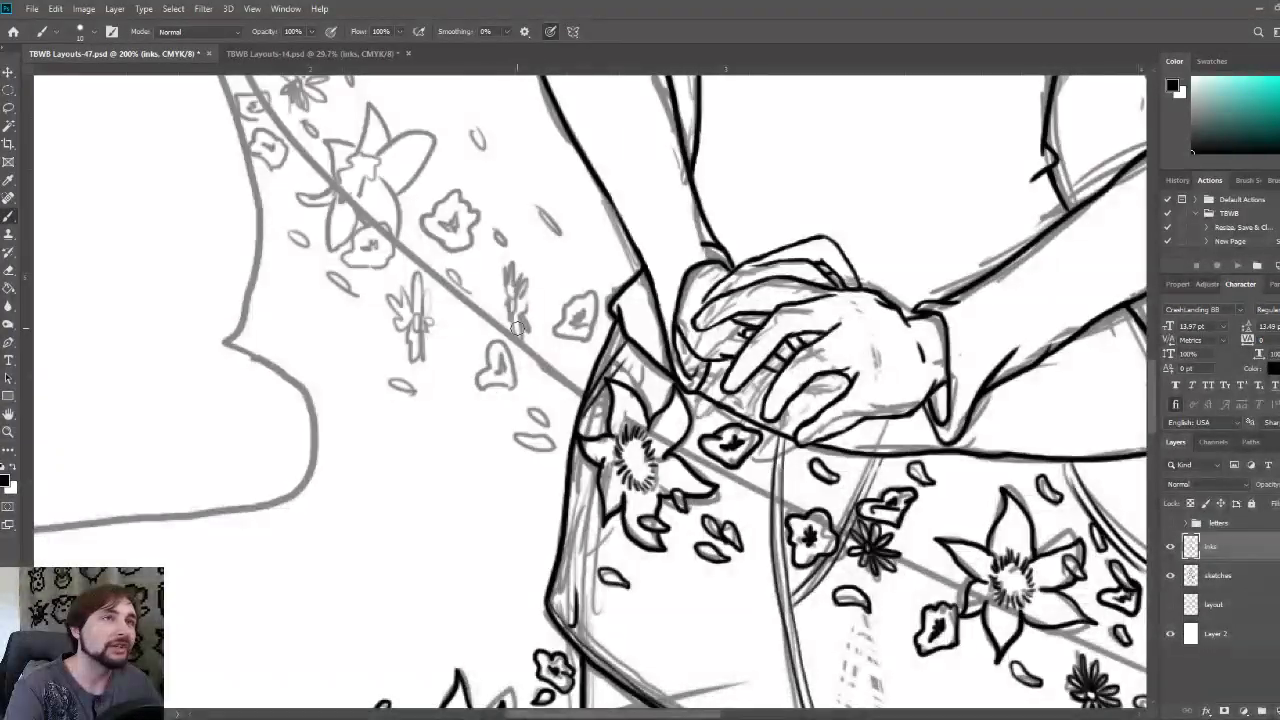
{"action": "mouse_move", "coordinate": [584, 345]}
{"action": "left_mouse_down"}
{"action": "mouse_move", "coordinate": [553, 336]}
{"action": "mouse_move", "coordinate": [568, 296]}
{"action": "mouse_move", "coordinate": [596, 284]}
{"action": "mouse_move", "coordinate": [585, 340]}
{"action": "mouse_move", "coordinate": [570, 328]}
{"action": "mouse_move", "coordinate": [586, 316]}
{"action": "left_mouse_up"}
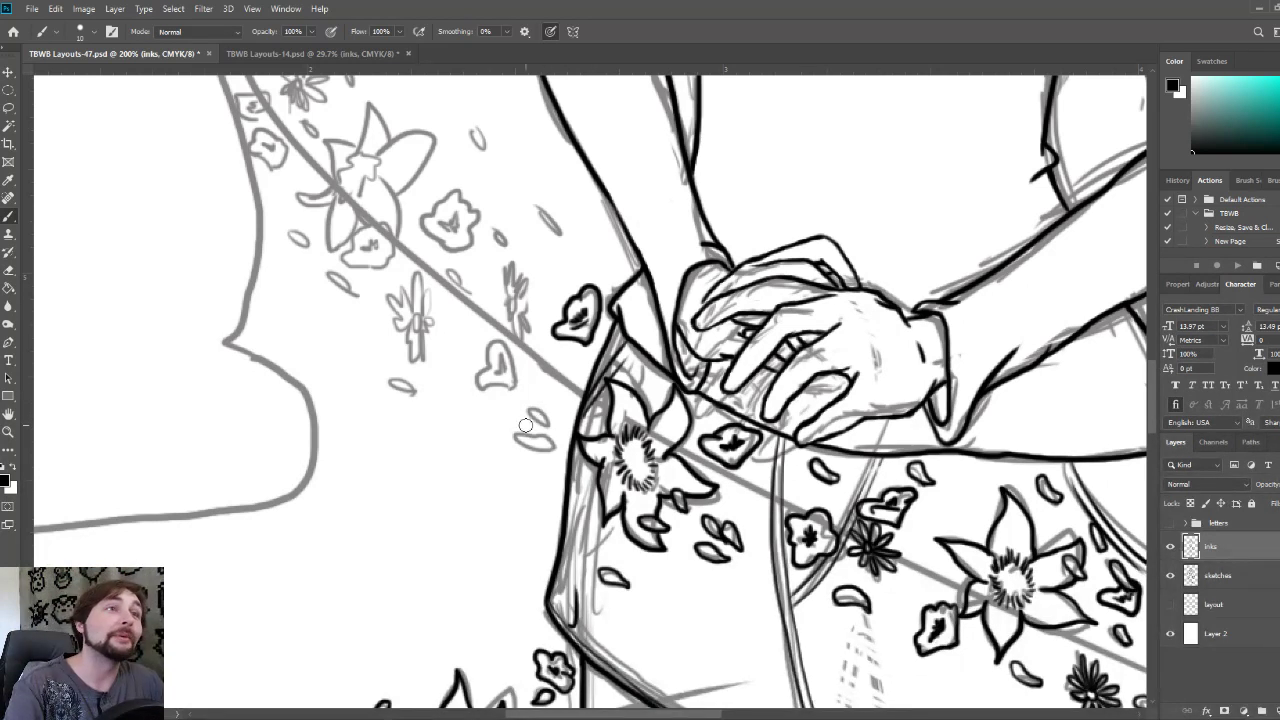
{"action": "mouse_move", "coordinate": [556, 452]}
{"action": "left_mouse_down"}
{"action": "mouse_move", "coordinate": [528, 446]}
{"action": "mouse_move", "coordinate": [534, 424]}
{"action": "mouse_move", "coordinate": [553, 452]}
{"action": "mouse_move", "coordinate": [549, 424]}
{"action": "left_mouse_up"}
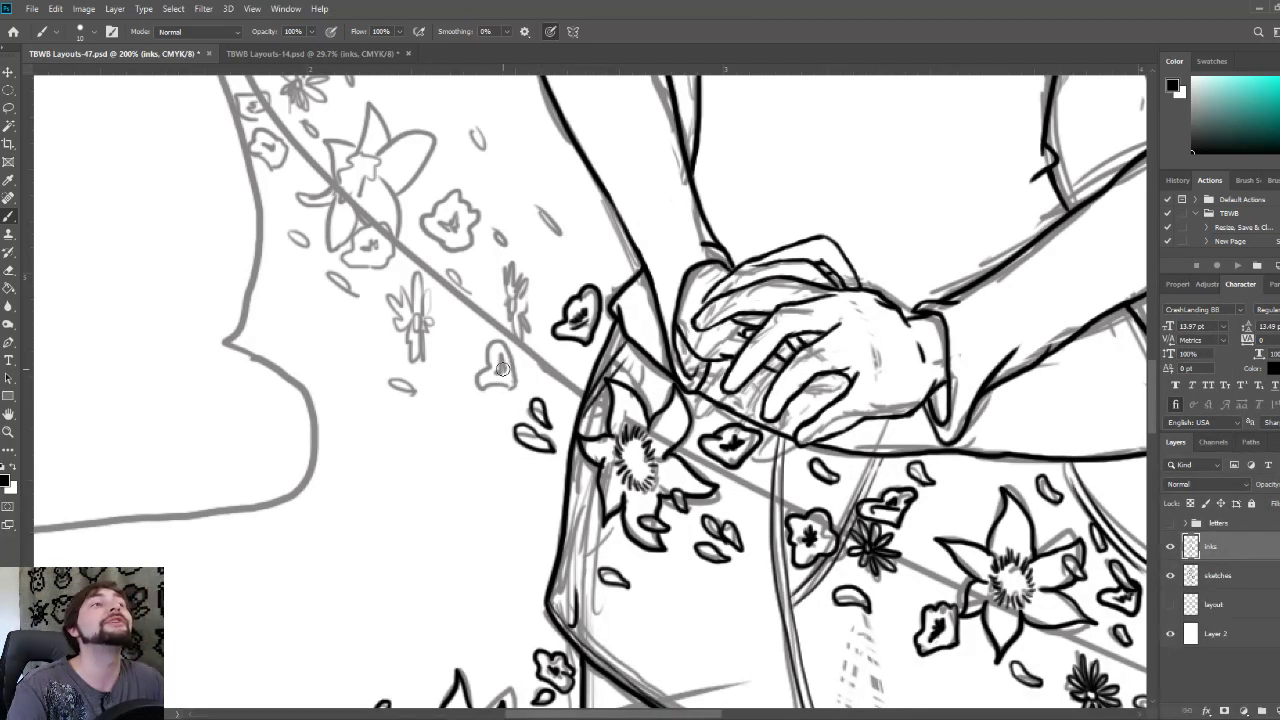
{"action": "left_click_drag", "start_coordinate": [484, 379], "coordinate": [485, 388]}
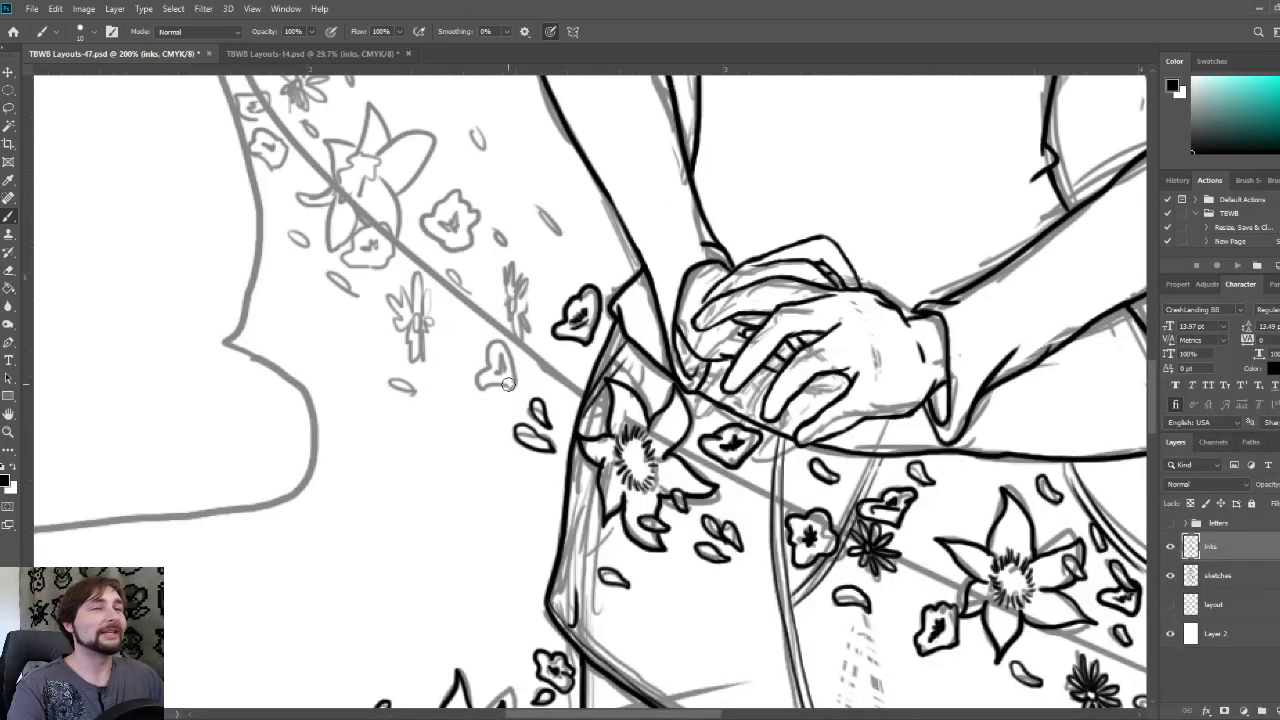
{"action": "left_click_drag", "start_coordinate": [532, 330], "coordinate": [558, 396]}
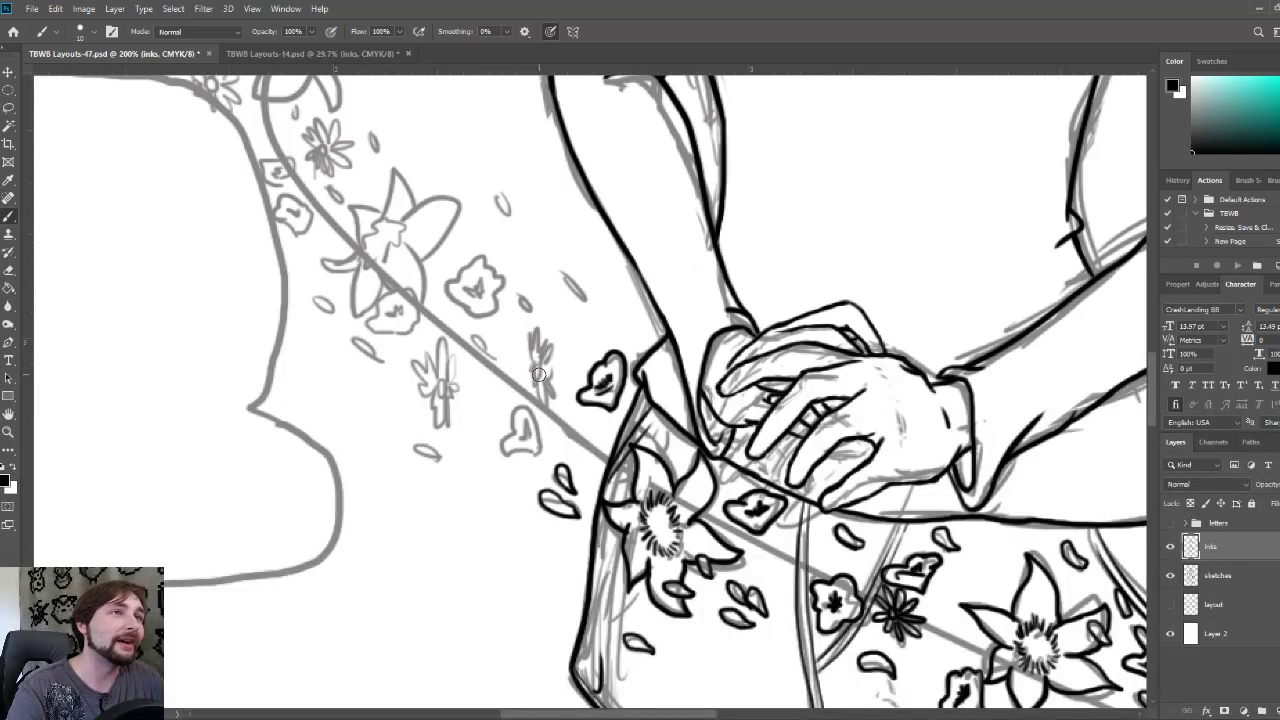
{"action": "mouse_move", "coordinate": [534, 362]}
{"action": "left_mouse_down"}
{"action": "mouse_move", "coordinate": [543, 333]}
{"action": "mouse_move", "coordinate": [545, 369]}
{"action": "mouse_move", "coordinate": [560, 355]}
{"action": "mouse_move", "coordinate": [530, 402]}
{"action": "left_mouse_up"}
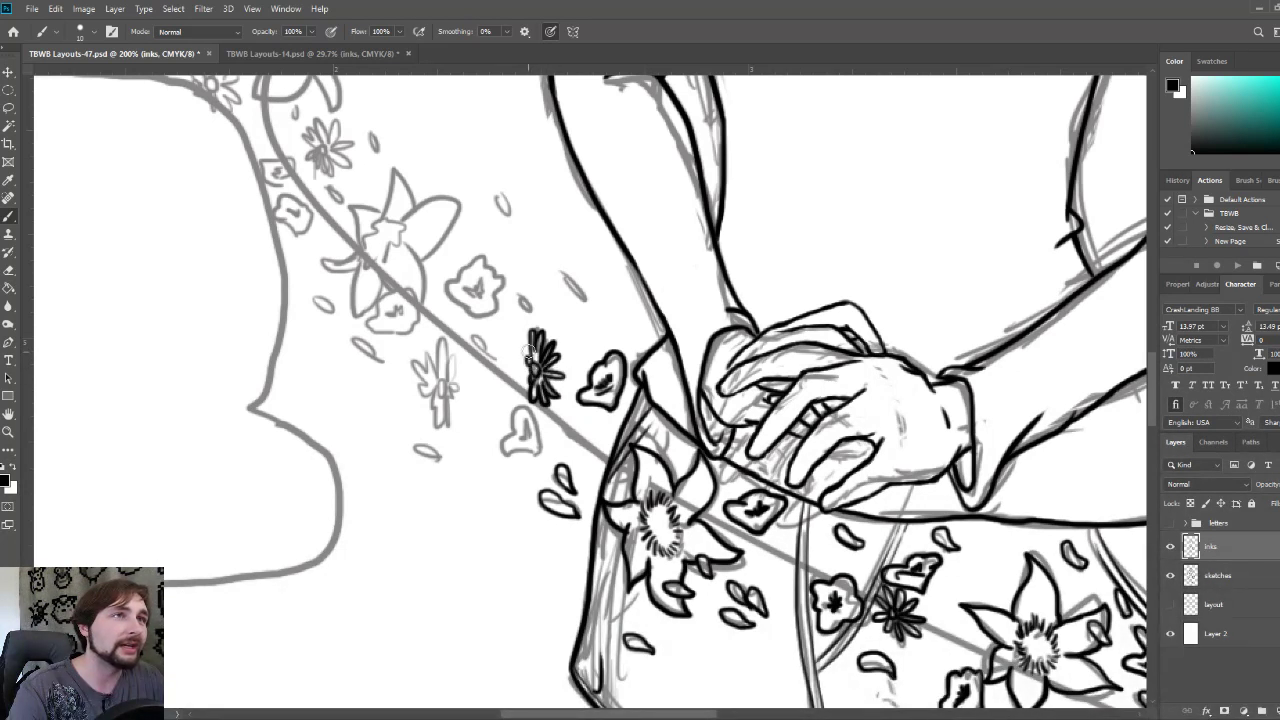
- Ink the loose petals around the narrow daisy, the small blossom below it and the second daisy with the petal beneath
{"action": "mouse_move", "coordinate": [530, 309]}
{"action": "left_mouse_down"}
{"action": "mouse_move", "coordinate": [521, 292]}
{"action": "mouse_move", "coordinate": [531, 308]}
{"action": "mouse_move", "coordinate": [575, 276]}
{"action": "mouse_move", "coordinate": [573, 288]}
{"action": "left_mouse_up"}
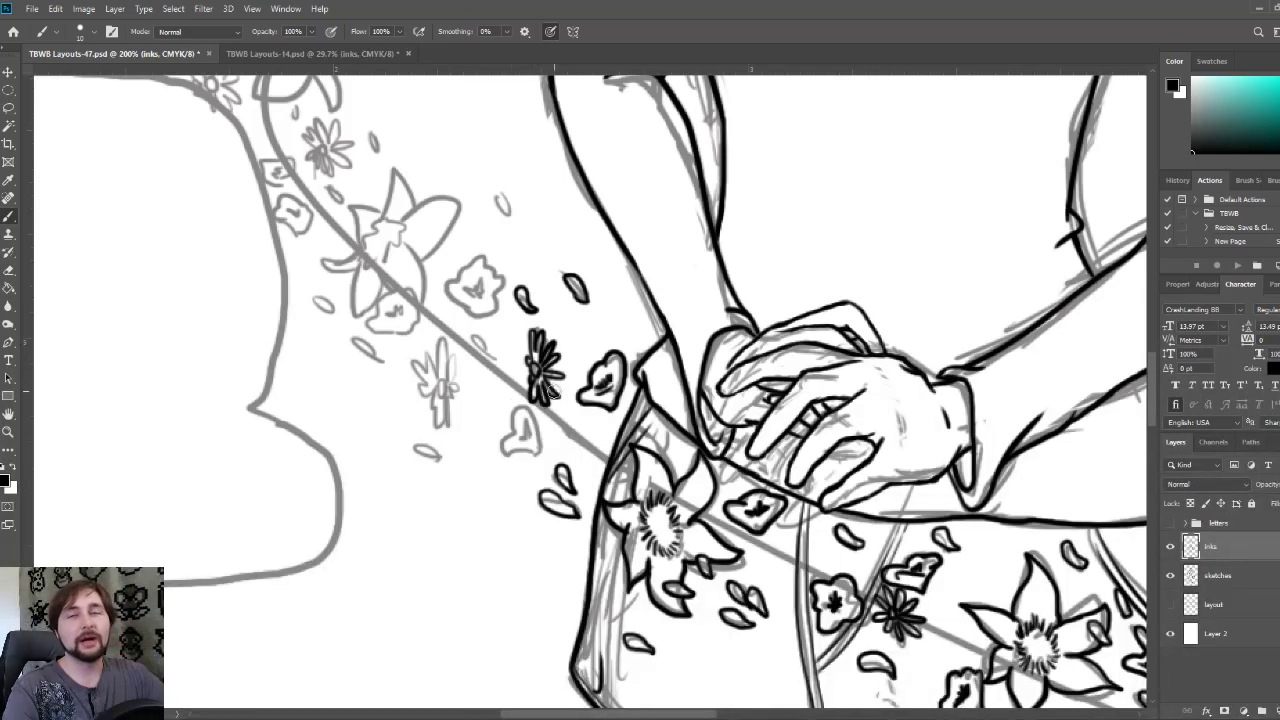
{"action": "mouse_move", "coordinate": [496, 360]}
{"action": "left_mouse_down"}
{"action": "mouse_move", "coordinate": [478, 348]}
{"action": "mouse_move", "coordinate": [482, 330]}
{"action": "mouse_move", "coordinate": [498, 358]}
{"action": "left_mouse_up"}
{"action": "mouse_move", "coordinate": [526, 431]}
{"action": "left_mouse_down"}
{"action": "mouse_move", "coordinate": [538, 456]}
{"action": "mouse_move", "coordinate": [506, 452]}
{"action": "mouse_move", "coordinate": [528, 411]}
{"action": "mouse_move", "coordinate": [545, 420]}
{"action": "mouse_move", "coordinate": [536, 452]}
{"action": "mouse_move", "coordinate": [524, 444]}
{"action": "mouse_move", "coordinate": [532, 424]}
{"action": "left_mouse_up"}
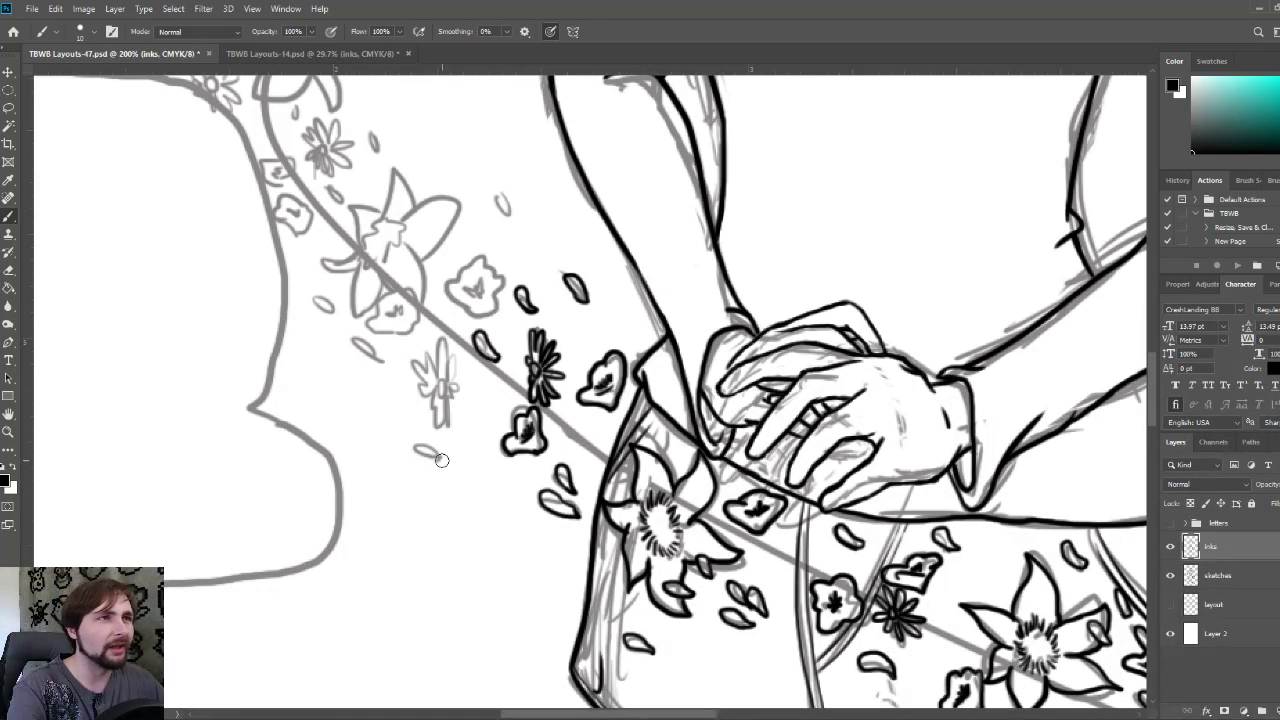
{"action": "mouse_move", "coordinate": [446, 459]}
{"action": "left_mouse_down"}
{"action": "mouse_move", "coordinate": [407, 442]}
{"action": "mouse_move", "coordinate": [448, 460]}
{"action": "left_mouse_up"}
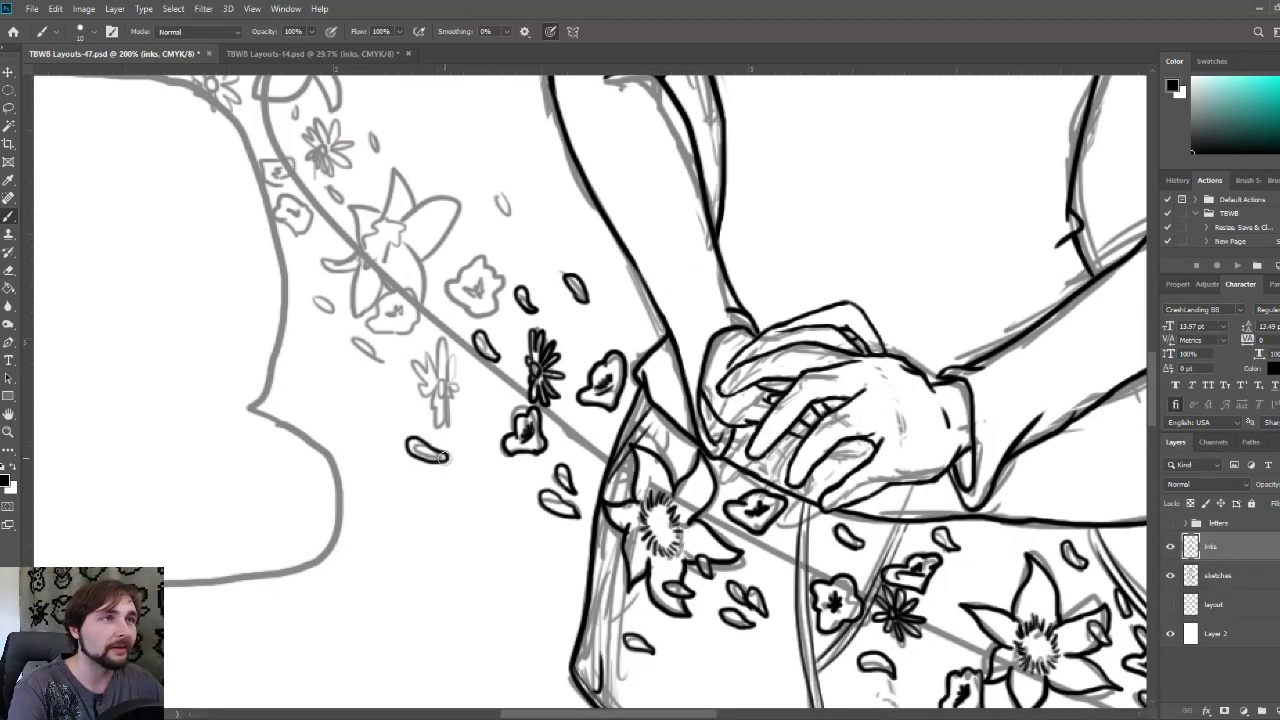
{"action": "mouse_move", "coordinate": [444, 378]}
{"action": "left_mouse_down"}
{"action": "mouse_move", "coordinate": [439, 392]}
{"action": "mouse_move", "coordinate": [444, 378]}
{"action": "mouse_move", "coordinate": [418, 370]}
{"action": "mouse_move", "coordinate": [440, 388]}
{"action": "mouse_move", "coordinate": [431, 402]}
{"action": "mouse_move", "coordinate": [456, 396]}
{"action": "mouse_move", "coordinate": [452, 362]}
{"action": "mouse_move", "coordinate": [458, 380]}
{"action": "left_mouse_up"}
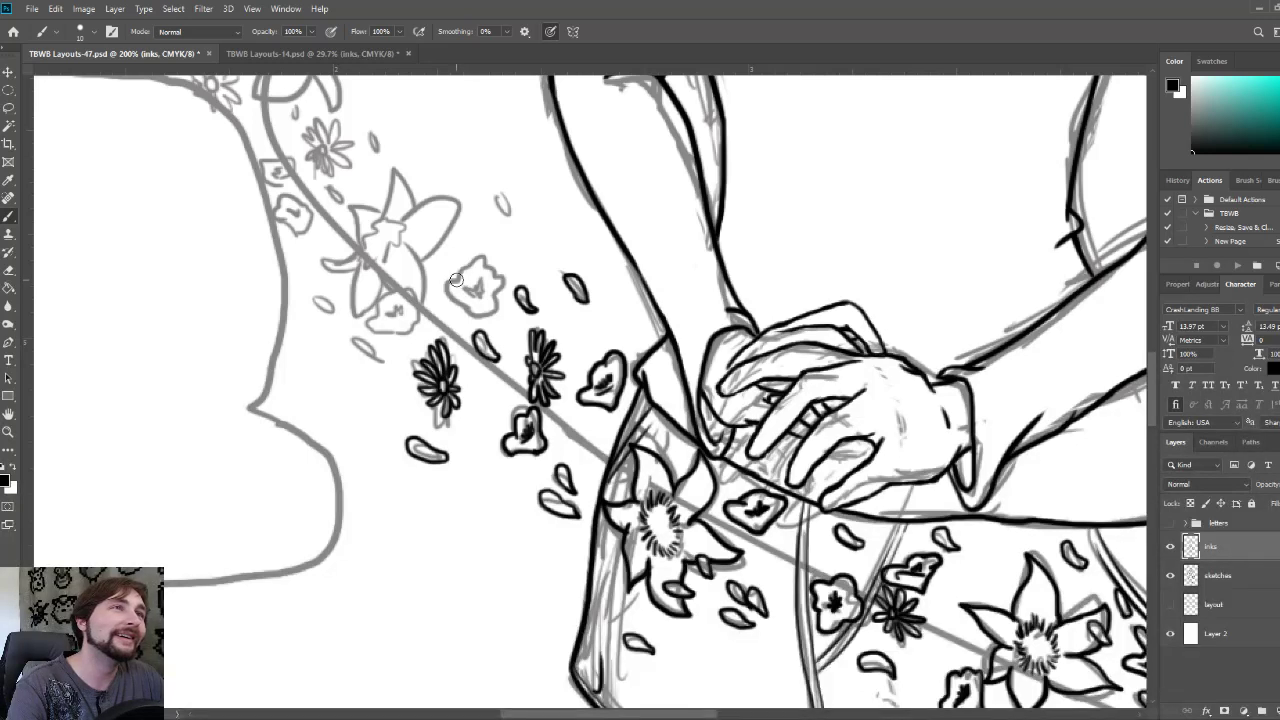
- Ink the blossom above the two daisies, the loose petals around it and the blossom overlapping the next large flower's lower petals
{"action": "mouse_move", "coordinate": [449, 287]}
{"action": "left_mouse_down"}
{"action": "mouse_move", "coordinate": [471, 309]}
{"action": "mouse_move", "coordinate": [505, 280]}
{"action": "mouse_move", "coordinate": [485, 258]}
{"action": "mouse_move", "coordinate": [458, 277]}
{"action": "mouse_move", "coordinate": [480, 260]}
{"action": "mouse_move", "coordinate": [482, 300]}
{"action": "mouse_move", "coordinate": [478, 283]}
{"action": "left_mouse_up"}
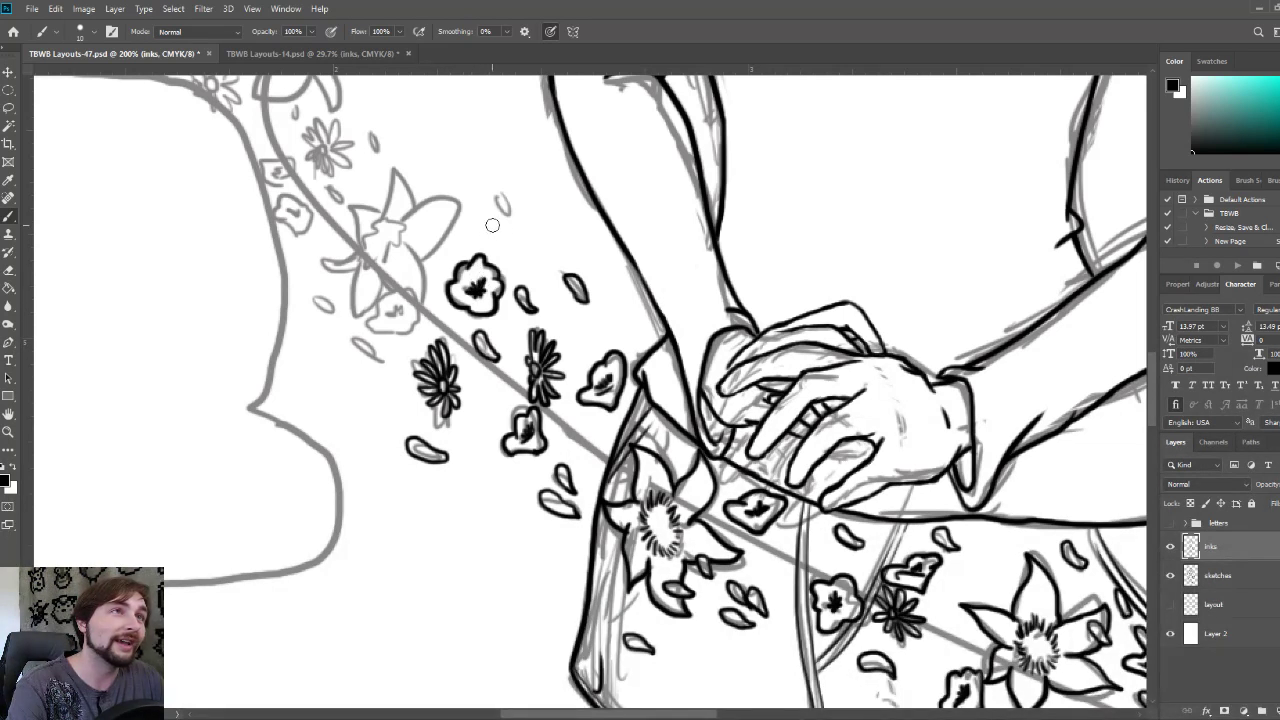
{"action": "mouse_move", "coordinate": [504, 192]}
{"action": "left_mouse_down"}
{"action": "mouse_move", "coordinate": [498, 214]}
{"action": "mouse_move", "coordinate": [508, 208]}
{"action": "left_mouse_up"}
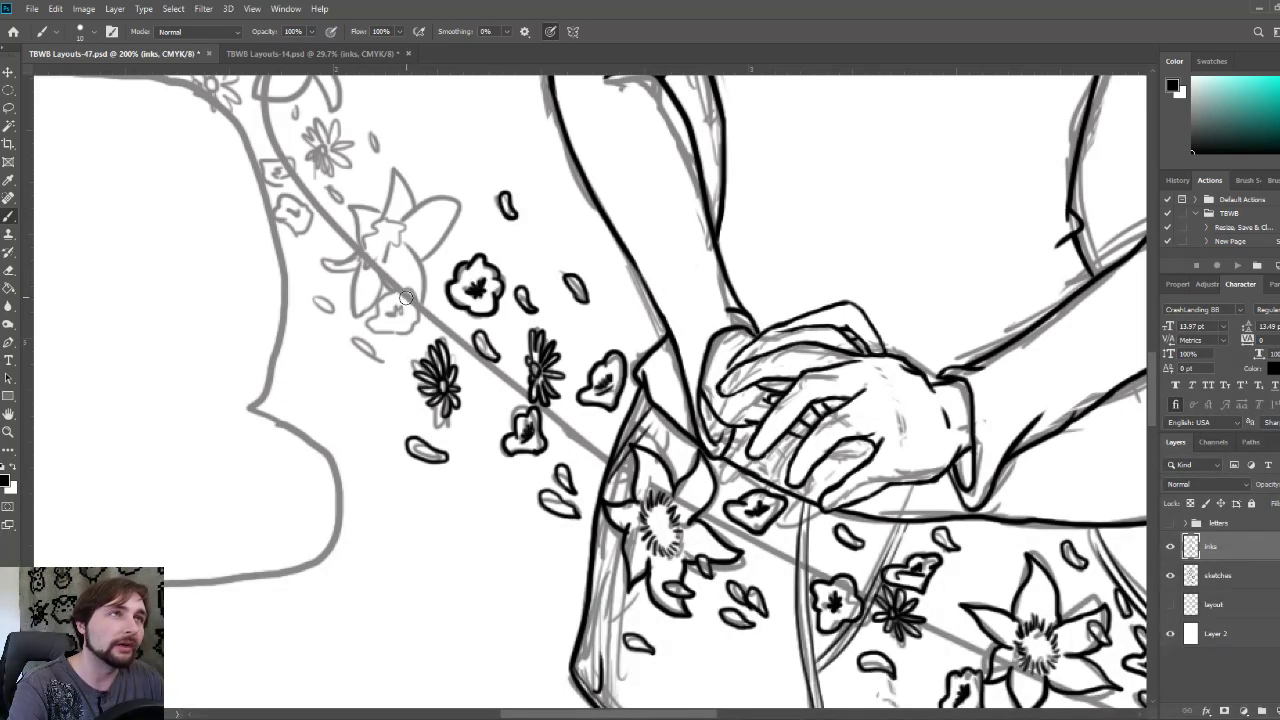
{"action": "mouse_move", "coordinate": [376, 356]}
{"action": "left_mouse_down"}
{"action": "mouse_move", "coordinate": [352, 340]}
{"action": "mouse_move", "coordinate": [382, 358]}
{"action": "left_mouse_up"}
{"action": "left_click_drag", "start_coordinate": [411, 299], "coordinate": [543, 408]}
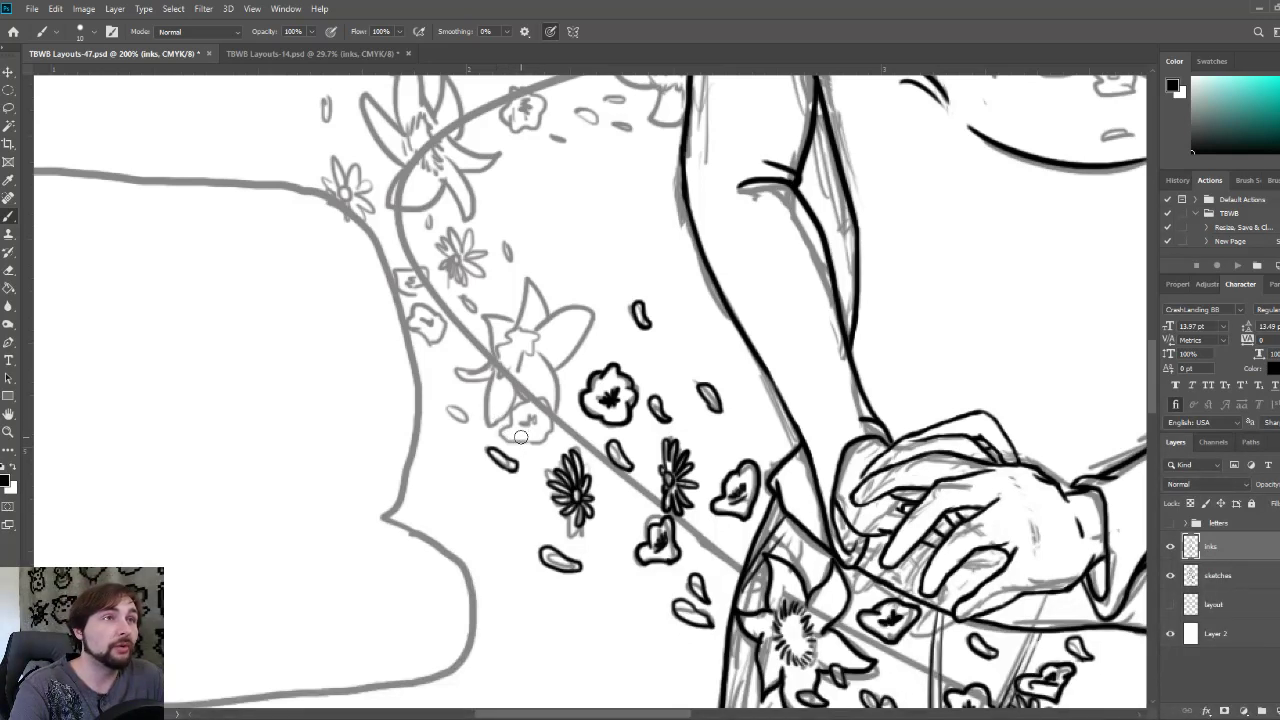
{"action": "mouse_move", "coordinate": [526, 441]}
{"action": "left_mouse_down"}
{"action": "mouse_move", "coordinate": [505, 440]}
{"action": "mouse_move", "coordinate": [502, 420]}
{"action": "mouse_move", "coordinate": [552, 400]}
{"action": "mouse_move", "coordinate": [535, 441]}
{"action": "mouse_move", "coordinate": [548, 412]}
{"action": "mouse_move", "coordinate": [534, 414]}
{"action": "left_mouse_up"}
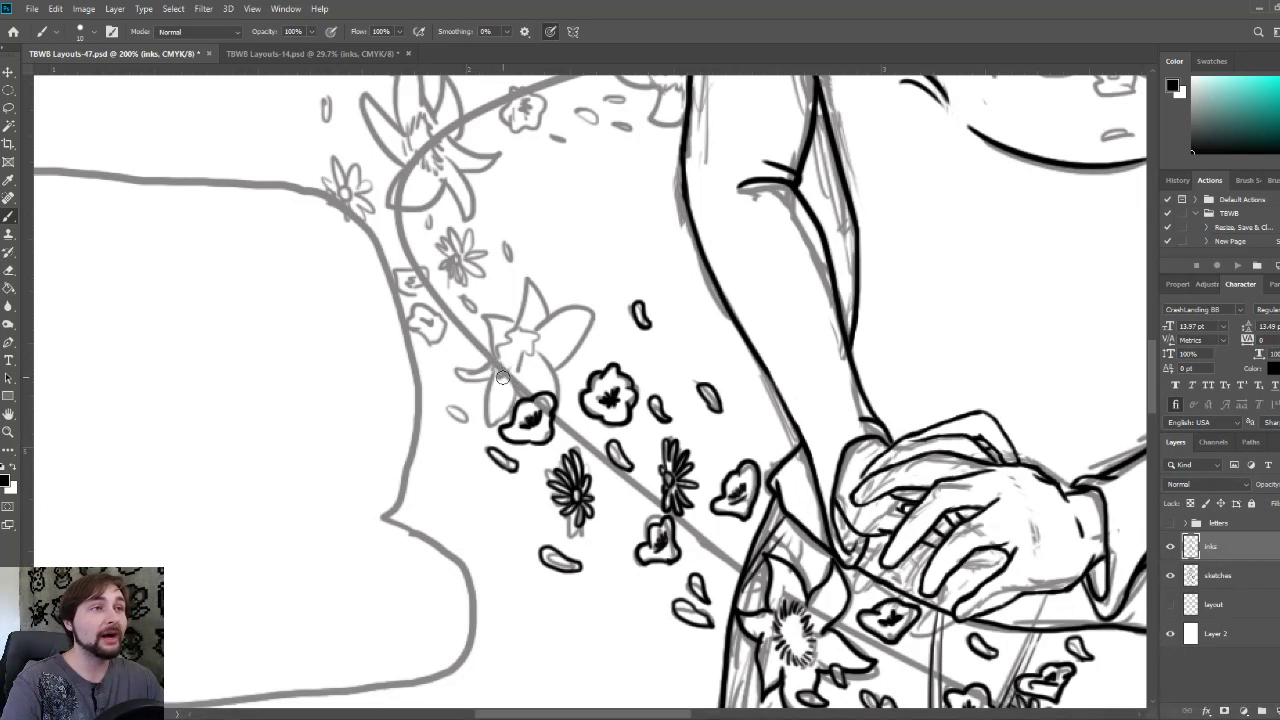
- Ink the large flower behind the overlapping blossom with its stamens and pointed petals, plus the tiny loose petal beside it
{"action": "mouse_move", "coordinate": [500, 367]}
{"action": "left_mouse_down"}
{"action": "mouse_move", "coordinate": [528, 354]}
{"action": "mouse_move", "coordinate": [536, 322]}
{"action": "mouse_move", "coordinate": [500, 364]}
{"action": "mouse_move", "coordinate": [508, 332]}
{"action": "mouse_move", "coordinate": [531, 328]}
{"action": "left_mouse_up"}
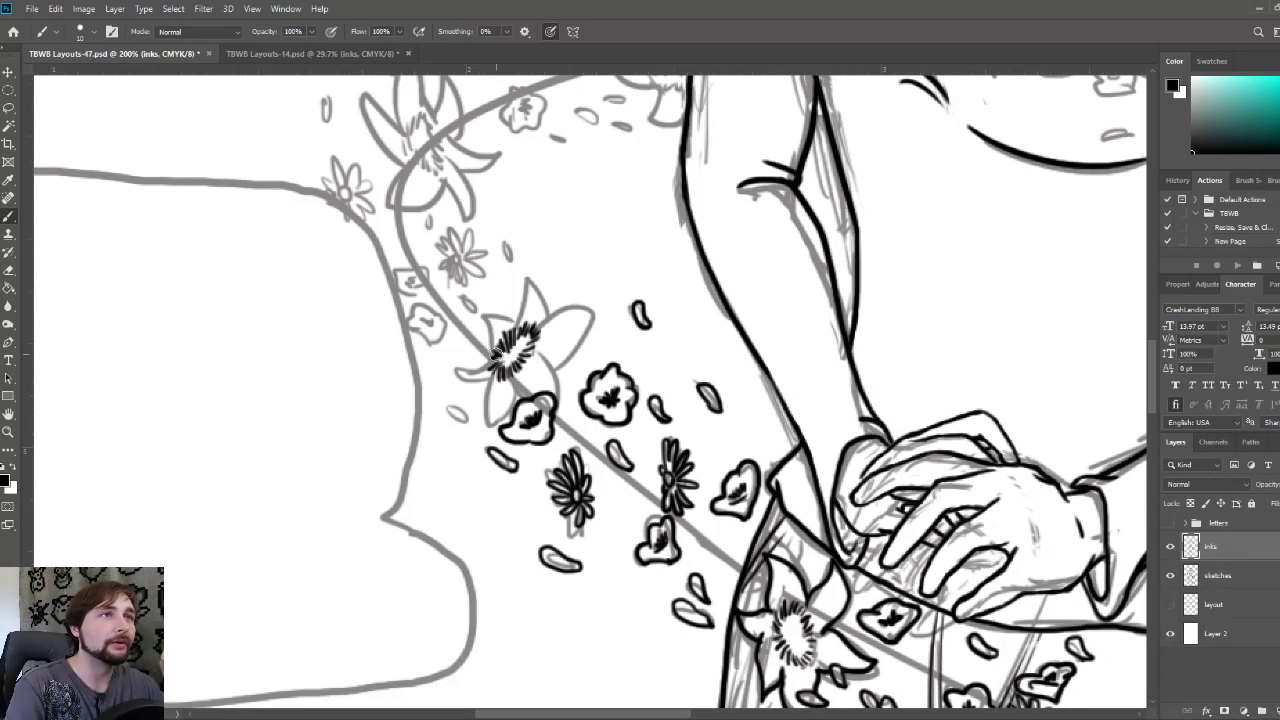
{"action": "mouse_move", "coordinate": [497, 352]}
{"action": "left_mouse_down"}
{"action": "mouse_move", "coordinate": [486, 314]}
{"action": "mouse_move", "coordinate": [533, 313]}
{"action": "mouse_move", "coordinate": [520, 321]}
{"action": "mouse_move", "coordinate": [533, 283]}
{"action": "mouse_move", "coordinate": [545, 325]}
{"action": "mouse_move", "coordinate": [492, 382]}
{"action": "left_mouse_up"}
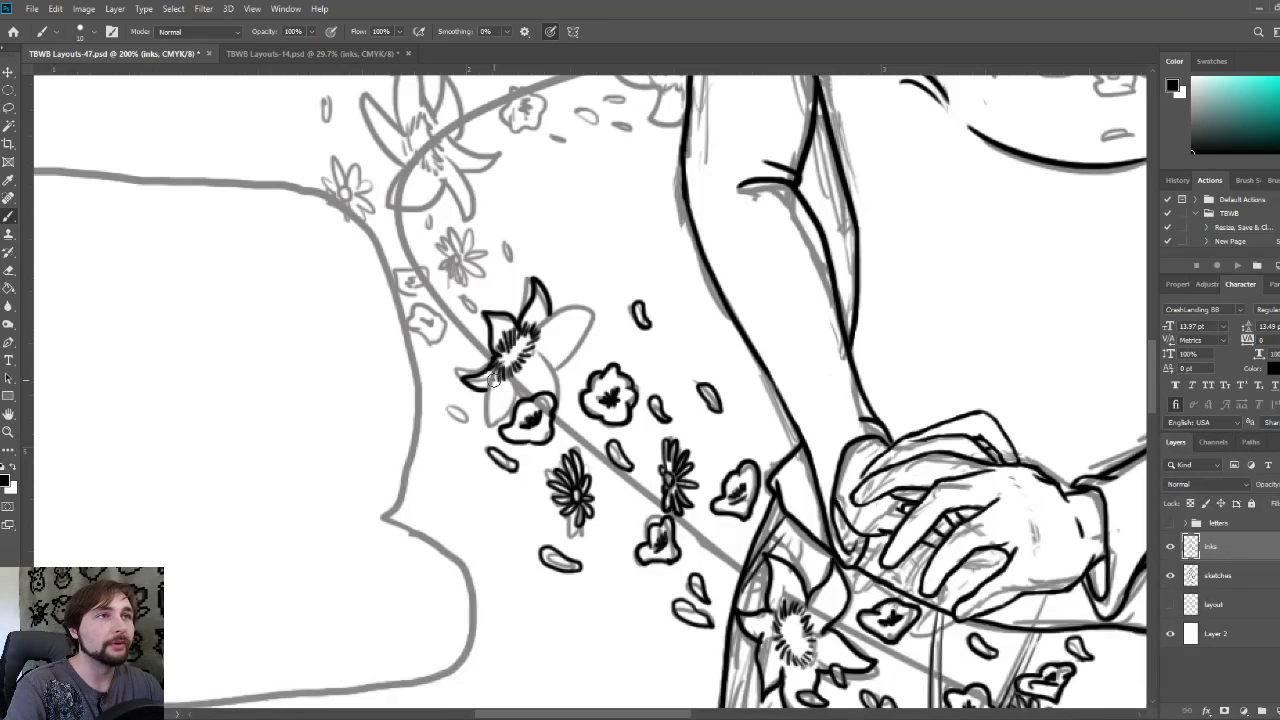
{"action": "mouse_move", "coordinate": [494, 379]}
{"action": "left_mouse_down"}
{"action": "mouse_move", "coordinate": [486, 428]}
{"action": "mouse_move", "coordinate": [517, 385]}
{"action": "mouse_move", "coordinate": [561, 393]}
{"action": "mouse_move", "coordinate": [552, 401]}
{"action": "mouse_move", "coordinate": [533, 360]}
{"action": "left_mouse_up"}
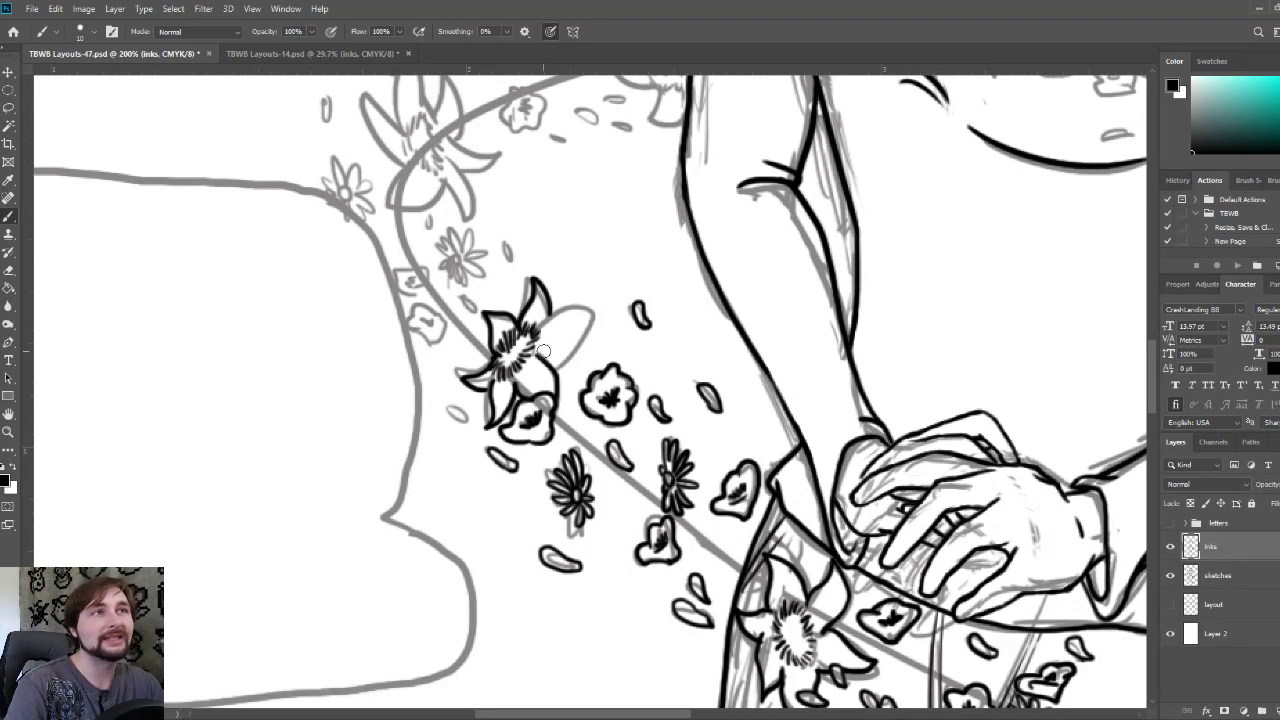
{"action": "mouse_move", "coordinate": [544, 360]}
{"action": "left_mouse_down"}
{"action": "mouse_move", "coordinate": [587, 319]}
{"action": "mouse_move", "coordinate": [551, 309]}
{"action": "mouse_move", "coordinate": [537, 331]}
{"action": "mouse_move", "coordinate": [594, 314]}
{"action": "left_mouse_up"}
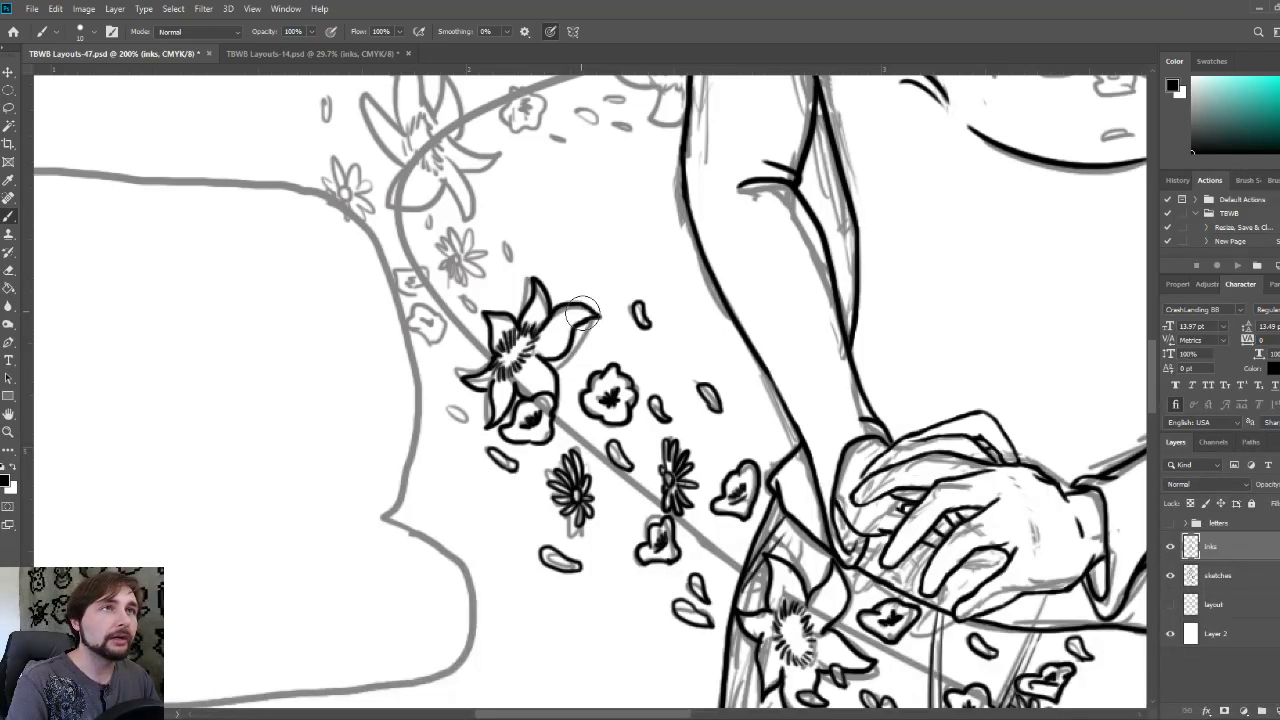
{"action": "key", "text": "bracketleft"}
{"action": "key", "text": "bracketleft"}
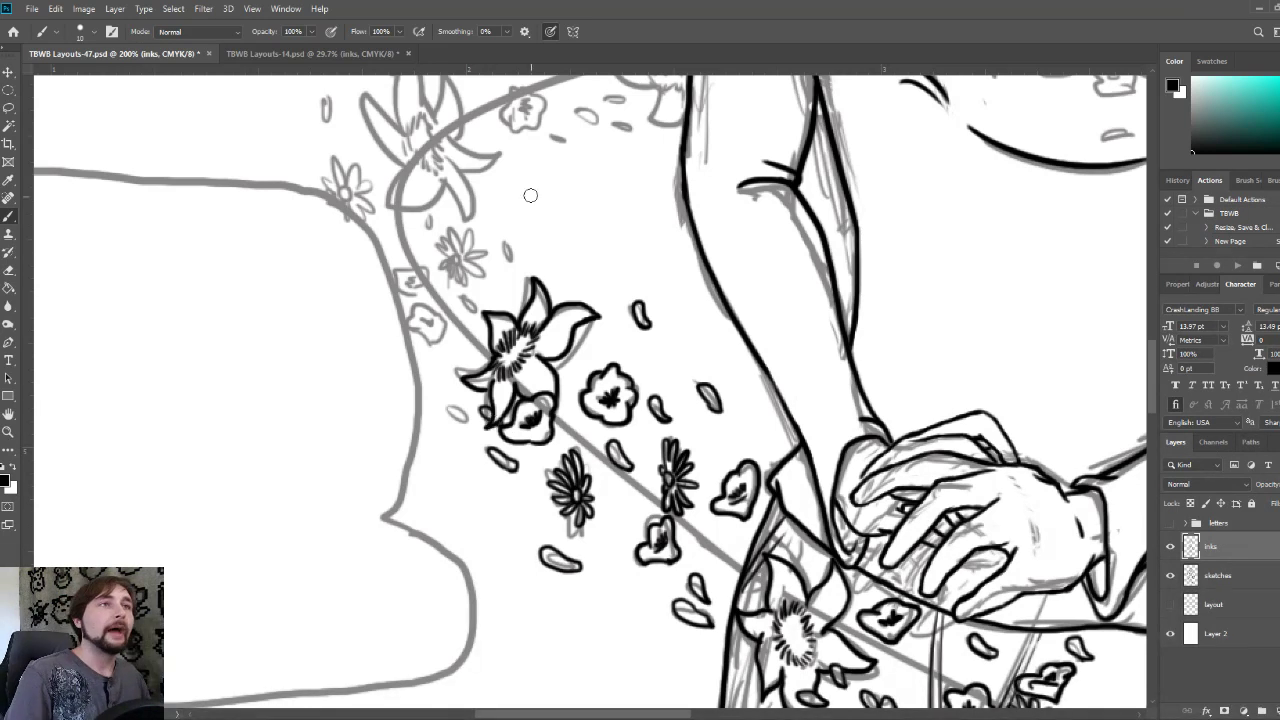
- Ink the daisy above the large flower, the two small blossoms along the curved grey outline and the loose petals around them
{"action": "left_click_drag", "start_coordinate": [527, 300], "coordinate": [620, 405]}
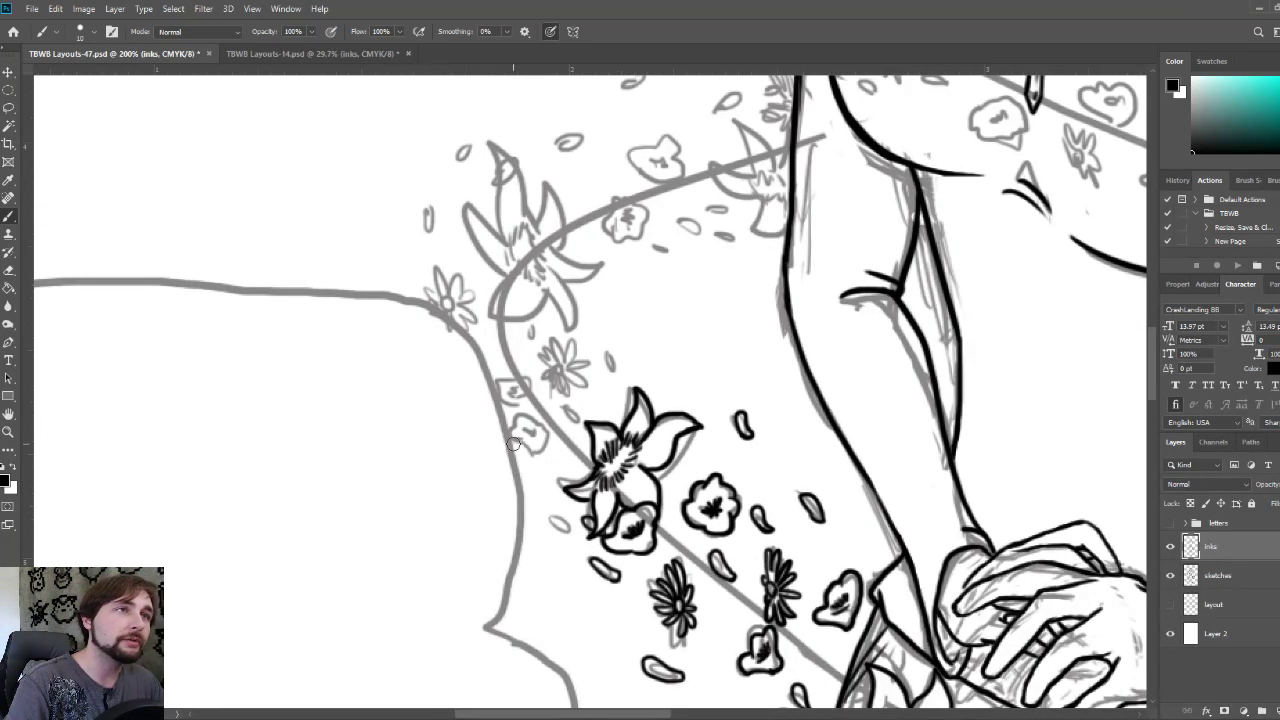
{"action": "mouse_move", "coordinate": [512, 442]}
{"action": "left_mouse_down"}
{"action": "mouse_move", "coordinate": [548, 436]}
{"action": "mouse_move", "coordinate": [525, 447]}
{"action": "mouse_move", "coordinate": [509, 436]}
{"action": "mouse_move", "coordinate": [535, 451]}
{"action": "mouse_move", "coordinate": [543, 440]}
{"action": "mouse_move", "coordinate": [516, 441]}
{"action": "mouse_move", "coordinate": [531, 450]}
{"action": "mouse_move", "coordinate": [525, 431]}
{"action": "mouse_move", "coordinate": [578, 396]}
{"action": "left_mouse_up"}
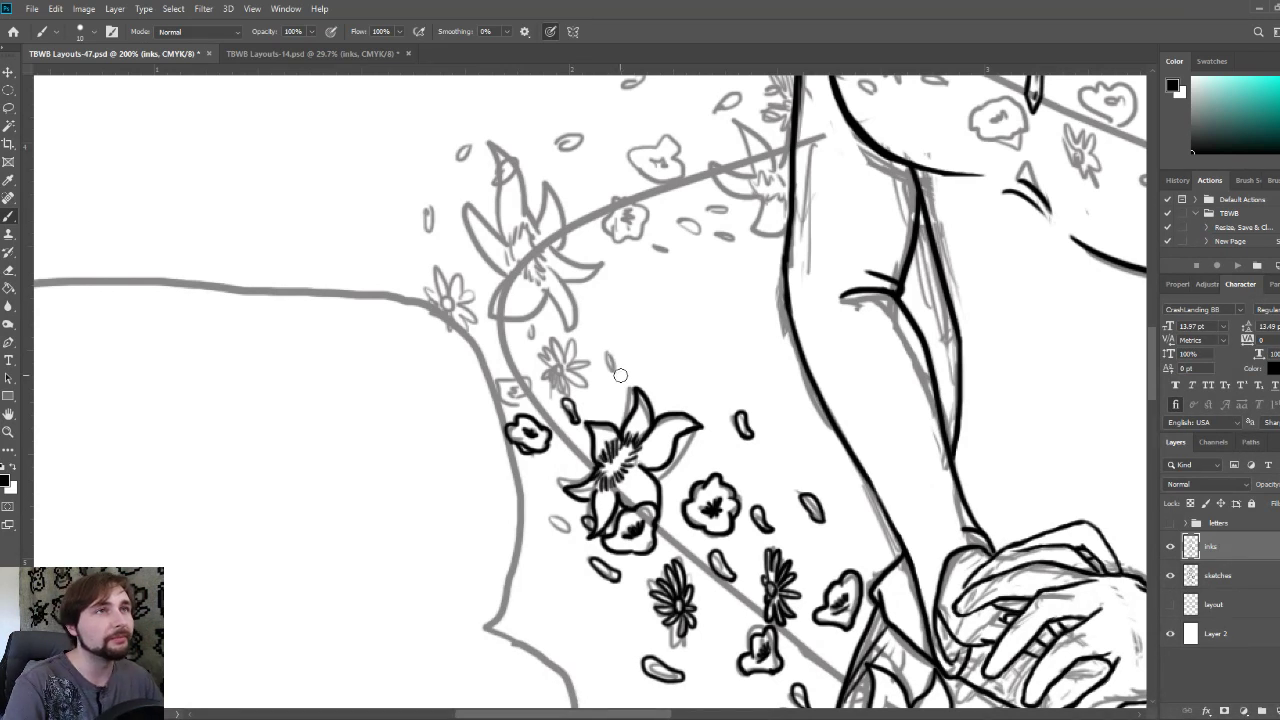
{"action": "left_click_drag", "start_coordinate": [613, 374], "coordinate": [616, 378]}
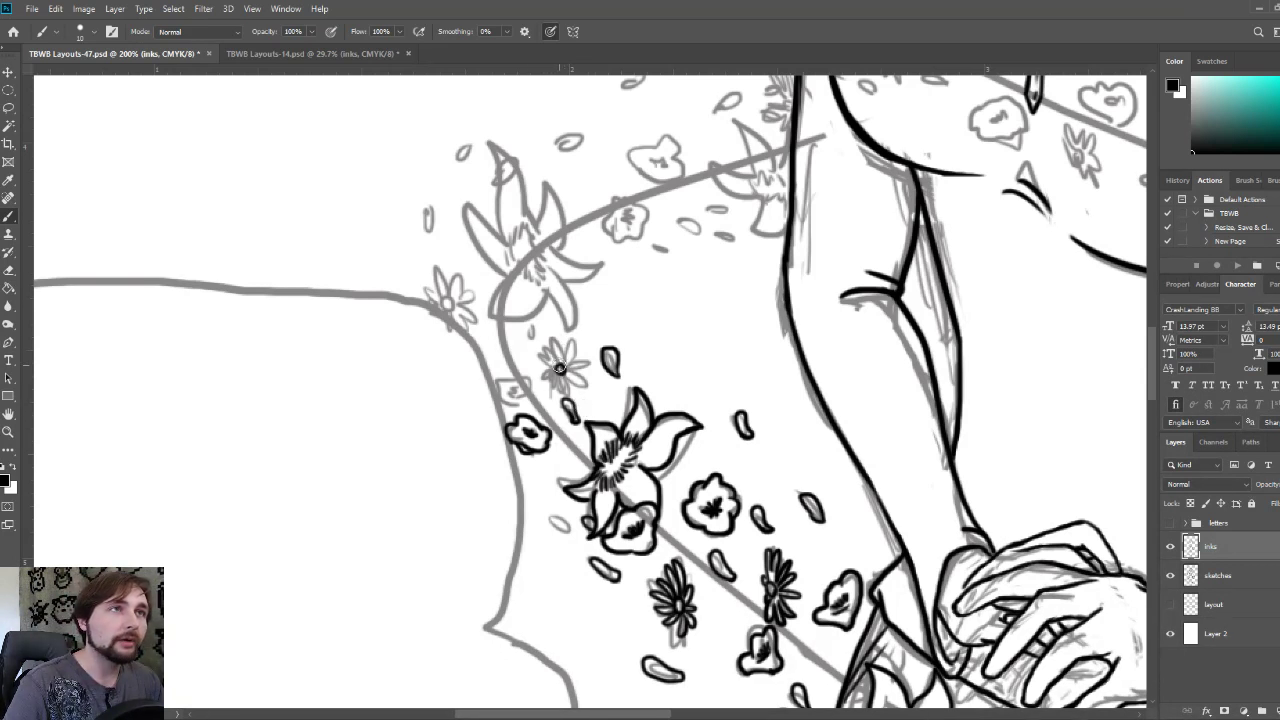
{"action": "mouse_move", "coordinate": [556, 360]}
{"action": "left_mouse_down"}
{"action": "mouse_move", "coordinate": [550, 338]}
{"action": "mouse_move", "coordinate": [591, 385]}
{"action": "mouse_move", "coordinate": [573, 392]}
{"action": "mouse_move", "coordinate": [560, 377]}
{"action": "left_mouse_up"}
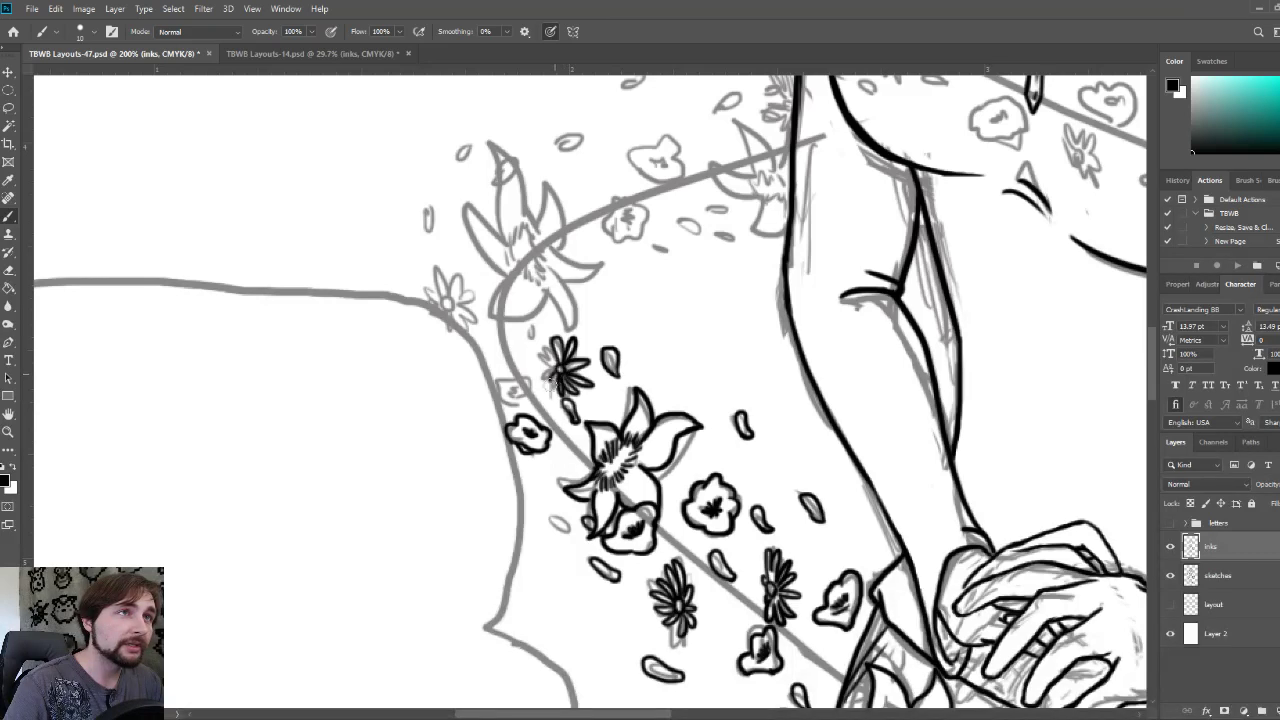
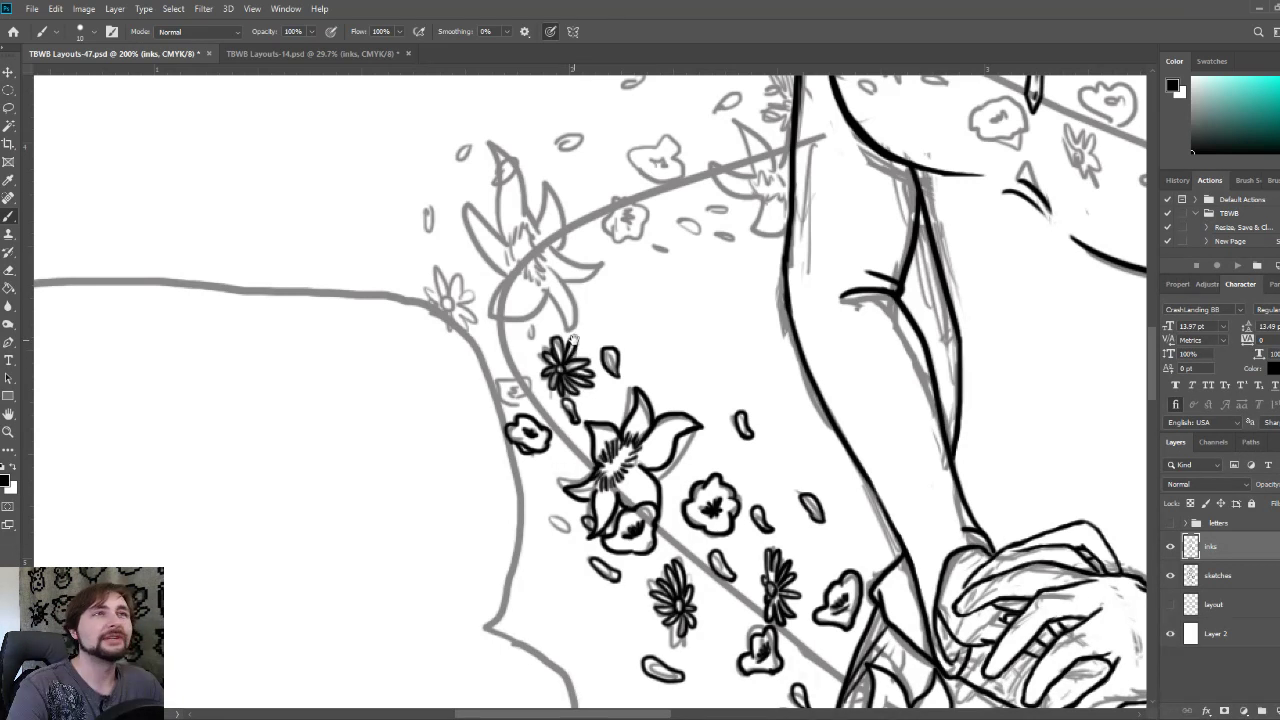
{"action": "left_click_drag", "start_coordinate": [574, 340], "coordinate": [585, 419]}
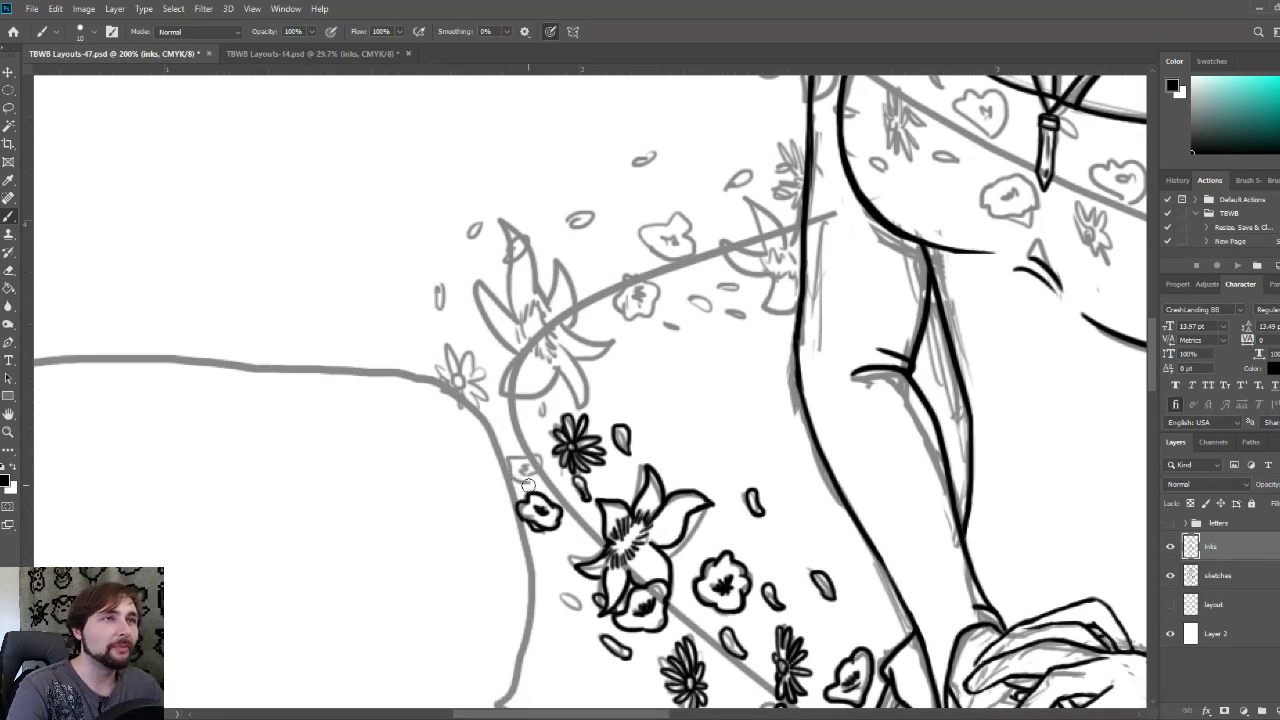
{"action": "mouse_move", "coordinate": [508, 479]}
{"action": "left_mouse_down"}
{"action": "mouse_move", "coordinate": [522, 488]}
{"action": "mouse_move", "coordinate": [540, 470]}
{"action": "mouse_move", "coordinate": [506, 480]}
{"action": "mouse_move", "coordinate": [506, 466]}
{"action": "mouse_move", "coordinate": [540, 452]}
{"action": "mouse_move", "coordinate": [548, 470]}
{"action": "mouse_move", "coordinate": [521, 466]}
{"action": "left_mouse_up"}
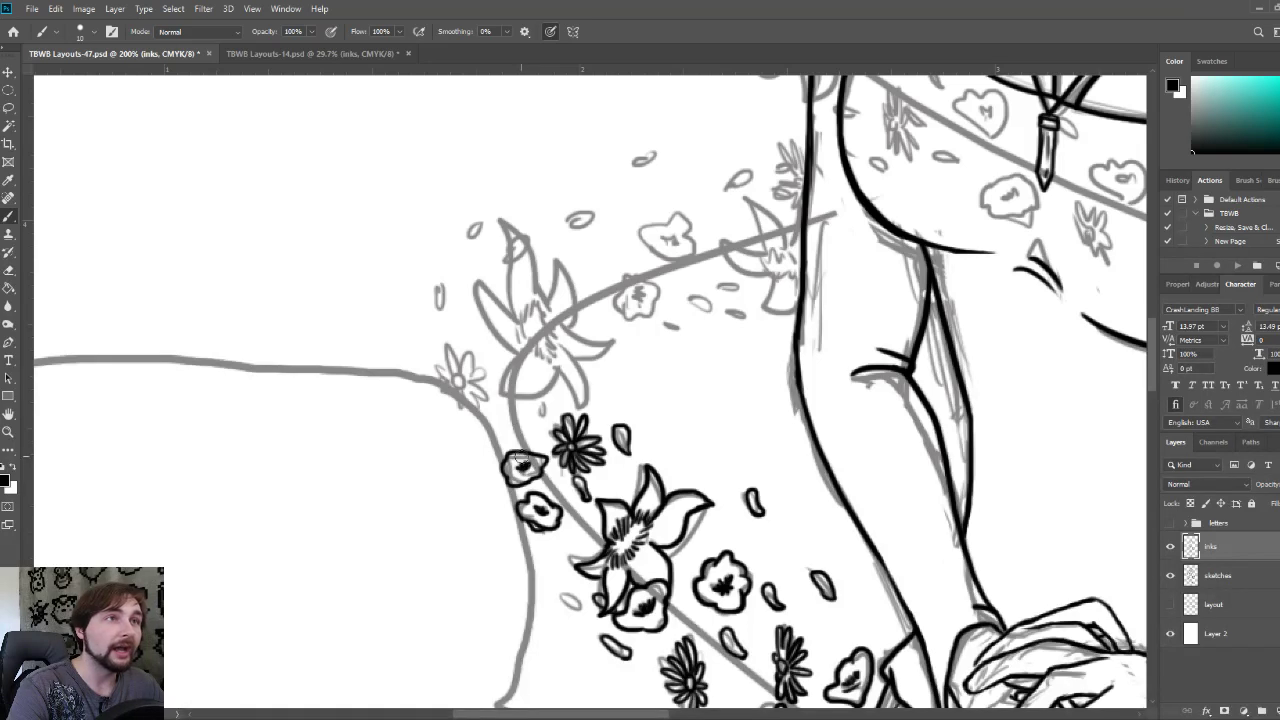
{"action": "mouse_move", "coordinate": [546, 420]}
{"action": "left_mouse_down"}
{"action": "mouse_move", "coordinate": [550, 402]}
{"action": "mouse_move", "coordinate": [525, 388]}
{"action": "mouse_move", "coordinate": [539, 402]}
{"action": "left_mouse_up"}
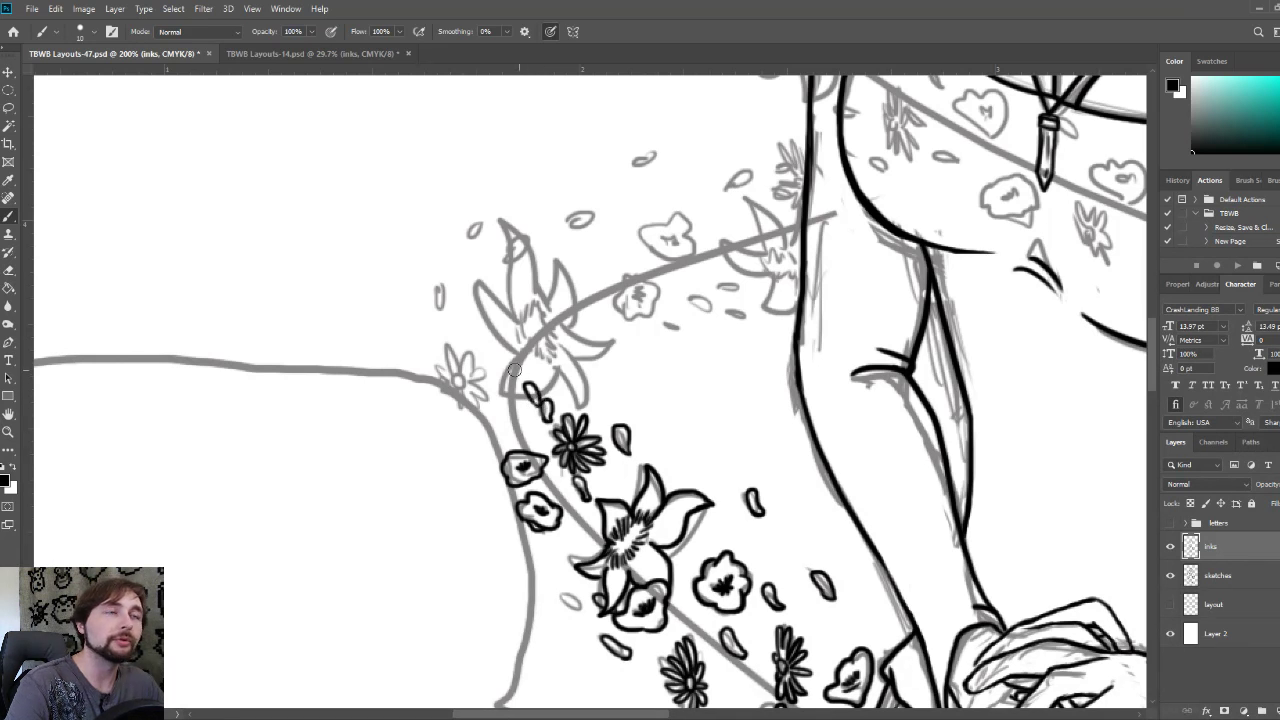
- Ink the daisy on the grey outline's rounded corner and the four loose petals around the tip of the upper large flower
{"action": "left_click_drag", "start_coordinate": [458, 383], "coordinate": [457, 381]}
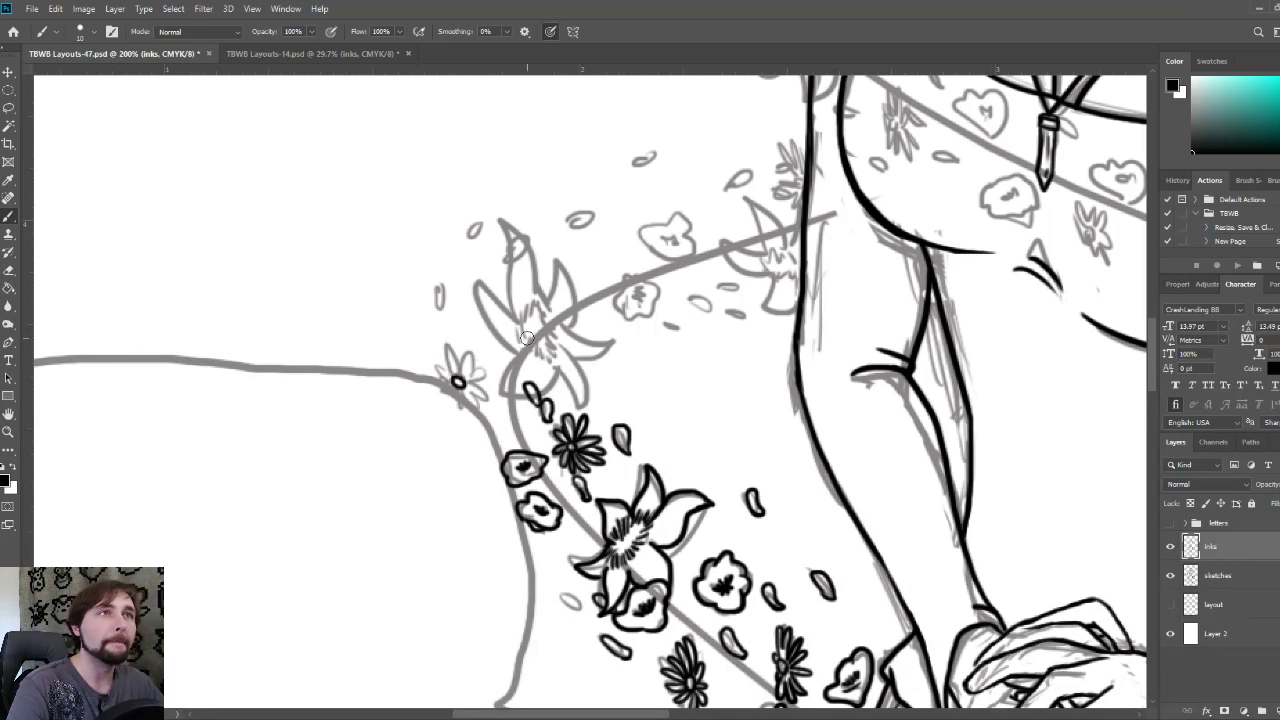
{"action": "left_click_drag", "start_coordinate": [530, 330], "coordinate": [477, 425]}
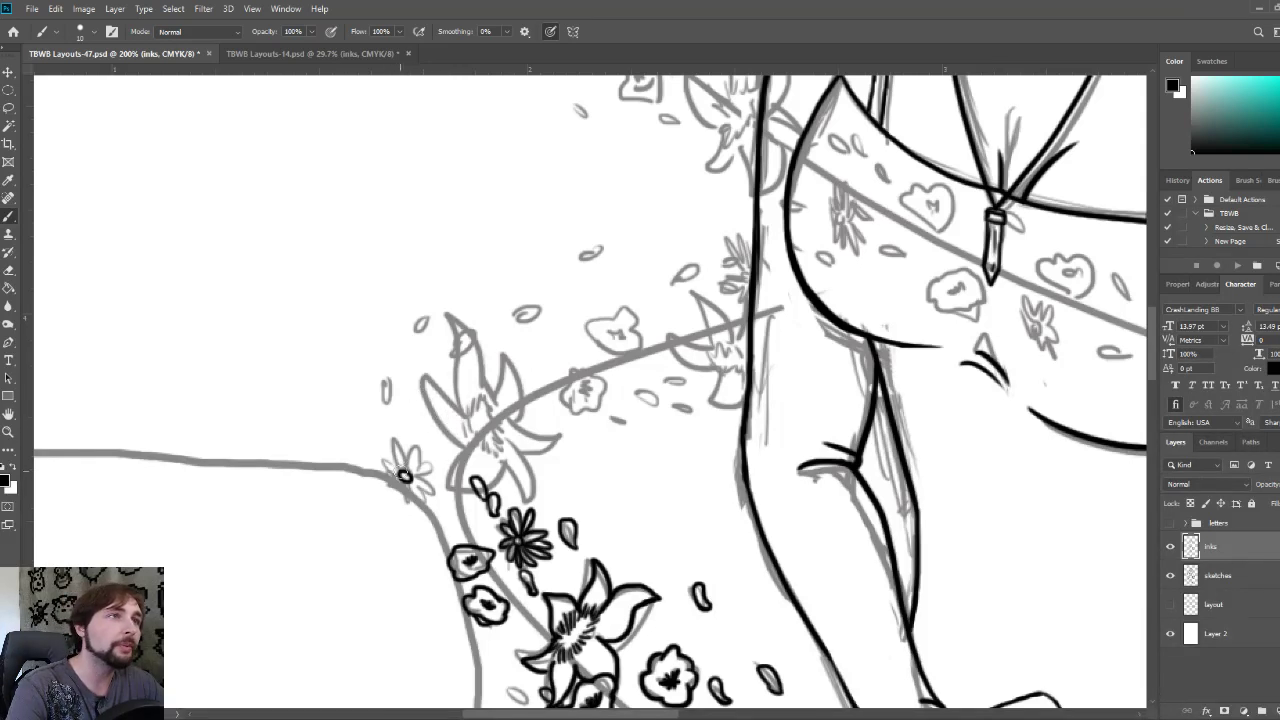
{"action": "mouse_move", "coordinate": [399, 471]}
{"action": "left_mouse_down"}
{"action": "mouse_move", "coordinate": [392, 441]}
{"action": "mouse_move", "coordinate": [416, 469]}
{"action": "mouse_move", "coordinate": [405, 473]}
{"action": "mouse_move", "coordinate": [416, 448]}
{"action": "mouse_move", "coordinate": [414, 474]}
{"action": "mouse_move", "coordinate": [431, 462]}
{"action": "mouse_move", "coordinate": [433, 500]}
{"action": "mouse_move", "coordinate": [404, 481]}
{"action": "mouse_move", "coordinate": [416, 501]}
{"action": "mouse_move", "coordinate": [402, 479]}
{"action": "mouse_move", "coordinate": [397, 493]}
{"action": "mouse_move", "coordinate": [386, 446]}
{"action": "left_mouse_up"}
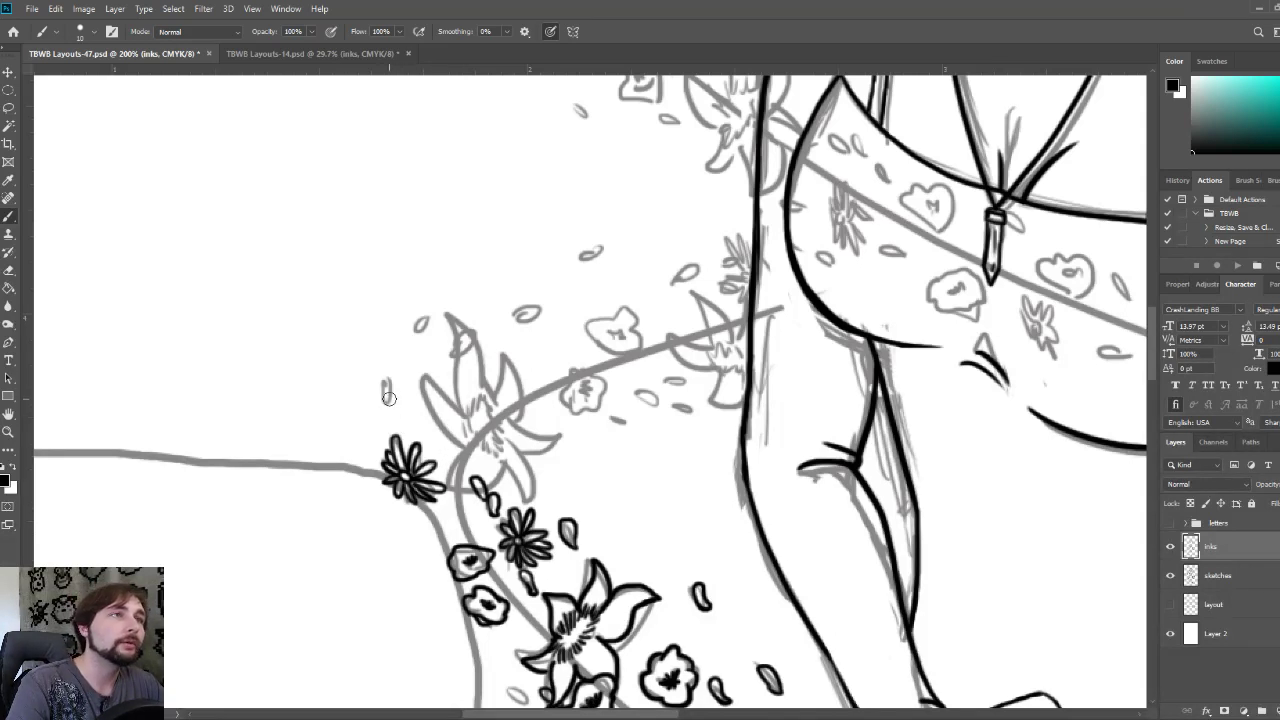
{"action": "mouse_move", "coordinate": [385, 407]}
{"action": "left_mouse_down"}
{"action": "mouse_move", "coordinate": [397, 389]}
{"action": "mouse_move", "coordinate": [387, 406]}
{"action": "left_mouse_up"}
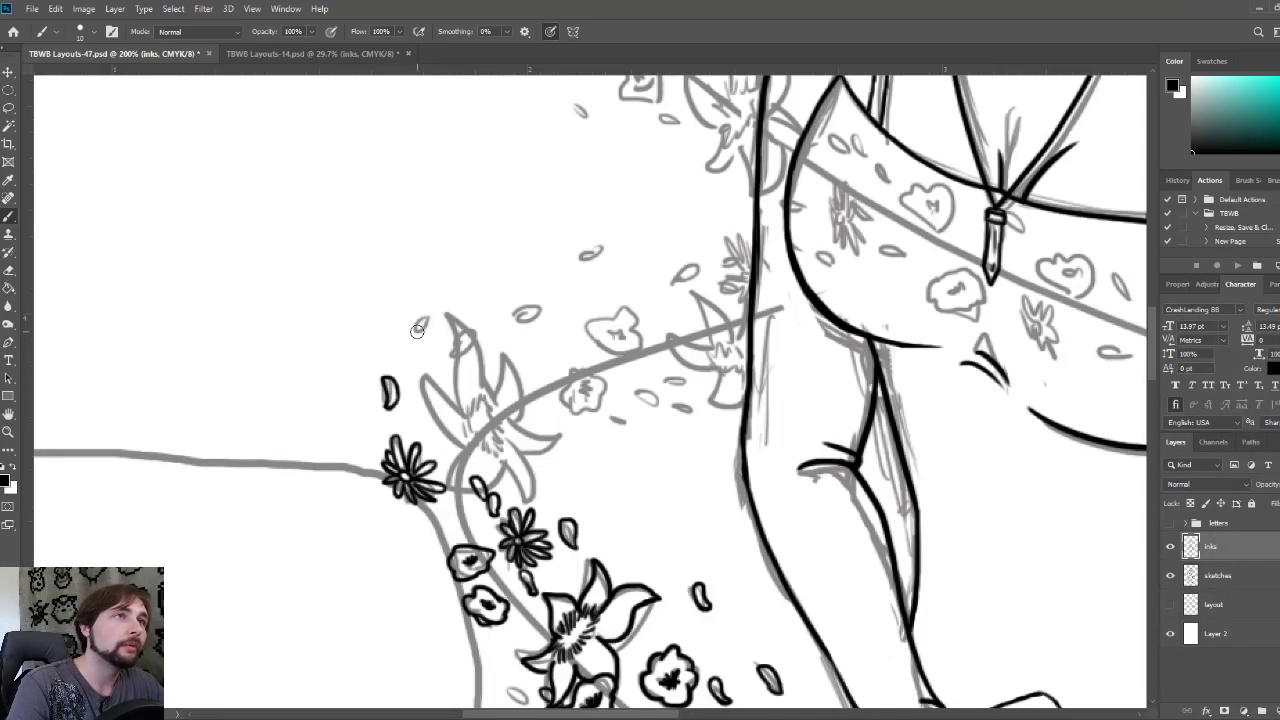
{"action": "mouse_move", "coordinate": [417, 330]}
{"action": "left_mouse_down"}
{"action": "mouse_move", "coordinate": [427, 310]}
{"action": "mouse_move", "coordinate": [425, 335]}
{"action": "mouse_move", "coordinate": [411, 312]}
{"action": "left_mouse_up"}
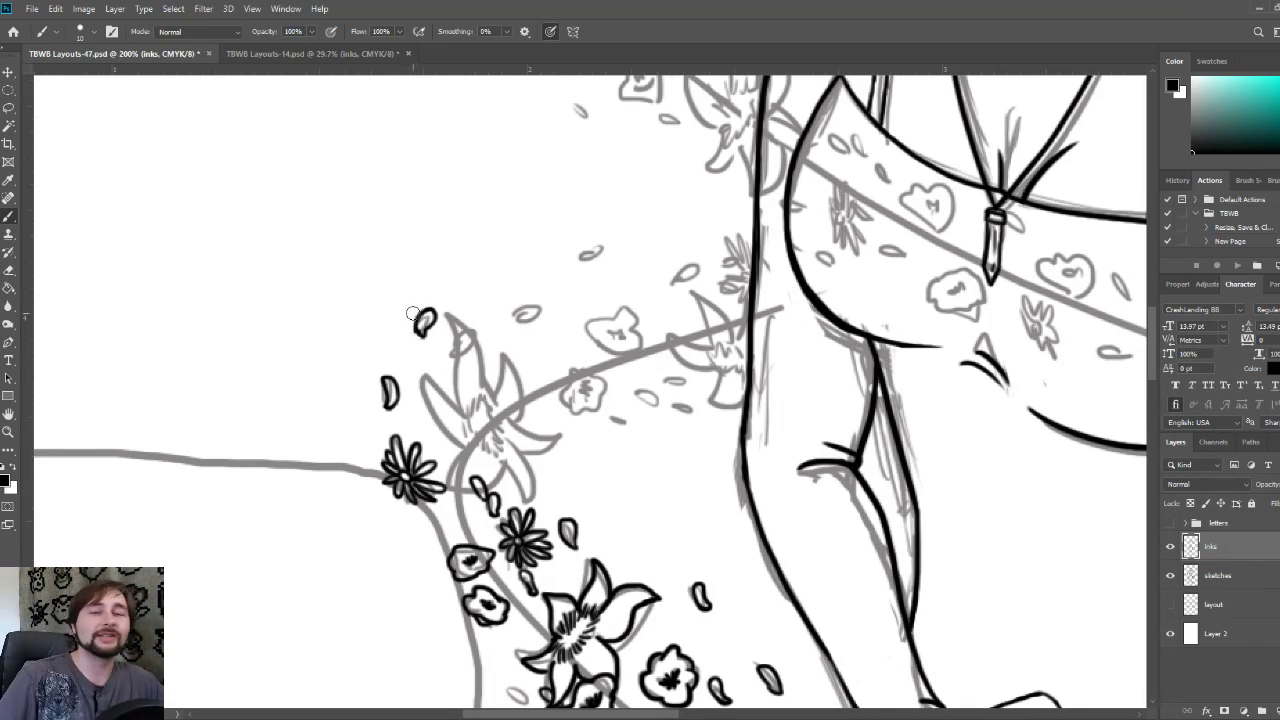
{"action": "key", "text": "bracketright"}
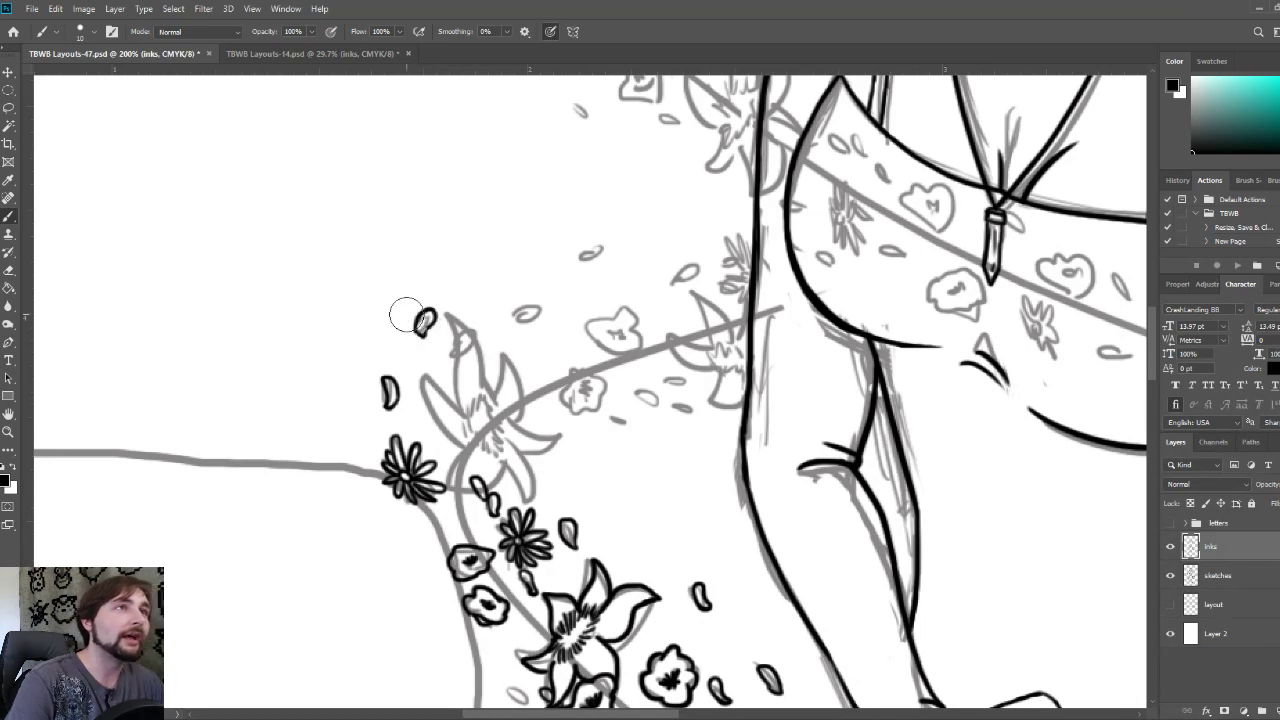
{"action": "key", "text": "bracketleft"}
{"action": "key", "text": "bracketleft"}
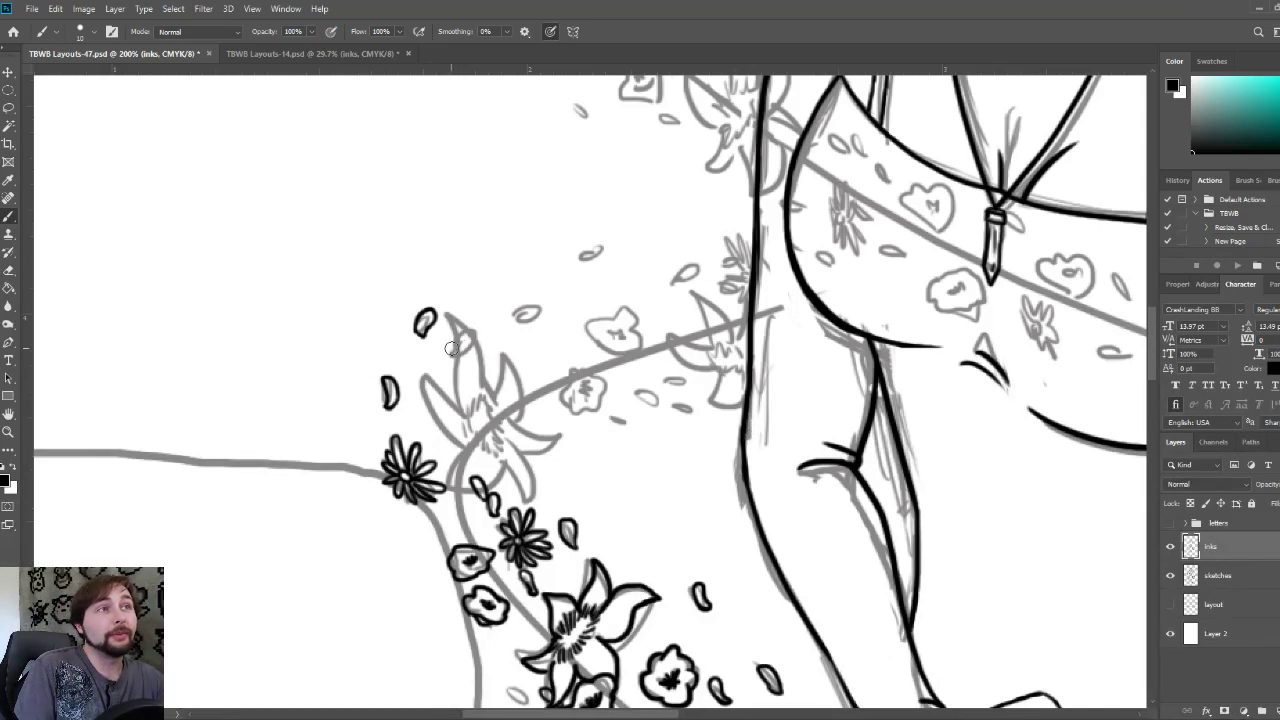
{"action": "mouse_move", "coordinate": [450, 355]}
{"action": "left_mouse_down"}
{"action": "mouse_move", "coordinate": [480, 337]}
{"action": "mouse_move", "coordinate": [450, 357]}
{"action": "left_mouse_up"}
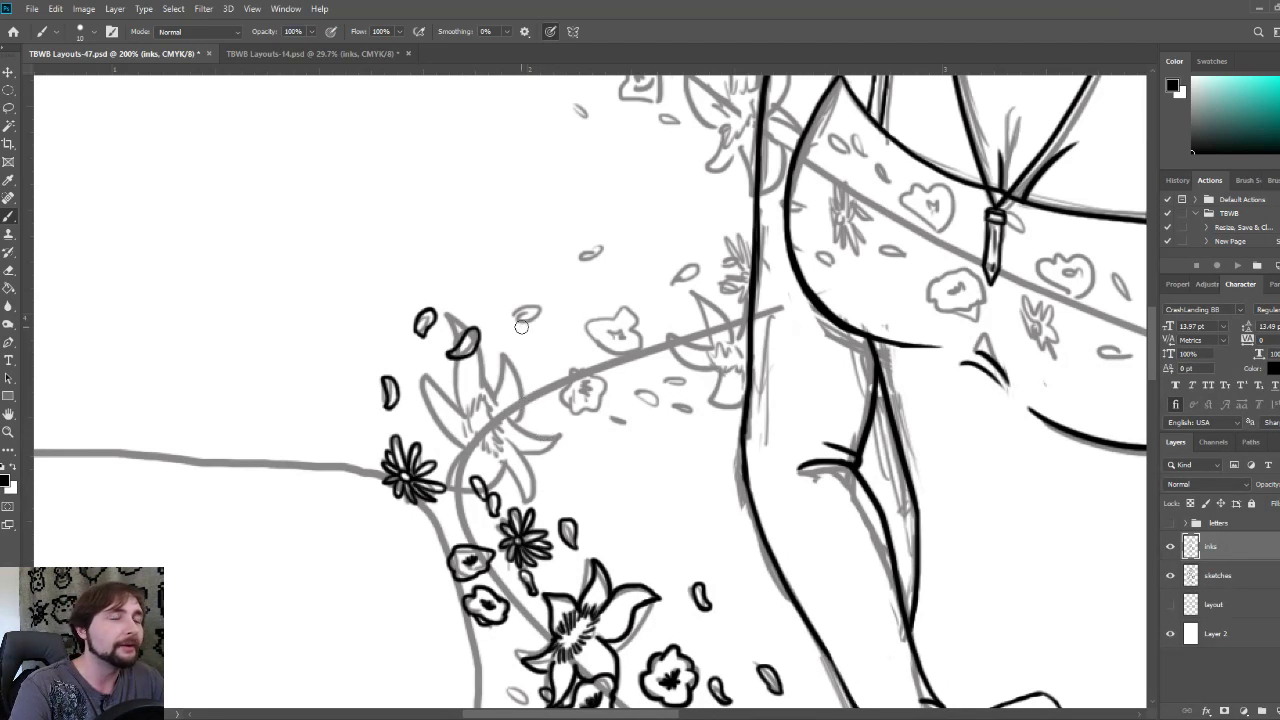
{"action": "mouse_move", "coordinate": [512, 319]}
{"action": "left_mouse_down"}
{"action": "mouse_move", "coordinate": [539, 315]}
{"action": "mouse_move", "coordinate": [514, 317]}
{"action": "left_mouse_up"}
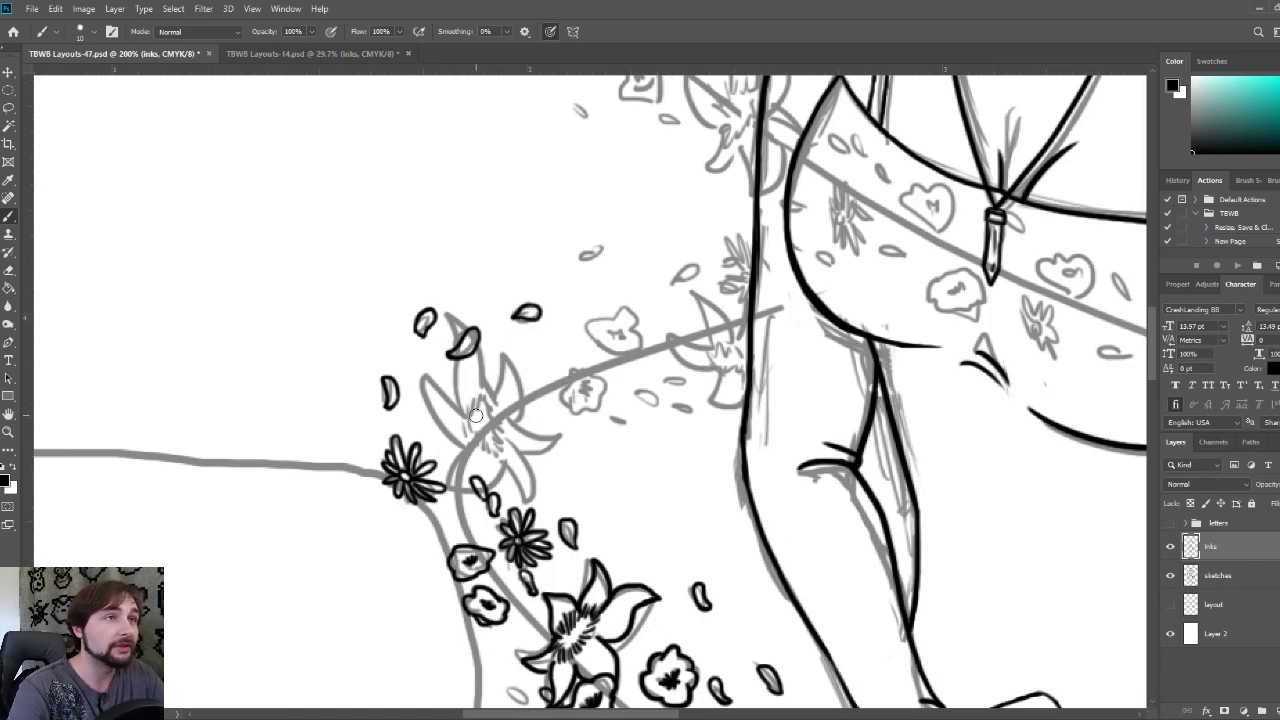
- Ink the upper large flower with its stamens and petals, plus the small blossom and thin loose petal between it and the arm
{"action": "left_click_drag", "start_coordinate": [478, 410], "coordinate": [477, 394]}
{"action": "mouse_move", "coordinate": [482, 395]}
{"action": "left_mouse_down"}
{"action": "mouse_move", "coordinate": [508, 434]}
{"action": "mouse_move", "coordinate": [498, 438]}
{"action": "mouse_move", "coordinate": [489, 404]}
{"action": "mouse_move", "coordinate": [468, 415]}
{"action": "mouse_move", "coordinate": [489, 447]}
{"action": "mouse_move", "coordinate": [507, 407]}
{"action": "left_mouse_up"}
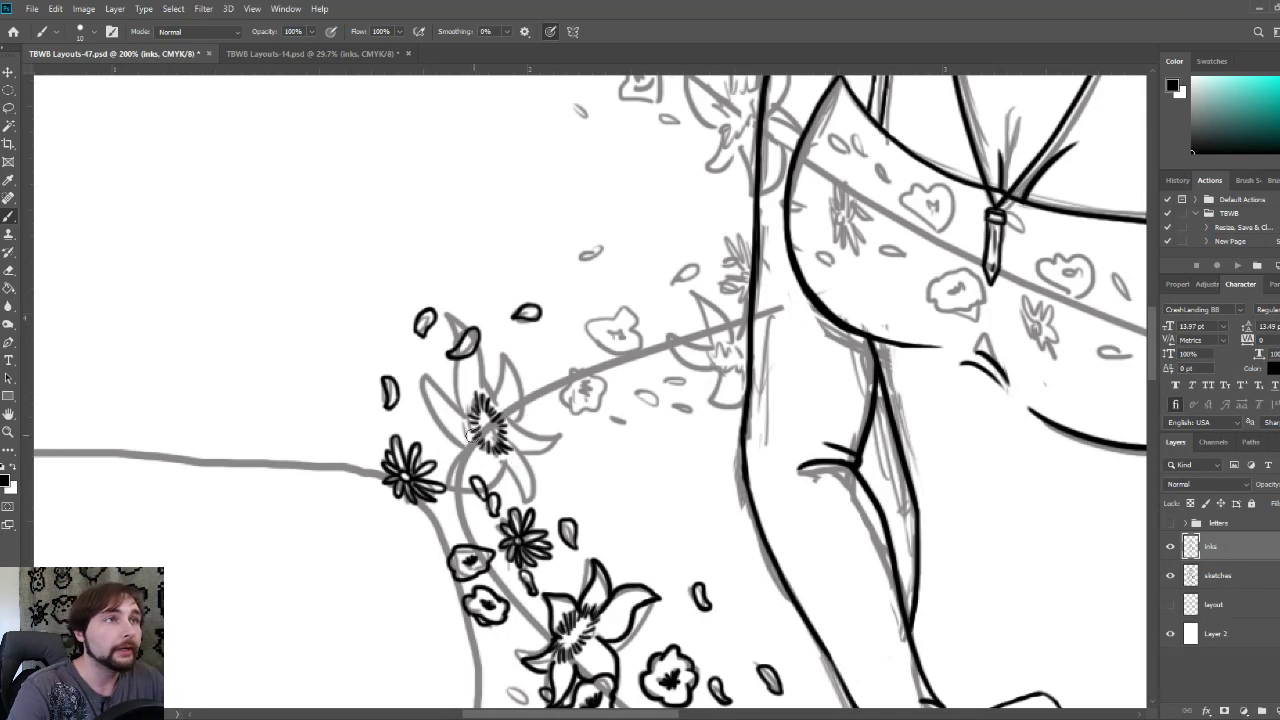
{"action": "mouse_move", "coordinate": [463, 454]}
{"action": "left_mouse_down"}
{"action": "mouse_move", "coordinate": [450, 486]}
{"action": "mouse_move", "coordinate": [476, 488]}
{"action": "mouse_move", "coordinate": [505, 462]}
{"action": "mouse_move", "coordinate": [535, 505]}
{"action": "mouse_move", "coordinate": [512, 442]}
{"action": "mouse_move", "coordinate": [434, 406]}
{"action": "mouse_move", "coordinate": [427, 377]}
{"action": "mouse_move", "coordinate": [465, 406]}
{"action": "mouse_move", "coordinate": [448, 320]}
{"action": "mouse_move", "coordinate": [496, 402]}
{"action": "mouse_move", "coordinate": [522, 405]}
{"action": "left_mouse_up"}
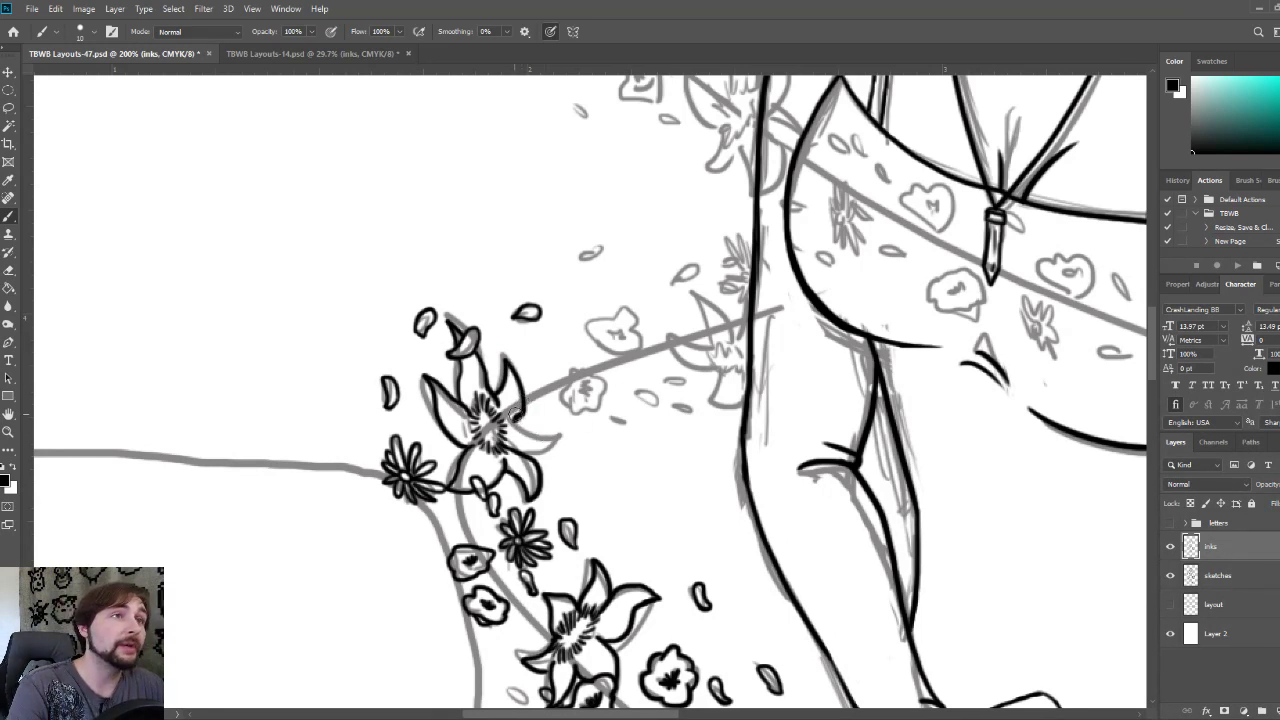
{"action": "mouse_move", "coordinate": [517, 450]}
{"action": "left_mouse_down"}
{"action": "mouse_move", "coordinate": [550, 431]}
{"action": "mouse_move", "coordinate": [515, 422]}
{"action": "left_mouse_up"}
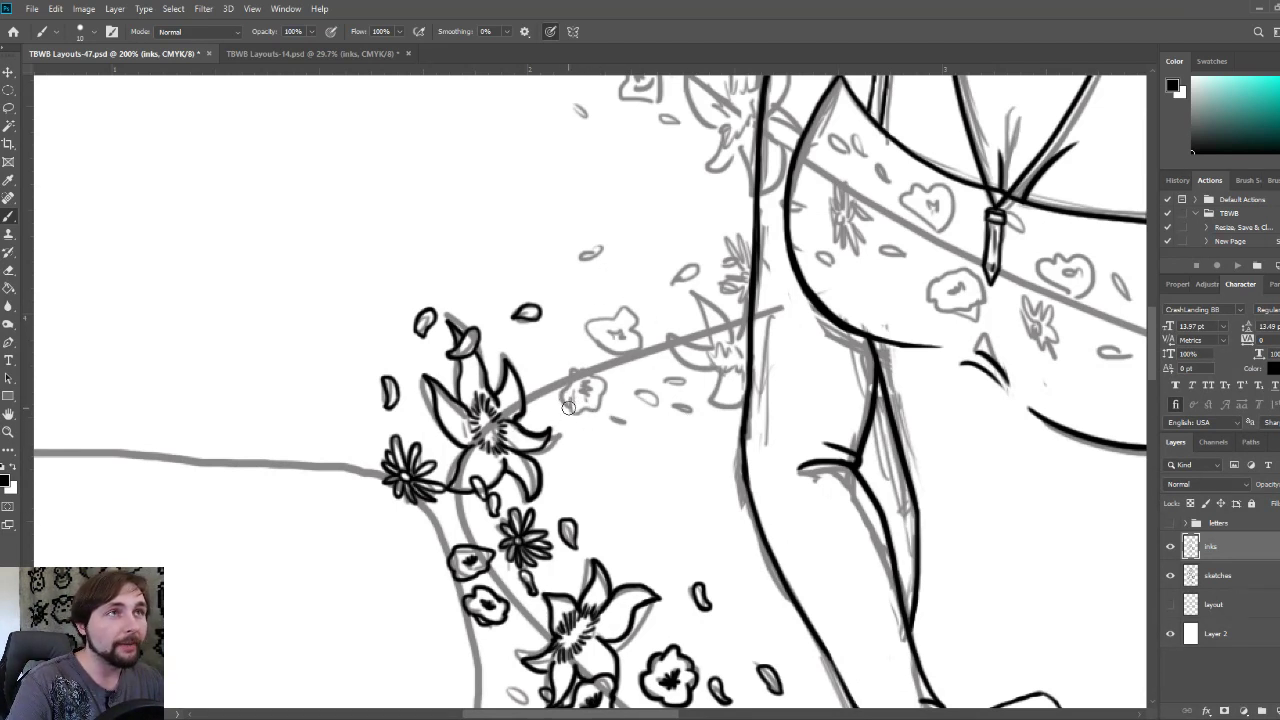
{"action": "mouse_move", "coordinate": [568, 407]}
{"action": "left_mouse_down"}
{"action": "mouse_move", "coordinate": [558, 388]}
{"action": "mouse_move", "coordinate": [575, 366]}
{"action": "mouse_move", "coordinate": [600, 372]}
{"action": "mouse_move", "coordinate": [603, 394]}
{"action": "mouse_move", "coordinate": [595, 412]}
{"action": "mouse_move", "coordinate": [566, 410]}
{"action": "mouse_move", "coordinate": [593, 395]}
{"action": "left_mouse_up"}
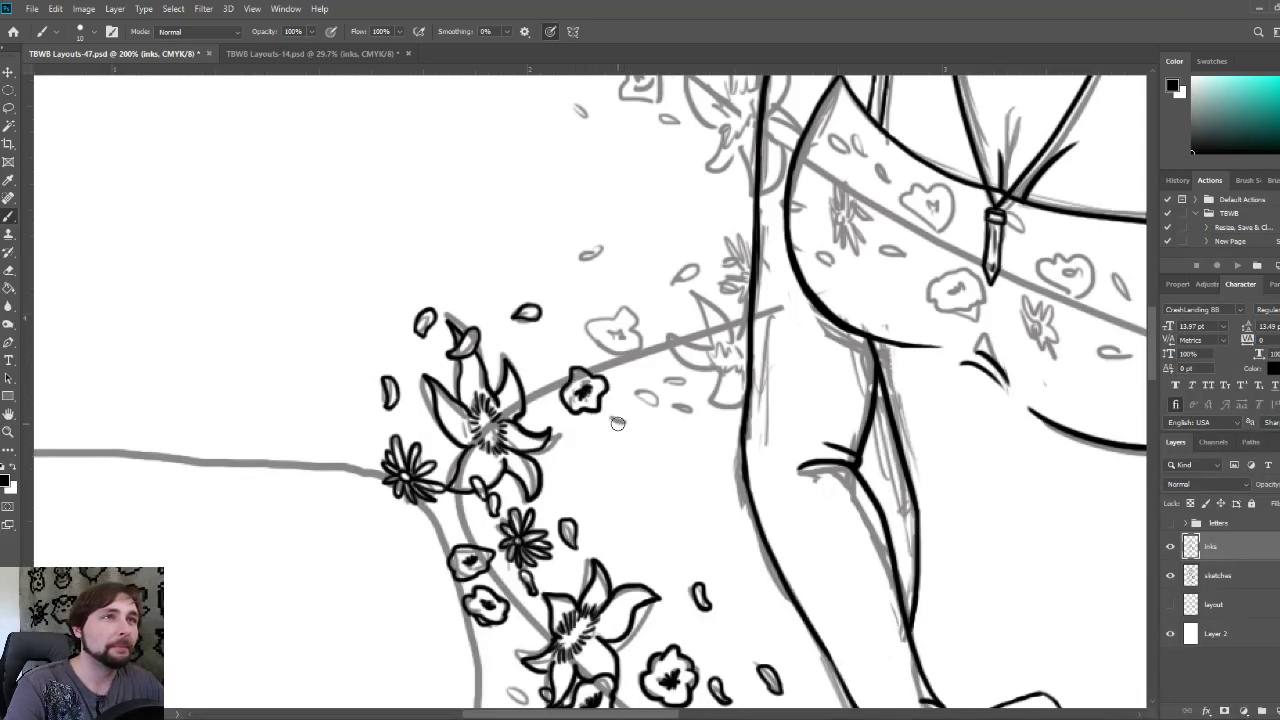
{"action": "left_click_drag", "start_coordinate": [612, 417], "coordinate": [623, 418]}
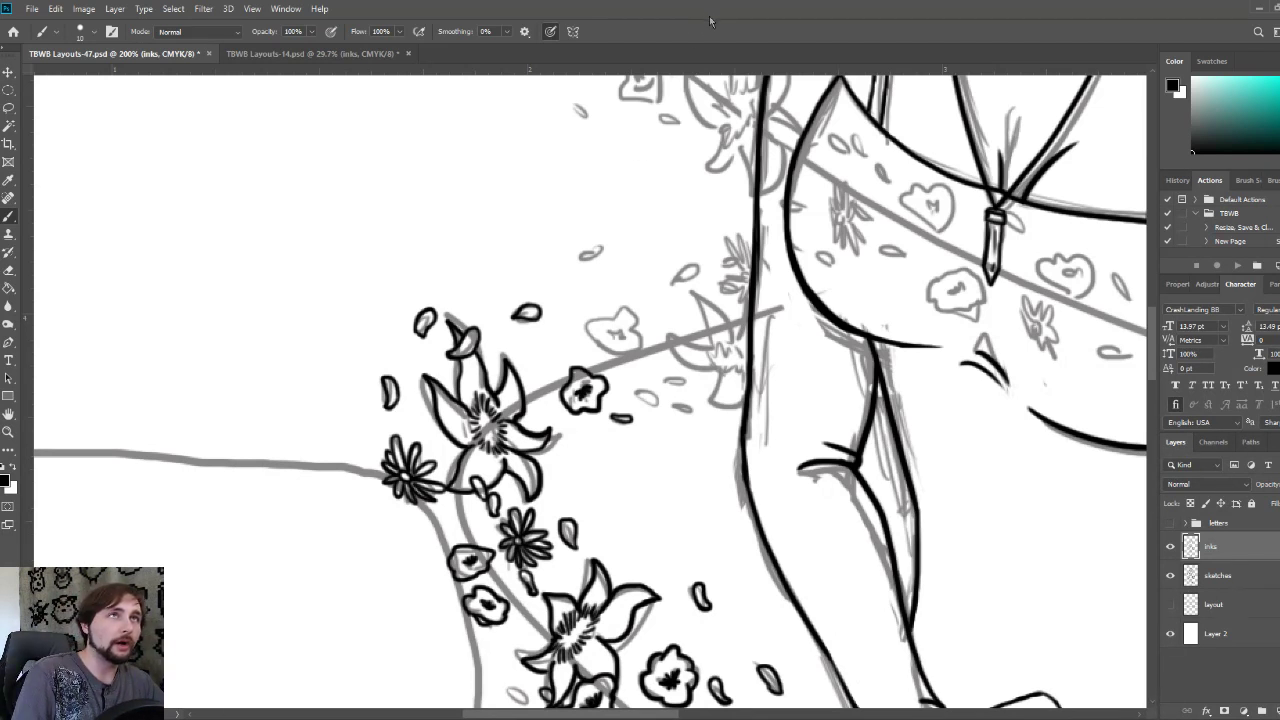
- Save the comic page with the flowers inked so far
{"action": "key", "text": "ctrl+0"}
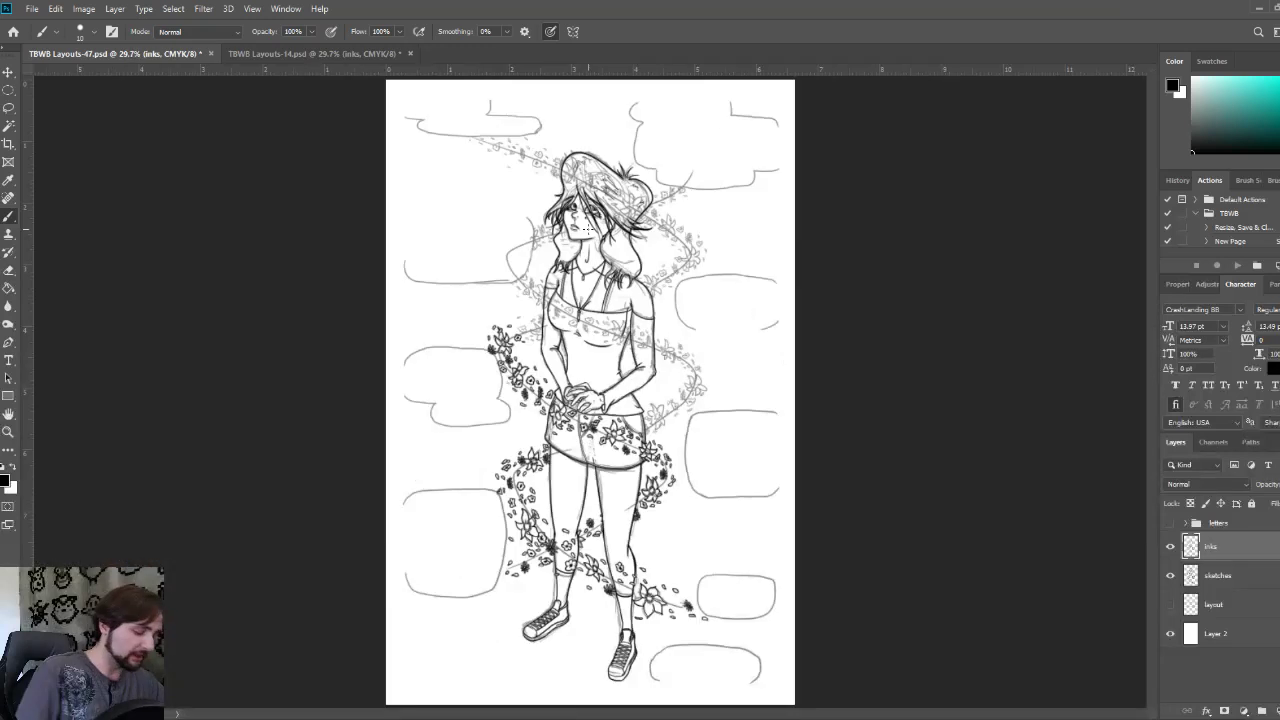
{"action": "key", "text": "ctrl+s"}
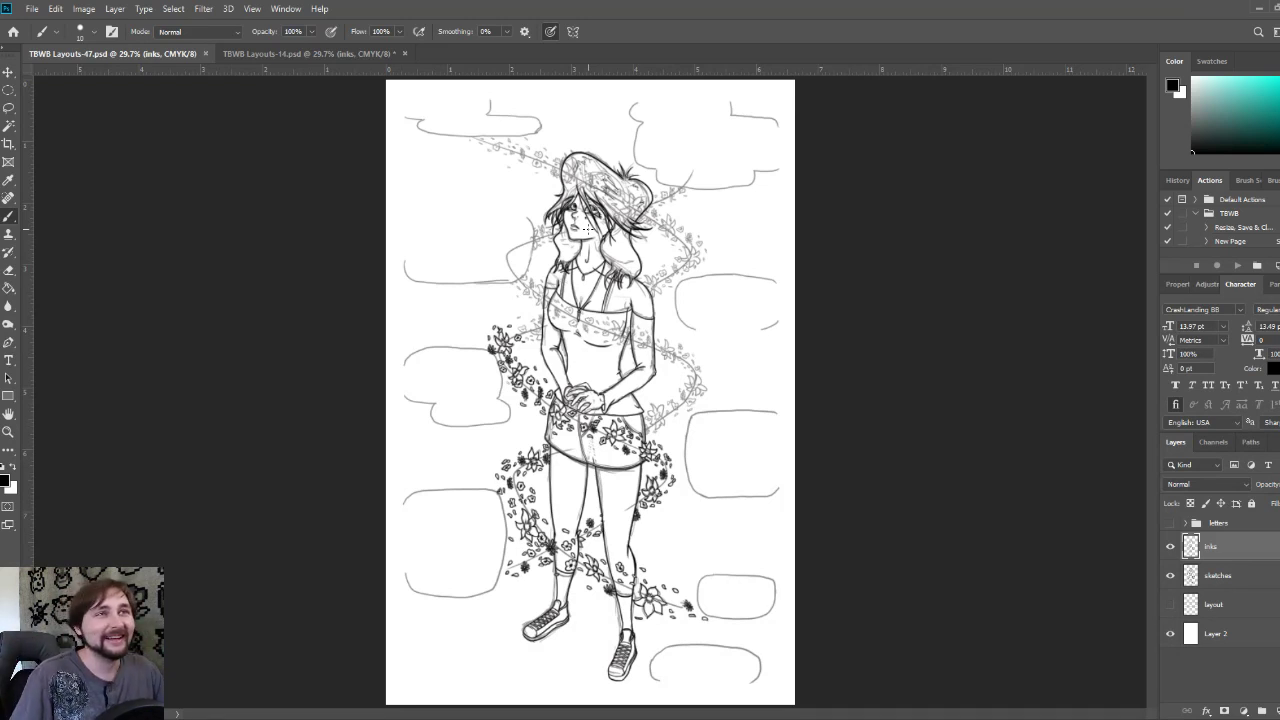
- Ink the daisy against the outer edge of the character's arm and the two loose petals drifting away from it
{"action": "scroll", "coordinate": [538, 349], "scroll_direction": "up", "scroll_amount": 3}
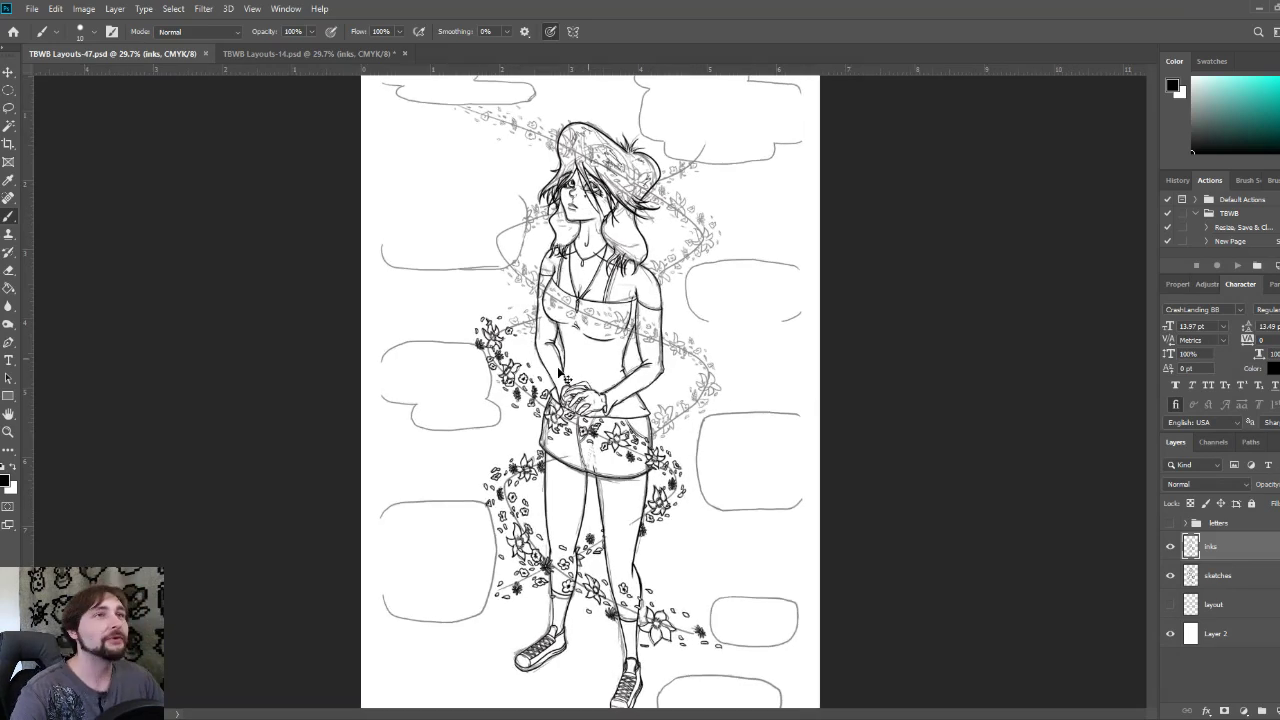
{"action": "key", "text": "ctrl+plus"}
{"action": "mouse_move", "coordinate": [536, 349]}
{"action": "left_mouse_down"}
{"action": "mouse_move", "coordinate": [624, 516]}
{"action": "mouse_move", "coordinate": [643, 444]}
{"action": "mouse_move", "coordinate": [683, 443]}
{"action": "left_mouse_up"}
{"action": "key", "text": "ctrl+plus"}
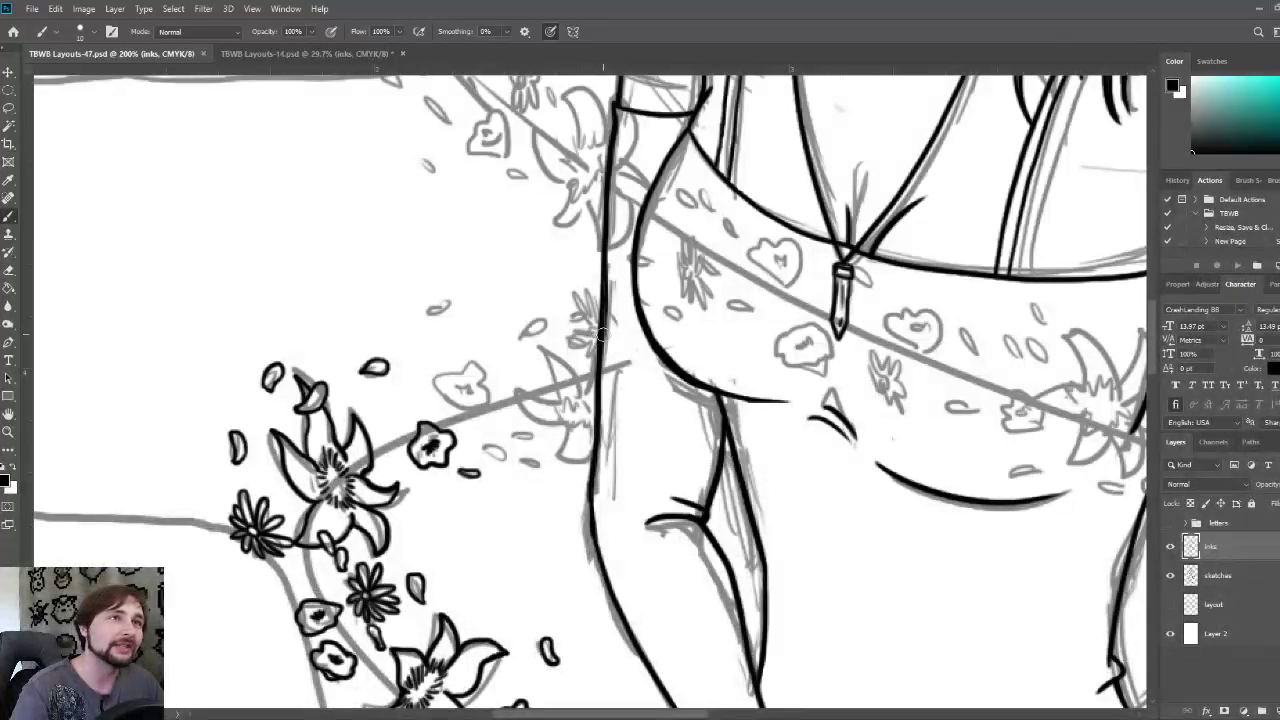
{"action": "left_click", "coordinate": [594, 329]}
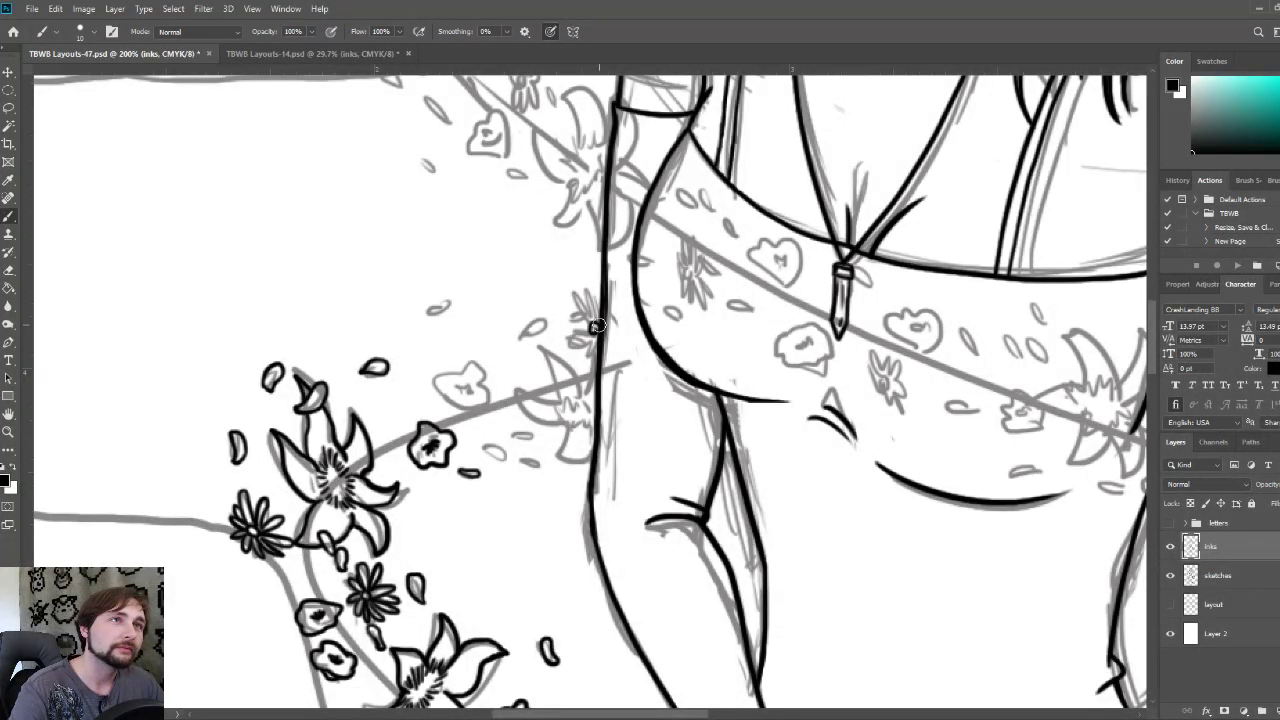
{"action": "mouse_move", "coordinate": [571, 318]}
{"action": "left_mouse_down"}
{"action": "mouse_move", "coordinate": [597, 314]}
{"action": "mouse_move", "coordinate": [569, 309]}
{"action": "mouse_move", "coordinate": [566, 330]}
{"action": "mouse_move", "coordinate": [593, 336]}
{"action": "left_mouse_up"}
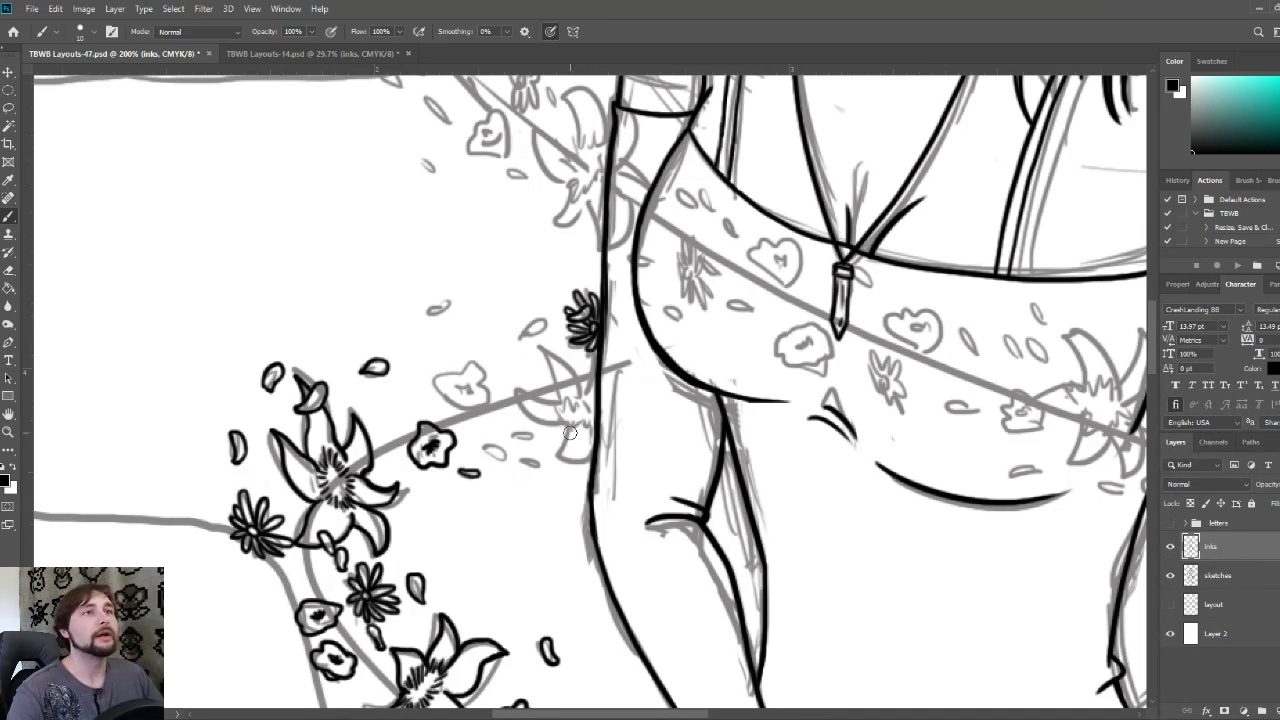
{"action": "left_click_drag", "start_coordinate": [535, 326], "coordinate": [521, 339]}
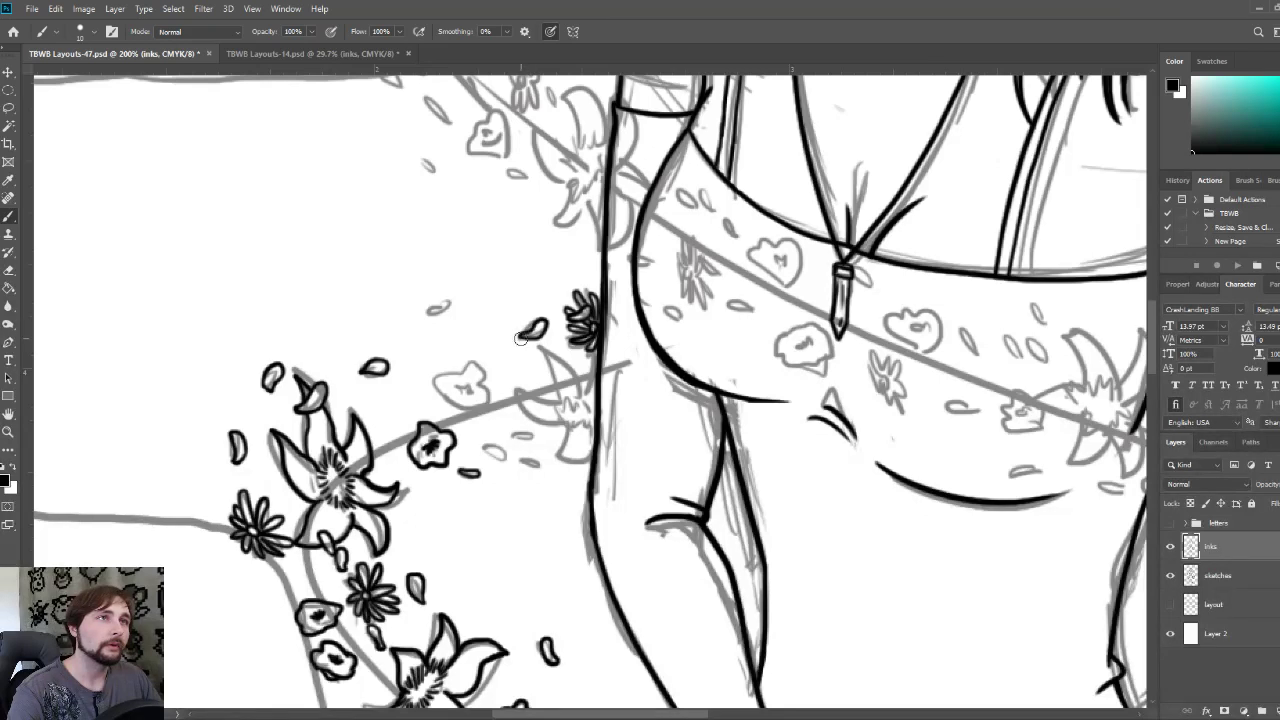
{"action": "left_click_drag", "start_coordinate": [426, 312], "coordinate": [438, 305]}
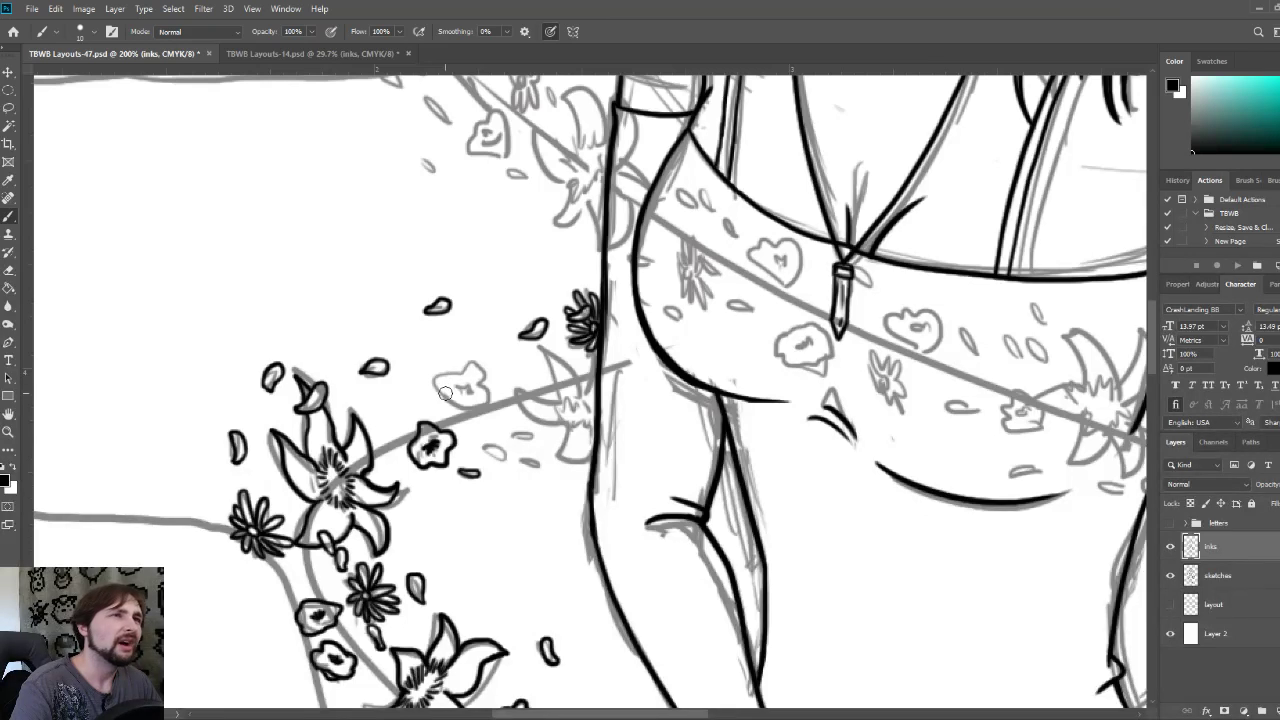
- Ink the small blossom above the grey curve, the loose petals beneath the curve and the large flower half hidden behind the arm
{"action": "mouse_move", "coordinate": [448, 400]}
{"action": "left_mouse_down"}
{"action": "mouse_move", "coordinate": [447, 369]}
{"action": "mouse_move", "coordinate": [475, 363]}
{"action": "mouse_move", "coordinate": [483, 403]}
{"action": "mouse_move", "coordinate": [444, 395]}
{"action": "mouse_move", "coordinate": [488, 405]}
{"action": "mouse_move", "coordinate": [460, 391]}
{"action": "left_mouse_up"}
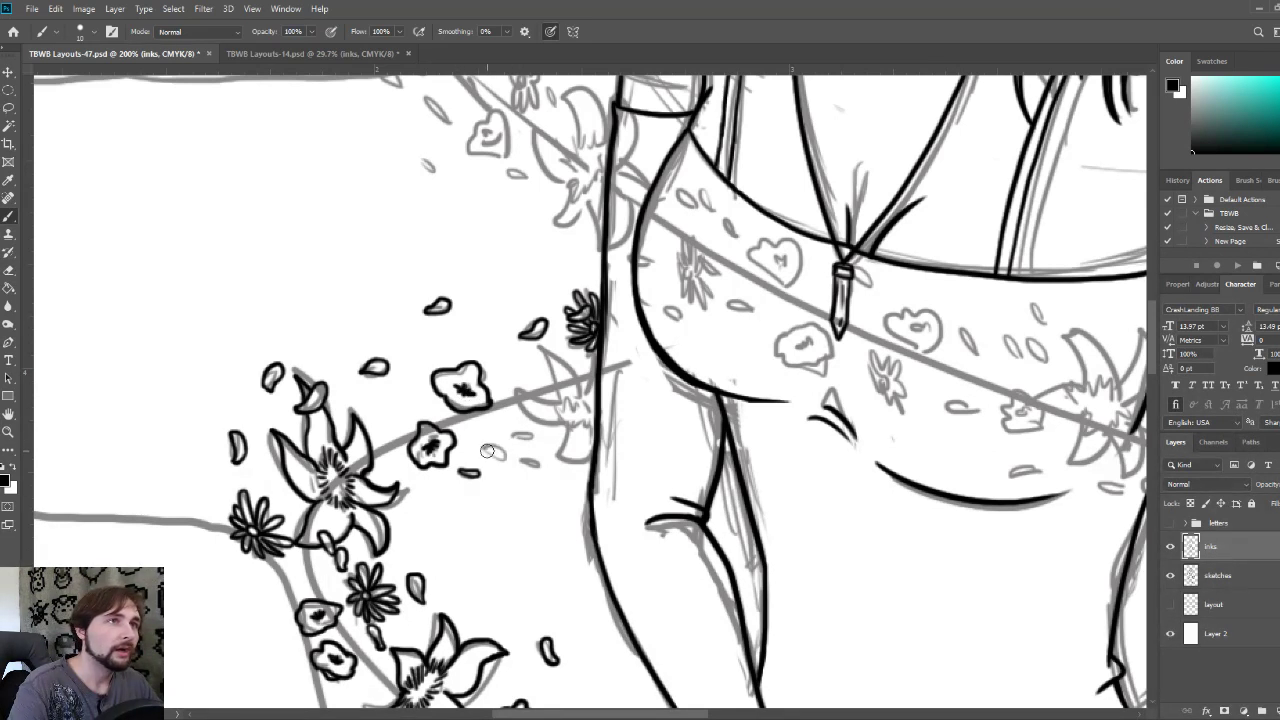
{"action": "mouse_move", "coordinate": [484, 452]}
{"action": "left_mouse_down"}
{"action": "mouse_move", "coordinate": [506, 444]}
{"action": "mouse_move", "coordinate": [490, 448]}
{"action": "mouse_move", "coordinate": [540, 466]}
{"action": "mouse_move", "coordinate": [520, 458]}
{"action": "mouse_move", "coordinate": [530, 430]}
{"action": "mouse_move", "coordinate": [508, 437]}
{"action": "mouse_move", "coordinate": [532, 435]}
{"action": "left_mouse_up"}
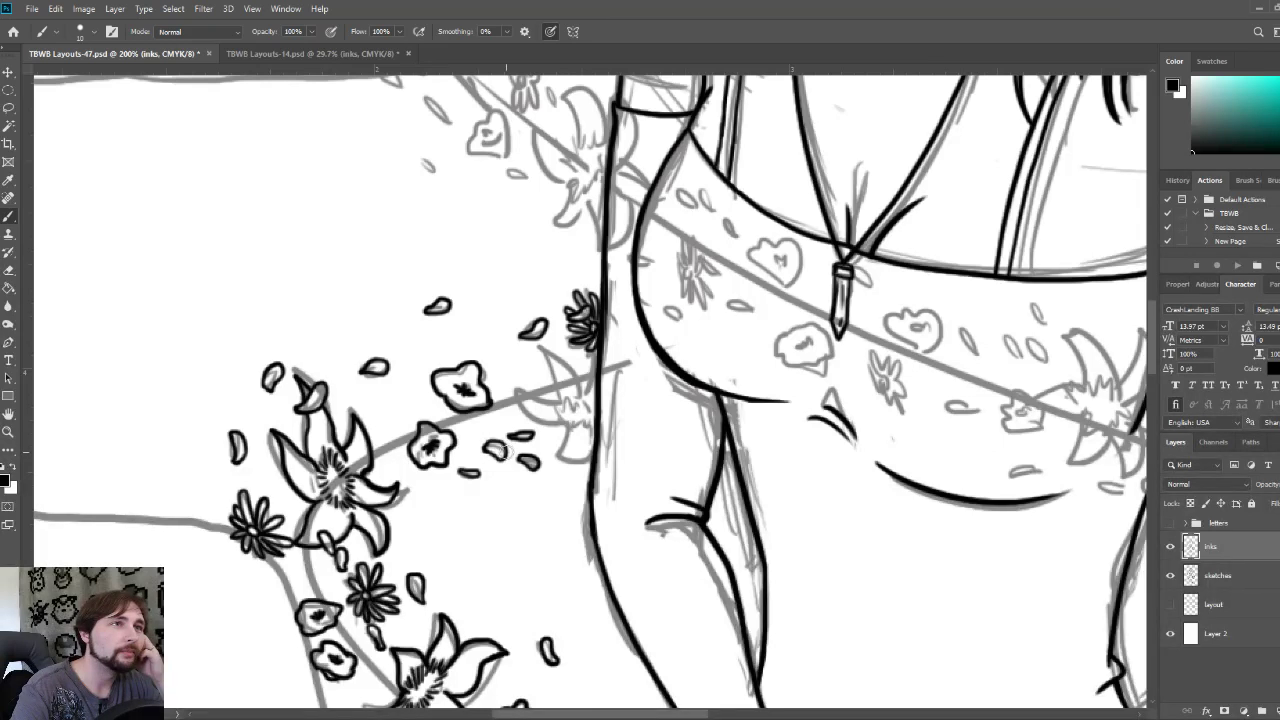
{"action": "left_click_drag", "start_coordinate": [508, 450], "coordinate": [497, 450]}
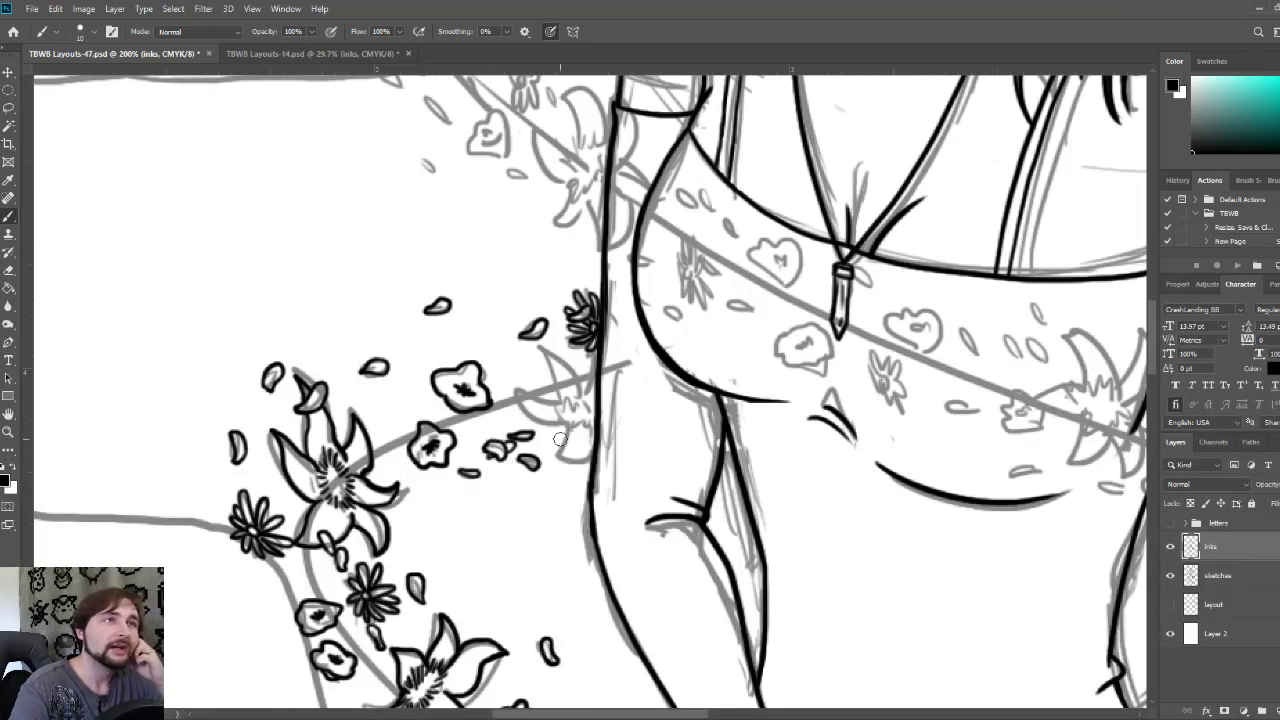
{"action": "mouse_move", "coordinate": [567, 418]}
{"action": "left_mouse_down"}
{"action": "mouse_move", "coordinate": [562, 405]}
{"action": "mouse_move", "coordinate": [542, 352]}
{"action": "mouse_move", "coordinate": [568, 366]}
{"action": "mouse_move", "coordinate": [583, 402]}
{"action": "mouse_move", "coordinate": [596, 373]}
{"action": "mouse_move", "coordinate": [587, 354]}
{"action": "mouse_move", "coordinate": [539, 387]}
{"action": "mouse_move", "coordinate": [559, 404]}
{"action": "mouse_move", "coordinate": [519, 390]}
{"action": "mouse_move", "coordinate": [566, 430]}
{"action": "mouse_move", "coordinate": [556, 453]}
{"action": "mouse_move", "coordinate": [594, 437]}
{"action": "left_mouse_up"}
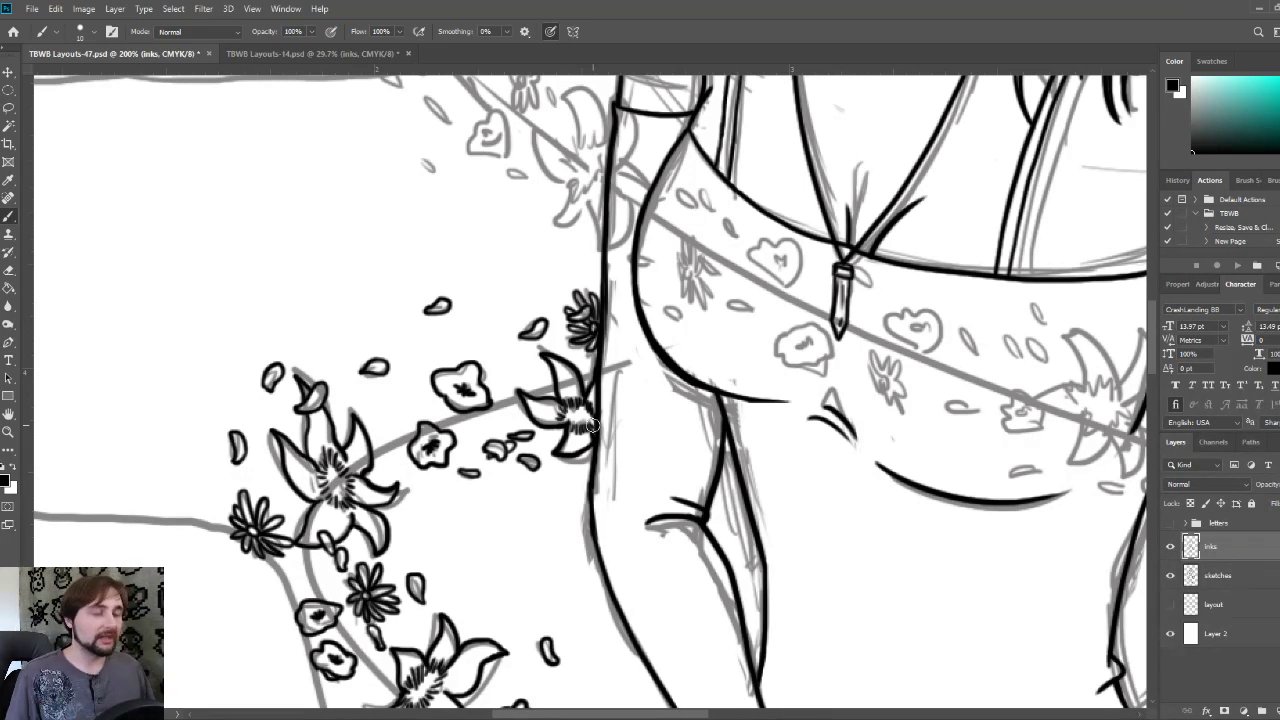
- Ink the daisy at the skirt's outer edge on the opposite side and the loose petals around the large flower above it
{"action": "key", "text": "ctrl+minus"}
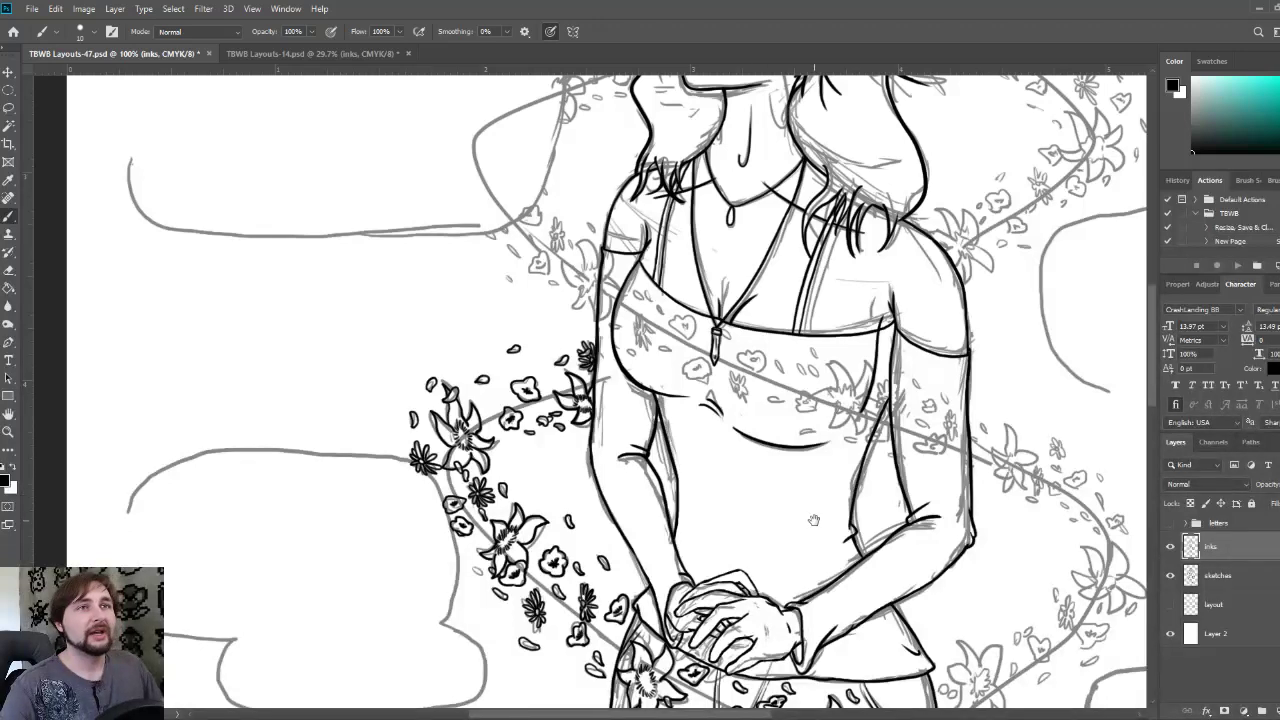
{"action": "left_click_drag", "start_coordinate": [814, 520], "coordinate": [521, 341]}
{"action": "key", "text": "ctrl+plus"}
{"action": "left_click_drag", "start_coordinate": [745, 540], "coordinate": [635, 364]}
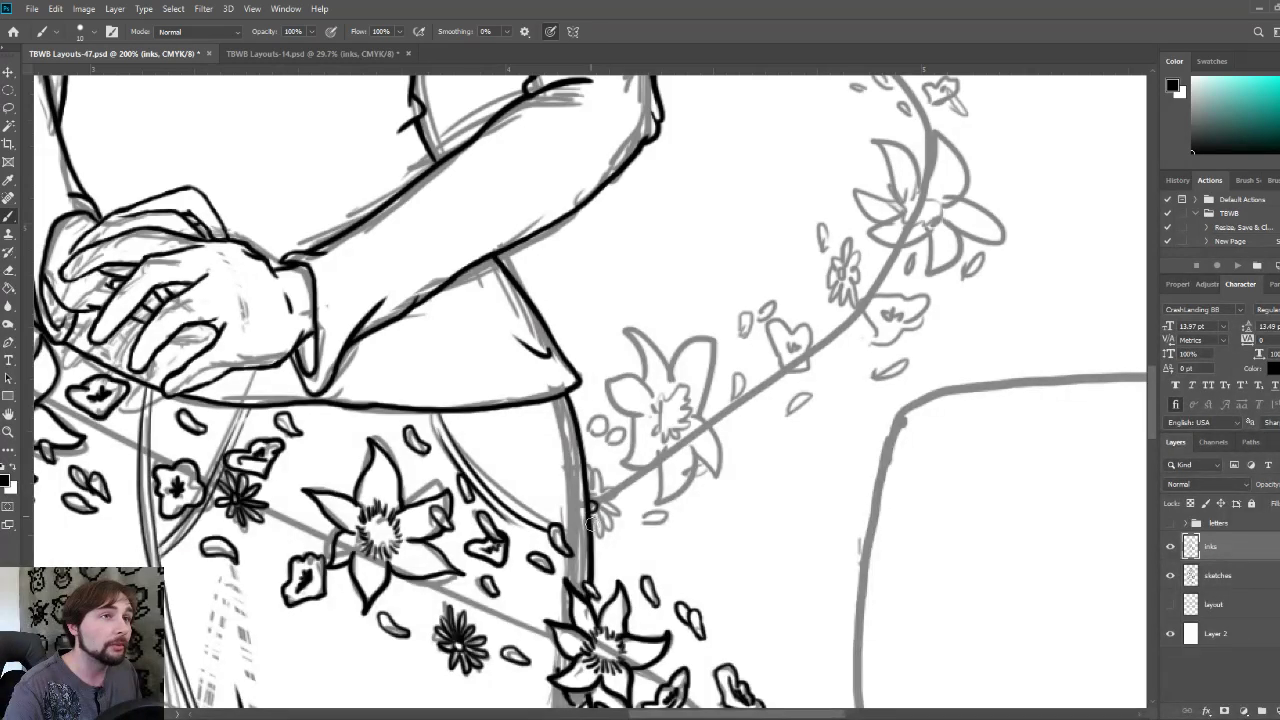
{"action": "mouse_move", "coordinate": [598, 515]}
{"action": "left_mouse_down"}
{"action": "mouse_move", "coordinate": [602, 534]}
{"action": "mouse_move", "coordinate": [614, 530]}
{"action": "mouse_move", "coordinate": [620, 510]}
{"action": "mouse_move", "coordinate": [599, 505]}
{"action": "mouse_move", "coordinate": [622, 483]}
{"action": "mouse_move", "coordinate": [586, 470]}
{"action": "mouse_move", "coordinate": [672, 512]}
{"action": "mouse_move", "coordinate": [642, 522]}
{"action": "left_mouse_up"}
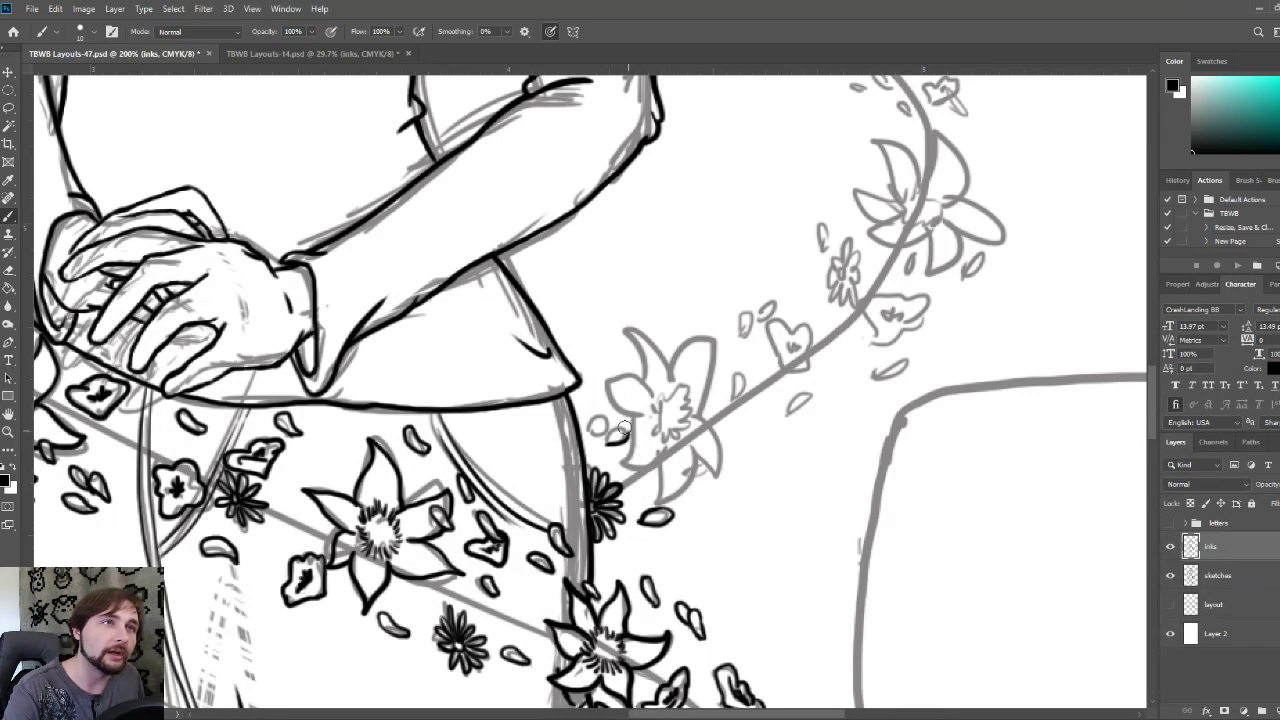
{"action": "mouse_move", "coordinate": [624, 427]}
{"action": "left_mouse_down"}
{"action": "mouse_move", "coordinate": [608, 442]}
{"action": "mouse_move", "coordinate": [604, 418]}
{"action": "mouse_move", "coordinate": [590, 433]}
{"action": "left_mouse_up"}
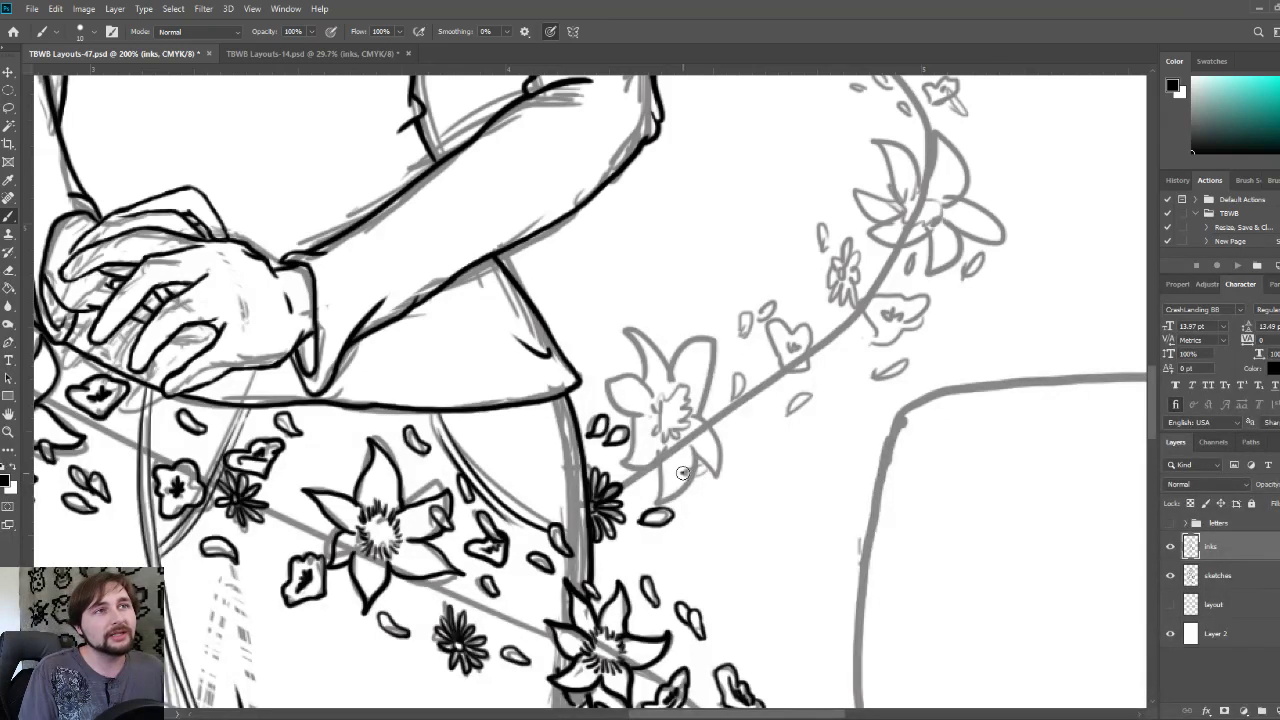
{"action": "mouse_move", "coordinate": [680, 472]}
{"action": "left_mouse_down"}
{"action": "mouse_move", "coordinate": [715, 469]}
{"action": "mouse_move", "coordinate": [686, 477]}
{"action": "left_mouse_up"}
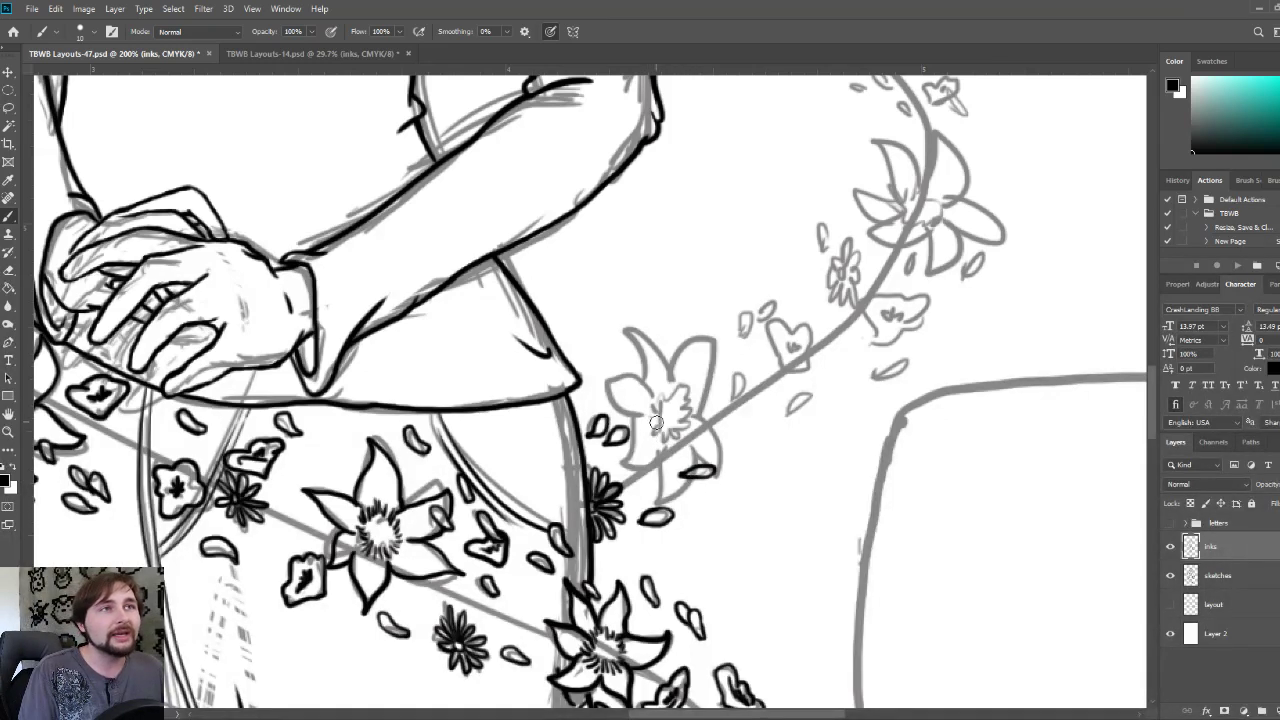
- Ink the large flower beside the shirt hem with a ring of stamens and pointed petals
{"action": "mouse_move", "coordinate": [660, 430]}
{"action": "left_mouse_down"}
{"action": "mouse_move", "coordinate": [670, 445]}
{"action": "mouse_move", "coordinate": [700, 438]}
{"action": "mouse_move", "coordinate": [658, 420]}
{"action": "mouse_move", "coordinate": [684, 396]}
{"action": "mouse_move", "coordinate": [698, 408]}
{"action": "mouse_move", "coordinate": [692, 437]}
{"action": "left_mouse_up"}
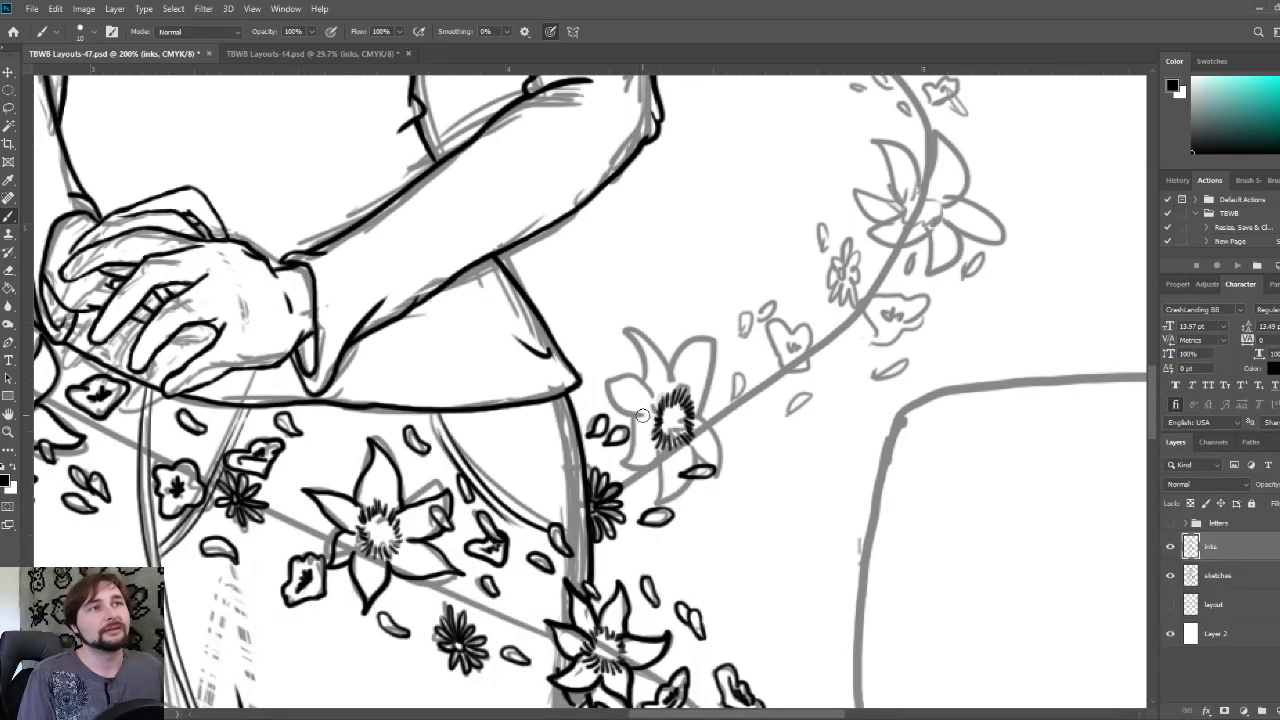
{"action": "mouse_move", "coordinate": [642, 416]}
{"action": "left_mouse_down"}
{"action": "mouse_move", "coordinate": [624, 468]}
{"action": "mouse_move", "coordinate": [661, 449]}
{"action": "mouse_move", "coordinate": [664, 497]}
{"action": "mouse_move", "coordinate": [691, 471]}
{"action": "mouse_move", "coordinate": [720, 475]}
{"action": "mouse_move", "coordinate": [696, 427]}
{"action": "mouse_move", "coordinate": [712, 424]}
{"action": "mouse_move", "coordinate": [695, 427]}
{"action": "mouse_move", "coordinate": [709, 350]}
{"action": "mouse_move", "coordinate": [693, 342]}
{"action": "mouse_move", "coordinate": [672, 378]}
{"action": "mouse_move", "coordinate": [692, 337]}
{"action": "left_mouse_up"}
{"action": "mouse_move", "coordinate": [646, 418]}
{"action": "left_mouse_down"}
{"action": "mouse_move", "coordinate": [610, 380]}
{"action": "mouse_move", "coordinate": [653, 391]}
{"action": "mouse_move", "coordinate": [630, 335]}
{"action": "mouse_move", "coordinate": [668, 367]}
{"action": "left_mouse_up"}
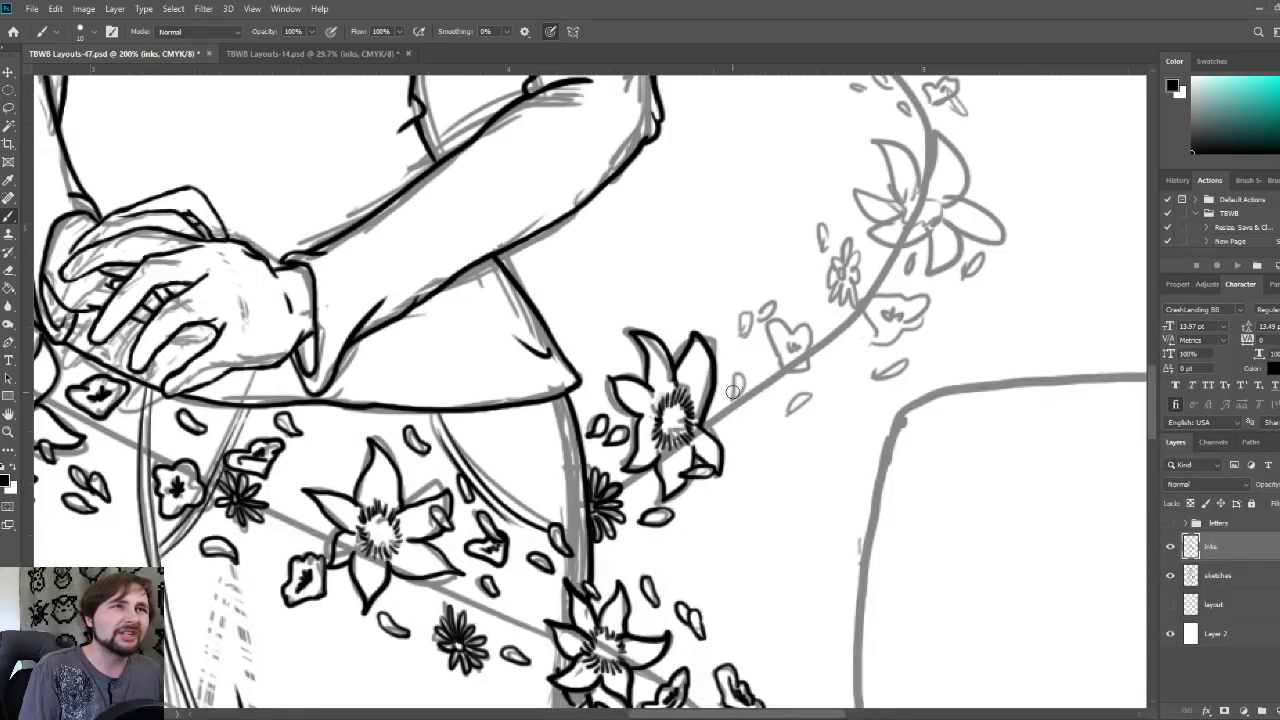
- Ink the small blossom further up the grey curve and the loose petals on both sides of it
{"action": "mouse_move", "coordinate": [731, 398]}
{"action": "left_mouse_down"}
{"action": "mouse_move", "coordinate": [745, 380]}
{"action": "mouse_move", "coordinate": [733, 400]}
{"action": "left_mouse_up"}
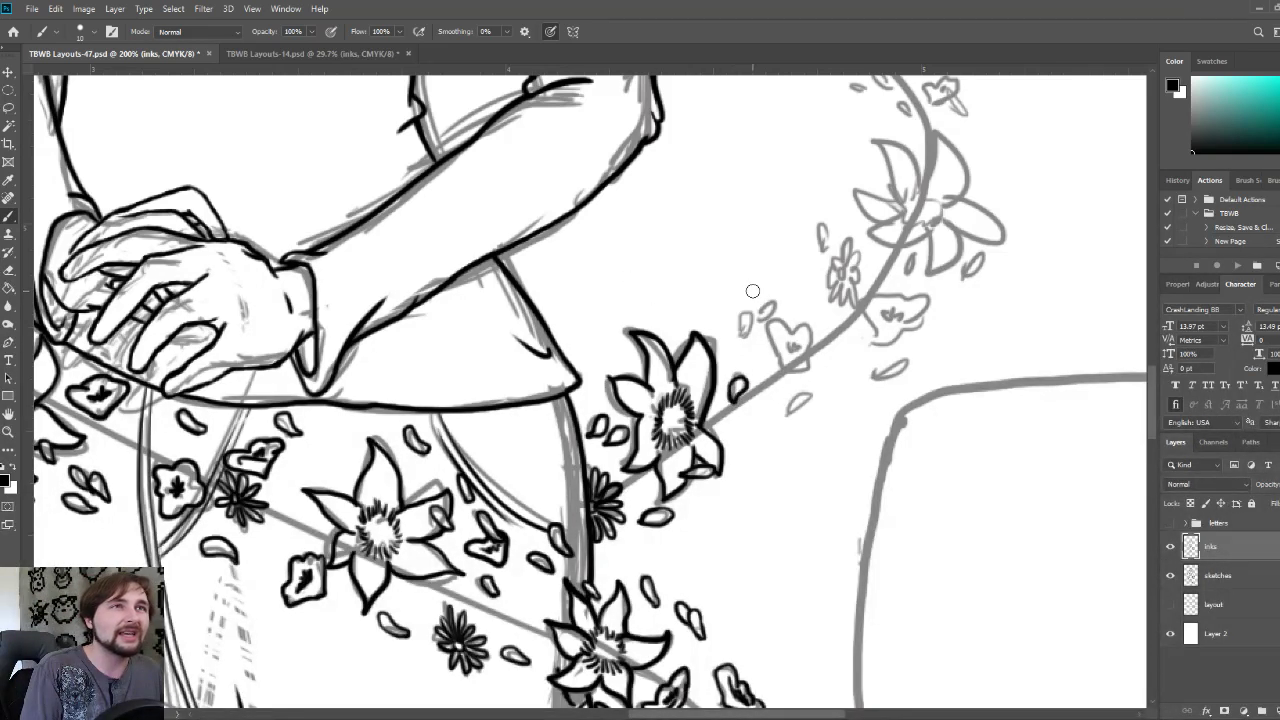
{"action": "mouse_move", "coordinate": [740, 336]}
{"action": "left_mouse_down"}
{"action": "mouse_move", "coordinate": [741, 315]}
{"action": "mouse_move", "coordinate": [739, 339]}
{"action": "mouse_move", "coordinate": [768, 308]}
{"action": "mouse_move", "coordinate": [751, 323]}
{"action": "left_mouse_up"}
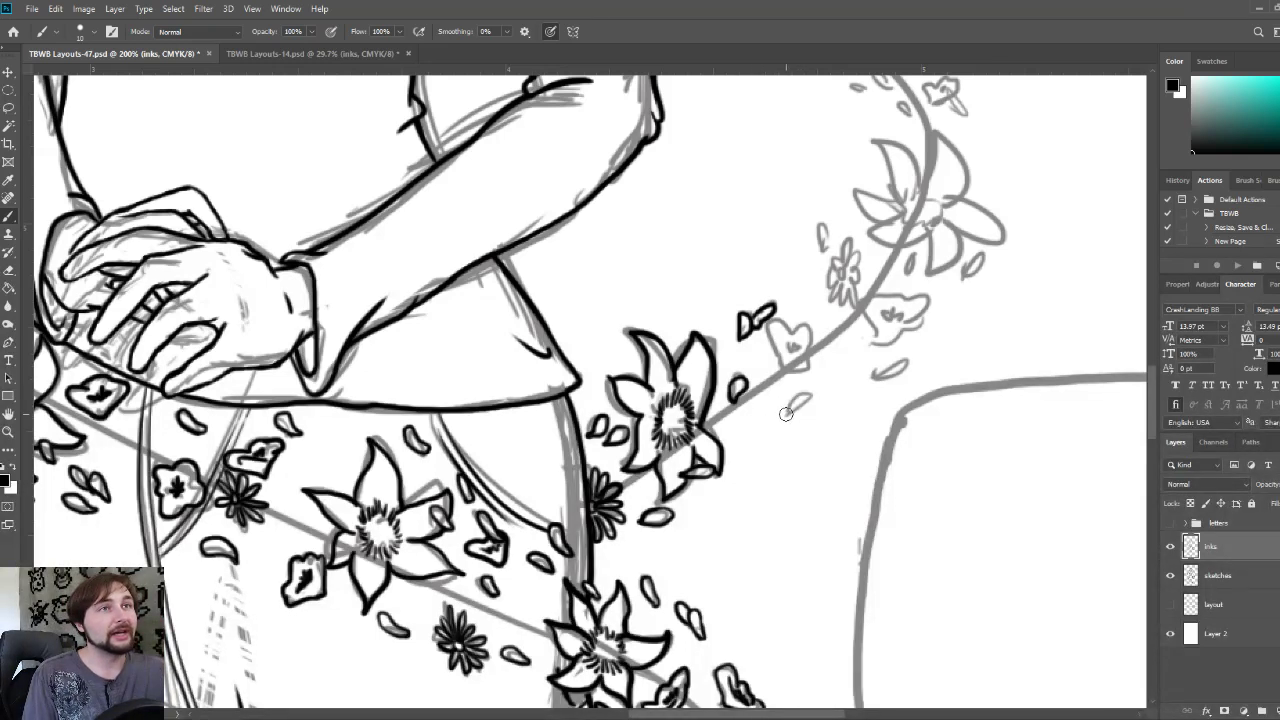
{"action": "mouse_move", "coordinate": [786, 416]}
{"action": "left_mouse_down"}
{"action": "mouse_move", "coordinate": [808, 390]}
{"action": "mouse_move", "coordinate": [815, 408]}
{"action": "mouse_move", "coordinate": [788, 414]}
{"action": "left_mouse_up"}
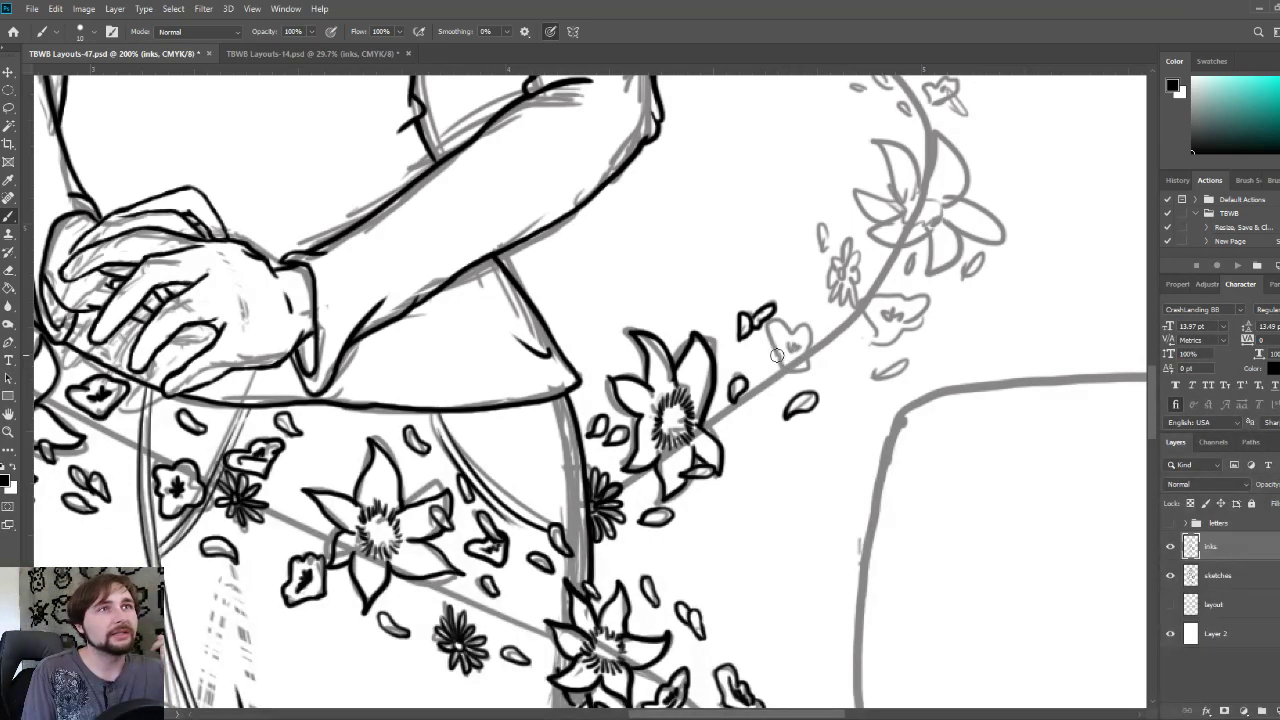
{"action": "mouse_move", "coordinate": [774, 350]}
{"action": "left_mouse_down"}
{"action": "mouse_move", "coordinate": [795, 376]}
{"action": "mouse_move", "coordinate": [808, 348]}
{"action": "mouse_move", "coordinate": [774, 328]}
{"action": "mouse_move", "coordinate": [793, 325]}
{"action": "mouse_move", "coordinate": [808, 364]}
{"action": "mouse_move", "coordinate": [797, 345]}
{"action": "left_mouse_up"}
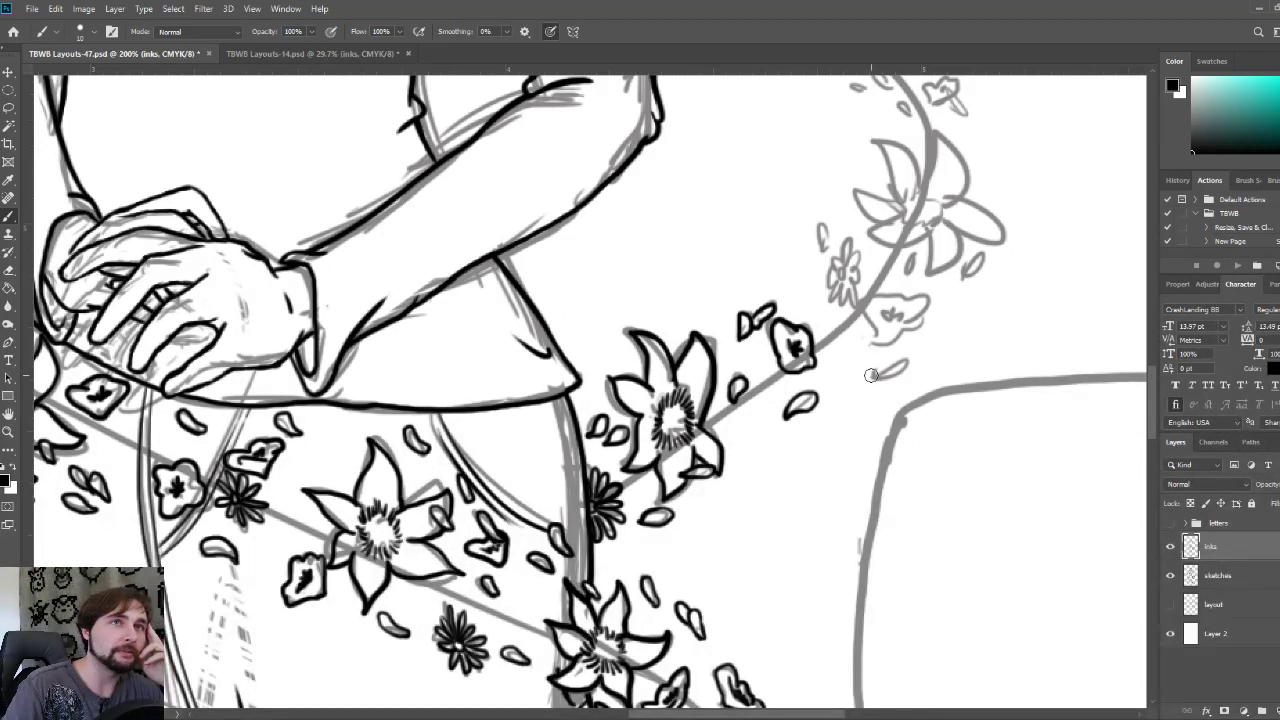
{"action": "mouse_move", "coordinate": [873, 376]}
{"action": "left_mouse_down"}
{"action": "mouse_move", "coordinate": [909, 371]}
{"action": "mouse_move", "coordinate": [878, 371]}
{"action": "left_mouse_up"}
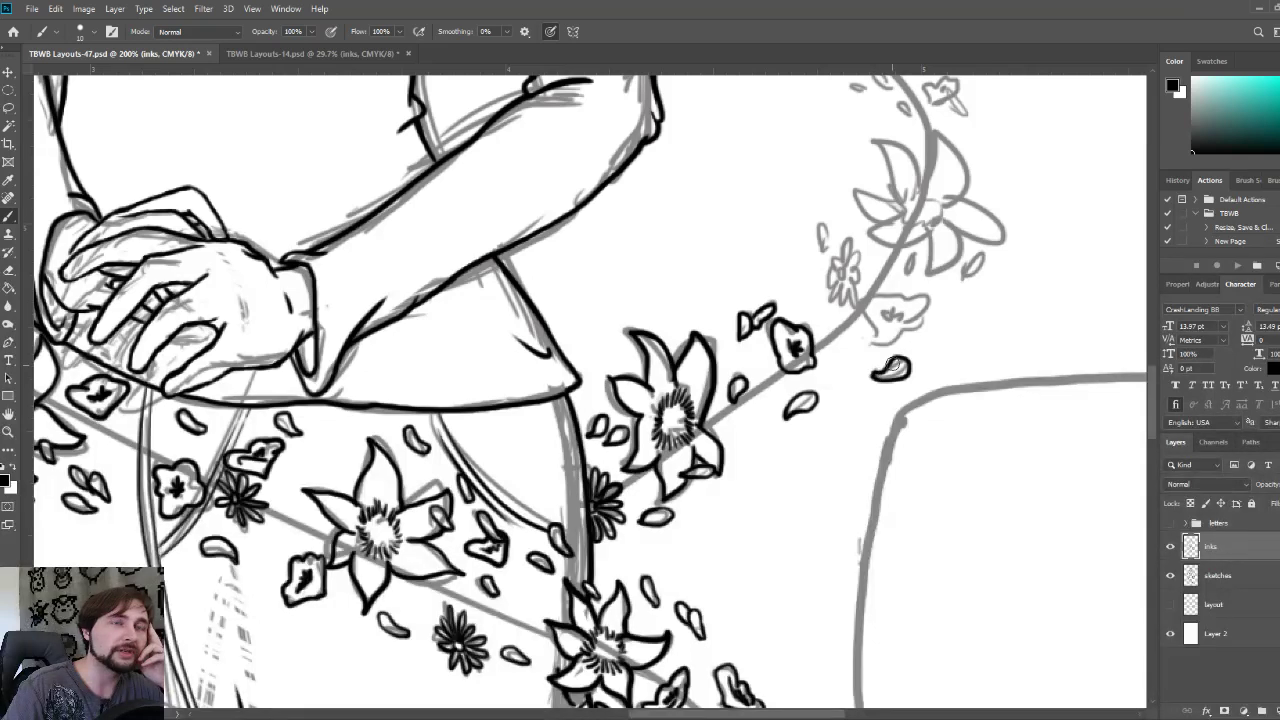
- Ink the next daisy with its loose petal, the wide blossom across the grey curve and the two loose petals above that blossom
{"action": "left_click_drag", "start_coordinate": [839, 314], "coordinate": [726, 454]}
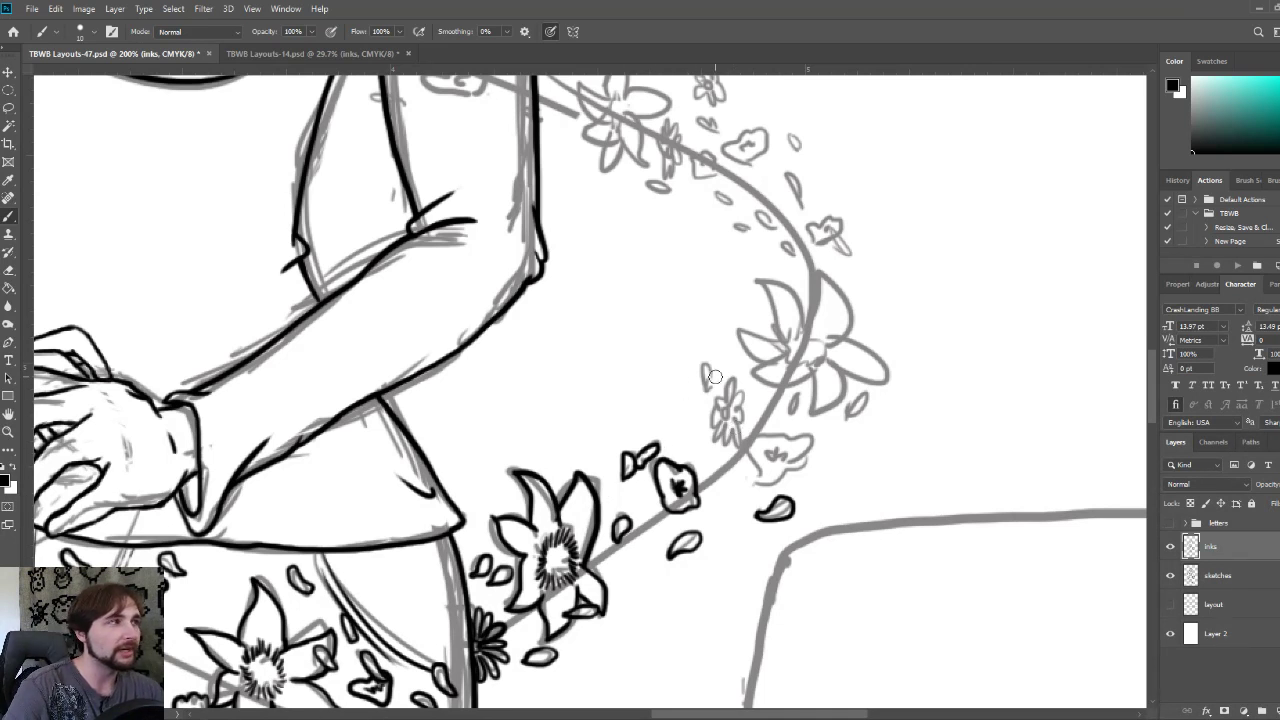
{"action": "left_click_drag", "start_coordinate": [727, 406], "coordinate": [723, 412]}
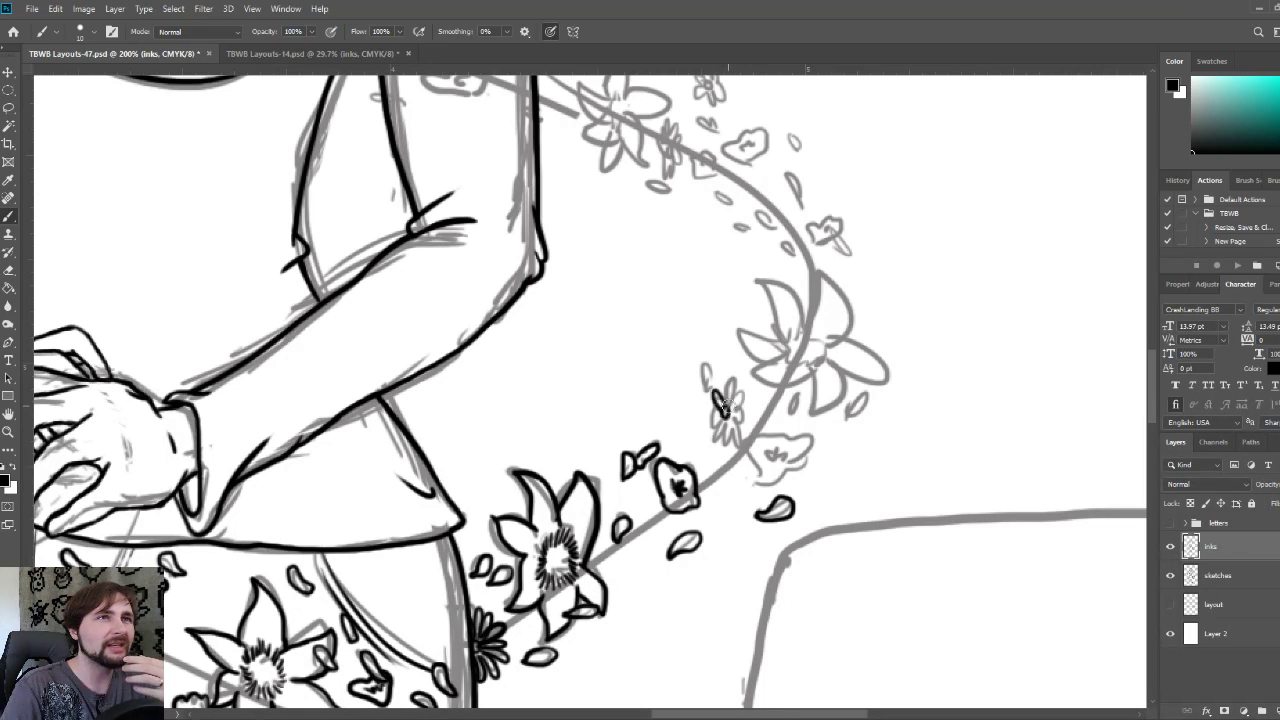
{"action": "mouse_move", "coordinate": [724, 392]}
{"action": "left_mouse_down"}
{"action": "mouse_move", "coordinate": [740, 380]}
{"action": "mouse_move", "coordinate": [740, 418]}
{"action": "mouse_move", "coordinate": [722, 434]}
{"action": "mouse_move", "coordinate": [730, 420]}
{"action": "mouse_move", "coordinate": [744, 436]}
{"action": "mouse_move", "coordinate": [746, 394]}
{"action": "mouse_move", "coordinate": [704, 392]}
{"action": "mouse_move", "coordinate": [714, 398]}
{"action": "left_mouse_up"}
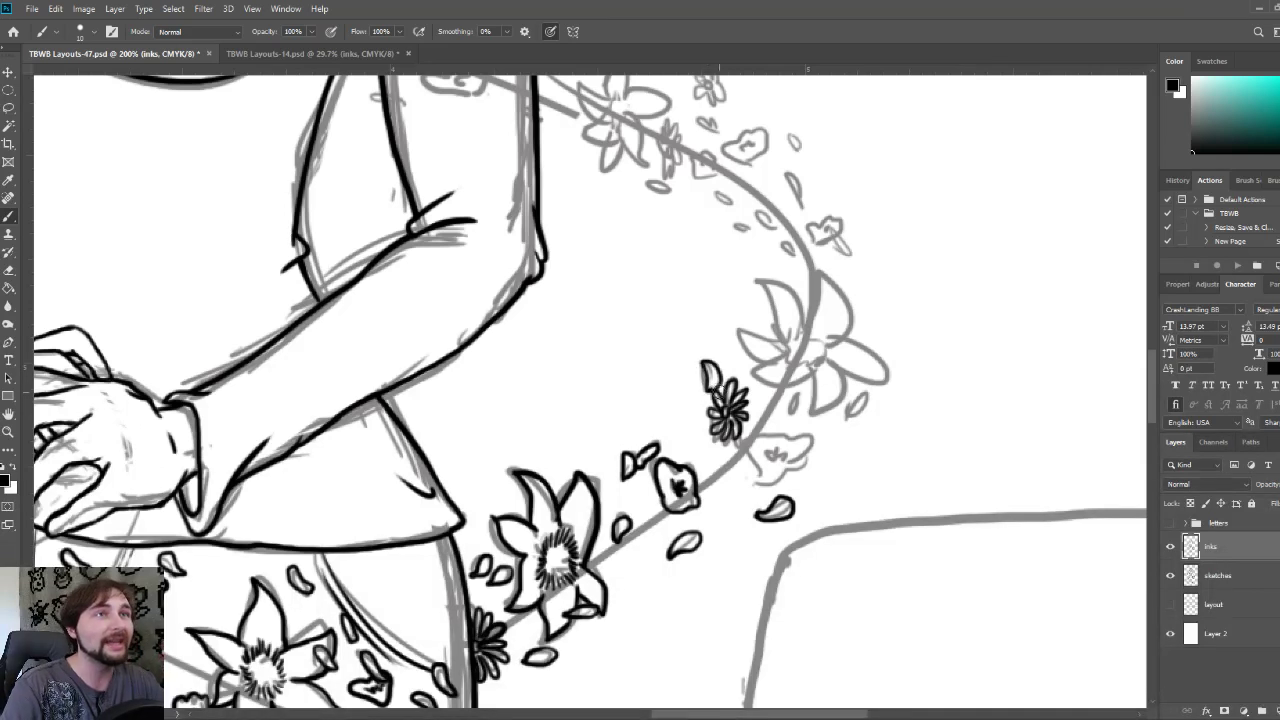
{"action": "mouse_move", "coordinate": [792, 412]}
{"action": "left_mouse_down"}
{"action": "mouse_move", "coordinate": [800, 390]}
{"action": "mouse_move", "coordinate": [794, 414]}
{"action": "mouse_move", "coordinate": [850, 420]}
{"action": "left_mouse_up"}
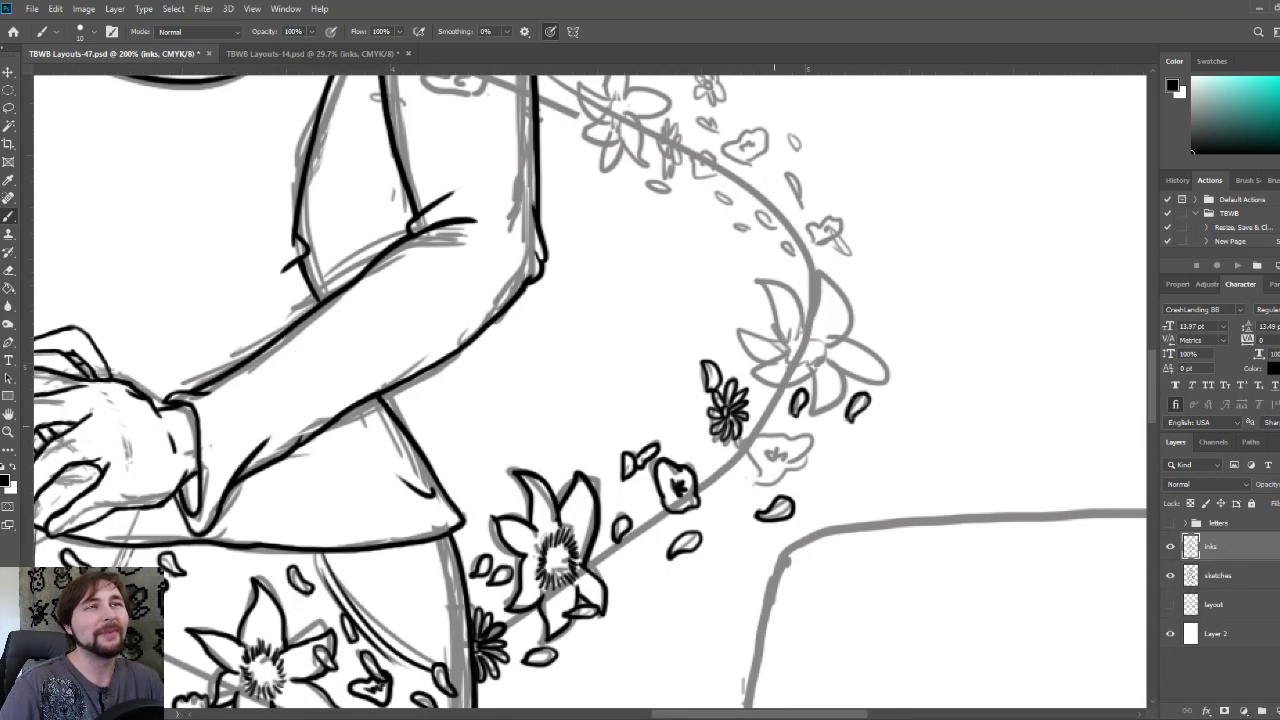
{"action": "mouse_move", "coordinate": [751, 459]}
{"action": "left_mouse_down"}
{"action": "mouse_move", "coordinate": [765, 435]}
{"action": "mouse_move", "coordinate": [815, 442]}
{"action": "mouse_move", "coordinate": [770, 474]}
{"action": "mouse_move", "coordinate": [752, 462]}
{"action": "mouse_move", "coordinate": [763, 476]}
{"action": "mouse_move", "coordinate": [792, 462]}
{"action": "mouse_move", "coordinate": [772, 452]}
{"action": "mouse_move", "coordinate": [790, 458]}
{"action": "left_mouse_up"}
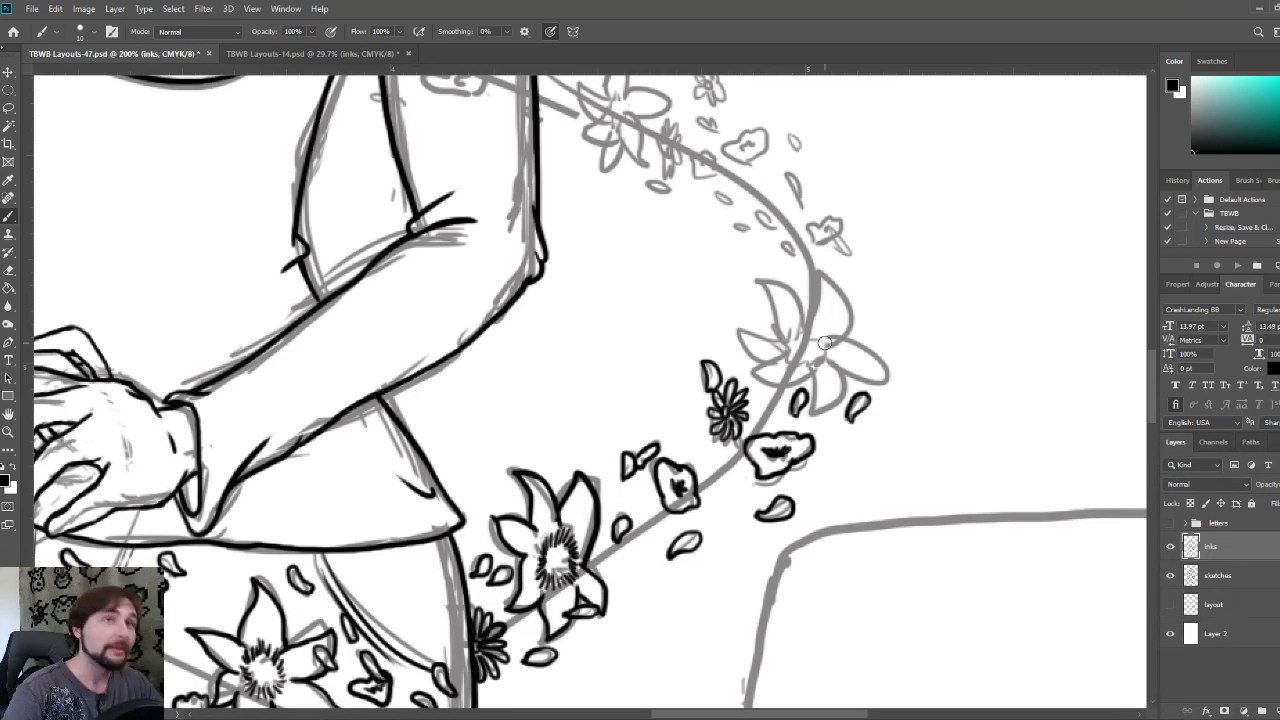
- Ink the large flower at the outer bend of the grey curve with its stamens and pointed petals
{"action": "mouse_move", "coordinate": [845, 333]}
{"action": "left_mouse_down"}
{"action": "mouse_move", "coordinate": [785, 406]}
{"action": "mouse_move", "coordinate": [730, 432]}
{"action": "mouse_move", "coordinate": [743, 436]}
{"action": "mouse_move", "coordinate": [757, 430]}
{"action": "mouse_move", "coordinate": [726, 410]}
{"action": "mouse_move", "coordinate": [726, 421]}
{"action": "mouse_move", "coordinate": [733, 404]}
{"action": "mouse_move", "coordinate": [750, 397]}
{"action": "mouse_move", "coordinate": [765, 421]}
{"action": "mouse_move", "coordinate": [704, 351]}
{"action": "mouse_move", "coordinate": [740, 390]}
{"action": "mouse_move", "coordinate": [761, 346]}
{"action": "mouse_move", "coordinate": [789, 392]}
{"action": "mouse_move", "coordinate": [764, 414]}
{"action": "mouse_move", "coordinate": [792, 386]}
{"action": "left_mouse_up"}
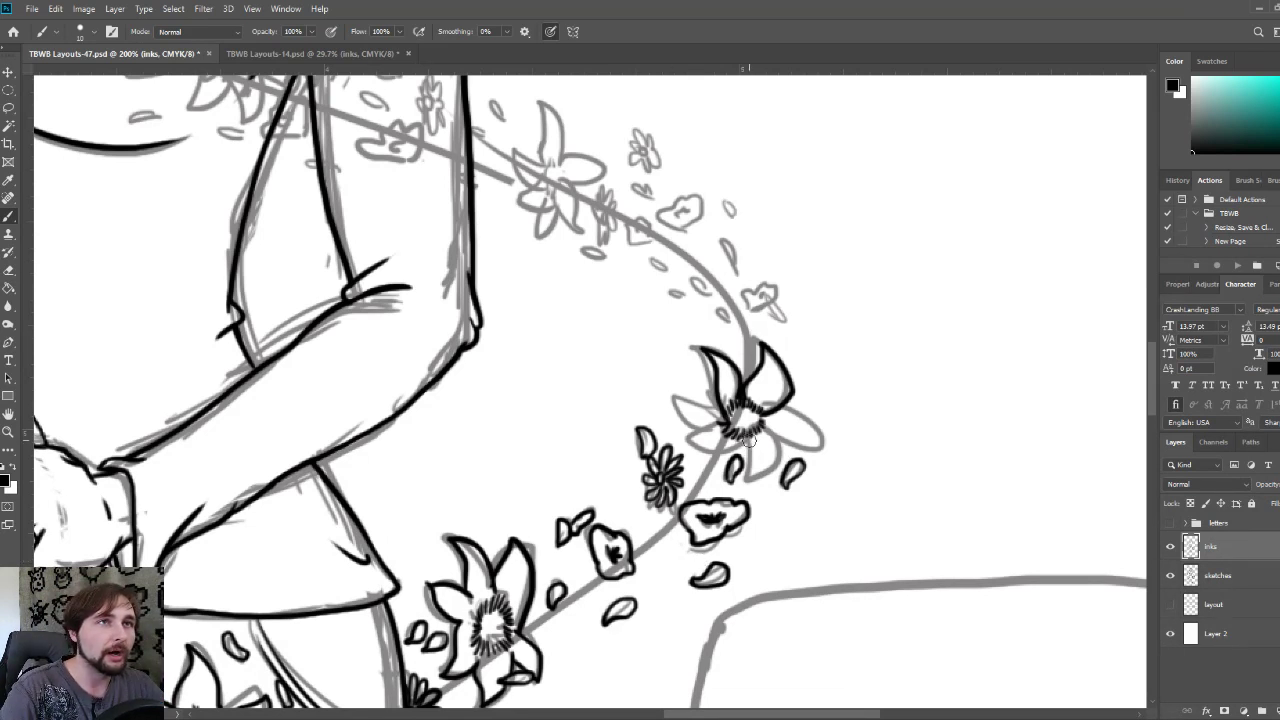
{"action": "mouse_move", "coordinate": [748, 442]}
{"action": "left_mouse_down"}
{"action": "mouse_move", "coordinate": [765, 484]}
{"action": "mouse_move", "coordinate": [786, 470]}
{"action": "mouse_move", "coordinate": [765, 428]}
{"action": "mouse_move", "coordinate": [781, 450]}
{"action": "mouse_move", "coordinate": [823, 452]}
{"action": "mouse_move", "coordinate": [776, 414]}
{"action": "left_mouse_up"}
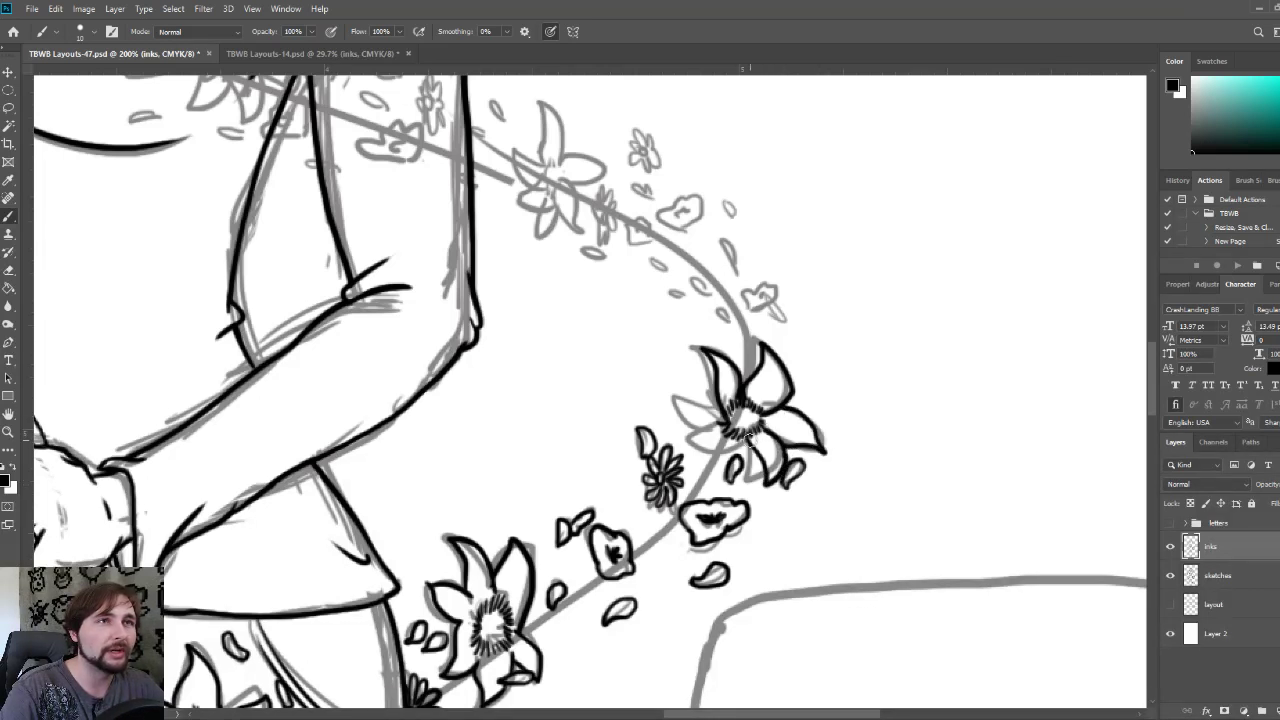
{"action": "mouse_move", "coordinate": [724, 447]}
{"action": "left_mouse_down"}
{"action": "mouse_move", "coordinate": [688, 440]}
{"action": "mouse_move", "coordinate": [722, 428]}
{"action": "mouse_move", "coordinate": [670, 398]}
{"action": "mouse_move", "coordinate": [706, 392]}
{"action": "mouse_move", "coordinate": [761, 460]}
{"action": "mouse_move", "coordinate": [760, 483]}
{"action": "left_mouse_up"}
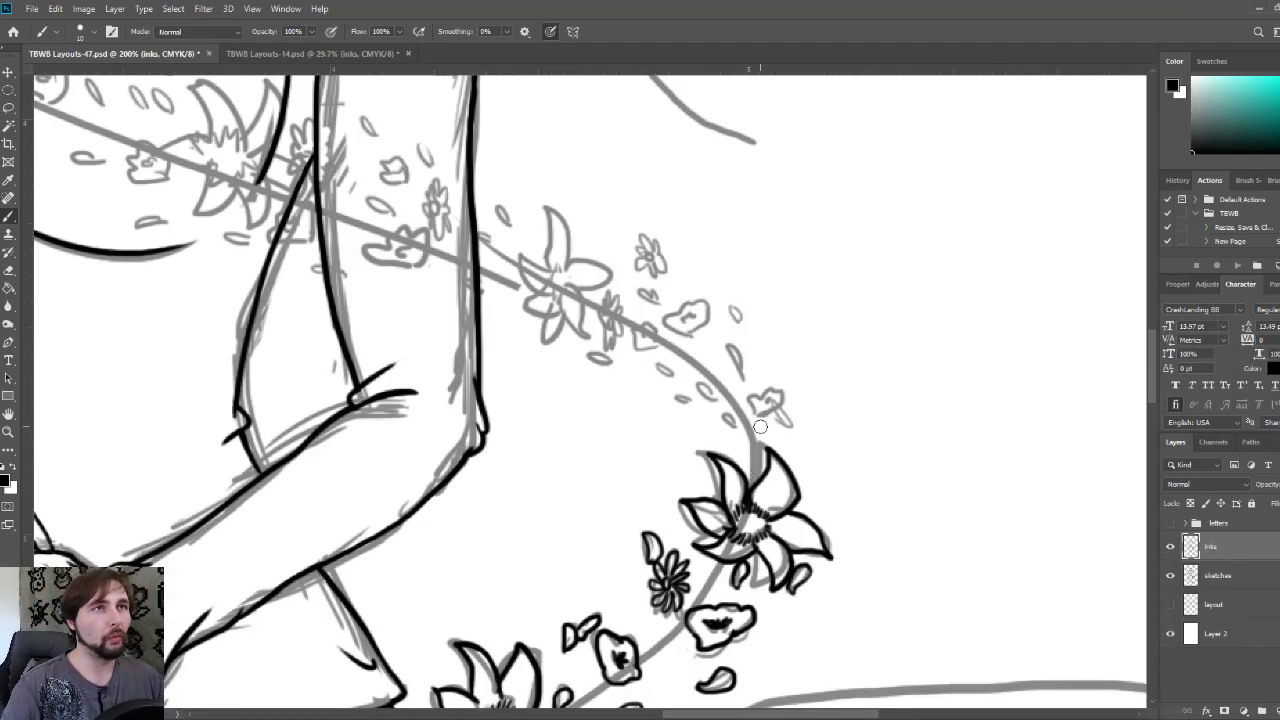
- Ink the small blossom above the outer large flower and the four loose petals along the inside of the grey curve
{"action": "mouse_move", "coordinate": [779, 428]}
{"action": "left_mouse_down"}
{"action": "mouse_move", "coordinate": [760, 388]}
{"action": "mouse_move", "coordinate": [784, 386]}
{"action": "mouse_move", "coordinate": [790, 408]}
{"action": "mouse_move", "coordinate": [756, 418]}
{"action": "mouse_move", "coordinate": [776, 411]}
{"action": "left_mouse_up"}
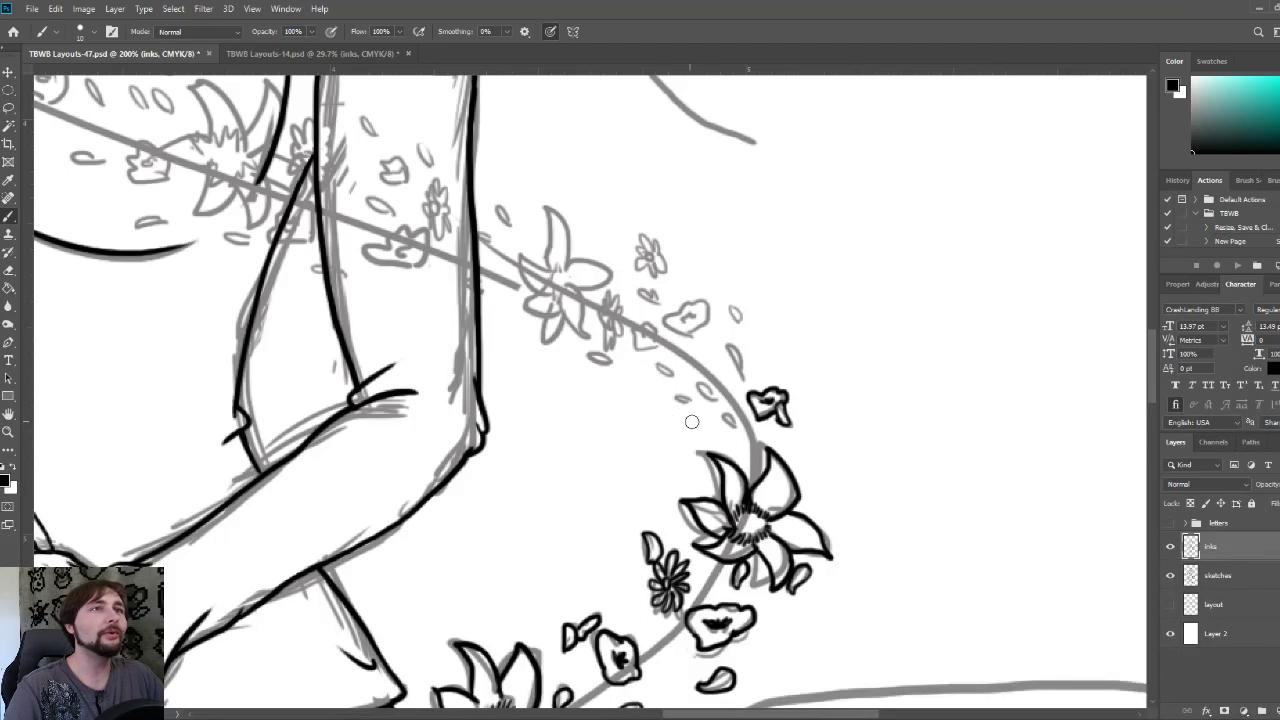
{"action": "mouse_move", "coordinate": [732, 427]}
{"action": "left_mouse_down"}
{"action": "mouse_move", "coordinate": [700, 382]}
{"action": "mouse_move", "coordinate": [714, 406]}
{"action": "mouse_move", "coordinate": [675, 396]}
{"action": "mouse_move", "coordinate": [695, 397]}
{"action": "left_mouse_up"}
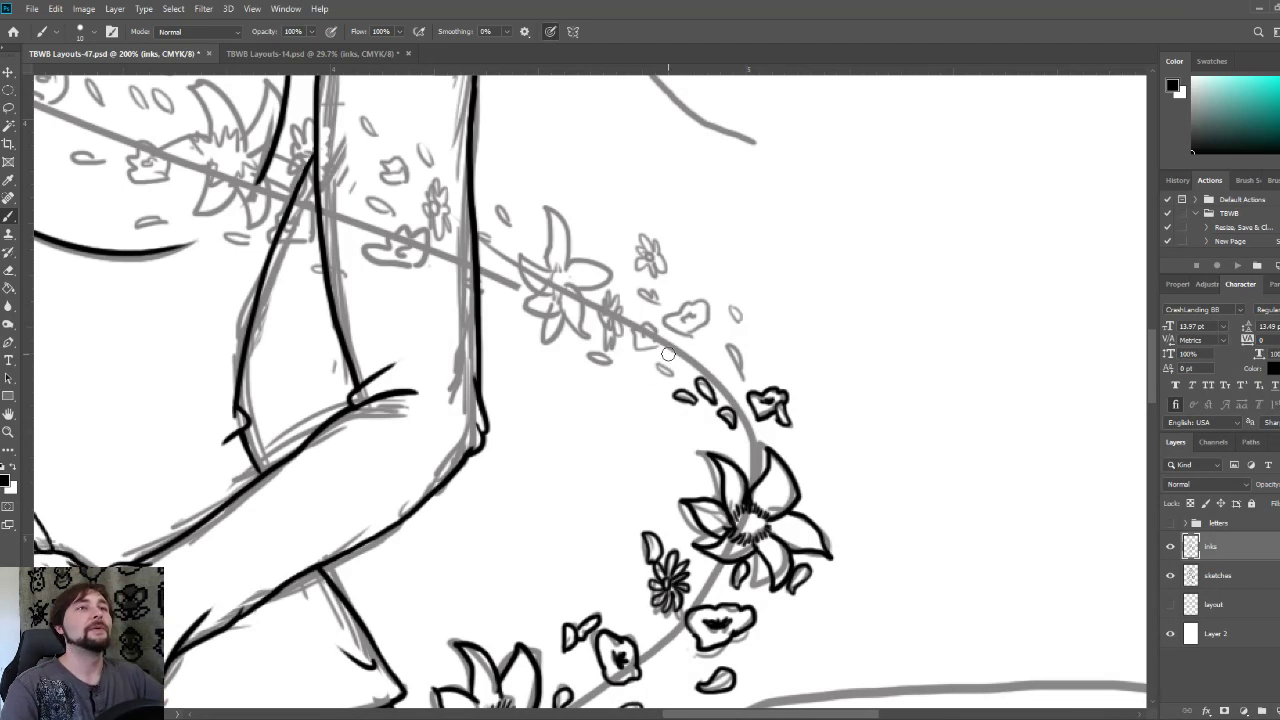
{"action": "mouse_move", "coordinate": [669, 380]}
{"action": "left_mouse_down"}
{"action": "mouse_move", "coordinate": [648, 362]}
{"action": "mouse_move", "coordinate": [670, 378]}
{"action": "left_mouse_up"}
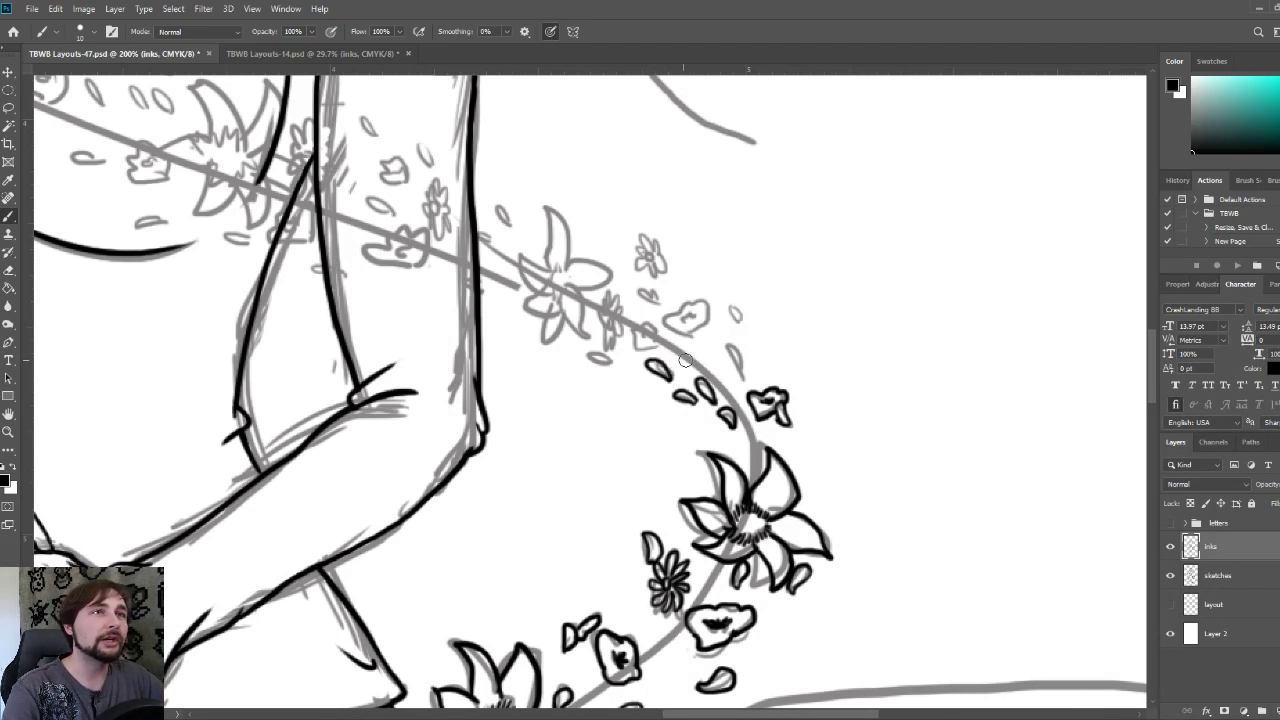
- Ink the two loose petals outside the grey curve's bend, the small blossom on the curve and the wider blossom beside it
{"action": "mouse_move", "coordinate": [731, 350]}
{"action": "left_mouse_down"}
{"action": "mouse_move", "coordinate": [743, 366]}
{"action": "mouse_move", "coordinate": [735, 321]}
{"action": "left_mouse_up"}
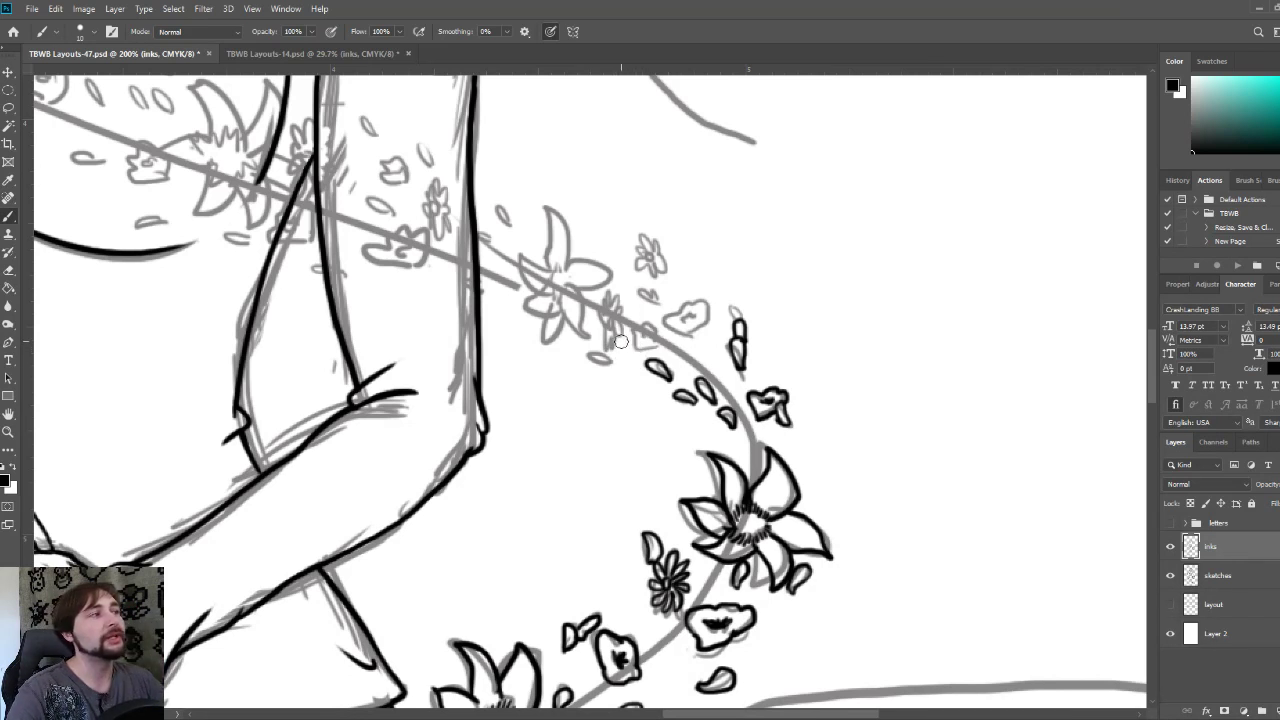
{"action": "mouse_move", "coordinate": [636, 338]}
{"action": "left_mouse_down"}
{"action": "mouse_move", "coordinate": [642, 352]}
{"action": "mouse_move", "coordinate": [660, 342]}
{"action": "mouse_move", "coordinate": [638, 344]}
{"action": "mouse_move", "coordinate": [652, 334]}
{"action": "left_mouse_up"}
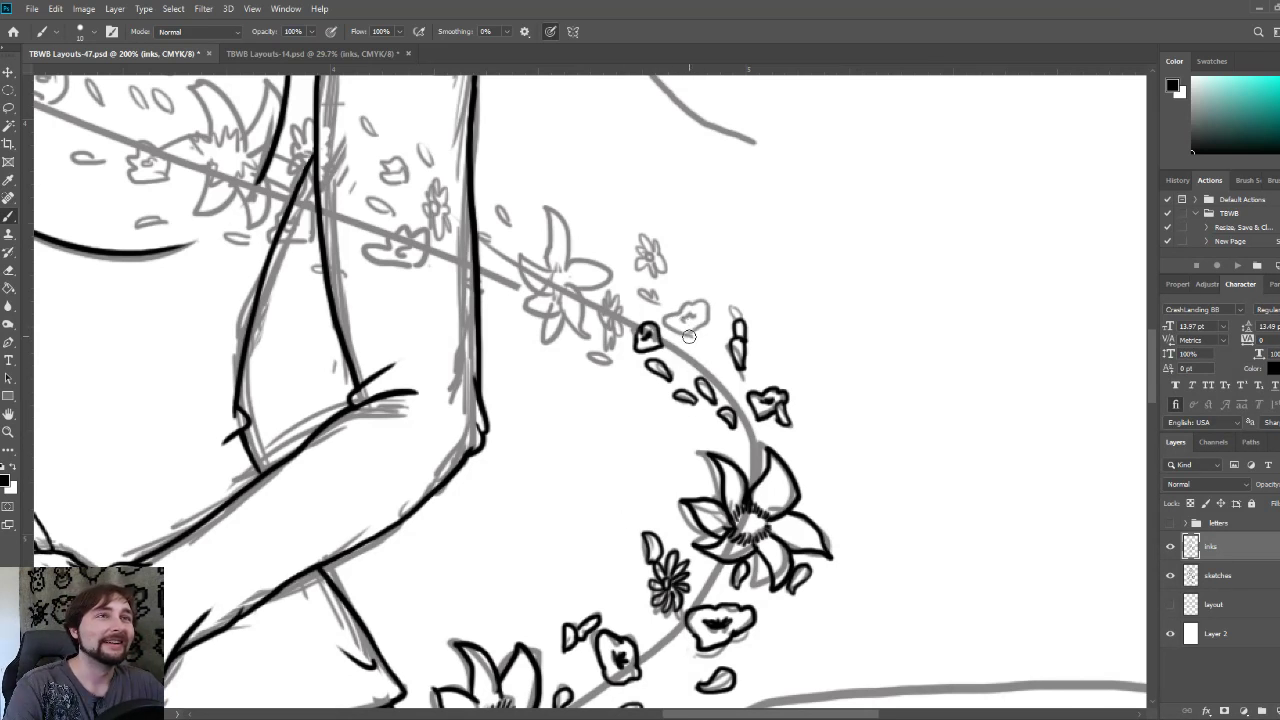
{"action": "mouse_move", "coordinate": [686, 334]}
{"action": "left_mouse_down"}
{"action": "mouse_move", "coordinate": [656, 326]}
{"action": "mouse_move", "coordinate": [710, 298]}
{"action": "mouse_move", "coordinate": [692, 336]}
{"action": "mouse_move", "coordinate": [706, 308]}
{"action": "mouse_move", "coordinate": [695, 318]}
{"action": "left_mouse_up"}
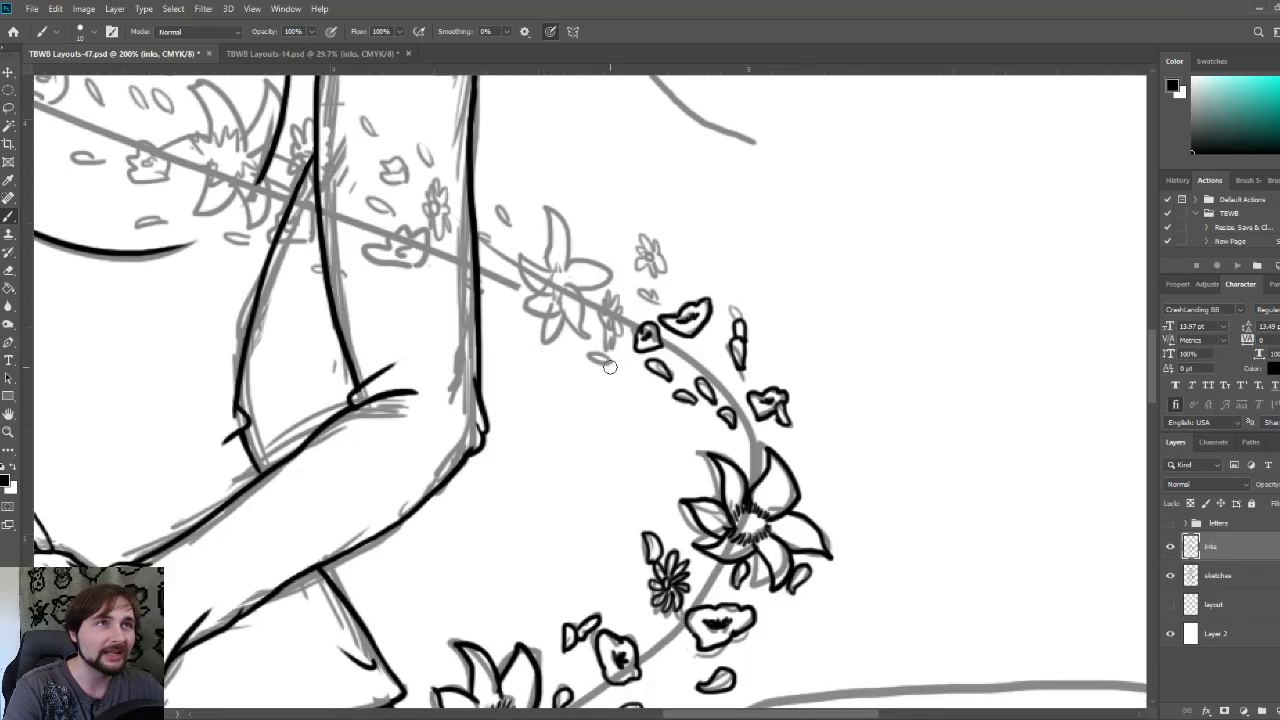
- Ink the daisy on the grey curve with the loose petal below it, and the small daisy and petal above the curve
{"action": "mouse_move", "coordinate": [610, 366]}
{"action": "left_mouse_down"}
{"action": "mouse_move", "coordinate": [598, 351]}
{"action": "mouse_move", "coordinate": [604, 362]}
{"action": "left_mouse_up"}
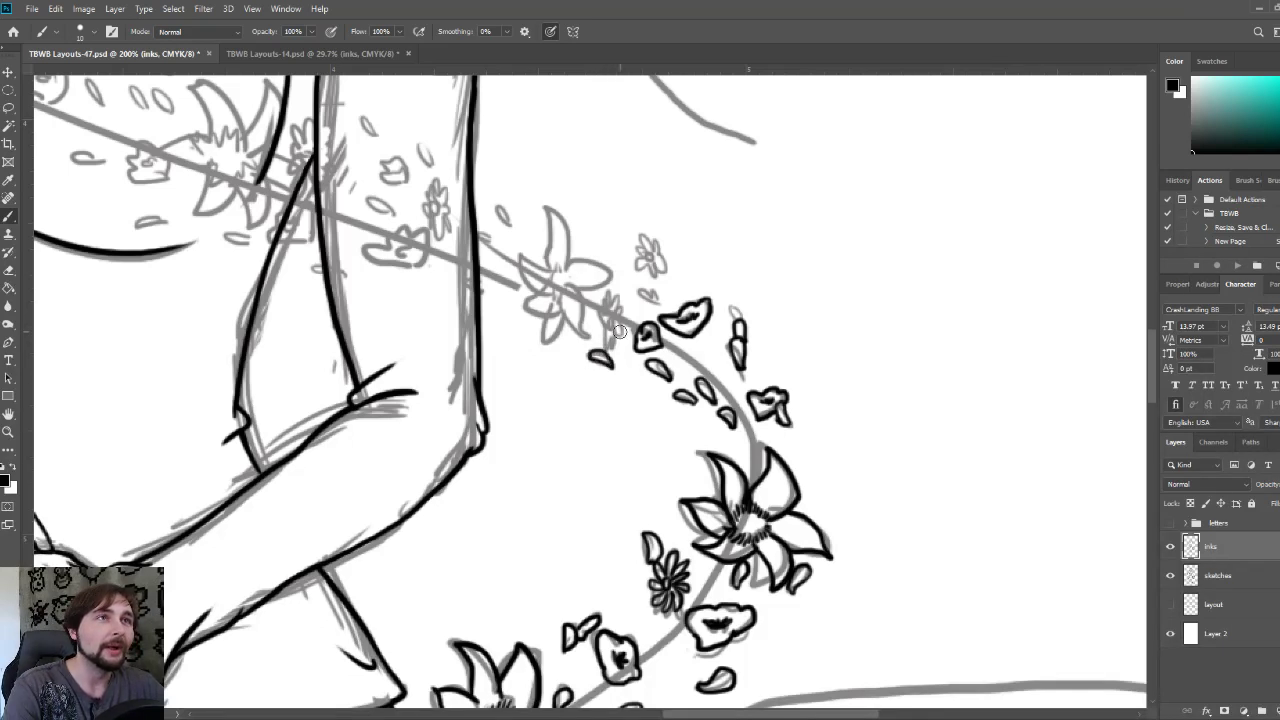
{"action": "mouse_move", "coordinate": [611, 318]}
{"action": "left_mouse_down"}
{"action": "mouse_move", "coordinate": [610, 340]}
{"action": "mouse_move", "coordinate": [608, 300]}
{"action": "mouse_move", "coordinate": [622, 322]}
{"action": "left_mouse_up"}
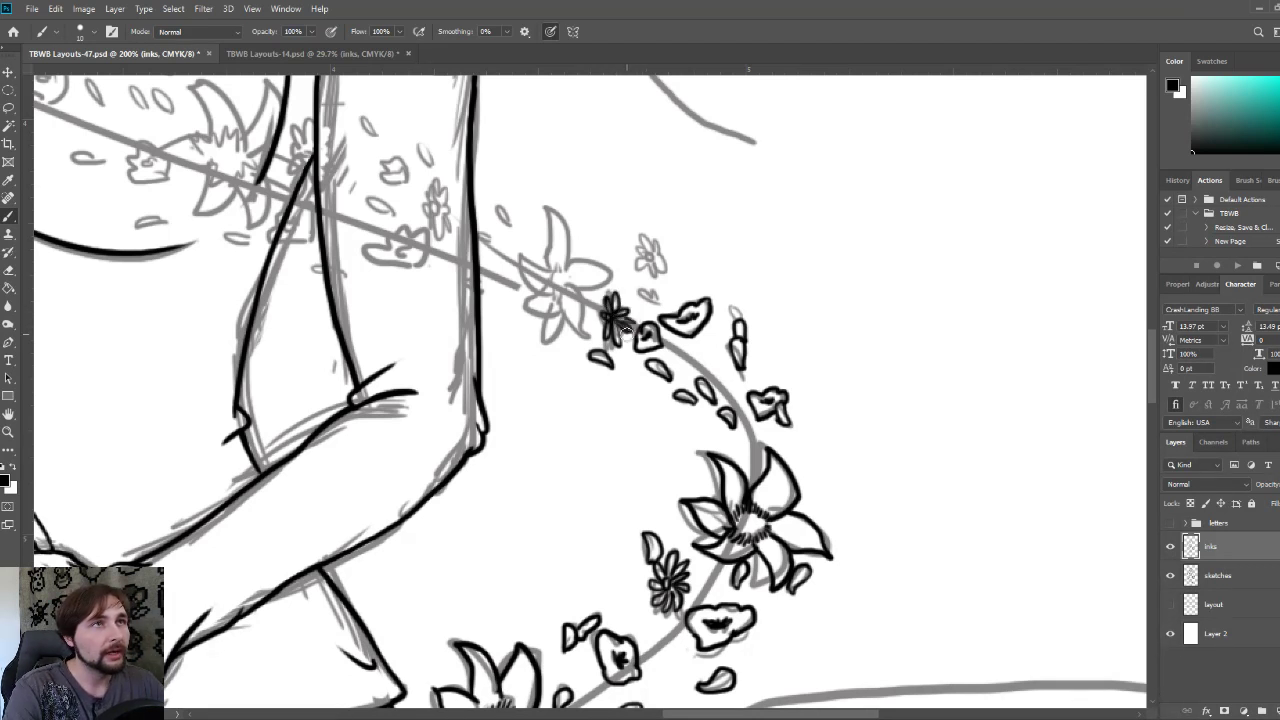
{"action": "mouse_move", "coordinate": [618, 331]}
{"action": "left_mouse_down"}
{"action": "mouse_move", "coordinate": [641, 291]}
{"action": "mouse_move", "coordinate": [659, 297]}
{"action": "left_mouse_up"}
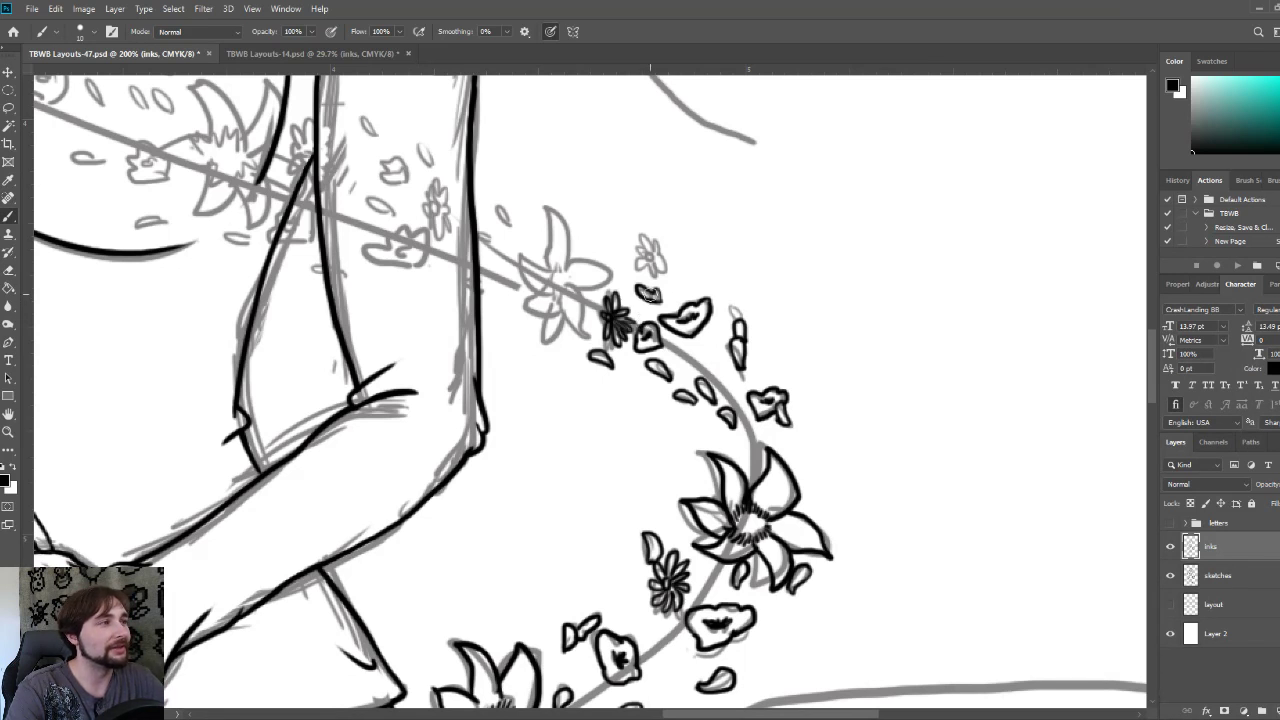
{"action": "left_click", "coordinate": [649, 255]}
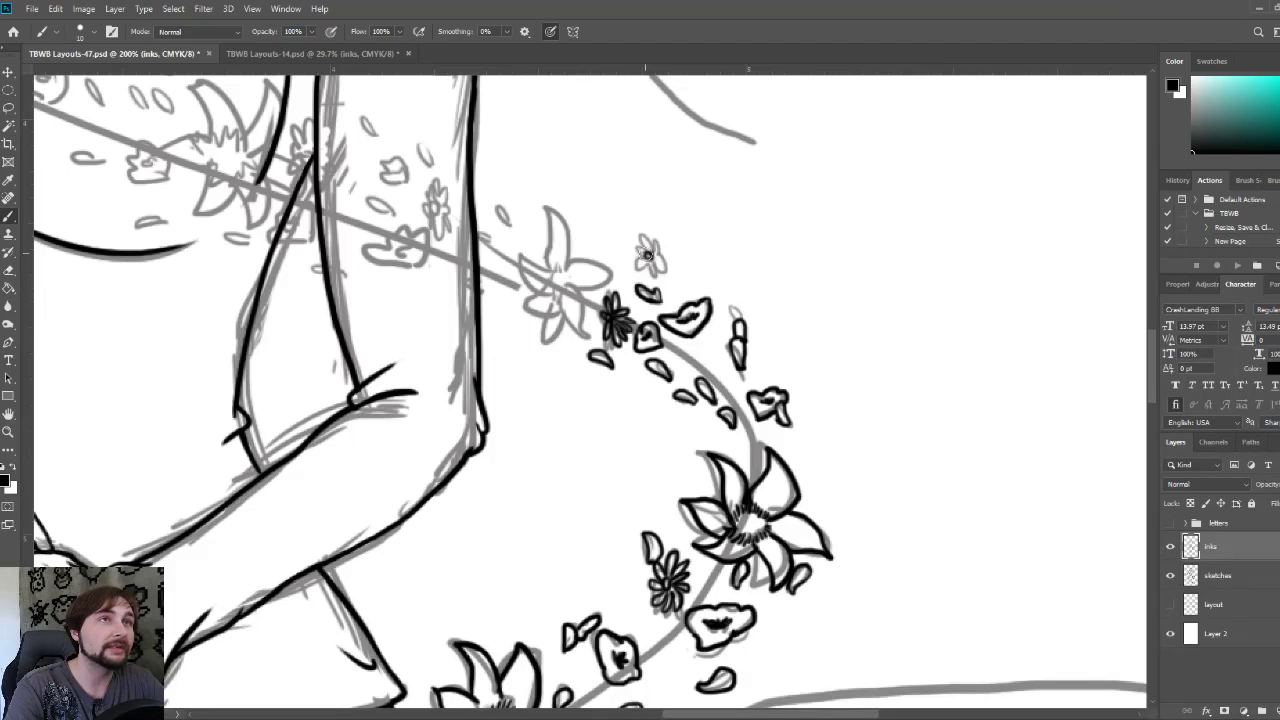
{"action": "mouse_move", "coordinate": [648, 258]}
{"action": "left_mouse_down"}
{"action": "mouse_move", "coordinate": [638, 272]}
{"action": "mouse_move", "coordinate": [658, 282]}
{"action": "mouse_move", "coordinate": [668, 266]}
{"action": "mouse_move", "coordinate": [636, 240]}
{"action": "mouse_move", "coordinate": [668, 238]}
{"action": "left_mouse_up"}
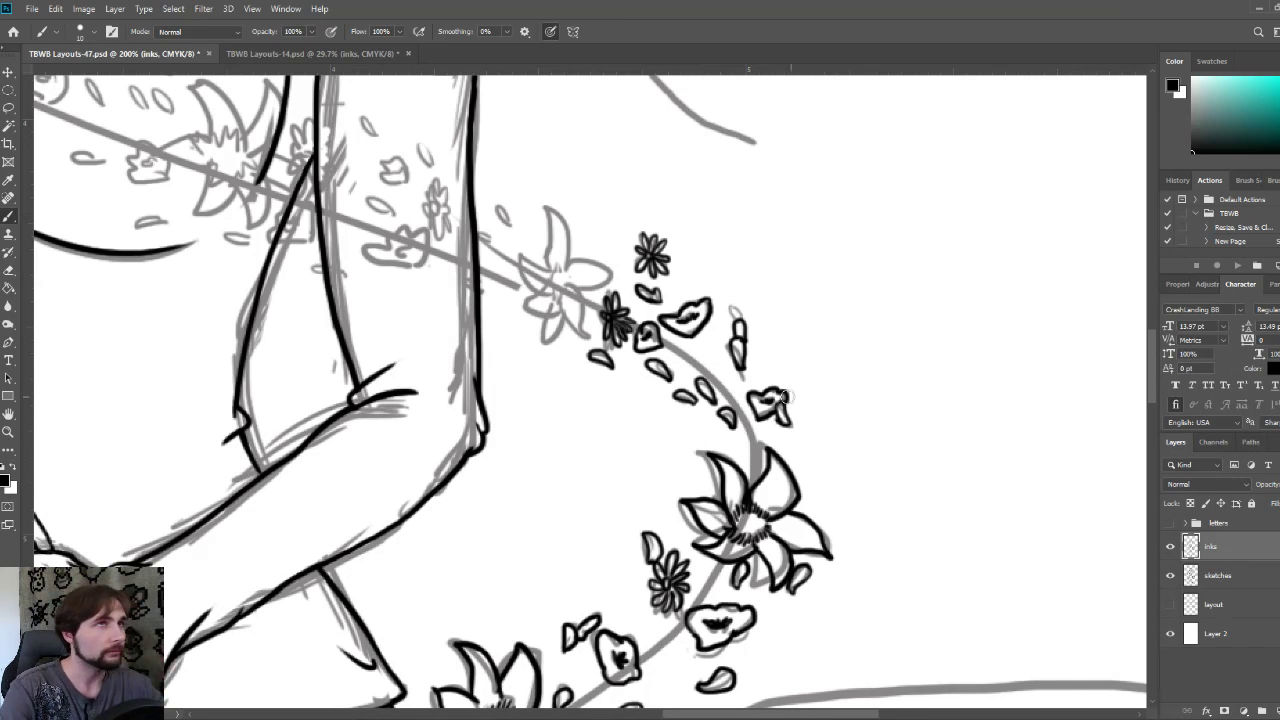
- Ink the three loose petals at the upper arm's outer edge and the large flower beside them with its stamens and pointed petals
{"action": "left_click_drag", "start_coordinate": [596, 251], "coordinate": [707, 358]}
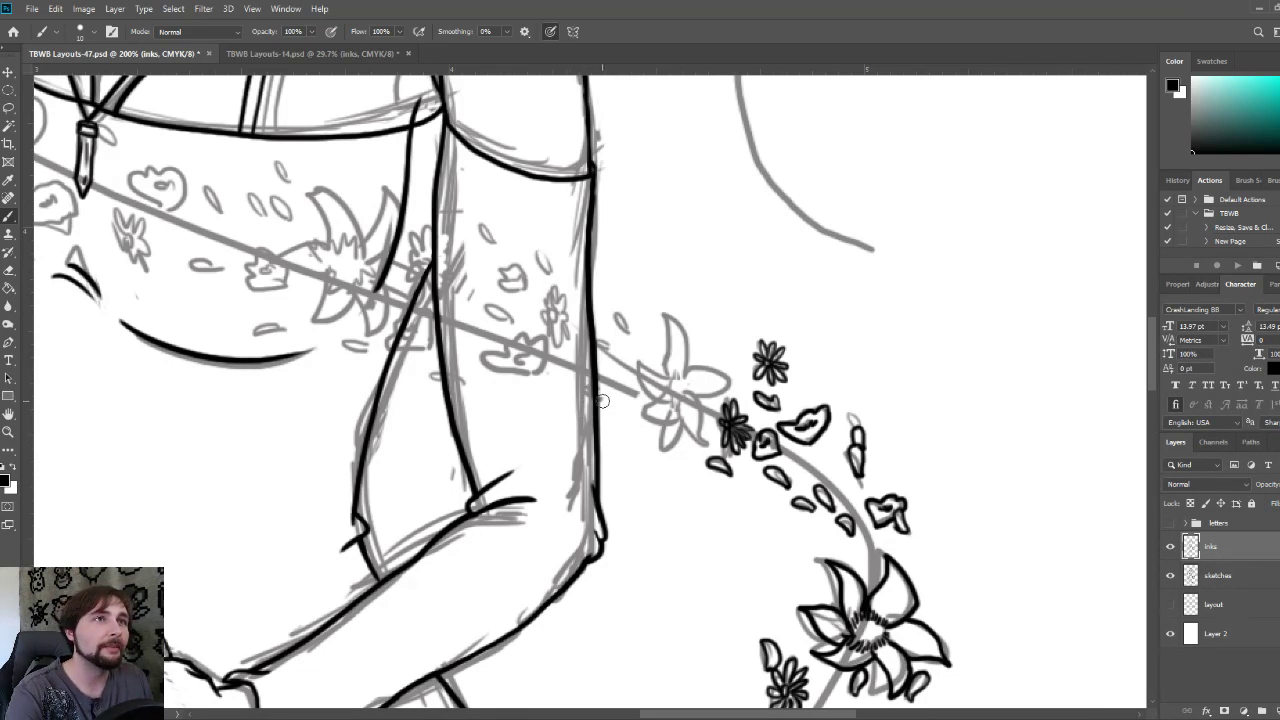
{"action": "mouse_move", "coordinate": [605, 399]}
{"action": "left_mouse_down"}
{"action": "mouse_move", "coordinate": [578, 384]}
{"action": "mouse_move", "coordinate": [604, 388]}
{"action": "mouse_move", "coordinate": [592, 398]}
{"action": "left_mouse_up"}
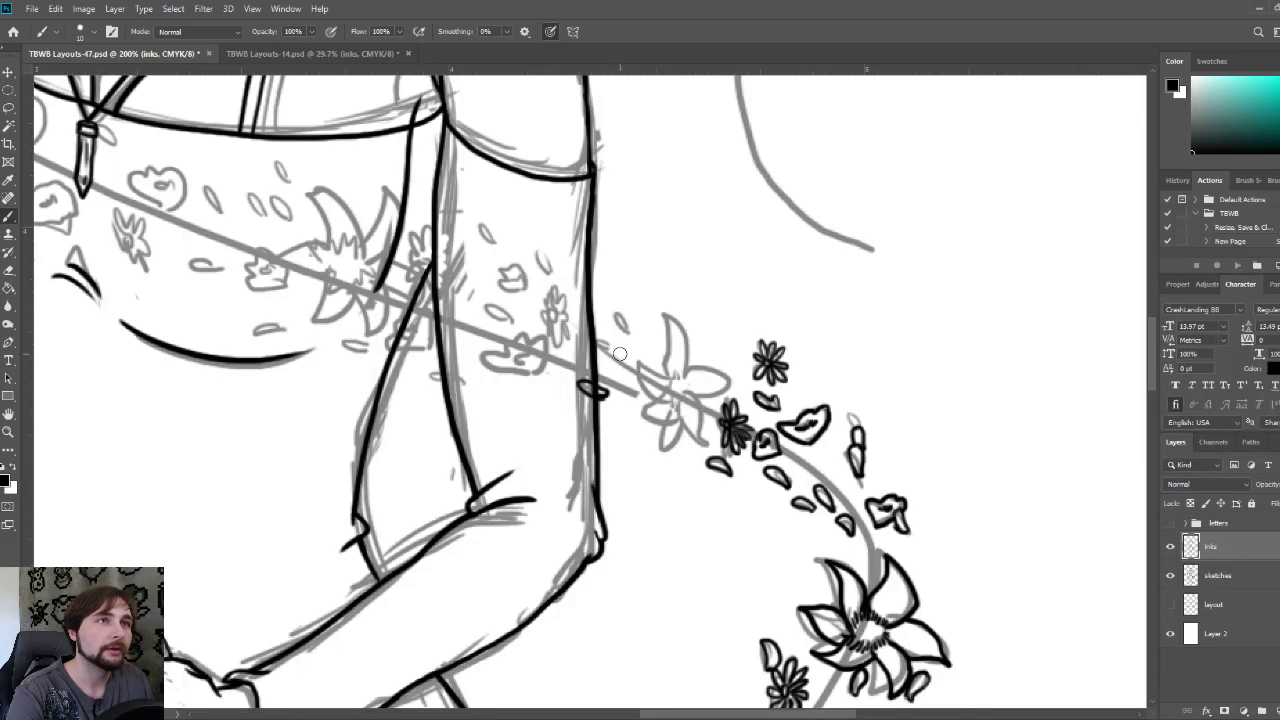
{"action": "mouse_move", "coordinate": [591, 330]}
{"action": "left_mouse_down"}
{"action": "mouse_move", "coordinate": [604, 349]}
{"action": "mouse_move", "coordinate": [617, 314]}
{"action": "mouse_move", "coordinate": [631, 335]}
{"action": "mouse_move", "coordinate": [618, 317]}
{"action": "left_mouse_up"}
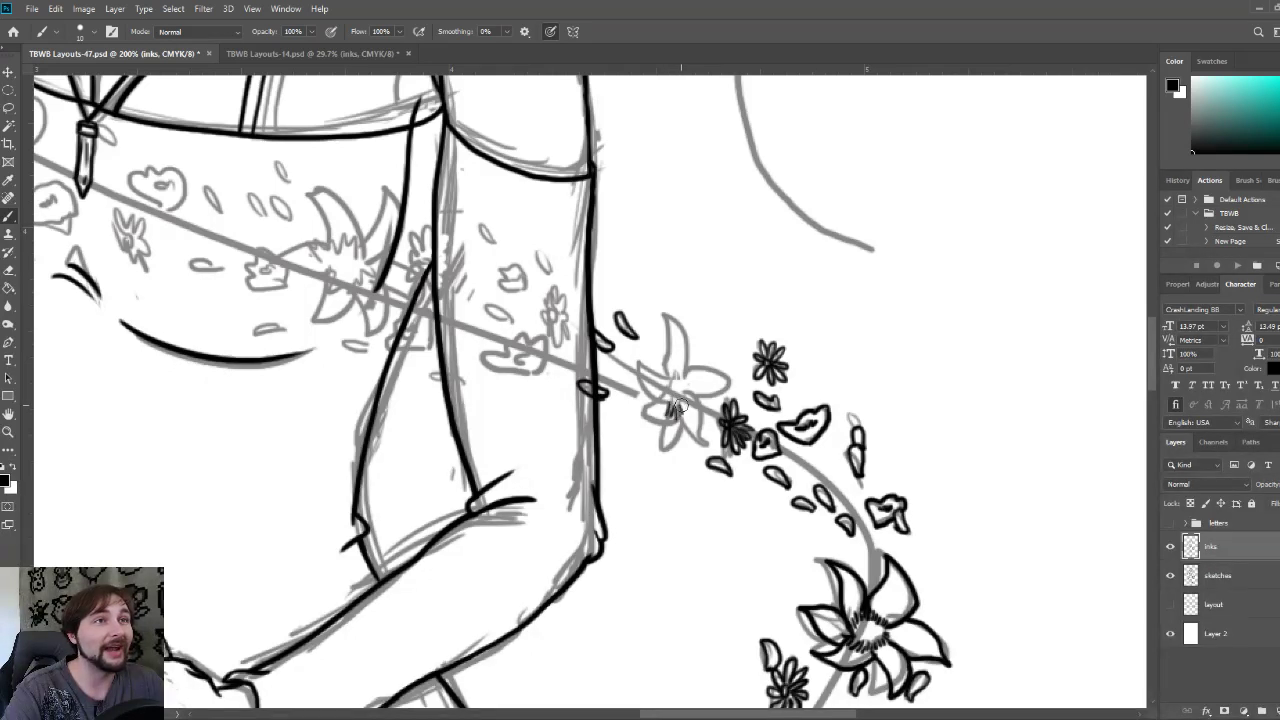
{"action": "mouse_move", "coordinate": [680, 397]}
{"action": "left_mouse_down"}
{"action": "mouse_move", "coordinate": [684, 378]}
{"action": "mouse_move", "coordinate": [666, 382]}
{"action": "mouse_move", "coordinate": [673, 396]}
{"action": "mouse_move", "coordinate": [667, 318]}
{"action": "mouse_move", "coordinate": [689, 366]}
{"action": "left_mouse_up"}
{"action": "mouse_move", "coordinate": [685, 372]}
{"action": "left_mouse_down"}
{"action": "mouse_move", "coordinate": [724, 372]}
{"action": "mouse_move", "coordinate": [700, 398]}
{"action": "mouse_move", "coordinate": [703, 432]}
{"action": "mouse_move", "coordinate": [678, 416]}
{"action": "mouse_move", "coordinate": [656, 452]}
{"action": "mouse_move", "coordinate": [662, 420]}
{"action": "mouse_move", "coordinate": [640, 428]}
{"action": "mouse_move", "coordinate": [660, 392]}
{"action": "mouse_move", "coordinate": [646, 363]}
{"action": "mouse_move", "coordinate": [671, 379]}
{"action": "left_mouse_up"}
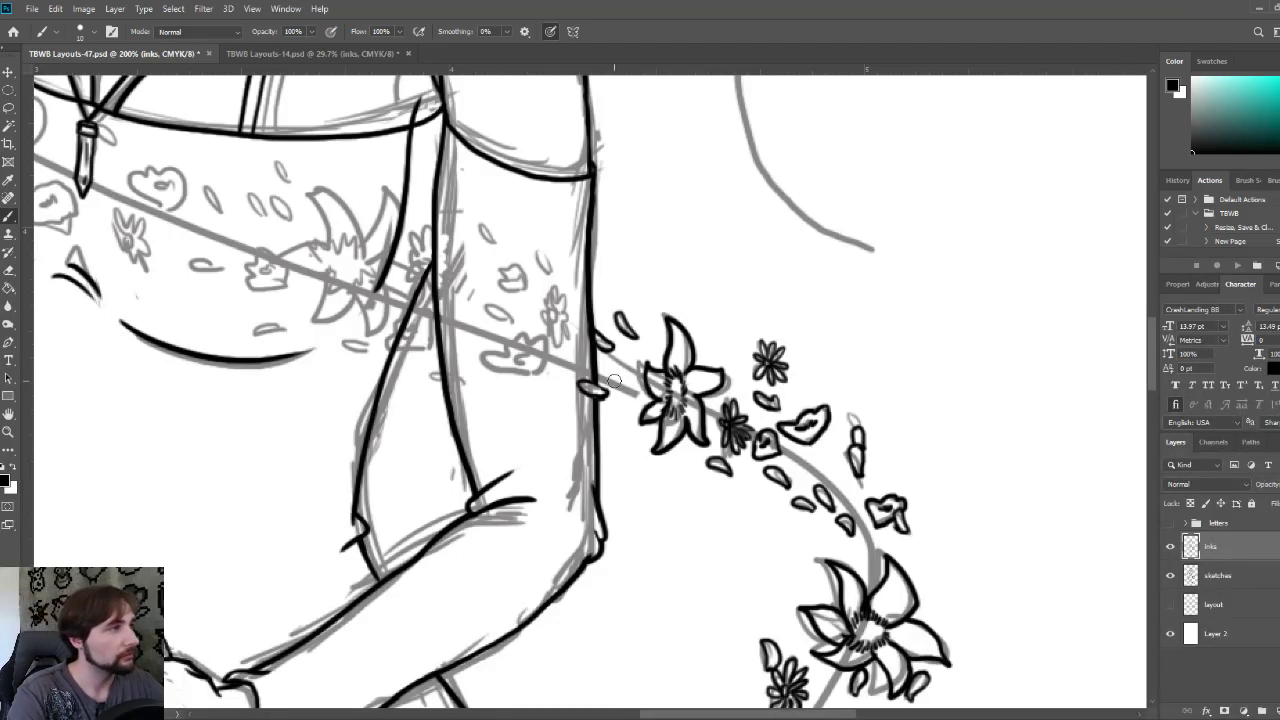
- Clear the arm outline where it runs through the loose petal at the upper arm's outer edge
{"action": "key", "text": "bracketright"}
{"action": "key", "text": "bracketright"}
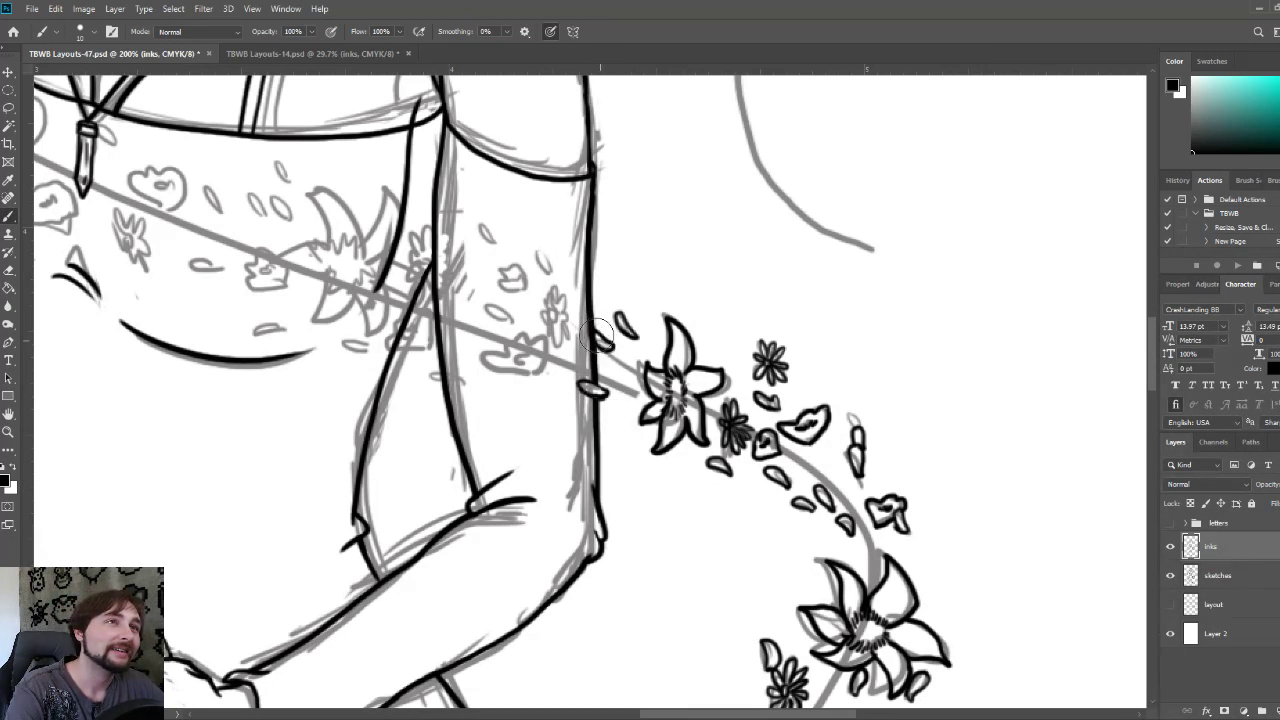
{"action": "left_click_drag", "start_coordinate": [597, 338], "coordinate": [612, 348]}
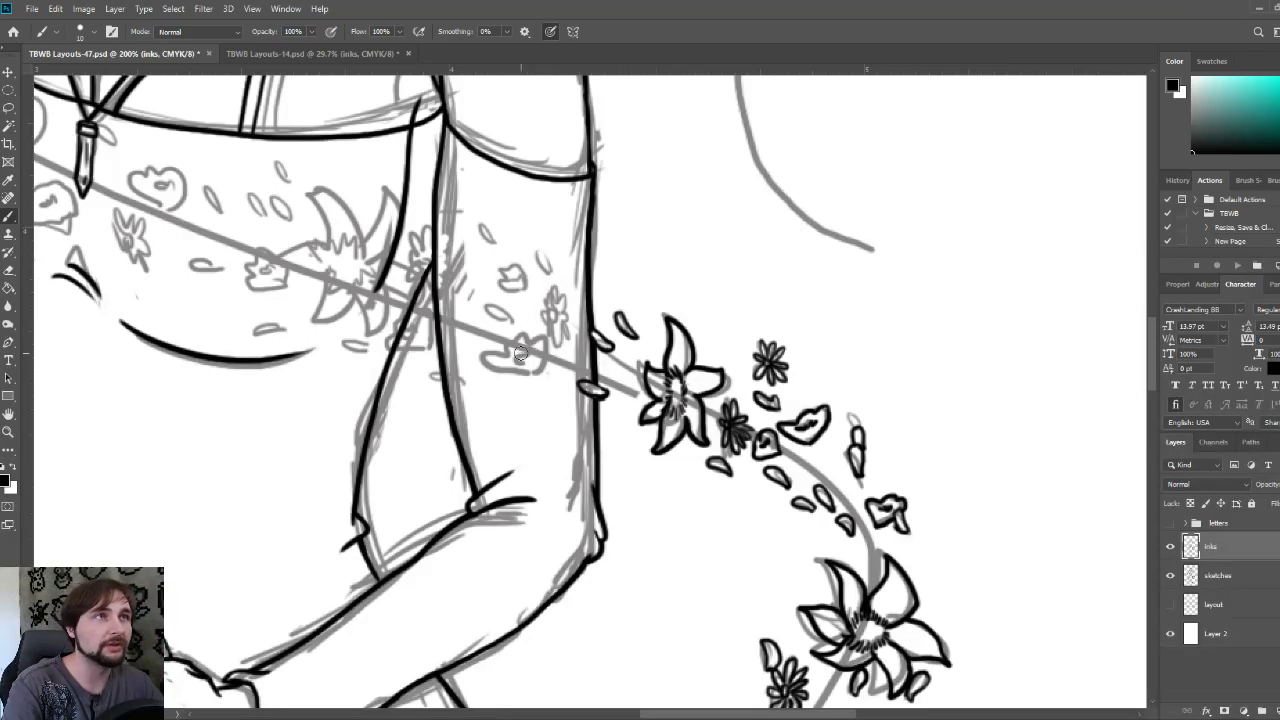
- Ink the wide blossom, the daisy, the small blossom and the three loose petals lying across the upper arm
{"action": "mouse_move", "coordinate": [508, 372]}
{"action": "left_mouse_down"}
{"action": "mouse_move", "coordinate": [482, 362]}
{"action": "mouse_move", "coordinate": [540, 340]}
{"action": "mouse_move", "coordinate": [552, 354]}
{"action": "mouse_move", "coordinate": [538, 376]}
{"action": "mouse_move", "coordinate": [490, 372]}
{"action": "mouse_move", "coordinate": [532, 348]}
{"action": "left_mouse_up"}
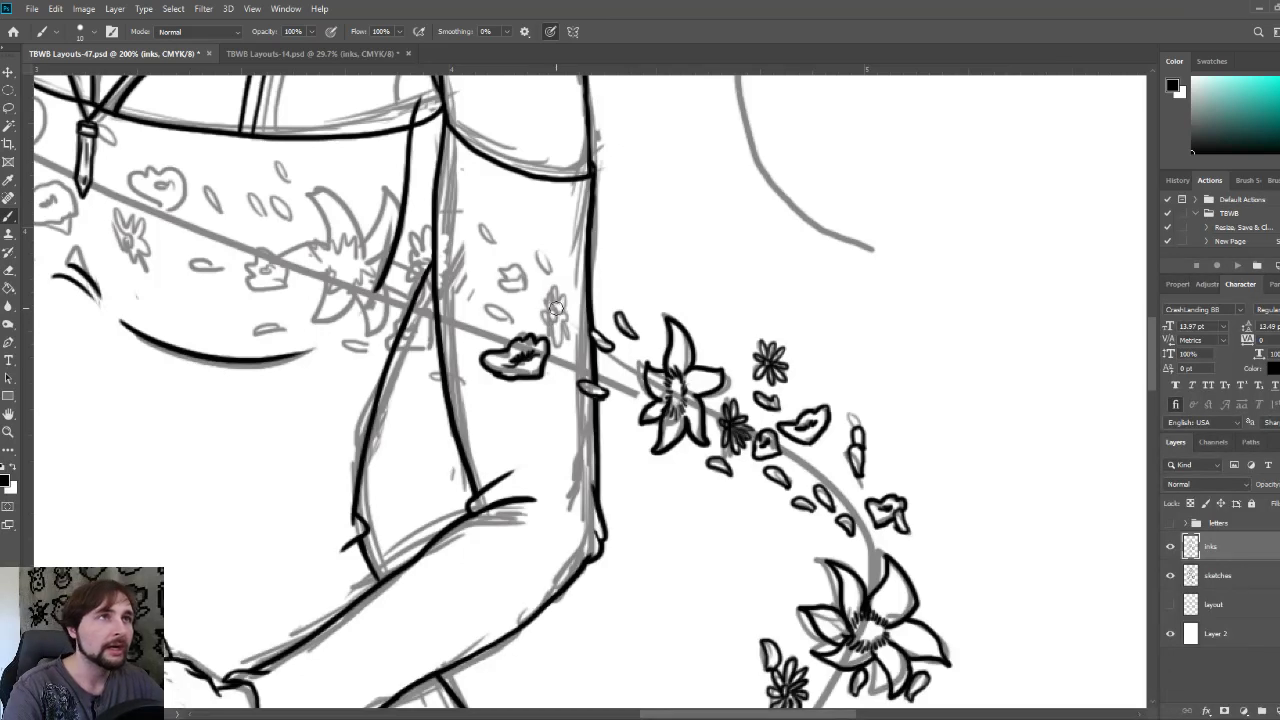
{"action": "mouse_move", "coordinate": [552, 314]}
{"action": "left_mouse_down"}
{"action": "mouse_move", "coordinate": [566, 345]}
{"action": "mouse_move", "coordinate": [582, 310]}
{"action": "mouse_move", "coordinate": [544, 284]}
{"action": "mouse_move", "coordinate": [546, 312]}
{"action": "left_mouse_up"}
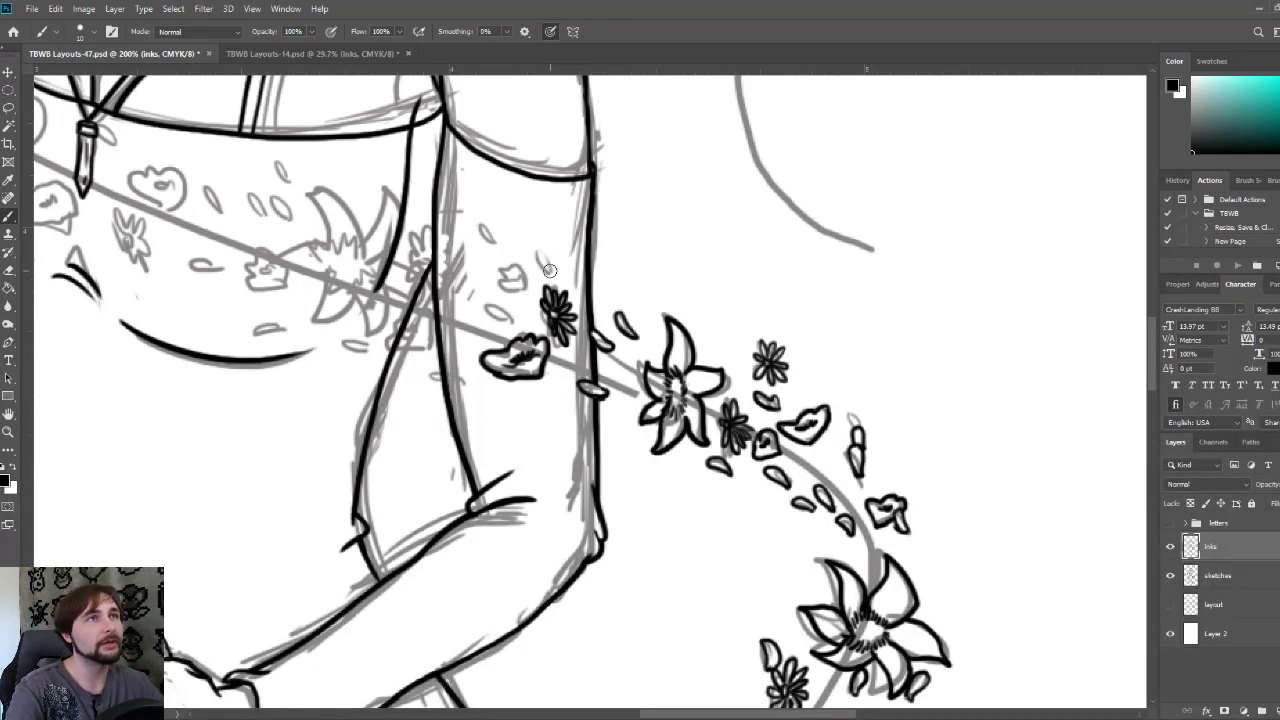
{"action": "mouse_move", "coordinate": [550, 270]}
{"action": "left_mouse_down"}
{"action": "mouse_move", "coordinate": [539, 254]}
{"action": "mouse_move", "coordinate": [554, 268]}
{"action": "left_mouse_up"}
{"action": "mouse_move", "coordinate": [514, 316]}
{"action": "left_mouse_down"}
{"action": "mouse_move", "coordinate": [486, 316]}
{"action": "mouse_move", "coordinate": [496, 300]}
{"action": "mouse_move", "coordinate": [502, 324]}
{"action": "left_mouse_up"}
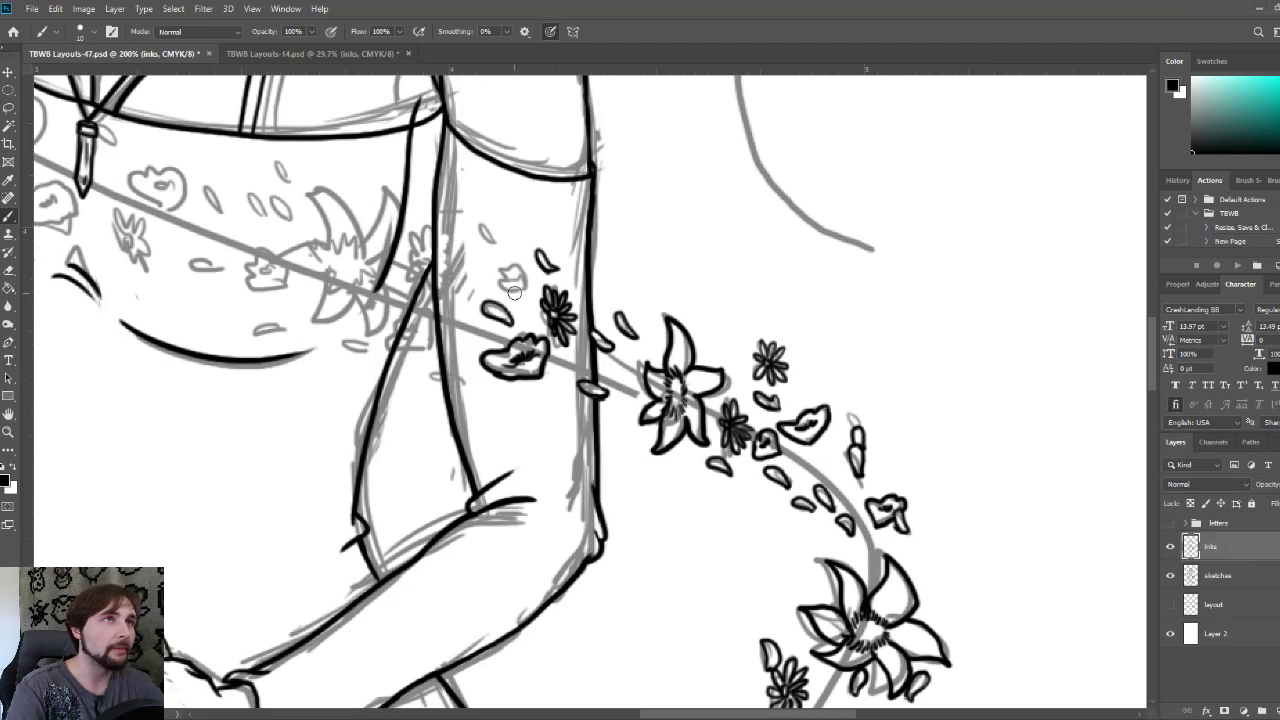
{"action": "mouse_move", "coordinate": [504, 280]}
{"action": "left_mouse_down"}
{"action": "mouse_move", "coordinate": [530, 284]}
{"action": "mouse_move", "coordinate": [516, 284]}
{"action": "mouse_move", "coordinate": [480, 222]}
{"action": "mouse_move", "coordinate": [498, 242]}
{"action": "left_mouse_up"}
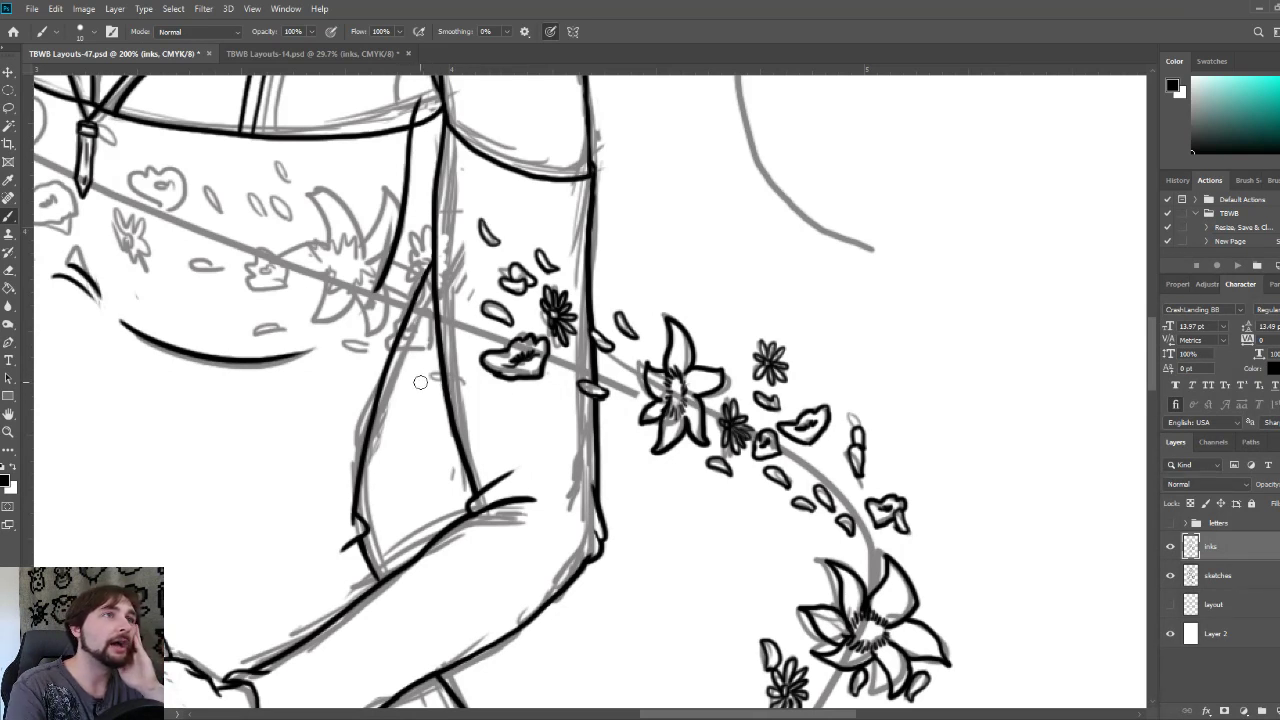
- Ink the loose petal and the daisy that overlap the inner edge of the upper arm
{"action": "left_click_drag", "start_coordinate": [426, 376], "coordinate": [460, 382]}
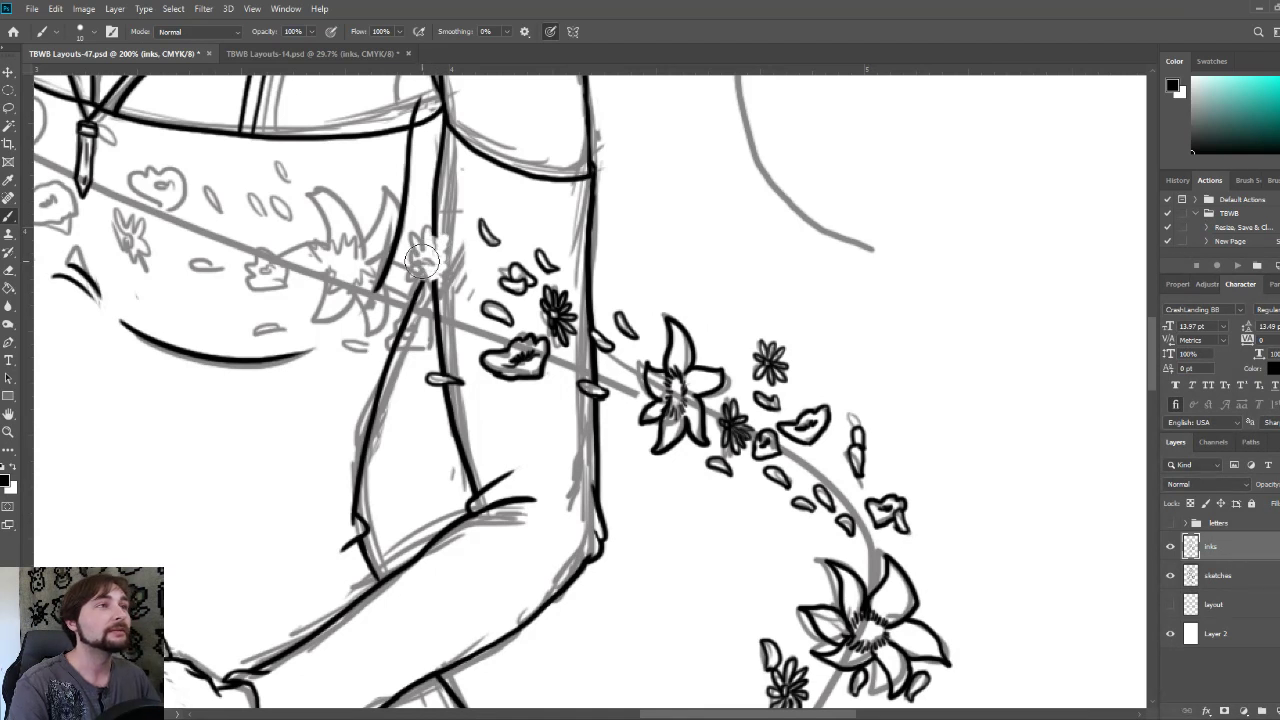
{"action": "key", "text": "bracketleft"}
{"action": "key", "text": "bracketleft"}
{"action": "key", "text": "bracketleft"}
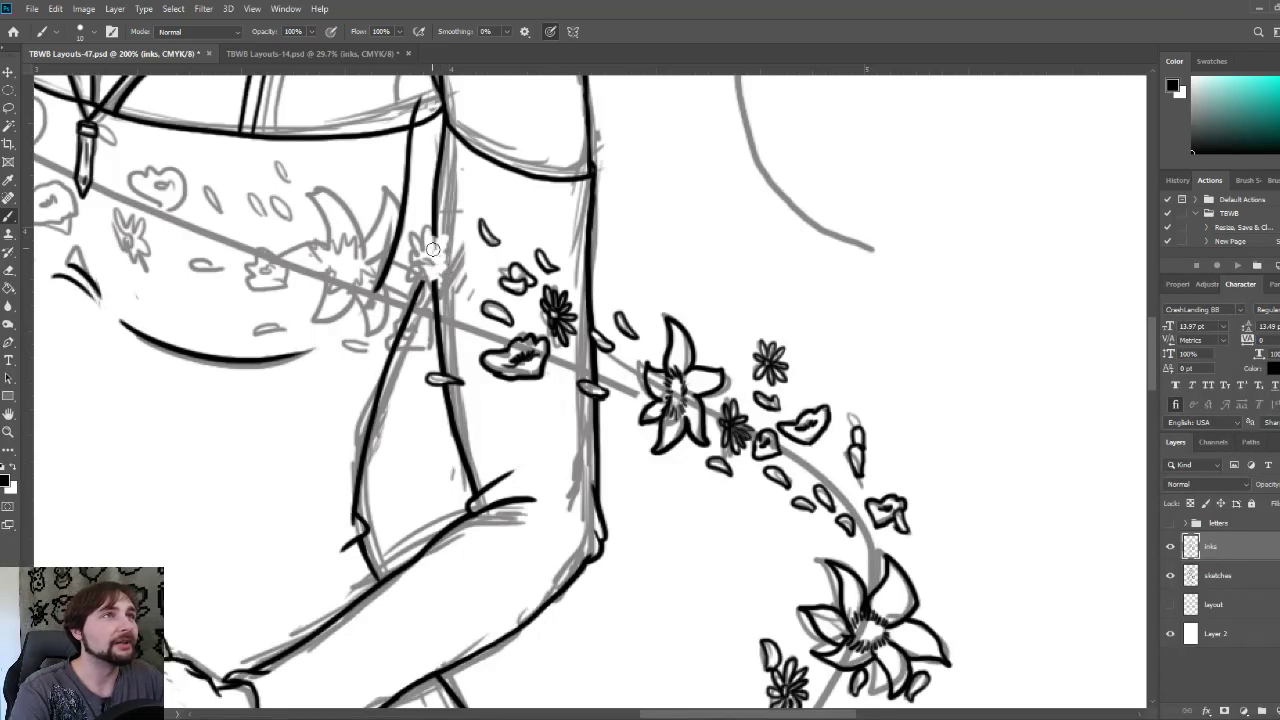
{"action": "mouse_move", "coordinate": [428, 252]}
{"action": "left_mouse_down"}
{"action": "mouse_move", "coordinate": [452, 236]}
{"action": "mouse_move", "coordinate": [446, 265]}
{"action": "left_mouse_up"}
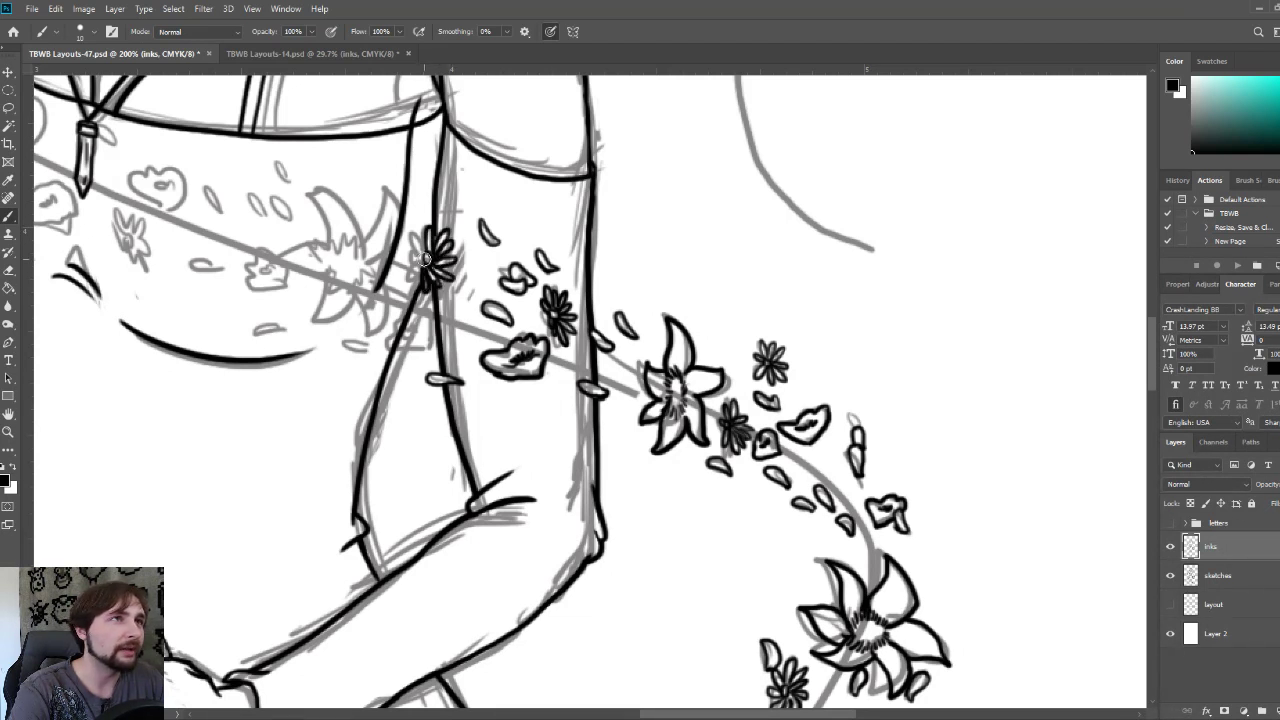
{"action": "mouse_move", "coordinate": [410, 272]}
{"action": "left_mouse_down"}
{"action": "mouse_move", "coordinate": [432, 242]}
{"action": "mouse_move", "coordinate": [426, 228]}
{"action": "left_mouse_up"}
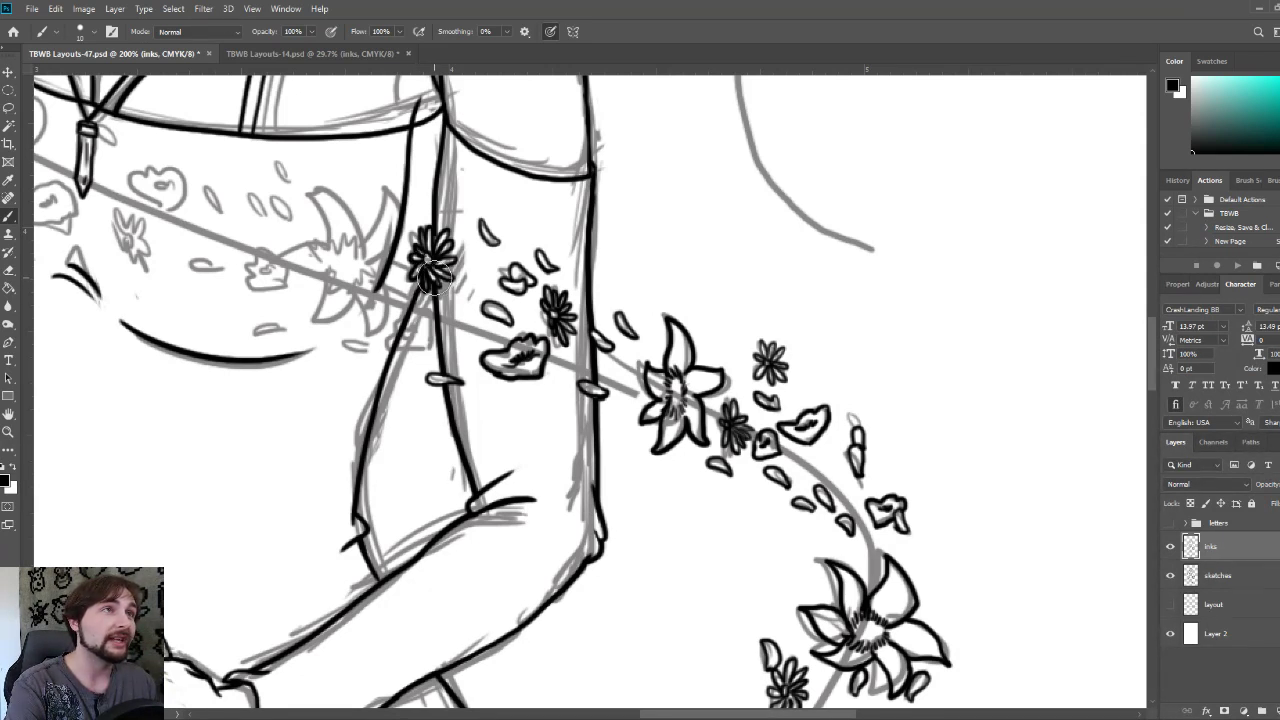
- Undo the last stroke on the daisy at the arm's inner edge and save the page
{"action": "key", "text": "ctrl+z"}
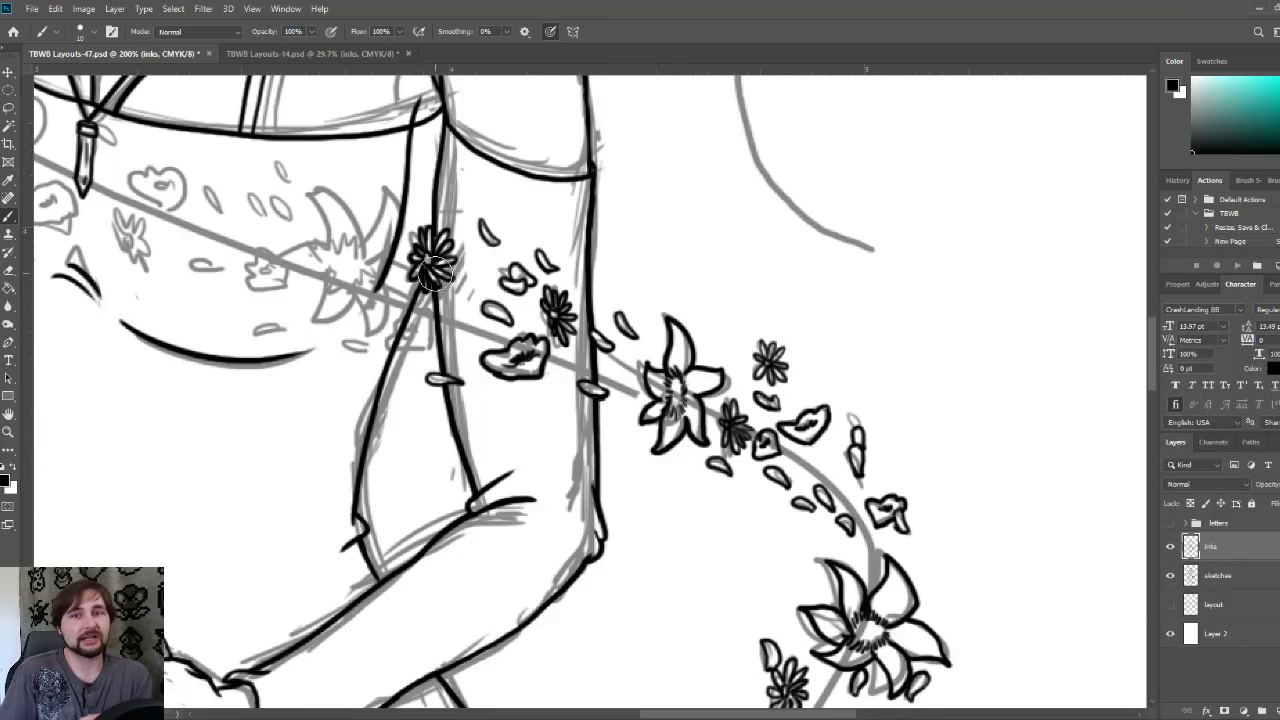
{"action": "key", "text": "bracketleft"}
{"action": "key", "text": "bracketleft"}
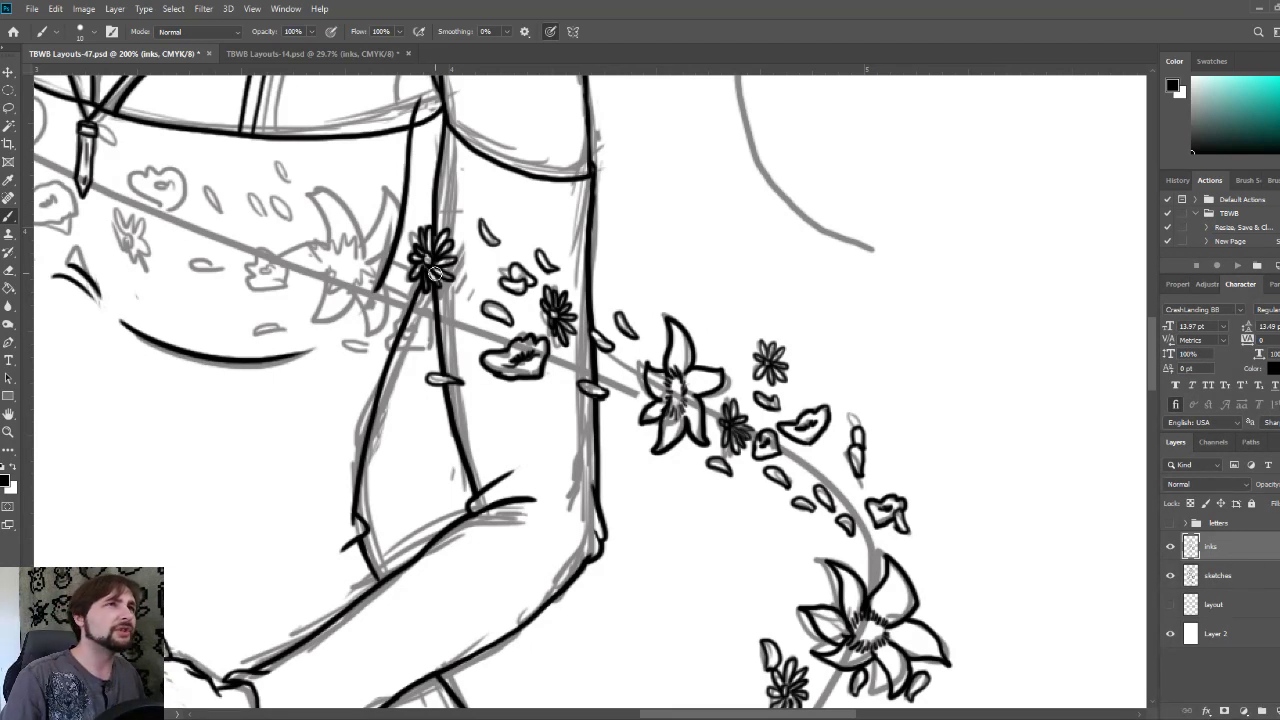
{"action": "left_click", "coordinate": [406, 320], "text": "ctrl"}
{"action": "key", "text": "ctrl+s"}
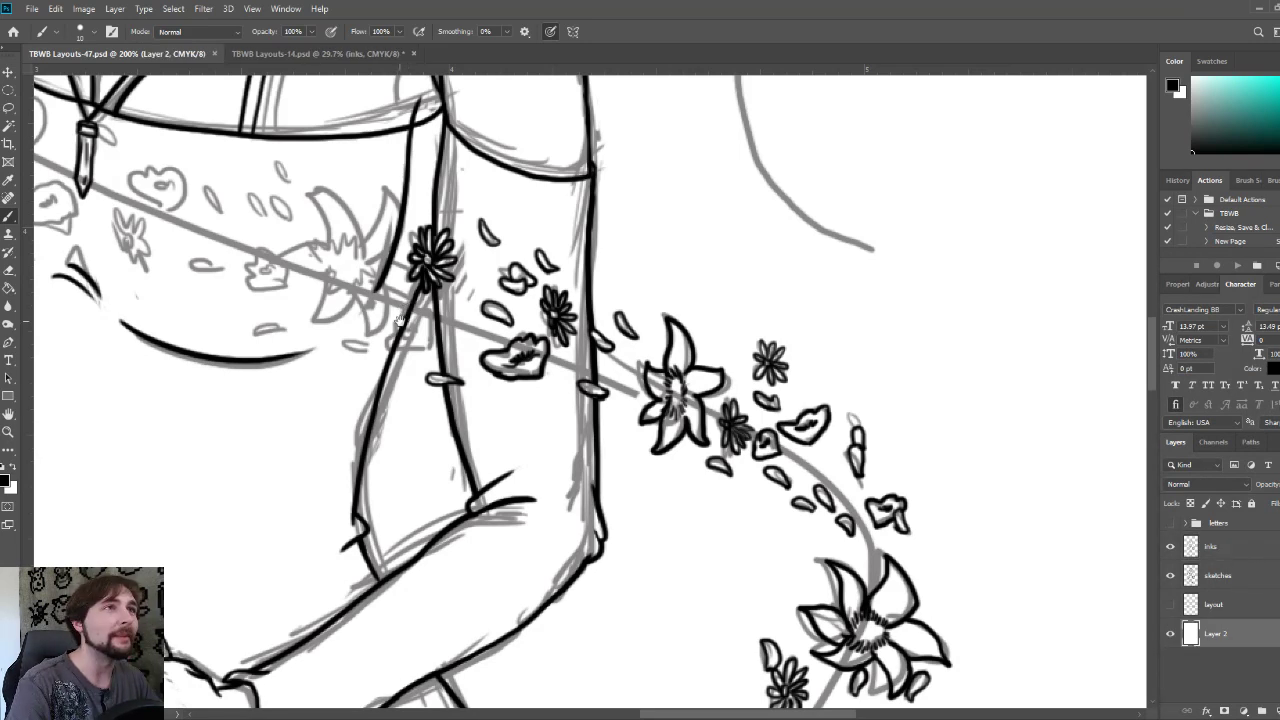
- Ink the stamens and upper pointed petals of the large flower at the side of the chest
{"action": "mouse_move", "coordinate": [400, 320]}
{"action": "left_mouse_down"}
{"action": "mouse_move", "coordinate": [548, 395]}
{"action": "mouse_move", "coordinate": [480, 385]}
{"action": "left_mouse_up"}
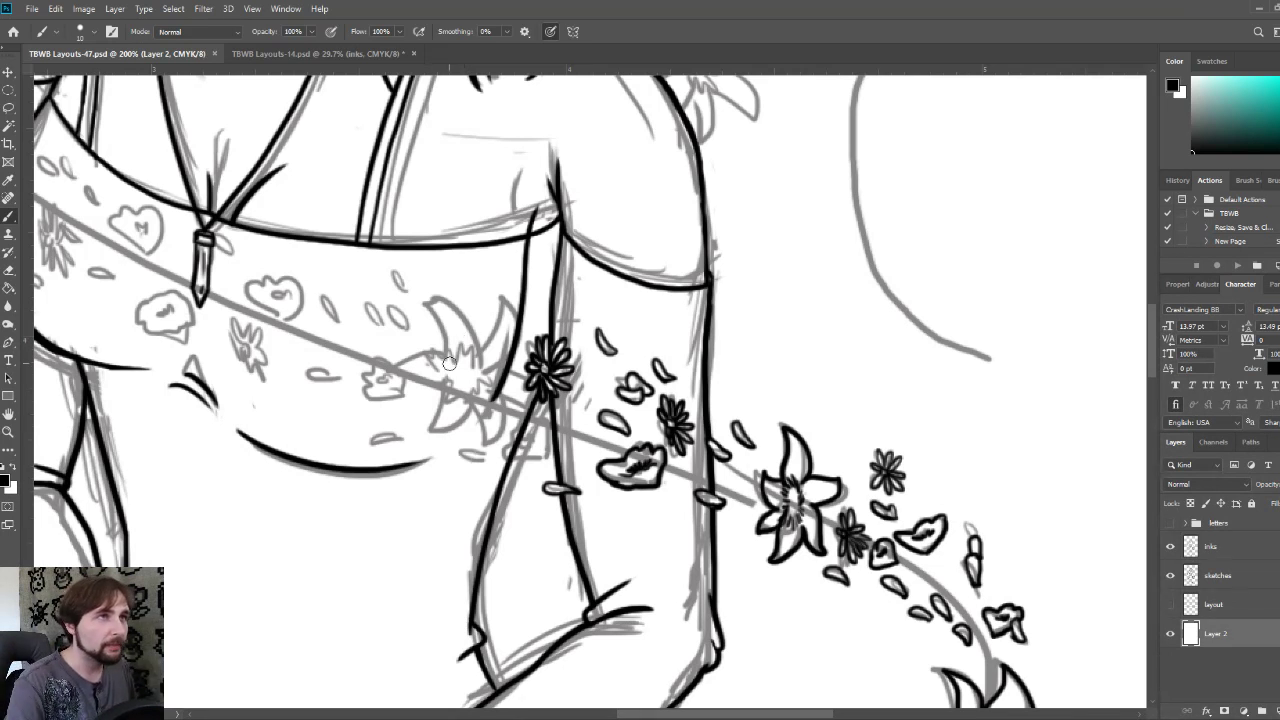
{"action": "mouse_move", "coordinate": [453, 373]}
{"action": "left_mouse_down"}
{"action": "mouse_move", "coordinate": [448, 356]}
{"action": "mouse_move", "coordinate": [474, 352]}
{"action": "mouse_move", "coordinate": [481, 368]}
{"action": "mouse_move", "coordinate": [445, 375]}
{"action": "mouse_move", "coordinate": [458, 395]}
{"action": "mouse_move", "coordinate": [488, 381]}
{"action": "mouse_move", "coordinate": [462, 378]}
{"action": "left_mouse_up"}
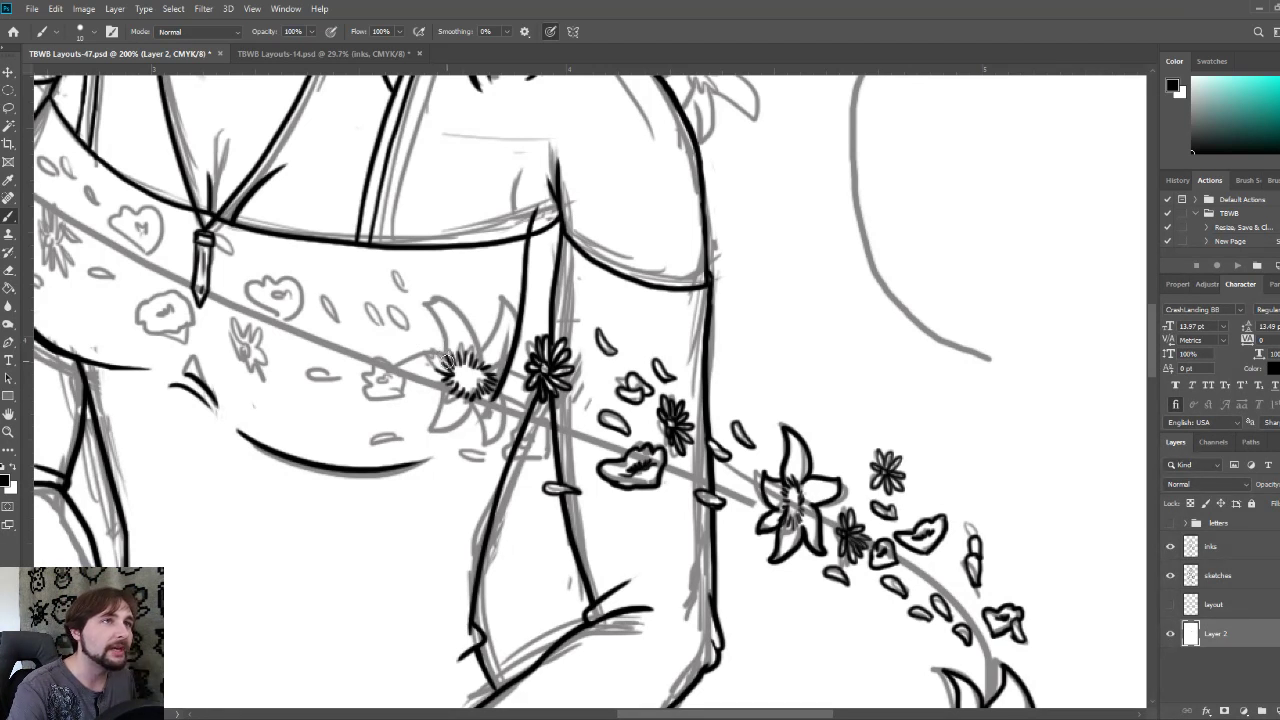
{"action": "mouse_move", "coordinate": [445, 352]}
{"action": "left_mouse_down"}
{"action": "mouse_move", "coordinate": [429, 307]}
{"action": "mouse_move", "coordinate": [474, 336]}
{"action": "mouse_move", "coordinate": [476, 365]}
{"action": "mouse_move", "coordinate": [499, 309]}
{"action": "mouse_move", "coordinate": [514, 340]}
{"action": "left_mouse_up"}
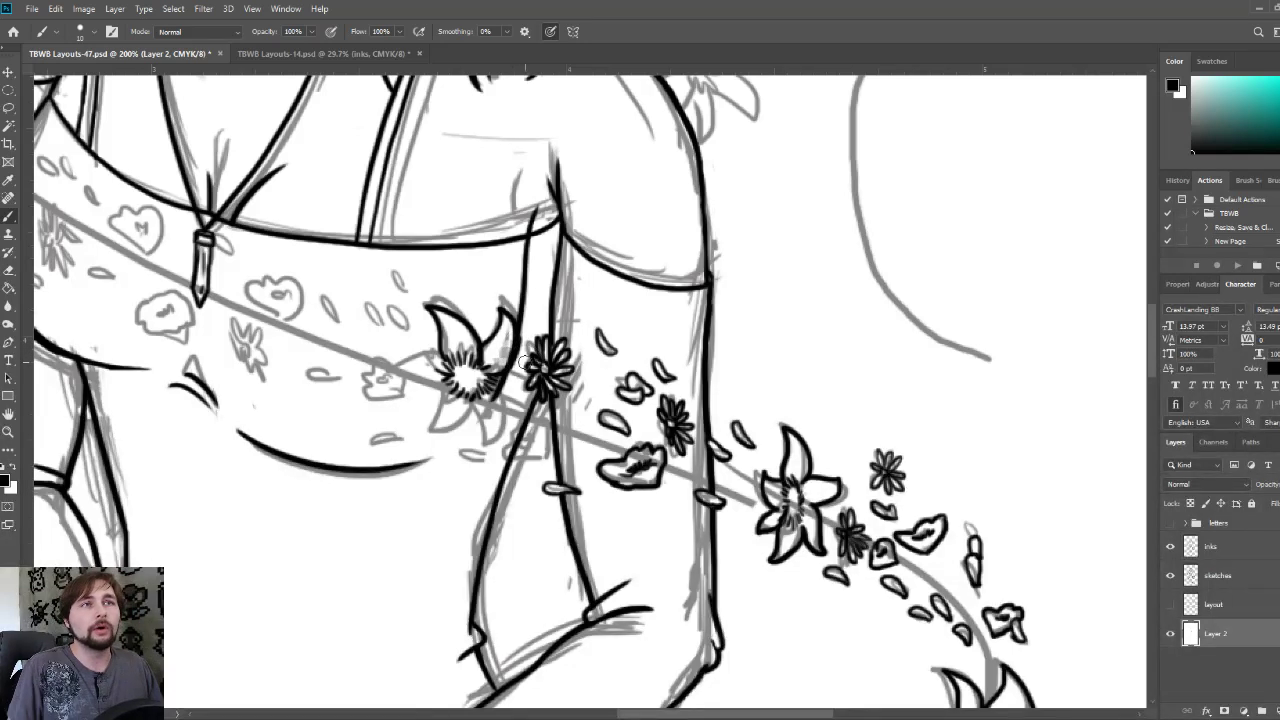
- Hide and reshow Layer 2 to check which layer holds the new flower strokes
{"action": "left_click", "coordinate": [1170, 634]}
{"action": "left_click", "coordinate": [1170, 634]}
{"action": "left_click", "coordinate": [1170, 634]}
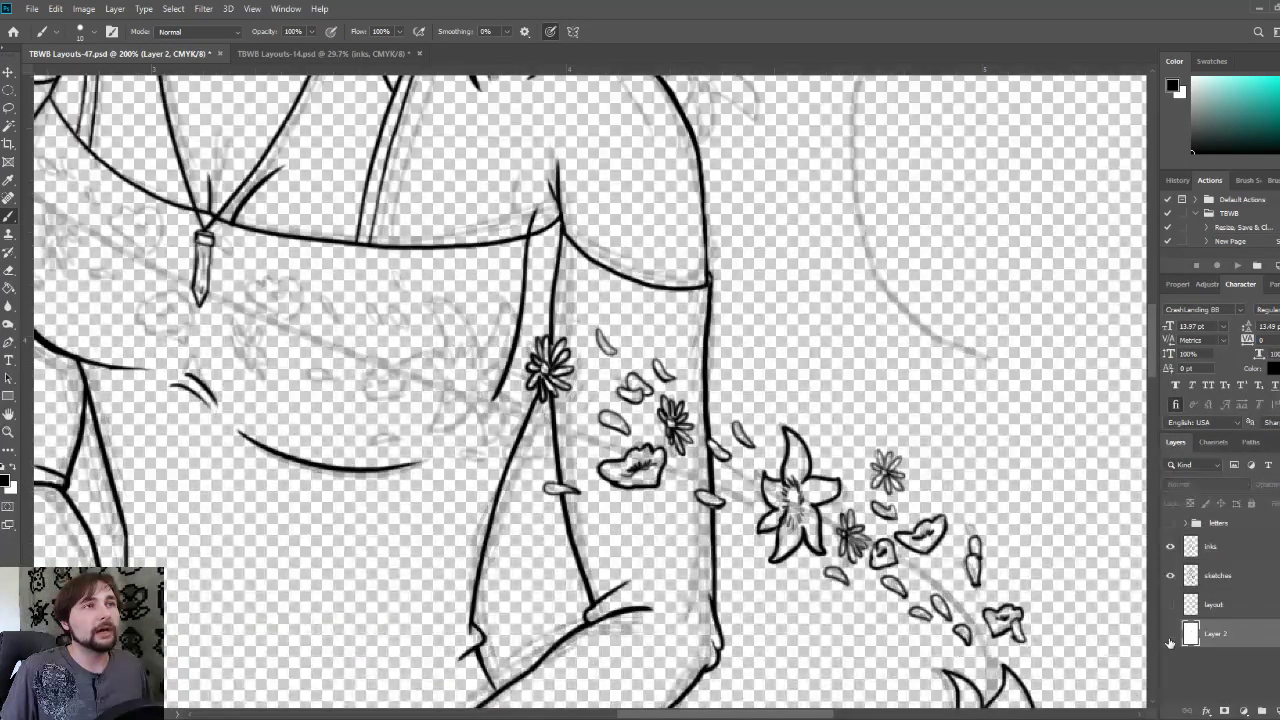
{"action": "left_click", "coordinate": [1170, 634]}
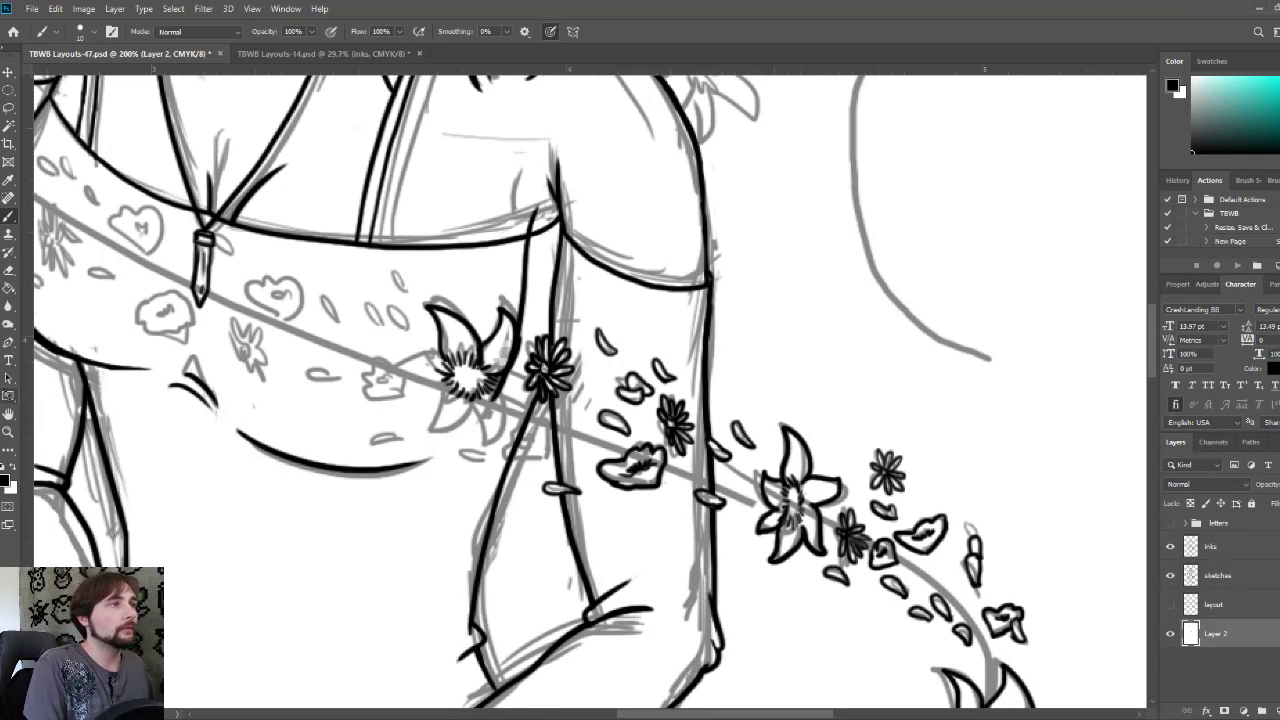
- Paint over the misplaced flower strokes on Layer 2 with white
{"action": "left_click", "coordinate": [14, 468]}
{"action": "mouse_move", "coordinate": [432, 342]}
{"action": "left_mouse_down"}
{"action": "mouse_move", "coordinate": [441, 373]}
{"action": "mouse_move", "coordinate": [432, 302]}
{"action": "mouse_move", "coordinate": [474, 418]}
{"action": "mouse_move", "coordinate": [496, 408]}
{"action": "mouse_move", "coordinate": [502, 312]}
{"action": "mouse_move", "coordinate": [511, 295]}
{"action": "mouse_move", "coordinate": [541, 318]}
{"action": "left_mouse_up"}
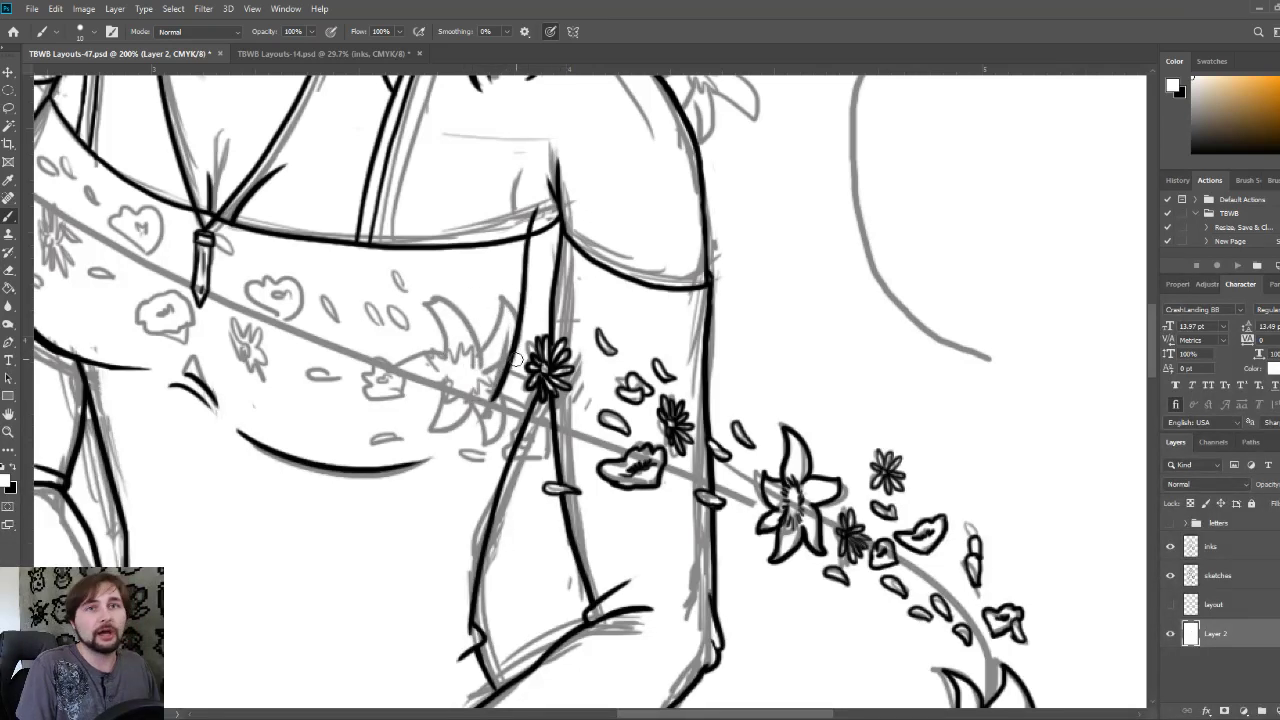
- Enlarge the white Layer 2 to about 106% with Free Transform so it extends beyond the page edges
{"action": "left_click", "coordinate": [1251, 572]}
{"action": "left_click", "coordinate": [1245, 641]}
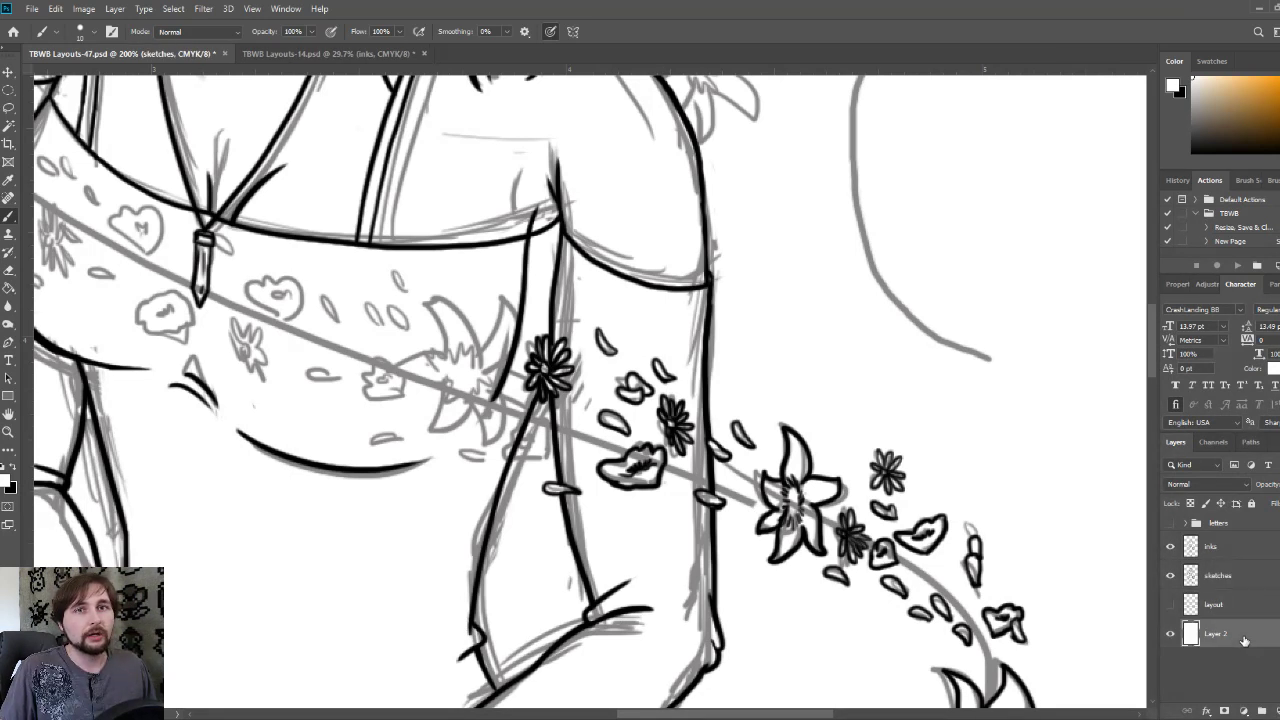
{"action": "key", "text": "ctrl+0"}
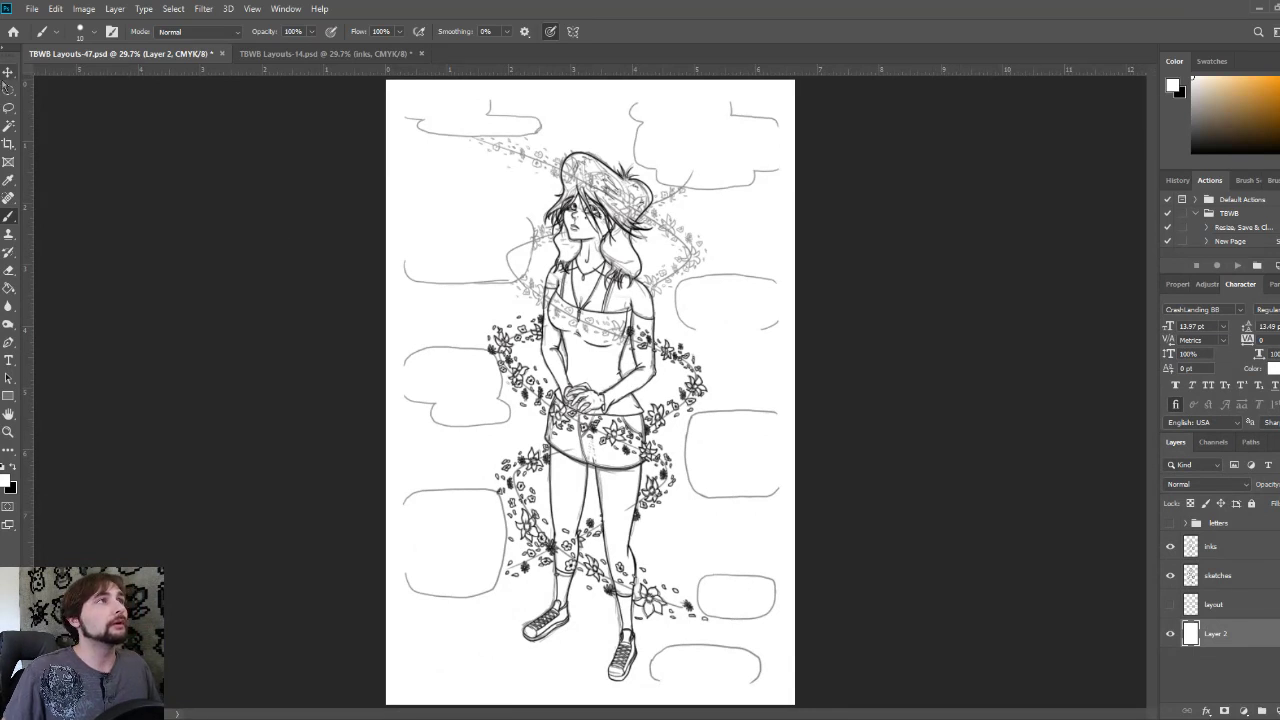
{"action": "left_click", "coordinate": [8, 72]}
{"action": "key", "text": "ctrl+t"}
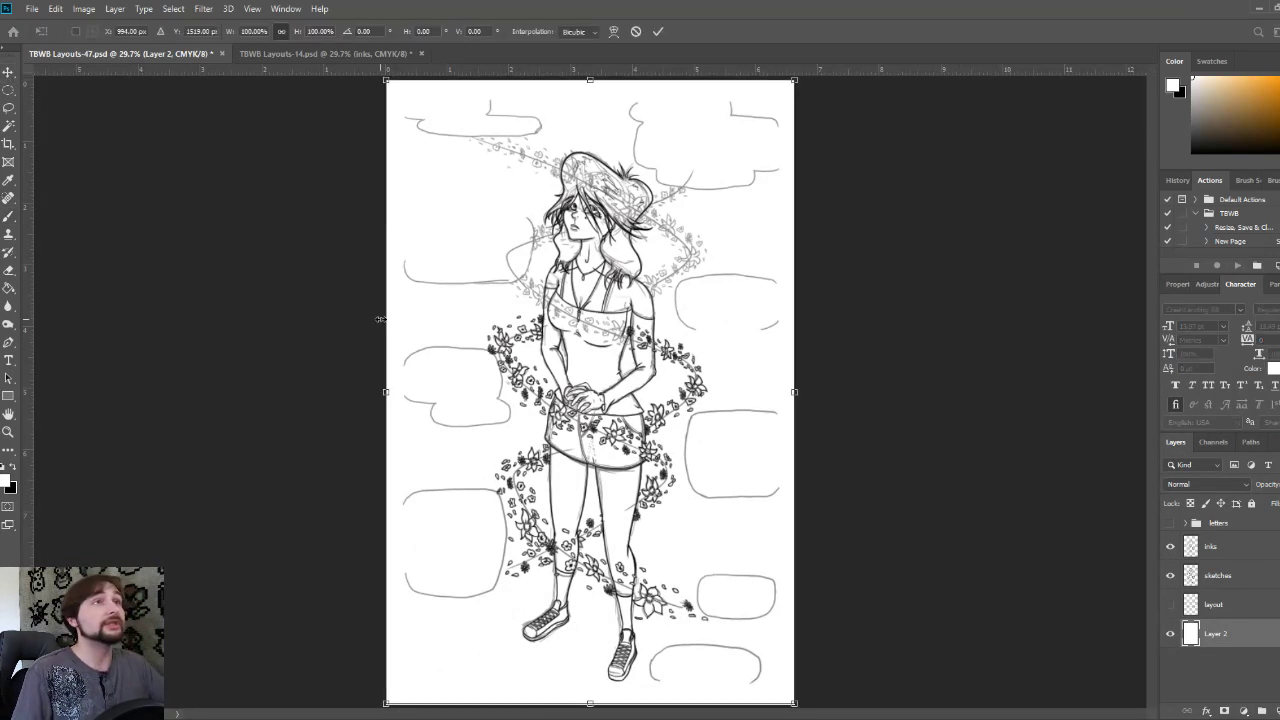
{"action": "left_click_drag", "start_coordinate": [384, 78], "coordinate": [360, 62]}
{"action": "left_click_drag", "start_coordinate": [795, 703], "coordinate": [806, 711]}
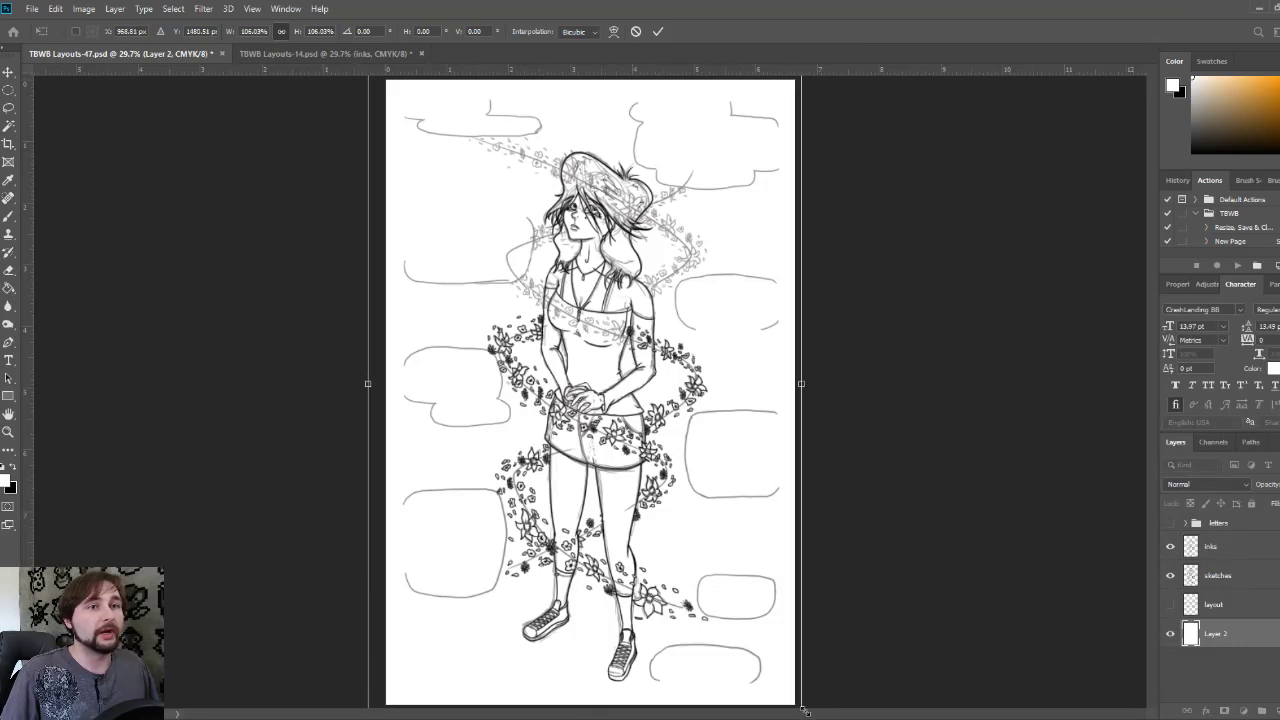
{"action": "key", "text": "Return"}
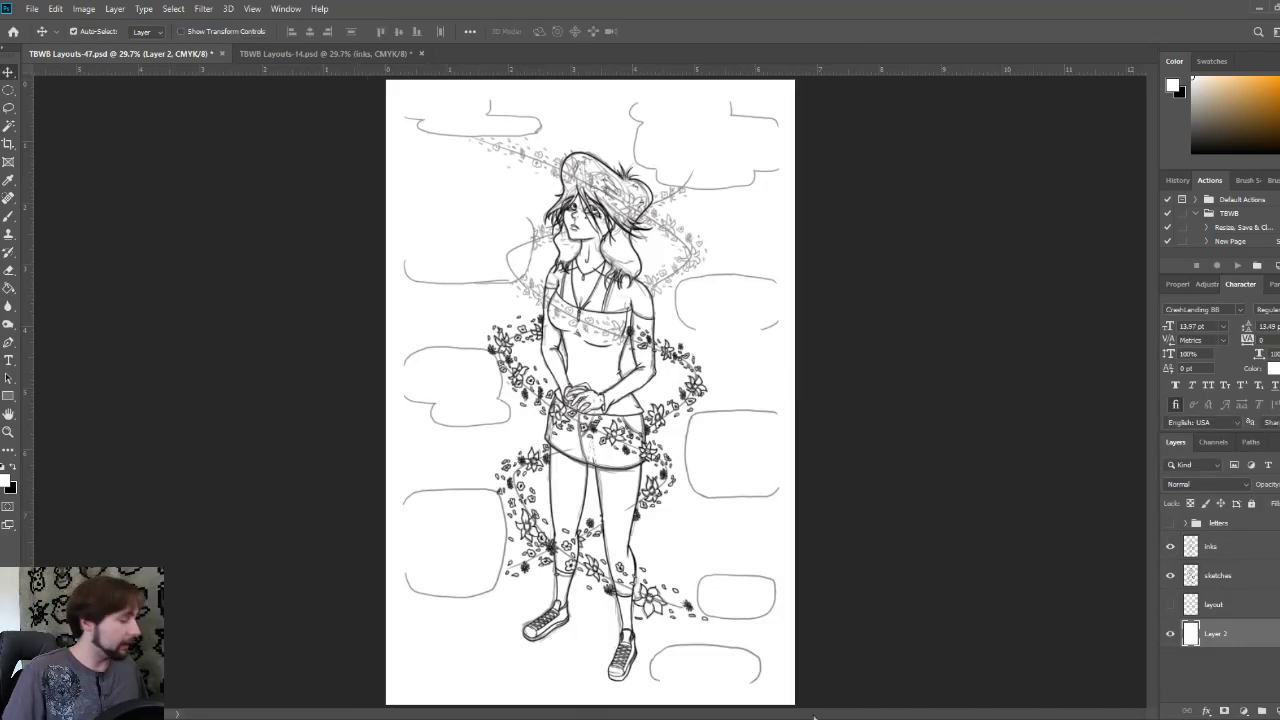
- Ink the stamens and pointed petals of the large flower at the side of the chest in black on the inks layer
{"action": "left_click", "coordinate": [1247, 552]}
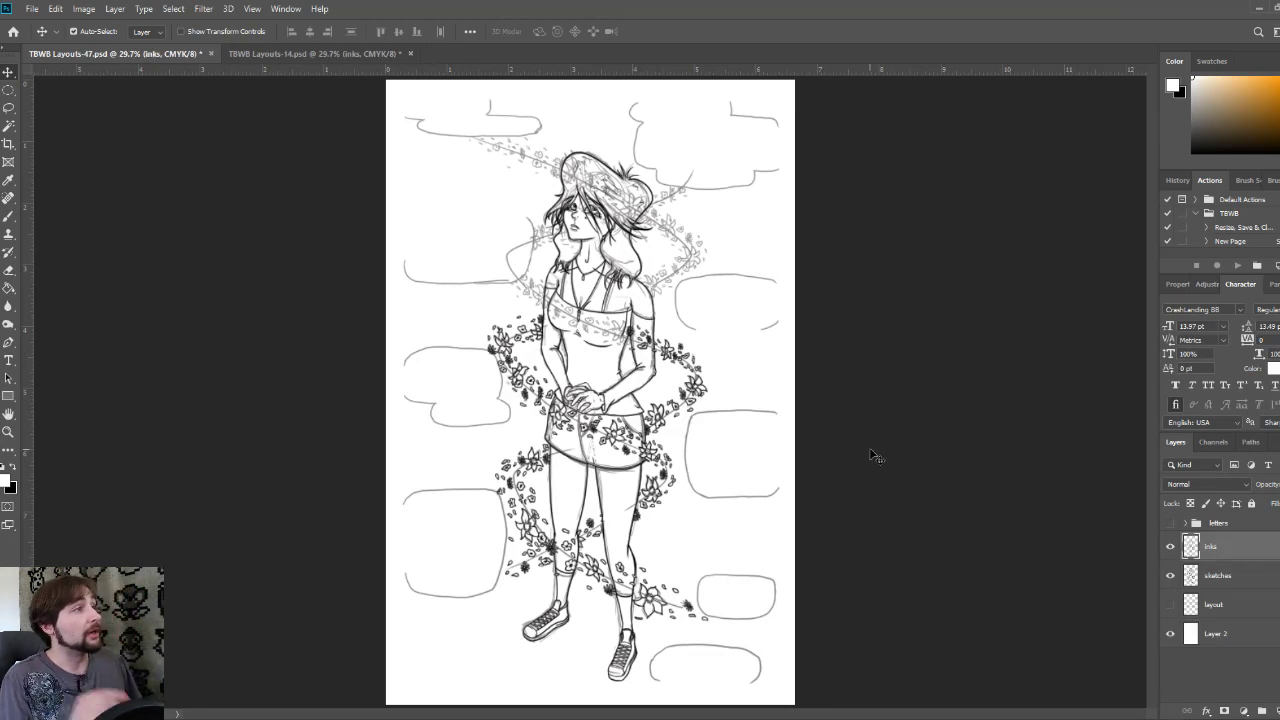
{"action": "left_click", "coordinate": [9, 216]}
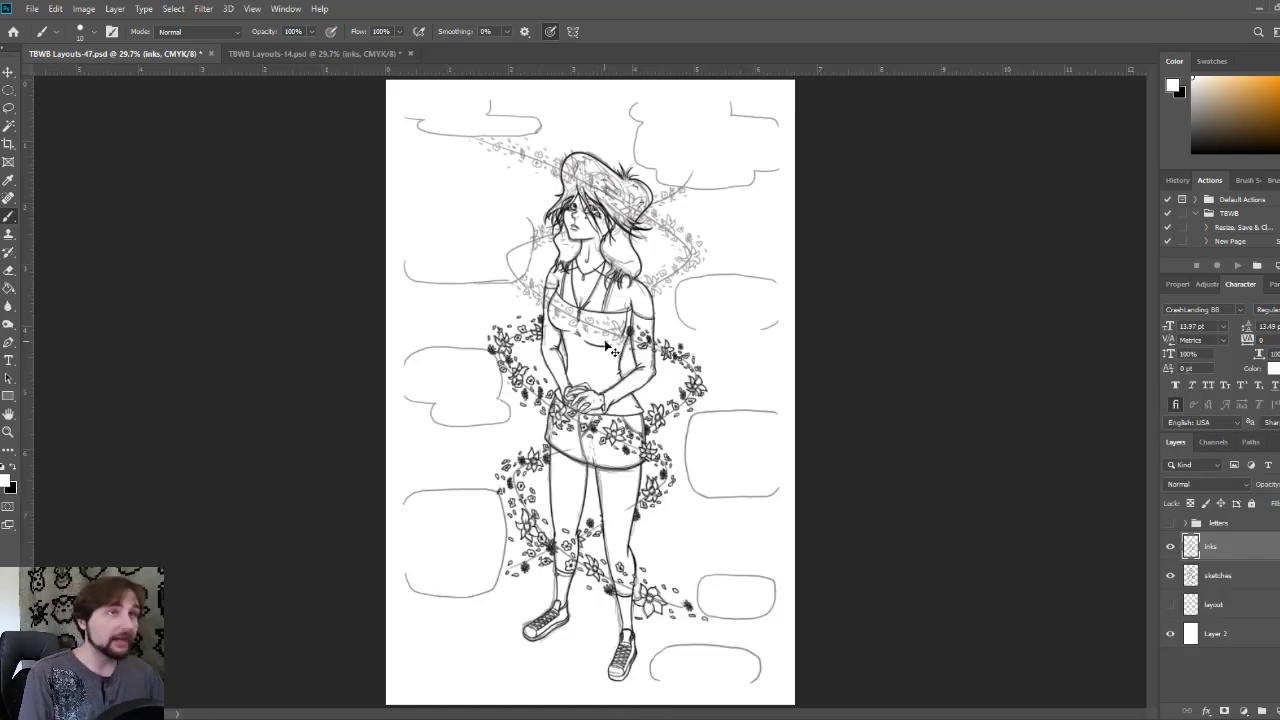
{"action": "scroll", "coordinate": [600, 336], "scroll_direction": "up", "scroll_amount": 3}
{"action": "scroll", "coordinate": [646, 318], "scroll_direction": "up", "scroll_amount": 5}
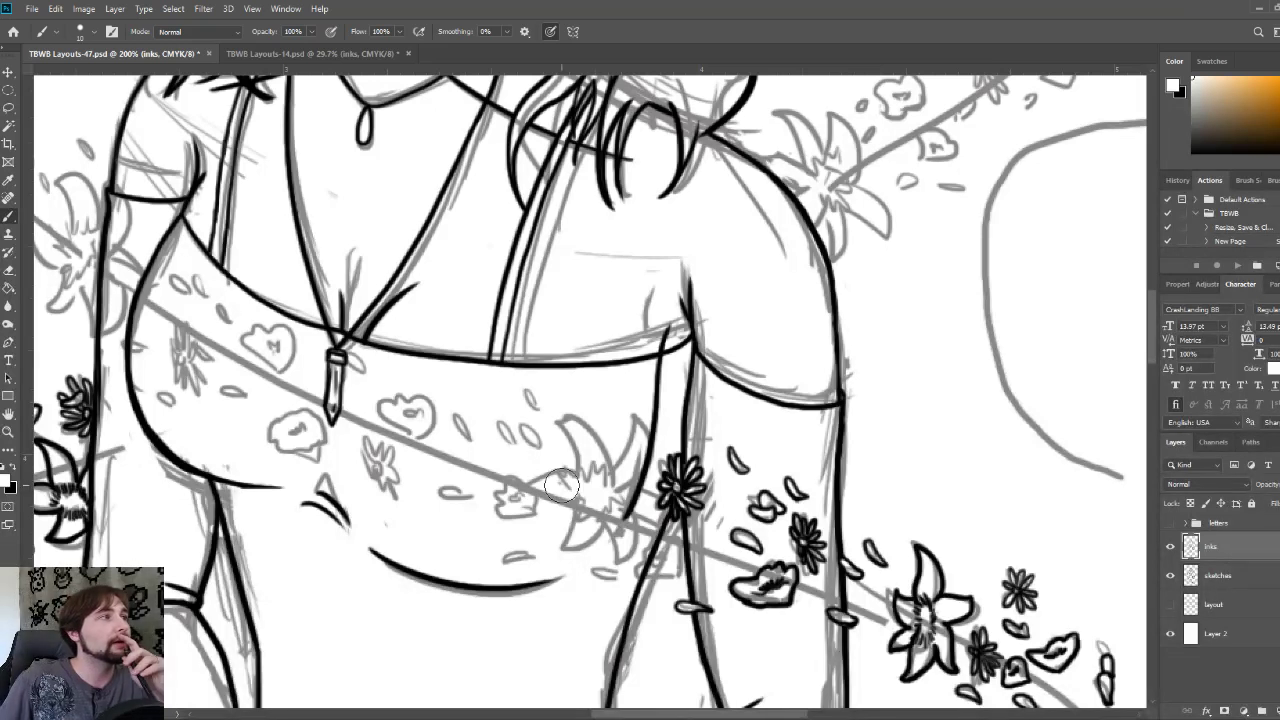
{"action": "key", "text": "x"}
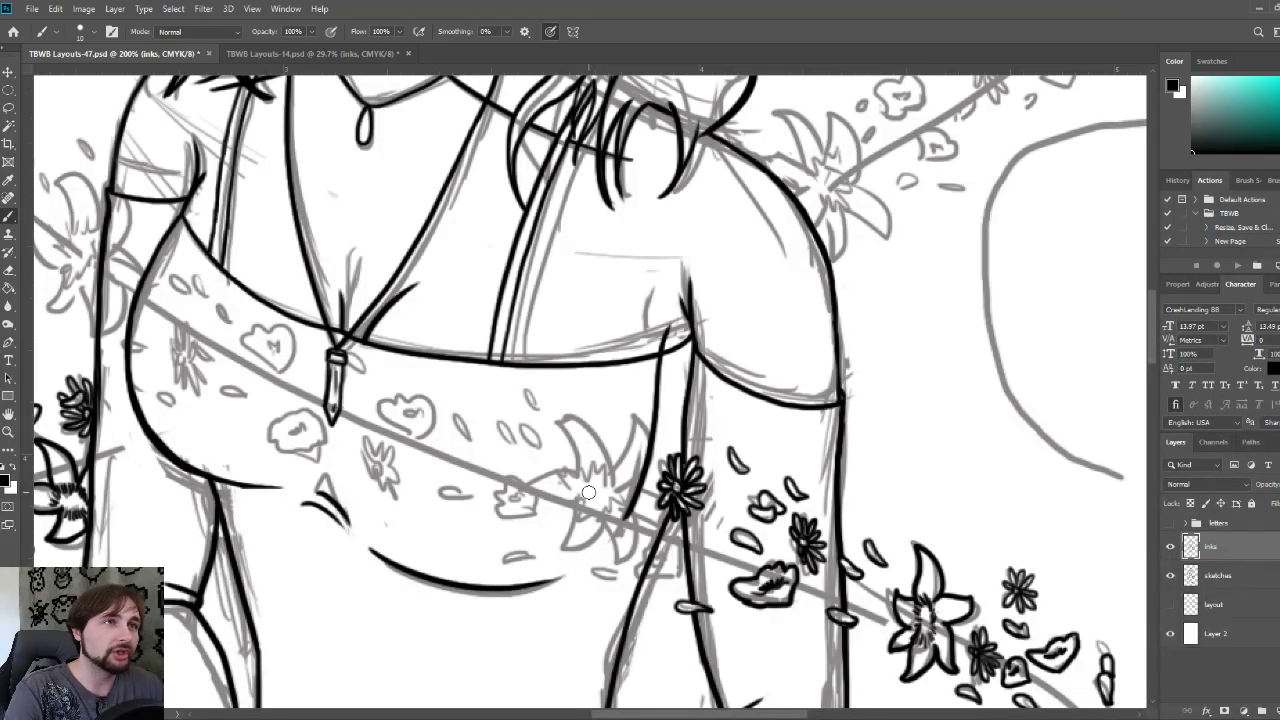
{"action": "mouse_move", "coordinate": [570, 480]}
{"action": "left_mouse_down"}
{"action": "mouse_move", "coordinate": [624, 474]}
{"action": "mouse_move", "coordinate": [591, 500]}
{"action": "mouse_move", "coordinate": [580, 492]}
{"action": "mouse_move", "coordinate": [617, 514]}
{"action": "mouse_move", "coordinate": [620, 492]}
{"action": "mouse_move", "coordinate": [584, 462]}
{"action": "left_mouse_up"}
{"action": "mouse_move", "coordinate": [558, 418]}
{"action": "left_mouse_down"}
{"action": "mouse_move", "coordinate": [607, 464]}
{"action": "mouse_move", "coordinate": [626, 441]}
{"action": "mouse_move", "coordinate": [609, 470]}
{"action": "mouse_move", "coordinate": [639, 421]}
{"action": "mouse_move", "coordinate": [647, 428]}
{"action": "mouse_move", "coordinate": [637, 496]}
{"action": "mouse_move", "coordinate": [622, 486]}
{"action": "mouse_move", "coordinate": [648, 469]}
{"action": "mouse_move", "coordinate": [653, 483]}
{"action": "mouse_move", "coordinate": [623, 510]}
{"action": "mouse_move", "coordinate": [676, 534]}
{"action": "left_mouse_up"}
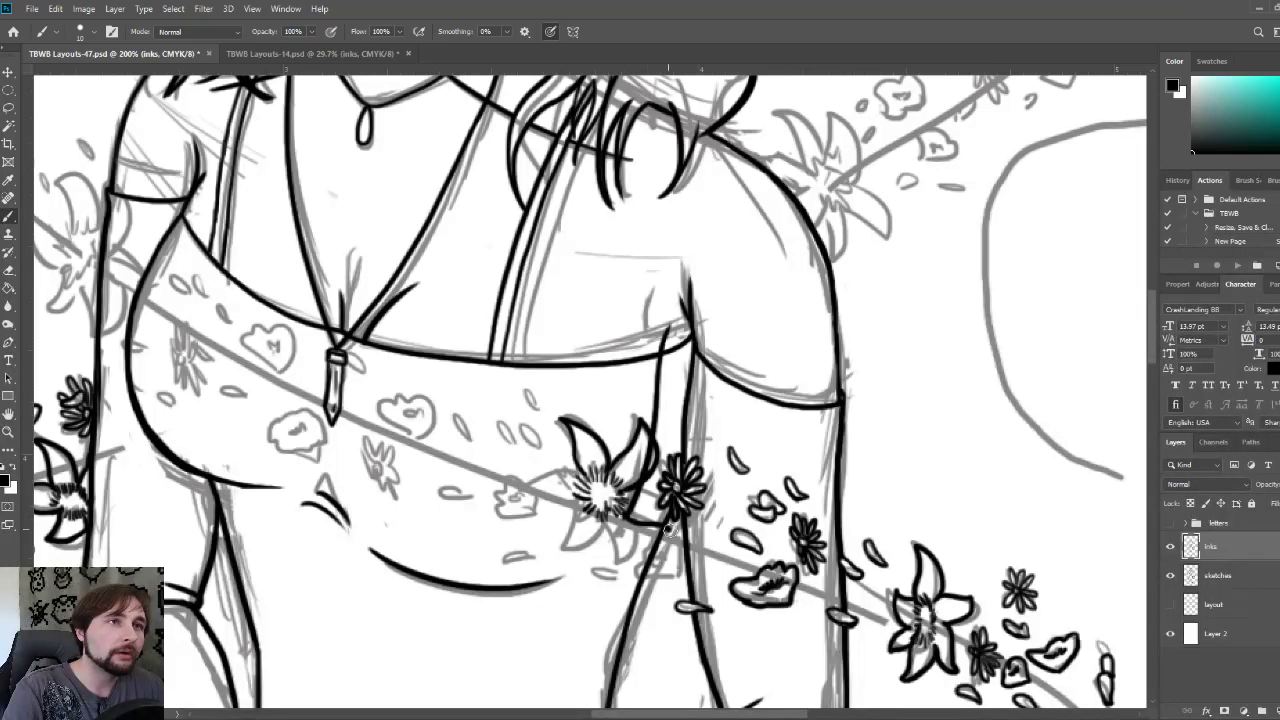
{"action": "mouse_move", "coordinate": [636, 486]}
{"action": "left_mouse_down"}
{"action": "mouse_move", "coordinate": [665, 506]}
{"action": "mouse_move", "coordinate": [620, 527]}
{"action": "mouse_move", "coordinate": [604, 530]}
{"action": "mouse_move", "coordinate": [601, 514]}
{"action": "mouse_move", "coordinate": [632, 534]}
{"action": "left_mouse_up"}
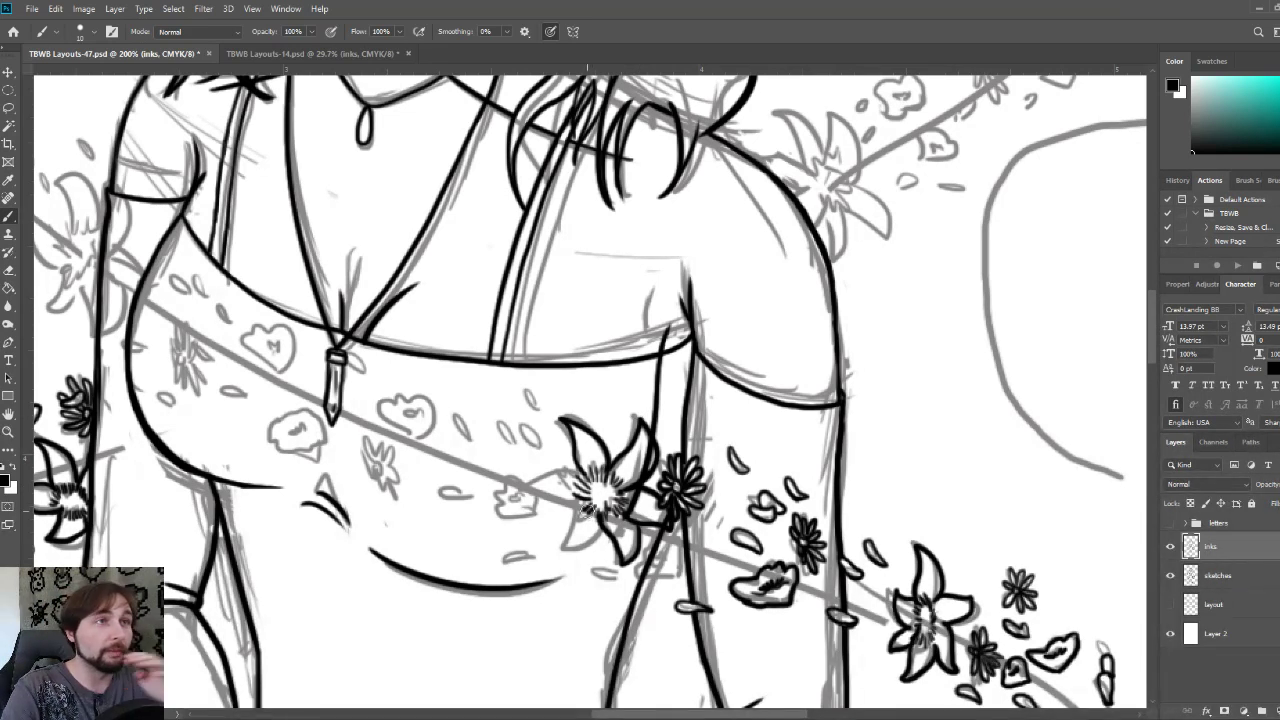
{"action": "mouse_move", "coordinate": [577, 525]}
{"action": "left_mouse_down"}
{"action": "mouse_move", "coordinate": [561, 551]}
{"action": "mouse_move", "coordinate": [600, 530]}
{"action": "mouse_move", "coordinate": [522, 480]}
{"action": "mouse_move", "coordinate": [580, 467]}
{"action": "mouse_move", "coordinate": [628, 500]}
{"action": "left_mouse_up"}
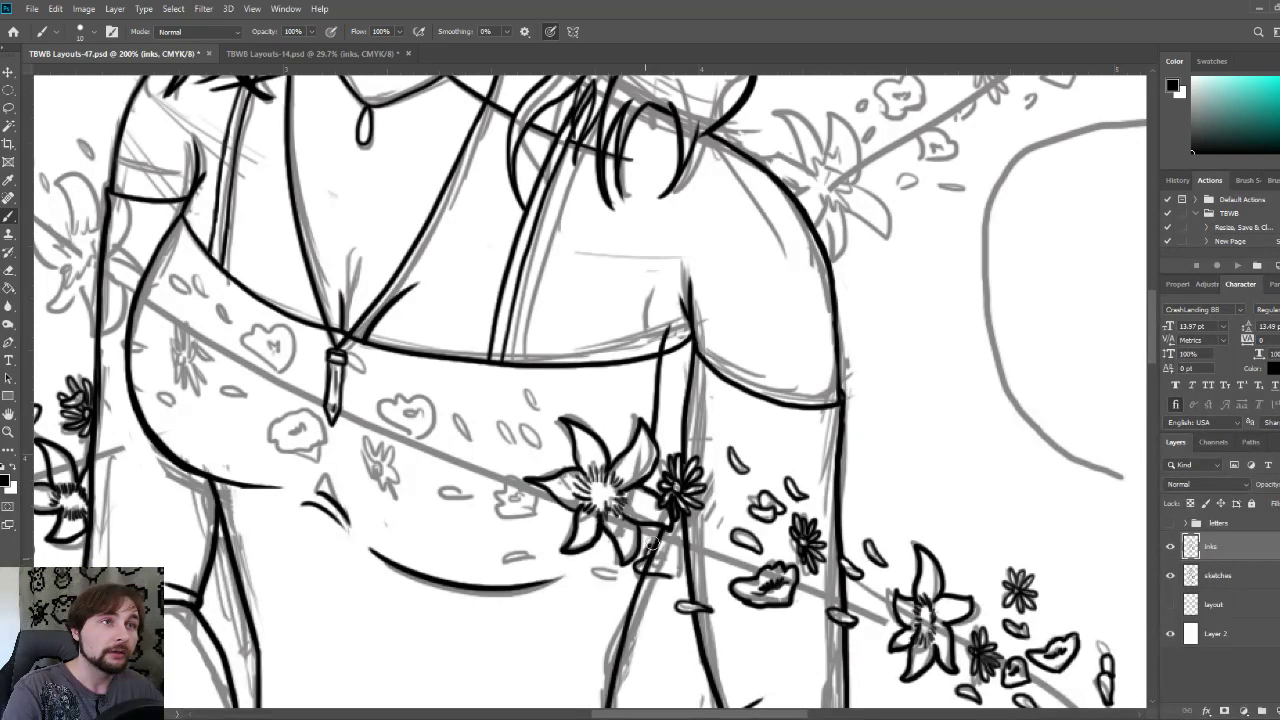
- Ink the small ruffled blossom and the loose petals just beneath the large chest flower
{"action": "left_click_drag", "start_coordinate": [671, 536], "coordinate": [676, 578]}
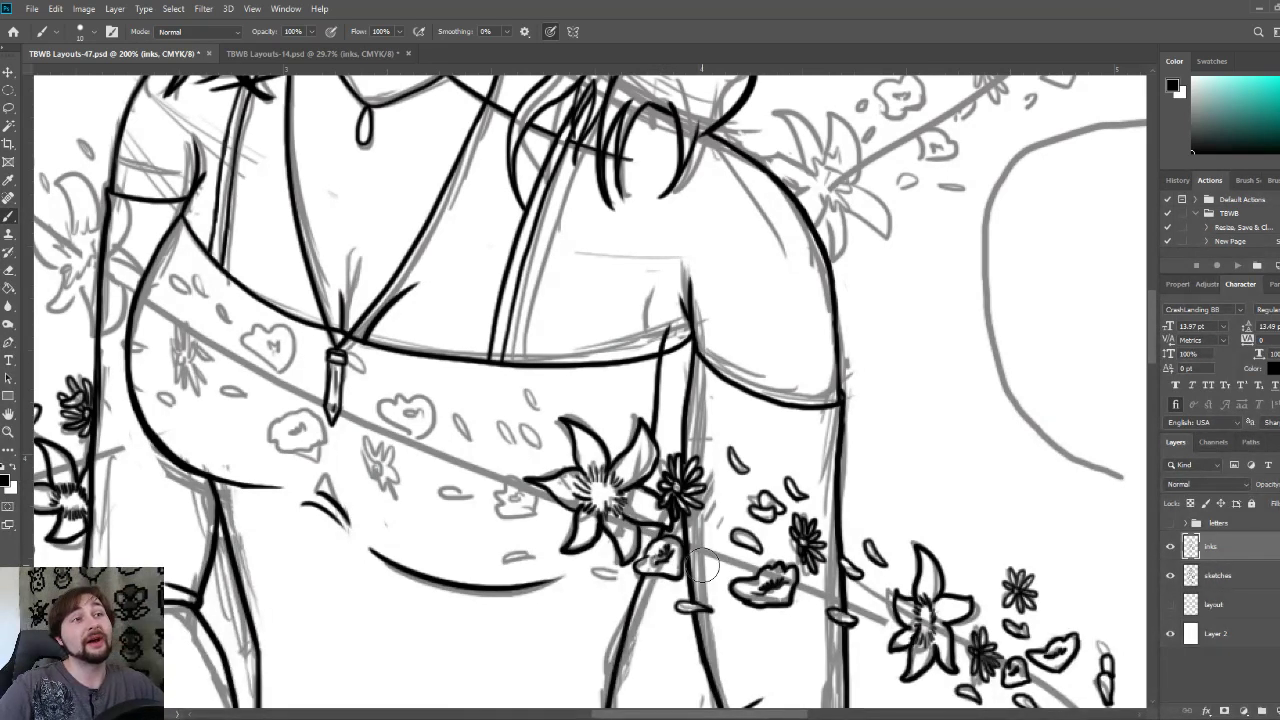
{"action": "key", "text": "bracketleft"}
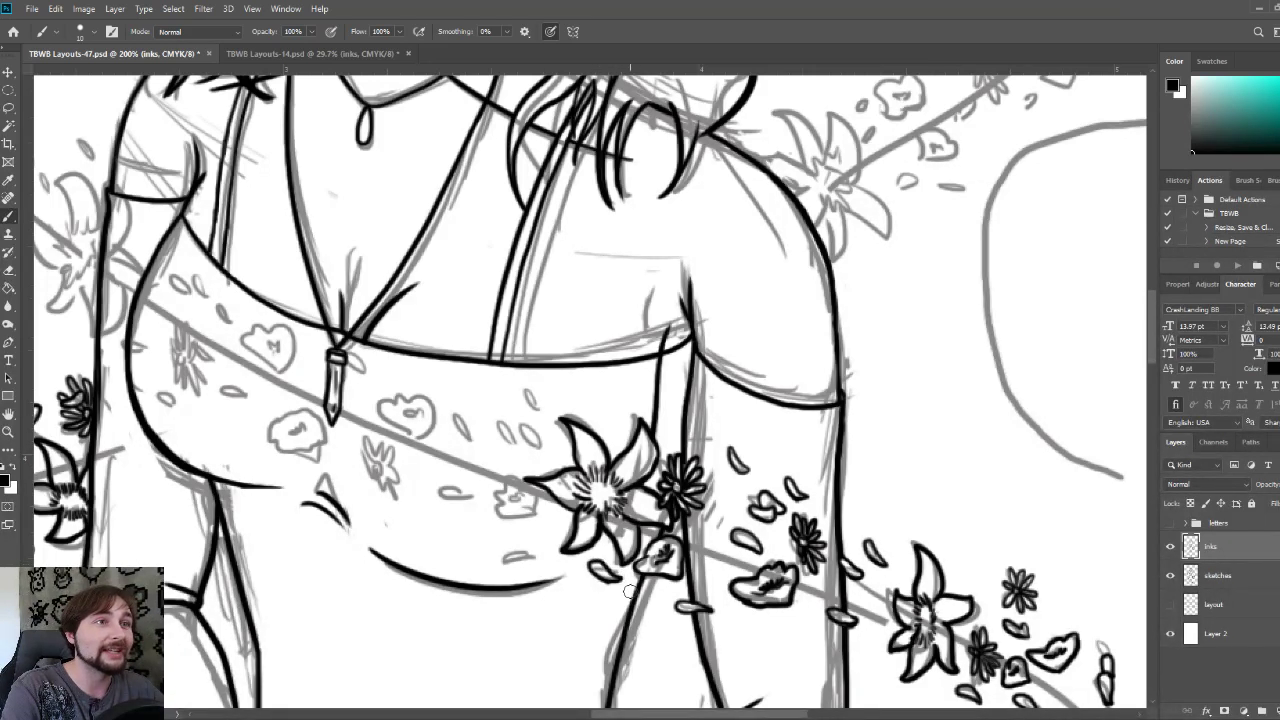
{"action": "left_click_drag", "start_coordinate": [500, 562], "coordinate": [540, 552]}
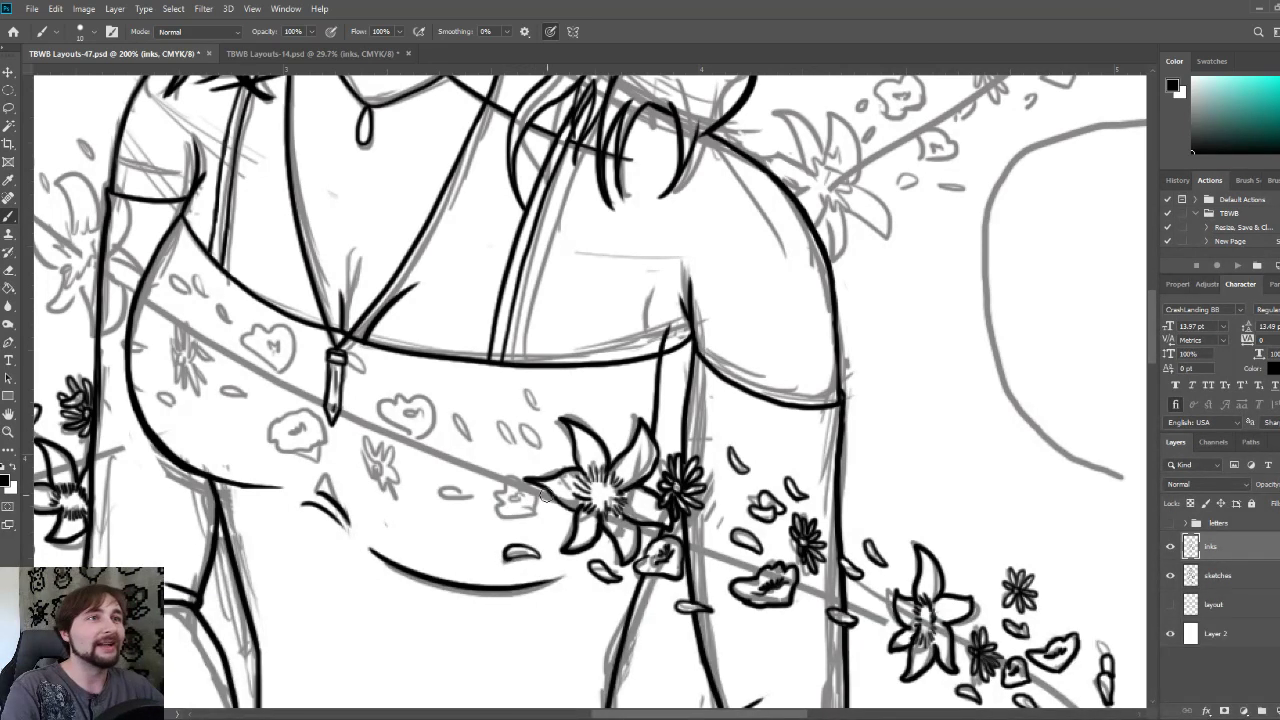
- Ink the small ruffled blossom at the tip of the large flower's side petal and the loose petals above it
{"action": "mouse_move", "coordinate": [538, 464]}
{"action": "left_mouse_down"}
{"action": "mouse_move", "coordinate": [625, 530]}
{"action": "mouse_move", "coordinate": [566, 506]}
{"action": "left_mouse_up"}
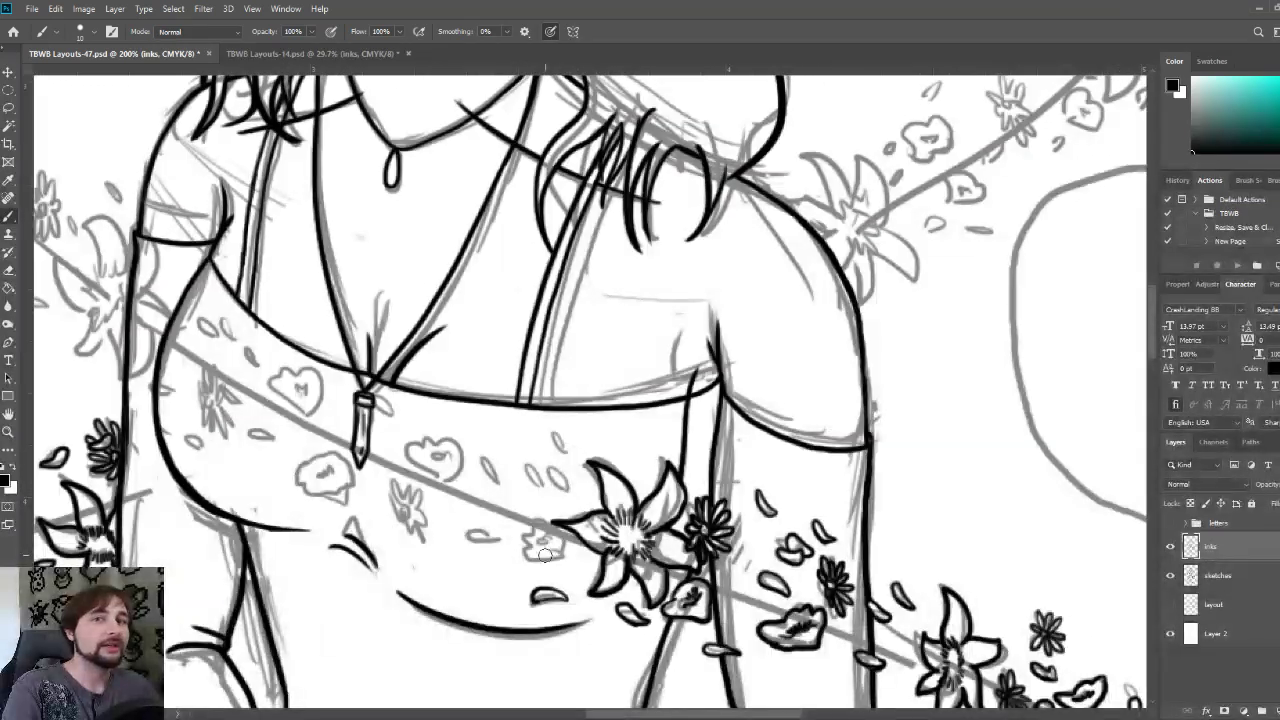
{"action": "mouse_move", "coordinate": [529, 545]}
{"action": "left_mouse_down"}
{"action": "mouse_move", "coordinate": [552, 564]}
{"action": "mouse_move", "coordinate": [570, 550]}
{"action": "mouse_move", "coordinate": [538, 520]}
{"action": "mouse_move", "coordinate": [529, 548]}
{"action": "mouse_move", "coordinate": [545, 541]}
{"action": "left_mouse_up"}
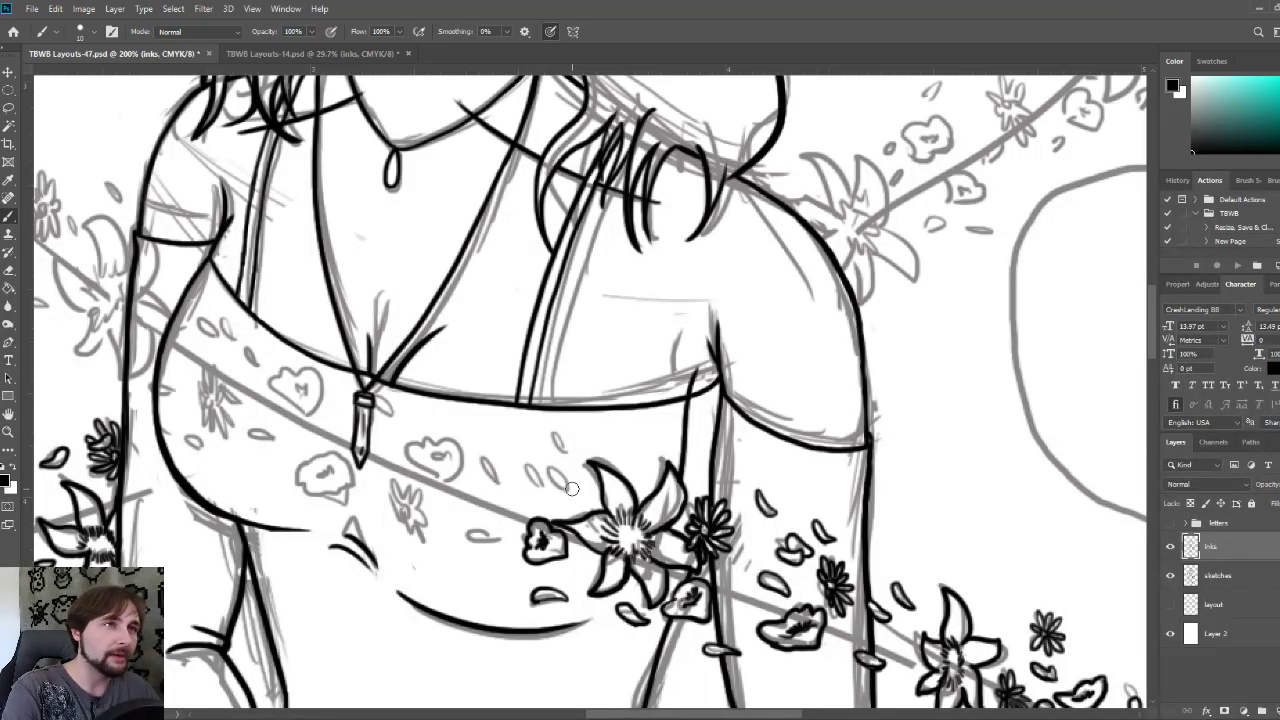
{"action": "mouse_move", "coordinate": [572, 496]}
{"action": "left_mouse_down"}
{"action": "mouse_move", "coordinate": [555, 467]}
{"action": "mouse_move", "coordinate": [572, 492]}
{"action": "mouse_move", "coordinate": [561, 459]}
{"action": "mouse_move", "coordinate": [547, 480]}
{"action": "mouse_move", "coordinate": [533, 466]}
{"action": "mouse_move", "coordinate": [574, 456]}
{"action": "left_mouse_up"}
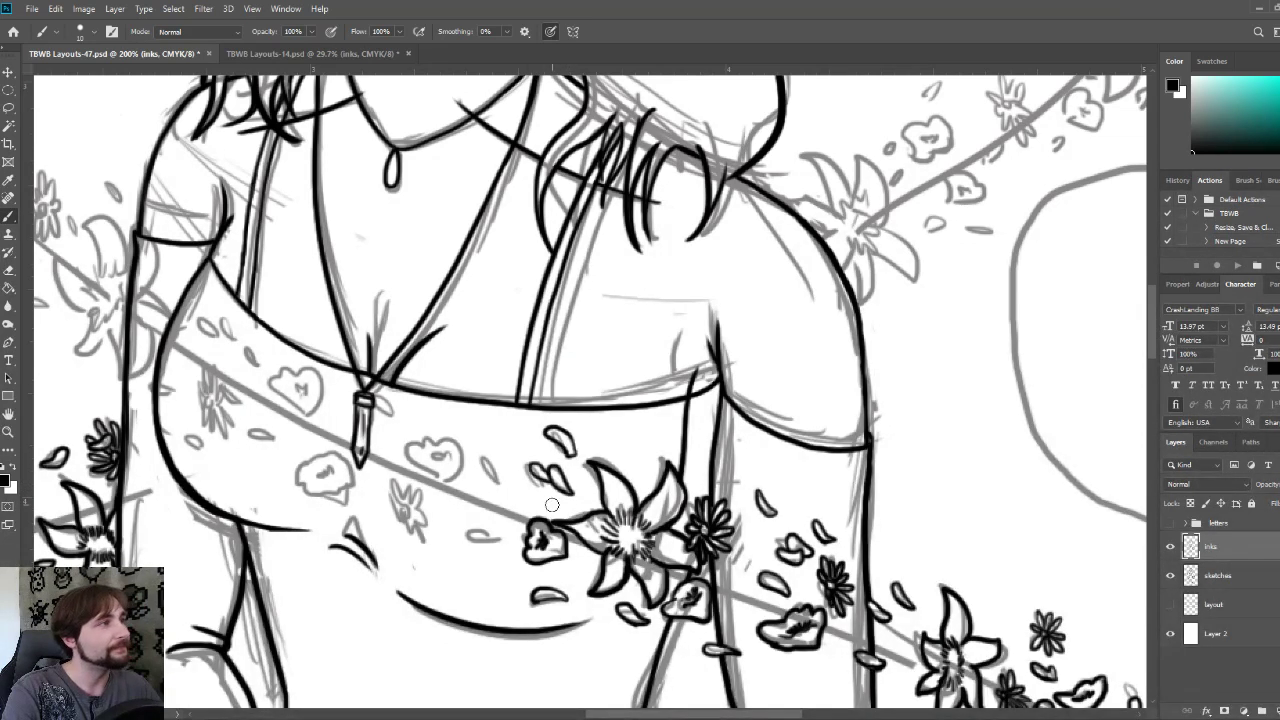
- Ink the ruffled blossom, two loose petals and the daisy between the large flower and the pull hanging from the neckline
{"action": "left_click_drag", "start_coordinate": [528, 497], "coordinate": [576, 483]}
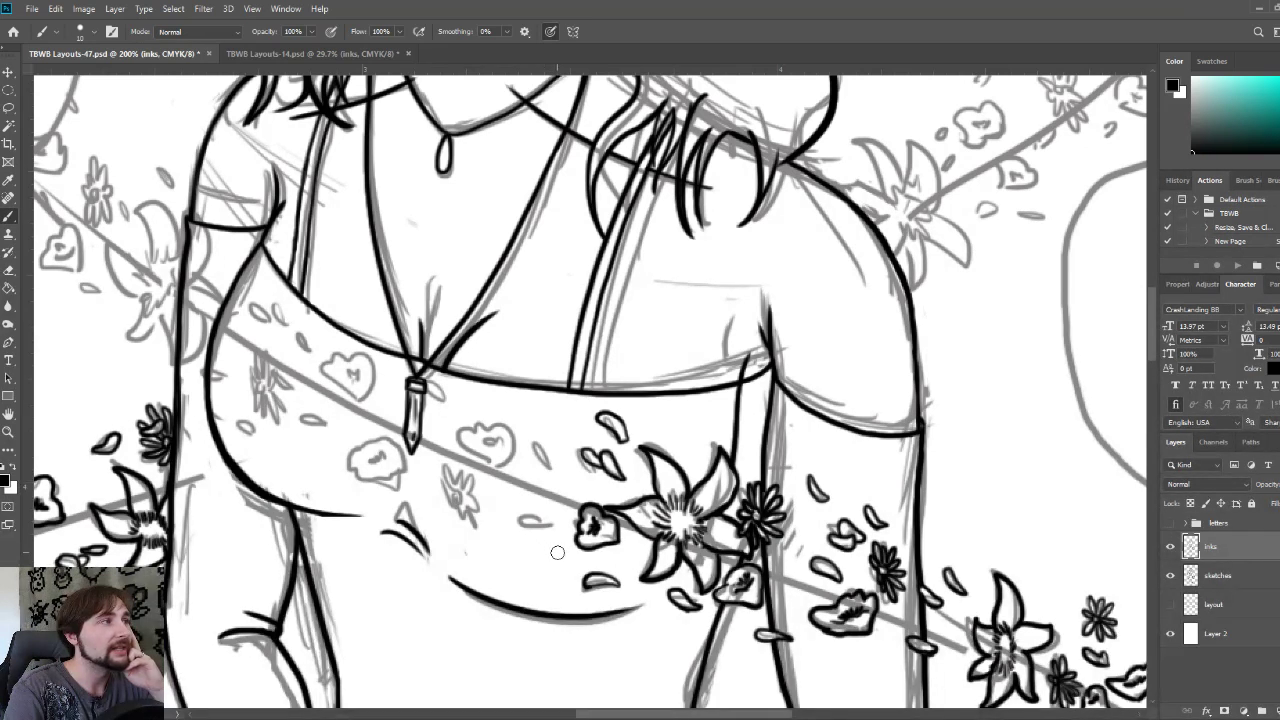
{"action": "mouse_move", "coordinate": [548, 527]}
{"action": "left_mouse_down"}
{"action": "mouse_move", "coordinate": [513, 524]}
{"action": "mouse_move", "coordinate": [548, 524]}
{"action": "left_mouse_up"}
{"action": "mouse_move", "coordinate": [548, 466]}
{"action": "left_mouse_down"}
{"action": "mouse_move", "coordinate": [528, 448]}
{"action": "mouse_move", "coordinate": [538, 436]}
{"action": "mouse_move", "coordinate": [545, 460]}
{"action": "mouse_move", "coordinate": [496, 468]}
{"action": "mouse_move", "coordinate": [464, 448]}
{"action": "mouse_move", "coordinate": [476, 428]}
{"action": "mouse_move", "coordinate": [510, 422]}
{"action": "mouse_move", "coordinate": [520, 455]}
{"action": "mouse_move", "coordinate": [492, 470]}
{"action": "mouse_move", "coordinate": [478, 450]}
{"action": "mouse_move", "coordinate": [514, 436]}
{"action": "left_mouse_up"}
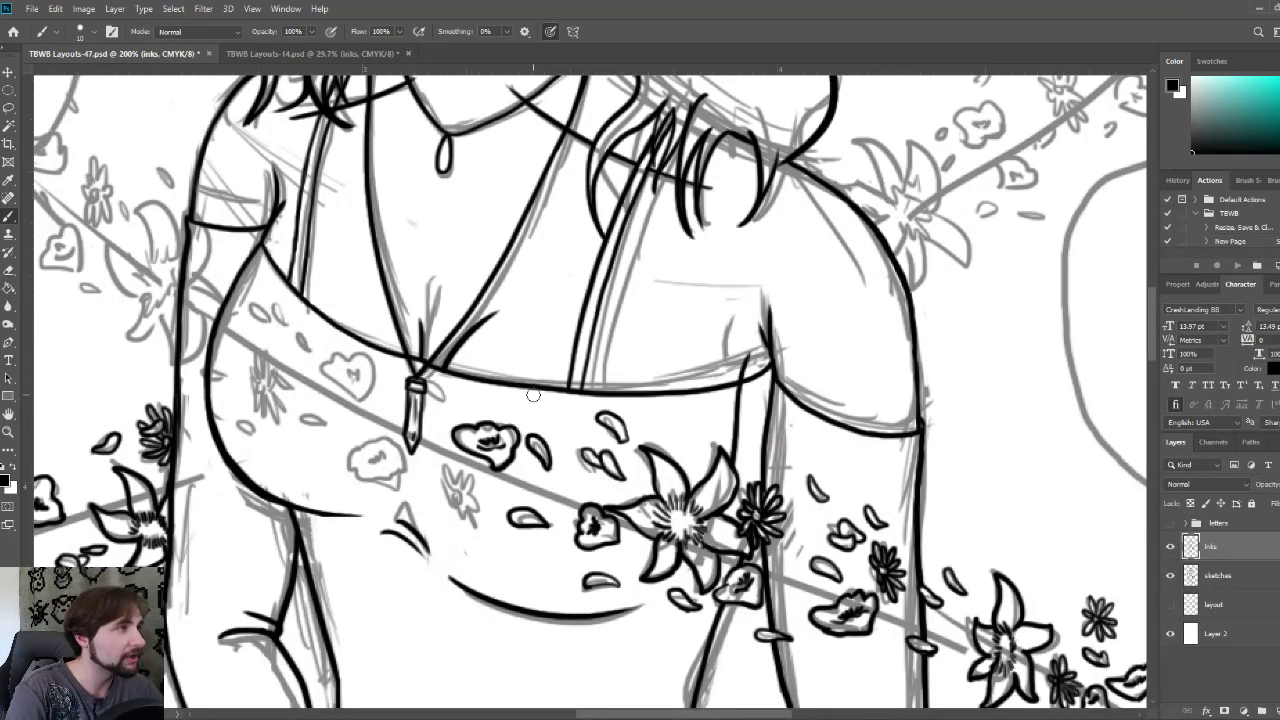
{"action": "left_click_drag", "start_coordinate": [508, 407], "coordinate": [582, 421]}
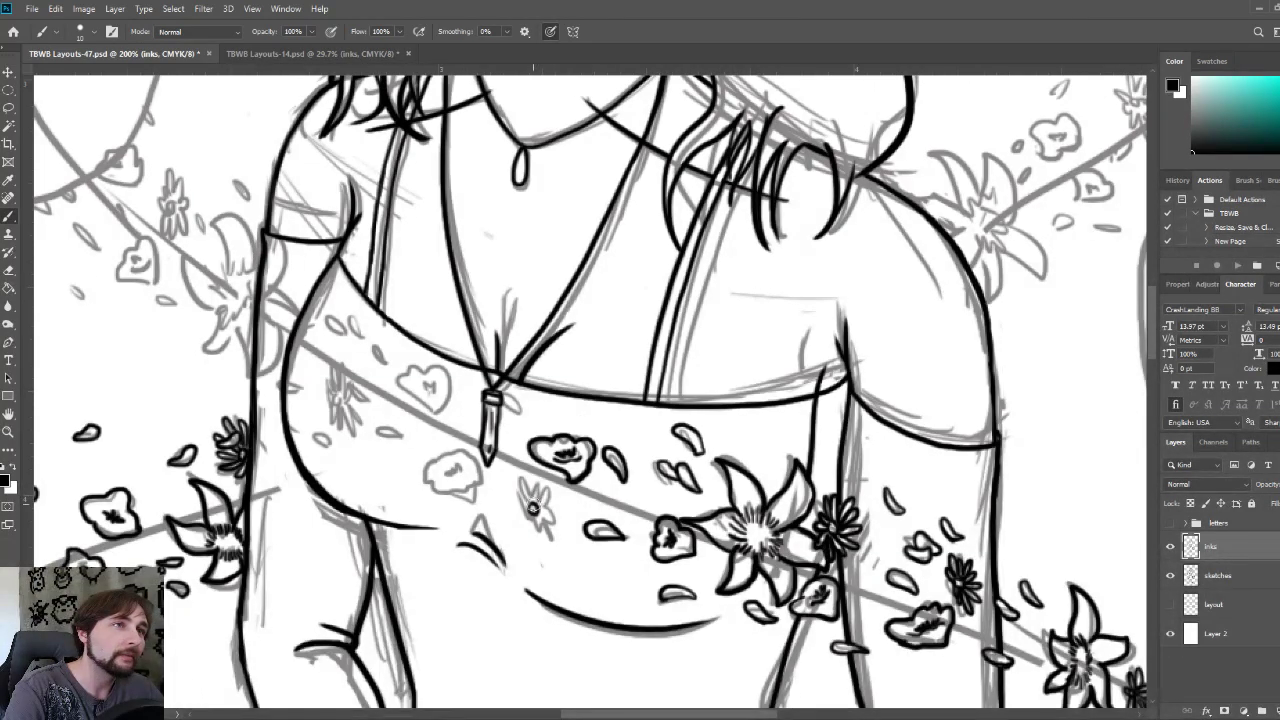
{"action": "mouse_move", "coordinate": [537, 504]}
{"action": "left_mouse_down"}
{"action": "mouse_move", "coordinate": [550, 483]}
{"action": "mouse_move", "coordinate": [557, 494]}
{"action": "mouse_move", "coordinate": [528, 523]}
{"action": "mouse_move", "coordinate": [530, 507]}
{"action": "left_mouse_up"}
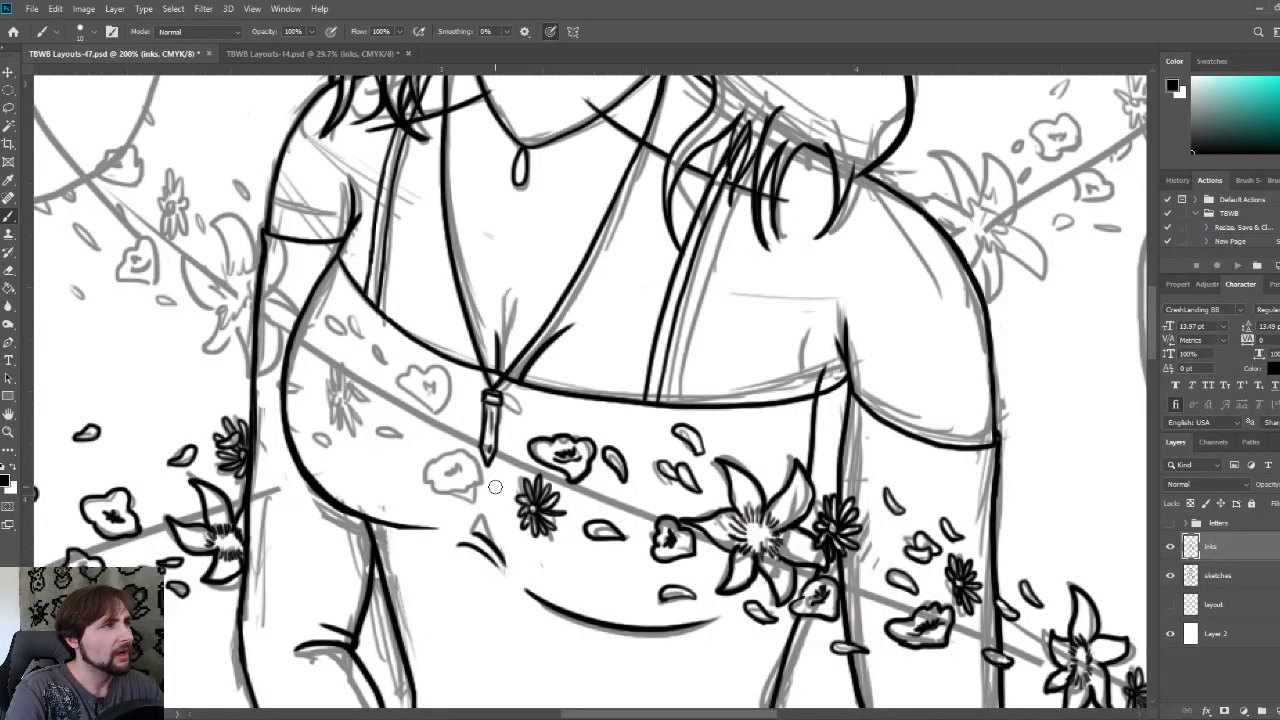
- Ink the ruffled blossom beside the tip of the neckline pull and the small petal near the pull's upper end
{"action": "scroll", "coordinate": [509, 492], "scroll_direction": "down", "scroll_amount": 1}
{"action": "scroll", "coordinate": [510, 499], "scroll_direction": "up", "scroll_amount": 1}
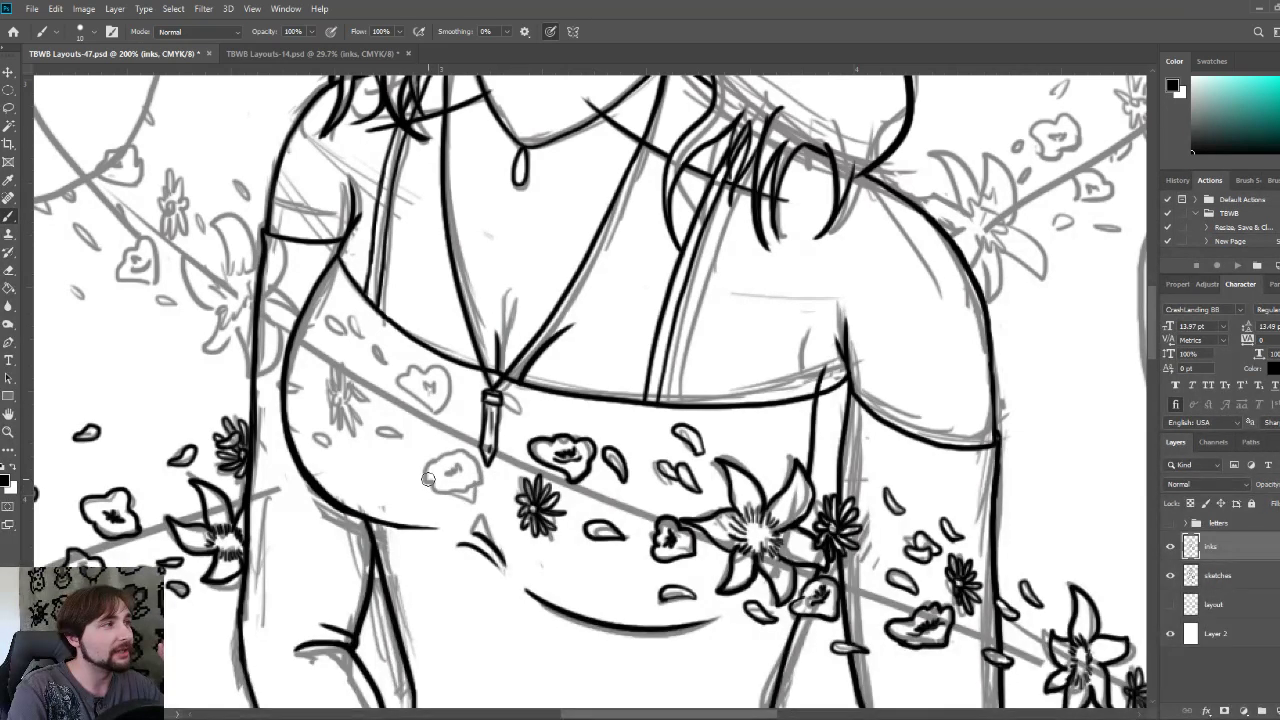
{"action": "scroll", "coordinate": [466, 495], "scroll_direction": "down", "scroll_amount": 1}
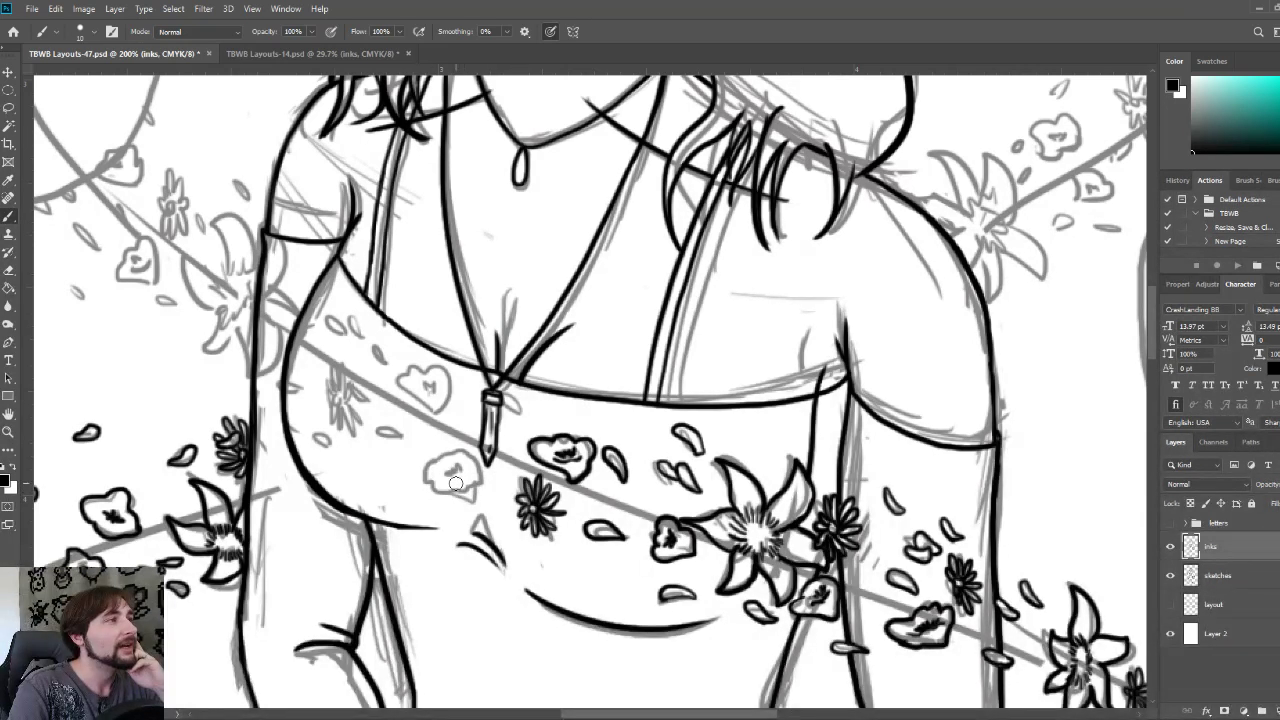
{"action": "scroll", "coordinate": [465, 492], "scroll_direction": "up", "scroll_amount": 1}
{"action": "scroll", "coordinate": [468, 497], "scroll_direction": "down", "scroll_amount": 1}
{"action": "scroll", "coordinate": [467, 490], "scroll_direction": "up", "scroll_amount": 1}
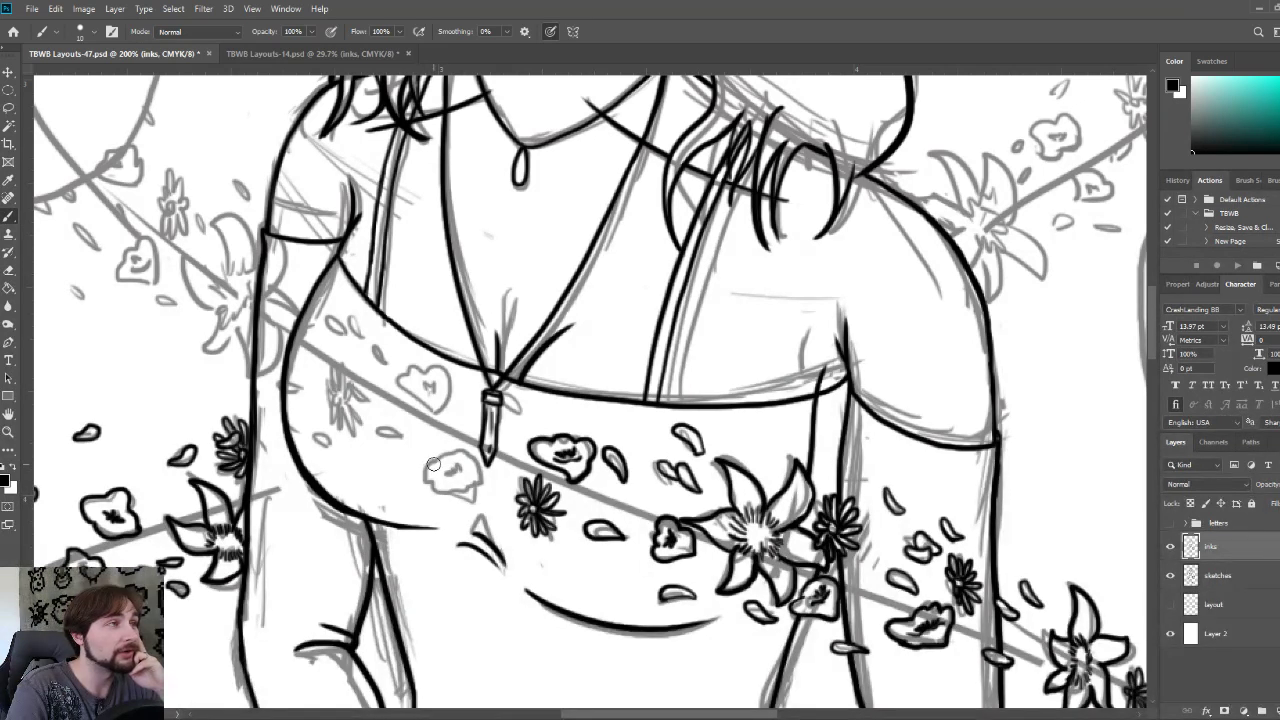
{"action": "mouse_move", "coordinate": [436, 459]}
{"action": "left_mouse_down"}
{"action": "mouse_move", "coordinate": [423, 473]}
{"action": "mouse_move", "coordinate": [432, 490]}
{"action": "mouse_move", "coordinate": [459, 486]}
{"action": "mouse_move", "coordinate": [470, 452]}
{"action": "mouse_move", "coordinate": [436, 455]}
{"action": "mouse_move", "coordinate": [469, 497]}
{"action": "mouse_move", "coordinate": [474, 485]}
{"action": "left_mouse_up"}
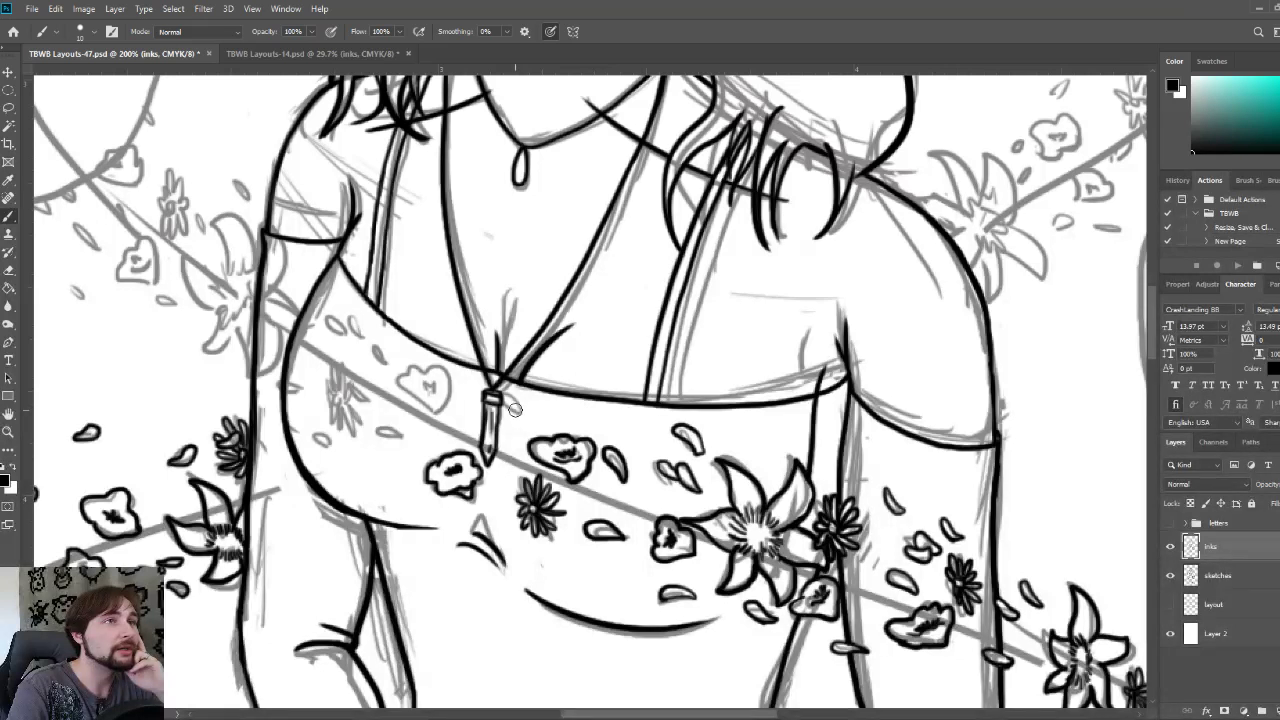
{"action": "mouse_move", "coordinate": [510, 394]}
{"action": "left_mouse_down"}
{"action": "mouse_move", "coordinate": [529, 418]}
{"action": "mouse_move", "coordinate": [511, 402]}
{"action": "mouse_move", "coordinate": [524, 402]}
{"action": "left_mouse_up"}
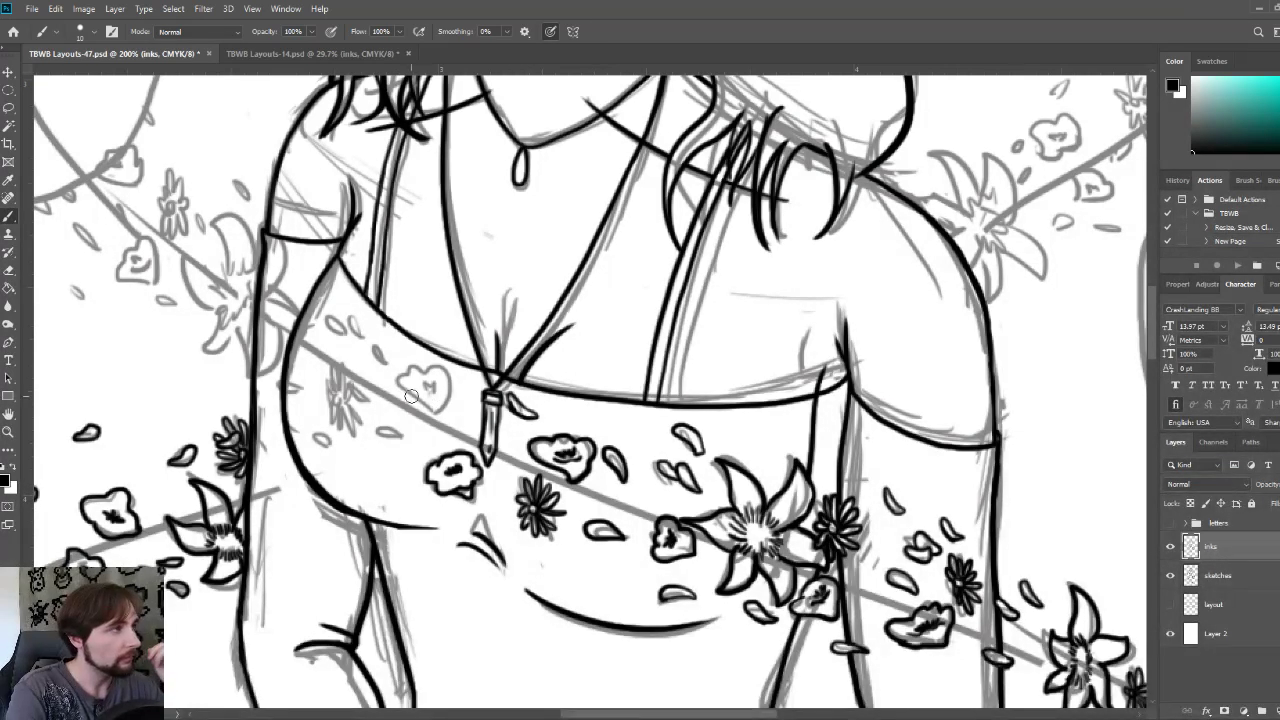
- Ink the daisy, heart-shaped blossom and surrounding loose petals on the far side of the chest, below the neckline
{"action": "mouse_move", "coordinate": [416, 422]}
{"action": "left_mouse_down"}
{"action": "mouse_move", "coordinate": [577, 458]}
{"action": "mouse_move", "coordinate": [593, 446]}
{"action": "left_mouse_up"}
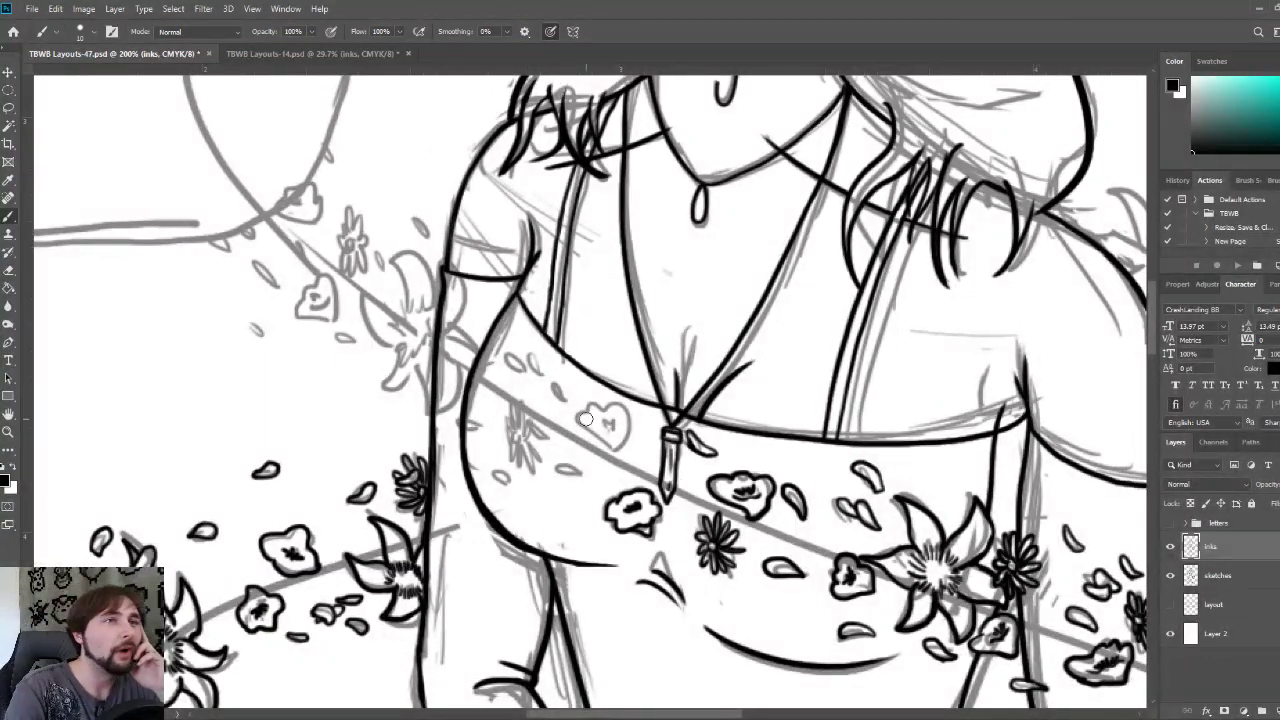
{"action": "mouse_move", "coordinate": [578, 478]}
{"action": "left_mouse_down"}
{"action": "mouse_move", "coordinate": [555, 465]}
{"action": "mouse_move", "coordinate": [582, 478]}
{"action": "mouse_move", "coordinate": [566, 466]}
{"action": "mouse_move", "coordinate": [490, 468]}
{"action": "mouse_move", "coordinate": [512, 484]}
{"action": "left_mouse_up"}
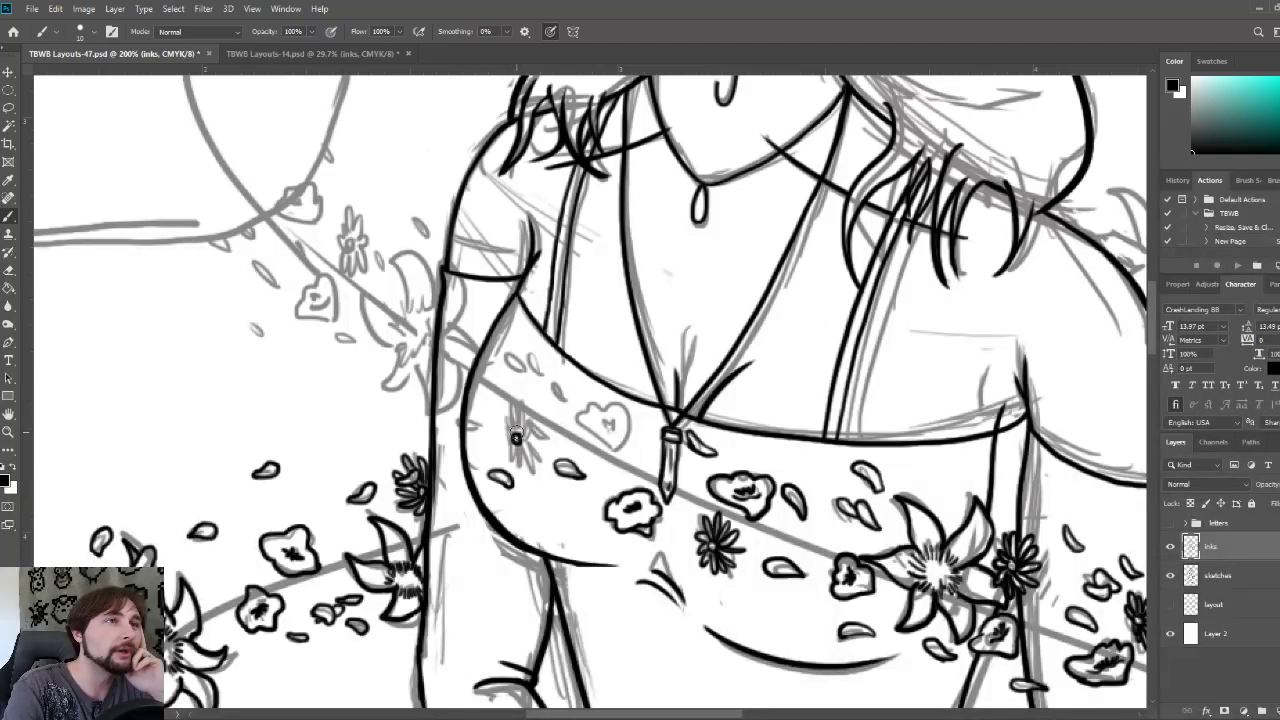
{"action": "mouse_move", "coordinate": [514, 437]}
{"action": "left_mouse_down"}
{"action": "mouse_move", "coordinate": [508, 404]}
{"action": "mouse_move", "coordinate": [530, 402]}
{"action": "mouse_move", "coordinate": [522, 476]}
{"action": "mouse_move", "coordinate": [545, 472]}
{"action": "mouse_move", "coordinate": [553, 452]}
{"action": "mouse_move", "coordinate": [530, 408]}
{"action": "mouse_move", "coordinate": [496, 420]}
{"action": "mouse_move", "coordinate": [506, 462]}
{"action": "left_mouse_up"}
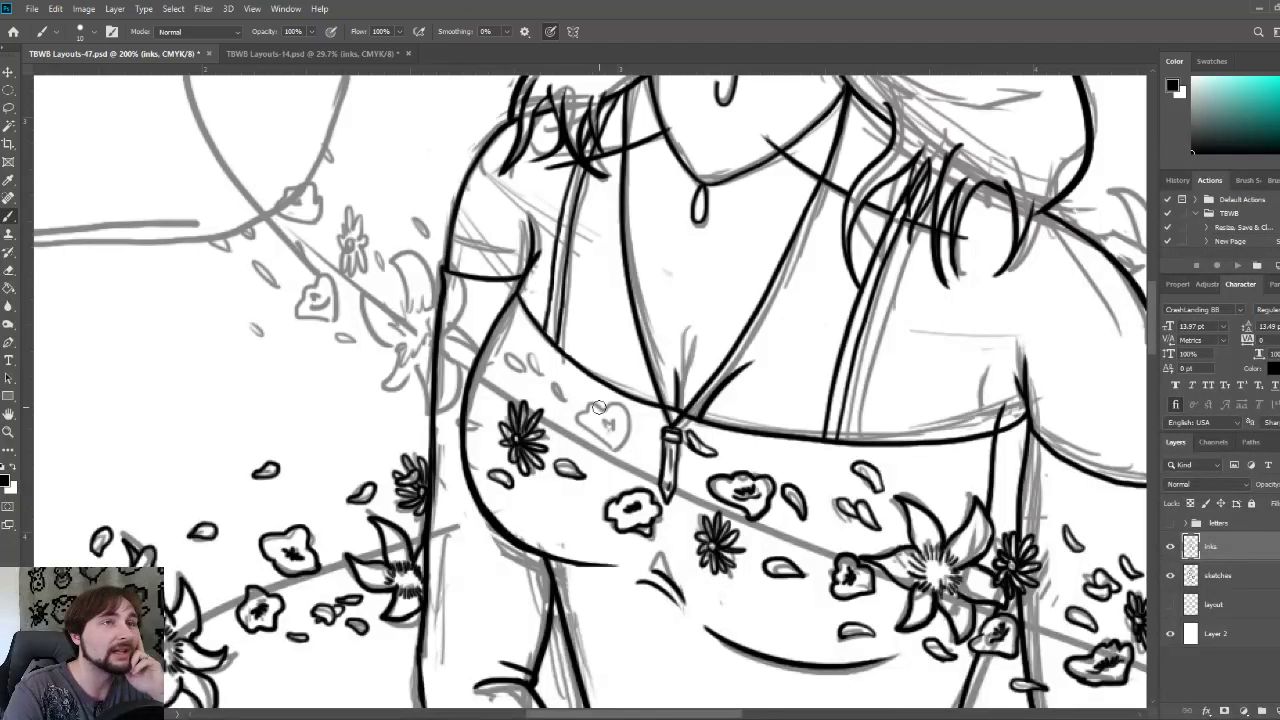
{"action": "mouse_move", "coordinate": [611, 447]}
{"action": "left_mouse_down"}
{"action": "mouse_move", "coordinate": [578, 420]}
{"action": "mouse_move", "coordinate": [632, 408]}
{"action": "mouse_move", "coordinate": [620, 450]}
{"action": "mouse_move", "coordinate": [608, 452]}
{"action": "mouse_move", "coordinate": [607, 422]}
{"action": "left_mouse_up"}
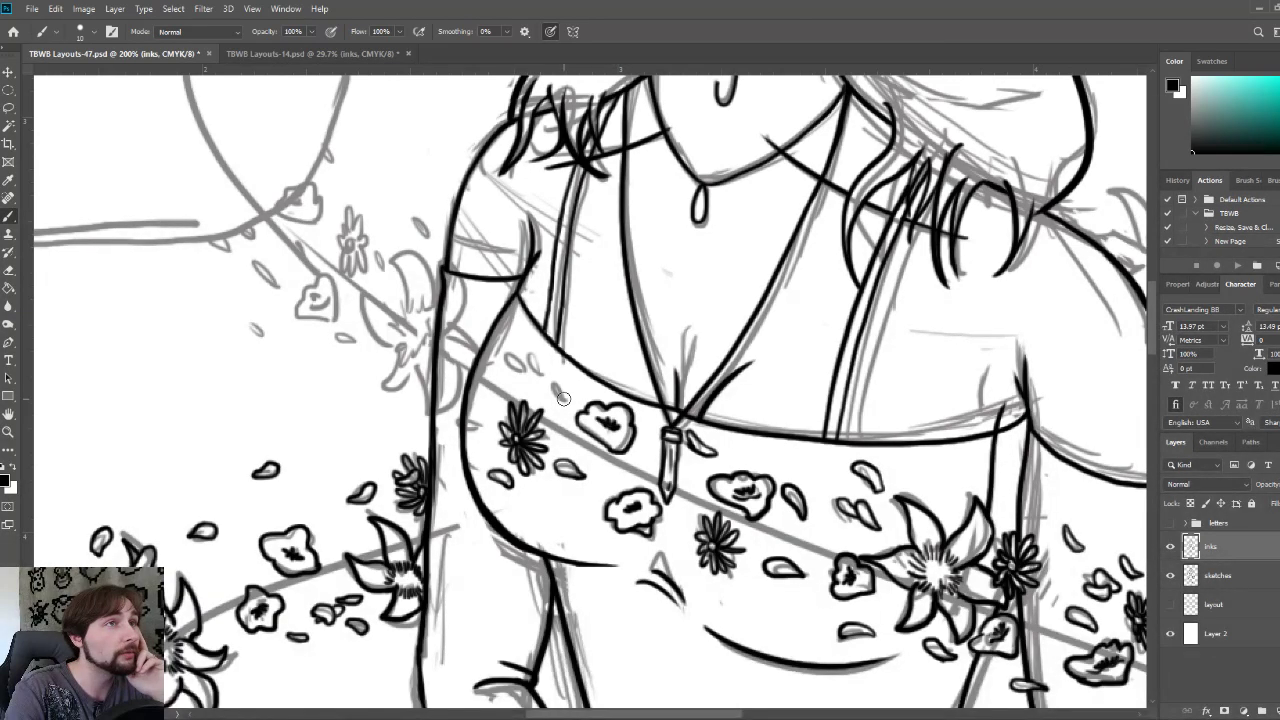
{"action": "mouse_move", "coordinate": [555, 395]}
{"action": "left_mouse_down"}
{"action": "mouse_move", "coordinate": [548, 382]}
{"action": "mouse_move", "coordinate": [570, 396]}
{"action": "mouse_move", "coordinate": [512, 356]}
{"action": "mouse_move", "coordinate": [530, 366]}
{"action": "mouse_move", "coordinate": [508, 366]}
{"action": "mouse_move", "coordinate": [532, 372]}
{"action": "left_mouse_up"}
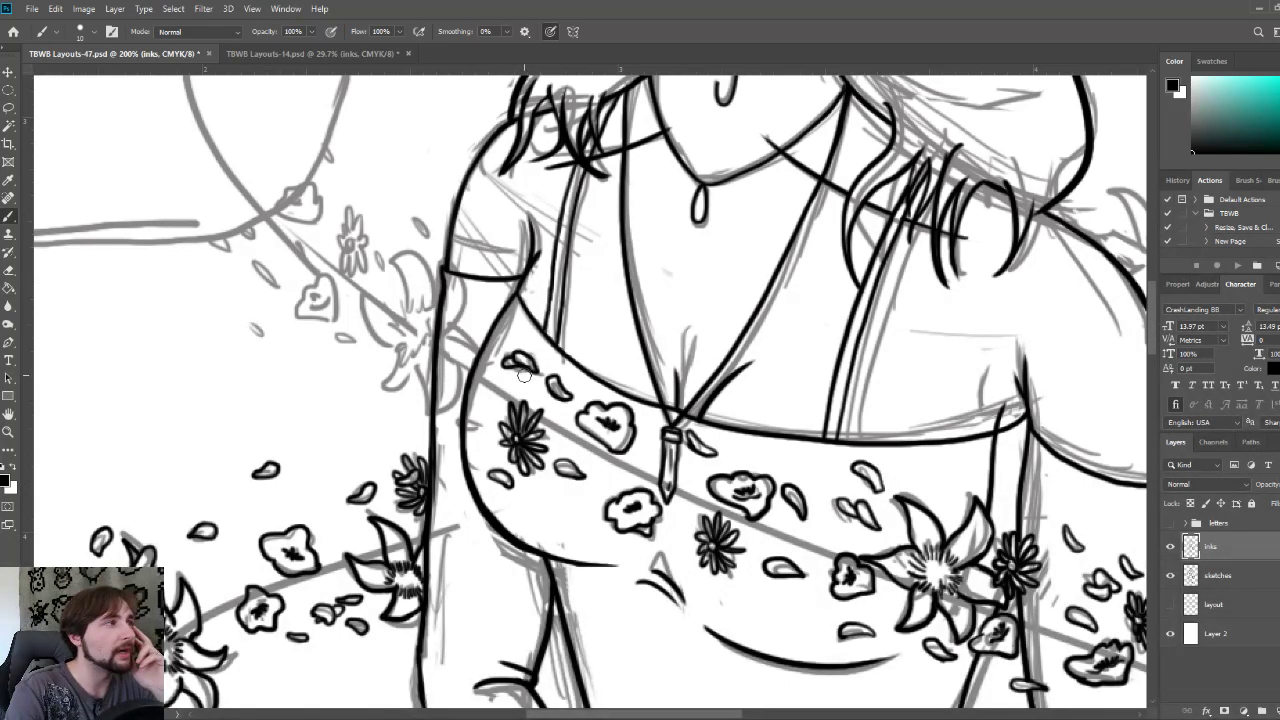
- Ink the small loose petal crossing the torso's edge and the stamens of the large flower overlapping the nearby arm
{"action": "scroll", "coordinate": [540, 427], "scroll_direction": "left", "scroll_amount": 4}
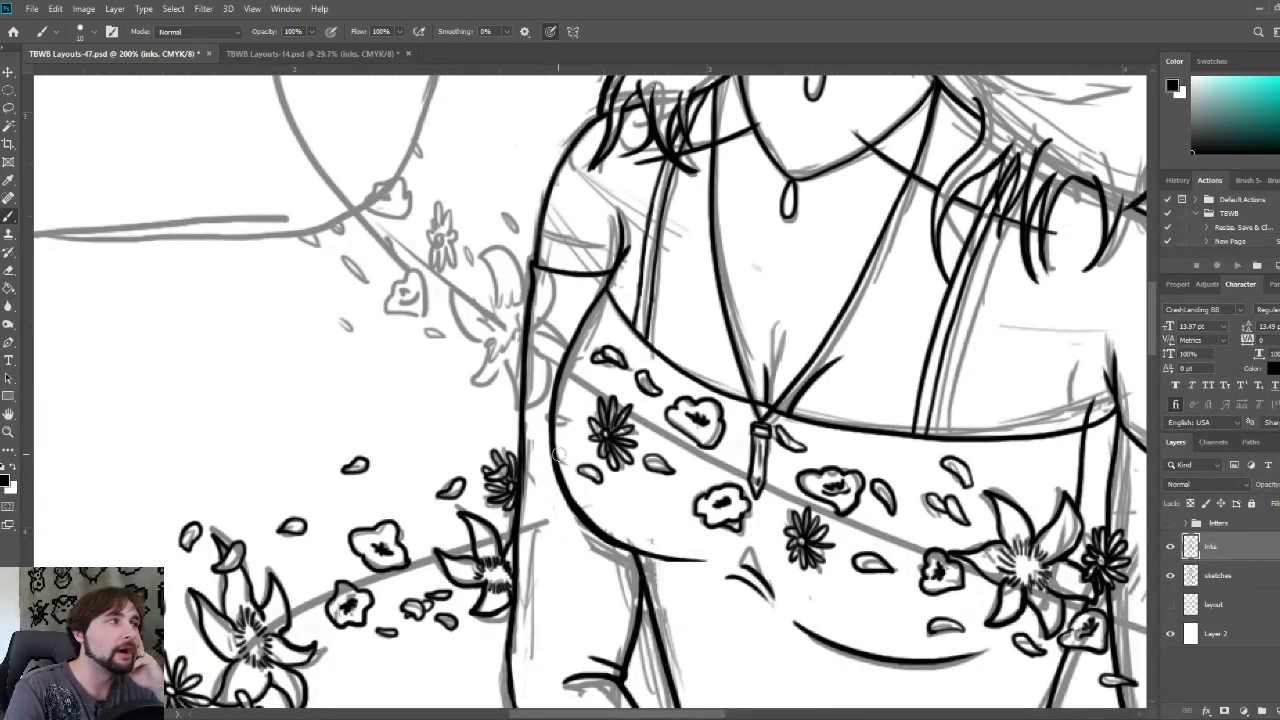
{"action": "mouse_move", "coordinate": [562, 425]}
{"action": "left_mouse_down"}
{"action": "mouse_move", "coordinate": [540, 410]}
{"action": "mouse_move", "coordinate": [572, 418]}
{"action": "left_mouse_up"}
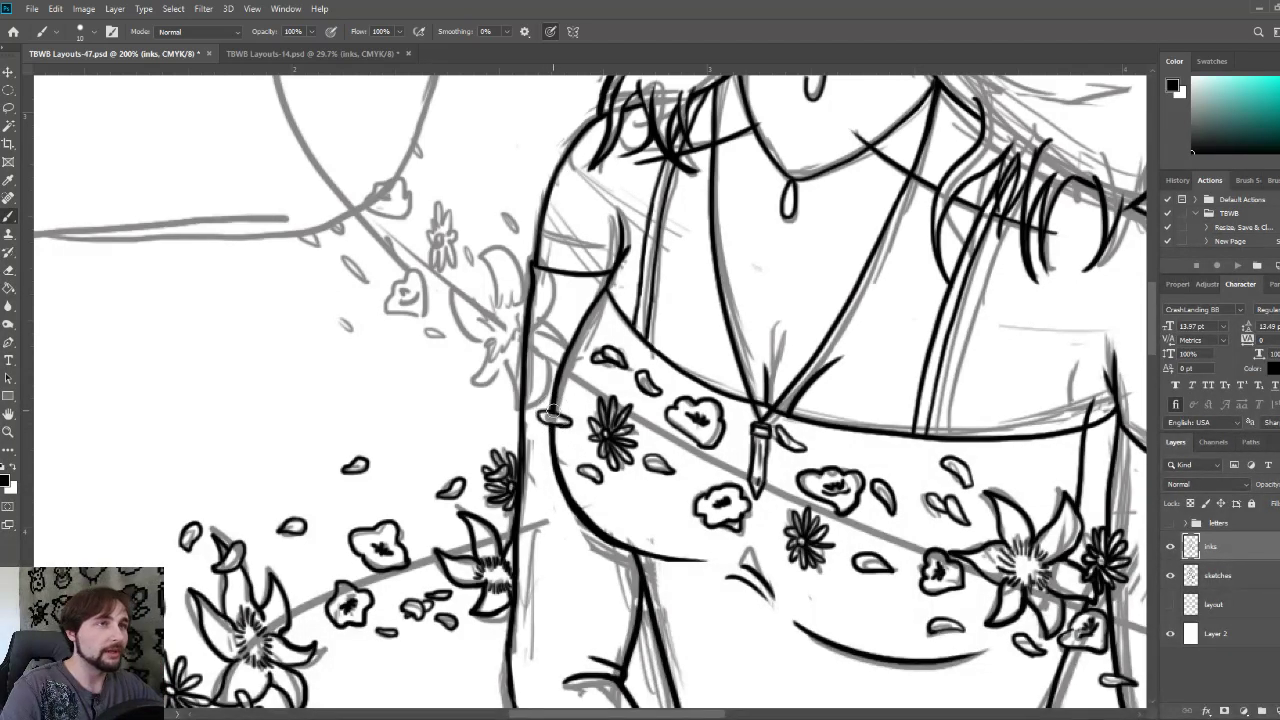
{"action": "left_click_drag", "start_coordinate": [560, 350], "coordinate": [572, 447]}
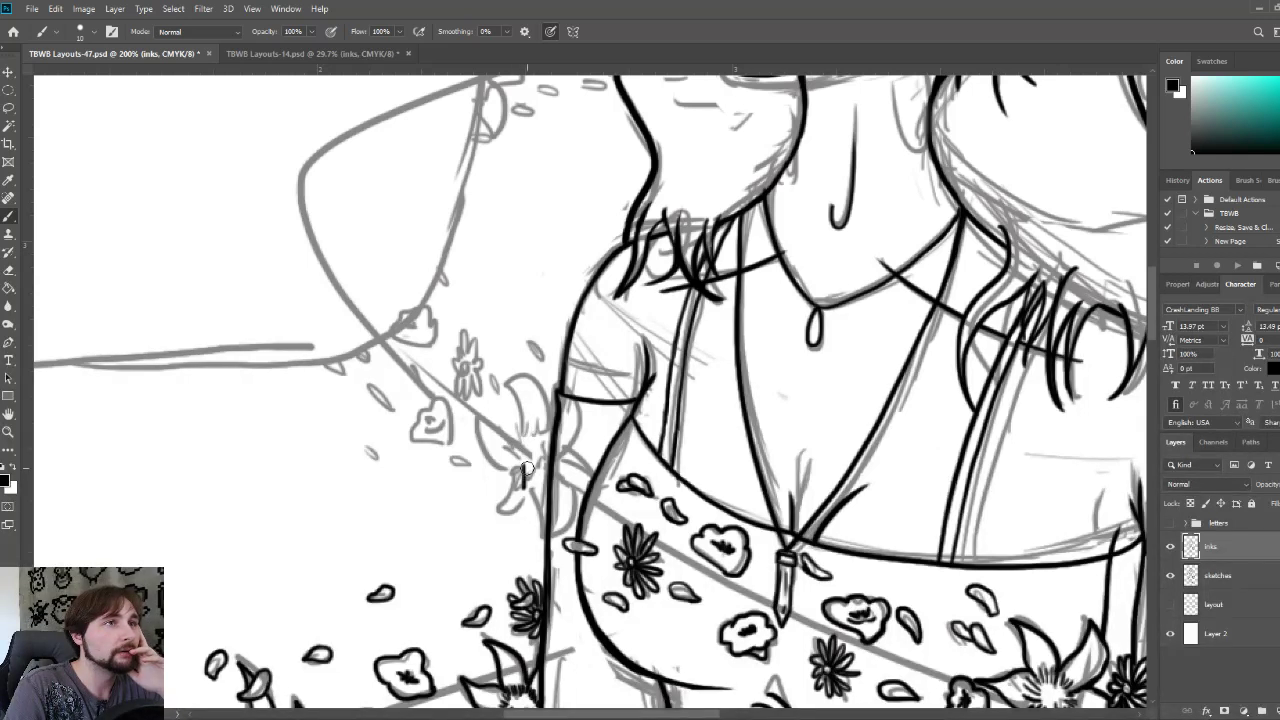
{"action": "mouse_move", "coordinate": [545, 462]}
{"action": "left_mouse_down"}
{"action": "mouse_move", "coordinate": [556, 452]}
{"action": "mouse_move", "coordinate": [546, 434]}
{"action": "left_mouse_up"}
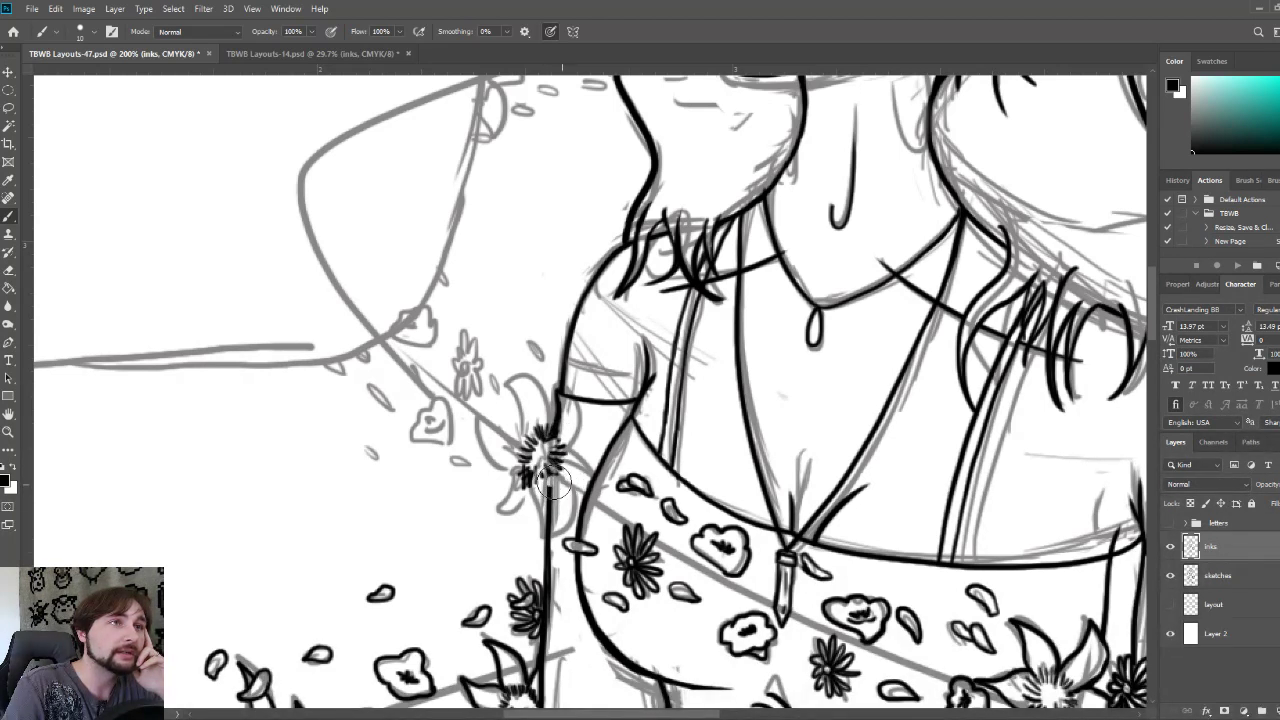
- Erase the stretch of arm outline that runs through the large flower below the sleeve
{"action": "left_click_drag", "start_coordinate": [549, 483], "coordinate": [552, 527]}
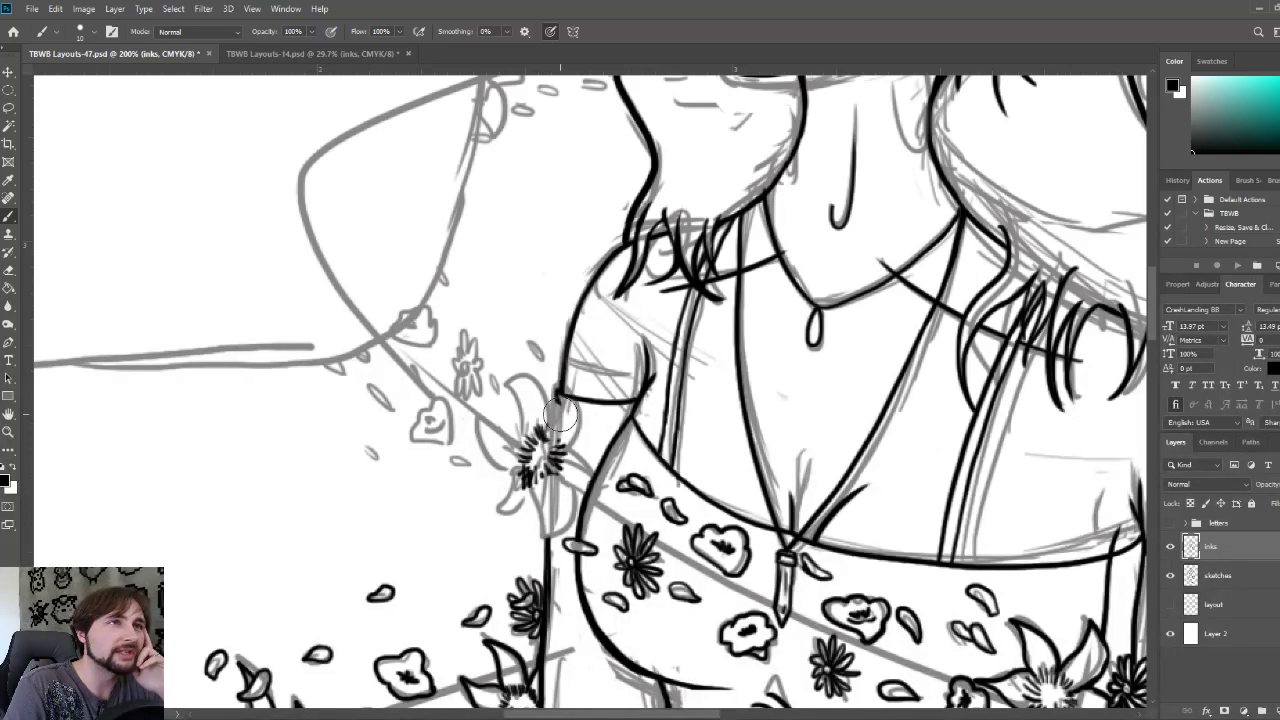
{"action": "key", "text": "bracketleft"}
{"action": "key", "text": "bracketleft"}
{"action": "key", "text": "bracketleft"}
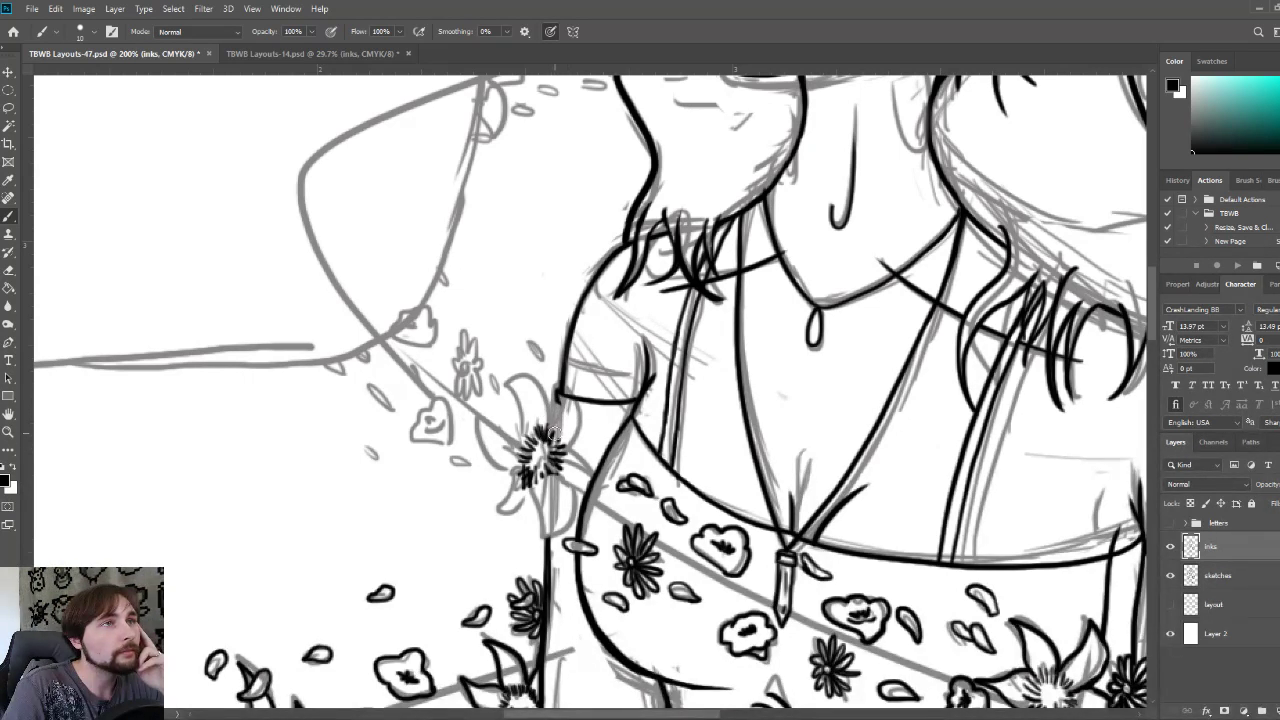
{"action": "mouse_move", "coordinate": [554, 434]}
{"action": "left_mouse_down"}
{"action": "mouse_move", "coordinate": [562, 445]}
{"action": "mouse_move", "coordinate": [543, 478]}
{"action": "left_mouse_up"}
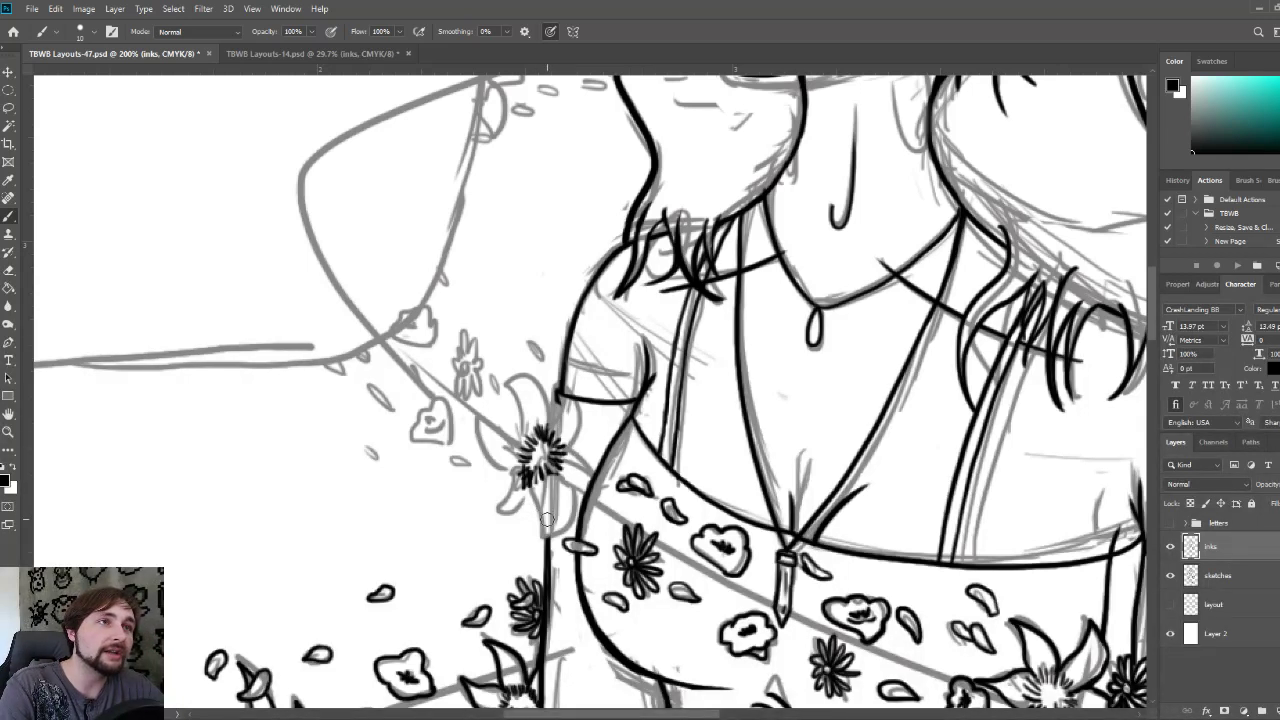
- Ink all the pointed petals around the stamens of the large flower overlapping the arm
{"action": "mouse_move", "coordinate": [532, 480]}
{"action": "left_mouse_down"}
{"action": "mouse_move", "coordinate": [540, 540]}
{"action": "mouse_move", "coordinate": [564, 507]}
{"action": "mouse_move", "coordinate": [553, 472]}
{"action": "left_mouse_up"}
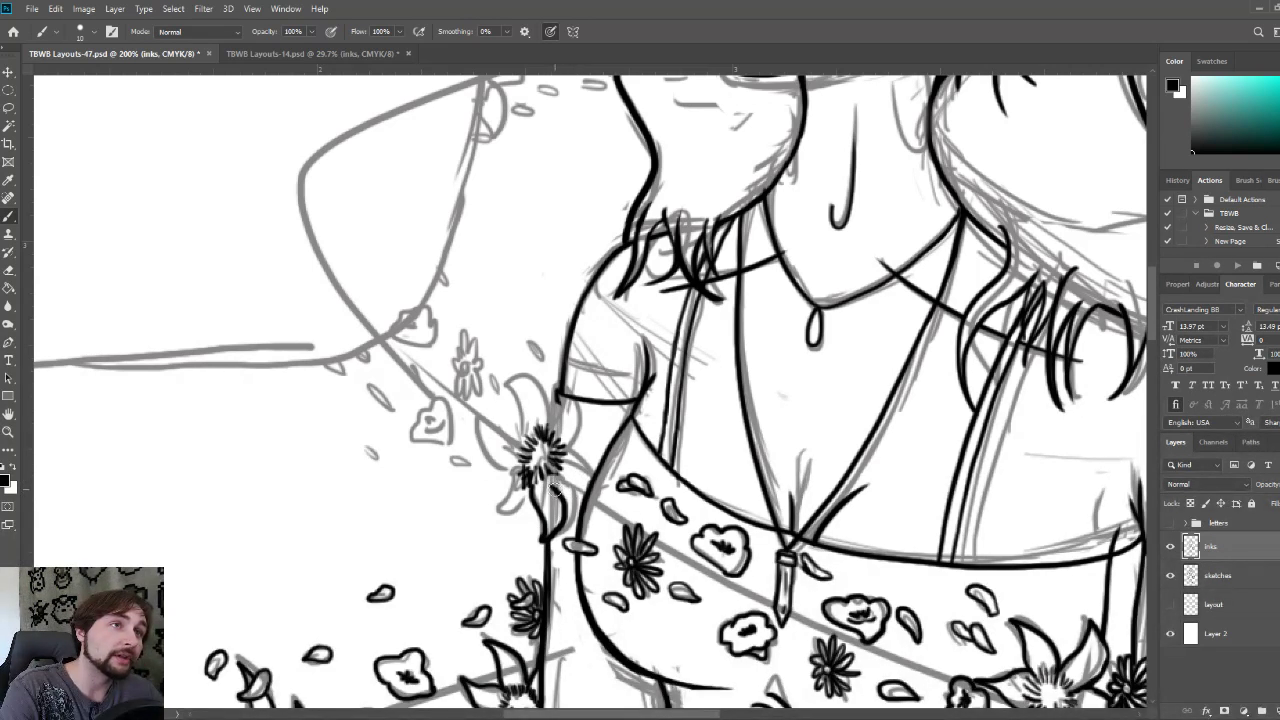
{"action": "mouse_move", "coordinate": [577, 485]}
{"action": "left_mouse_down"}
{"action": "mouse_move", "coordinate": [578, 422]}
{"action": "mouse_move", "coordinate": [564, 401]}
{"action": "mouse_move", "coordinate": [592, 438]}
{"action": "mouse_move", "coordinate": [558, 454]}
{"action": "mouse_move", "coordinate": [576, 432]}
{"action": "mouse_move", "coordinate": [578, 384]}
{"action": "mouse_move", "coordinate": [553, 429]}
{"action": "mouse_move", "coordinate": [561, 442]}
{"action": "mouse_move", "coordinate": [574, 428]}
{"action": "mouse_move", "coordinate": [568, 450]}
{"action": "mouse_move", "coordinate": [578, 388]}
{"action": "mouse_move", "coordinate": [564, 445]}
{"action": "left_mouse_up"}
{"action": "key", "text": "ctrl+z"}
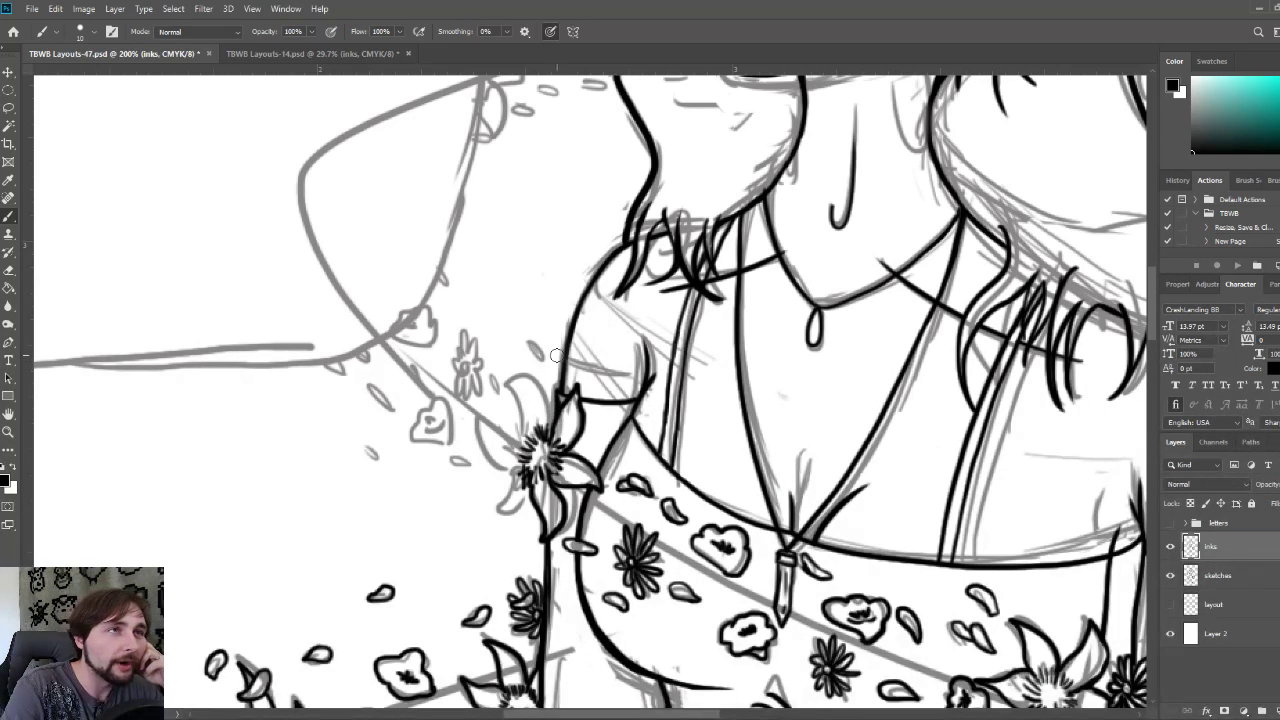
{"action": "mouse_move", "coordinate": [553, 432]}
{"action": "left_mouse_down"}
{"action": "mouse_move", "coordinate": [540, 389]}
{"action": "mouse_move", "coordinate": [508, 376]}
{"action": "mouse_move", "coordinate": [535, 456]}
{"action": "mouse_move", "coordinate": [484, 422]}
{"action": "mouse_move", "coordinate": [495, 462]}
{"action": "mouse_move", "coordinate": [525, 469]}
{"action": "mouse_move", "coordinate": [497, 511]}
{"action": "mouse_move", "coordinate": [527, 492]}
{"action": "left_mouse_up"}
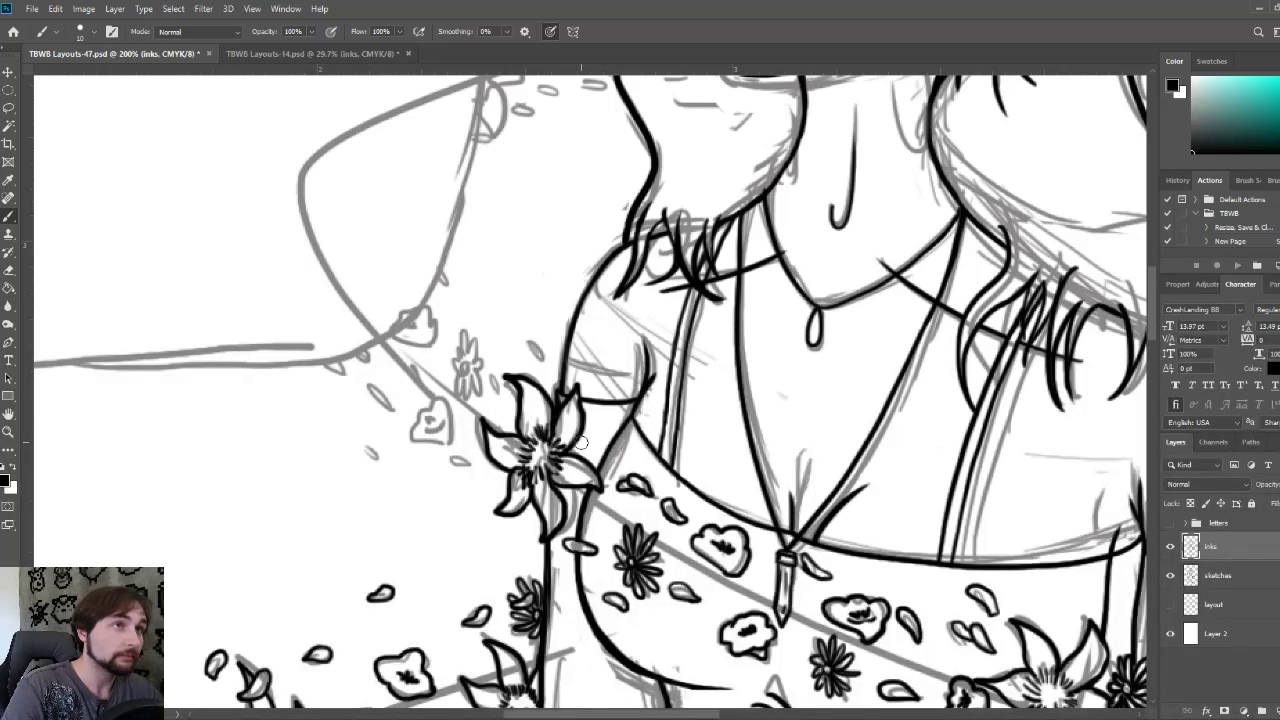
- Ink the daisy and the two loose petals just above the large flower, beside the sleeve
{"action": "mouse_move", "coordinate": [532, 336]}
{"action": "left_mouse_down"}
{"action": "mouse_move", "coordinate": [592, 384]}
{"action": "mouse_move", "coordinate": [585, 401]}
{"action": "mouse_move", "coordinate": [606, 420]}
{"action": "mouse_move", "coordinate": [590, 396]}
{"action": "left_mouse_up"}
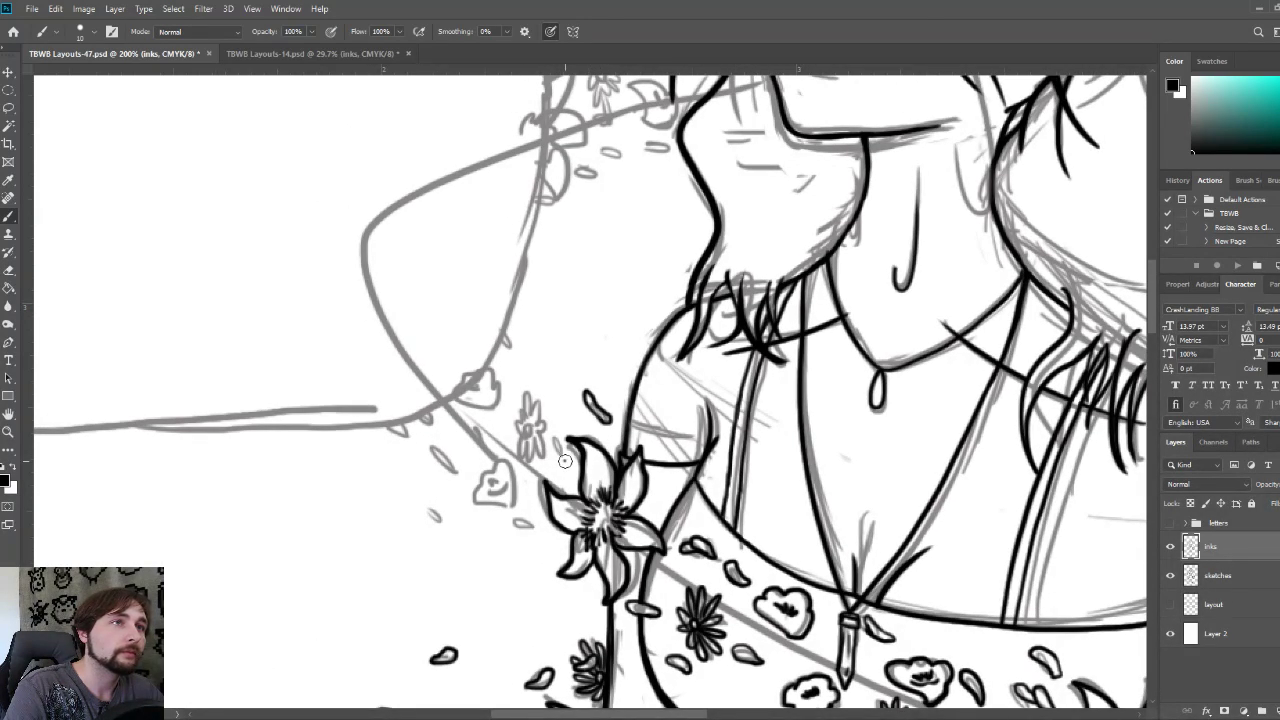
{"action": "mouse_move", "coordinate": [565, 461]}
{"action": "left_mouse_down"}
{"action": "mouse_move", "coordinate": [548, 440]}
{"action": "mouse_move", "coordinate": [572, 458]}
{"action": "left_mouse_up"}
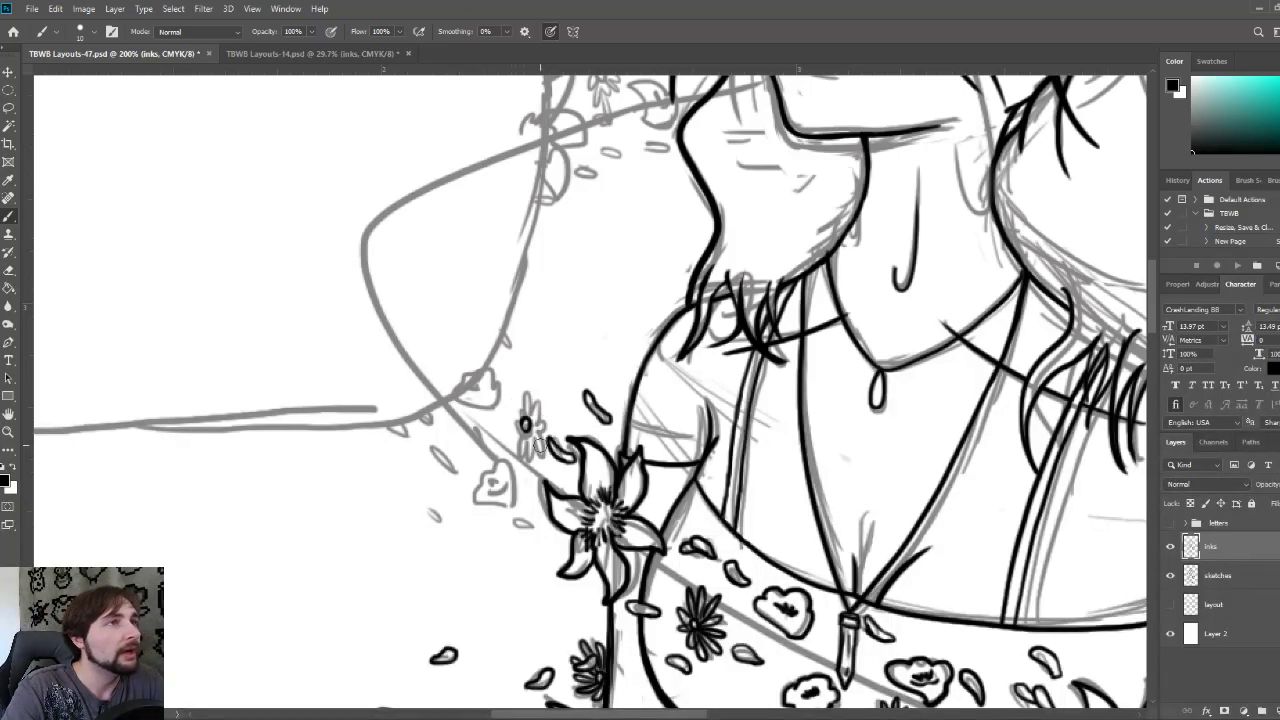
{"action": "mouse_move", "coordinate": [524, 425]}
{"action": "left_mouse_down"}
{"action": "mouse_move", "coordinate": [536, 448]}
{"action": "mouse_move", "coordinate": [533, 421]}
{"action": "mouse_move", "coordinate": [548, 414]}
{"action": "mouse_move", "coordinate": [530, 392]}
{"action": "mouse_move", "coordinate": [508, 408]}
{"action": "mouse_move", "coordinate": [522, 442]}
{"action": "left_mouse_up"}
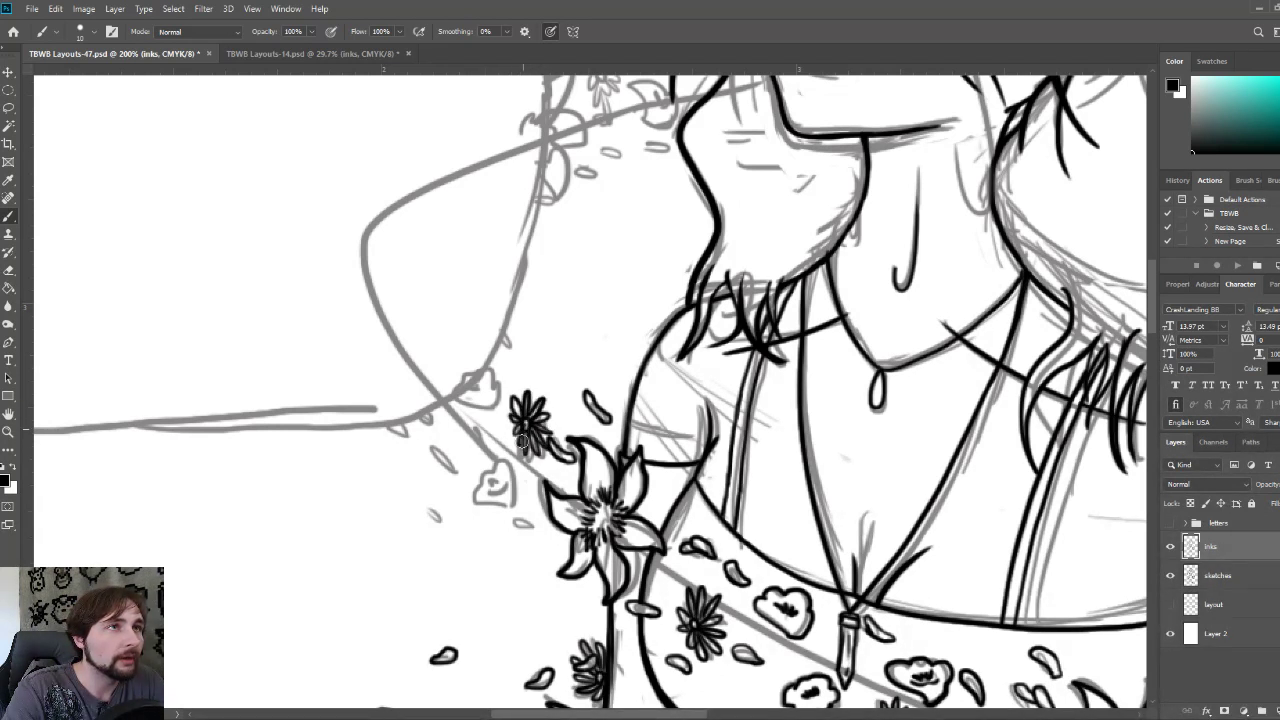
- Ink the two heart-shaped blossoms and the scattered loose petals on the outer side of the daisy, along the guide curve
{"action": "mouse_move", "coordinate": [533, 527]}
{"action": "left_mouse_down"}
{"action": "mouse_move", "coordinate": [497, 520]}
{"action": "mouse_move", "coordinate": [532, 528]}
{"action": "left_mouse_up"}
{"action": "mouse_move", "coordinate": [439, 514]}
{"action": "left_mouse_down"}
{"action": "mouse_move", "coordinate": [442, 469]}
{"action": "mouse_move", "coordinate": [456, 467]}
{"action": "mouse_move", "coordinate": [446, 464]}
{"action": "mouse_move", "coordinate": [500, 486]}
{"action": "mouse_move", "coordinate": [481, 497]}
{"action": "mouse_move", "coordinate": [506, 508]}
{"action": "mouse_move", "coordinate": [479, 502]}
{"action": "mouse_move", "coordinate": [479, 479]}
{"action": "mouse_move", "coordinate": [517, 461]}
{"action": "mouse_move", "coordinate": [517, 501]}
{"action": "mouse_move", "coordinate": [492, 494]}
{"action": "mouse_move", "coordinate": [501, 477]}
{"action": "mouse_move", "coordinate": [428, 442]}
{"action": "mouse_move", "coordinate": [458, 470]}
{"action": "mouse_move", "coordinate": [490, 436]}
{"action": "left_mouse_up"}
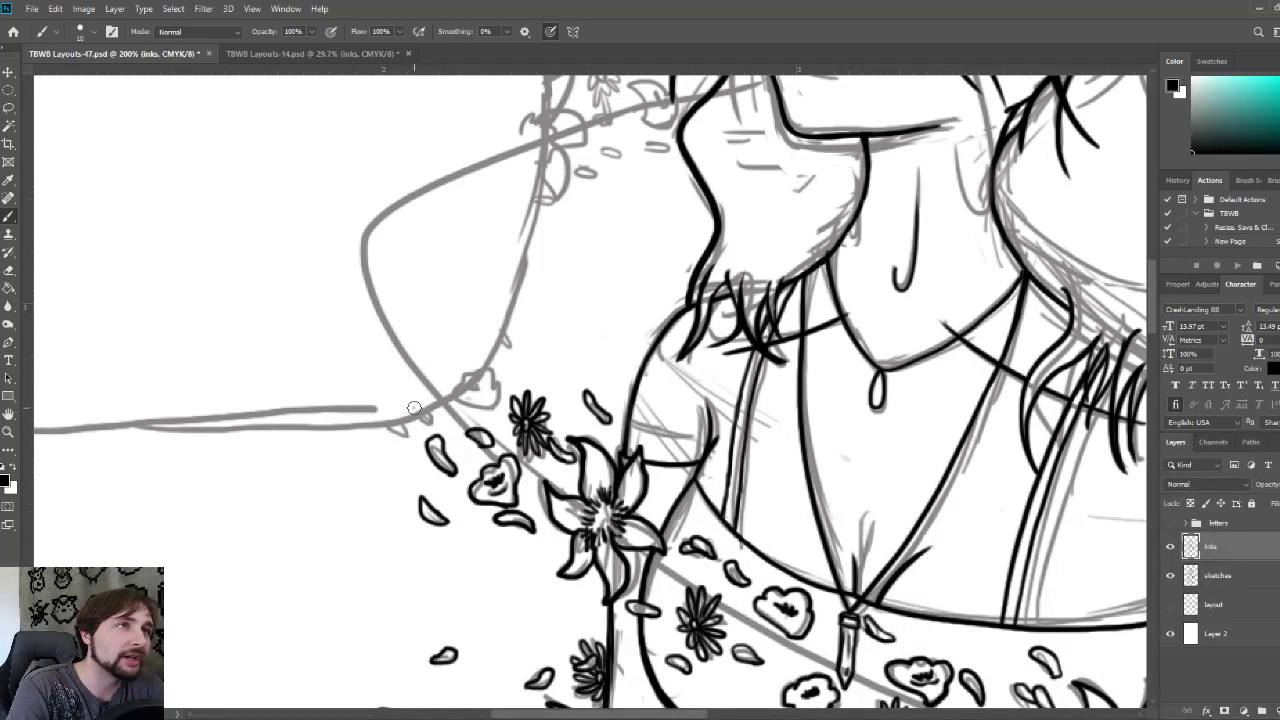
{"action": "left_click_drag", "start_coordinate": [417, 395], "coordinate": [432, 426]}
{"action": "mouse_move", "coordinate": [432, 426]}
{"action": "left_mouse_down"}
{"action": "mouse_move", "coordinate": [408, 397]}
{"action": "mouse_move", "coordinate": [425, 423]}
{"action": "mouse_move", "coordinate": [382, 419]}
{"action": "mouse_move", "coordinate": [409, 438]}
{"action": "mouse_move", "coordinate": [380, 414]}
{"action": "mouse_move", "coordinate": [398, 425]}
{"action": "mouse_move", "coordinate": [494, 410]}
{"action": "mouse_move", "coordinate": [476, 384]}
{"action": "left_mouse_up"}
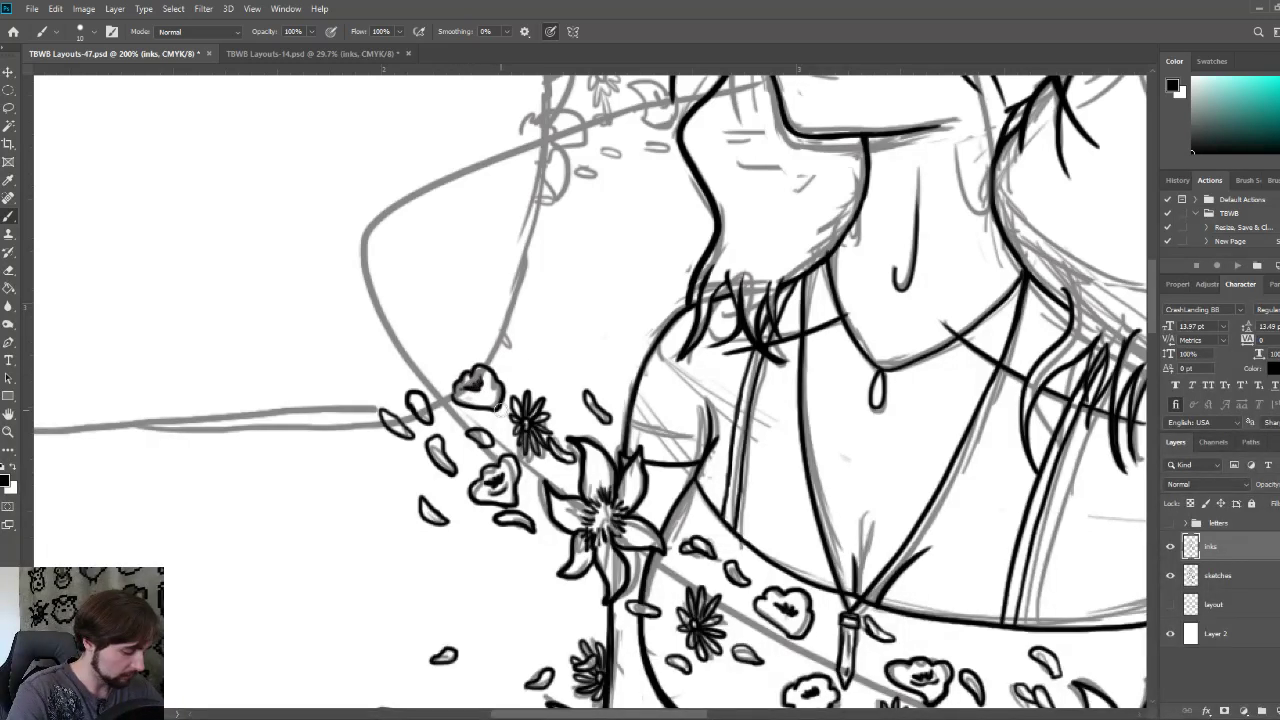
{"action": "mouse_move", "coordinate": [489, 325]}
{"action": "left_mouse_down"}
{"action": "mouse_move", "coordinate": [561, 410]}
{"action": "mouse_move", "coordinate": [592, 414]}
{"action": "mouse_move", "coordinate": [578, 421]}
{"action": "mouse_move", "coordinate": [574, 406]}
{"action": "left_mouse_up"}
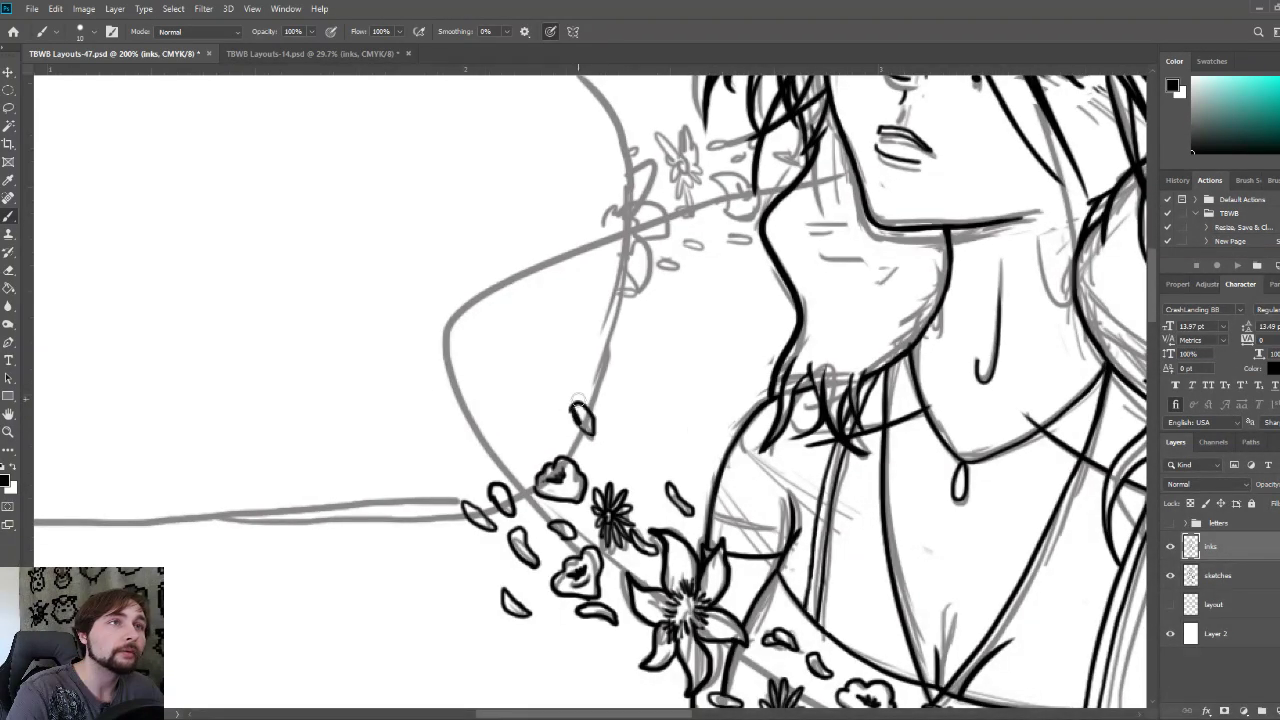
- Ink the stamens and pointed petals of the large flower where the guide curves cross beside the character's face
{"action": "left_click_drag", "start_coordinate": [578, 289], "coordinate": [484, 466]}
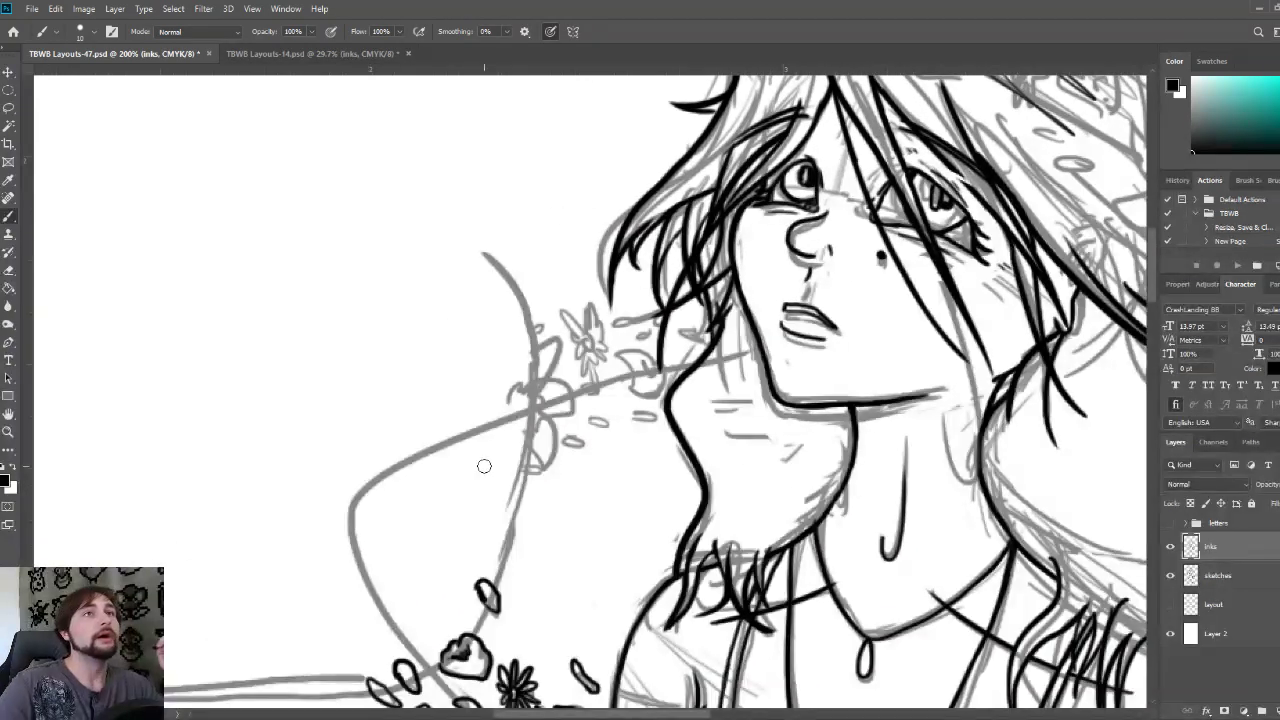
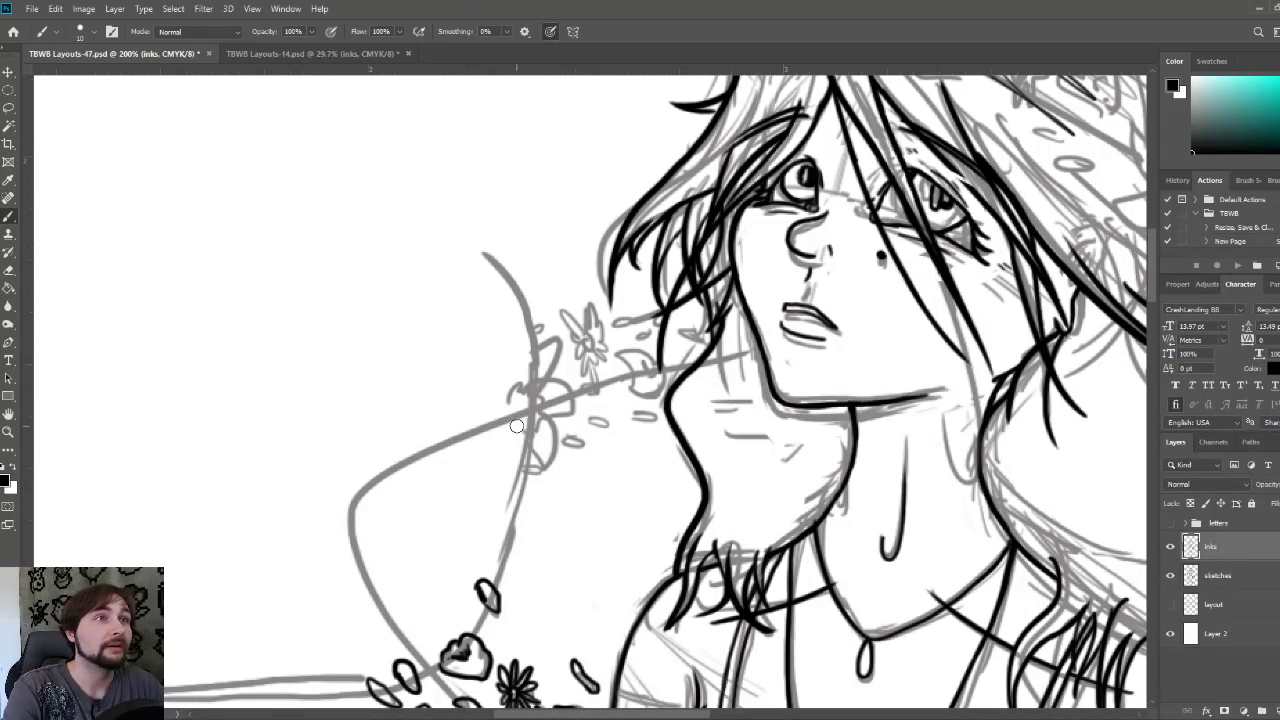
{"action": "mouse_move", "coordinate": [514, 428]}
{"action": "left_mouse_down"}
{"action": "mouse_move", "coordinate": [541, 388]}
{"action": "mouse_move", "coordinate": [518, 376]}
{"action": "mouse_move", "coordinate": [511, 398]}
{"action": "mouse_move", "coordinate": [497, 391]}
{"action": "mouse_move", "coordinate": [542, 478]}
{"action": "mouse_move", "coordinate": [552, 418]}
{"action": "mouse_move", "coordinate": [579, 415]}
{"action": "mouse_move", "coordinate": [577, 390]}
{"action": "mouse_move", "coordinate": [552, 376]}
{"action": "mouse_move", "coordinate": [555, 329]}
{"action": "mouse_move", "coordinate": [540, 364]}
{"action": "mouse_move", "coordinate": [522, 355]}
{"action": "mouse_move", "coordinate": [531, 398]}
{"action": "mouse_move", "coordinate": [500, 318]}
{"action": "left_mouse_up"}
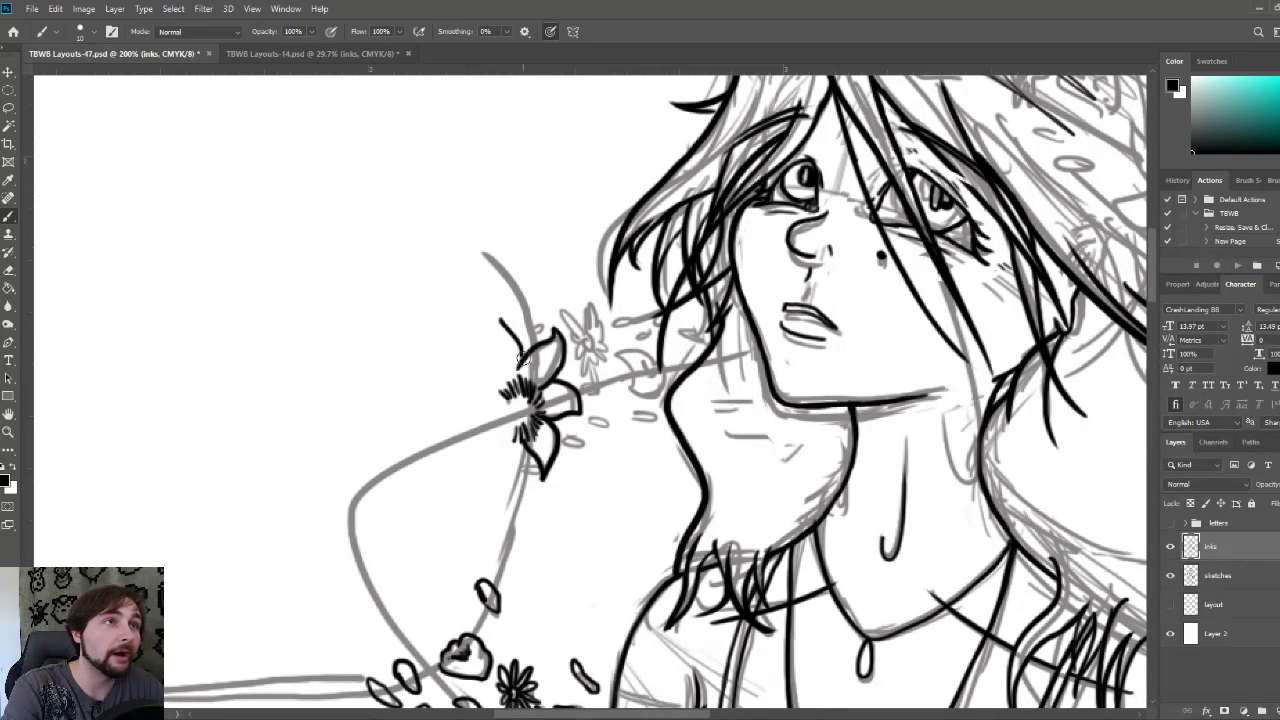
{"action": "left_click_drag", "start_coordinate": [528, 442], "coordinate": [502, 492]}
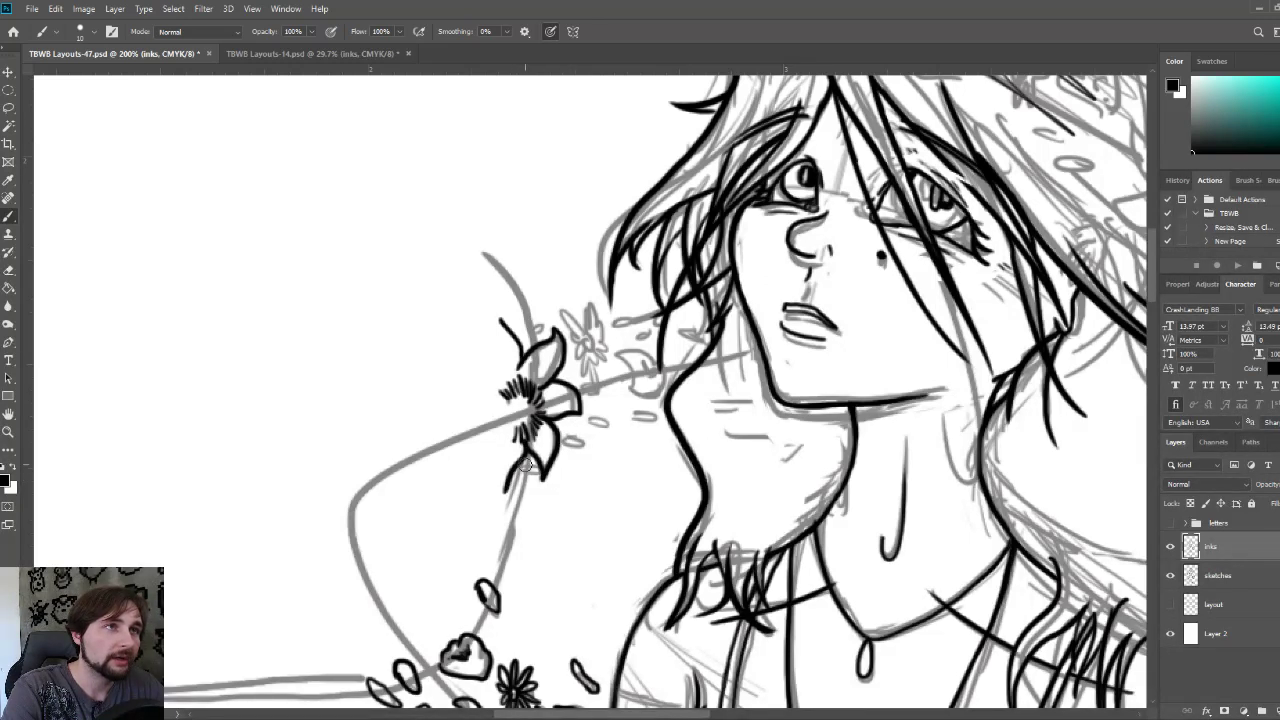
- Ink the daisy between the large flower and the hair, along with the loose petals around them
{"action": "mouse_move", "coordinate": [566, 440]}
{"action": "left_mouse_down"}
{"action": "mouse_move", "coordinate": [590, 448]}
{"action": "mouse_move", "coordinate": [567, 442]}
{"action": "mouse_move", "coordinate": [589, 421]}
{"action": "mouse_move", "coordinate": [667, 420]}
{"action": "left_mouse_up"}
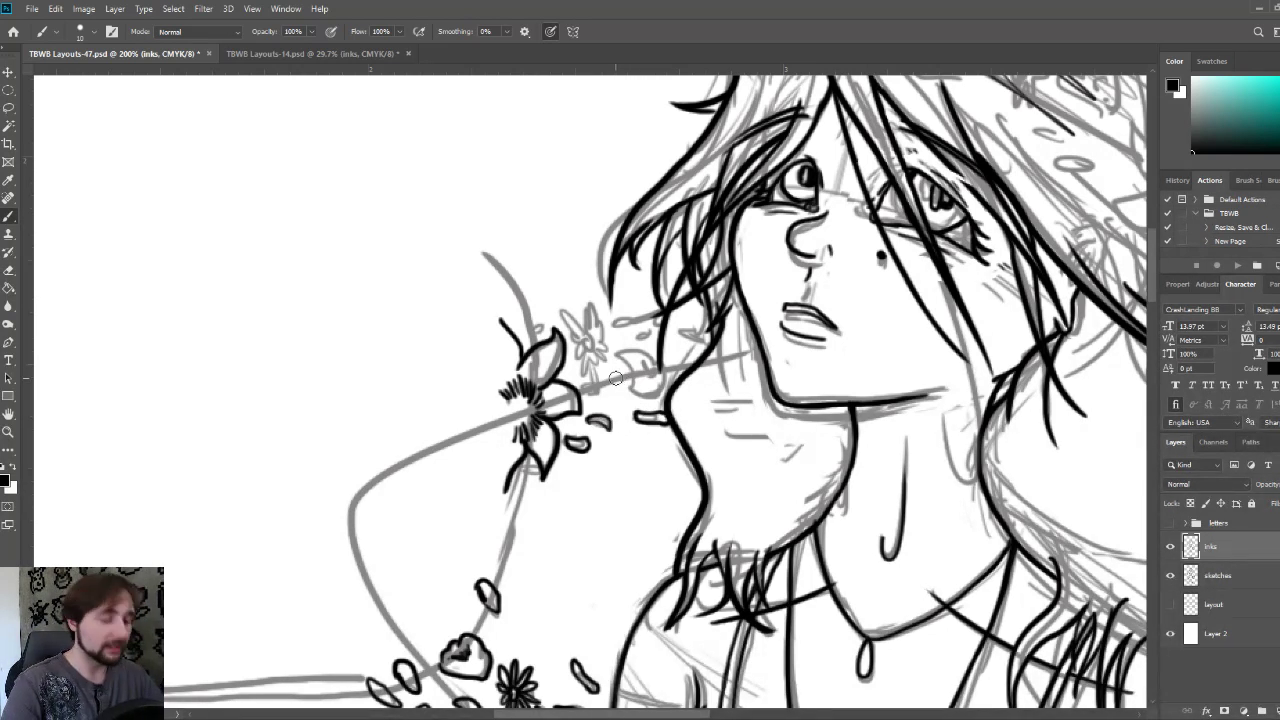
{"action": "mouse_move", "coordinate": [653, 372]}
{"action": "left_mouse_down"}
{"action": "mouse_move", "coordinate": [698, 411]}
{"action": "mouse_move", "coordinate": [670, 431]}
{"action": "left_mouse_up"}
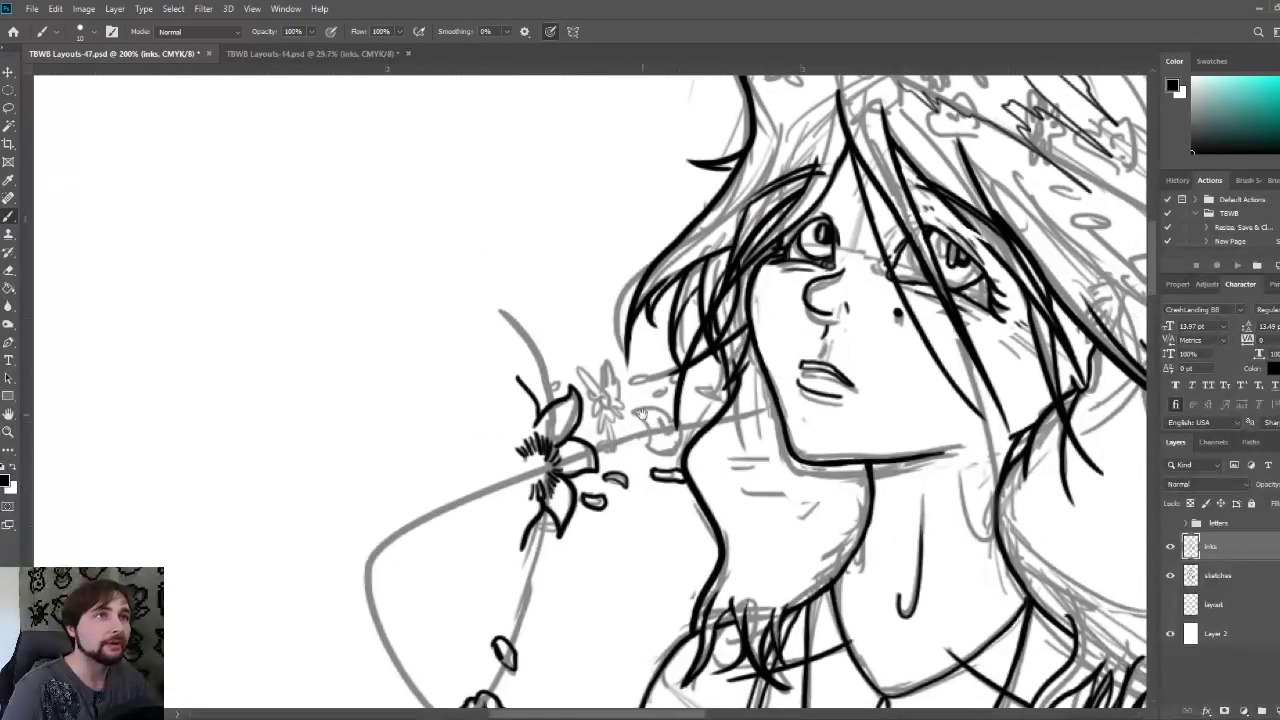
{"action": "mouse_move", "coordinate": [544, 384]}
{"action": "left_mouse_down"}
{"action": "mouse_move", "coordinate": [562, 366]}
{"action": "mouse_move", "coordinate": [544, 383]}
{"action": "left_mouse_up"}
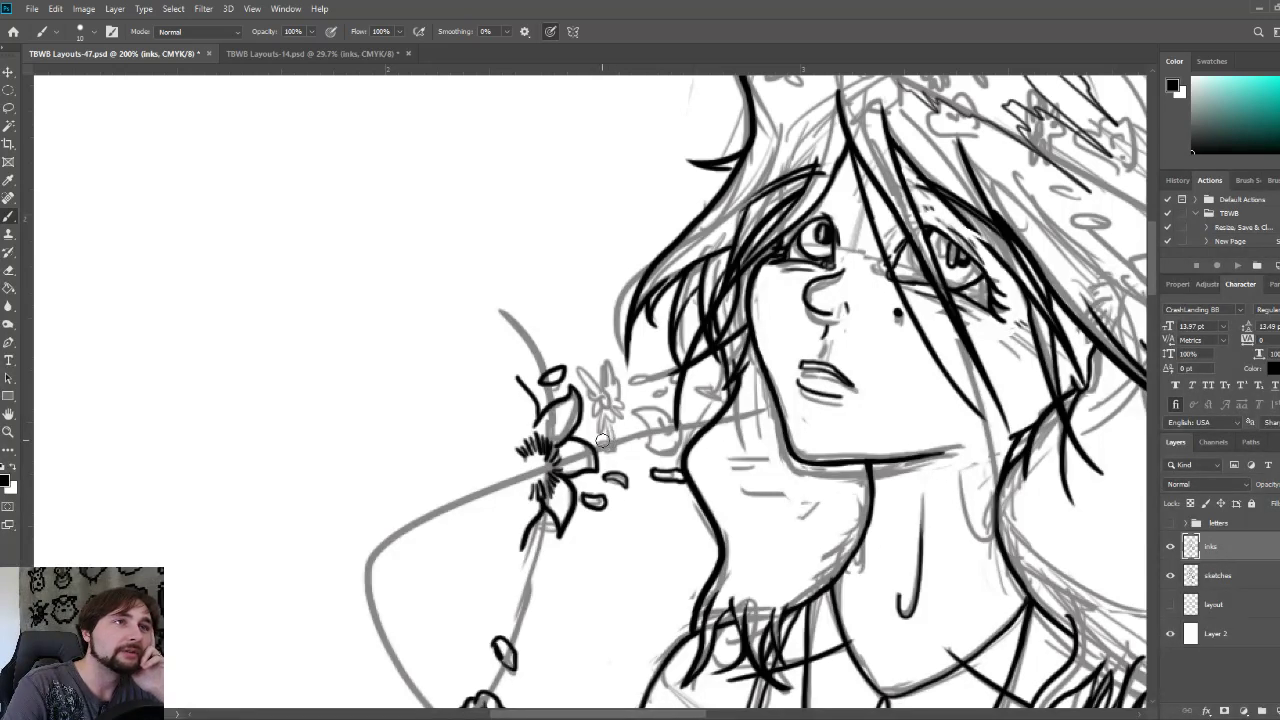
{"action": "mouse_move", "coordinate": [602, 440]}
{"action": "left_mouse_down"}
{"action": "mouse_move", "coordinate": [622, 441]}
{"action": "mouse_move", "coordinate": [604, 444]}
{"action": "left_mouse_up"}
{"action": "mouse_move", "coordinate": [602, 398]}
{"action": "left_mouse_down"}
{"action": "mouse_move", "coordinate": [584, 368]}
{"action": "mouse_move", "coordinate": [612, 432]}
{"action": "mouse_move", "coordinate": [632, 408]}
{"action": "mouse_move", "coordinate": [606, 398]}
{"action": "mouse_move", "coordinate": [614, 378]}
{"action": "mouse_move", "coordinate": [604, 396]}
{"action": "left_mouse_up"}
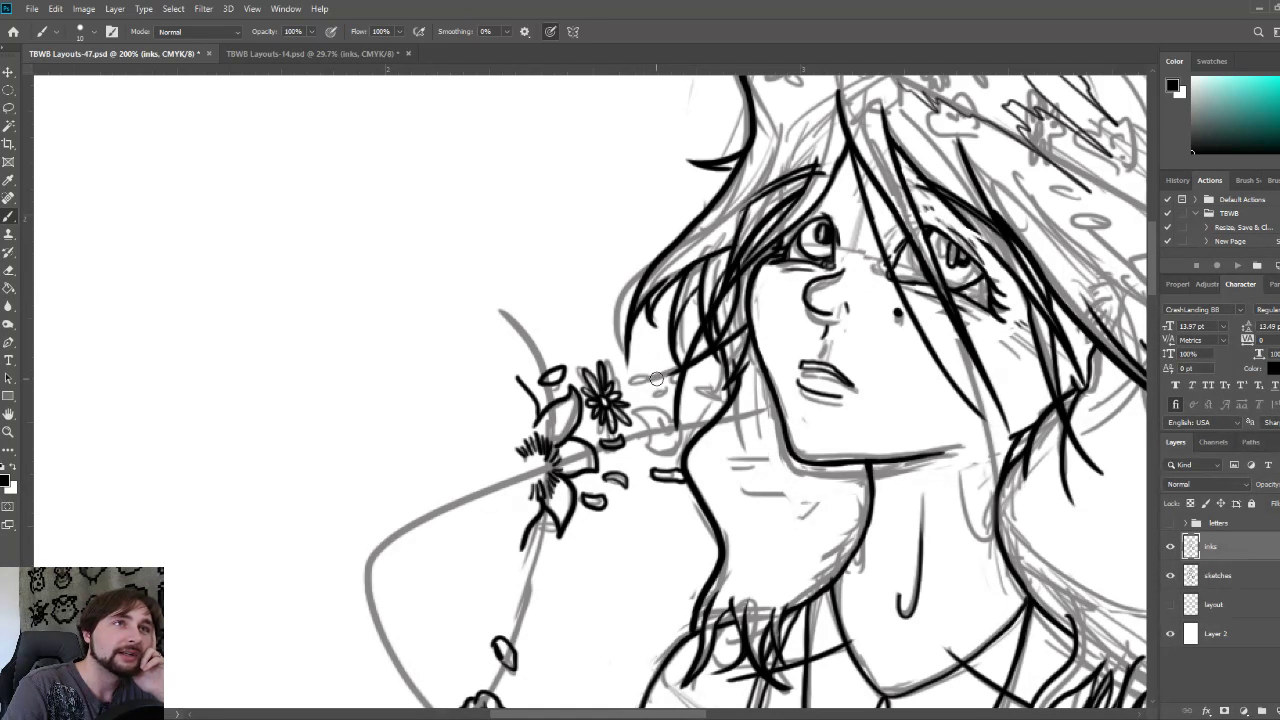
- Ink the ruffled blossom beside the daisy and the small loose petals tucked against the hair strands
{"action": "mouse_move", "coordinate": [646, 382]}
{"action": "left_mouse_down"}
{"action": "mouse_move", "coordinate": [662, 367]}
{"action": "mouse_move", "coordinate": [656, 381]}
{"action": "mouse_move", "coordinate": [678, 374]}
{"action": "left_mouse_up"}
{"action": "mouse_move", "coordinate": [647, 441]}
{"action": "left_mouse_down"}
{"action": "mouse_move", "coordinate": [640, 418]}
{"action": "mouse_move", "coordinate": [668, 408]}
{"action": "mouse_move", "coordinate": [684, 428]}
{"action": "mouse_move", "coordinate": [672, 458]}
{"action": "mouse_move", "coordinate": [648, 456]}
{"action": "mouse_move", "coordinate": [640, 438]}
{"action": "left_mouse_up"}
{"action": "mouse_move", "coordinate": [676, 424]}
{"action": "left_mouse_down"}
{"action": "mouse_move", "coordinate": [662, 432]}
{"action": "mouse_move", "coordinate": [702, 390]}
{"action": "mouse_move", "coordinate": [721, 390]}
{"action": "left_mouse_up"}
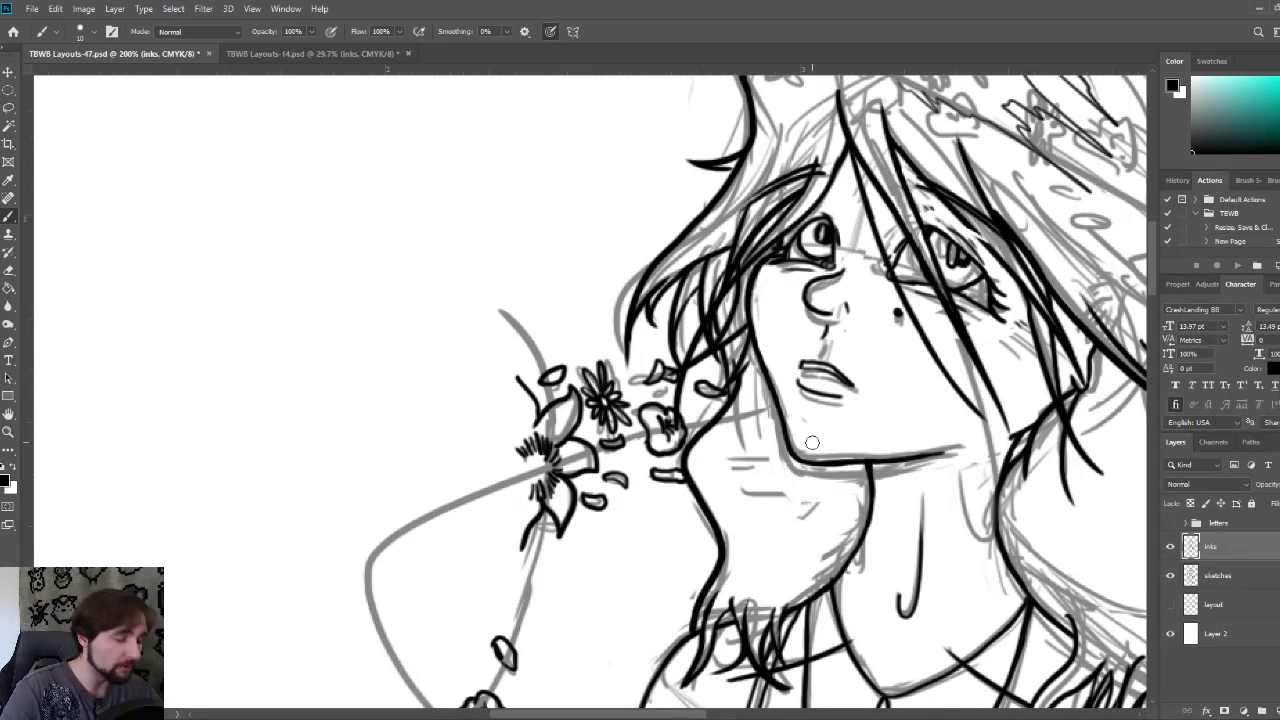
- Save the comic page
{"action": "left_click_drag", "start_coordinate": [868, 424], "coordinate": [618, 456]}
{"action": "left_click_drag", "start_coordinate": [808, 484], "coordinate": [457, 393]}
{"action": "left_click_drag", "start_coordinate": [798, 519], "coordinate": [618, 409]}
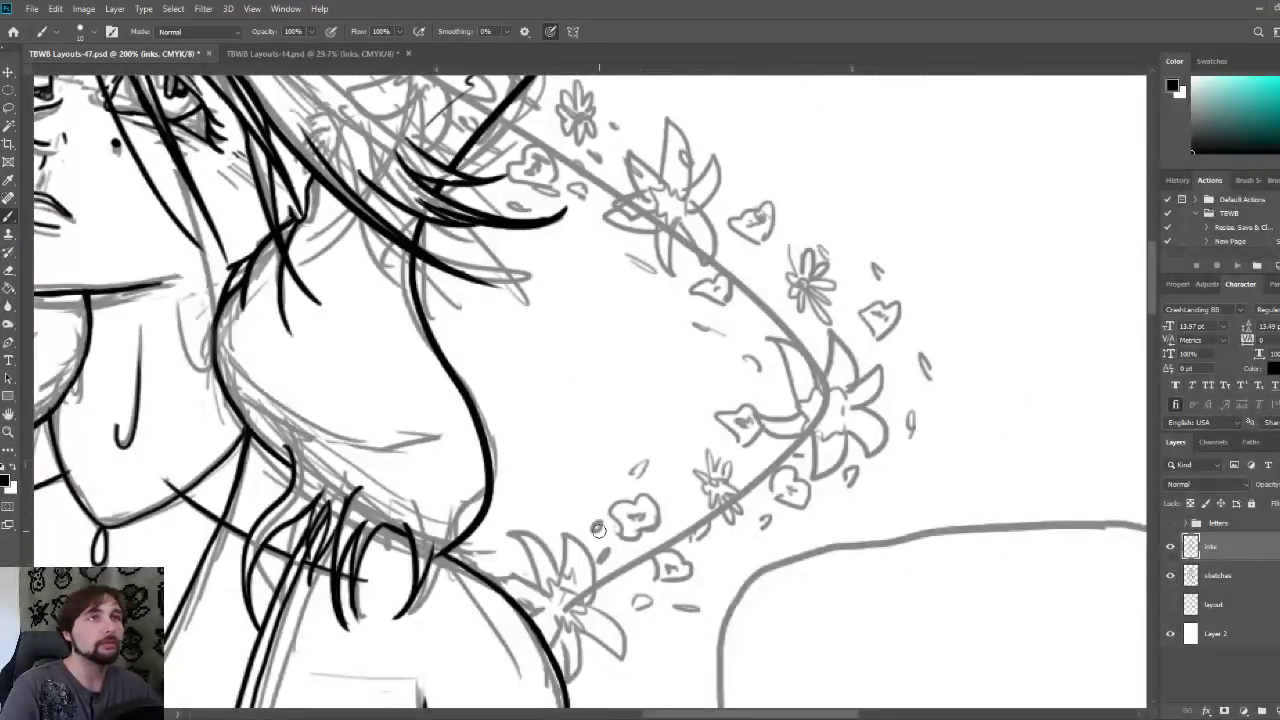
{"action": "key", "text": "ctrl+s"}
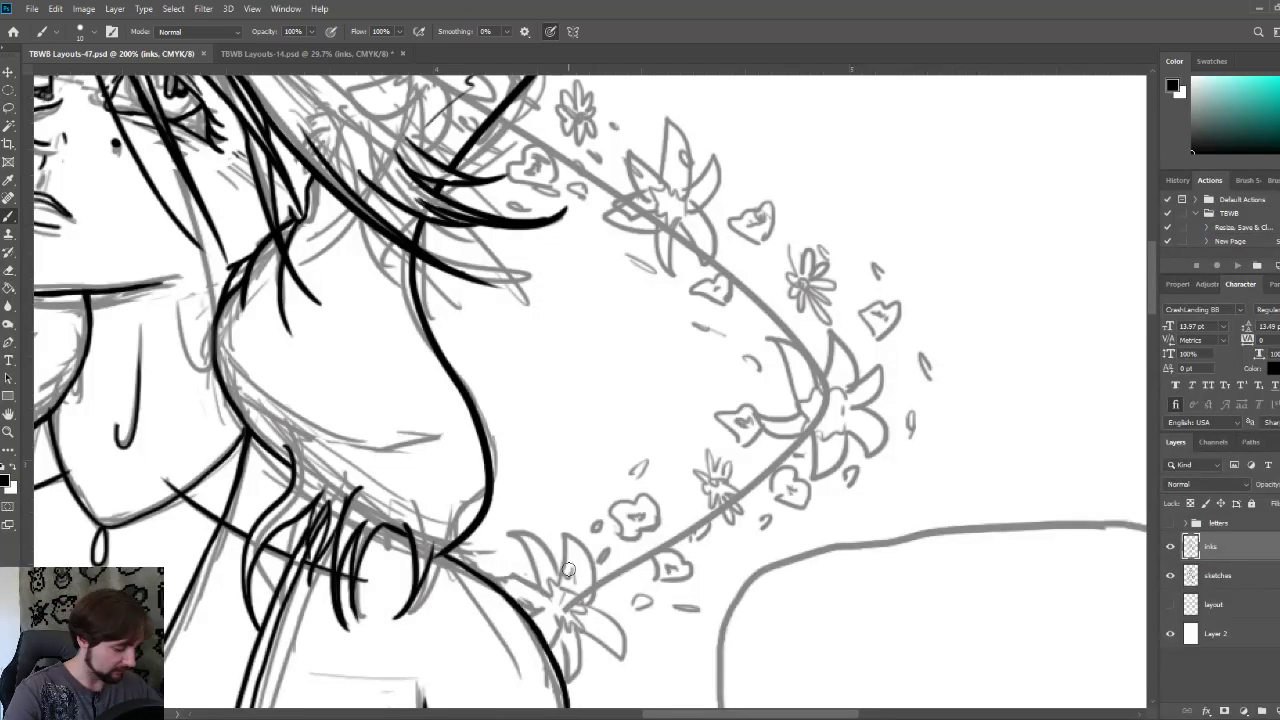
- Ink the stamens and pointed petals of the large flower resting on the character's other shoulder
{"action": "left_click_drag", "start_coordinate": [591, 570], "coordinate": [582, 522]}
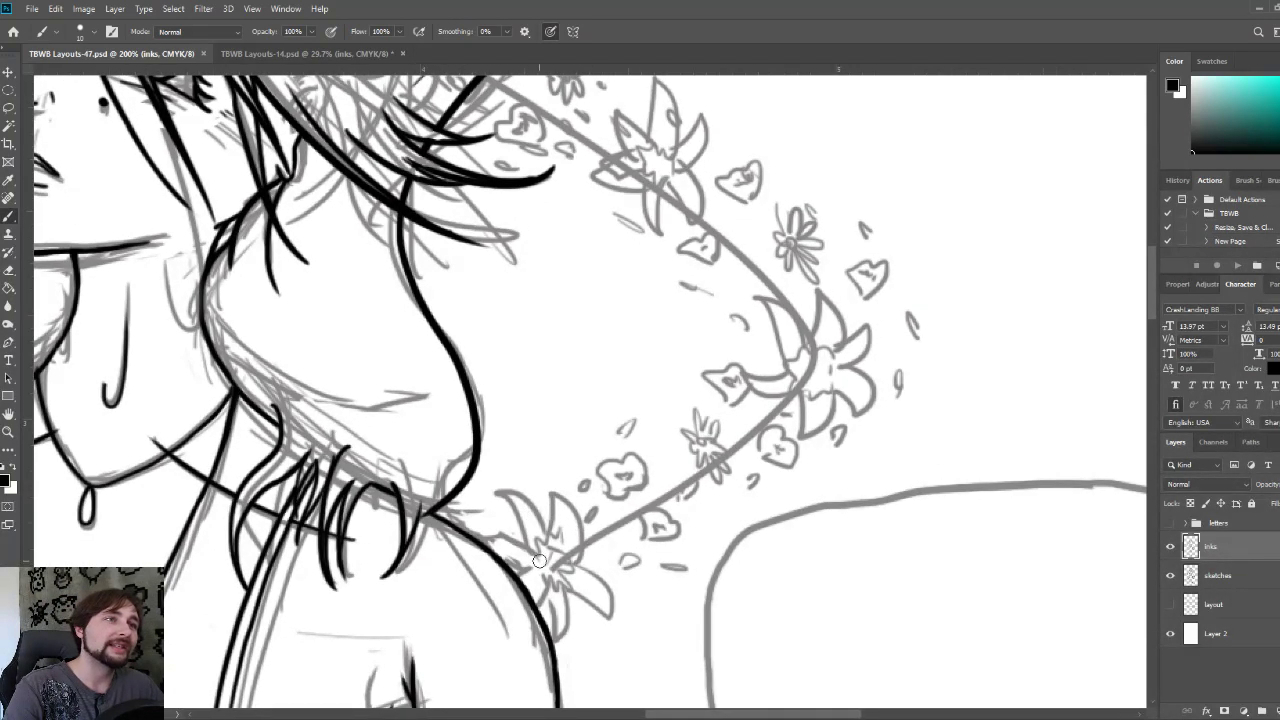
{"action": "left_click_drag", "start_coordinate": [541, 560], "coordinate": [549, 538]}
{"action": "mouse_move", "coordinate": [555, 556]}
{"action": "left_mouse_down"}
{"action": "mouse_move", "coordinate": [558, 540]}
{"action": "mouse_move", "coordinate": [566, 553]}
{"action": "left_mouse_up"}
{"action": "left_click_drag", "start_coordinate": [560, 565], "coordinate": [564, 585]}
{"action": "mouse_move", "coordinate": [554, 579]}
{"action": "left_mouse_down"}
{"action": "mouse_move", "coordinate": [551, 590]}
{"action": "mouse_move", "coordinate": [532, 548]}
{"action": "left_mouse_up"}
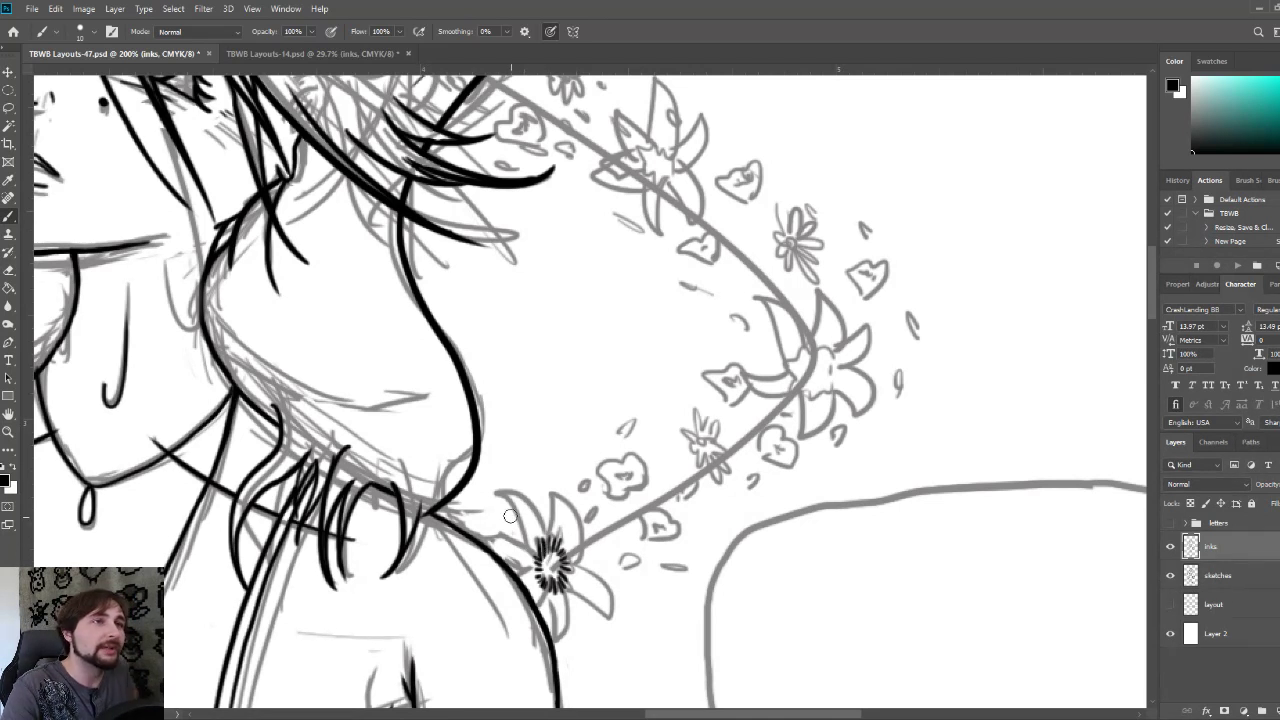
{"action": "mouse_move", "coordinate": [521, 527]}
{"action": "left_mouse_down"}
{"action": "mouse_move", "coordinate": [501, 488]}
{"action": "mouse_move", "coordinate": [540, 508]}
{"action": "mouse_move", "coordinate": [560, 490]}
{"action": "mouse_move", "coordinate": [577, 559]}
{"action": "mouse_move", "coordinate": [581, 548]}
{"action": "mouse_move", "coordinate": [567, 564]}
{"action": "mouse_move", "coordinate": [606, 601]}
{"action": "mouse_move", "coordinate": [605, 625]}
{"action": "mouse_move", "coordinate": [577, 599]}
{"action": "mouse_move", "coordinate": [556, 643]}
{"action": "mouse_move", "coordinate": [546, 588]}
{"action": "left_mouse_up"}
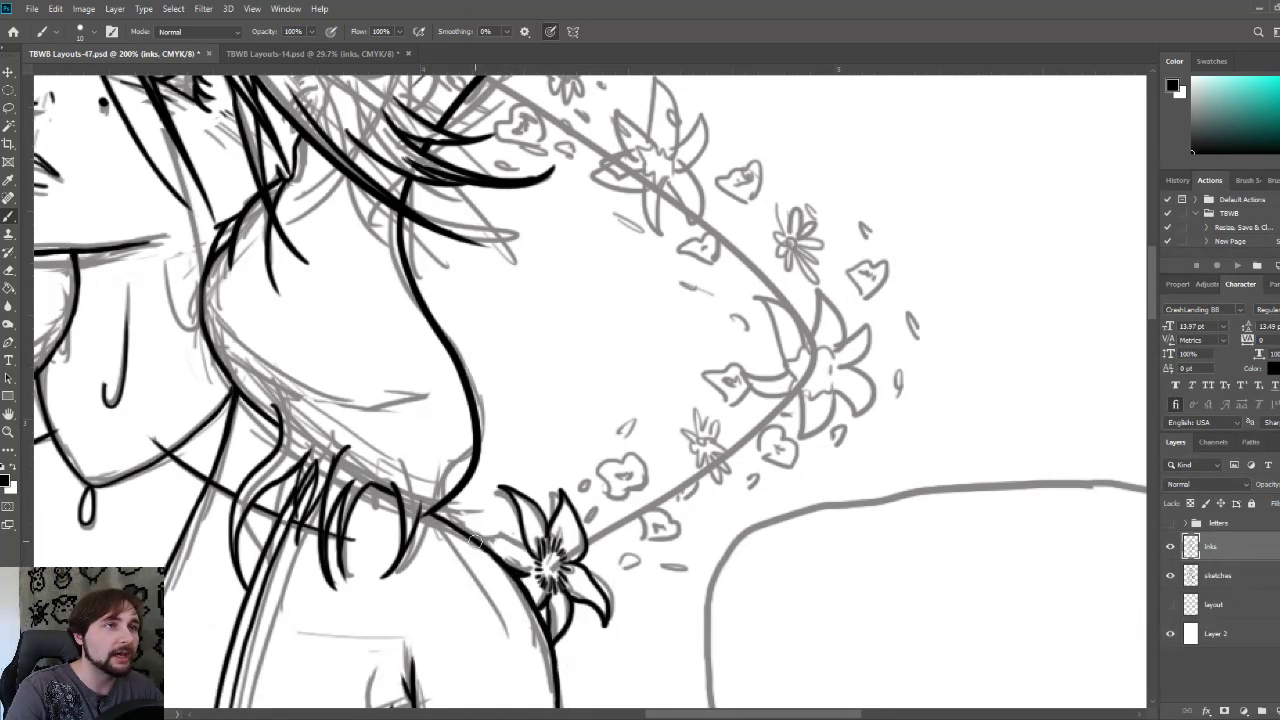
{"action": "left_click_drag", "start_coordinate": [472, 533], "coordinate": [546, 567]}
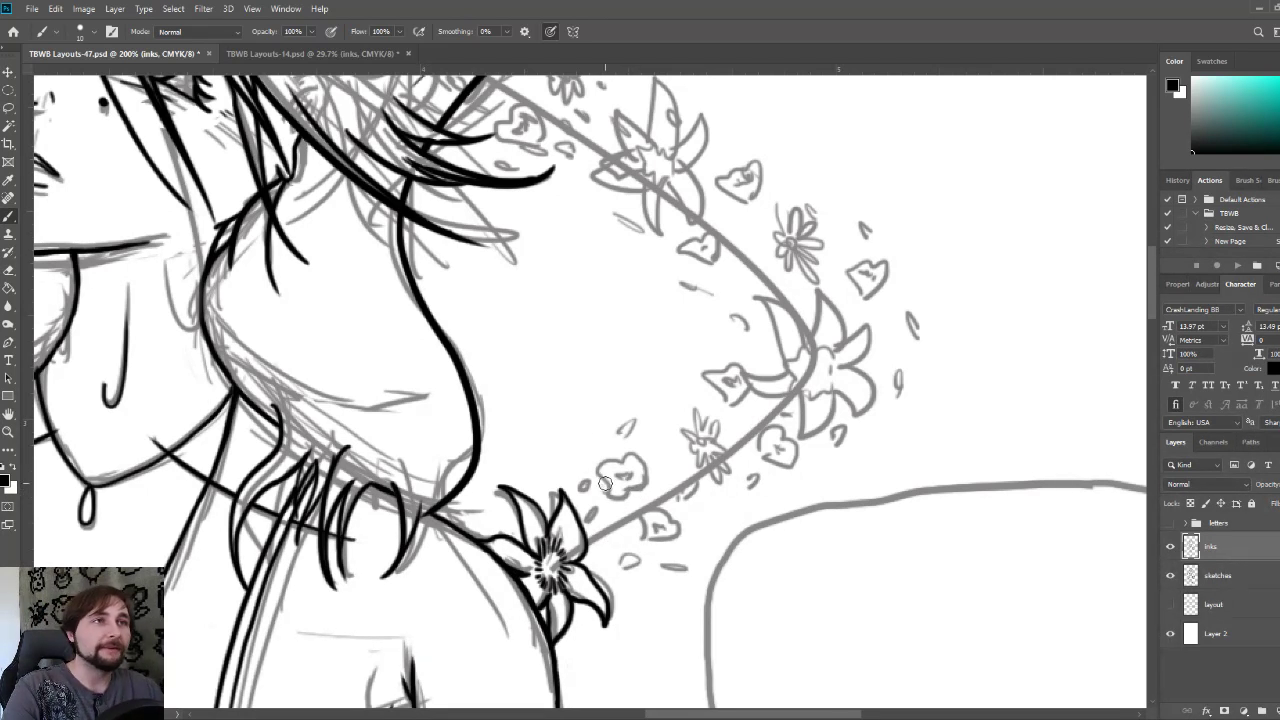
- Ink the ruffled blossom, the heart-shaped blossom and the loose petals around them next to the shoulder flower
{"action": "mouse_move", "coordinate": [605, 484]}
{"action": "left_mouse_down"}
{"action": "mouse_move", "coordinate": [612, 505]}
{"action": "mouse_move", "coordinate": [640, 498]}
{"action": "mouse_move", "coordinate": [652, 470]}
{"action": "mouse_move", "coordinate": [598, 466]}
{"action": "mouse_move", "coordinate": [643, 458]}
{"action": "mouse_move", "coordinate": [650, 472]}
{"action": "mouse_move", "coordinate": [630, 480]}
{"action": "left_mouse_up"}
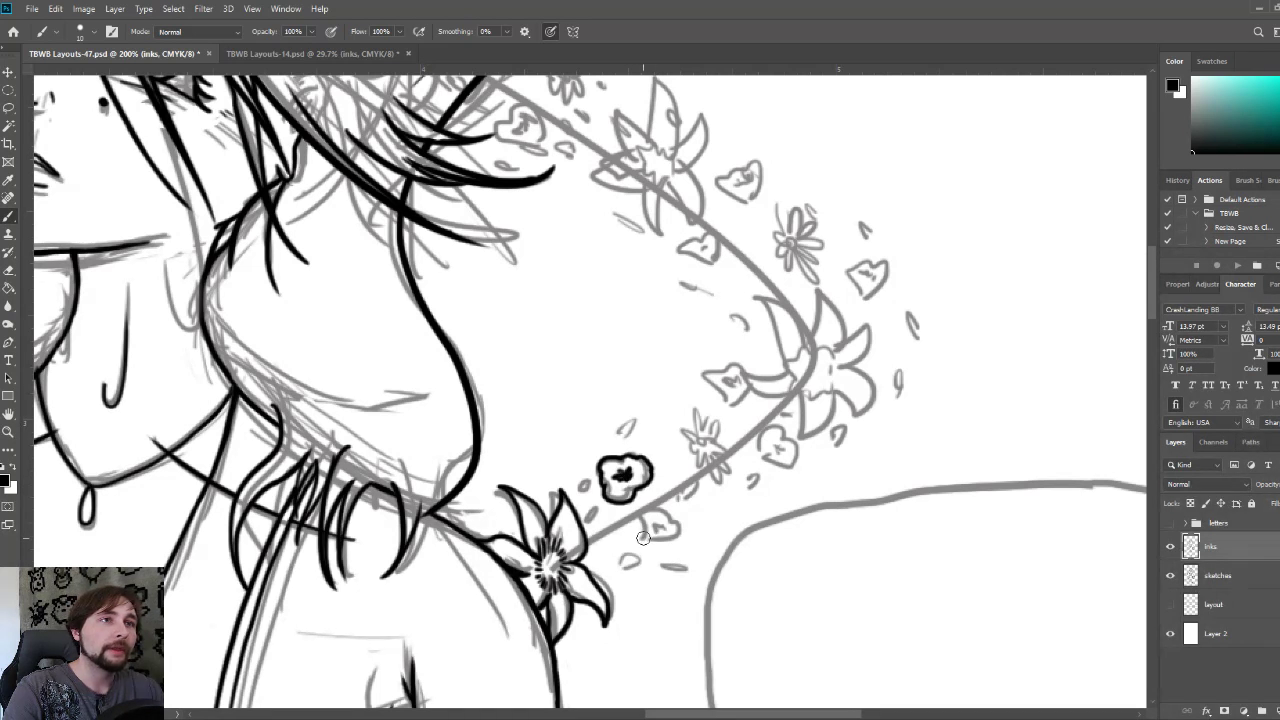
{"action": "mouse_move", "coordinate": [642, 538]}
{"action": "left_mouse_down"}
{"action": "mouse_move", "coordinate": [666, 506]}
{"action": "mouse_move", "coordinate": [688, 526]}
{"action": "mouse_move", "coordinate": [656, 534]}
{"action": "mouse_move", "coordinate": [682, 540]}
{"action": "mouse_move", "coordinate": [650, 536]}
{"action": "mouse_move", "coordinate": [662, 546]}
{"action": "mouse_move", "coordinate": [652, 512]}
{"action": "mouse_move", "coordinate": [640, 538]}
{"action": "mouse_move", "coordinate": [660, 520]}
{"action": "mouse_move", "coordinate": [668, 530]}
{"action": "mouse_move", "coordinate": [622, 559]}
{"action": "mouse_move", "coordinate": [680, 570]}
{"action": "mouse_move", "coordinate": [662, 566]}
{"action": "left_mouse_up"}
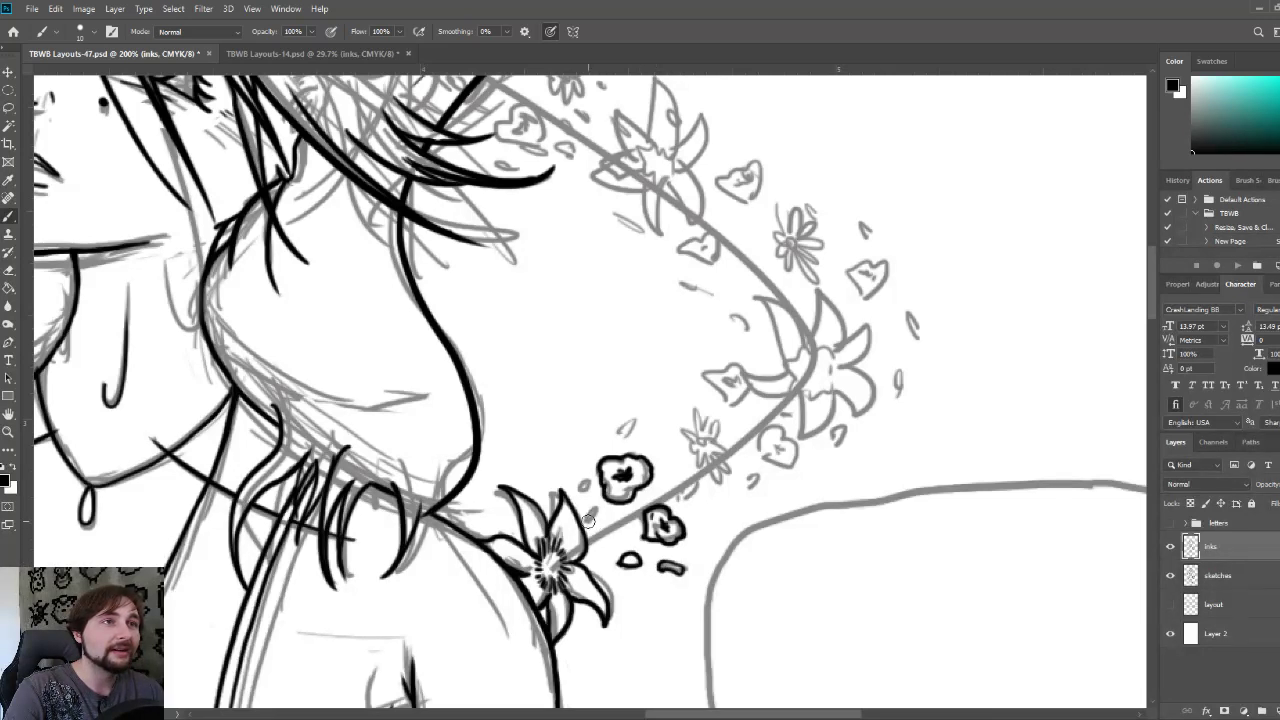
{"action": "mouse_move", "coordinate": [582, 530]}
{"action": "left_mouse_down"}
{"action": "mouse_move", "coordinate": [592, 505]}
{"action": "mouse_move", "coordinate": [580, 472]}
{"action": "mouse_move", "coordinate": [584, 494]}
{"action": "left_mouse_up"}
{"action": "mouse_move", "coordinate": [630, 421]}
{"action": "left_mouse_down"}
{"action": "mouse_move", "coordinate": [615, 436]}
{"action": "mouse_move", "coordinate": [628, 431]}
{"action": "left_mouse_up"}
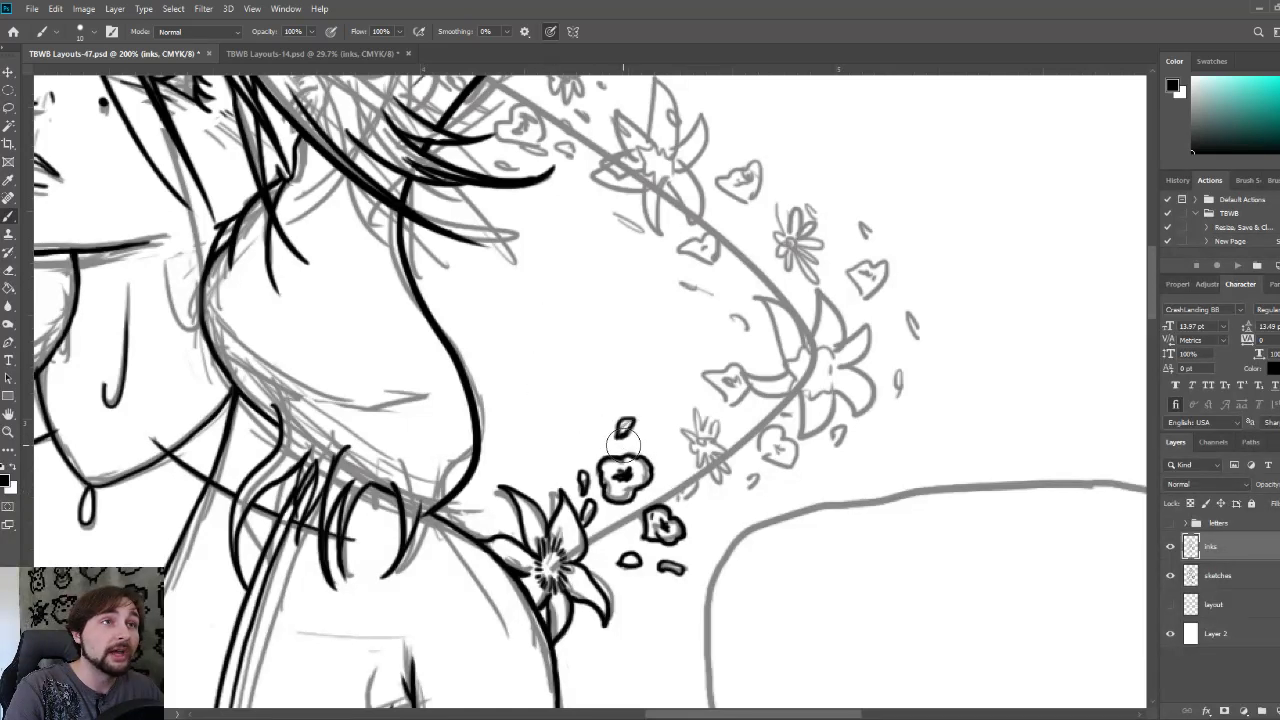
{"action": "key", "text": "["}
{"action": "key", "text": "["}
{"action": "key", "text": "["}
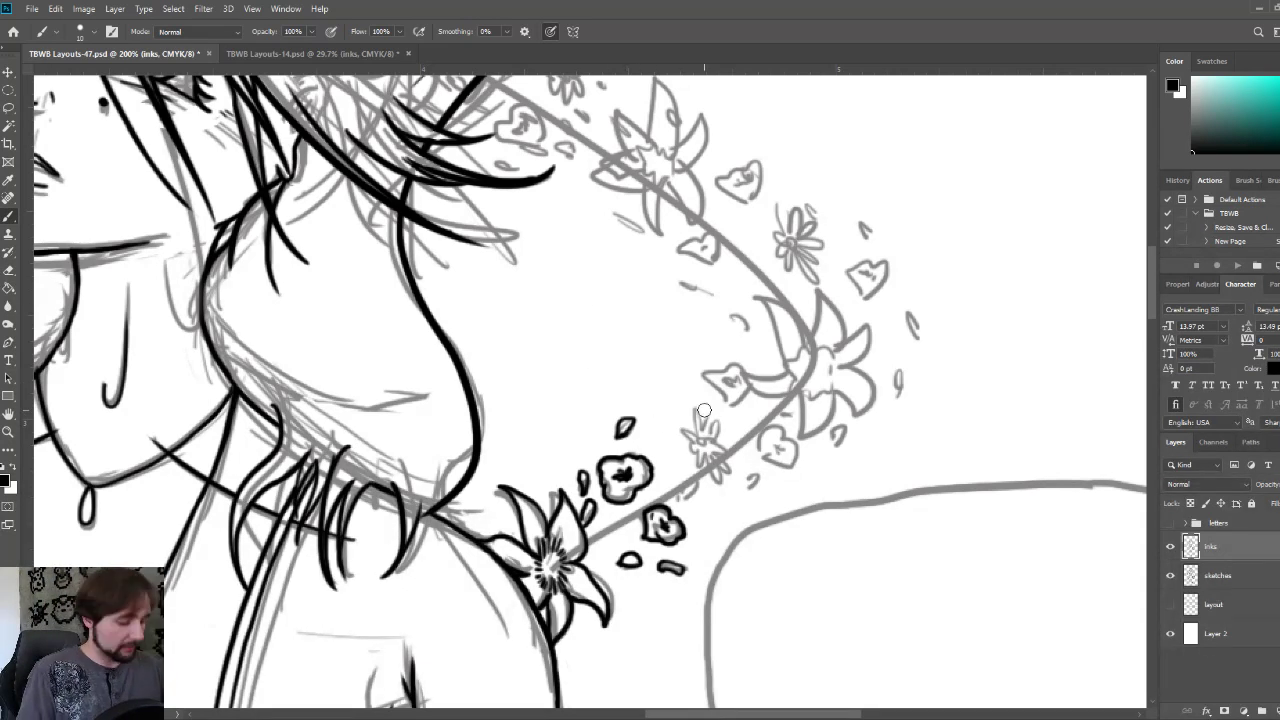
- Ink the daisy next to the shoulder flower cluster, the two blossoms on either side of it and the loose petals beneath it
{"action": "left_click_drag", "start_coordinate": [724, 388], "coordinate": [683, 403]}
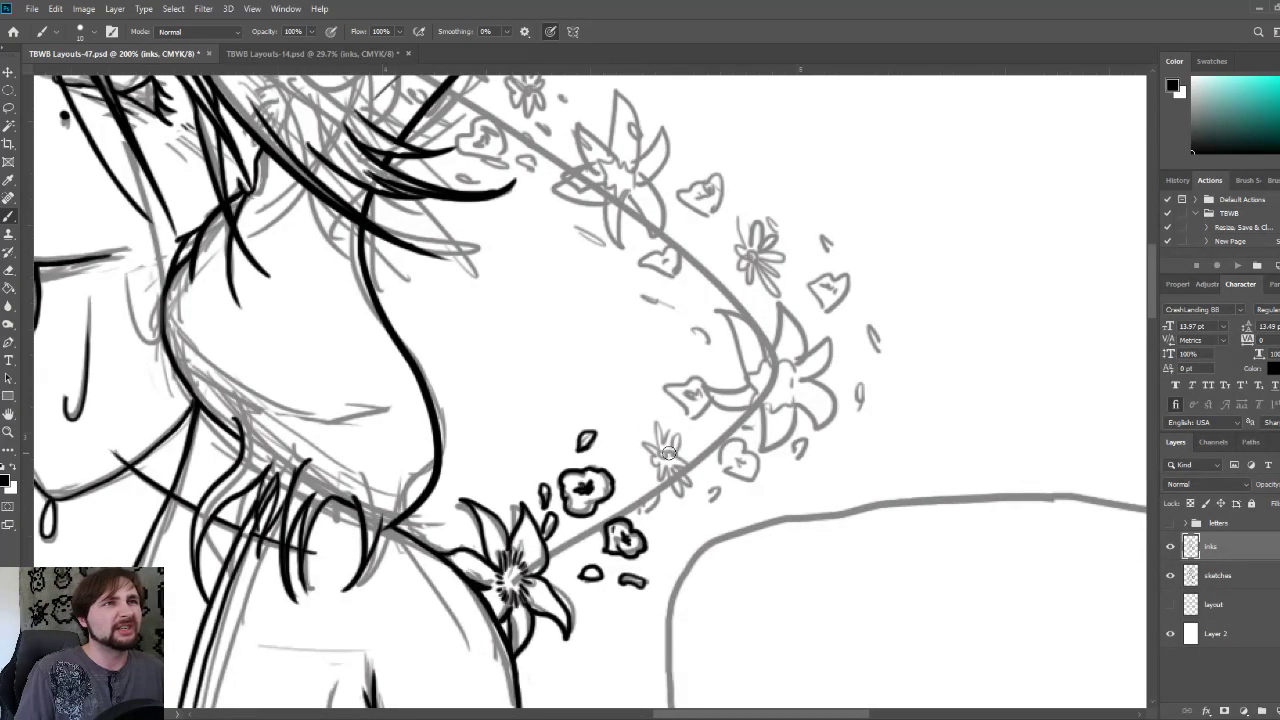
{"action": "mouse_move", "coordinate": [671, 454]}
{"action": "left_mouse_down"}
{"action": "mouse_move", "coordinate": [651, 421]}
{"action": "mouse_move", "coordinate": [666, 454]}
{"action": "mouse_move", "coordinate": [671, 428]}
{"action": "mouse_move", "coordinate": [669, 454]}
{"action": "mouse_move", "coordinate": [685, 446]}
{"action": "mouse_move", "coordinate": [673, 462]}
{"action": "mouse_move", "coordinate": [690, 487]}
{"action": "left_mouse_up"}
{"action": "mouse_move", "coordinate": [677, 491]}
{"action": "left_mouse_down"}
{"action": "mouse_move", "coordinate": [668, 465]}
{"action": "mouse_move", "coordinate": [666, 488]}
{"action": "mouse_move", "coordinate": [650, 480]}
{"action": "mouse_move", "coordinate": [670, 436]}
{"action": "left_mouse_up"}
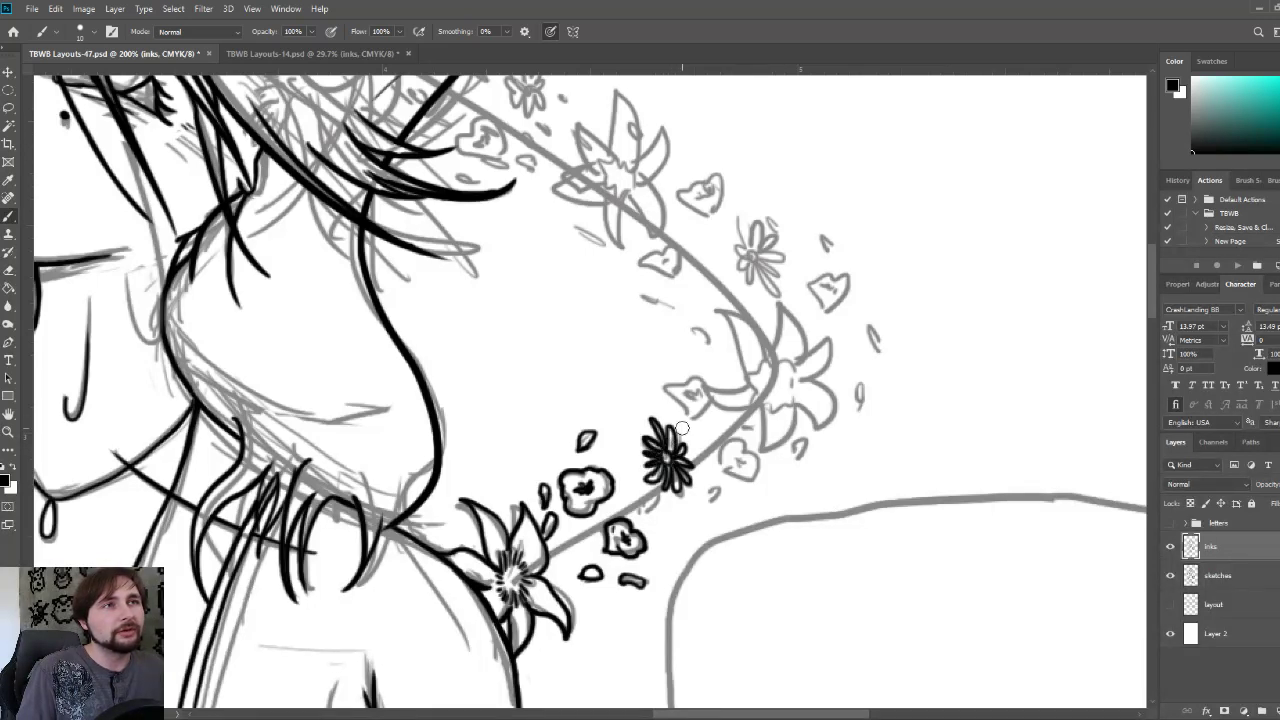
{"action": "left_click_drag", "start_coordinate": [640, 510], "coordinate": [712, 488]}
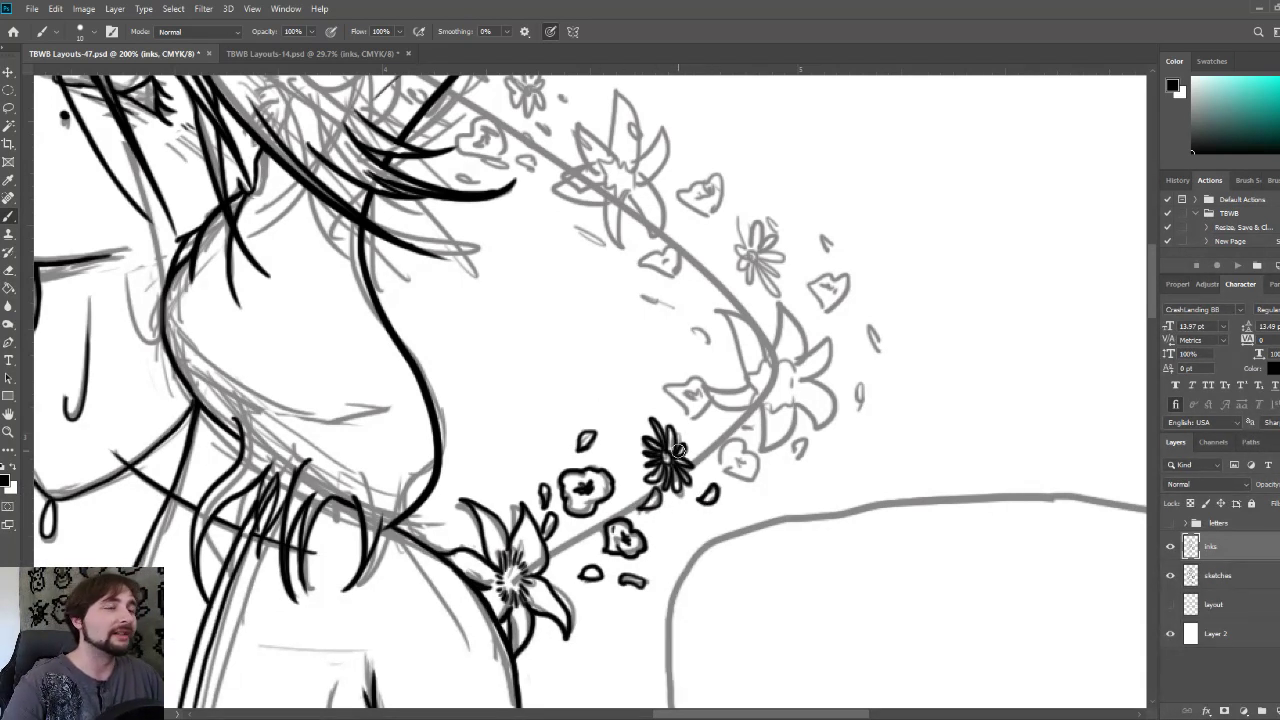
{"action": "mouse_move", "coordinate": [723, 466]}
{"action": "left_mouse_down"}
{"action": "mouse_move", "coordinate": [728, 447]}
{"action": "mouse_move", "coordinate": [752, 452]}
{"action": "mouse_move", "coordinate": [724, 468]}
{"action": "mouse_move", "coordinate": [738, 482]}
{"action": "mouse_move", "coordinate": [762, 470]}
{"action": "mouse_move", "coordinate": [748, 452]}
{"action": "mouse_move", "coordinate": [738, 460]}
{"action": "left_mouse_up"}
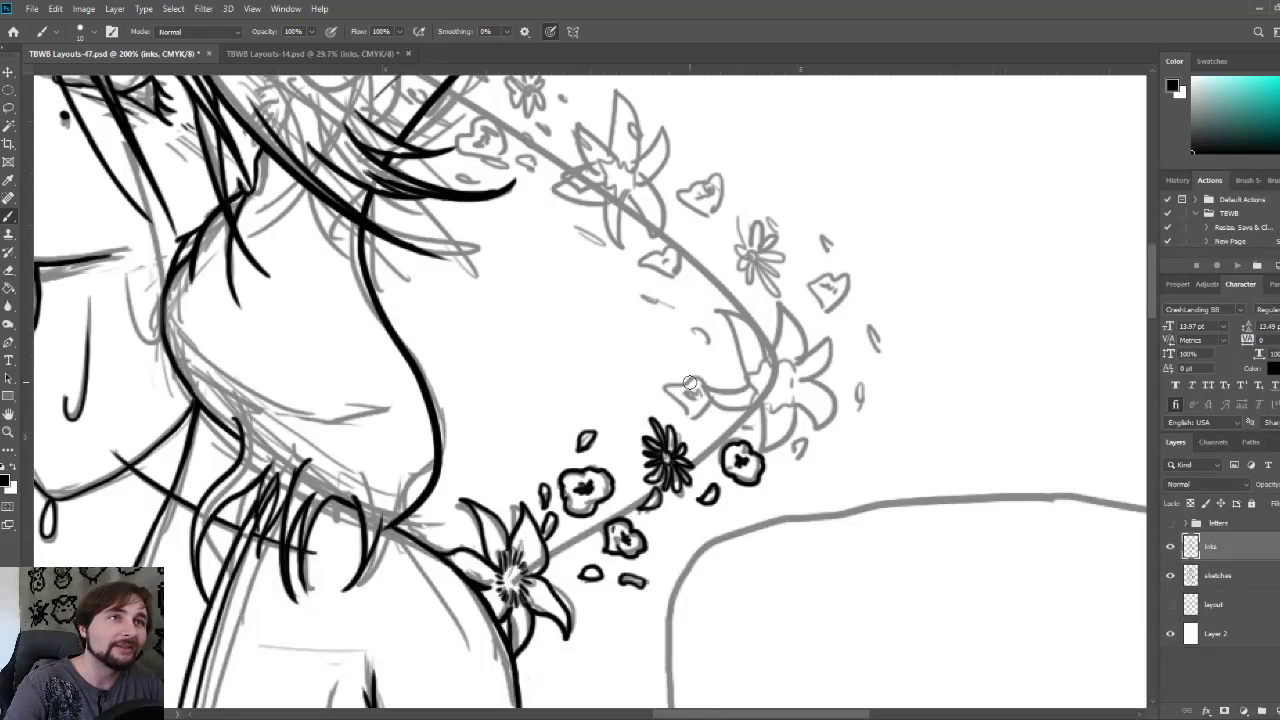
{"action": "mouse_move", "coordinate": [686, 416]}
{"action": "left_mouse_down"}
{"action": "mouse_move", "coordinate": [695, 378]}
{"action": "mouse_move", "coordinate": [712, 394]}
{"action": "mouse_move", "coordinate": [696, 414]}
{"action": "mouse_move", "coordinate": [689, 395]}
{"action": "mouse_move", "coordinate": [705, 397]}
{"action": "left_mouse_up"}
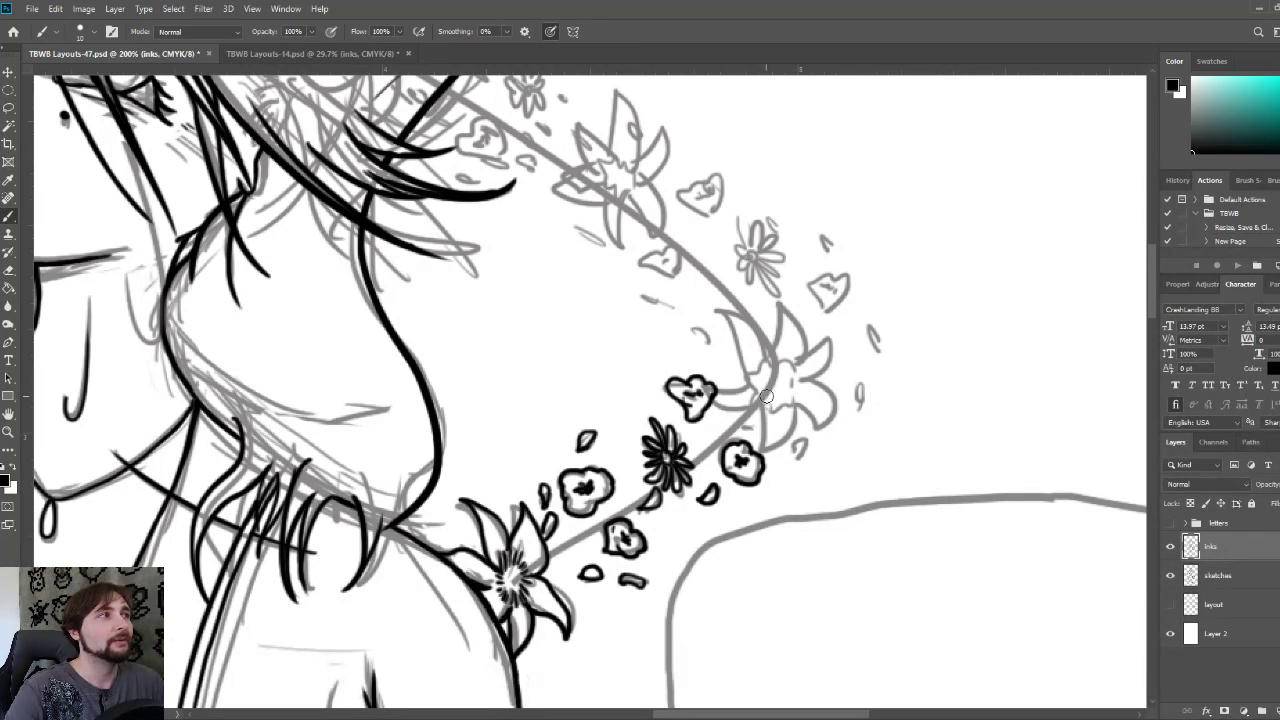
- Ink the stamens and curved pointed petals of the large flower at the outer bend of the floral swirl
{"action": "mouse_move", "coordinate": [770, 390]}
{"action": "left_mouse_down"}
{"action": "mouse_move", "coordinate": [766, 404]}
{"action": "mouse_move", "coordinate": [800, 395]}
{"action": "mouse_move", "coordinate": [800, 382]}
{"action": "left_mouse_up"}
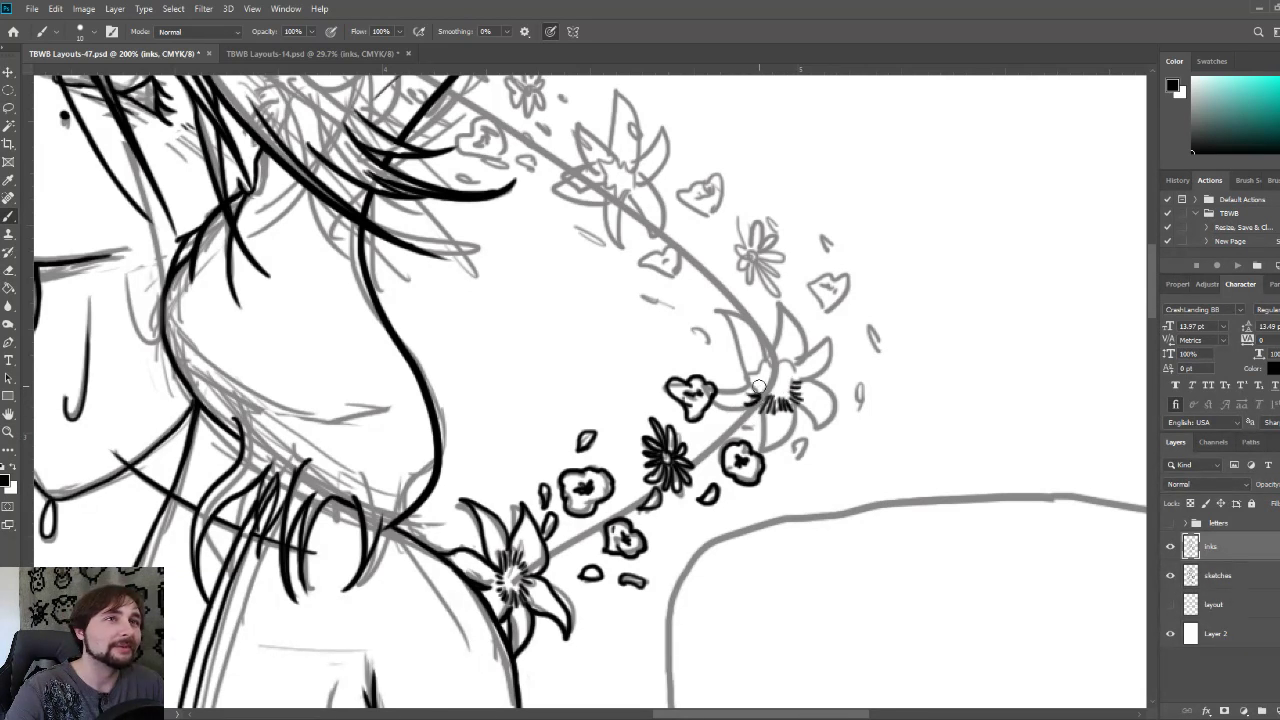
{"action": "mouse_move", "coordinate": [762, 380]}
{"action": "left_mouse_down"}
{"action": "mouse_move", "coordinate": [756, 356]}
{"action": "mouse_move", "coordinate": [748, 378]}
{"action": "mouse_move", "coordinate": [726, 309]}
{"action": "mouse_move", "coordinate": [768, 333]}
{"action": "mouse_move", "coordinate": [776, 358]}
{"action": "mouse_move", "coordinate": [784, 303]}
{"action": "mouse_move", "coordinate": [804, 372]}
{"action": "mouse_move", "coordinate": [833, 359]}
{"action": "mouse_move", "coordinate": [811, 380]}
{"action": "mouse_move", "coordinate": [822, 432]}
{"action": "mouse_move", "coordinate": [834, 420]}
{"action": "mouse_move", "coordinate": [812, 390]}
{"action": "mouse_move", "coordinate": [760, 422]}
{"action": "mouse_move", "coordinate": [768, 406]}
{"action": "mouse_move", "coordinate": [765, 448]}
{"action": "mouse_move", "coordinate": [795, 436]}
{"action": "mouse_move", "coordinate": [794, 407]}
{"action": "mouse_move", "coordinate": [769, 417]}
{"action": "mouse_move", "coordinate": [714, 398]}
{"action": "mouse_move", "coordinate": [760, 390]}
{"action": "left_mouse_up"}
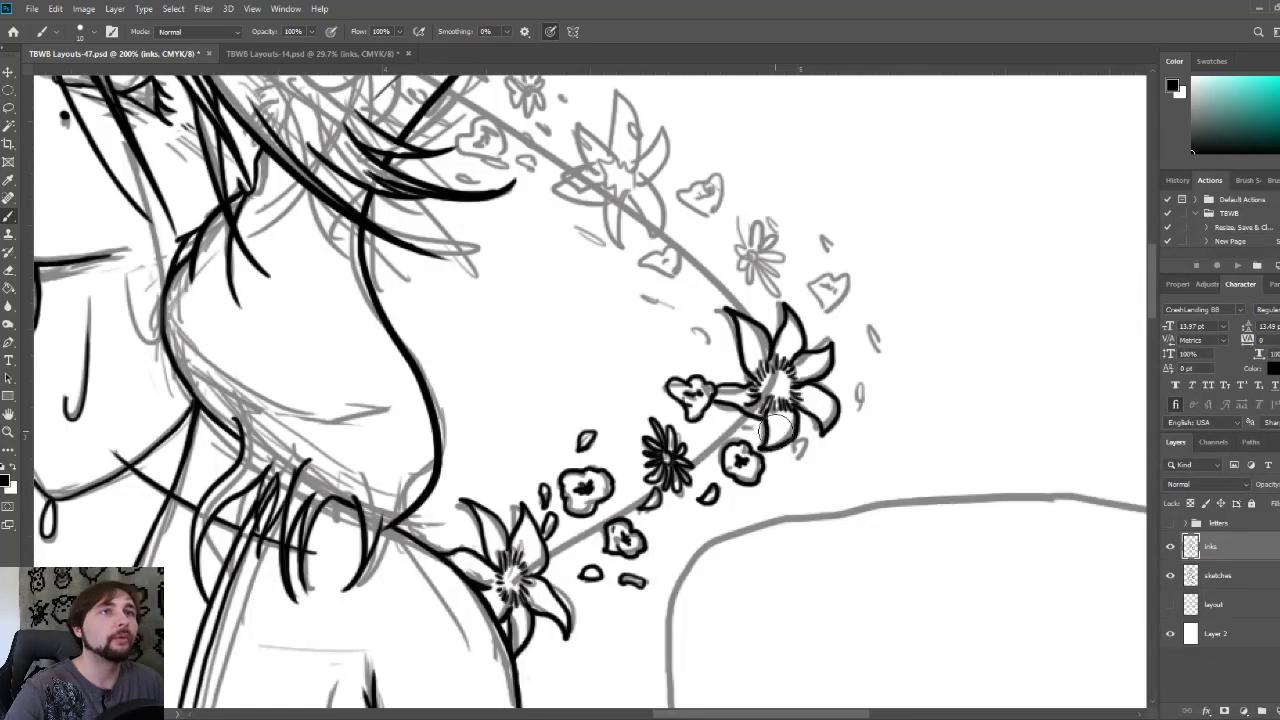
{"action": "key", "text": "bracketleft"}
{"action": "key", "text": "bracketleft"}
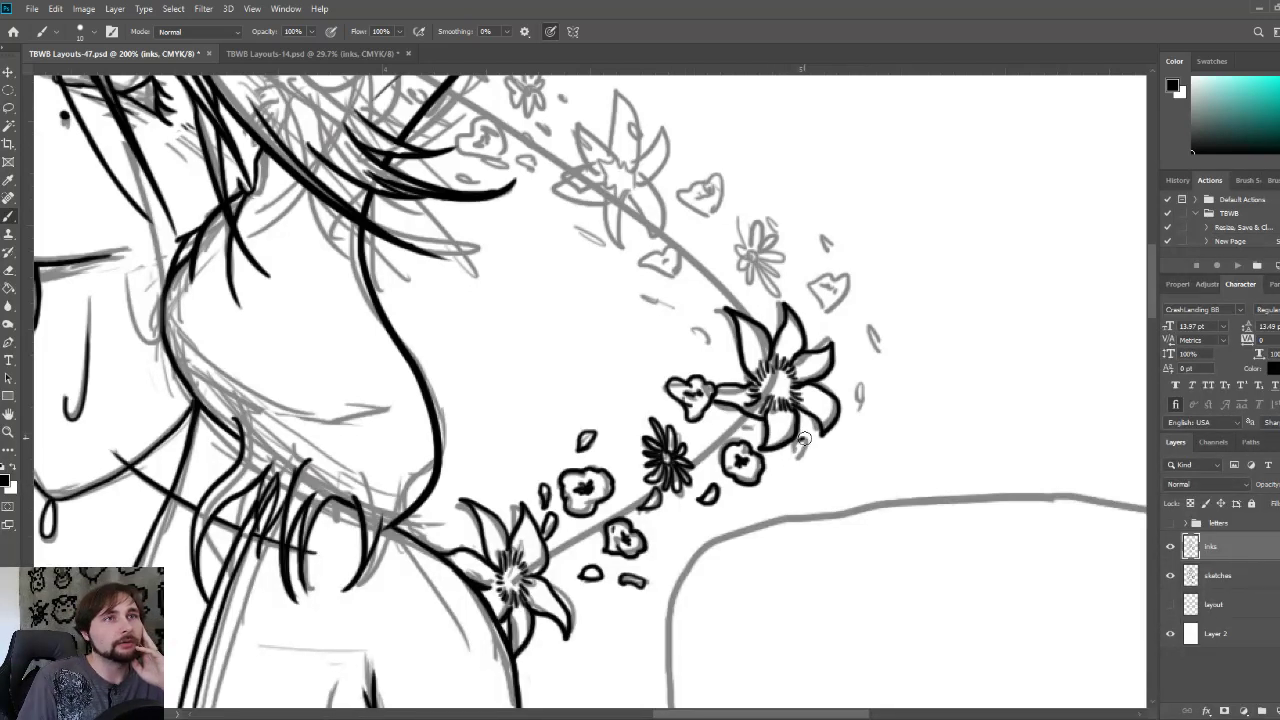
- Ink the loose petals surrounding the outer large flower and the ruffled blossom above it
{"action": "mouse_move", "coordinate": [802, 436]}
{"action": "left_mouse_down"}
{"action": "mouse_move", "coordinate": [798, 466]}
{"action": "mouse_move", "coordinate": [806, 440]}
{"action": "left_mouse_up"}
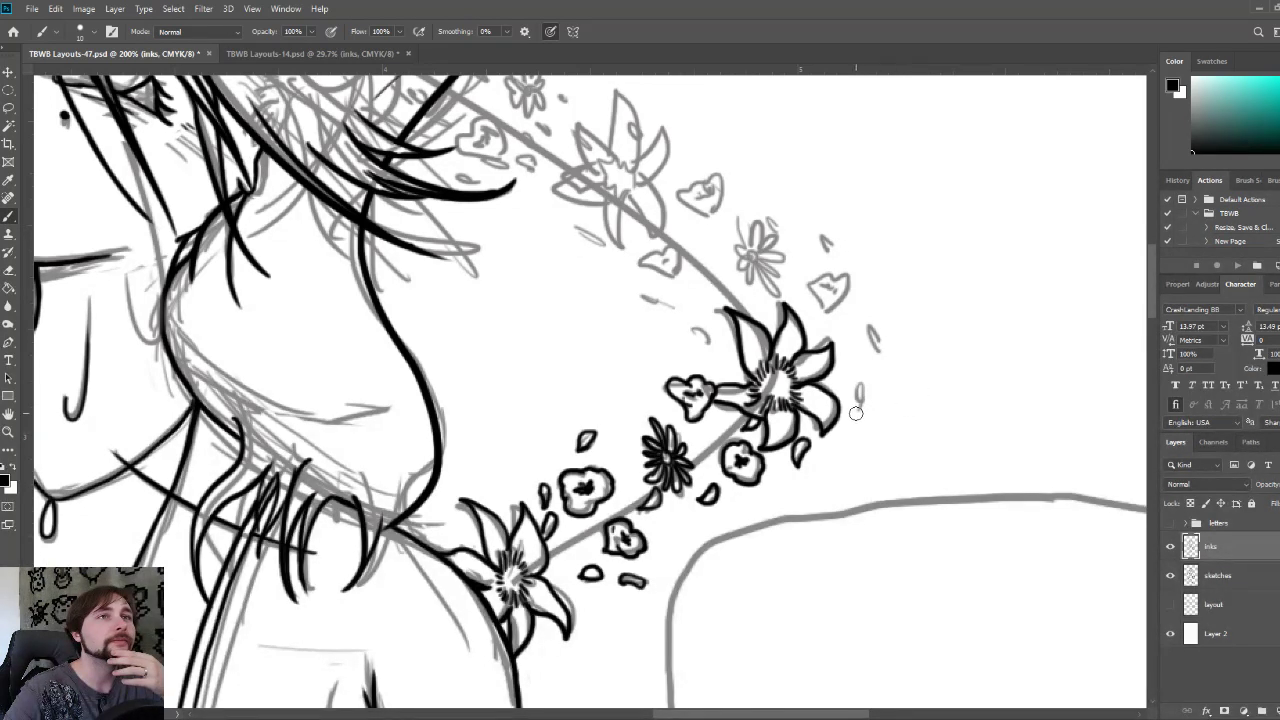
{"action": "mouse_move", "coordinate": [858, 414]}
{"action": "left_mouse_down"}
{"action": "mouse_move", "coordinate": [854, 387]}
{"action": "mouse_move", "coordinate": [857, 408]}
{"action": "left_mouse_up"}
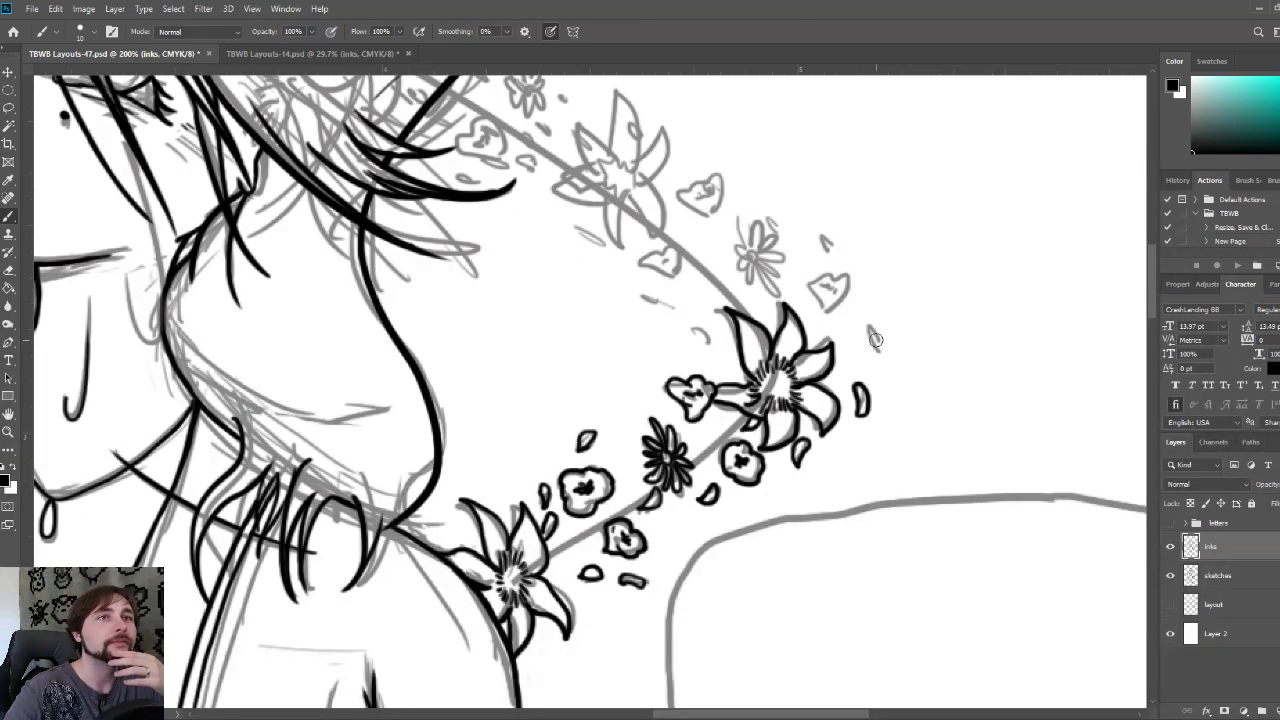
{"action": "mouse_move", "coordinate": [879, 354]}
{"action": "left_mouse_down"}
{"action": "mouse_move", "coordinate": [870, 324]}
{"action": "mouse_move", "coordinate": [881, 356]}
{"action": "left_mouse_up"}
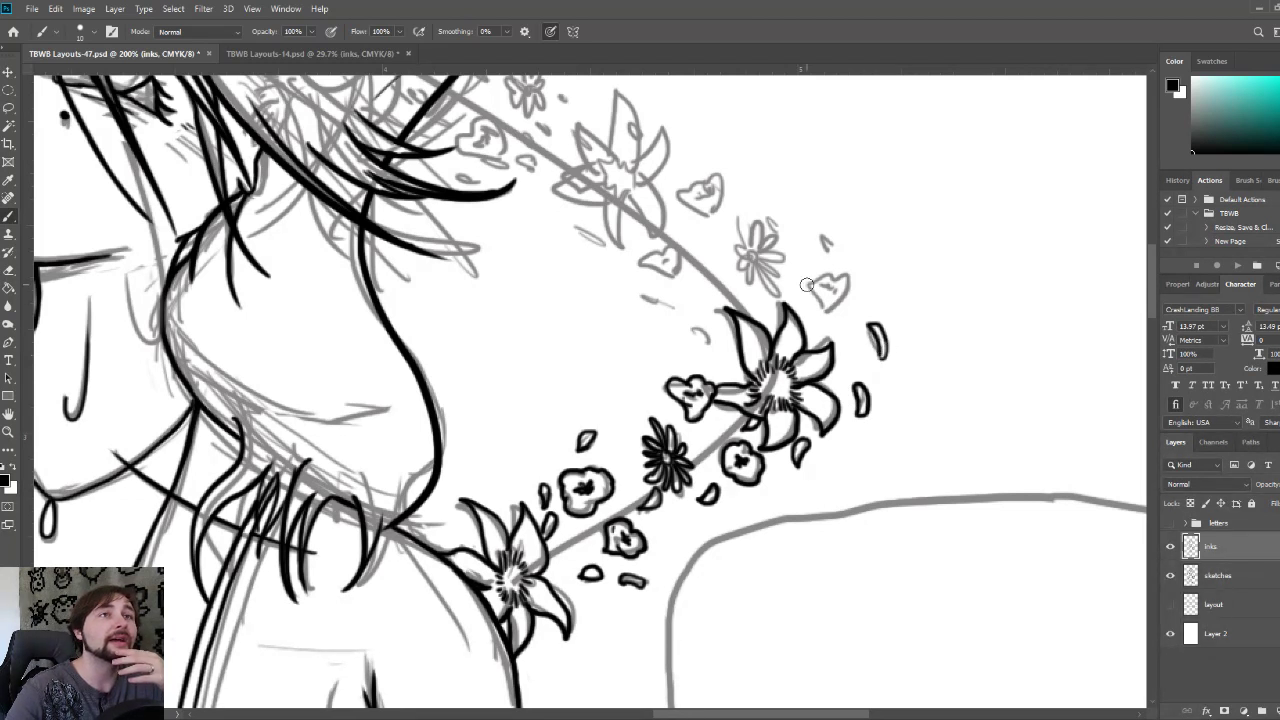
{"action": "left_click_drag", "start_coordinate": [690, 326], "coordinate": [711, 345]}
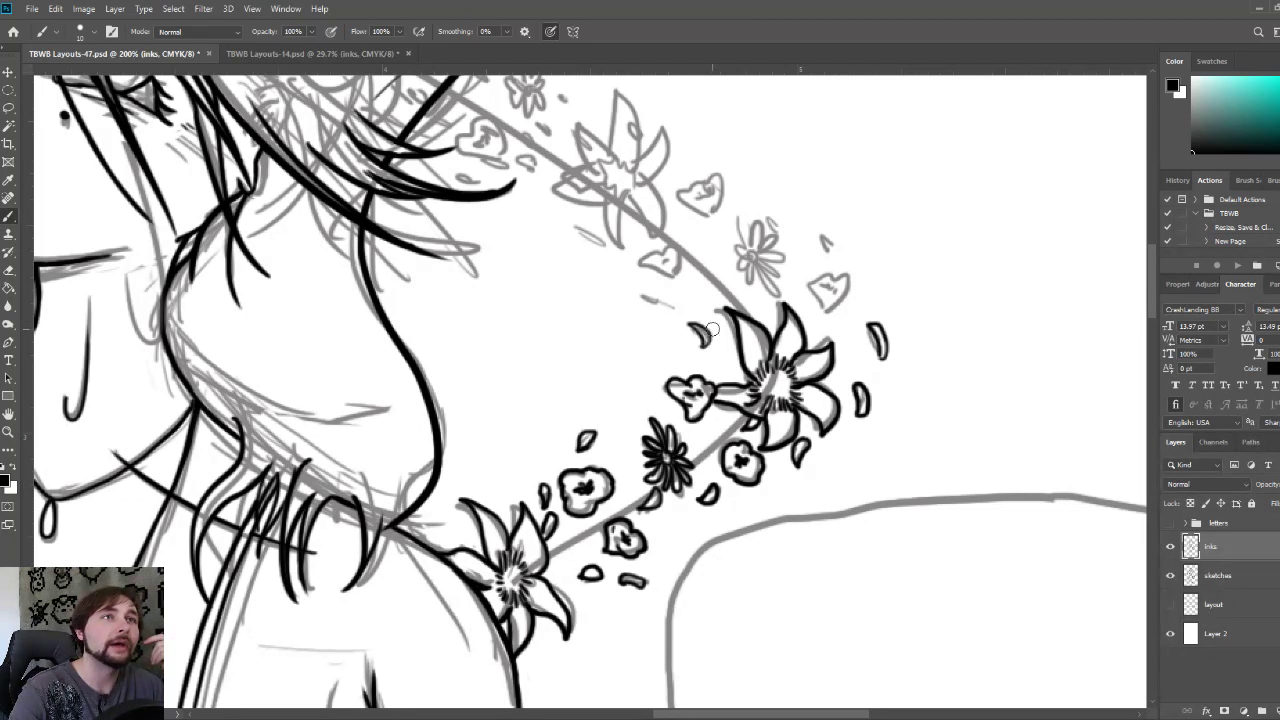
{"action": "mouse_move", "coordinate": [824, 309]}
{"action": "left_mouse_down"}
{"action": "mouse_move", "coordinate": [828, 271]}
{"action": "mouse_move", "coordinate": [858, 284]}
{"action": "mouse_move", "coordinate": [836, 314]}
{"action": "mouse_move", "coordinate": [818, 304]}
{"action": "left_mouse_up"}
{"action": "mouse_move", "coordinate": [826, 283]}
{"action": "left_mouse_down"}
{"action": "mouse_move", "coordinate": [820, 232]}
{"action": "mouse_move", "coordinate": [828, 243]}
{"action": "left_mouse_up"}
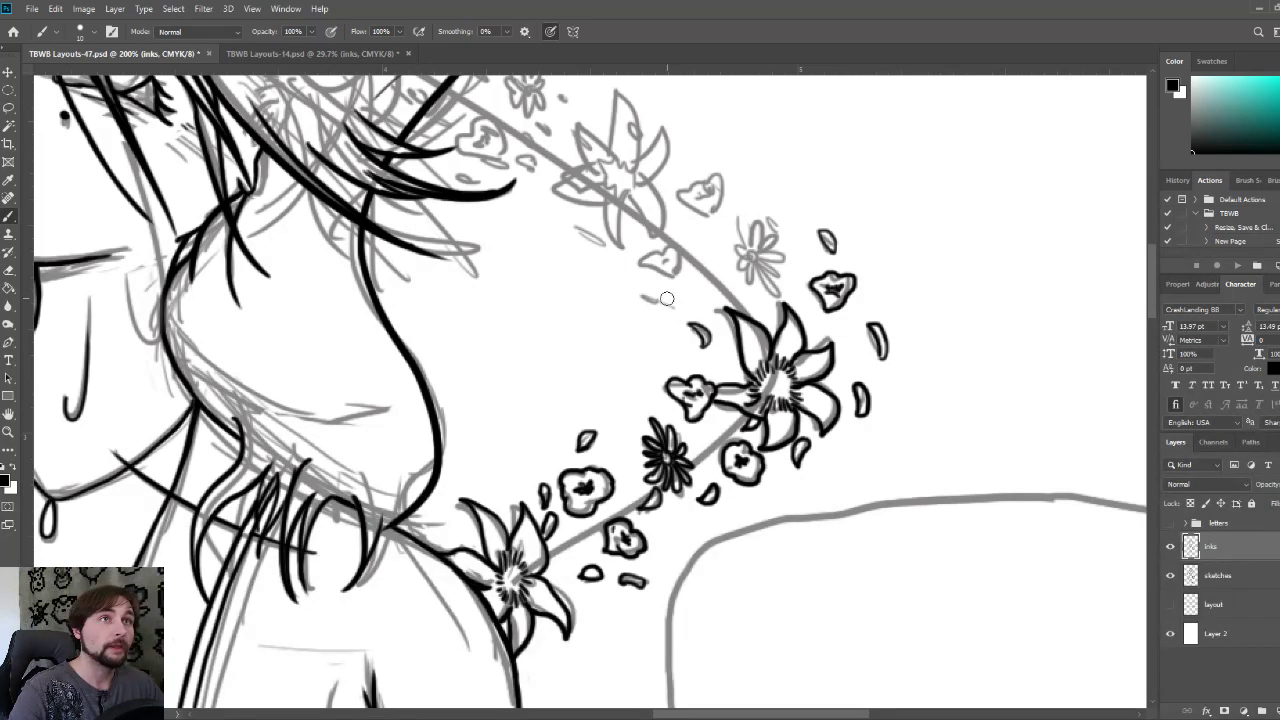
- Ink the daisy above the outer large flower, the two blossoms beside it and the loose petal below the next large flower
{"action": "left_click_drag", "start_coordinate": [669, 300], "coordinate": [689, 470]}
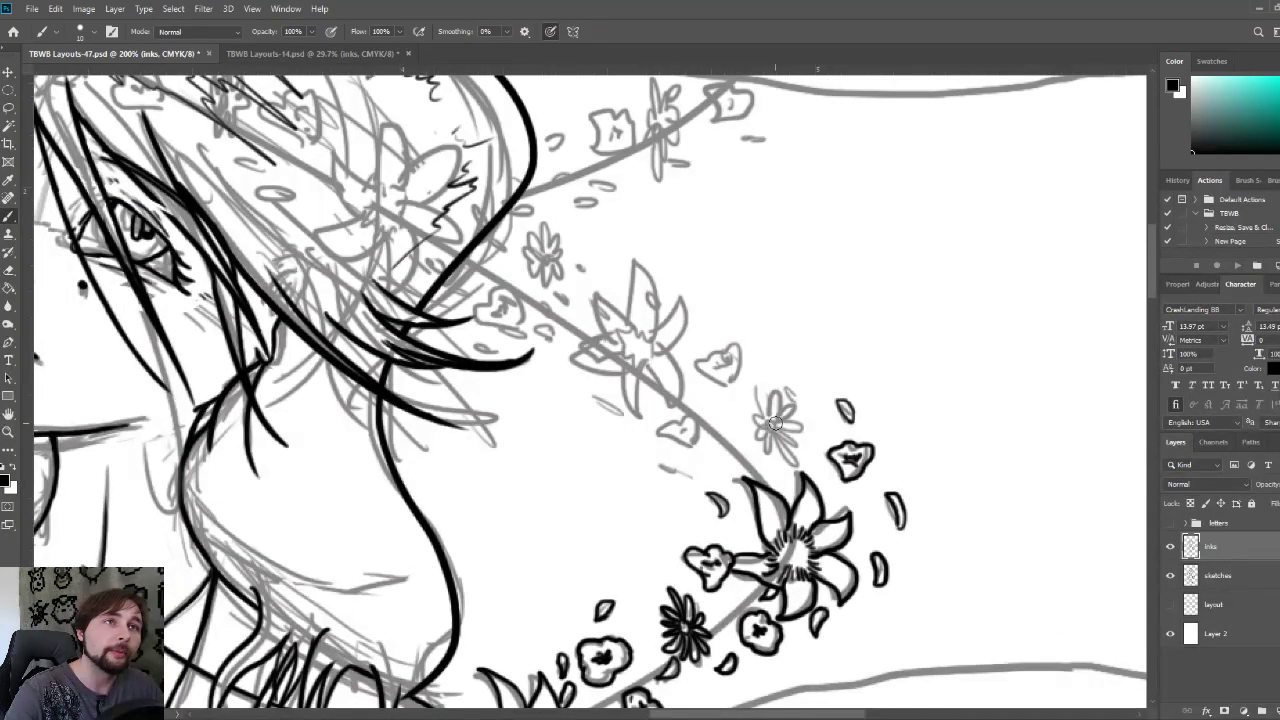
{"action": "mouse_move", "coordinate": [770, 426]}
{"action": "left_mouse_down"}
{"action": "mouse_move", "coordinate": [753, 390]}
{"action": "mouse_move", "coordinate": [769, 423]}
{"action": "mouse_move", "coordinate": [775, 380]}
{"action": "mouse_move", "coordinate": [776, 420]}
{"action": "mouse_move", "coordinate": [798, 392]}
{"action": "mouse_move", "coordinate": [773, 425]}
{"action": "mouse_move", "coordinate": [805, 410]}
{"action": "mouse_move", "coordinate": [775, 426]}
{"action": "left_mouse_up"}
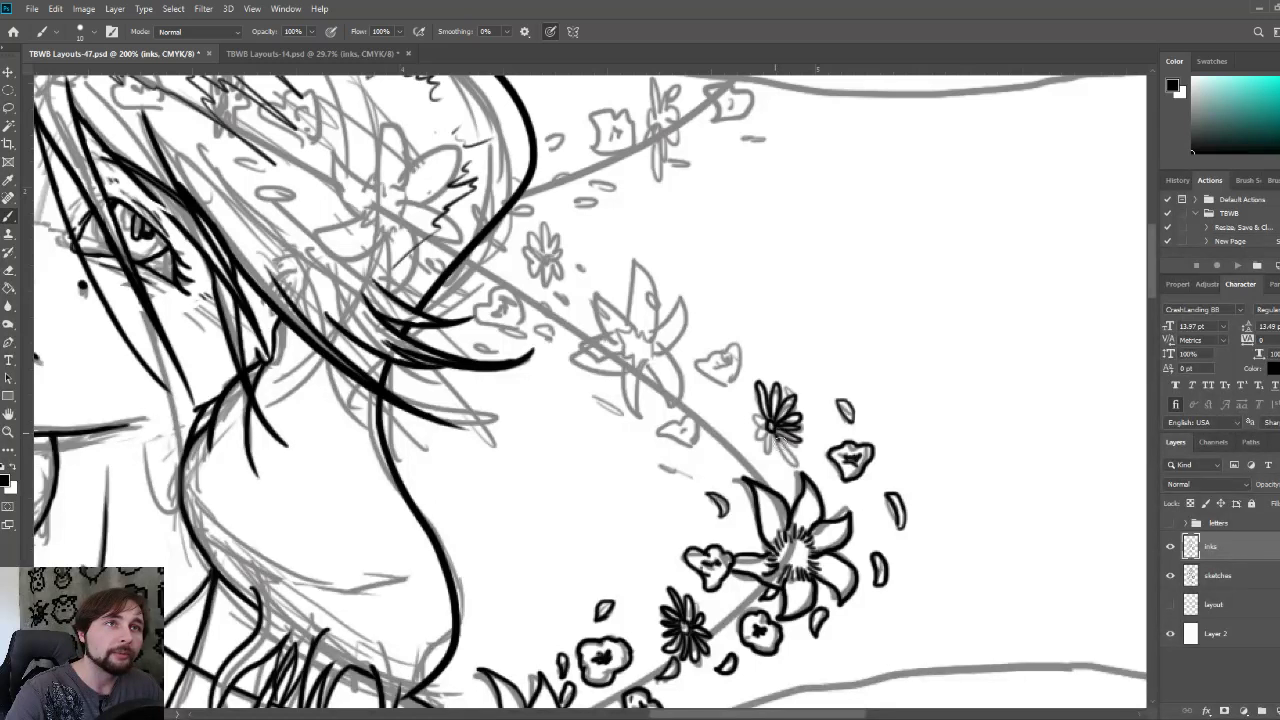
{"action": "mouse_move", "coordinate": [775, 428]}
{"action": "left_mouse_down"}
{"action": "mouse_move", "coordinate": [792, 464]}
{"action": "mouse_move", "coordinate": [755, 422]}
{"action": "mouse_move", "coordinate": [766, 422]}
{"action": "left_mouse_up"}
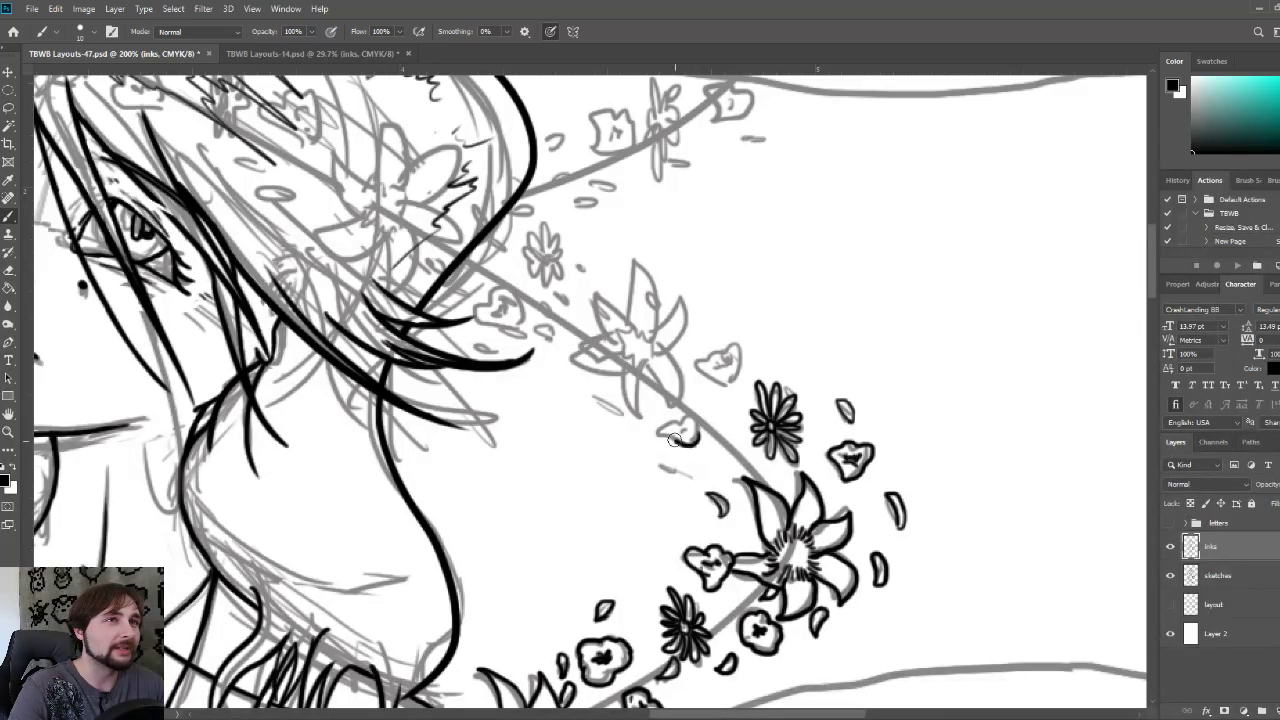
{"action": "mouse_move", "coordinate": [672, 446]}
{"action": "left_mouse_down"}
{"action": "mouse_move", "coordinate": [652, 428]}
{"action": "mouse_move", "coordinate": [676, 424]}
{"action": "left_mouse_up"}
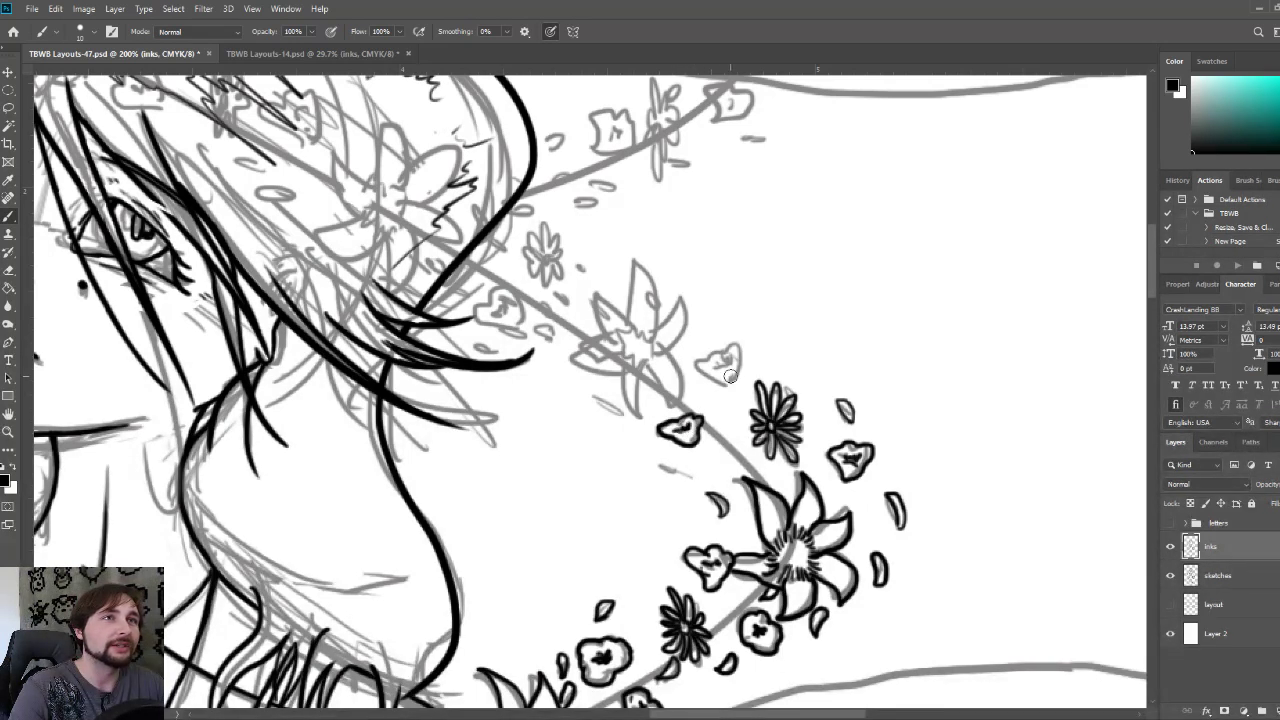
{"action": "mouse_move", "coordinate": [730, 374]}
{"action": "left_mouse_down"}
{"action": "mouse_move", "coordinate": [728, 390]}
{"action": "mouse_move", "coordinate": [698, 356]}
{"action": "mouse_move", "coordinate": [750, 358]}
{"action": "mouse_move", "coordinate": [732, 382]}
{"action": "mouse_move", "coordinate": [729, 360]}
{"action": "left_mouse_up"}
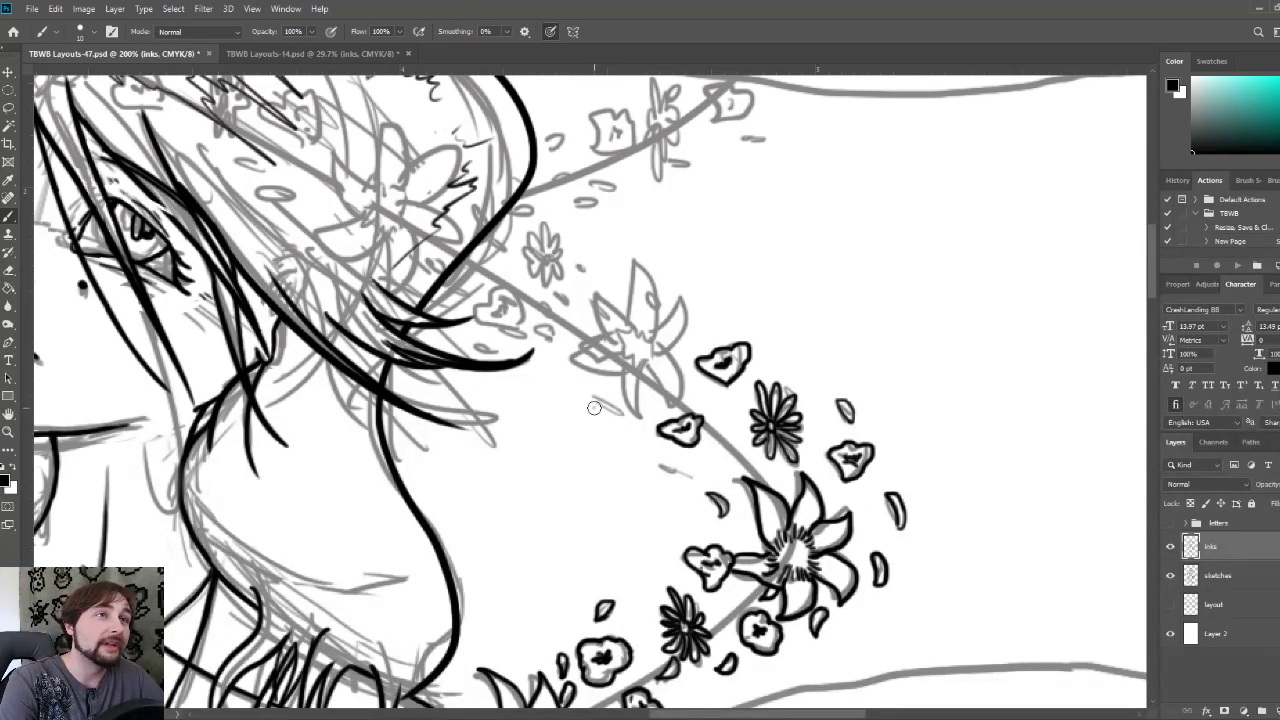
{"action": "mouse_move", "coordinate": [596, 407]}
{"action": "left_mouse_down"}
{"action": "mouse_move", "coordinate": [618, 412]}
{"action": "mouse_move", "coordinate": [600, 408]}
{"action": "left_mouse_up"}
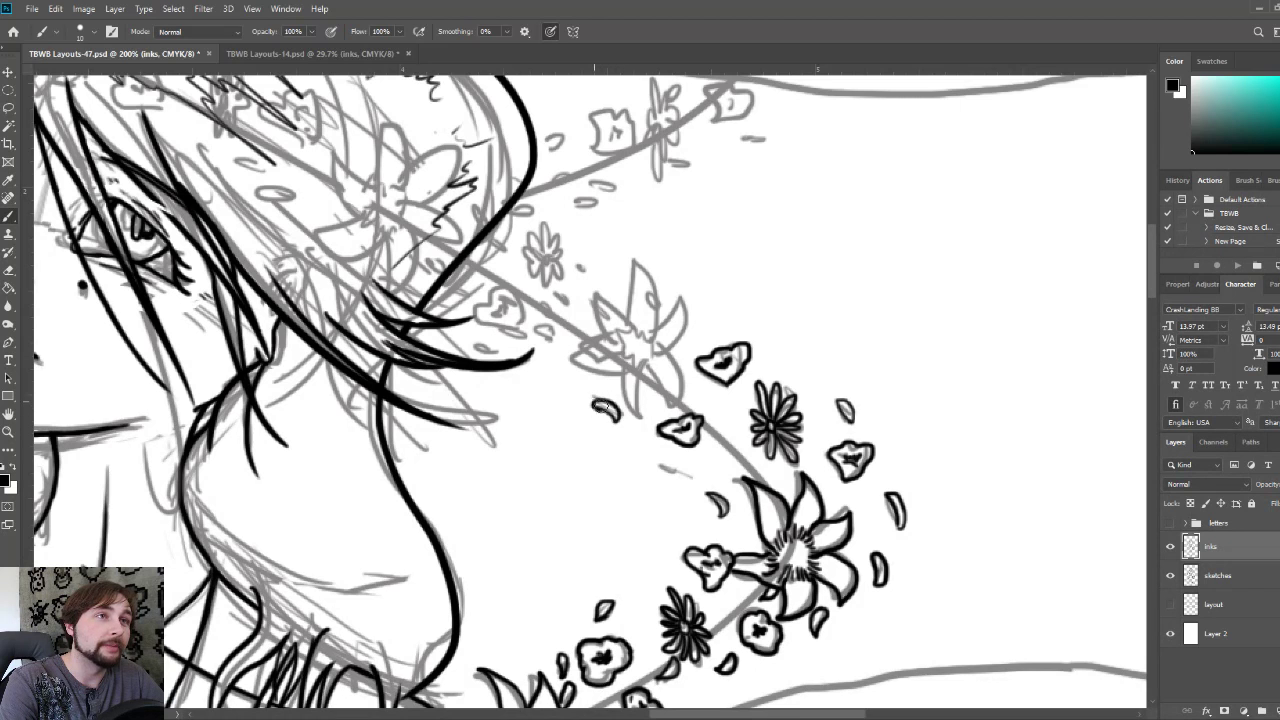
- Ink the stamens and pointed petals of the next large flower up the swirl, and save the comic page
{"action": "mouse_move", "coordinate": [622, 358]}
{"action": "left_mouse_down"}
{"action": "mouse_move", "coordinate": [650, 352]}
{"action": "mouse_move", "coordinate": [634, 324]}
{"action": "mouse_move", "coordinate": [622, 322]}
{"action": "mouse_move", "coordinate": [622, 338]}
{"action": "left_mouse_up"}
{"action": "left_click", "coordinate": [623, 338]}
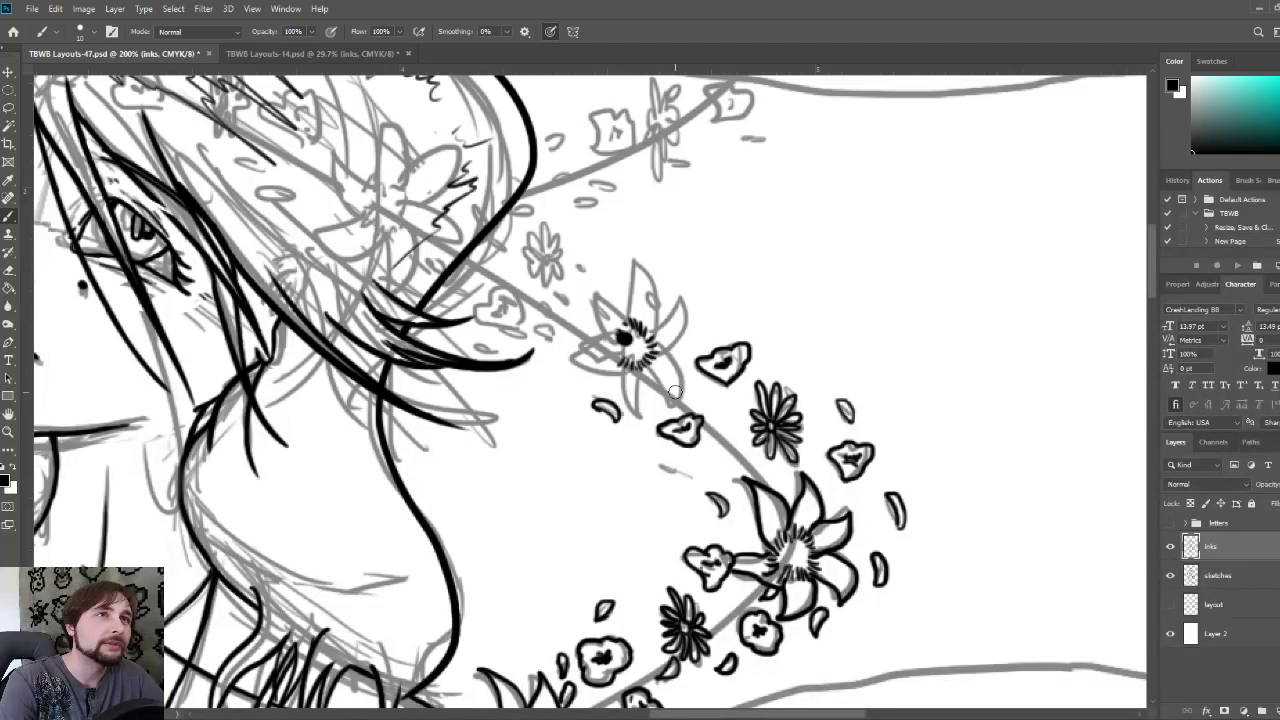
{"action": "key", "text": "ctrl+z"}
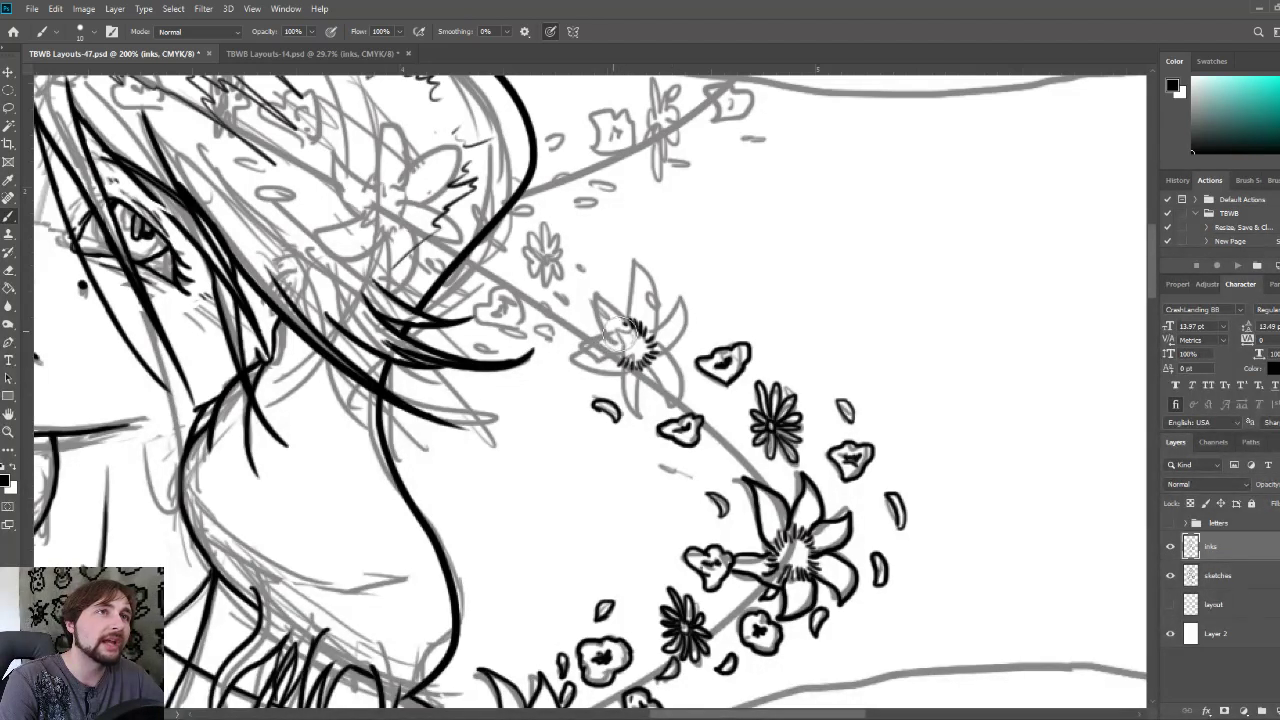
{"action": "key", "text": "ctrl+s"}
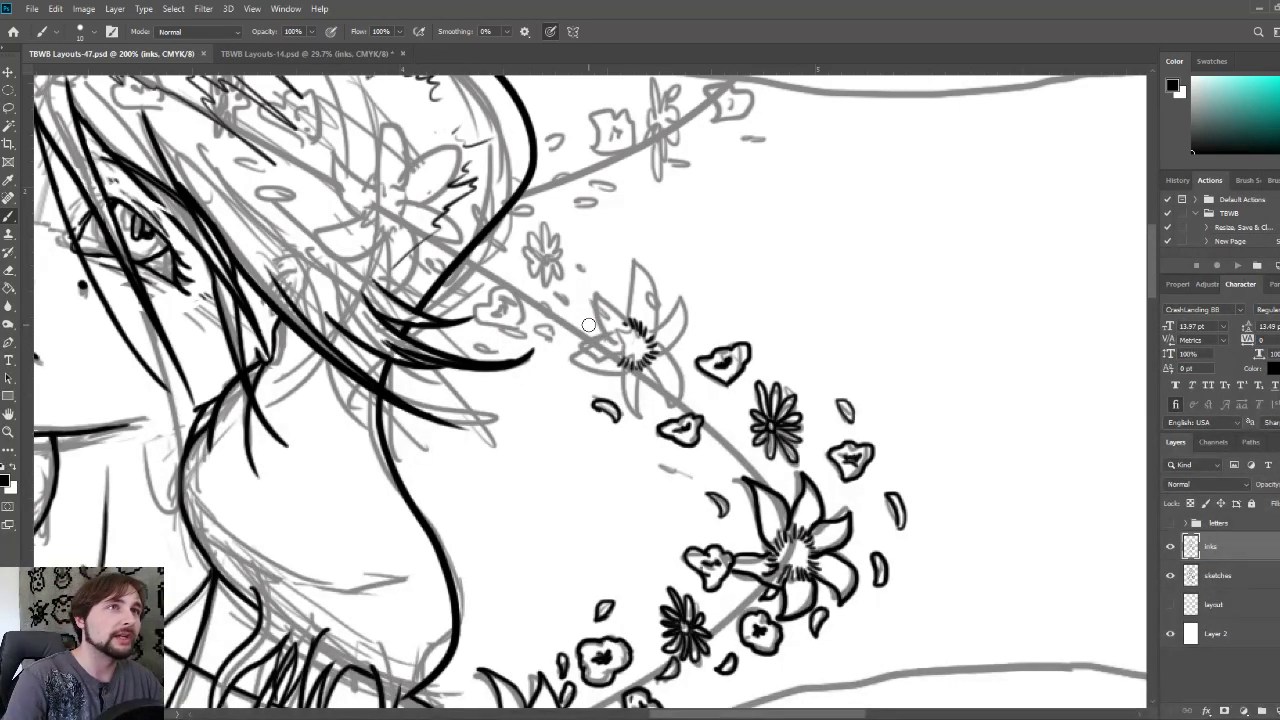
{"action": "left_click_drag", "start_coordinate": [616, 356], "coordinate": [630, 354]}
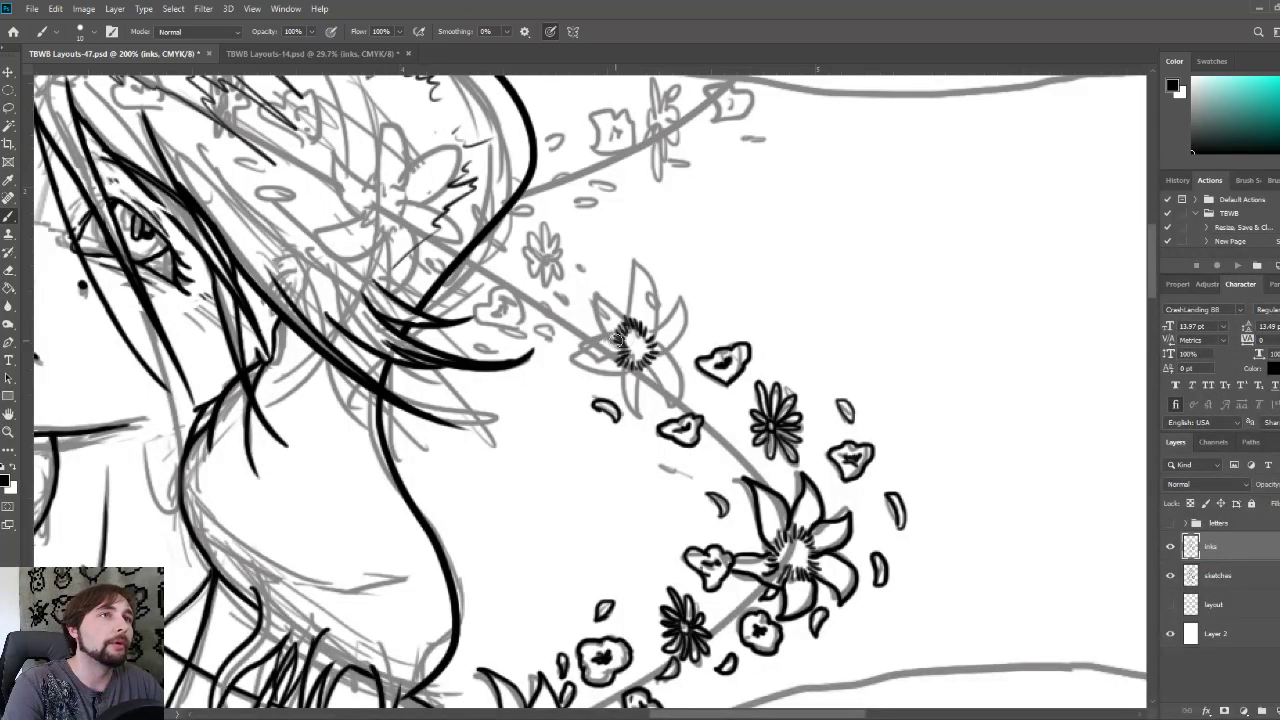
{"action": "mouse_move", "coordinate": [625, 342]}
{"action": "left_mouse_down"}
{"action": "mouse_move", "coordinate": [591, 290]}
{"action": "mouse_move", "coordinate": [625, 314]}
{"action": "mouse_move", "coordinate": [636, 264]}
{"action": "mouse_move", "coordinate": [659, 294]}
{"action": "mouse_move", "coordinate": [645, 296]}
{"action": "mouse_move", "coordinate": [659, 308]}
{"action": "mouse_move", "coordinate": [654, 333]}
{"action": "mouse_move", "coordinate": [679, 298]}
{"action": "mouse_move", "coordinate": [687, 335]}
{"action": "mouse_move", "coordinate": [649, 367]}
{"action": "mouse_move", "coordinate": [668, 404]}
{"action": "mouse_move", "coordinate": [674, 367]}
{"action": "mouse_move", "coordinate": [656, 350]}
{"action": "mouse_move", "coordinate": [638, 372]}
{"action": "mouse_move", "coordinate": [641, 422]}
{"action": "mouse_move", "coordinate": [620, 390]}
{"action": "mouse_move", "coordinate": [629, 360]}
{"action": "mouse_move", "coordinate": [603, 372]}
{"action": "mouse_move", "coordinate": [570, 356]}
{"action": "mouse_move", "coordinate": [626, 362]}
{"action": "left_mouse_up"}
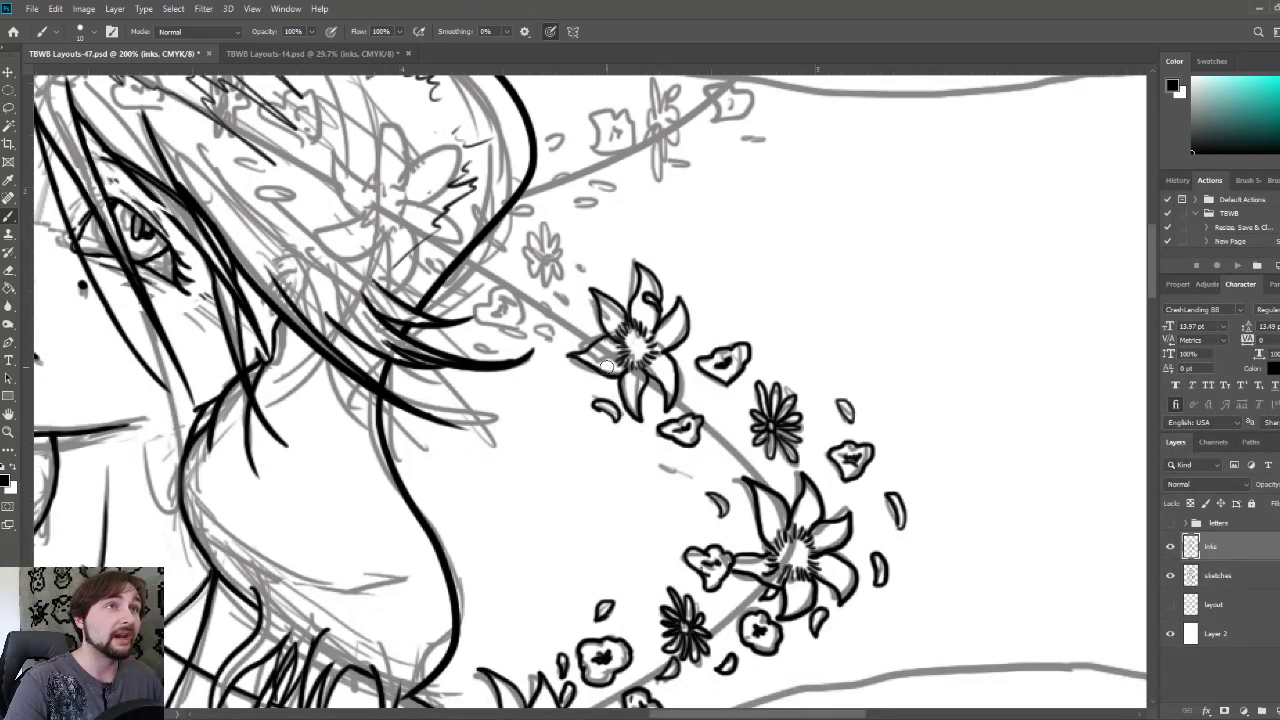
- Ink the tiny loose petals beneath the blossom between the two large flowers
{"action": "left_click_drag", "start_coordinate": [601, 358], "coordinate": [627, 428]}
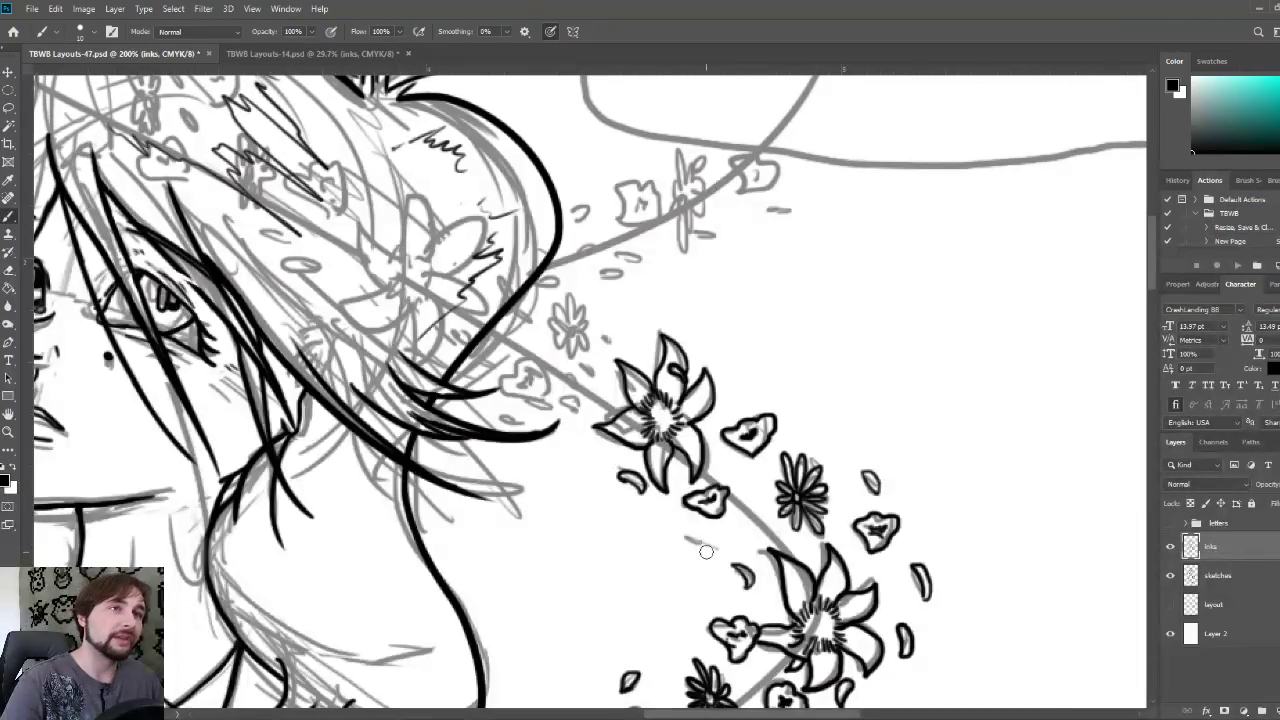
{"action": "mouse_move", "coordinate": [684, 537]}
{"action": "left_mouse_down"}
{"action": "mouse_move", "coordinate": [698, 546]}
{"action": "mouse_move", "coordinate": [688, 538]}
{"action": "left_mouse_up"}
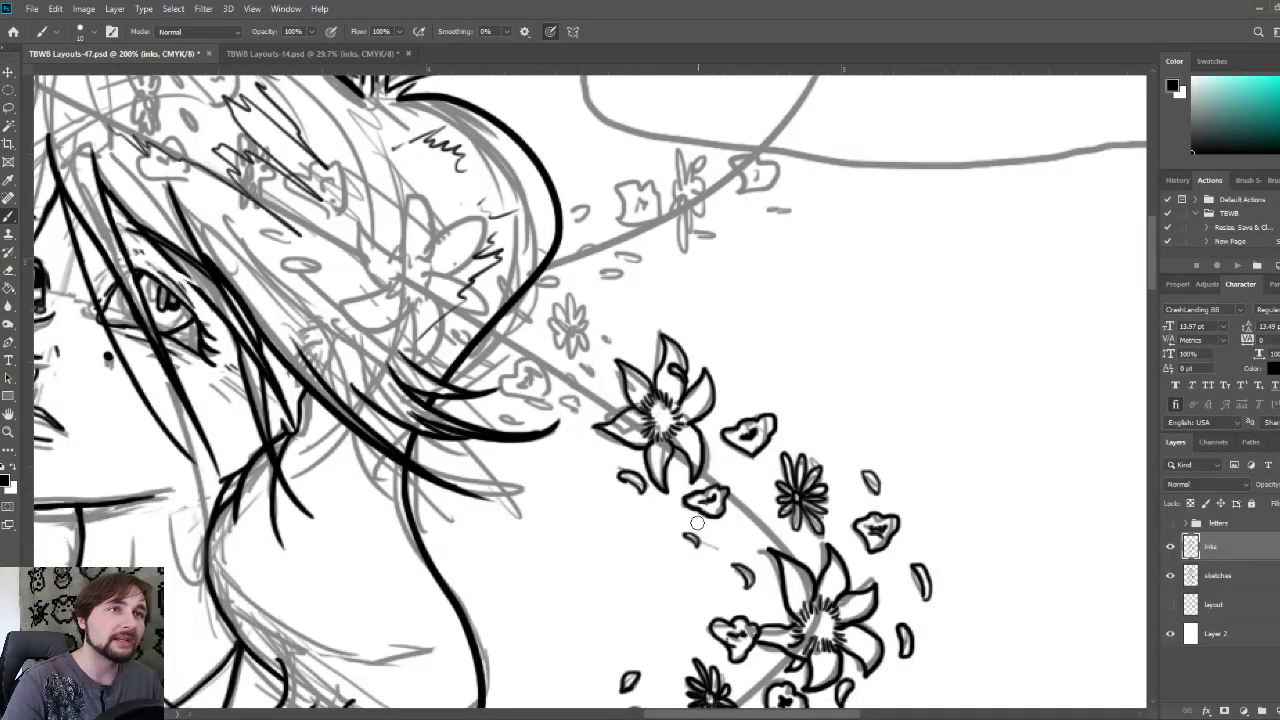
{"action": "mouse_move", "coordinate": [689, 525]}
{"action": "left_mouse_down"}
{"action": "mouse_move", "coordinate": [696, 510]}
{"action": "mouse_move", "coordinate": [690, 524]}
{"action": "left_mouse_up"}
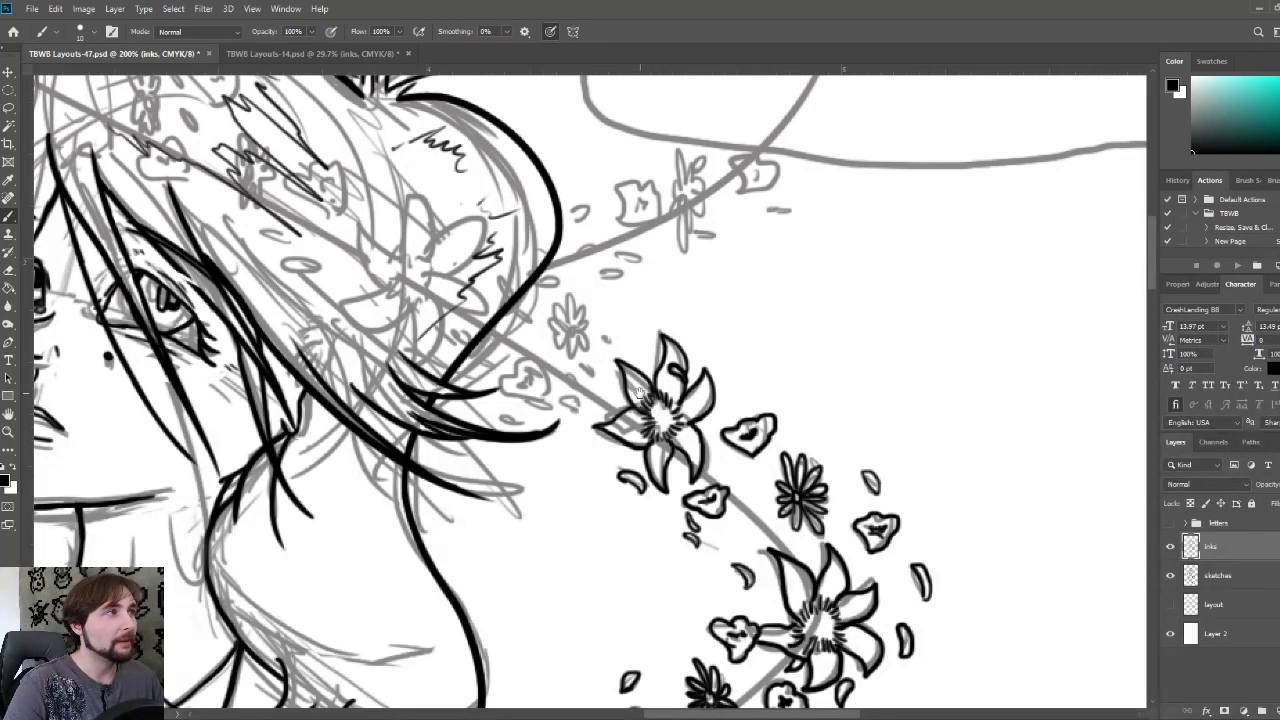
- Ink the small daisy between the hair and the upper large flower, and add a small petal shape inside that flower's nearest petal
{"action": "mouse_move", "coordinate": [638, 395]}
{"action": "left_mouse_down"}
{"action": "mouse_move", "coordinate": [661, 464]}
{"action": "mouse_move", "coordinate": [683, 471]}
{"action": "left_mouse_up"}
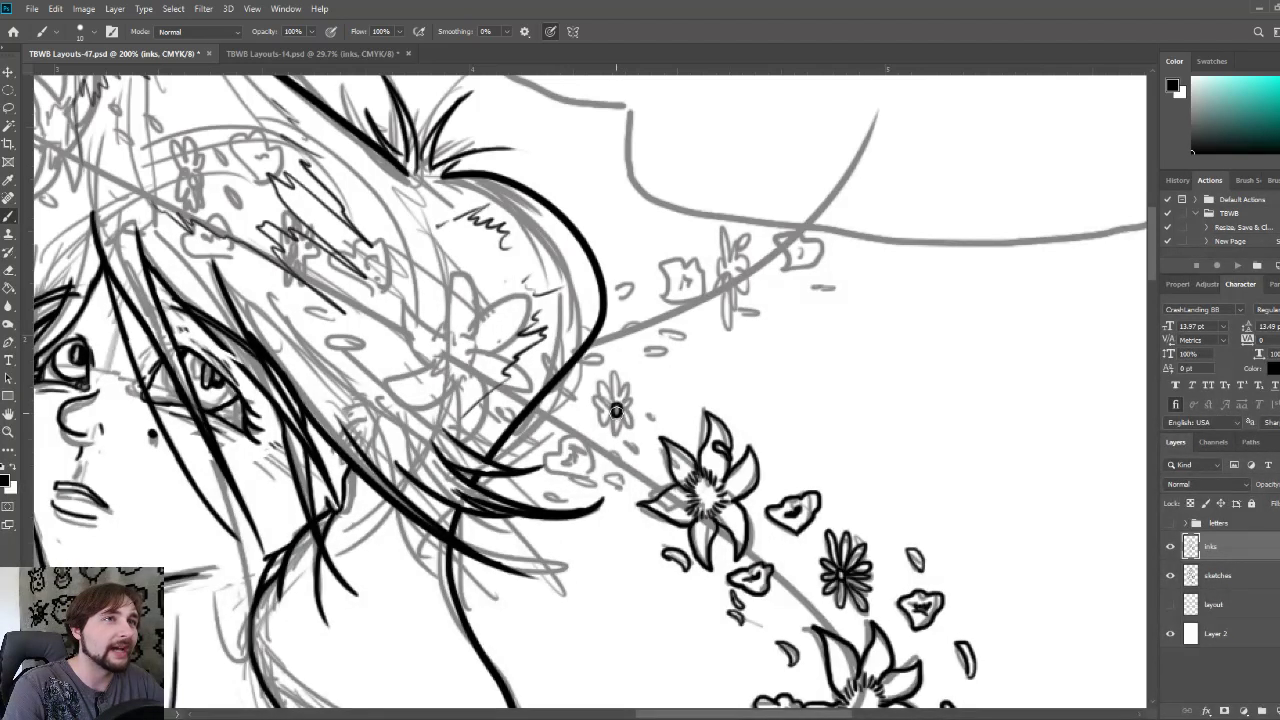
{"action": "mouse_move", "coordinate": [615, 410]}
{"action": "left_mouse_down"}
{"action": "mouse_move", "coordinate": [614, 430]}
{"action": "mouse_move", "coordinate": [630, 425]}
{"action": "mouse_move", "coordinate": [624, 410]}
{"action": "left_mouse_up"}
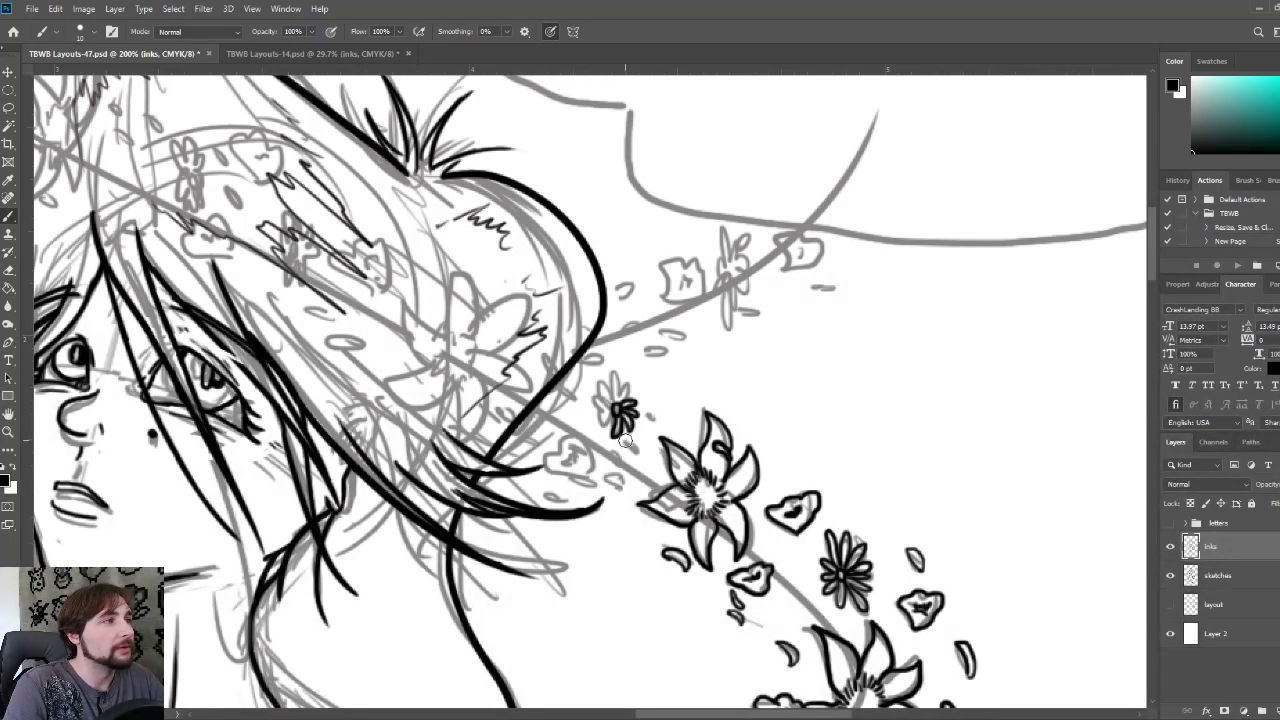
{"action": "mouse_move", "coordinate": [614, 418]}
{"action": "left_mouse_down"}
{"action": "mouse_move", "coordinate": [600, 434]}
{"action": "mouse_move", "coordinate": [604, 408]}
{"action": "mouse_move", "coordinate": [586, 410]}
{"action": "mouse_move", "coordinate": [612, 376]}
{"action": "left_mouse_up"}
{"action": "mouse_move", "coordinate": [614, 376]}
{"action": "left_mouse_down"}
{"action": "mouse_move", "coordinate": [620, 398]}
{"action": "mouse_move", "coordinate": [632, 378]}
{"action": "mouse_move", "coordinate": [618, 400]}
{"action": "left_mouse_up"}
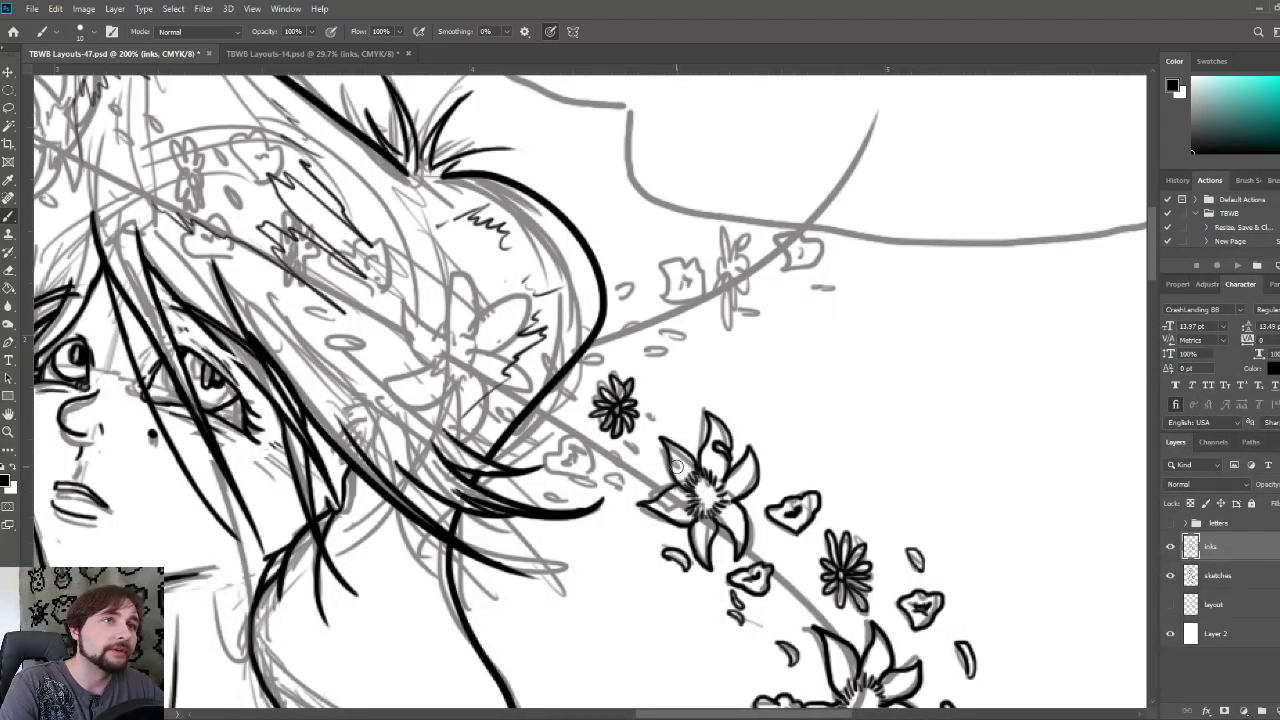
{"action": "mouse_move", "coordinate": [680, 468]}
{"action": "left_mouse_down"}
{"action": "mouse_move", "coordinate": [665, 450]}
{"action": "mouse_move", "coordinate": [679, 466]}
{"action": "mouse_move", "coordinate": [670, 461]}
{"action": "left_mouse_up"}
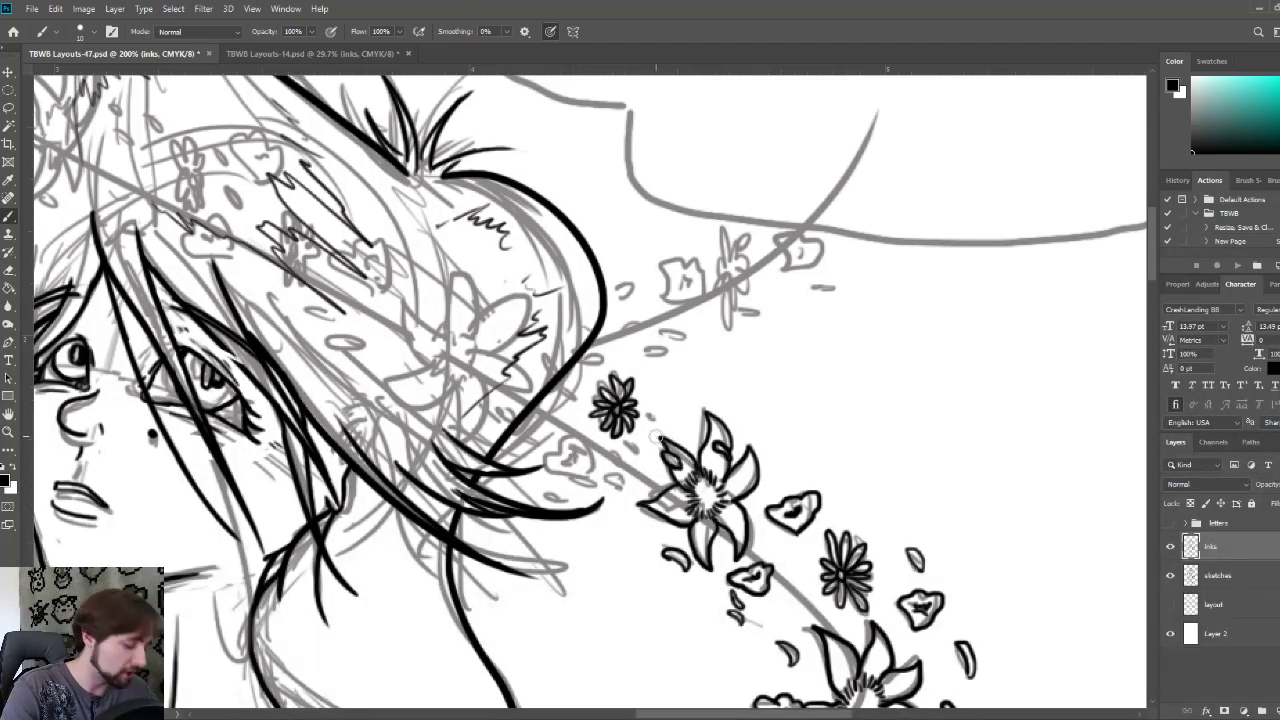
- Ink the ruffled blossom and loose petals by the hair tips, plus the small petals crossing the hair's outer contour
{"action": "mouse_move", "coordinate": [667, 407]}
{"action": "left_mouse_down"}
{"action": "mouse_move", "coordinate": [721, 474]}
{"action": "mouse_move", "coordinate": [706, 463]}
{"action": "left_mouse_up"}
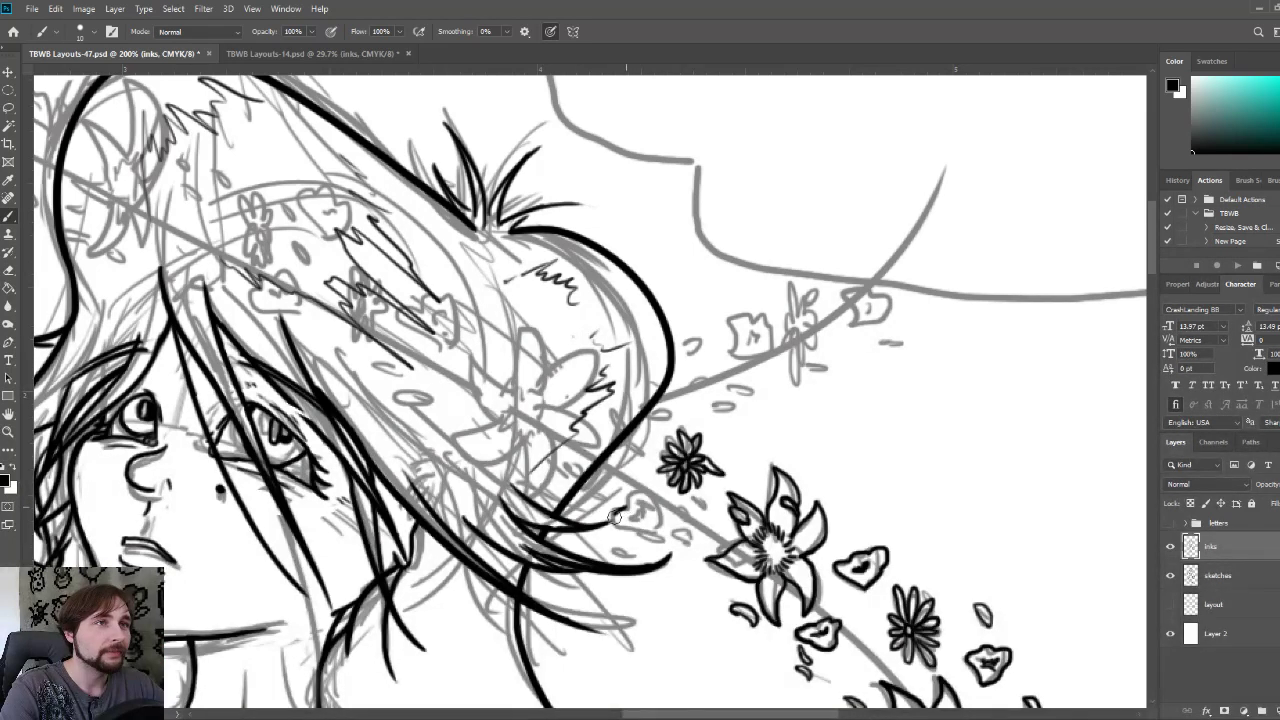
{"action": "mouse_move", "coordinate": [660, 528]}
{"action": "left_mouse_down"}
{"action": "mouse_move", "coordinate": [651, 492]}
{"action": "mouse_move", "coordinate": [634, 492]}
{"action": "mouse_move", "coordinate": [633, 526]}
{"action": "mouse_move", "coordinate": [642, 504]}
{"action": "mouse_move", "coordinate": [639, 514]}
{"action": "mouse_move", "coordinate": [689, 525]}
{"action": "mouse_move", "coordinate": [650, 546]}
{"action": "mouse_move", "coordinate": [641, 525]}
{"action": "mouse_move", "coordinate": [665, 543]}
{"action": "mouse_move", "coordinate": [658, 530]}
{"action": "mouse_move", "coordinate": [685, 529]}
{"action": "mouse_move", "coordinate": [694, 545]}
{"action": "mouse_move", "coordinate": [628, 552]}
{"action": "left_mouse_up"}
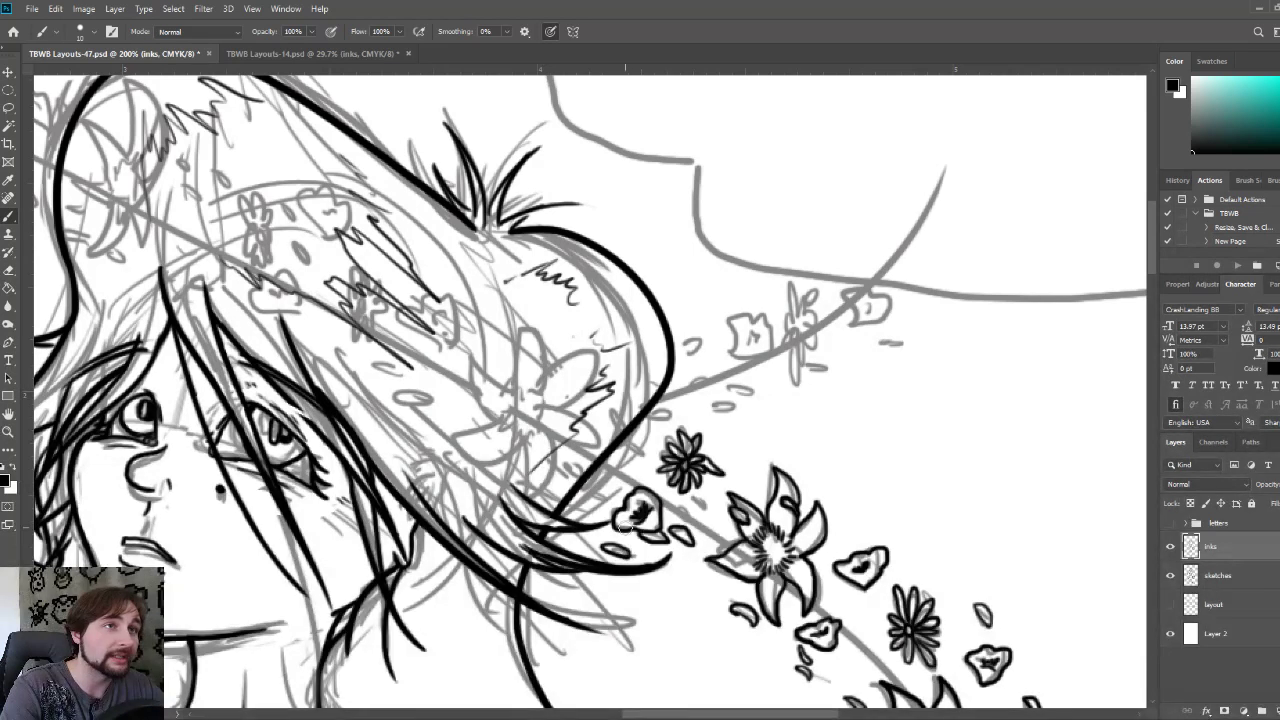
{"action": "mouse_move", "coordinate": [622, 441]}
{"action": "left_mouse_down"}
{"action": "mouse_move", "coordinate": [636, 436]}
{"action": "mouse_move", "coordinate": [612, 420]}
{"action": "mouse_move", "coordinate": [632, 444]}
{"action": "mouse_move", "coordinate": [642, 404]}
{"action": "mouse_move", "coordinate": [676, 410]}
{"action": "left_mouse_up"}
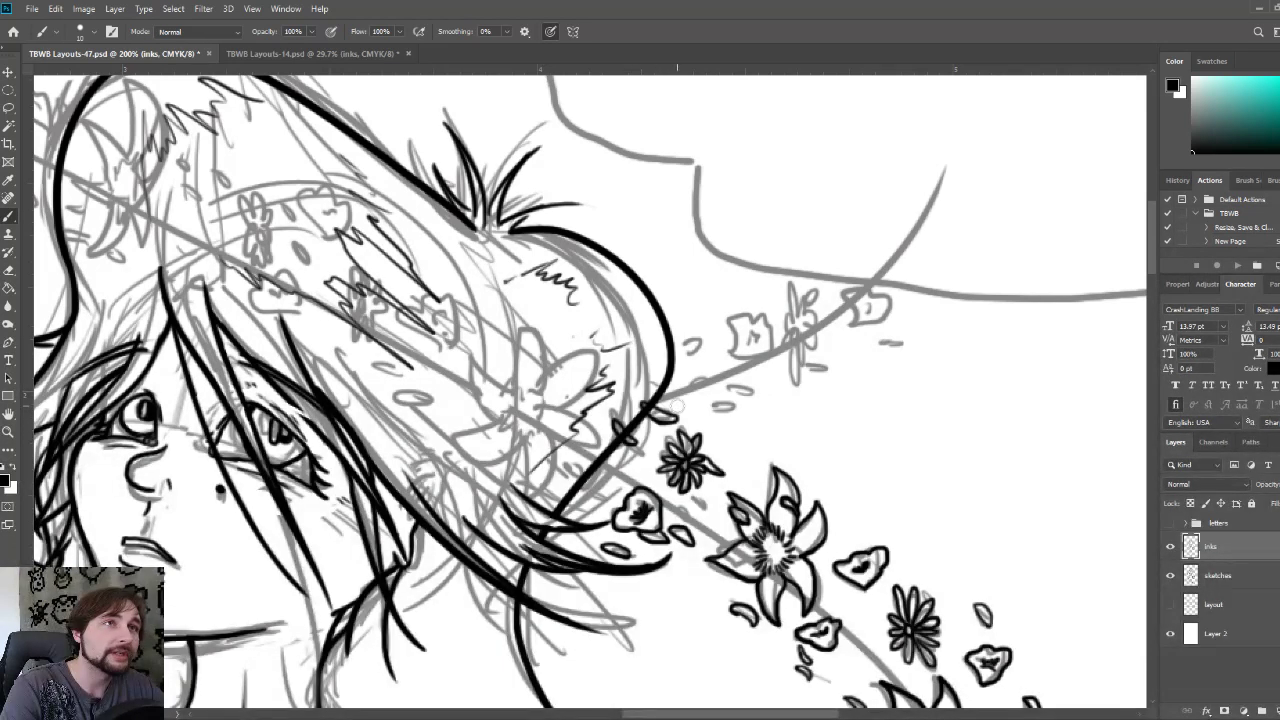
{"action": "mouse_move", "coordinate": [594, 491]}
{"action": "left_mouse_down"}
{"action": "mouse_move", "coordinate": [568, 468]}
{"action": "mouse_move", "coordinate": [592, 488]}
{"action": "left_mouse_up"}
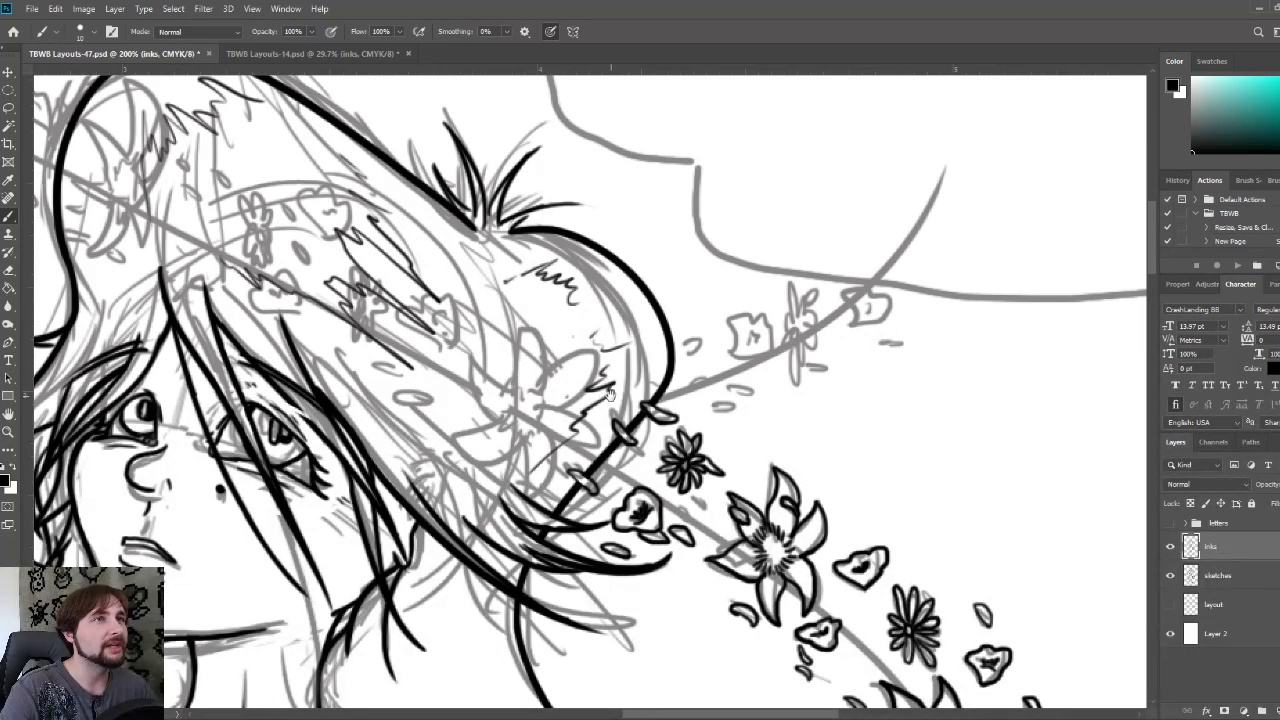
- Ink the stamens and pointed petals of the large flower inside the hair, near the hair's outer contour
{"action": "left_click_drag", "start_coordinate": [615, 396], "coordinate": [665, 426]}
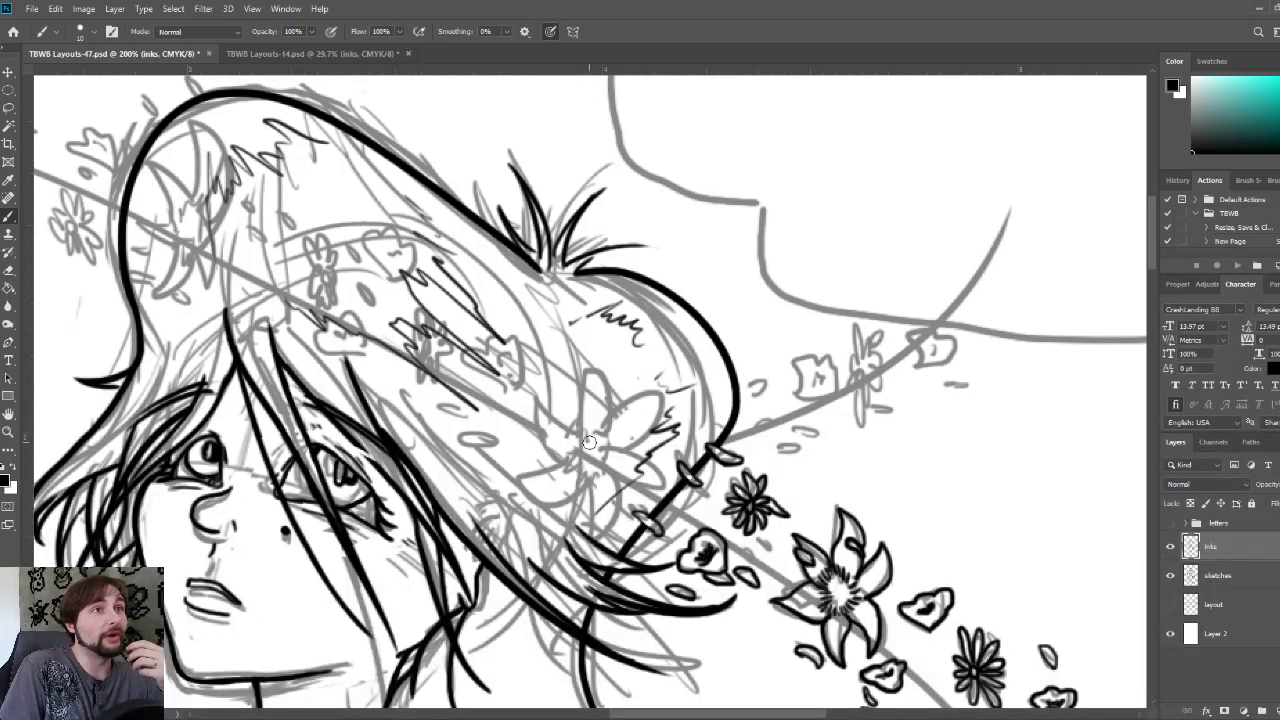
{"action": "mouse_move", "coordinate": [590, 446]}
{"action": "left_mouse_down"}
{"action": "mouse_move", "coordinate": [602, 438]}
{"action": "mouse_move", "coordinate": [604, 451]}
{"action": "left_mouse_up"}
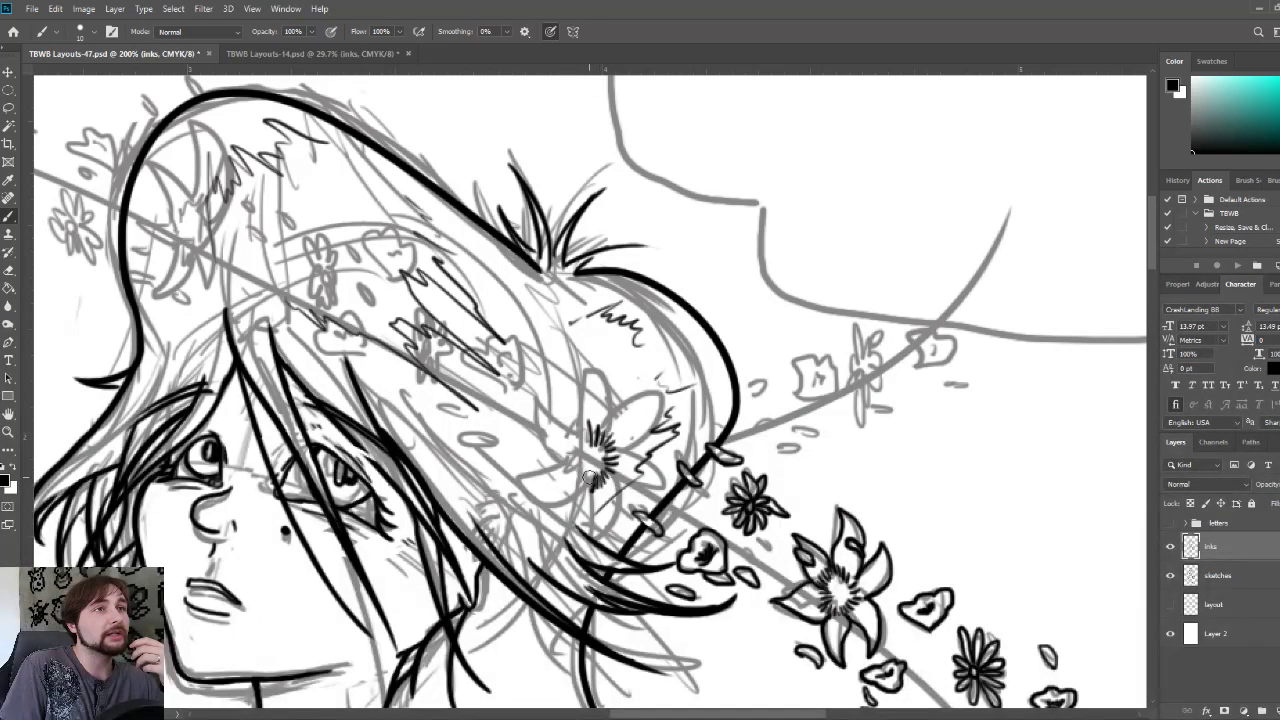
{"action": "mouse_move", "coordinate": [568, 466]}
{"action": "left_mouse_down"}
{"action": "mouse_move", "coordinate": [583, 369]}
{"action": "mouse_move", "coordinate": [607, 431]}
{"action": "mouse_move", "coordinate": [652, 396]}
{"action": "mouse_move", "coordinate": [632, 484]}
{"action": "mouse_move", "coordinate": [665, 481]}
{"action": "mouse_move", "coordinate": [634, 457]}
{"action": "mouse_move", "coordinate": [589, 501]}
{"action": "mouse_move", "coordinate": [590, 482]}
{"action": "mouse_move", "coordinate": [594, 533]}
{"action": "mouse_move", "coordinate": [616, 509]}
{"action": "mouse_move", "coordinate": [535, 499]}
{"action": "mouse_move", "coordinate": [516, 477]}
{"action": "mouse_move", "coordinate": [578, 459]}
{"action": "mouse_move", "coordinate": [560, 462]}
{"action": "mouse_move", "coordinate": [533, 404]}
{"action": "mouse_move", "coordinate": [575, 430]}
{"action": "left_mouse_up"}
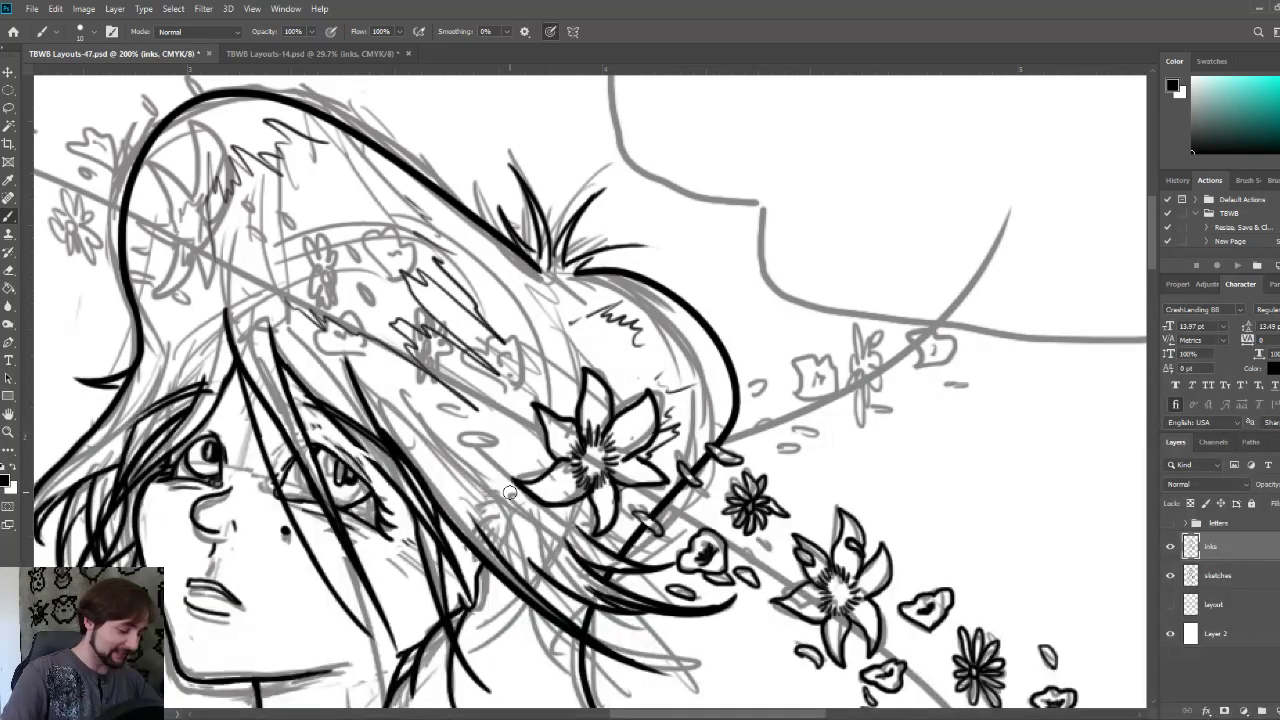
- Erase the stray hair strokes around the sketched blossom up the swirl from the large flower, and ink that ruffled blossom and its centre
{"action": "mouse_move", "coordinate": [564, 446]}
{"action": "left_mouse_down"}
{"action": "mouse_move", "coordinate": [578, 478]}
{"action": "mouse_move", "coordinate": [655, 501]}
{"action": "left_mouse_up"}
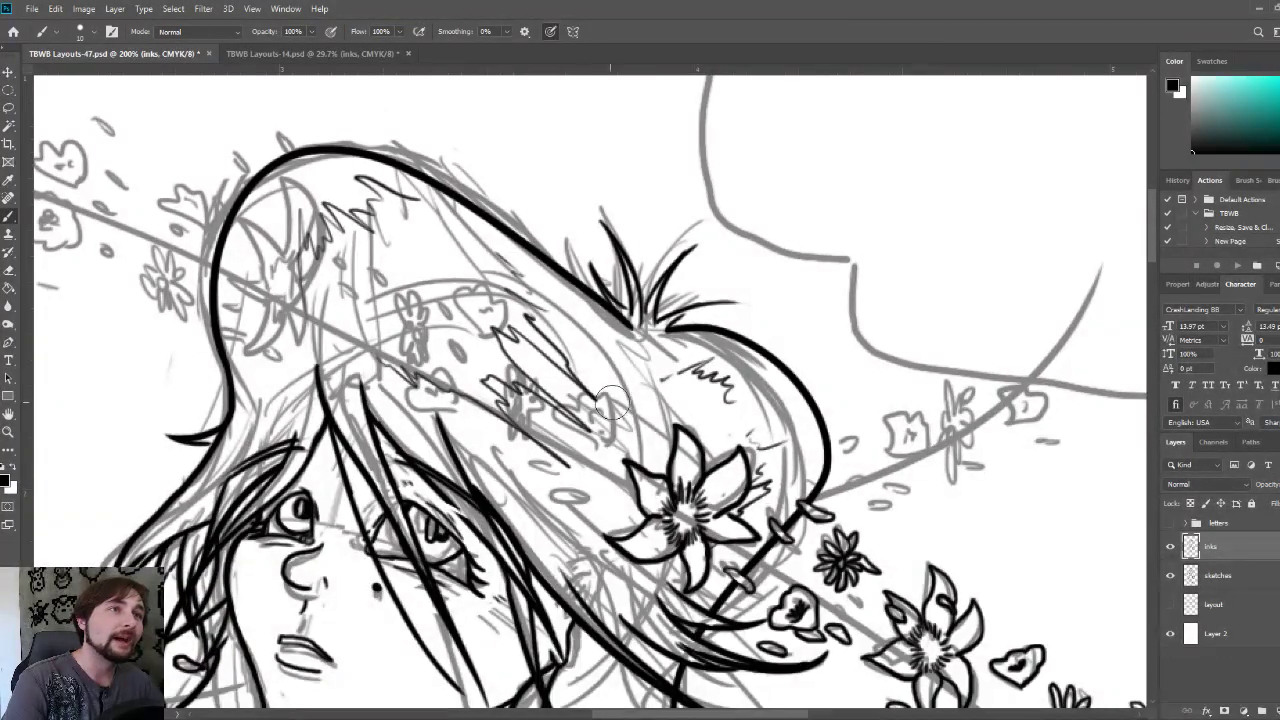
{"action": "left_click_drag", "start_coordinate": [592, 436], "coordinate": [585, 425]}
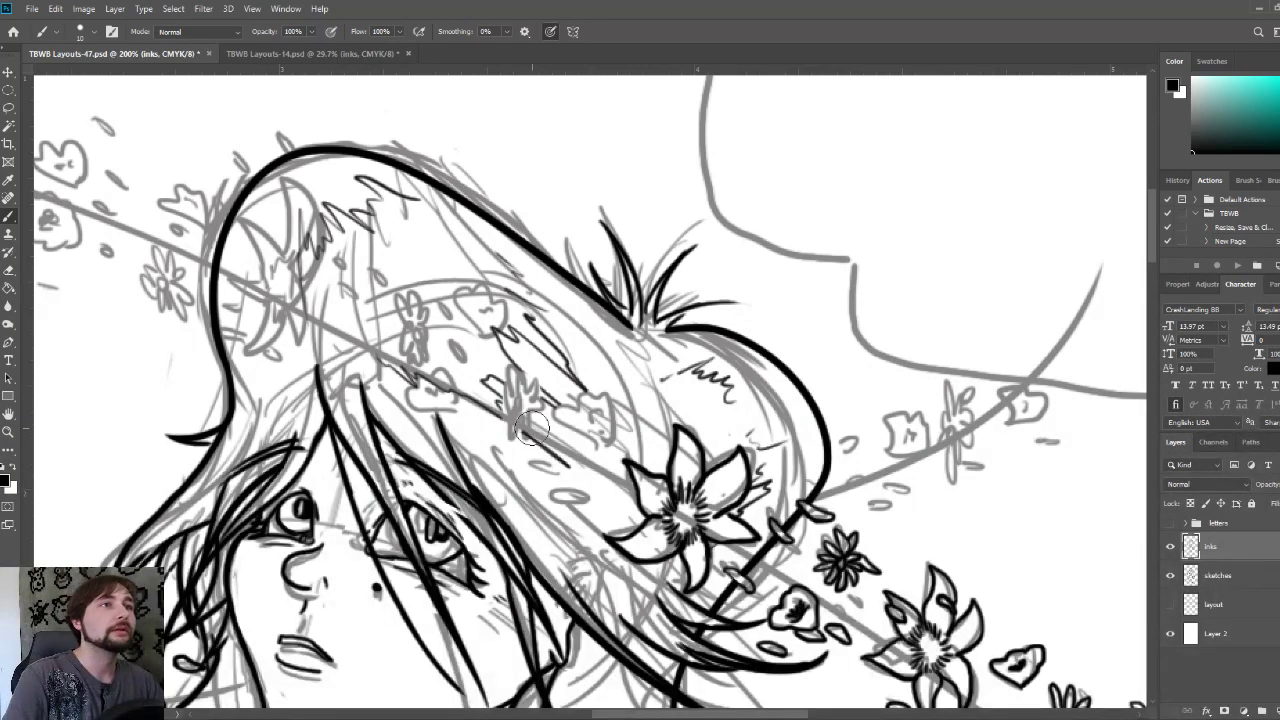
{"action": "key", "text": "bracketleft"}
{"action": "key", "text": "bracketleft"}
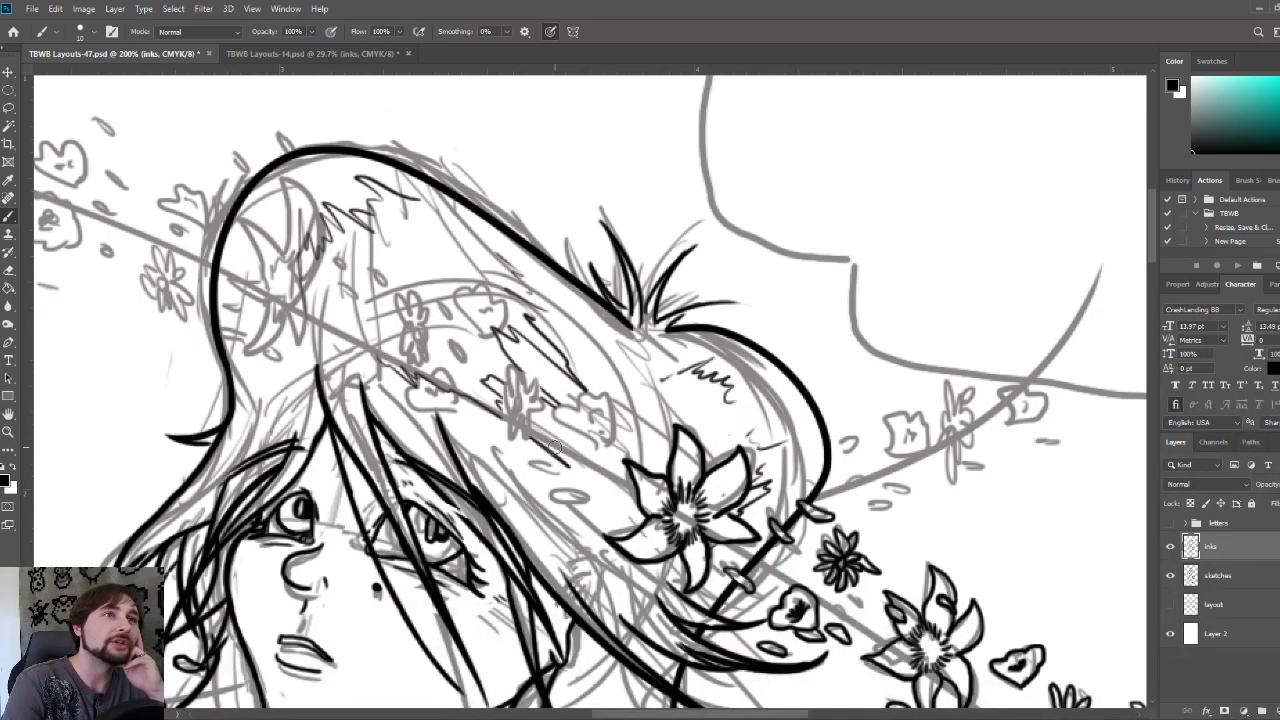
{"action": "mouse_move", "coordinate": [600, 449]}
{"action": "left_mouse_down"}
{"action": "mouse_move", "coordinate": [558, 425]}
{"action": "mouse_move", "coordinate": [573, 401]}
{"action": "mouse_move", "coordinate": [620, 398]}
{"action": "mouse_move", "coordinate": [609, 449]}
{"action": "mouse_move", "coordinate": [597, 445]}
{"action": "mouse_move", "coordinate": [614, 416]}
{"action": "mouse_move", "coordinate": [580, 426]}
{"action": "mouse_move", "coordinate": [605, 405]}
{"action": "left_mouse_up"}
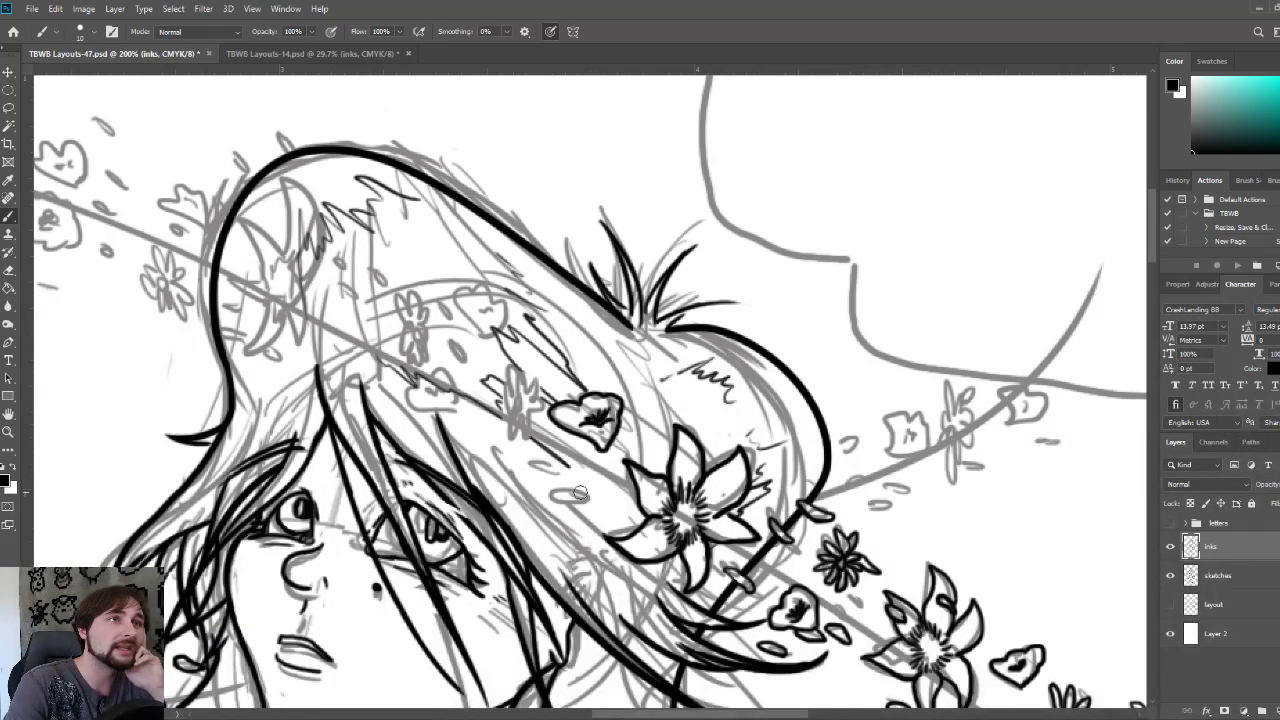
- Ink the two loose petals below the ruffled blossom, the daisy beside it, and a small petal shape behind its upper edge
{"action": "mouse_move", "coordinate": [578, 486]}
{"action": "left_mouse_down"}
{"action": "mouse_move", "coordinate": [552, 496]}
{"action": "mouse_move", "coordinate": [600, 502]}
{"action": "mouse_move", "coordinate": [534, 460]}
{"action": "mouse_move", "coordinate": [566, 468]}
{"action": "left_mouse_up"}
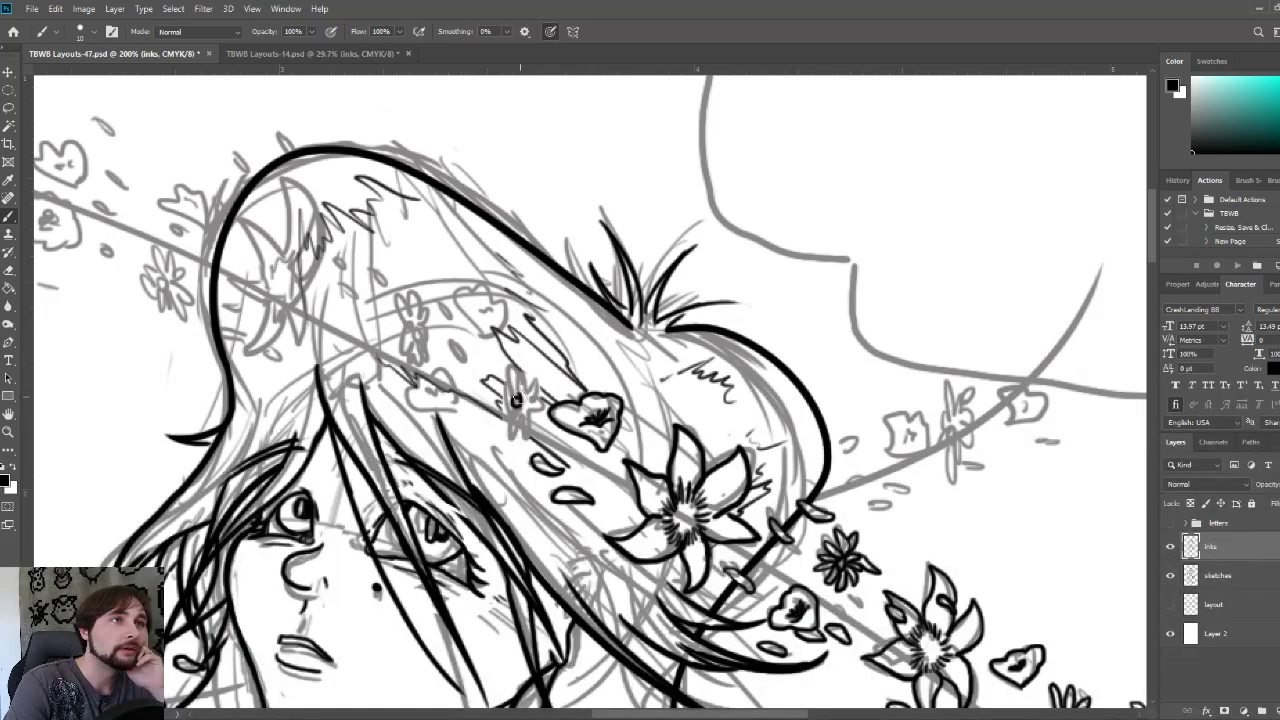
{"action": "mouse_move", "coordinate": [516, 400]}
{"action": "left_mouse_down"}
{"action": "mouse_move", "coordinate": [510, 372]}
{"action": "mouse_move", "coordinate": [522, 378]}
{"action": "mouse_move", "coordinate": [504, 408]}
{"action": "mouse_move", "coordinate": [514, 440]}
{"action": "mouse_move", "coordinate": [520, 420]}
{"action": "mouse_move", "coordinate": [530, 436]}
{"action": "mouse_move", "coordinate": [536, 426]}
{"action": "mouse_move", "coordinate": [538, 392]}
{"action": "mouse_move", "coordinate": [540, 406]}
{"action": "left_mouse_up"}
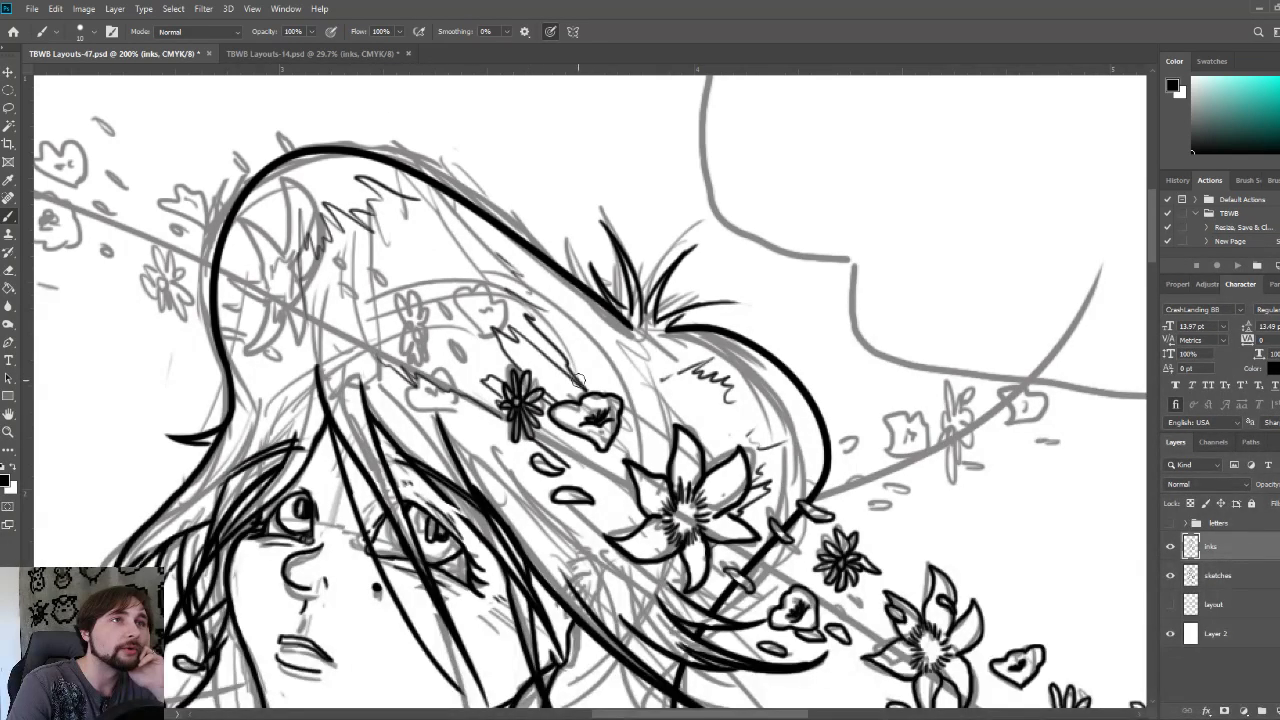
{"action": "mouse_move", "coordinate": [594, 391]}
{"action": "left_mouse_down"}
{"action": "mouse_move", "coordinate": [596, 378]}
{"action": "mouse_move", "coordinate": [626, 393]}
{"action": "left_mouse_up"}
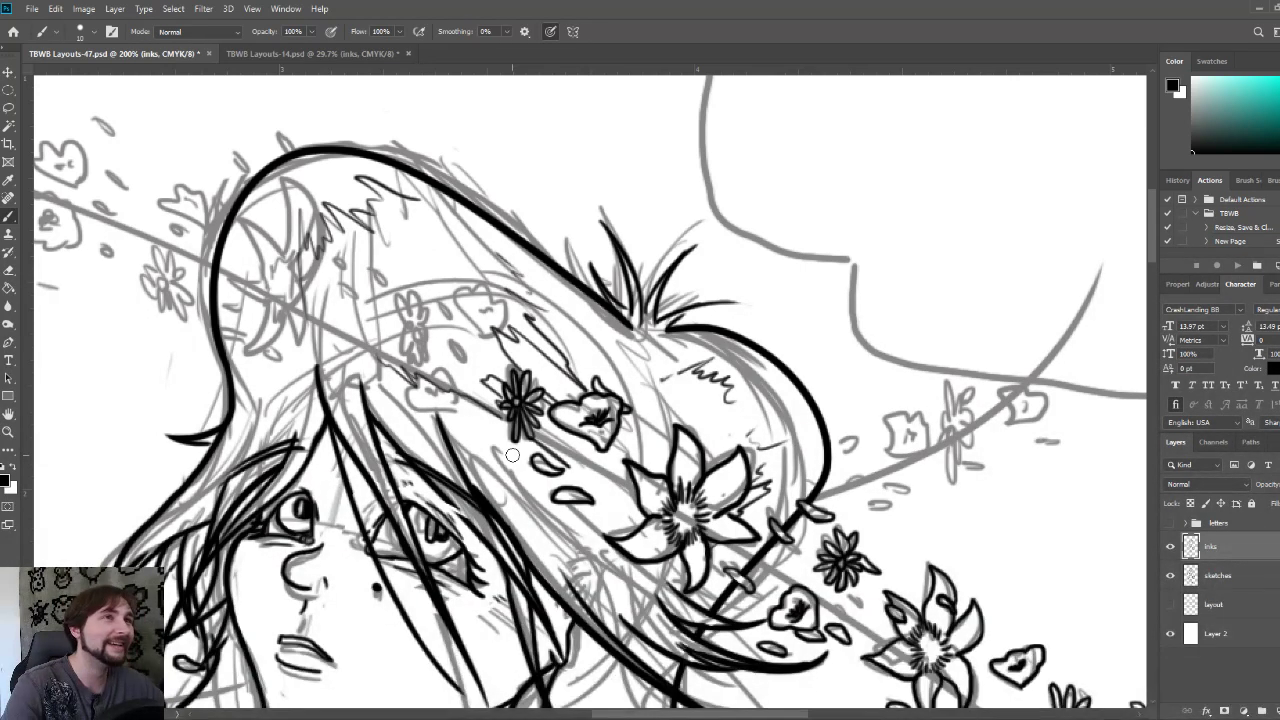
- Erase the overlapping hair strokes and ink the next two ruffled blossoms up the swirl, with the two small petals between them
{"action": "left_click_drag", "start_coordinate": [582, 373], "coordinate": [672, 443]}
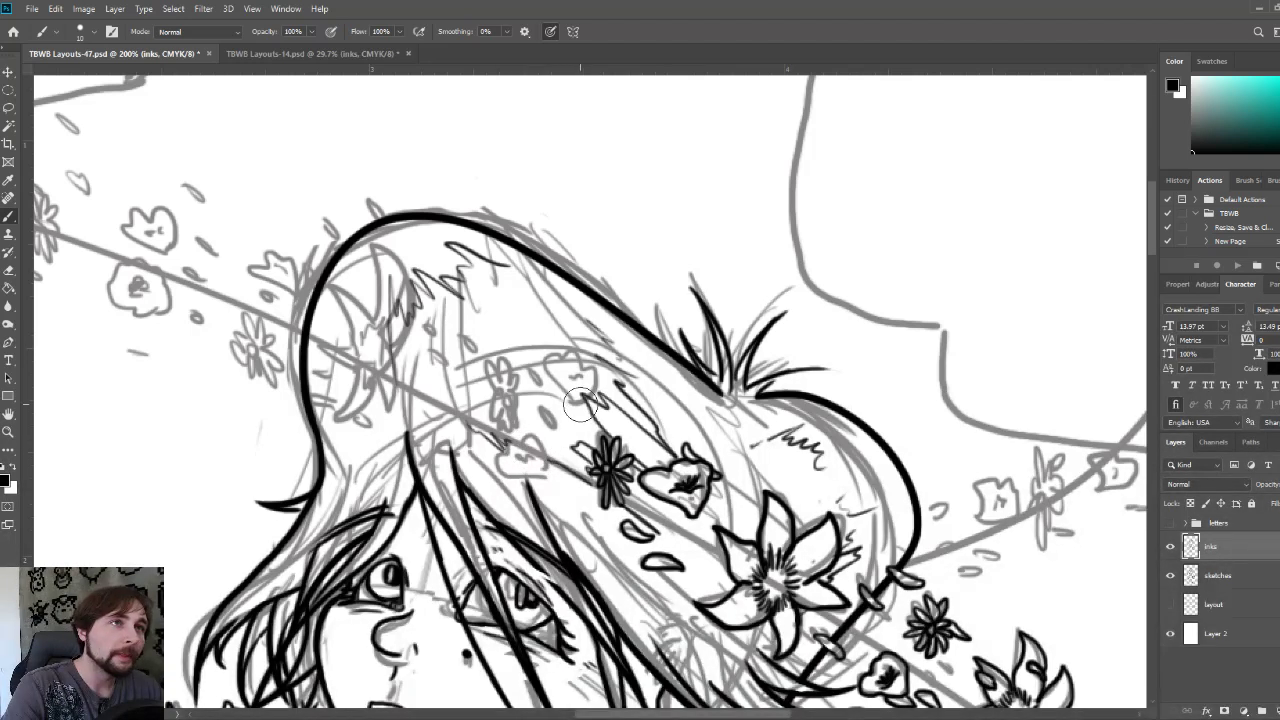
{"action": "key", "text": "bracketleft"}
{"action": "key", "text": "bracketleft"}
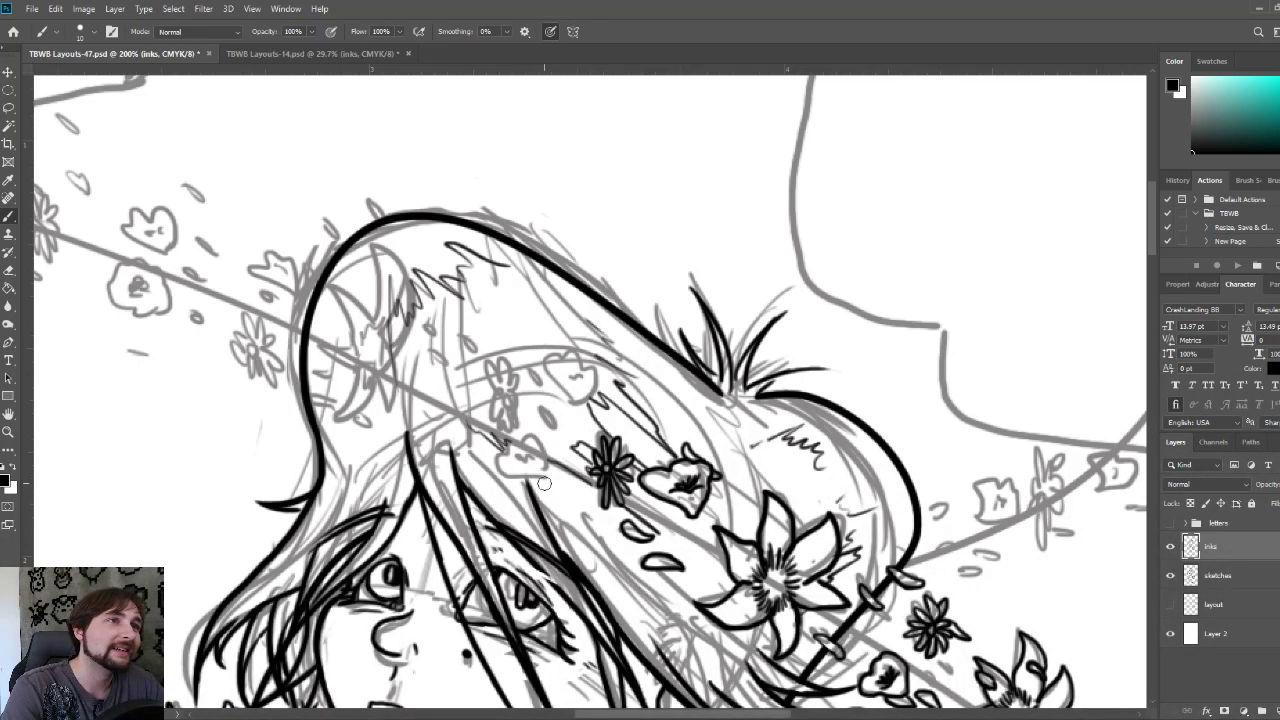
{"action": "mouse_move", "coordinate": [544, 476]}
{"action": "left_mouse_down"}
{"action": "mouse_move", "coordinate": [496, 460]}
{"action": "mouse_move", "coordinate": [538, 432]}
{"action": "left_mouse_up"}
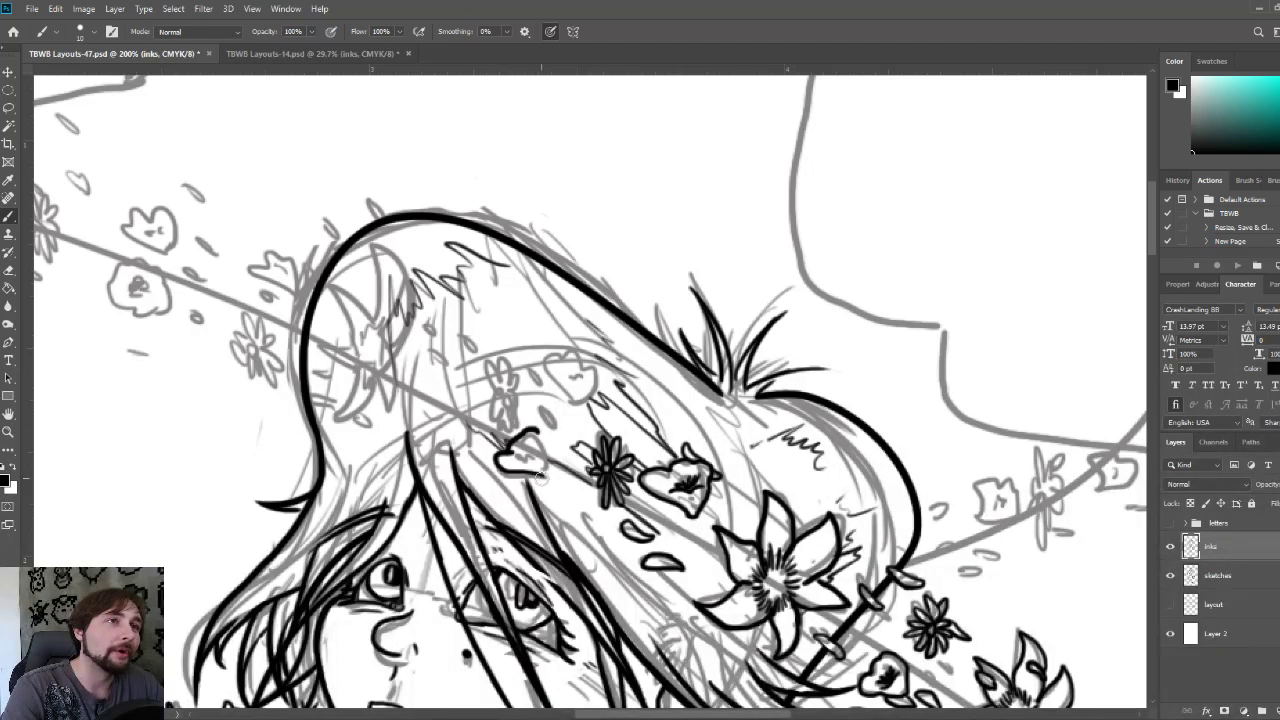
{"action": "mouse_move", "coordinate": [545, 482]}
{"action": "left_mouse_down"}
{"action": "mouse_move", "coordinate": [546, 442]}
{"action": "mouse_move", "coordinate": [524, 437]}
{"action": "mouse_move", "coordinate": [533, 431]}
{"action": "mouse_move", "coordinate": [522, 464]}
{"action": "mouse_move", "coordinate": [559, 397]}
{"action": "mouse_move", "coordinate": [554, 428]}
{"action": "mouse_move", "coordinate": [541, 405]}
{"action": "mouse_move", "coordinate": [559, 429]}
{"action": "mouse_move", "coordinate": [539, 374]}
{"action": "mouse_move", "coordinate": [587, 357]}
{"action": "left_mouse_up"}
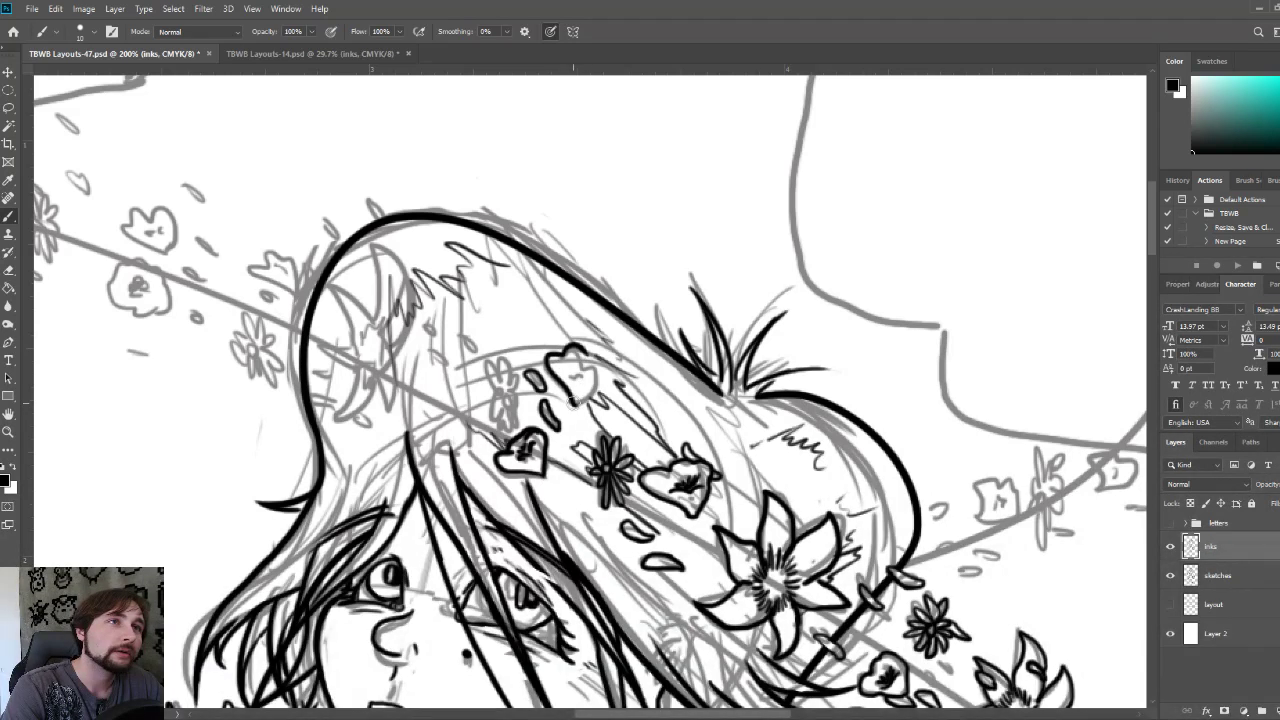
{"action": "mouse_move", "coordinate": [574, 402]}
{"action": "left_mouse_down"}
{"action": "mouse_move", "coordinate": [595, 368]}
{"action": "mouse_move", "coordinate": [585, 356]}
{"action": "mouse_move", "coordinate": [577, 372]}
{"action": "left_mouse_up"}
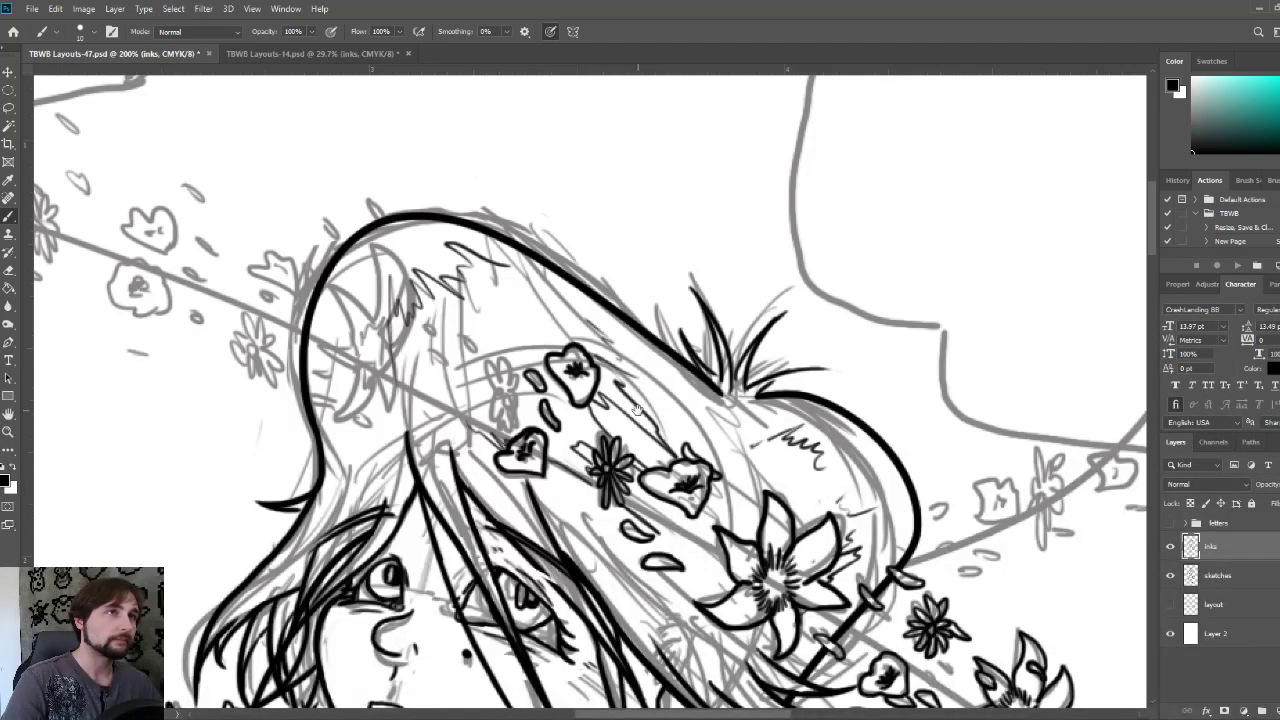
- Ink the daisy beside the two ruffled blossoms, plus the small loose petals leading toward the crown of the head
{"action": "left_click_drag", "start_coordinate": [634, 406], "coordinate": [686, 456]}
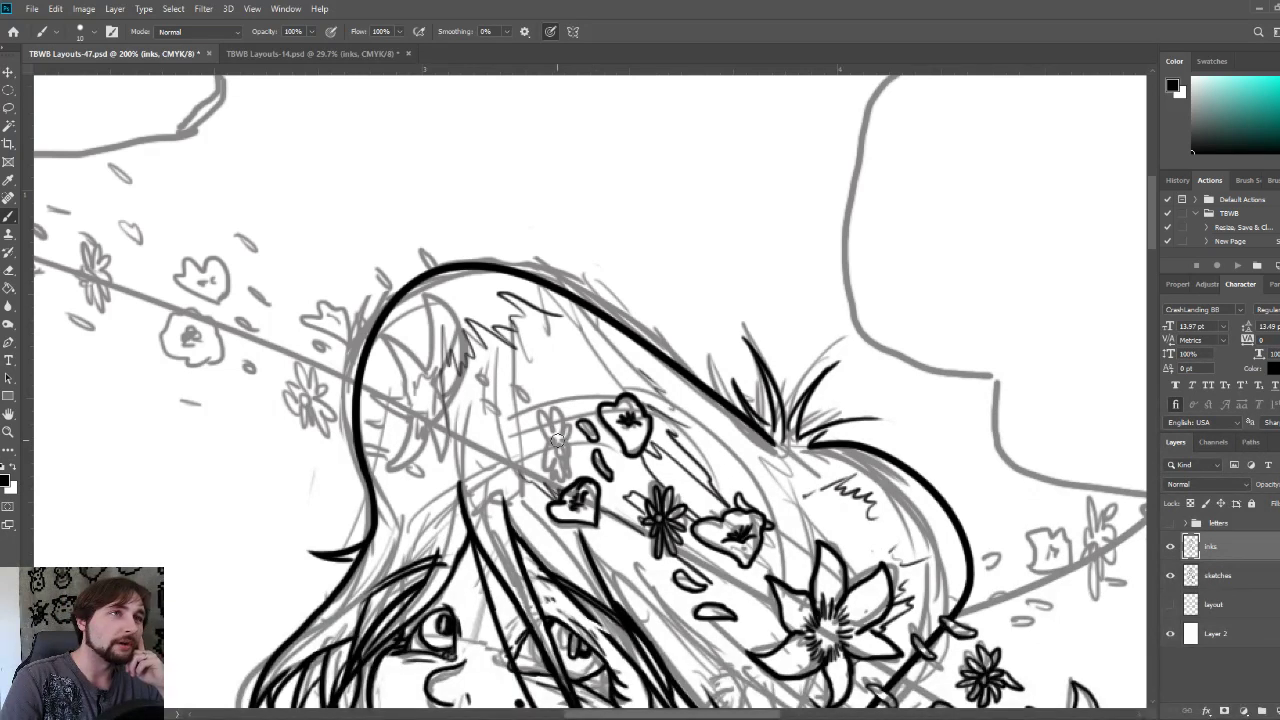
{"action": "mouse_move", "coordinate": [556, 440]}
{"action": "left_mouse_down"}
{"action": "mouse_move", "coordinate": [547, 465]}
{"action": "mouse_move", "coordinate": [557, 447]}
{"action": "mouse_move", "coordinate": [561, 477]}
{"action": "mouse_move", "coordinate": [572, 470]}
{"action": "mouse_move", "coordinate": [562, 418]}
{"action": "mouse_move", "coordinate": [540, 448]}
{"action": "mouse_move", "coordinate": [553, 404]}
{"action": "mouse_move", "coordinate": [560, 413]}
{"action": "left_mouse_up"}
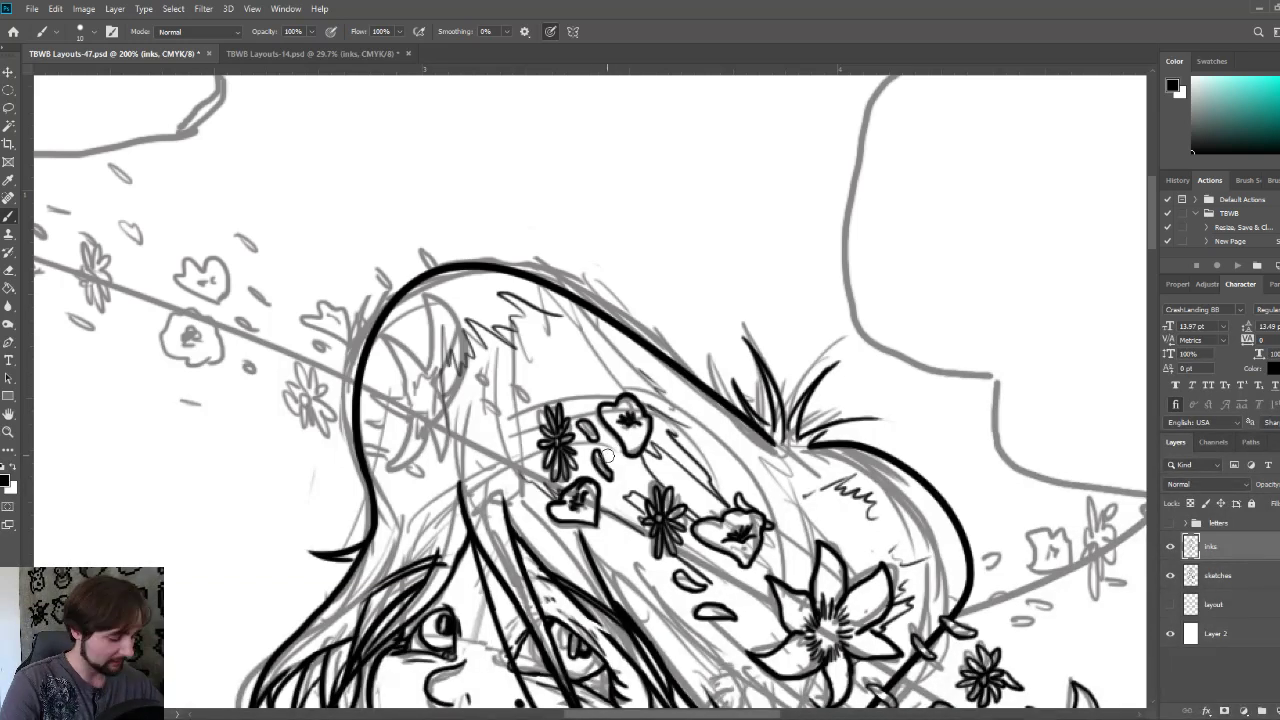
{"action": "mouse_move", "coordinate": [600, 424]}
{"action": "left_mouse_down"}
{"action": "mouse_move", "coordinate": [702, 455]}
{"action": "mouse_move", "coordinate": [717, 489]}
{"action": "left_mouse_up"}
{"action": "mouse_move", "coordinate": [610, 479]}
{"action": "left_mouse_down"}
{"action": "mouse_move", "coordinate": [596, 467]}
{"action": "mouse_move", "coordinate": [649, 469]}
{"action": "mouse_move", "coordinate": [590, 448]}
{"action": "left_mouse_up"}
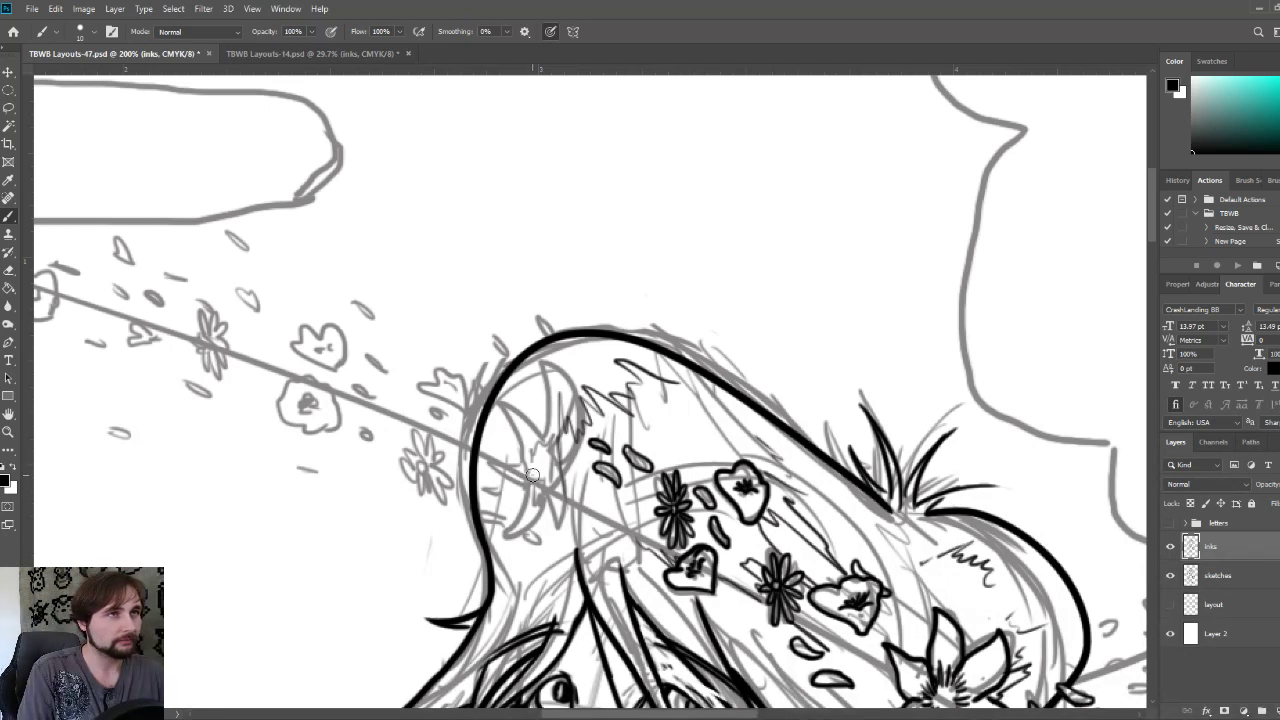
- Ink the stamens and curved pointed petals of the large flower at the crown of the hair
{"action": "mouse_move", "coordinate": [532, 475]}
{"action": "left_mouse_down"}
{"action": "mouse_move", "coordinate": [527, 488]}
{"action": "mouse_move", "coordinate": [544, 488]}
{"action": "mouse_move", "coordinate": [551, 478]}
{"action": "mouse_move", "coordinate": [528, 472]}
{"action": "mouse_move", "coordinate": [530, 460]}
{"action": "mouse_move", "coordinate": [540, 438]}
{"action": "mouse_move", "coordinate": [554, 442]}
{"action": "mouse_move", "coordinate": [560, 472]}
{"action": "mouse_move", "coordinate": [522, 492]}
{"action": "mouse_move", "coordinate": [505, 540]}
{"action": "mouse_move", "coordinate": [548, 498]}
{"action": "mouse_move", "coordinate": [572, 540]}
{"action": "mouse_move", "coordinate": [567, 474]}
{"action": "left_mouse_up"}
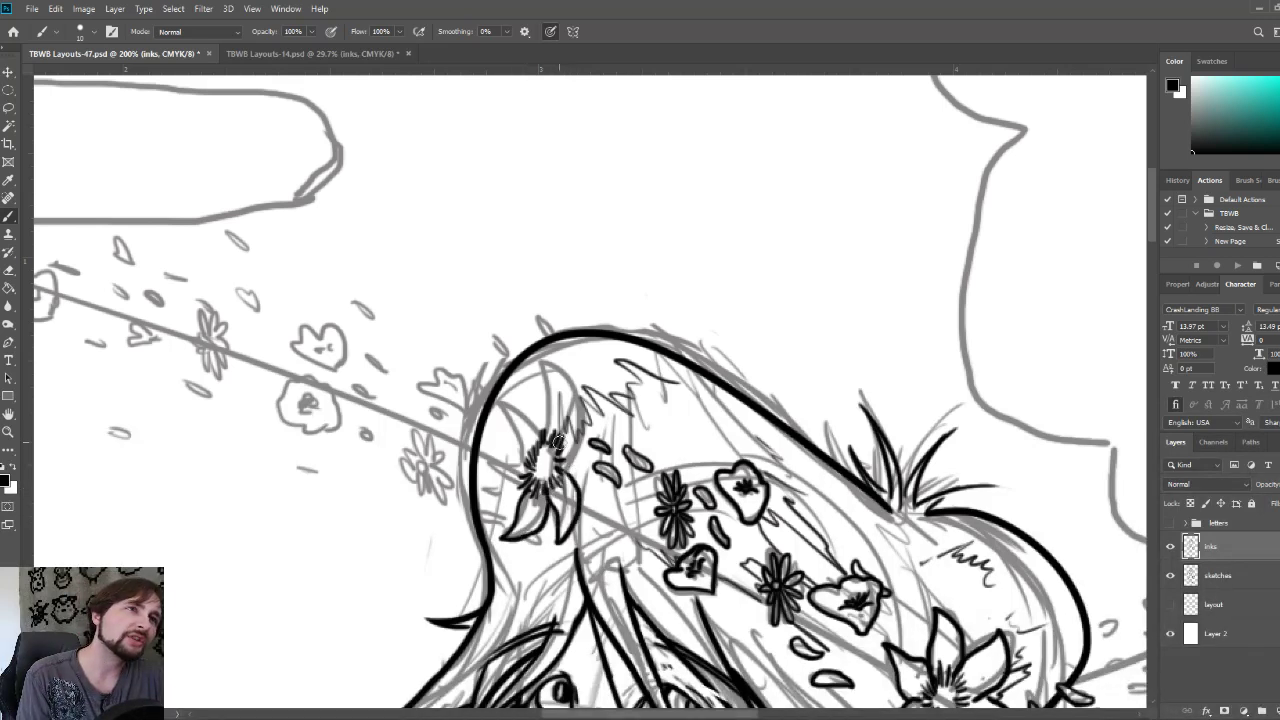
{"action": "mouse_move", "coordinate": [576, 480]}
{"action": "left_mouse_down"}
{"action": "mouse_move", "coordinate": [613, 437]}
{"action": "mouse_move", "coordinate": [569, 456]}
{"action": "mouse_move", "coordinate": [574, 416]}
{"action": "mouse_move", "coordinate": [563, 458]}
{"action": "mouse_move", "coordinate": [579, 424]}
{"action": "mouse_move", "coordinate": [563, 369]}
{"action": "mouse_move", "coordinate": [546, 364]}
{"action": "mouse_move", "coordinate": [539, 438]}
{"action": "mouse_move", "coordinate": [508, 404]}
{"action": "mouse_move", "coordinate": [527, 466]}
{"action": "left_mouse_up"}
{"action": "mouse_move", "coordinate": [498, 475]}
{"action": "left_mouse_down"}
{"action": "mouse_move", "coordinate": [510, 492]}
{"action": "mouse_move", "coordinate": [522, 480]}
{"action": "left_mouse_up"}
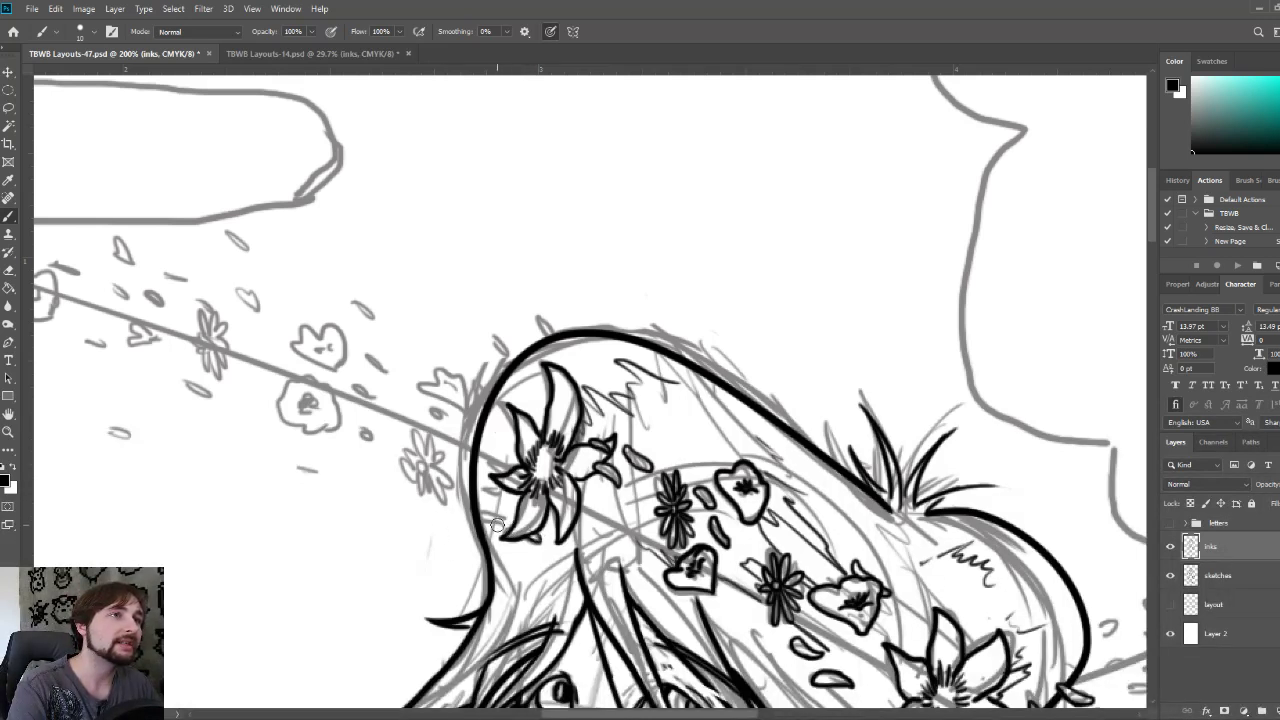
- Ink the small petals crossing the hair's outer contour, and the ruffled blossom with its loose petal just outside the crown
{"action": "mouse_move", "coordinate": [500, 522]}
{"action": "left_mouse_down"}
{"action": "mouse_move", "coordinate": [473, 517]}
{"action": "mouse_move", "coordinate": [501, 521]}
{"action": "left_mouse_up"}
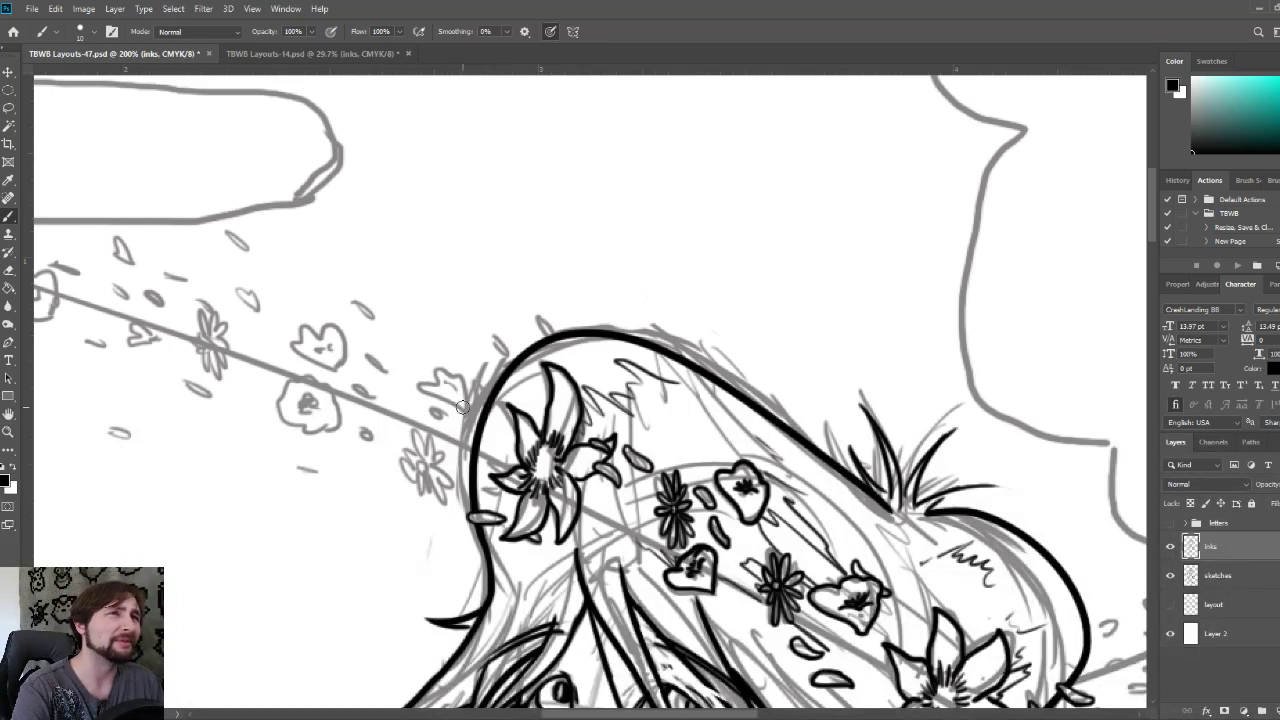
{"action": "mouse_move", "coordinate": [461, 411]}
{"action": "left_mouse_down"}
{"action": "mouse_move", "coordinate": [422, 376]}
{"action": "mouse_move", "coordinate": [470, 390]}
{"action": "mouse_move", "coordinate": [460, 368]}
{"action": "mouse_move", "coordinate": [442, 388]}
{"action": "mouse_move", "coordinate": [454, 385]}
{"action": "left_mouse_up"}
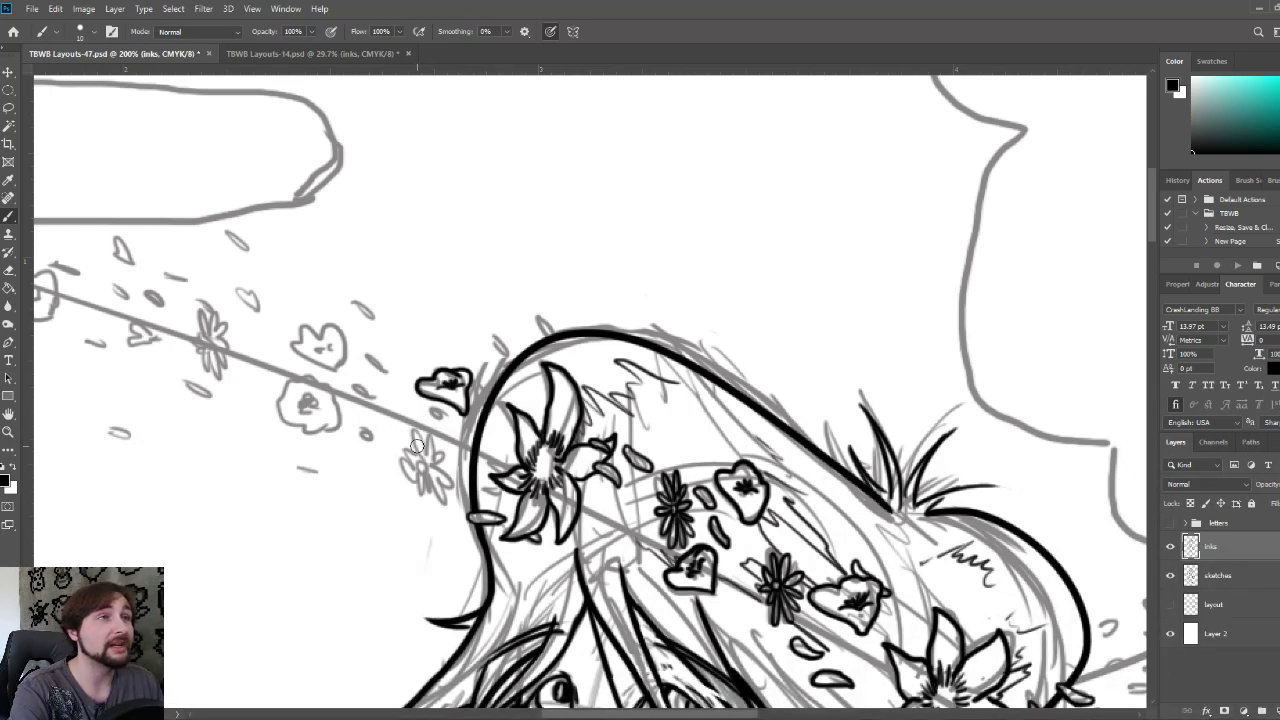
{"action": "left_click_drag", "start_coordinate": [438, 421], "coordinate": [446, 412]}
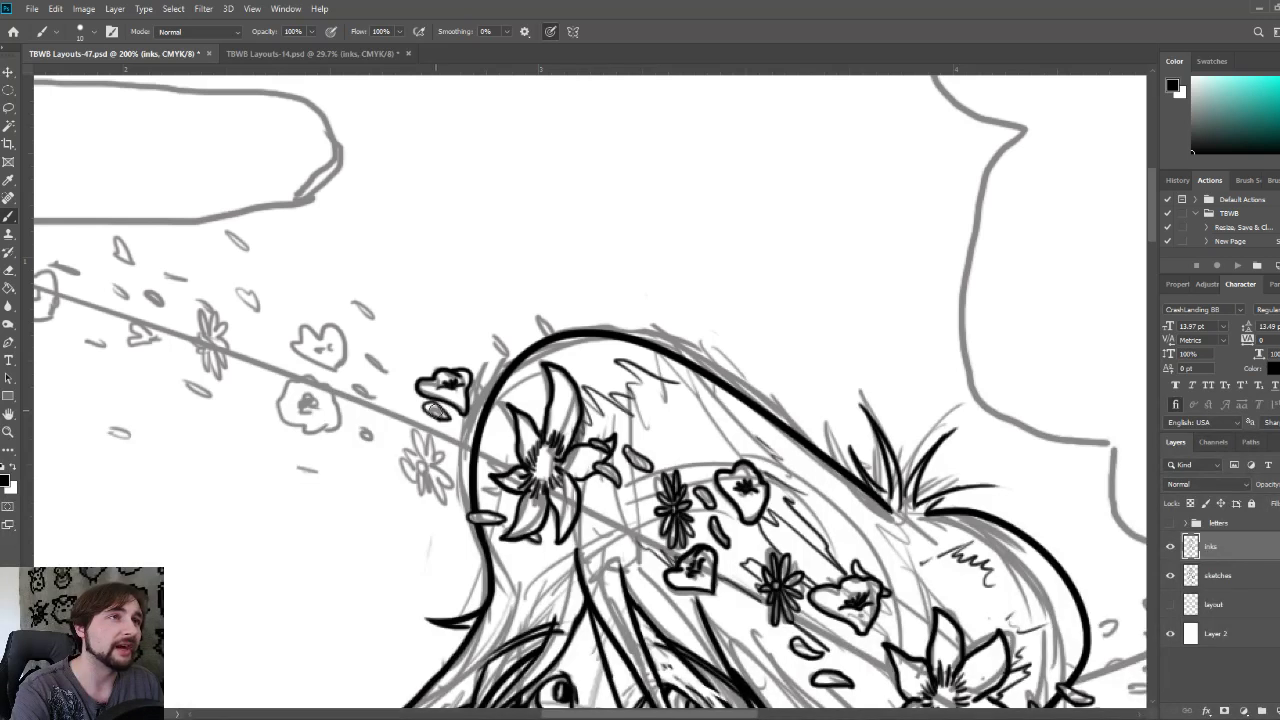
{"action": "mouse_move", "coordinate": [498, 366]}
{"action": "left_mouse_down"}
{"action": "mouse_move", "coordinate": [520, 375]}
{"action": "mouse_move", "coordinate": [508, 378]}
{"action": "left_mouse_up"}
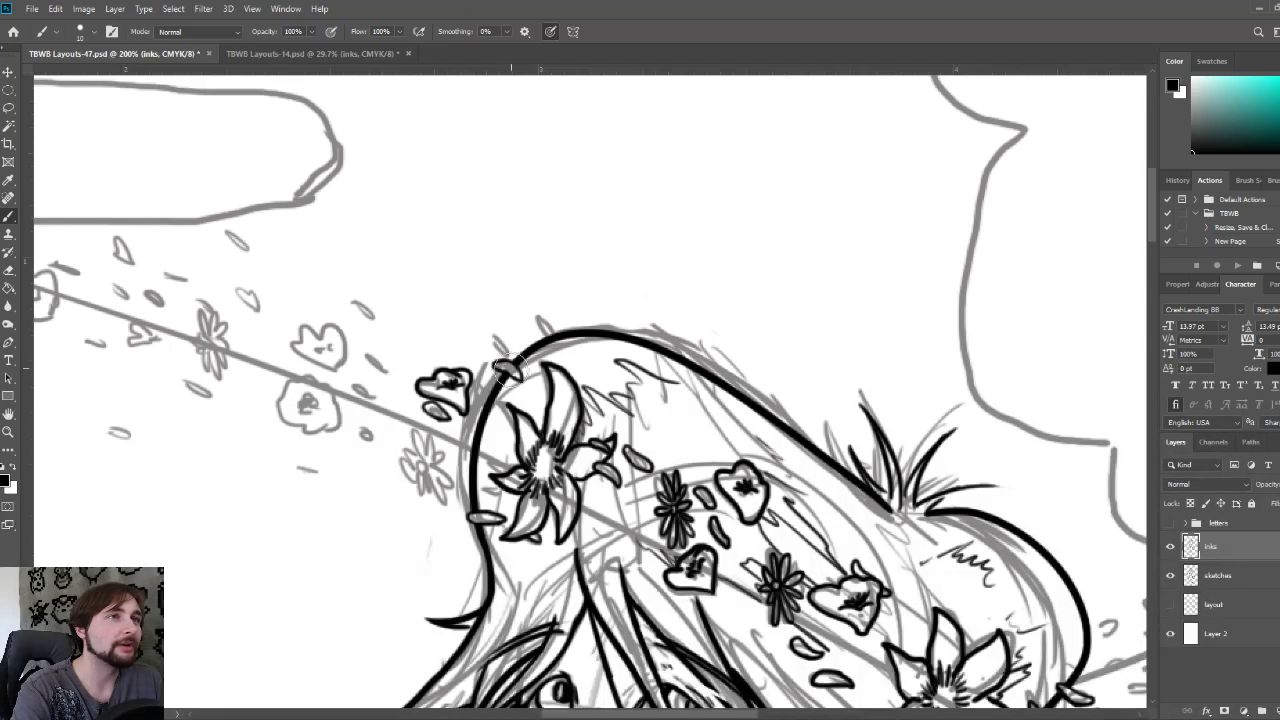
- Ink the daisy just outside the hair contour with a finer brush, and the two loose petals beyond it along the swirl
{"action": "key", "text": "bracketleft"}
{"action": "key", "text": "bracketleft"}
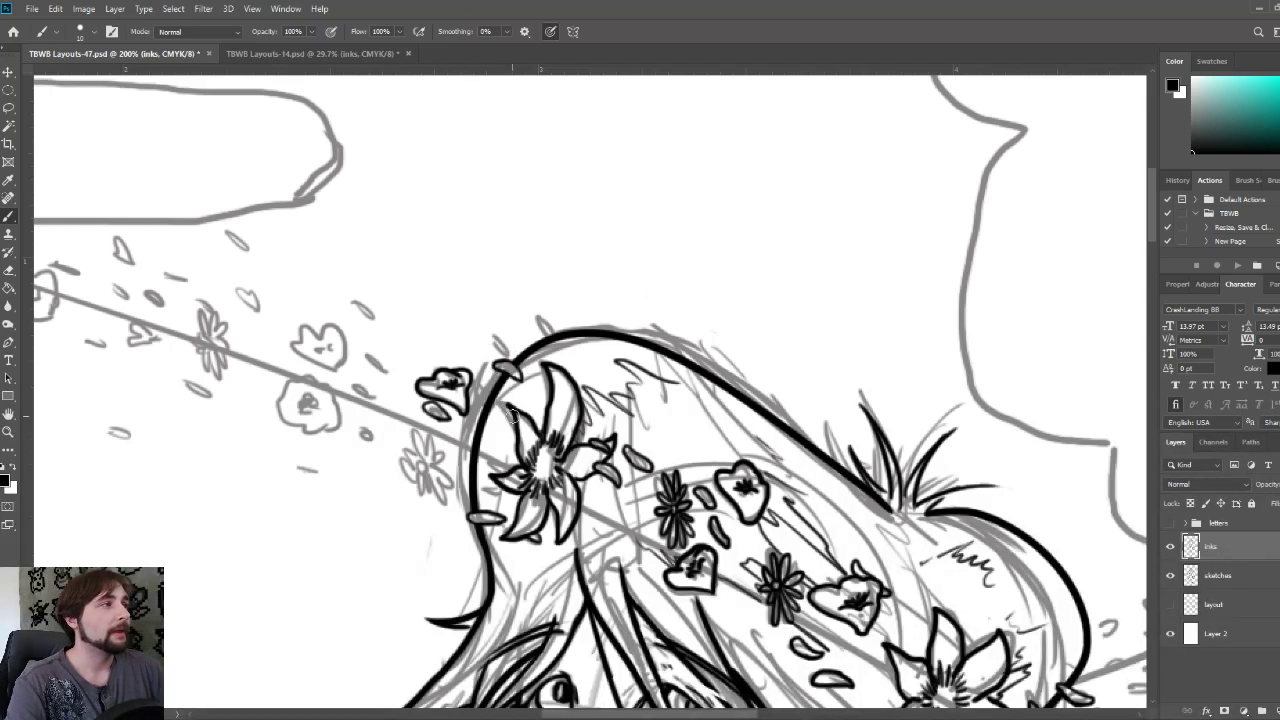
{"action": "left_click", "coordinate": [422, 468]}
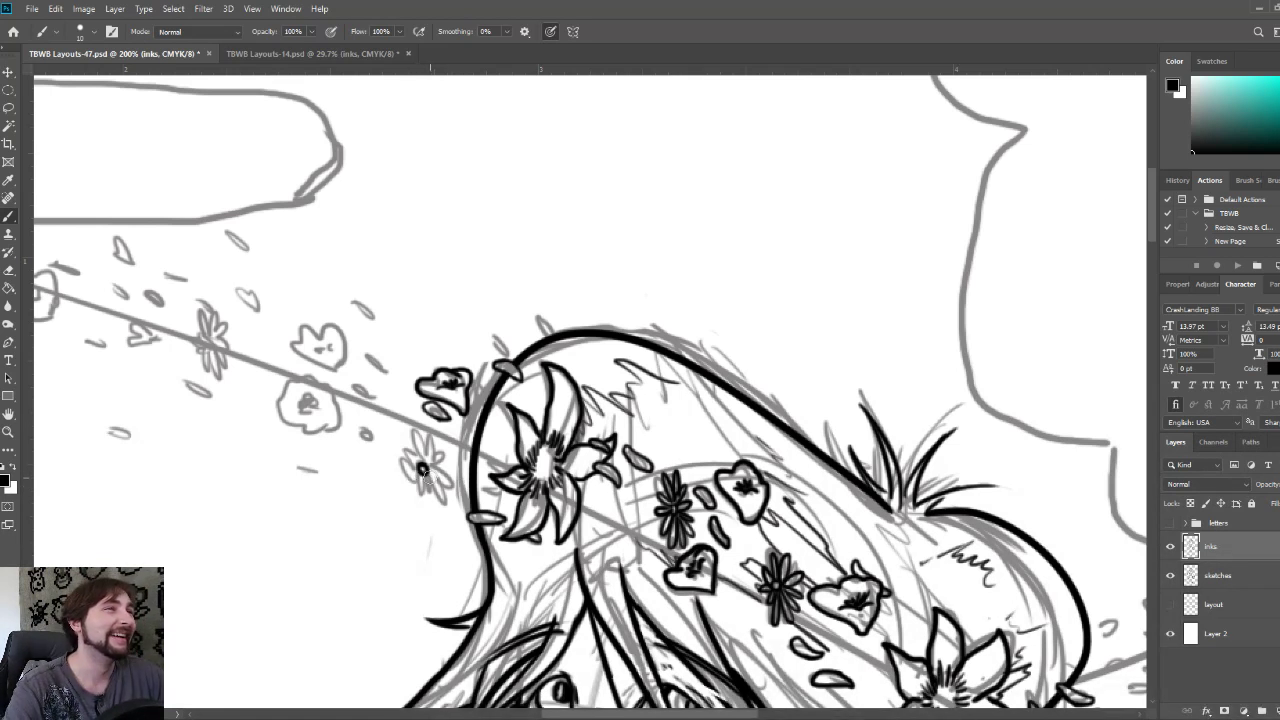
{"action": "mouse_move", "coordinate": [422, 470]}
{"action": "left_mouse_down"}
{"action": "mouse_move", "coordinate": [434, 500]}
{"action": "mouse_move", "coordinate": [422, 468]}
{"action": "mouse_move", "coordinate": [447, 461]}
{"action": "mouse_move", "coordinate": [425, 467]}
{"action": "mouse_move", "coordinate": [437, 453]}
{"action": "mouse_move", "coordinate": [404, 442]}
{"action": "left_mouse_up"}
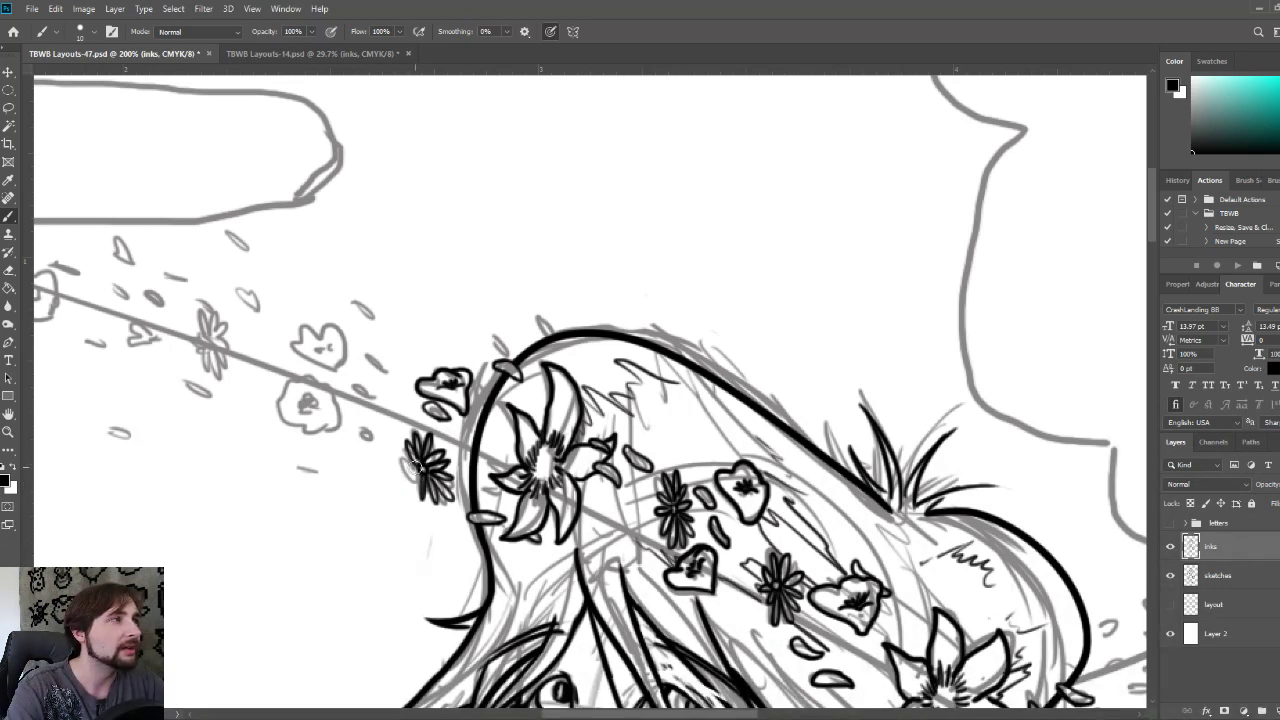
{"action": "left_click_drag", "start_coordinate": [419, 466], "coordinate": [400, 470]}
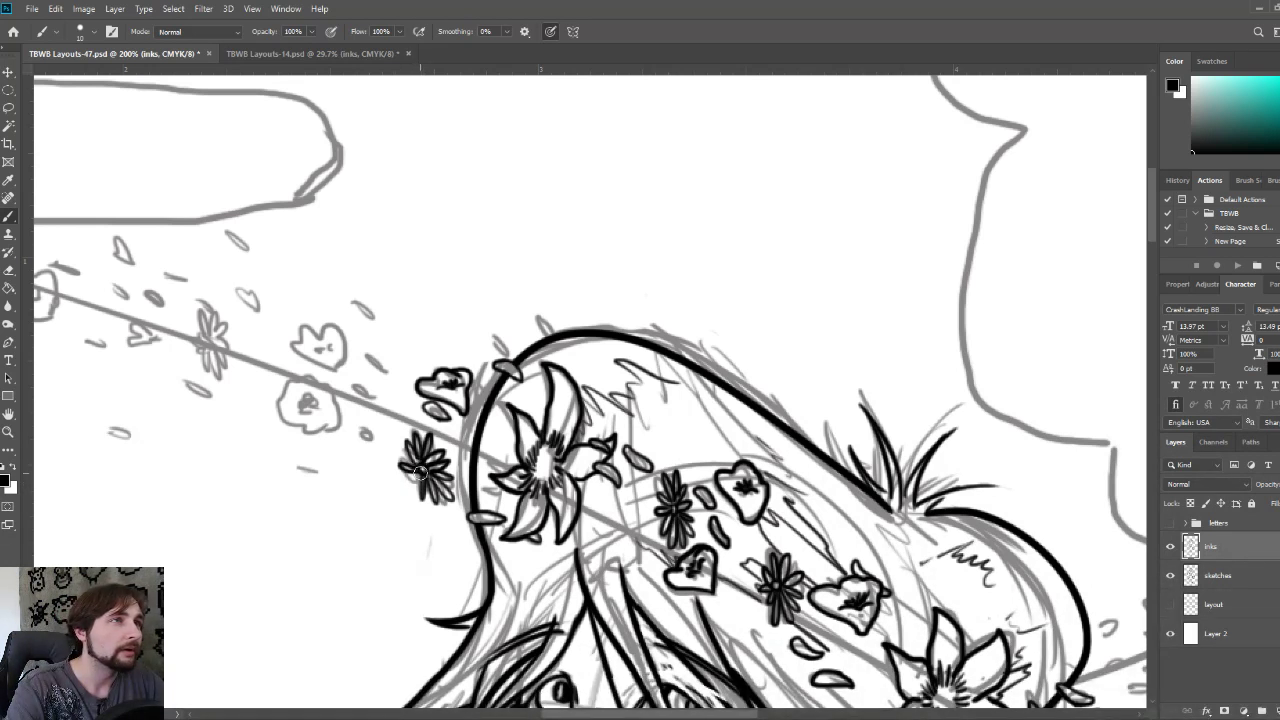
{"action": "left_click_drag", "start_coordinate": [364, 430], "coordinate": [378, 440]}
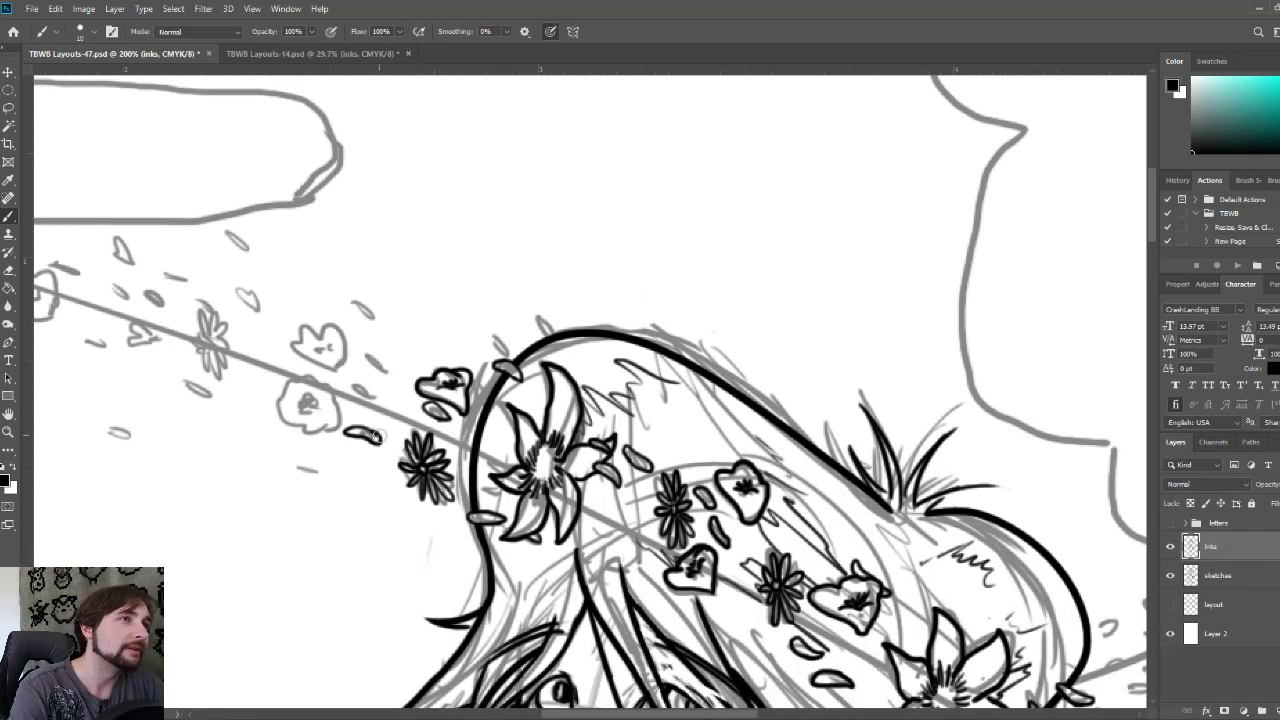
{"action": "left_click_drag", "start_coordinate": [346, 378], "coordinate": [370, 402]}
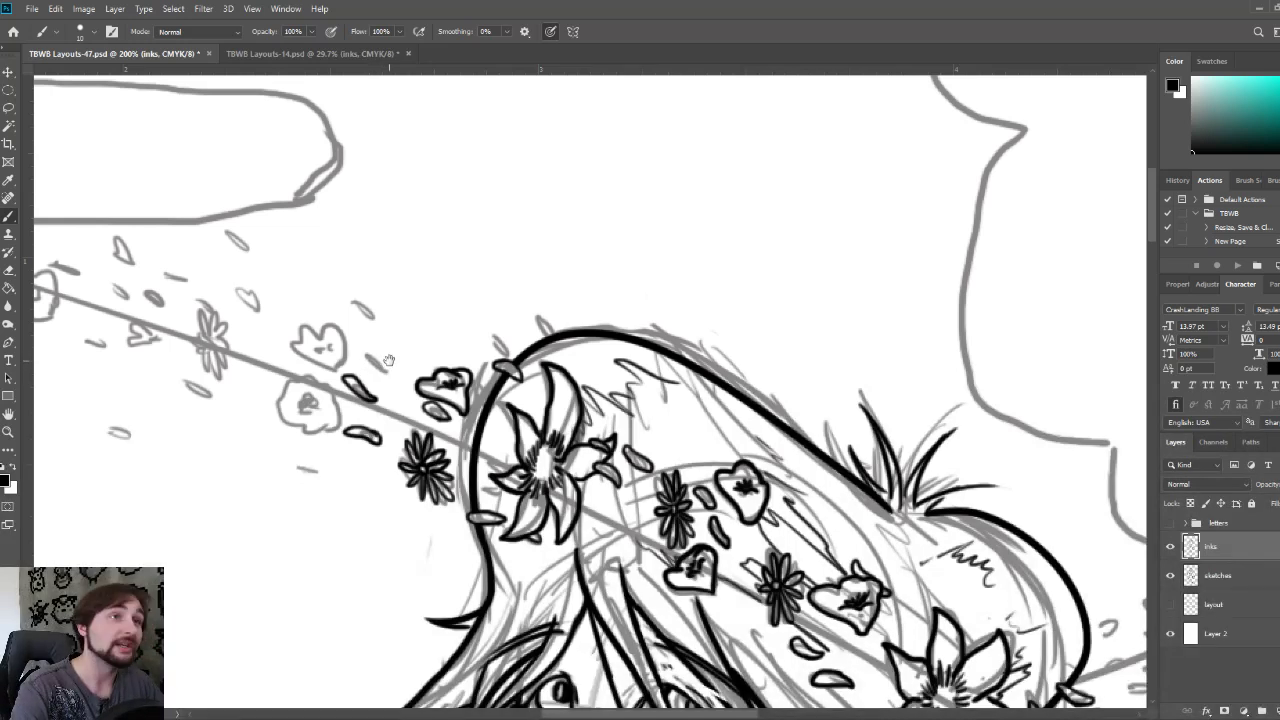
- Ink the pair of ruffled blossoms on either side of the swirl line, with the loose petals above and beside them
{"action": "mouse_move", "coordinate": [362, 343]}
{"action": "left_mouse_down"}
{"action": "mouse_move", "coordinate": [482, 413]}
{"action": "mouse_move", "coordinate": [591, 447]}
{"action": "mouse_move", "coordinate": [551, 469]}
{"action": "mouse_move", "coordinate": [521, 444]}
{"action": "mouse_move", "coordinate": [576, 427]}
{"action": "mouse_move", "coordinate": [588, 449]}
{"action": "mouse_move", "coordinate": [573, 471]}
{"action": "mouse_move", "coordinate": [562, 464]}
{"action": "mouse_move", "coordinate": [573, 452]}
{"action": "mouse_move", "coordinate": [550, 446]}
{"action": "mouse_move", "coordinate": [568, 443]}
{"action": "mouse_move", "coordinate": [564, 456]}
{"action": "mouse_move", "coordinate": [556, 444]}
{"action": "mouse_move", "coordinate": [602, 402]}
{"action": "mouse_move", "coordinate": [626, 474]}
{"action": "left_mouse_up"}
{"action": "left_click_drag", "start_coordinate": [440, 428], "coordinate": [510, 418]}
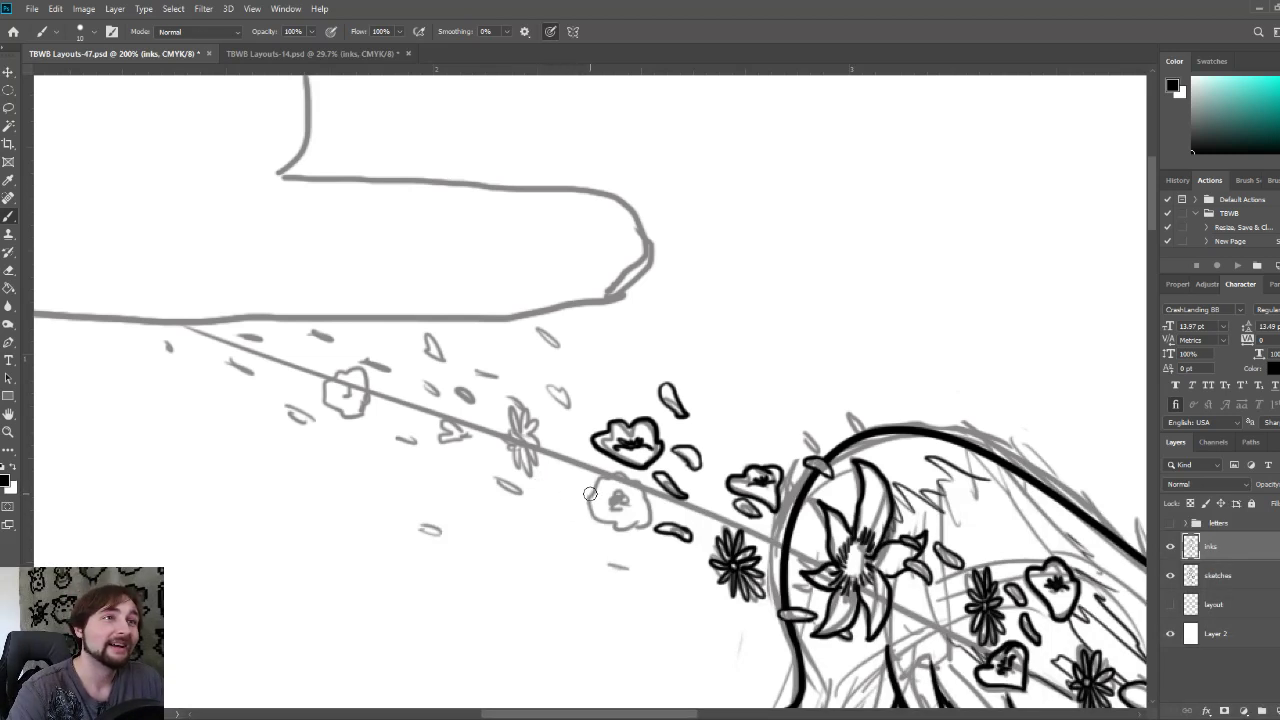
{"action": "mouse_move", "coordinate": [592, 487]}
{"action": "left_mouse_down"}
{"action": "mouse_move", "coordinate": [600, 527]}
{"action": "mouse_move", "coordinate": [645, 522]}
{"action": "mouse_move", "coordinate": [651, 492]}
{"action": "mouse_move", "coordinate": [618, 470]}
{"action": "mouse_move", "coordinate": [591, 479]}
{"action": "mouse_move", "coordinate": [622, 499]}
{"action": "left_mouse_up"}
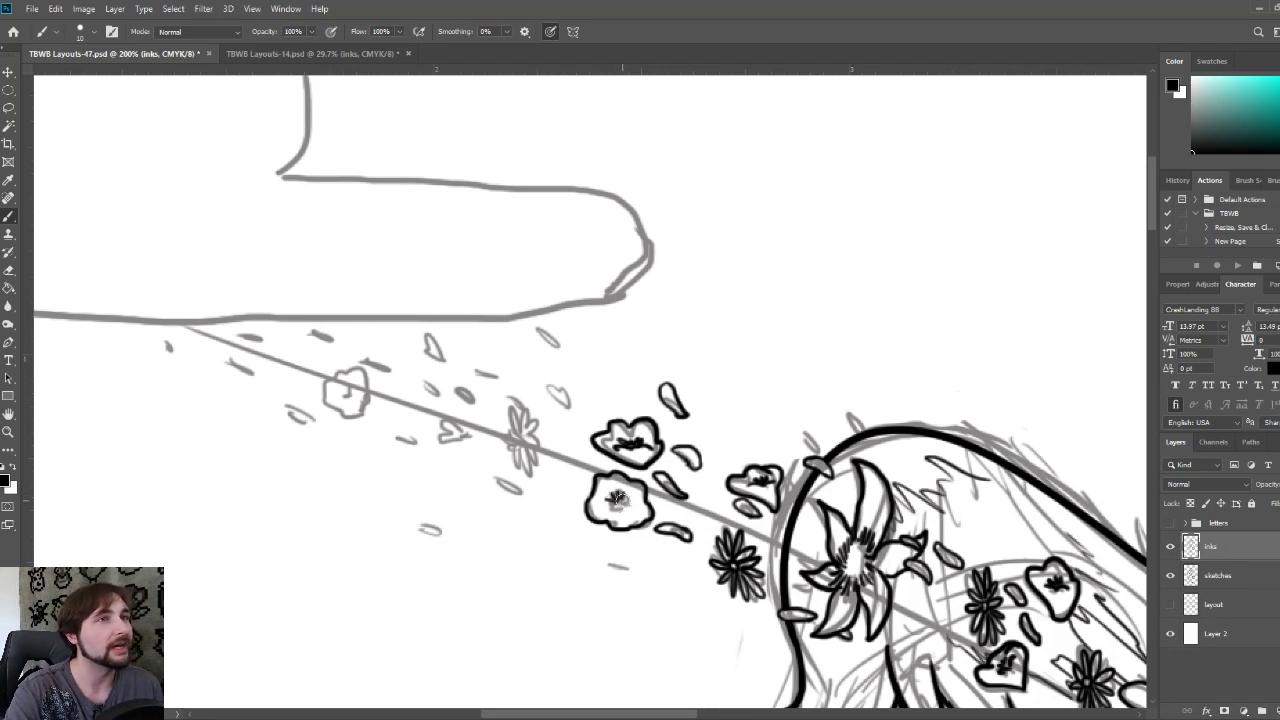
{"action": "left_click_drag", "start_coordinate": [612, 498], "coordinate": [624, 500]}
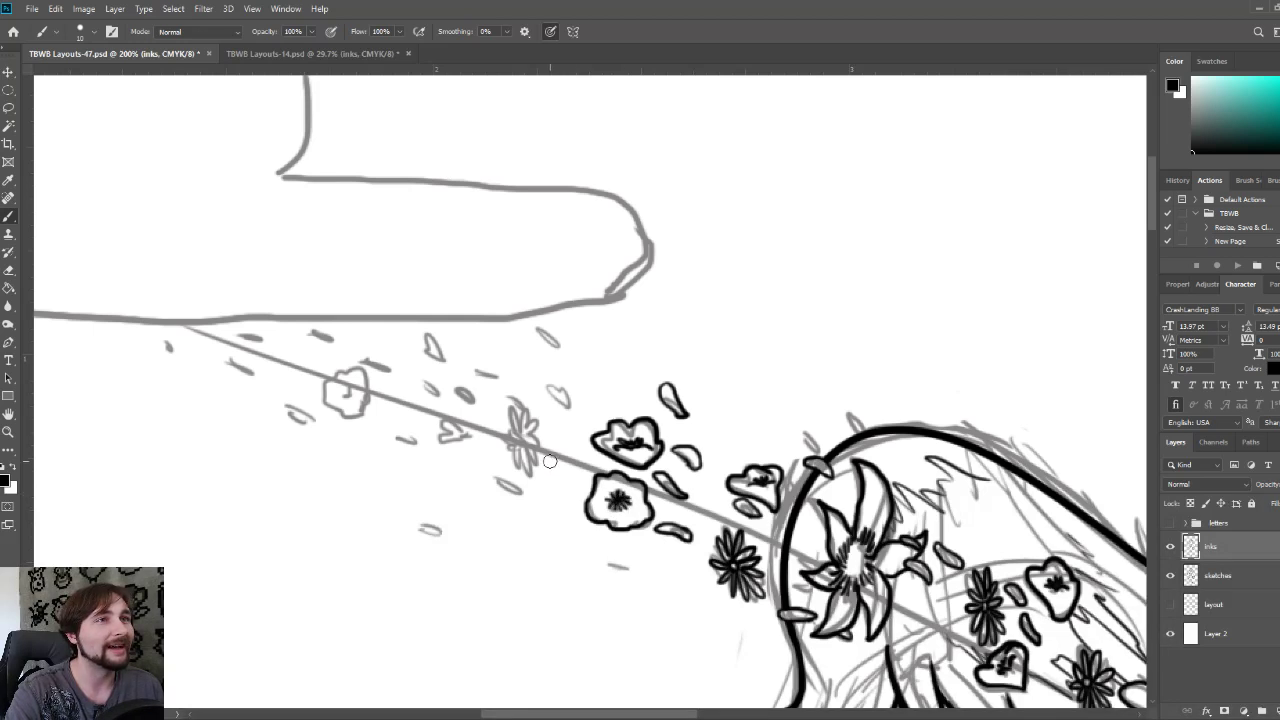
- Ink the daisy crossing the swirl line beyond the ruffled blossom pair, with the loose petals below and above it
{"action": "mouse_move", "coordinate": [524, 489]}
{"action": "left_mouse_down"}
{"action": "mouse_move", "coordinate": [496, 478]}
{"action": "mouse_move", "coordinate": [514, 494]}
{"action": "mouse_move", "coordinate": [508, 474]}
{"action": "mouse_move", "coordinate": [619, 477]}
{"action": "left_mouse_up"}
{"action": "mouse_move", "coordinate": [488, 548]}
{"action": "left_mouse_down"}
{"action": "mouse_move", "coordinate": [510, 554]}
{"action": "mouse_move", "coordinate": [486, 540]}
{"action": "left_mouse_up"}
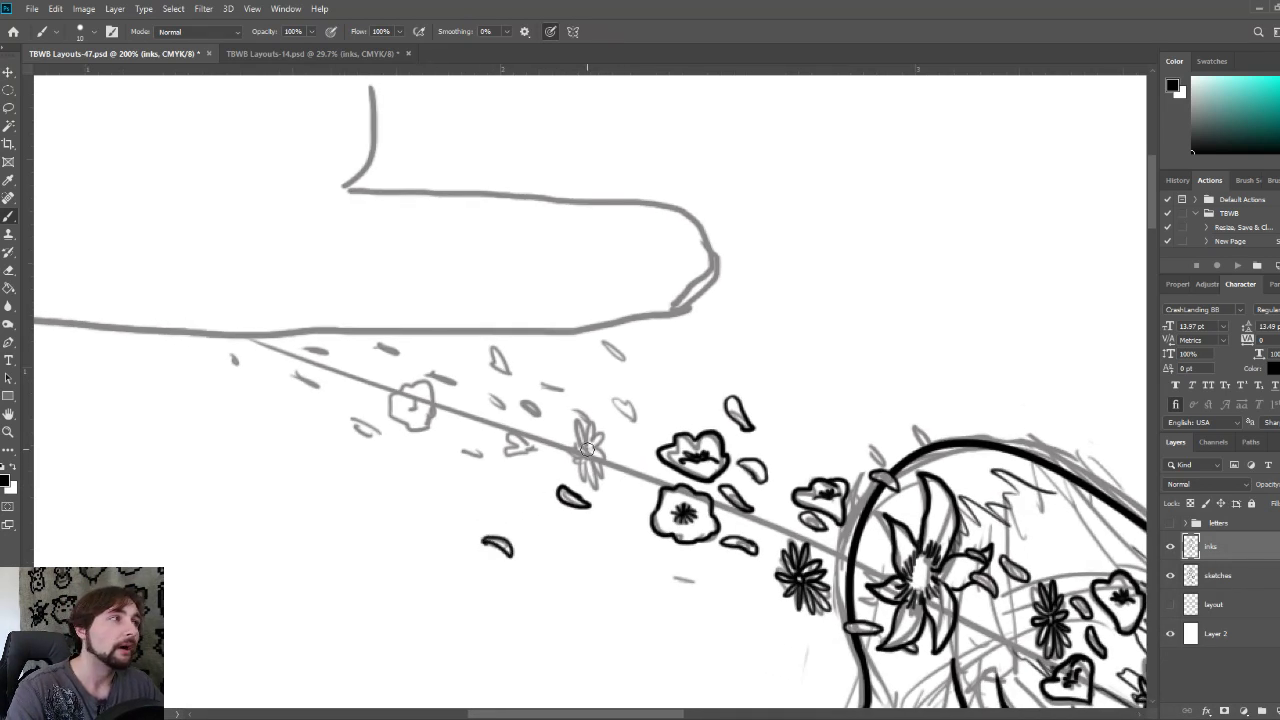
{"action": "mouse_move", "coordinate": [587, 449]}
{"action": "left_mouse_down"}
{"action": "mouse_move", "coordinate": [586, 461]}
{"action": "mouse_move", "coordinate": [587, 450]}
{"action": "left_mouse_up"}
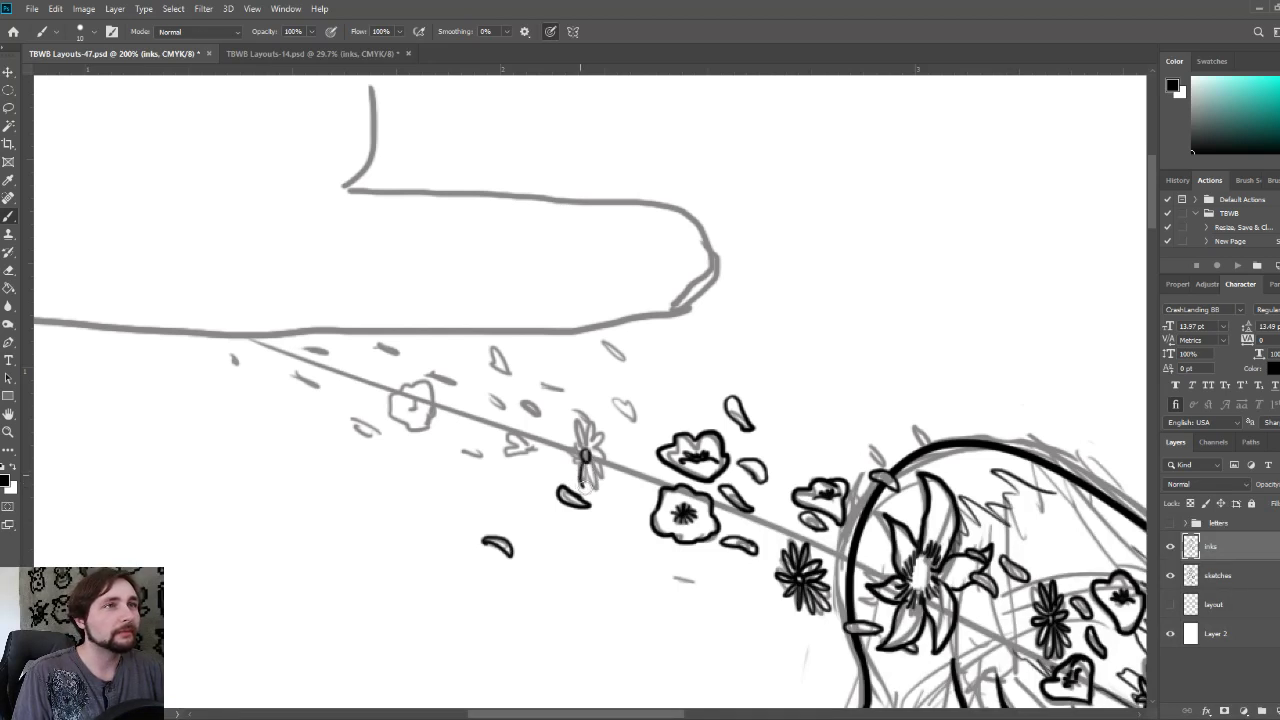
{"action": "left_click_drag", "start_coordinate": [587, 462], "coordinate": [600, 492]}
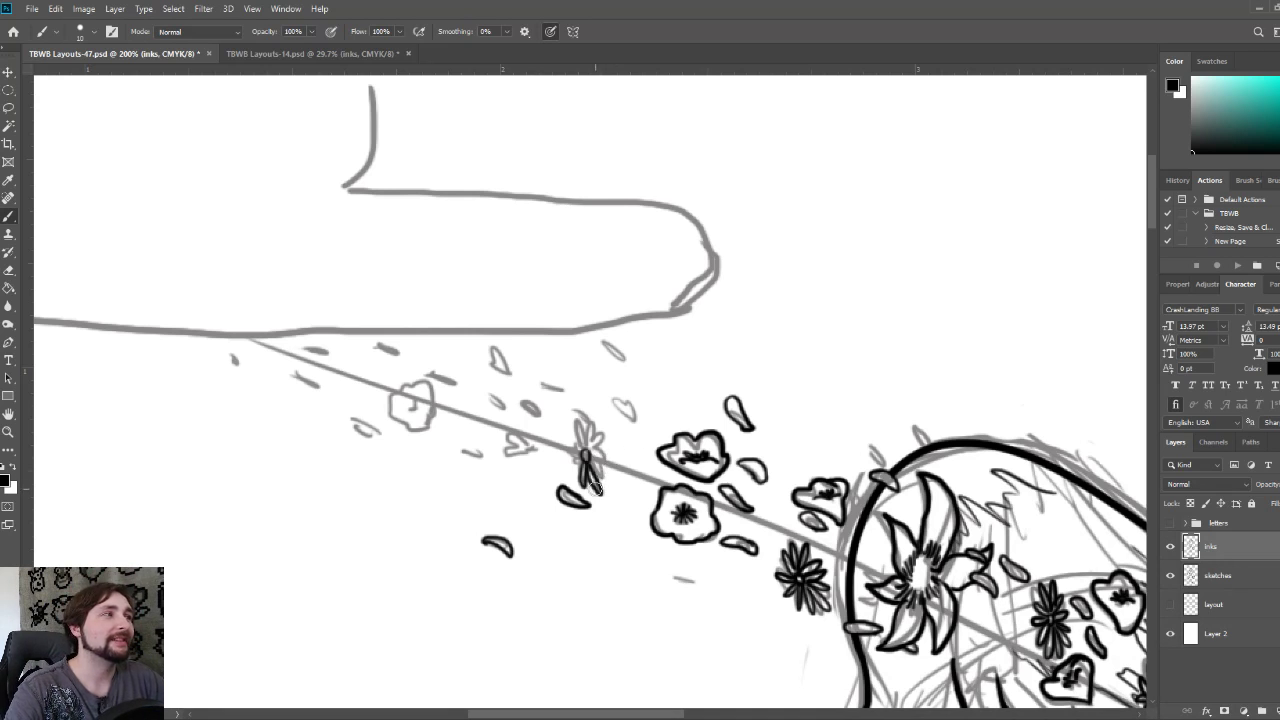
{"action": "mouse_move", "coordinate": [590, 462]}
{"action": "left_mouse_down"}
{"action": "mouse_move", "coordinate": [612, 480]}
{"action": "mouse_move", "coordinate": [590, 458]}
{"action": "mouse_move", "coordinate": [605, 436]}
{"action": "mouse_move", "coordinate": [577, 420]}
{"action": "mouse_move", "coordinate": [567, 434]}
{"action": "mouse_move", "coordinate": [622, 397]}
{"action": "mouse_move", "coordinate": [632, 424]}
{"action": "left_mouse_up"}
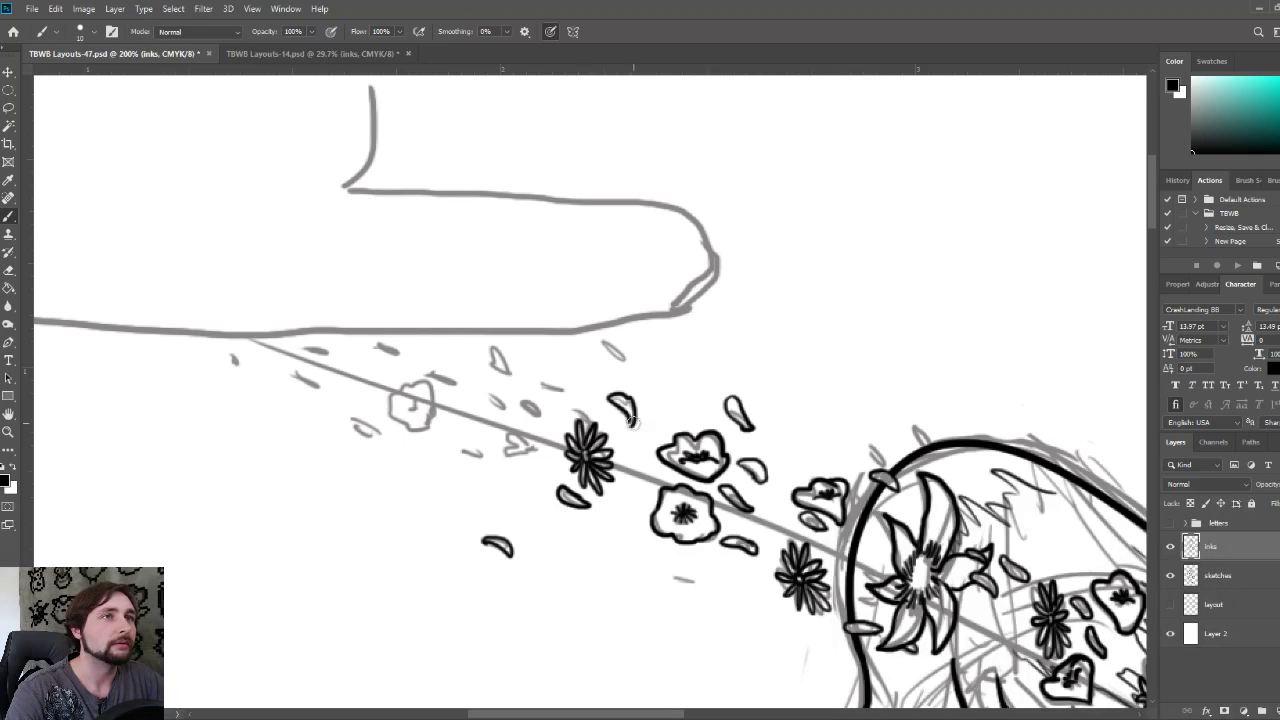
{"action": "mouse_move", "coordinate": [616, 360]}
{"action": "left_mouse_down"}
{"action": "mouse_move", "coordinate": [603, 338]}
{"action": "mouse_move", "coordinate": [626, 358]}
{"action": "left_mouse_up"}
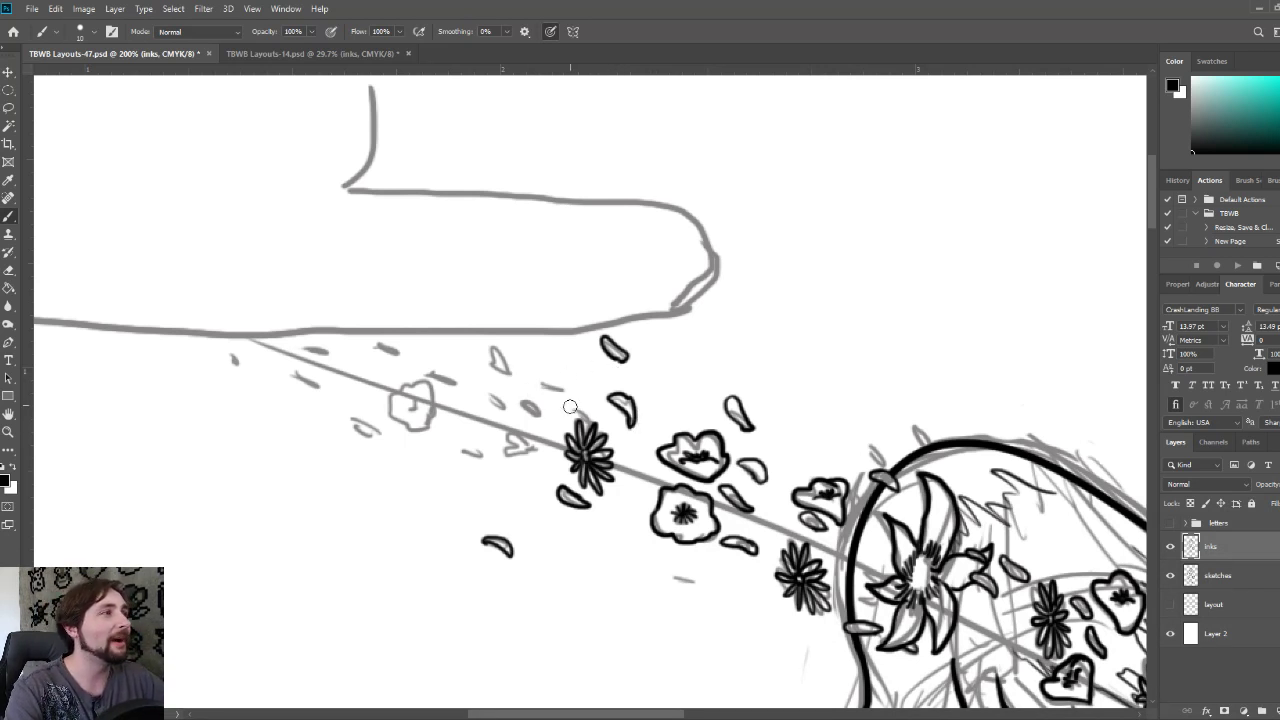
- Ink the ruffled blossom and small petal cluster near the swirl's far end, plus the loose petals around them
{"action": "mouse_move", "coordinate": [520, 420]}
{"action": "left_mouse_down"}
{"action": "mouse_move", "coordinate": [602, 442]}
{"action": "mouse_move", "coordinate": [582, 472]}
{"action": "mouse_move", "coordinate": [600, 462]}
{"action": "mouse_move", "coordinate": [590, 456]}
{"action": "mouse_move", "coordinate": [606, 470]}
{"action": "left_mouse_up"}
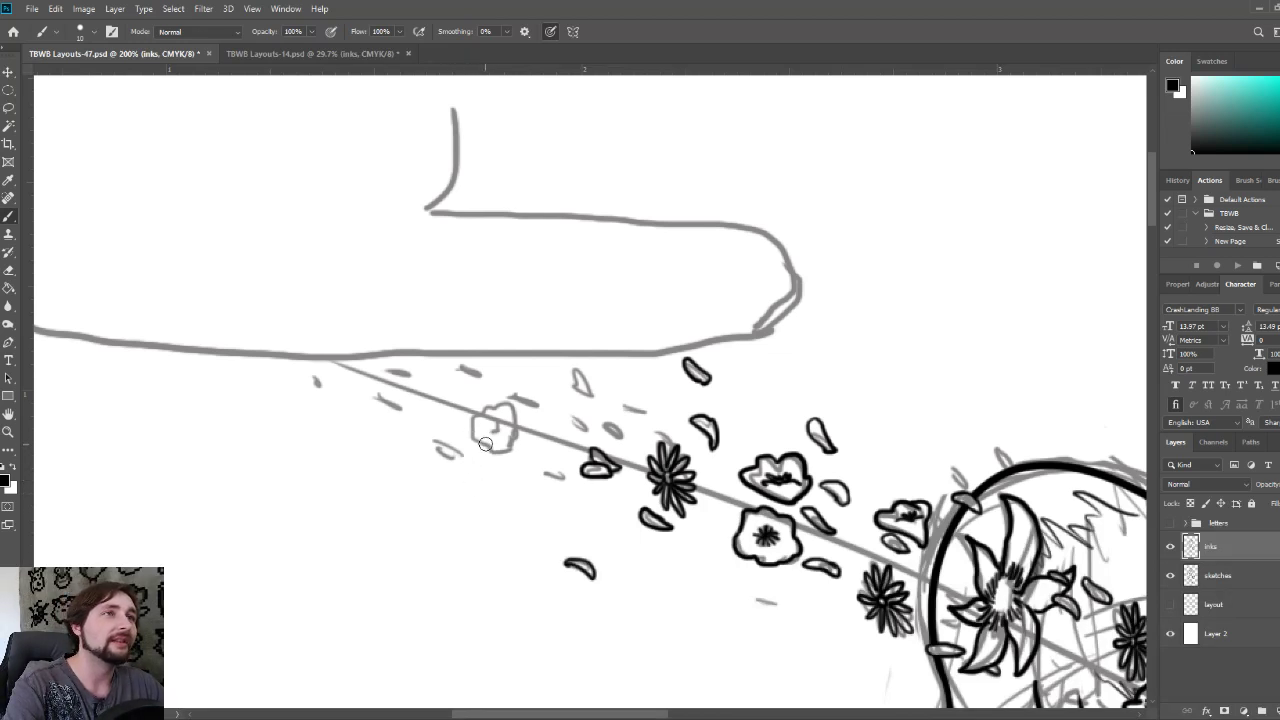
{"action": "mouse_move", "coordinate": [488, 446]}
{"action": "left_mouse_down"}
{"action": "mouse_move", "coordinate": [472, 420]}
{"action": "mouse_move", "coordinate": [508, 398]}
{"action": "mouse_move", "coordinate": [510, 450]}
{"action": "mouse_move", "coordinate": [491, 420]}
{"action": "mouse_move", "coordinate": [496, 430]}
{"action": "left_mouse_up"}
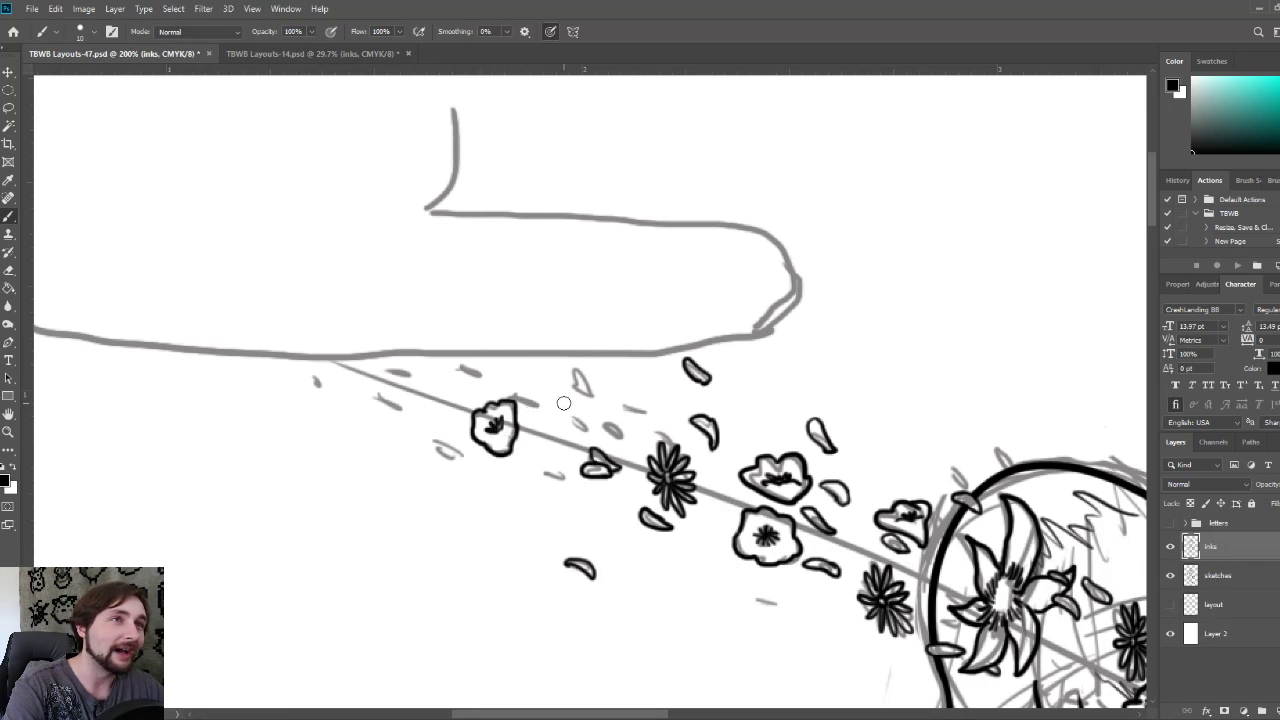
{"action": "mouse_move", "coordinate": [575, 381]}
{"action": "left_mouse_down"}
{"action": "mouse_move", "coordinate": [590, 396]}
{"action": "mouse_move", "coordinate": [598, 386]}
{"action": "mouse_move", "coordinate": [625, 428]}
{"action": "left_mouse_up"}
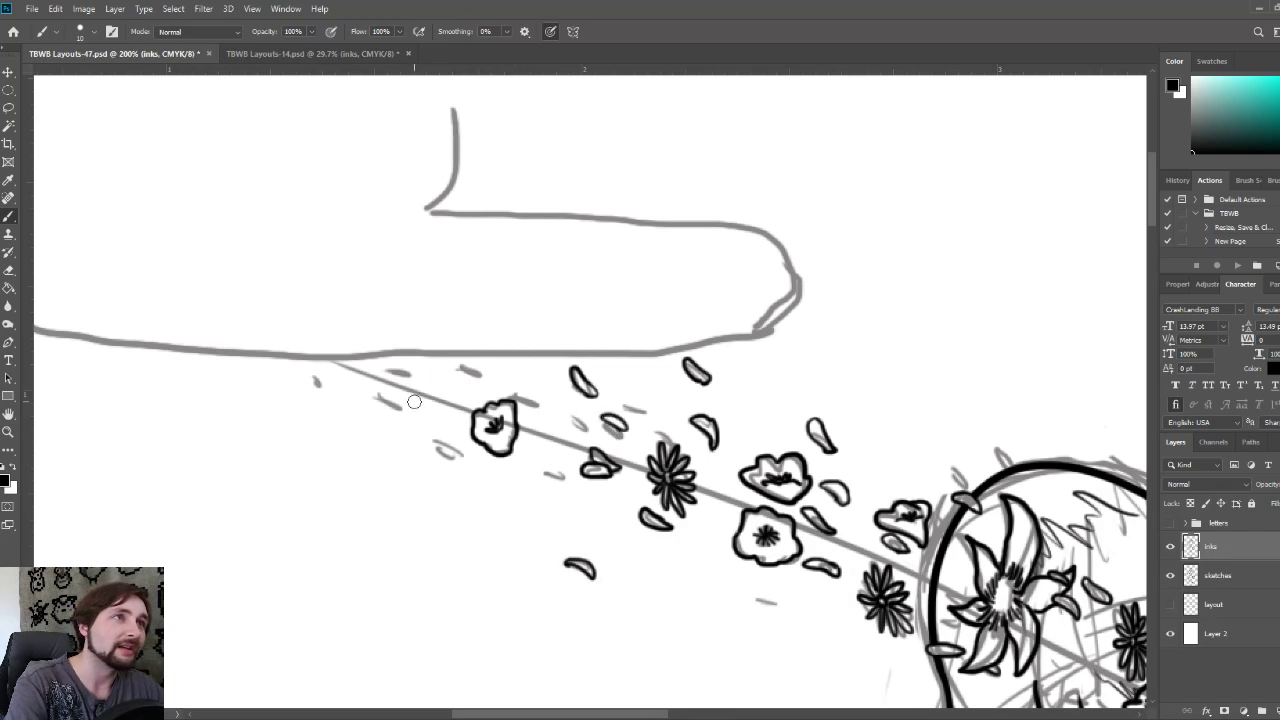
{"action": "mouse_move", "coordinate": [420, 383]}
{"action": "left_mouse_down"}
{"action": "mouse_move", "coordinate": [392, 364]}
{"action": "mouse_move", "coordinate": [422, 380]}
{"action": "mouse_move", "coordinate": [400, 392]}
{"action": "mouse_move", "coordinate": [425, 388]}
{"action": "mouse_move", "coordinate": [418, 410]}
{"action": "mouse_move", "coordinate": [452, 404]}
{"action": "mouse_move", "coordinate": [448, 414]}
{"action": "left_mouse_up"}
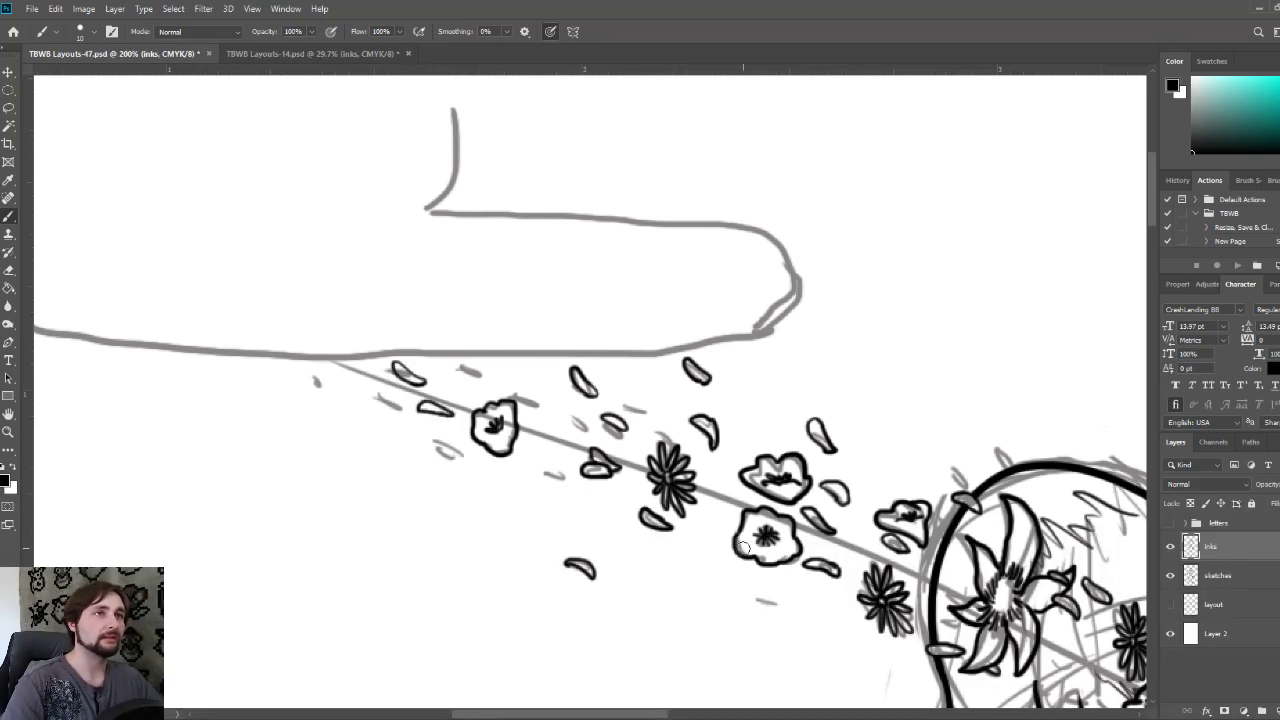
- Check the inked flower trail with the sketches layer hidden, restore the layer and save the page
{"action": "left_click", "coordinate": [1171, 576]}
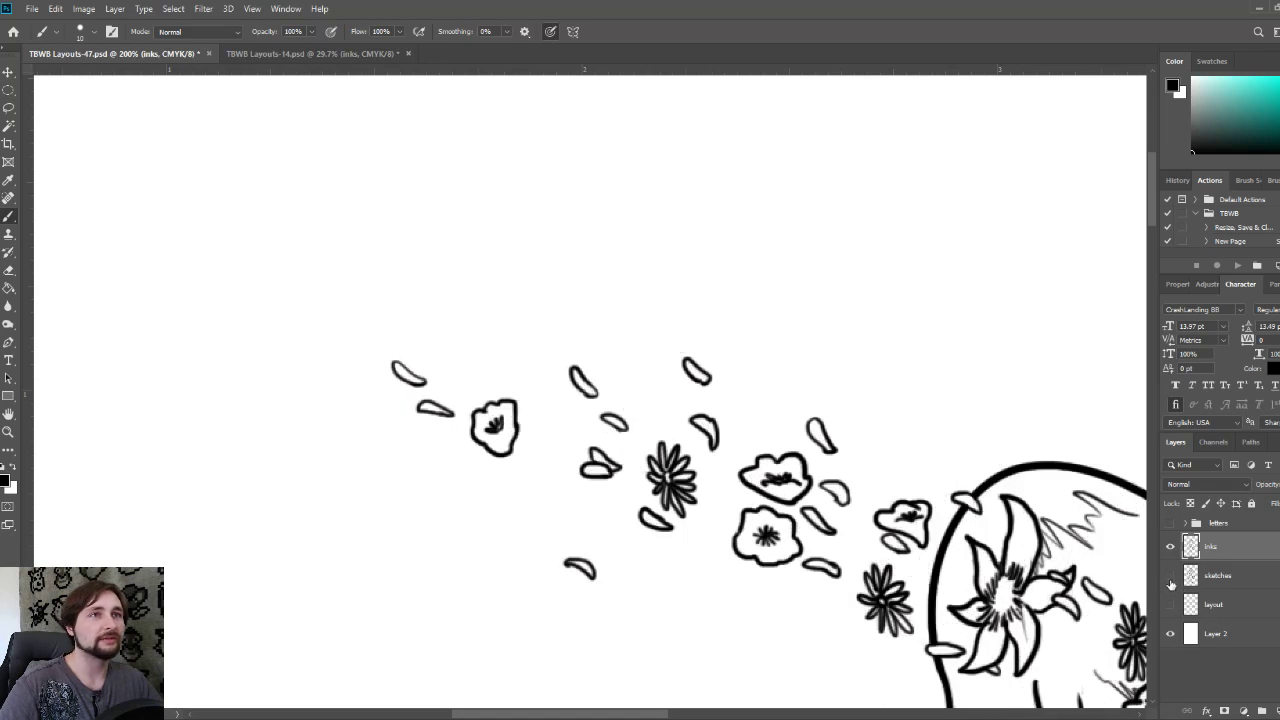
{"action": "left_click", "coordinate": [1171, 576]}
{"action": "key", "text": "ctrl+minus"}
{"action": "left_click", "coordinate": [826, 500], "text": "ctrl"}
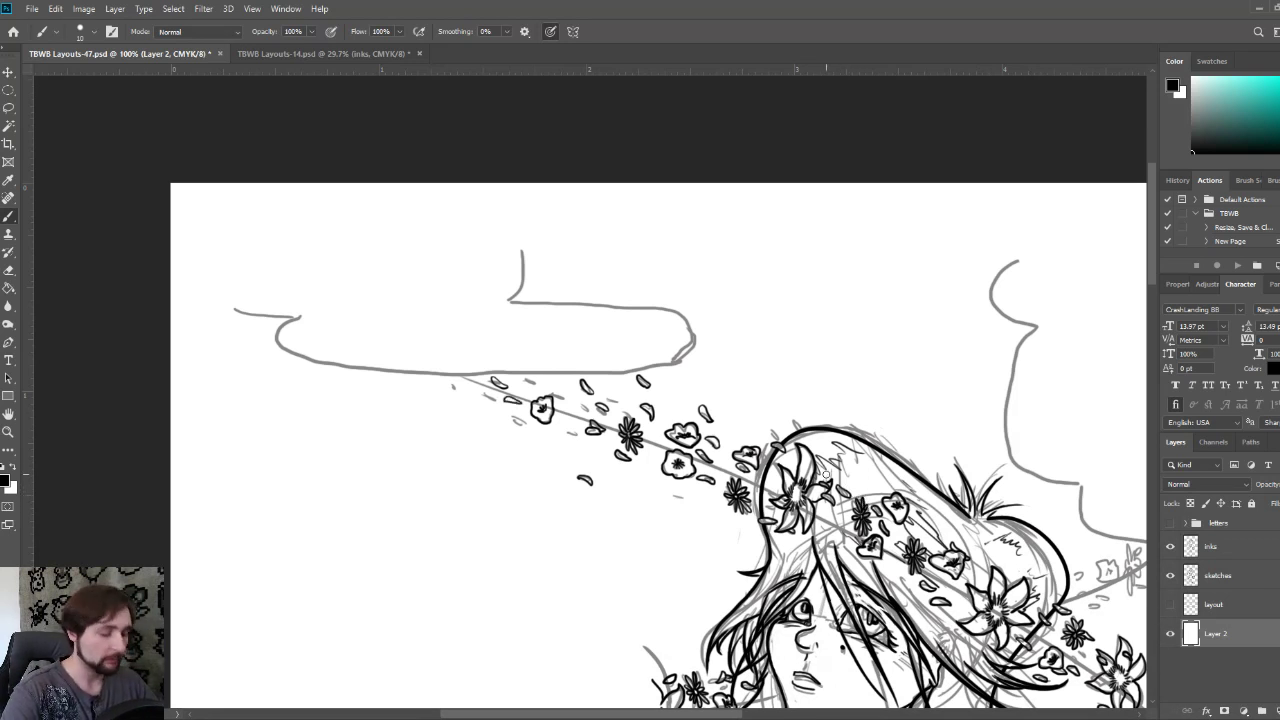
{"action": "key", "text": "ctrl+minus"}
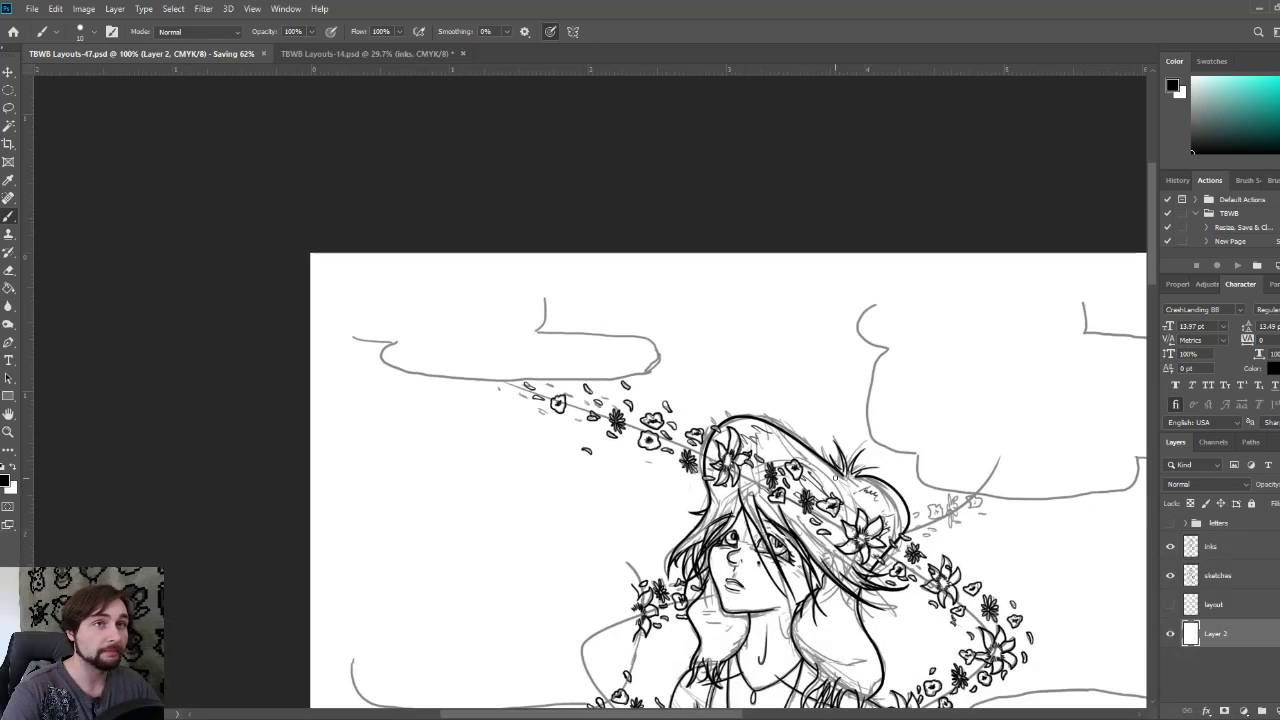
- Ink the daisy and the outermost blossom on the swirl behind the hair, with the loose petal beneath them
{"action": "left_click_drag", "start_coordinate": [898, 478], "coordinate": [615, 418]}
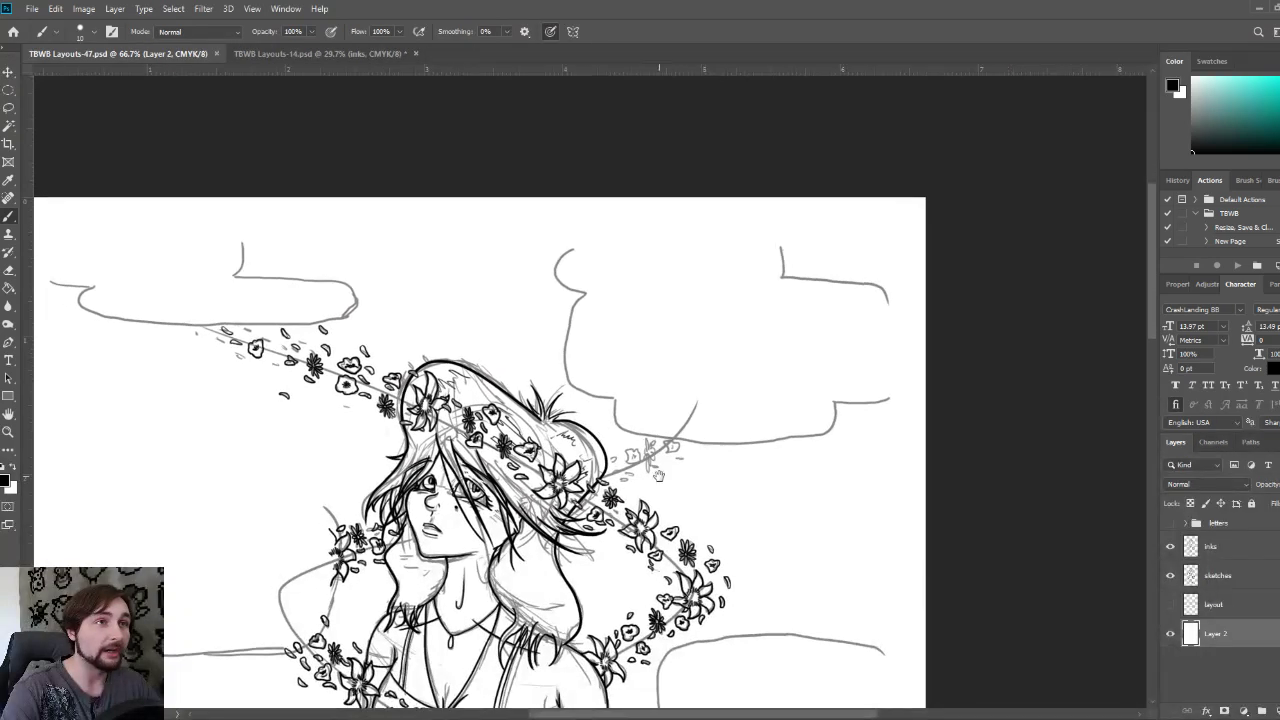
{"action": "scroll", "coordinate": [682, 462], "scroll_direction": "up", "scroll_amount": 3}
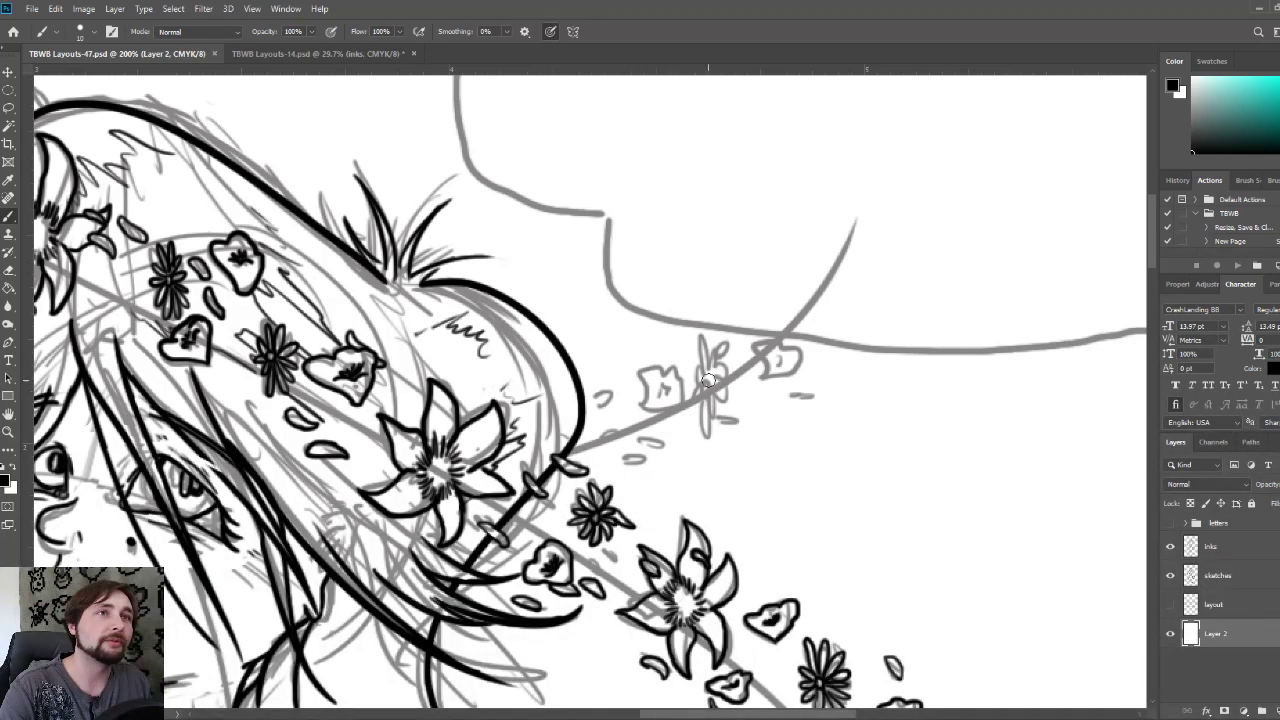
{"action": "mouse_move", "coordinate": [706, 388]}
{"action": "left_mouse_down"}
{"action": "mouse_move", "coordinate": [700, 336]}
{"action": "mouse_move", "coordinate": [708, 390]}
{"action": "mouse_move", "coordinate": [727, 344]}
{"action": "mouse_move", "coordinate": [713, 382]}
{"action": "mouse_move", "coordinate": [731, 369]}
{"action": "mouse_move", "coordinate": [714, 385]}
{"action": "mouse_move", "coordinate": [734, 392]}
{"action": "left_mouse_up"}
{"action": "mouse_move", "coordinate": [734, 392]}
{"action": "left_mouse_down"}
{"action": "mouse_move", "coordinate": [713, 384]}
{"action": "mouse_move", "coordinate": [726, 420]}
{"action": "left_mouse_up"}
{"action": "mouse_move", "coordinate": [726, 418]}
{"action": "left_mouse_down"}
{"action": "mouse_move", "coordinate": [705, 391]}
{"action": "mouse_move", "coordinate": [713, 411]}
{"action": "mouse_move", "coordinate": [704, 386]}
{"action": "mouse_move", "coordinate": [697, 428]}
{"action": "left_mouse_up"}
{"action": "mouse_move", "coordinate": [698, 428]}
{"action": "left_mouse_down"}
{"action": "mouse_move", "coordinate": [704, 386]}
{"action": "mouse_move", "coordinate": [688, 404]}
{"action": "mouse_move", "coordinate": [705, 381]}
{"action": "mouse_move", "coordinate": [692, 375]}
{"action": "mouse_move", "coordinate": [751, 339]}
{"action": "mouse_move", "coordinate": [796, 342]}
{"action": "mouse_move", "coordinate": [762, 373]}
{"action": "mouse_move", "coordinate": [792, 375]}
{"action": "mouse_move", "coordinate": [799, 353]}
{"action": "mouse_move", "coordinate": [763, 354]}
{"action": "mouse_move", "coordinate": [788, 361]}
{"action": "mouse_move", "coordinate": [770, 354]}
{"action": "mouse_move", "coordinate": [798, 394]}
{"action": "left_mouse_up"}
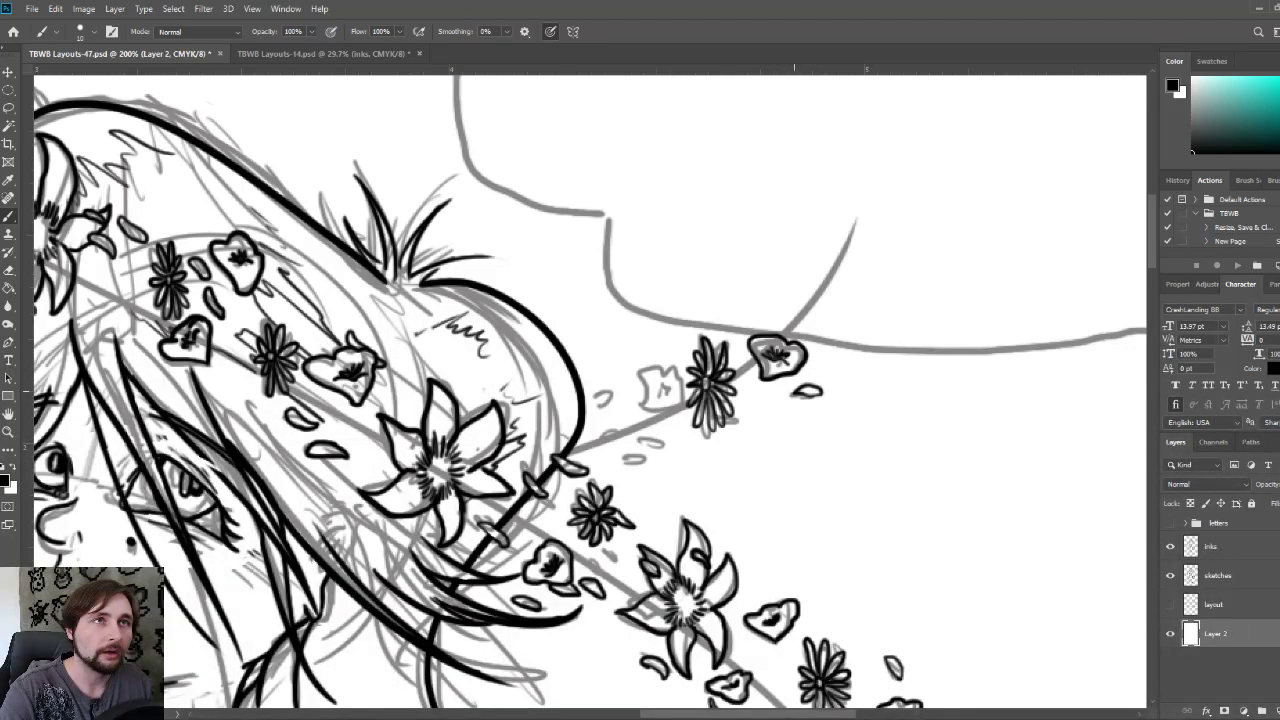
- Ink the ruffled blossom nearest the back of the hair and the loose petals between it and the hair contour
{"action": "mouse_move", "coordinate": [642, 407]}
{"action": "left_mouse_down"}
{"action": "mouse_move", "coordinate": [646, 372]}
{"action": "mouse_move", "coordinate": [674, 374]}
{"action": "mouse_move", "coordinate": [656, 404]}
{"action": "mouse_move", "coordinate": [674, 416]}
{"action": "mouse_move", "coordinate": [682, 386]}
{"action": "mouse_move", "coordinate": [660, 400]}
{"action": "mouse_move", "coordinate": [672, 402]}
{"action": "left_mouse_up"}
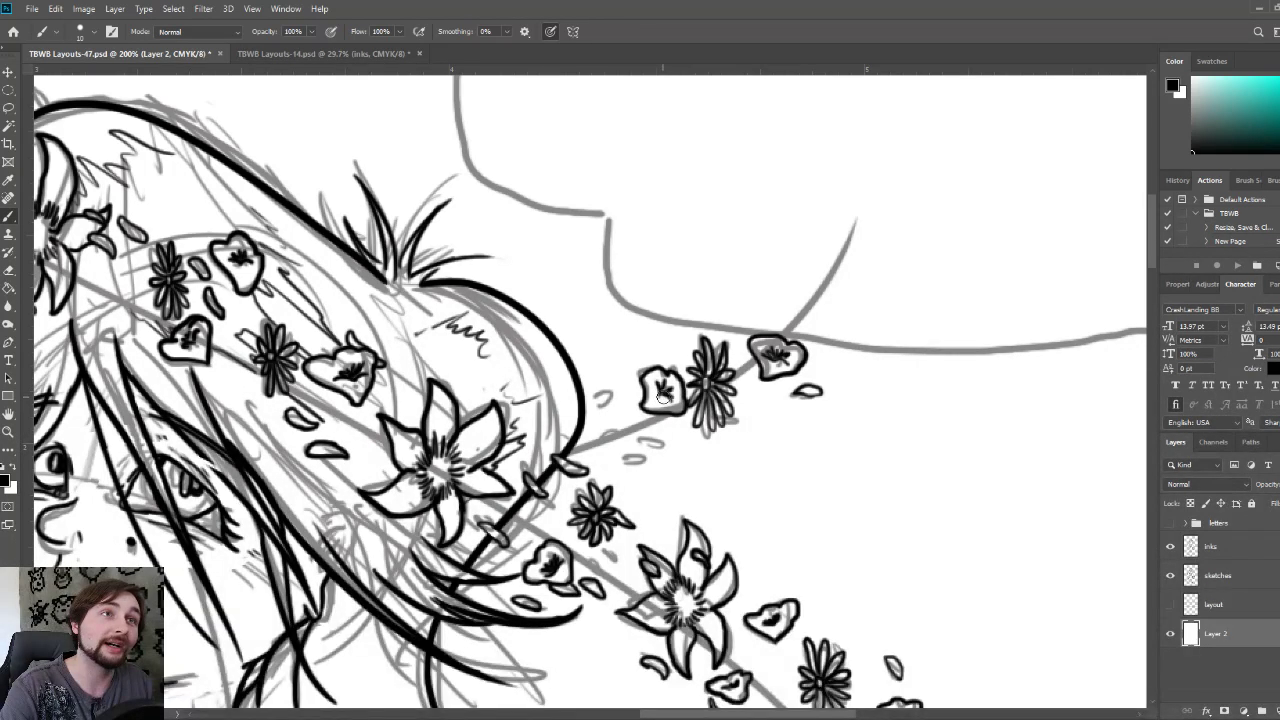
{"action": "left_click_drag", "start_coordinate": [640, 442], "coordinate": [664, 447]}
{"action": "mouse_move", "coordinate": [582, 432]}
{"action": "left_mouse_down"}
{"action": "mouse_move", "coordinate": [599, 429]}
{"action": "mouse_move", "coordinate": [594, 405]}
{"action": "left_mouse_up"}
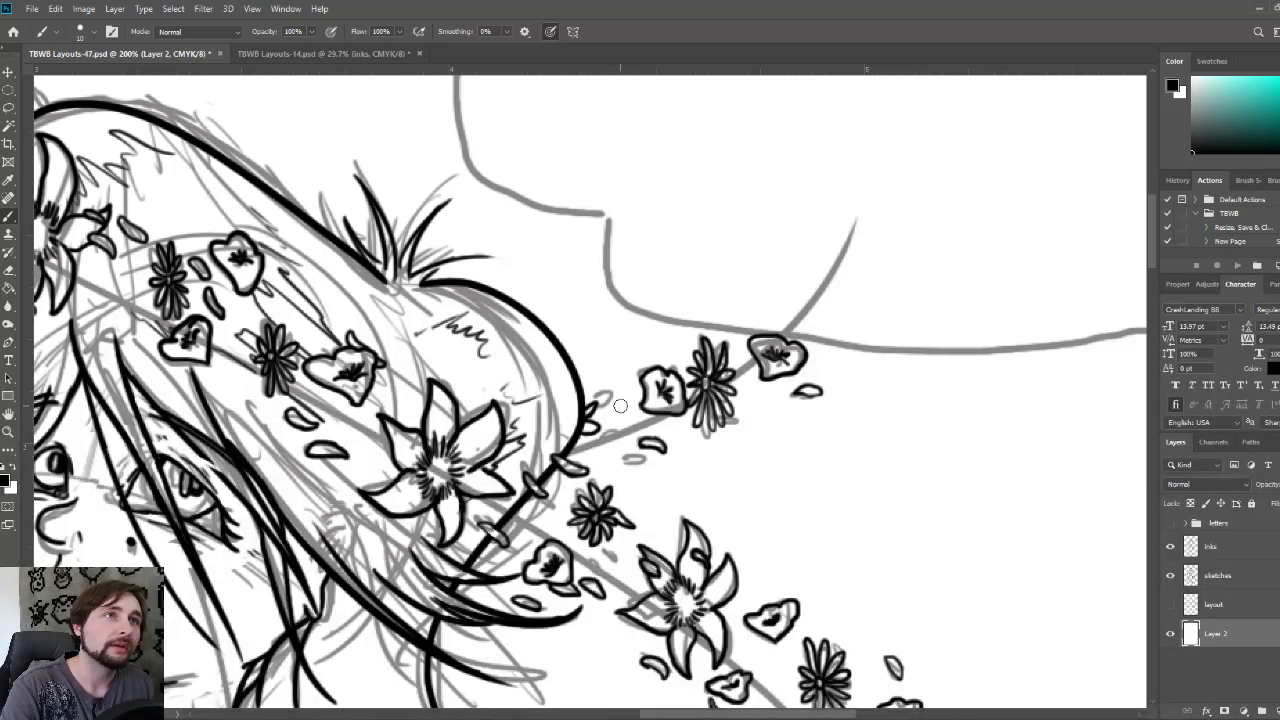
{"action": "left_click_drag", "start_coordinate": [623, 388], "coordinate": [612, 398]}
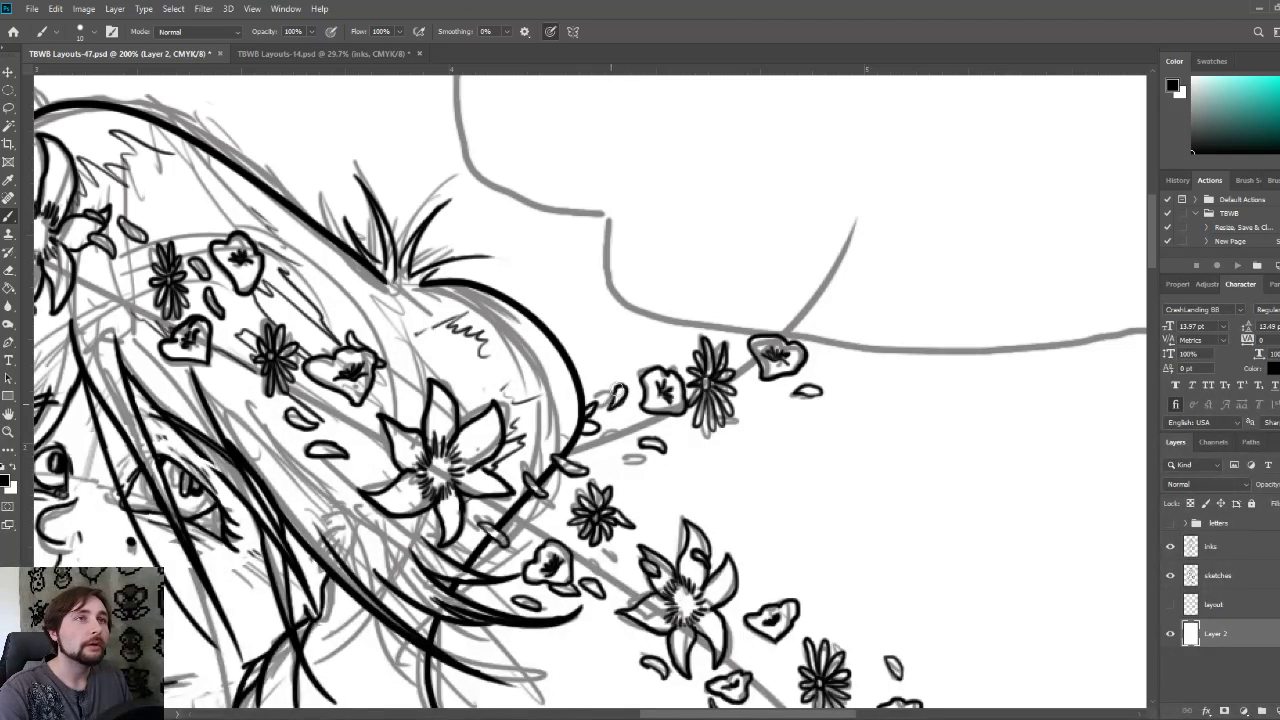
{"action": "mouse_move", "coordinate": [620, 455]}
{"action": "left_mouse_down"}
{"action": "mouse_move", "coordinate": [644, 452]}
{"action": "mouse_move", "coordinate": [620, 456]}
{"action": "left_mouse_up"}
- Save the page and briefly check the whole figure against the layout layer's panel borders
{"action": "key", "text": "ctrl+minus"}
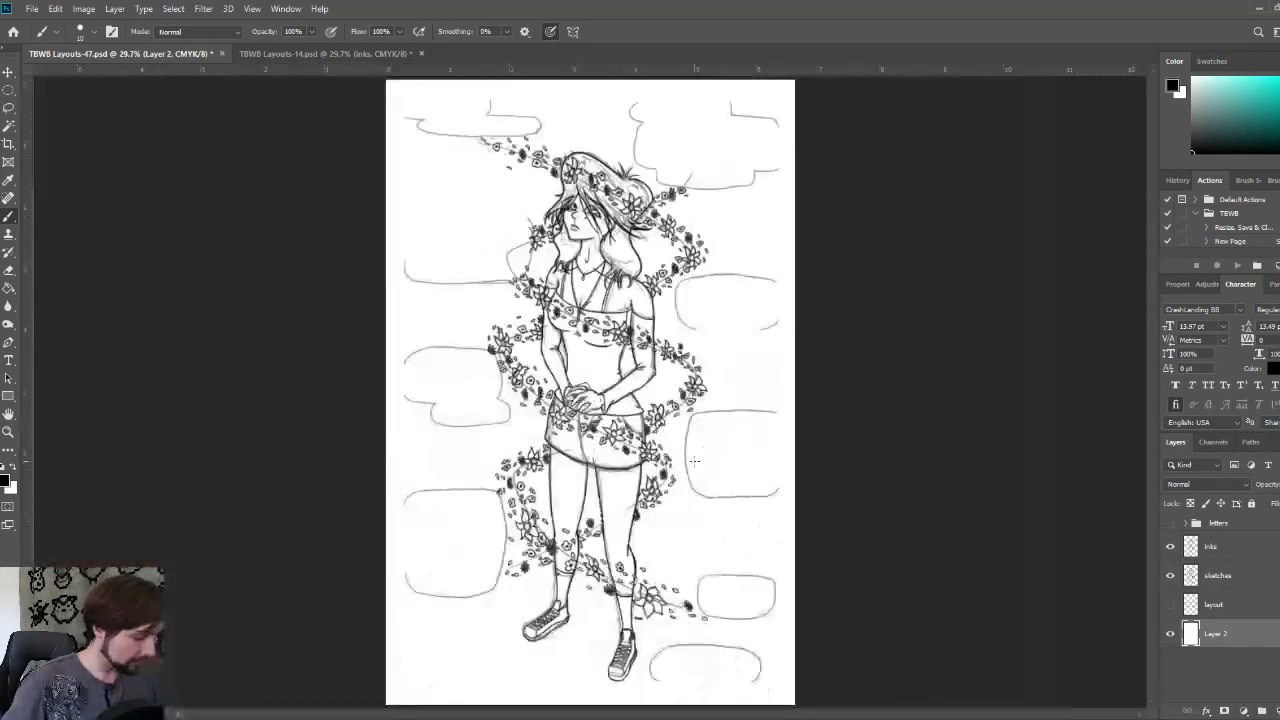
{"action": "key", "text": "ctrl+0"}
{"action": "key", "text": "ctrl+s"}
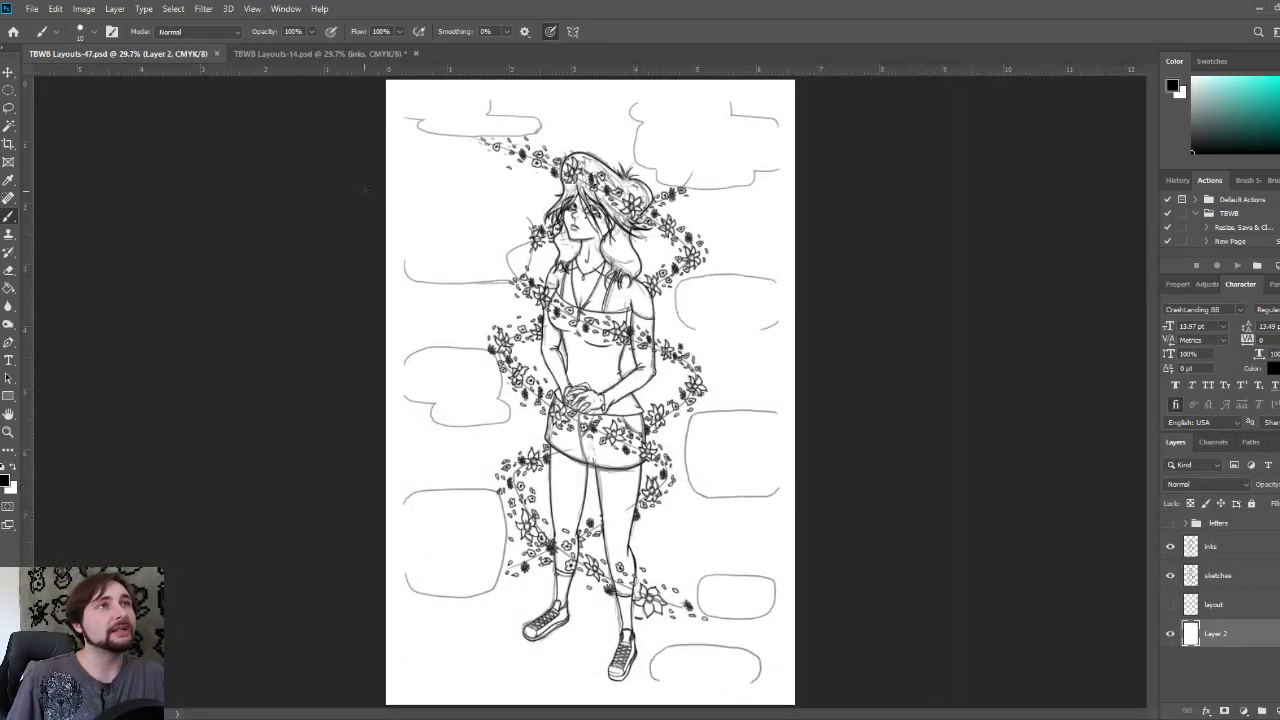
{"action": "left_click", "coordinate": [1170, 604]}
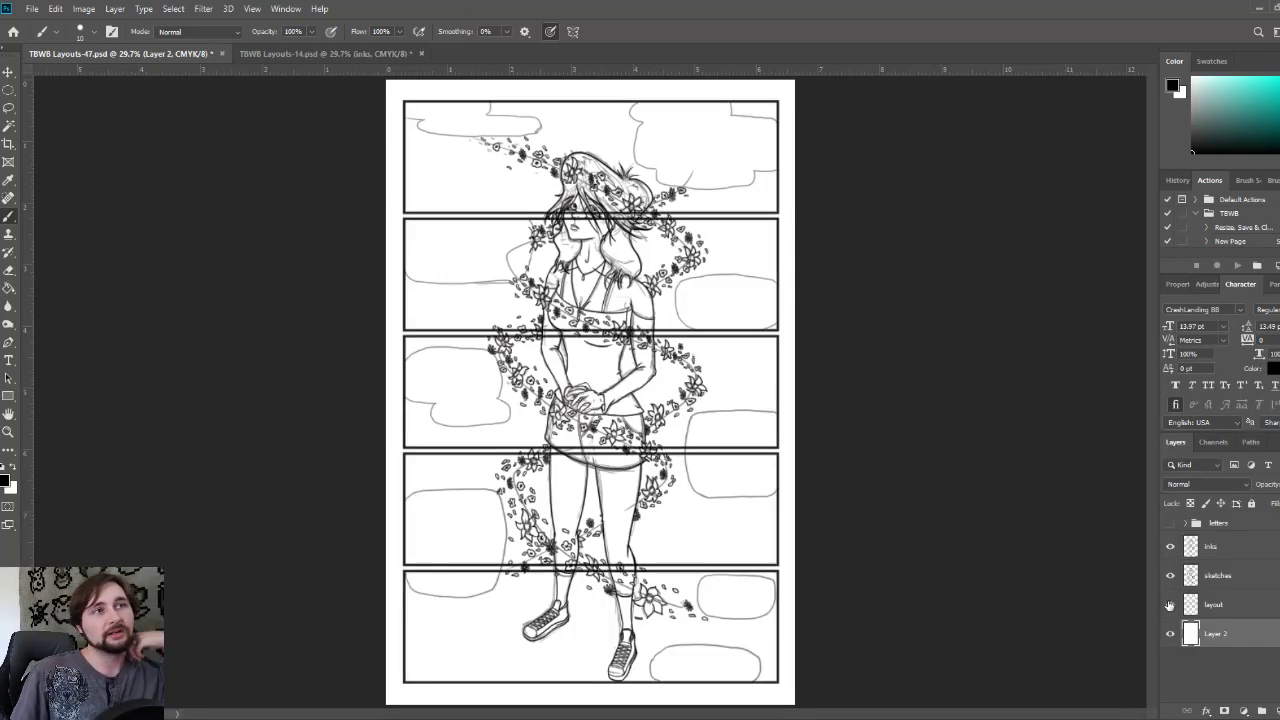
{"action": "left_click", "coordinate": [1170, 604]}
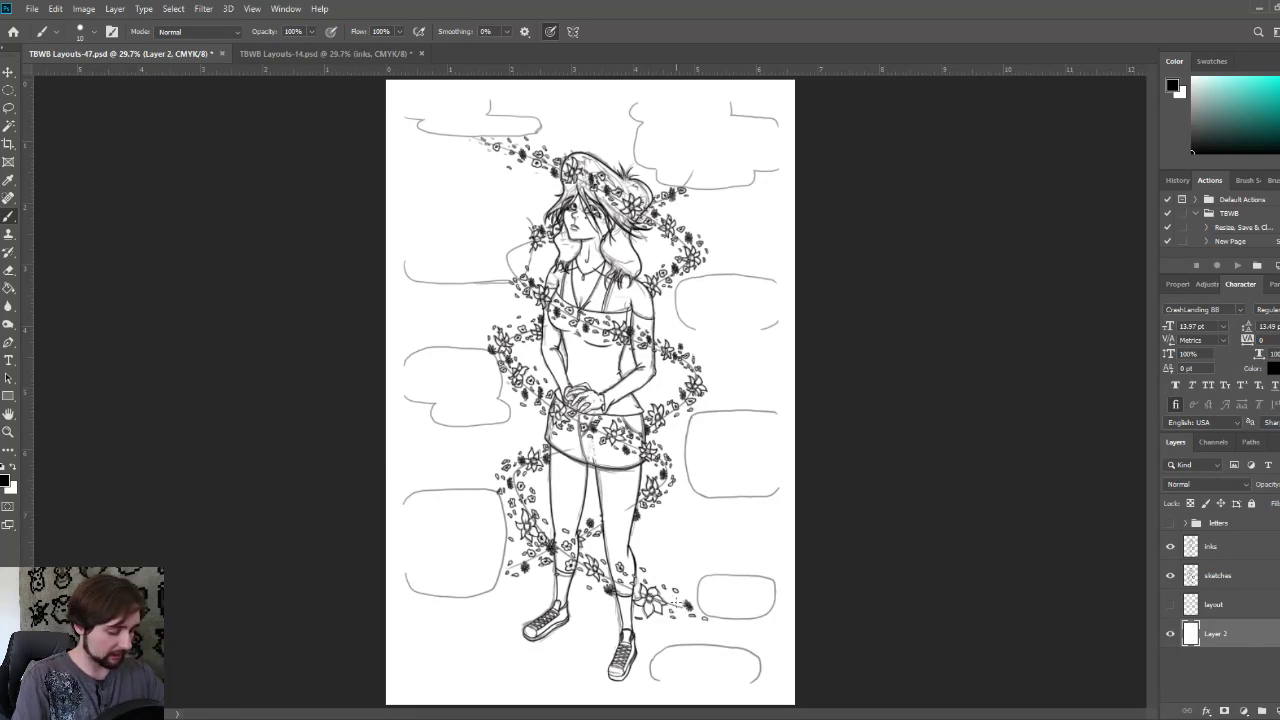
- Ink a small ruffled blossom between the large flower beside the ankle and the swirl's lowest daisy, and save the page
{"action": "key", "text": "ctrl+plus"}
{"action": "key", "text": "ctrl+plus"}
{"action": "key", "text": "ctrl+plus"}
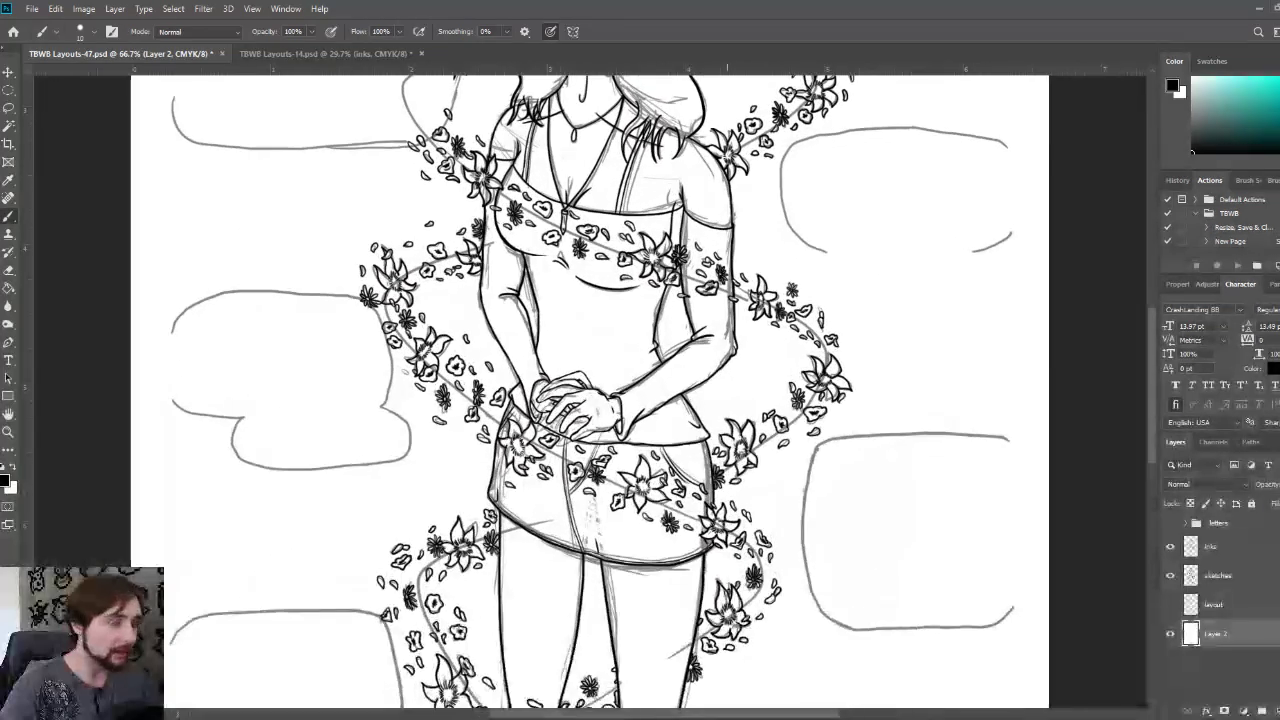
{"action": "left_click_drag", "start_coordinate": [731, 586], "coordinate": [716, 382]}
{"action": "left_click_drag", "start_coordinate": [737, 609], "coordinate": [717, 506]}
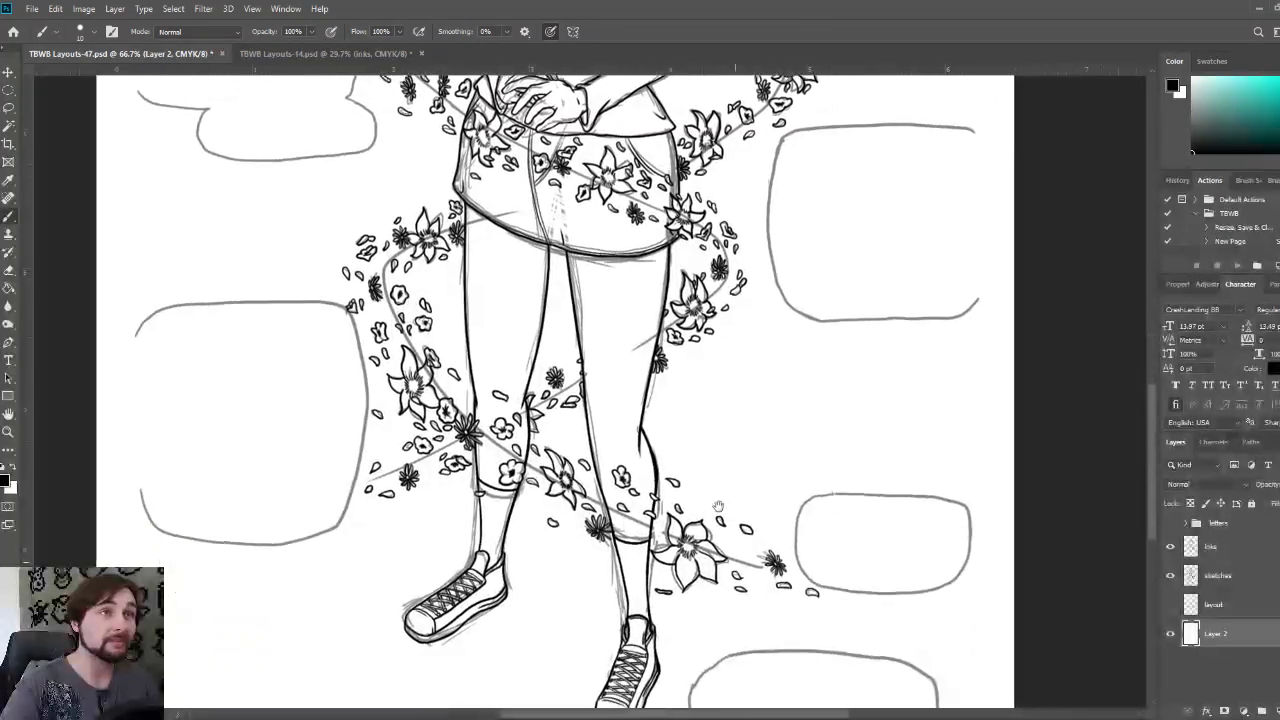
{"action": "key", "text": "ctrl+plus"}
{"action": "left_click_drag", "start_coordinate": [762, 572], "coordinate": [701, 421]}
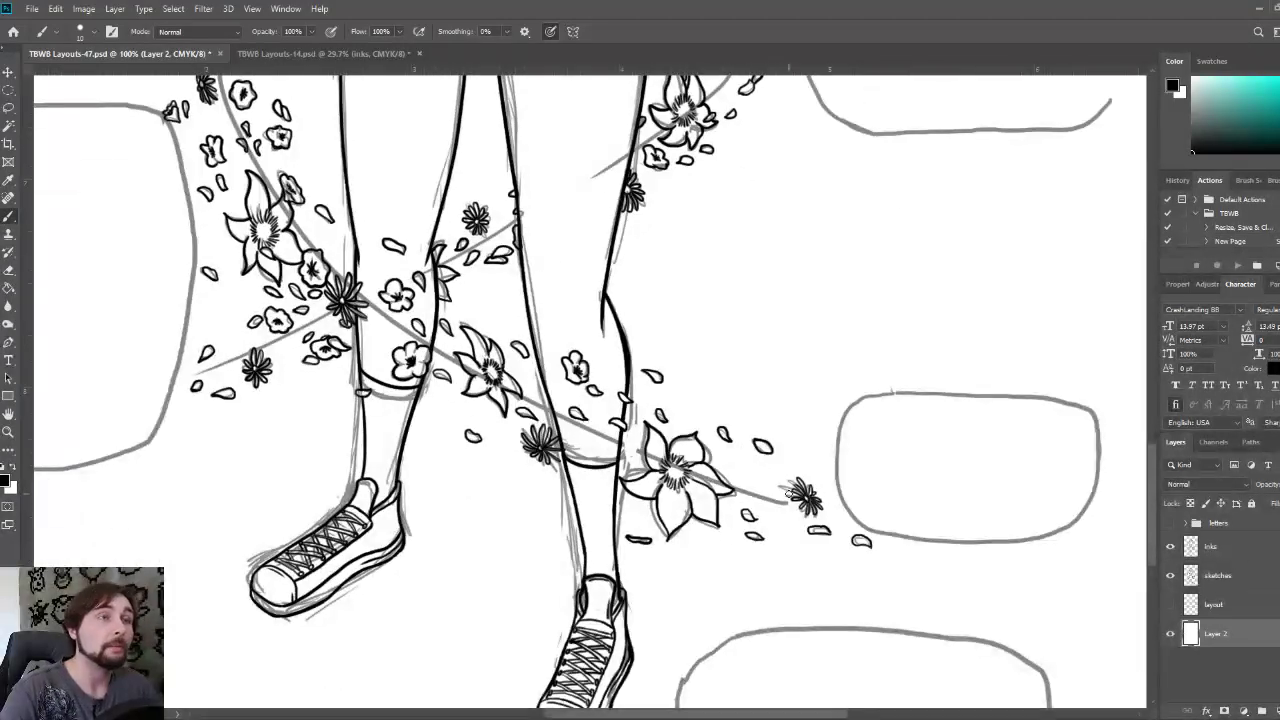
{"action": "key", "text": "ctrl+plus"}
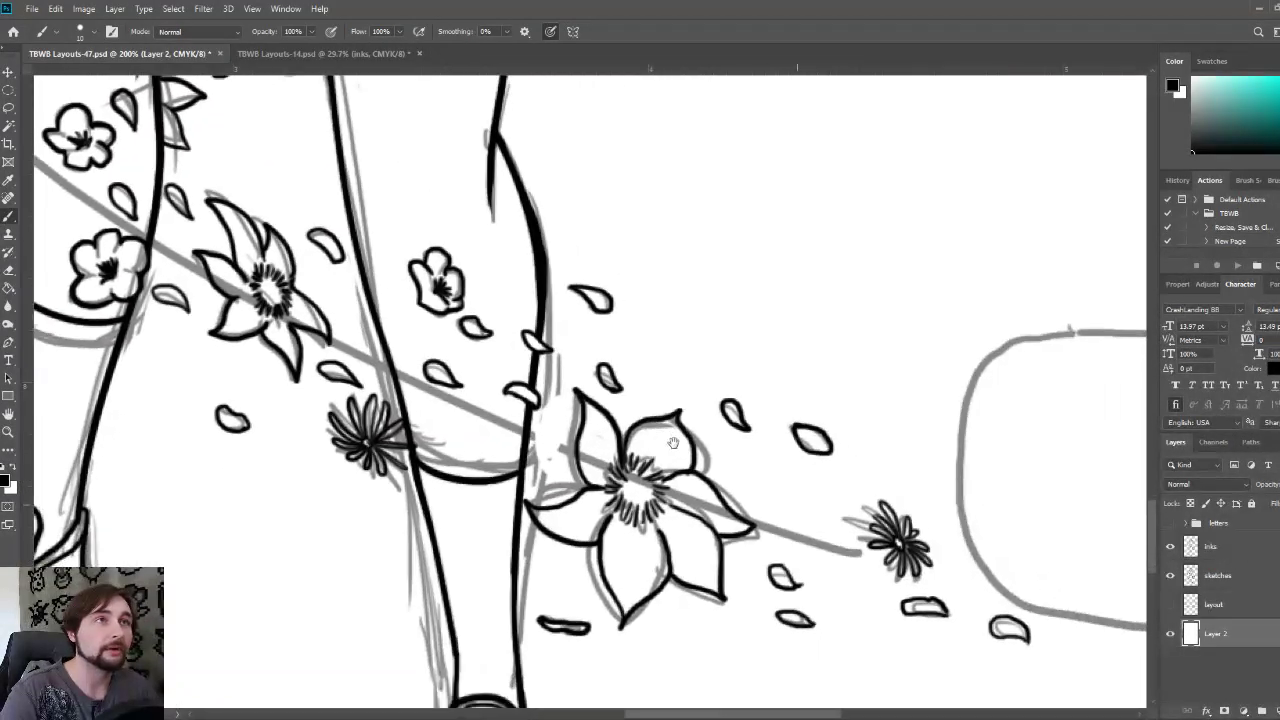
{"action": "mouse_move", "coordinate": [755, 489]}
{"action": "left_mouse_down"}
{"action": "mouse_move", "coordinate": [737, 462]}
{"action": "mouse_move", "coordinate": [765, 442]}
{"action": "mouse_move", "coordinate": [786, 458]}
{"action": "mouse_move", "coordinate": [778, 497]}
{"action": "mouse_move", "coordinate": [790, 462]}
{"action": "mouse_move", "coordinate": [784, 452]}
{"action": "mouse_move", "coordinate": [778, 470]}
{"action": "mouse_move", "coordinate": [766, 465]}
{"action": "left_mouse_up"}
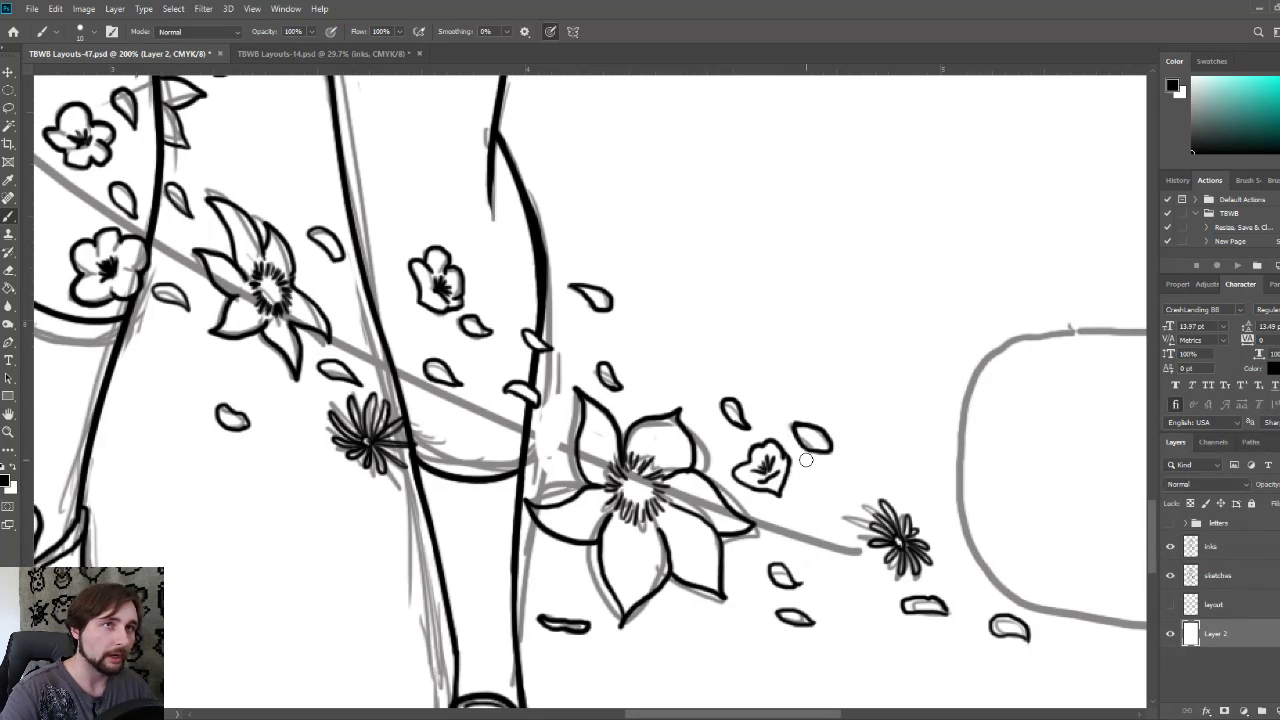
{"action": "key", "text": "ctrl+minus"}
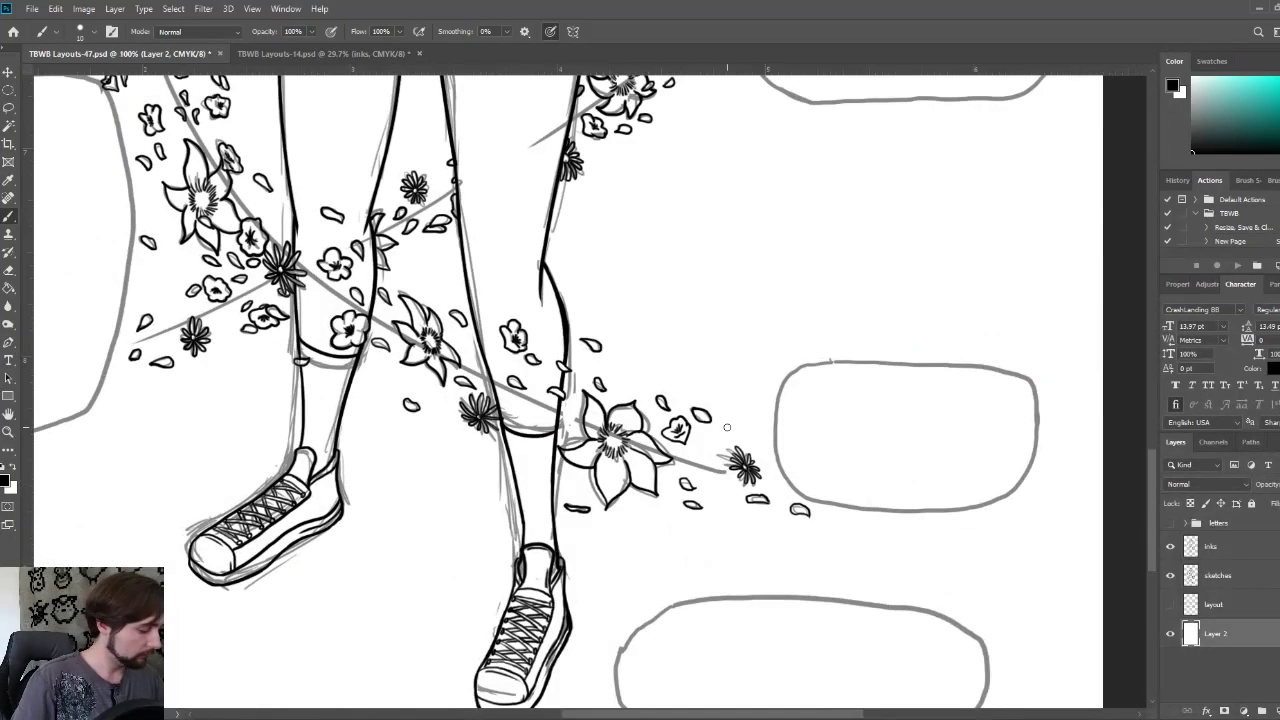
{"action": "key", "text": "ctrl+0"}
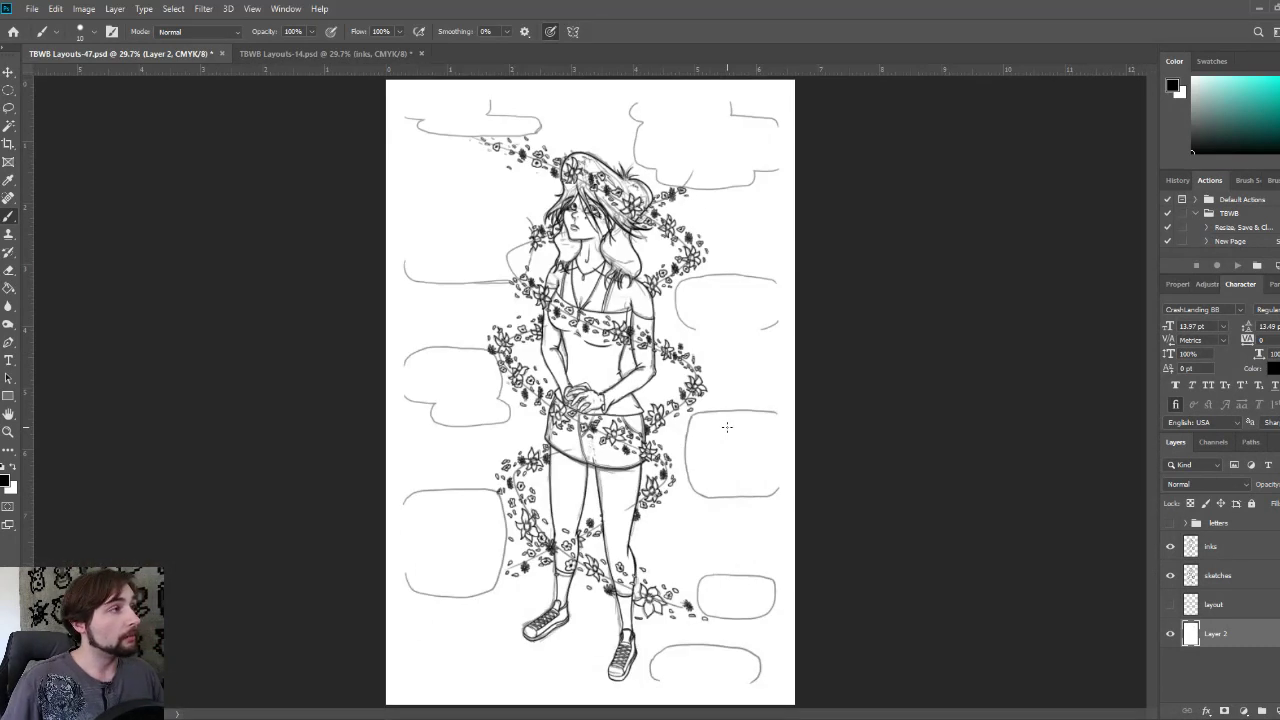
{"action": "key", "text": "ctrl+s"}
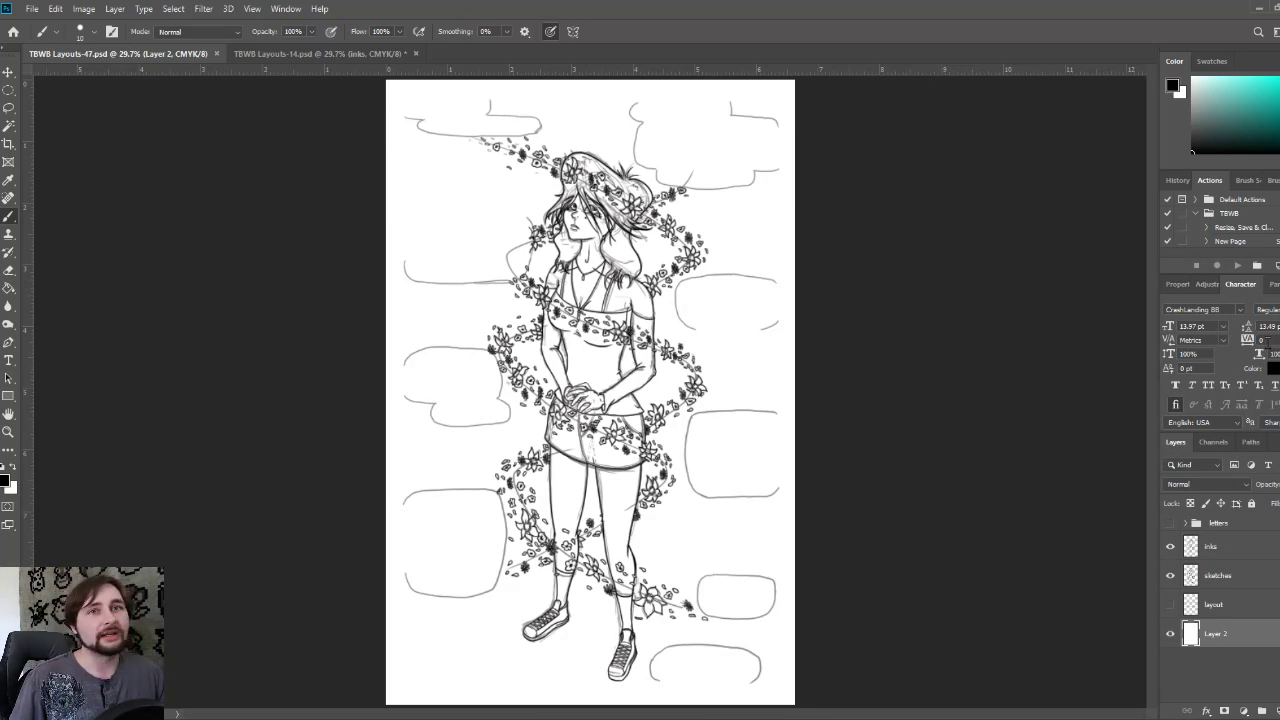
- Hide the sketches layer, show the layout layer's panel borders with the inks, and save the page
{"action": "left_click", "coordinate": [1171, 575]}
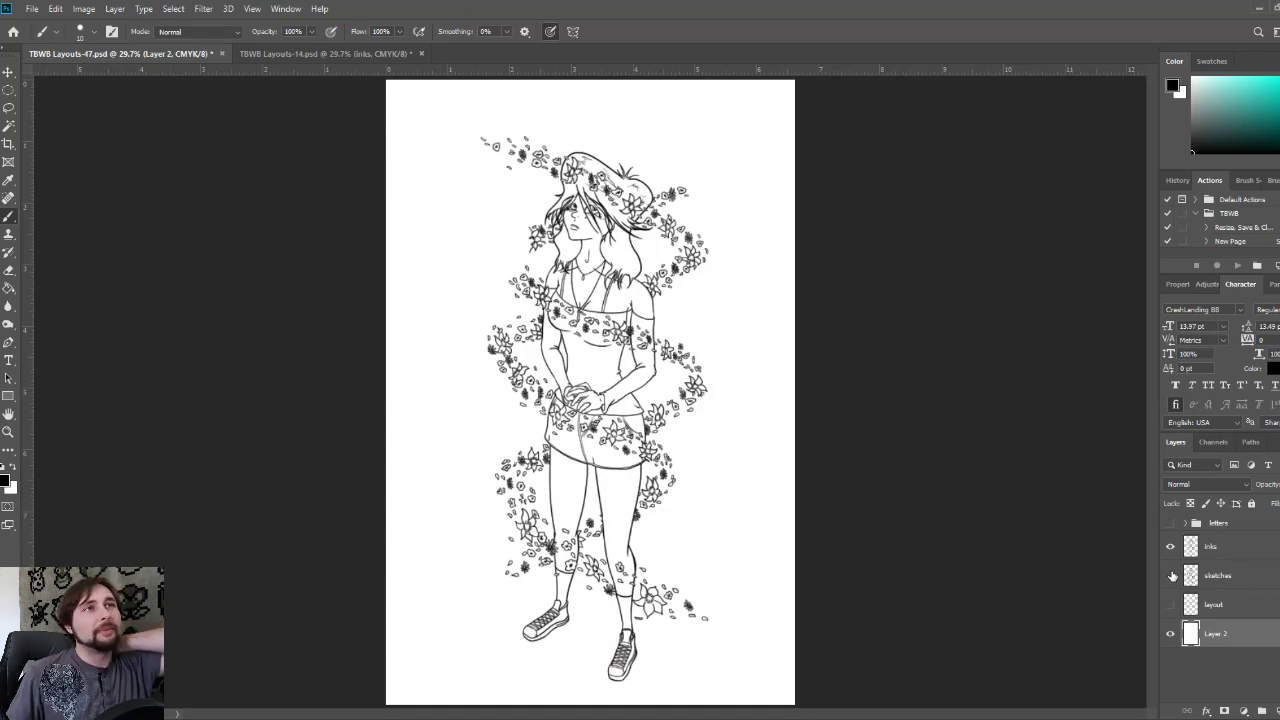
{"action": "left_click", "coordinate": [1171, 575]}
{"action": "left_click", "coordinate": [1171, 575]}
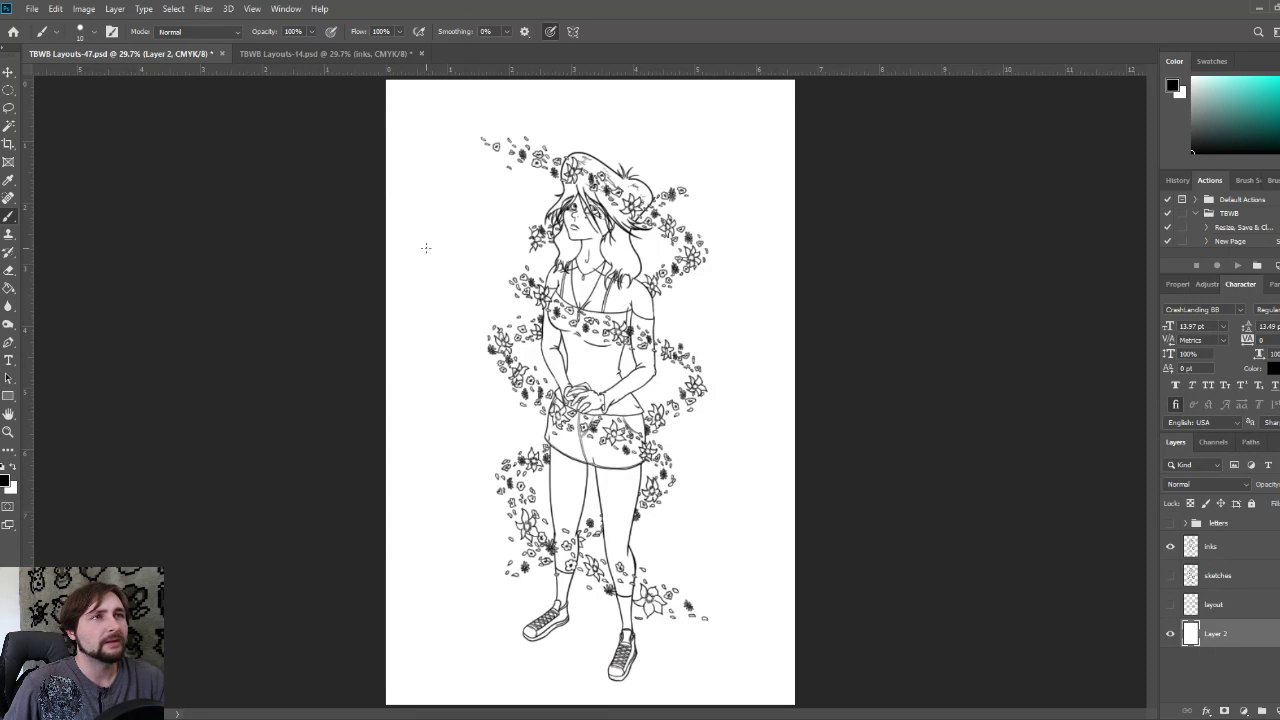
{"action": "left_click", "coordinate": [1171, 604]}
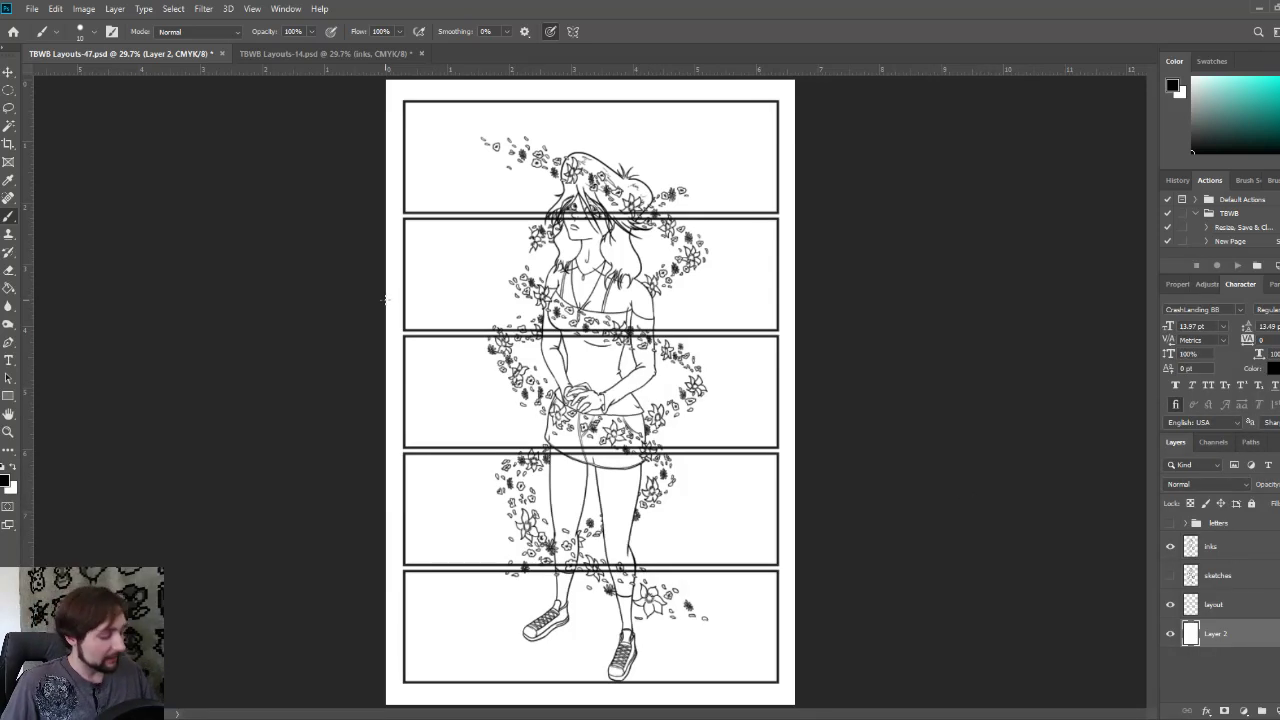
{"action": "key", "text": "ctrl+s"}
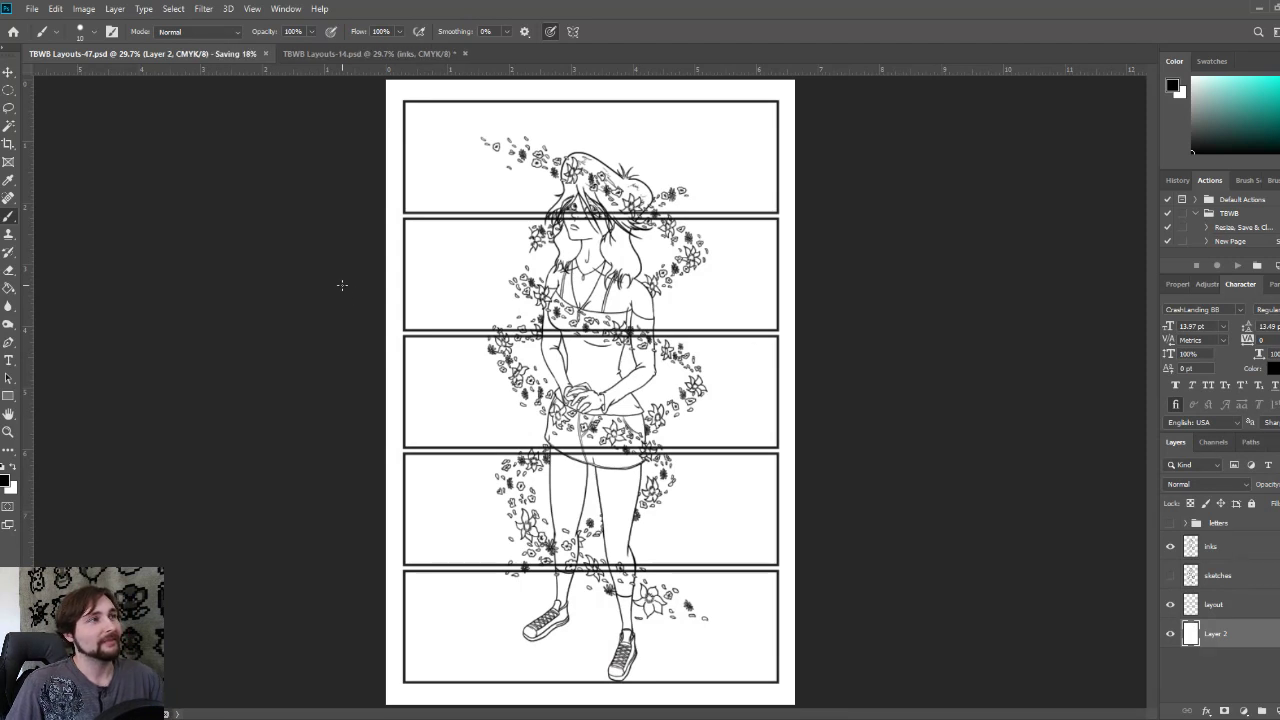
- Compare the inked flower page TBWB Layouts-47.psd with the fish page TBWB Layouts-14.psd, ending on the flower page
{"action": "left_click", "coordinate": [315, 55]}
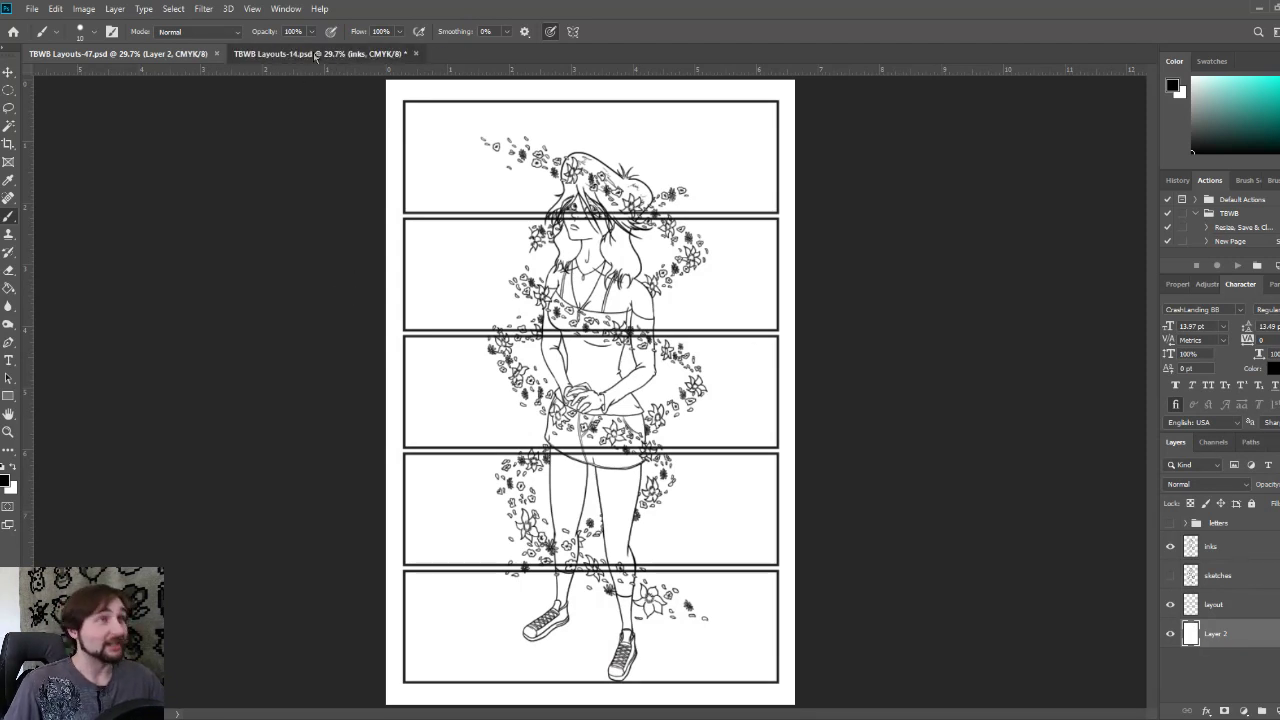
{"action": "left_click", "coordinate": [160, 54]}
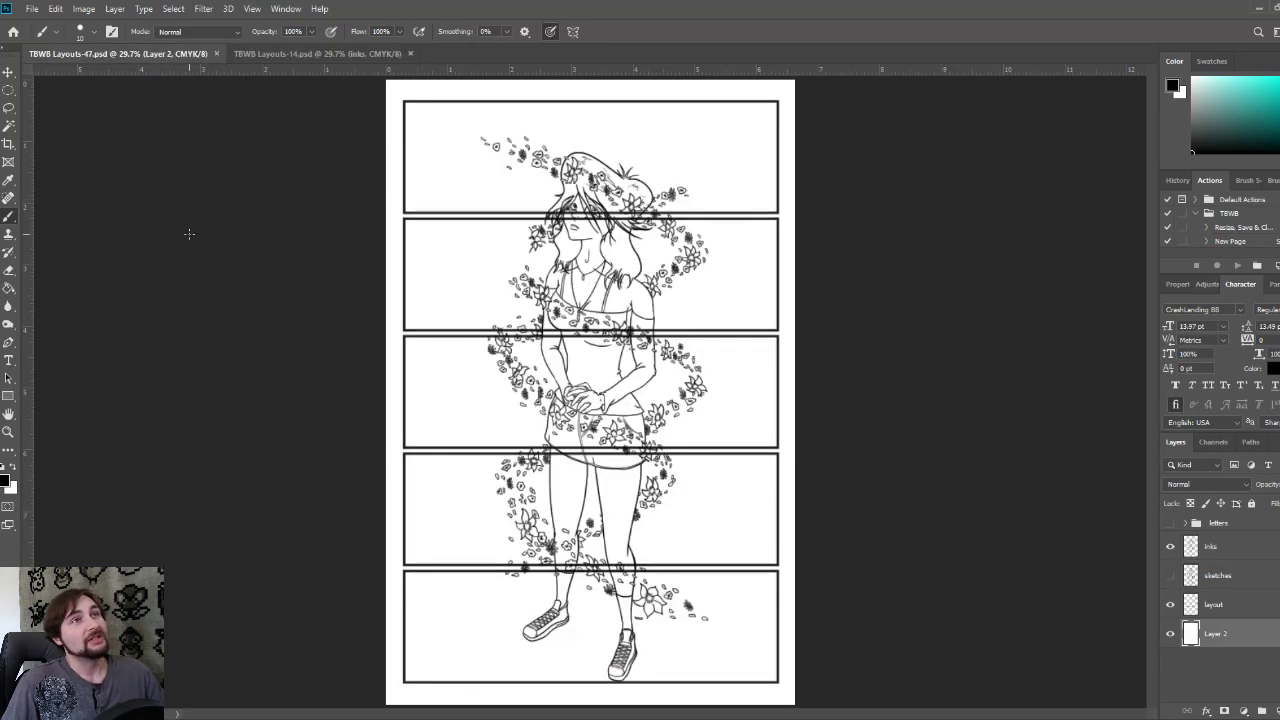
{"action": "left_click", "coordinate": [305, 54]}
{"action": "left_click", "coordinate": [125, 55]}
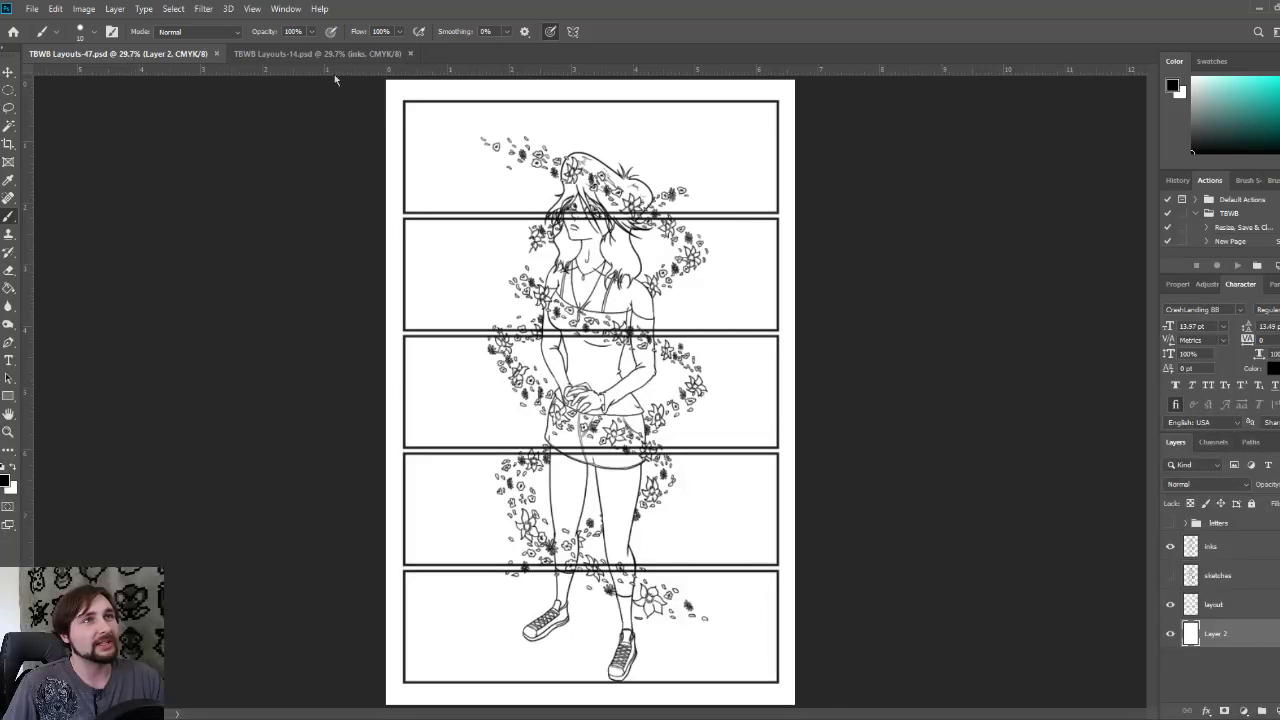
{"action": "left_click", "coordinate": [350, 54]}
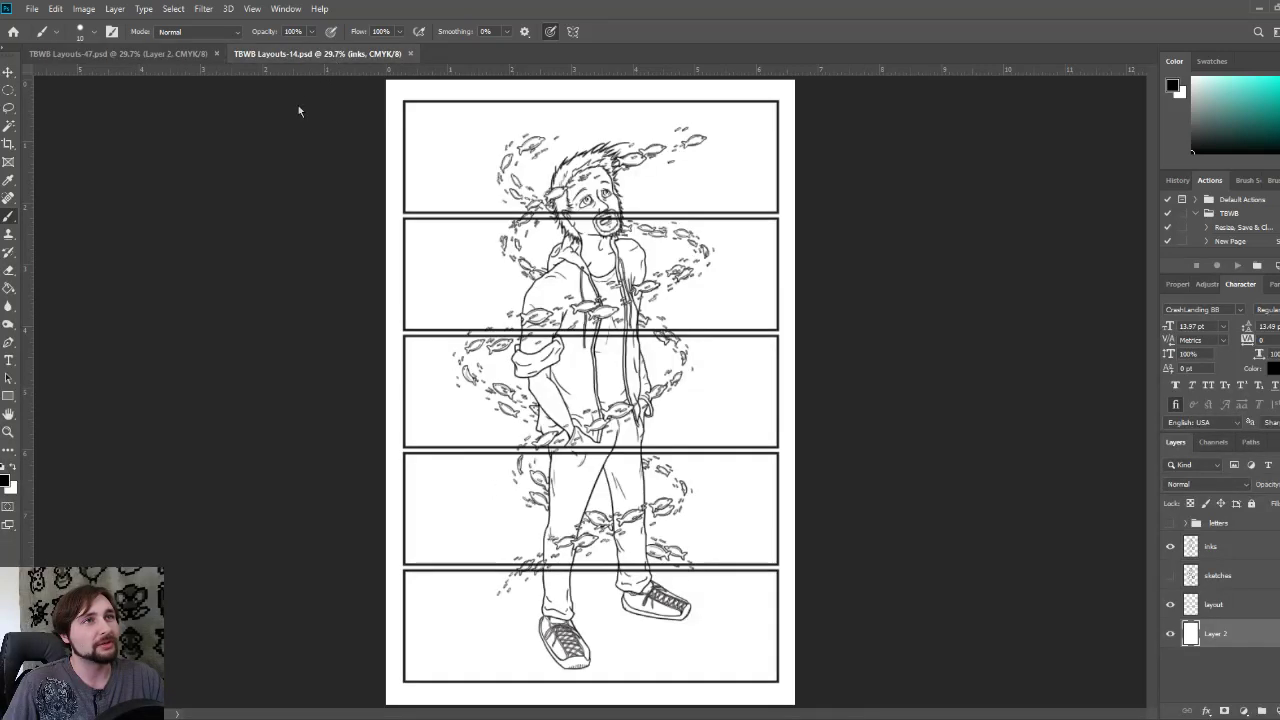
{"action": "left_click", "coordinate": [140, 54]}
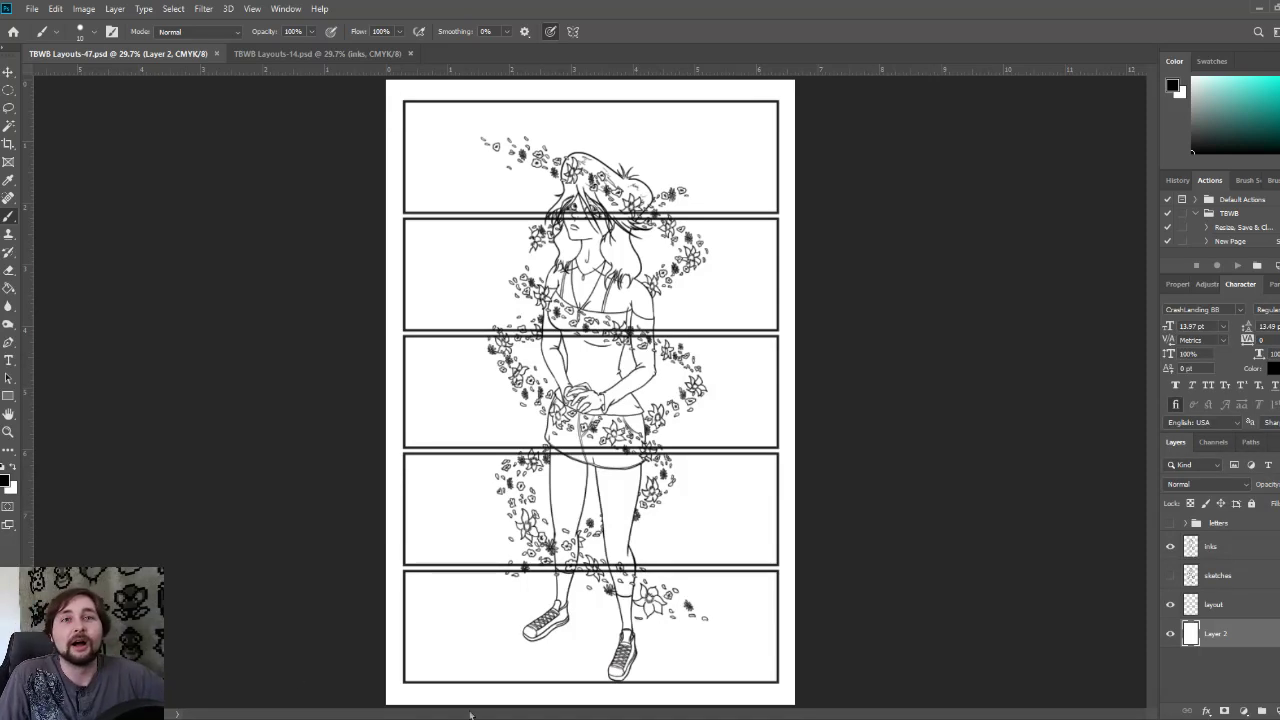
- Show the sketches layer with the inks, check the page briefly without the layout borders, and compare it with TBWB Layouts-14.psd
{"action": "left_click", "coordinate": [1171, 576]}
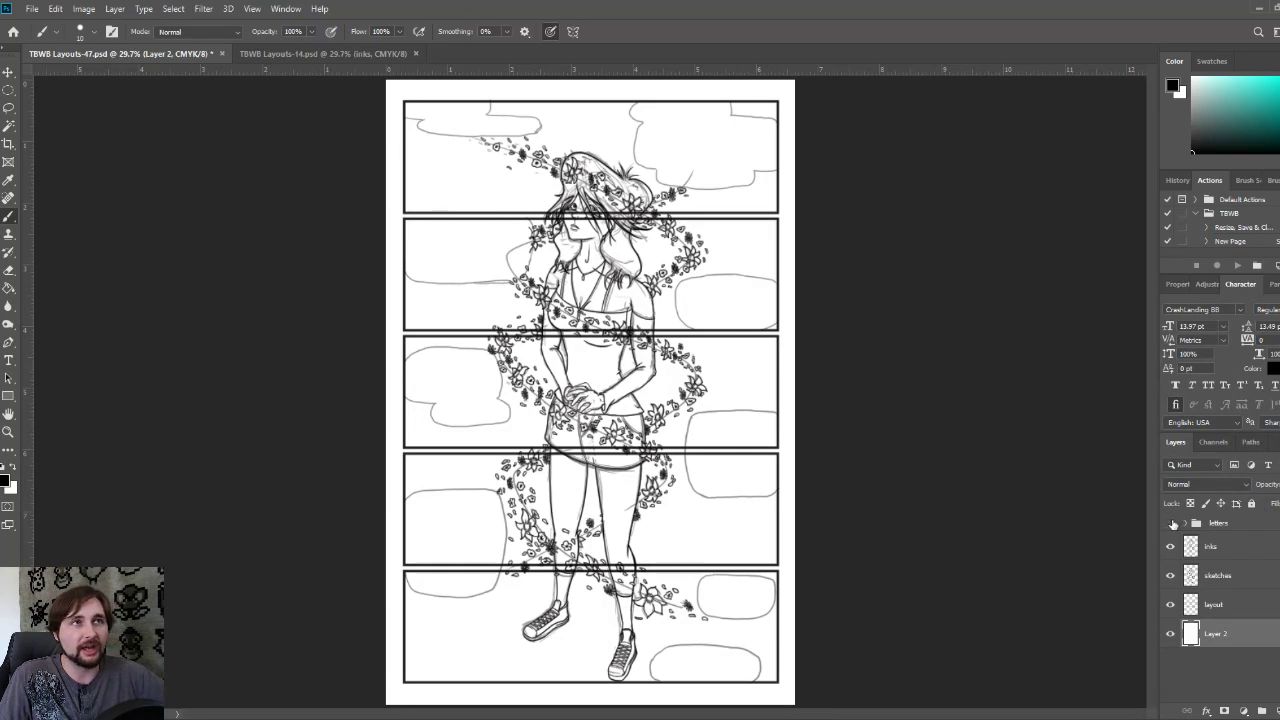
{"action": "left_click", "coordinate": [1171, 605]}
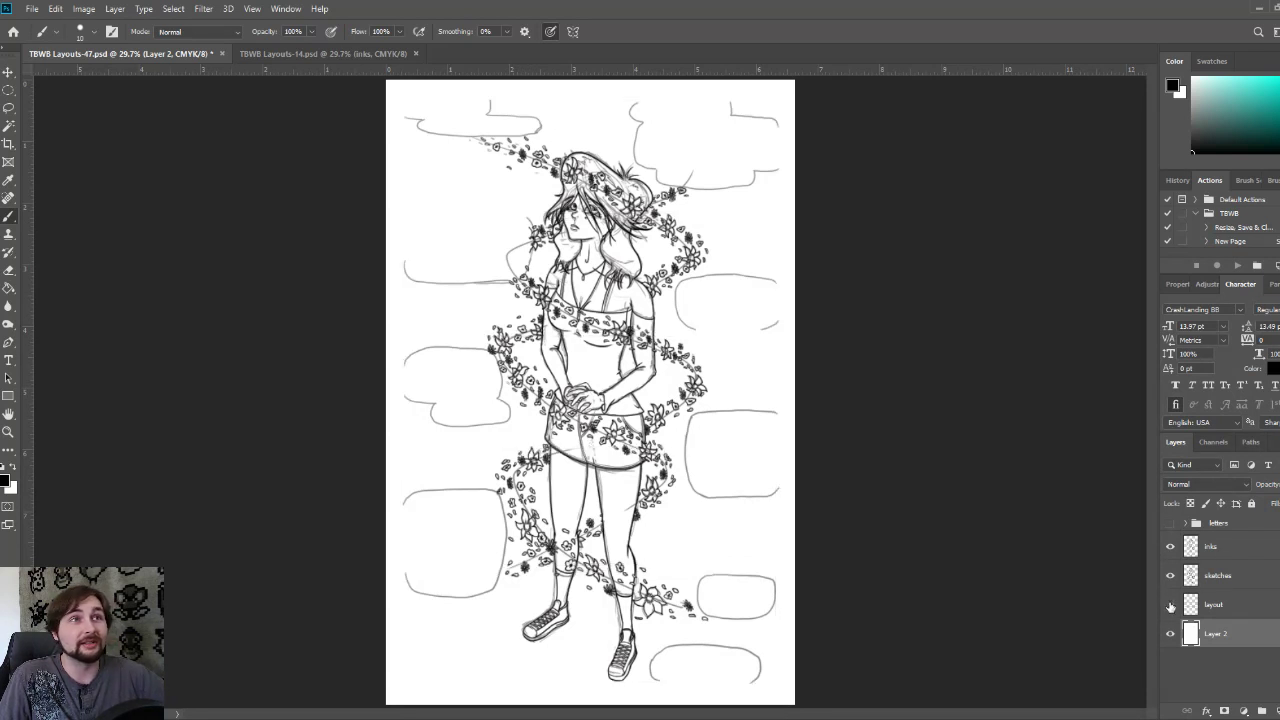
{"action": "left_click", "coordinate": [1171, 605]}
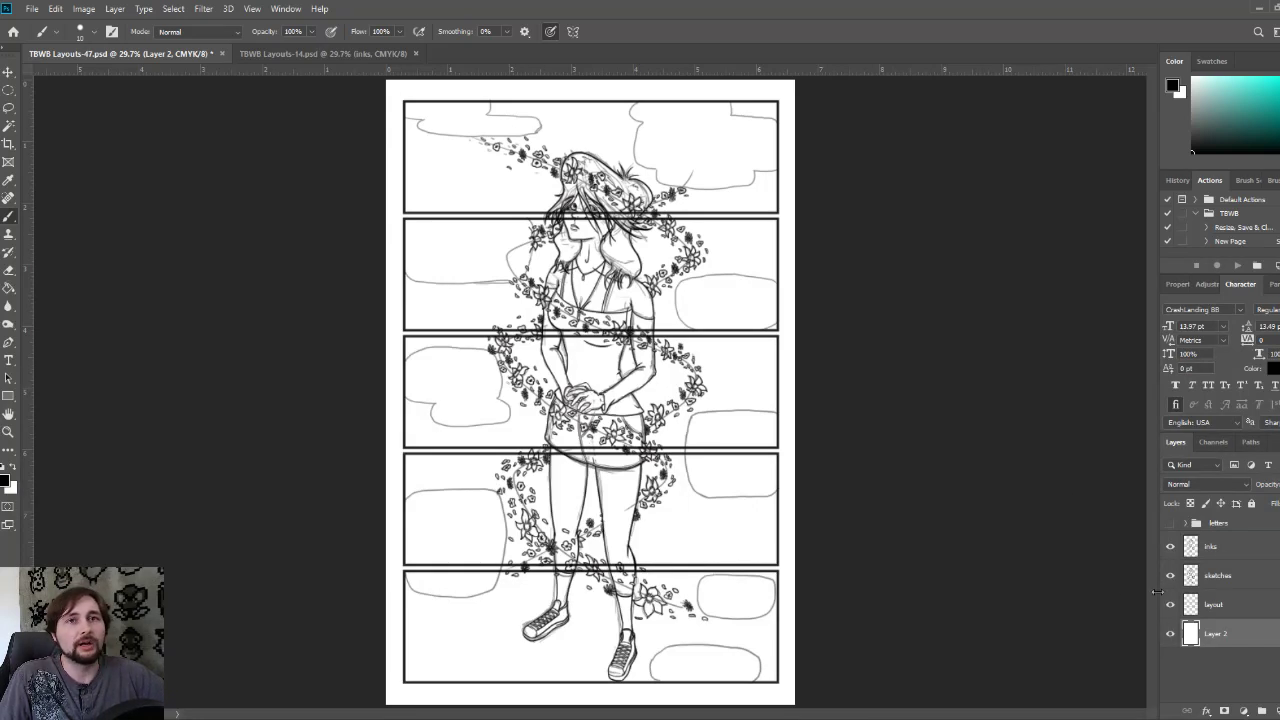
{"action": "left_click", "coordinate": [337, 55]}
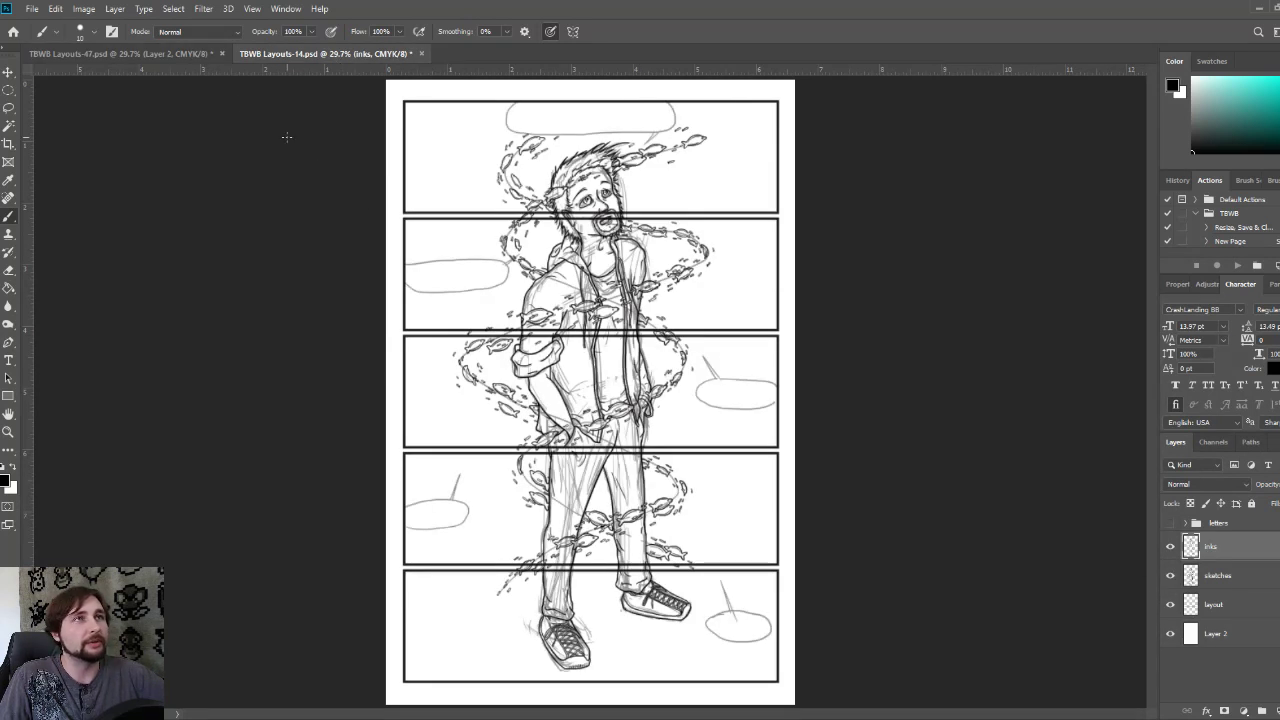
{"action": "left_click", "coordinate": [120, 53]}
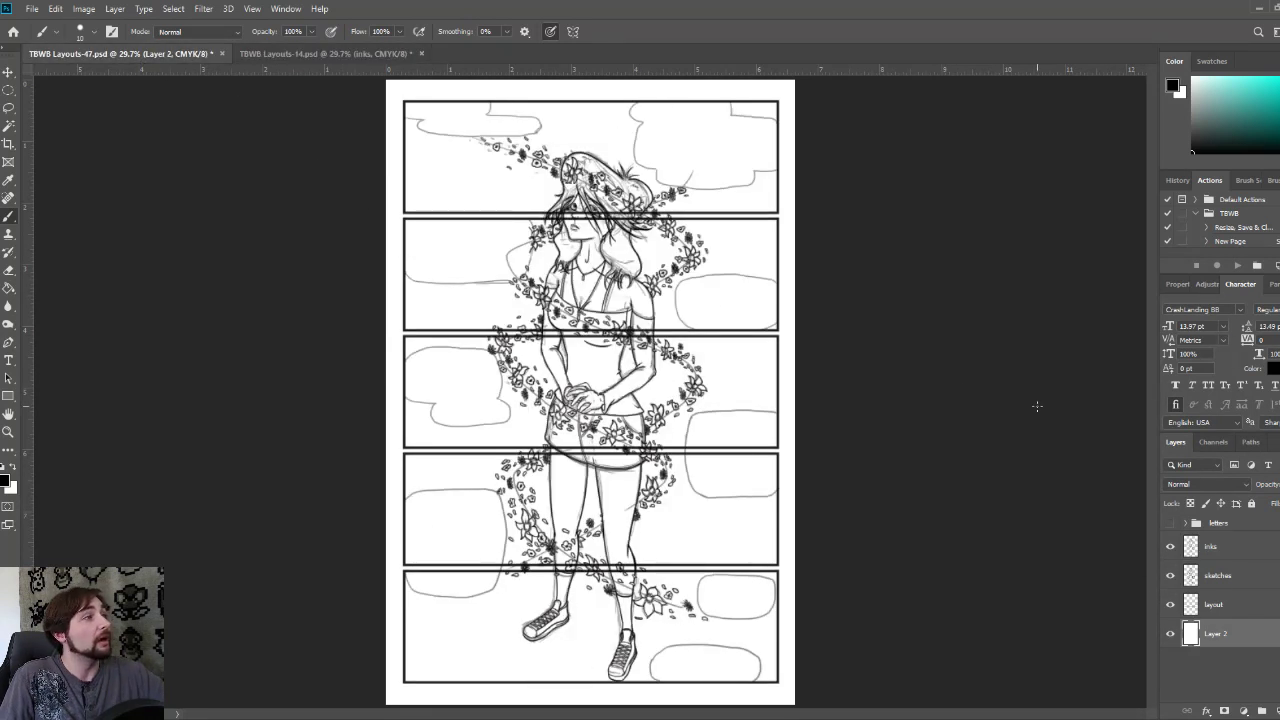